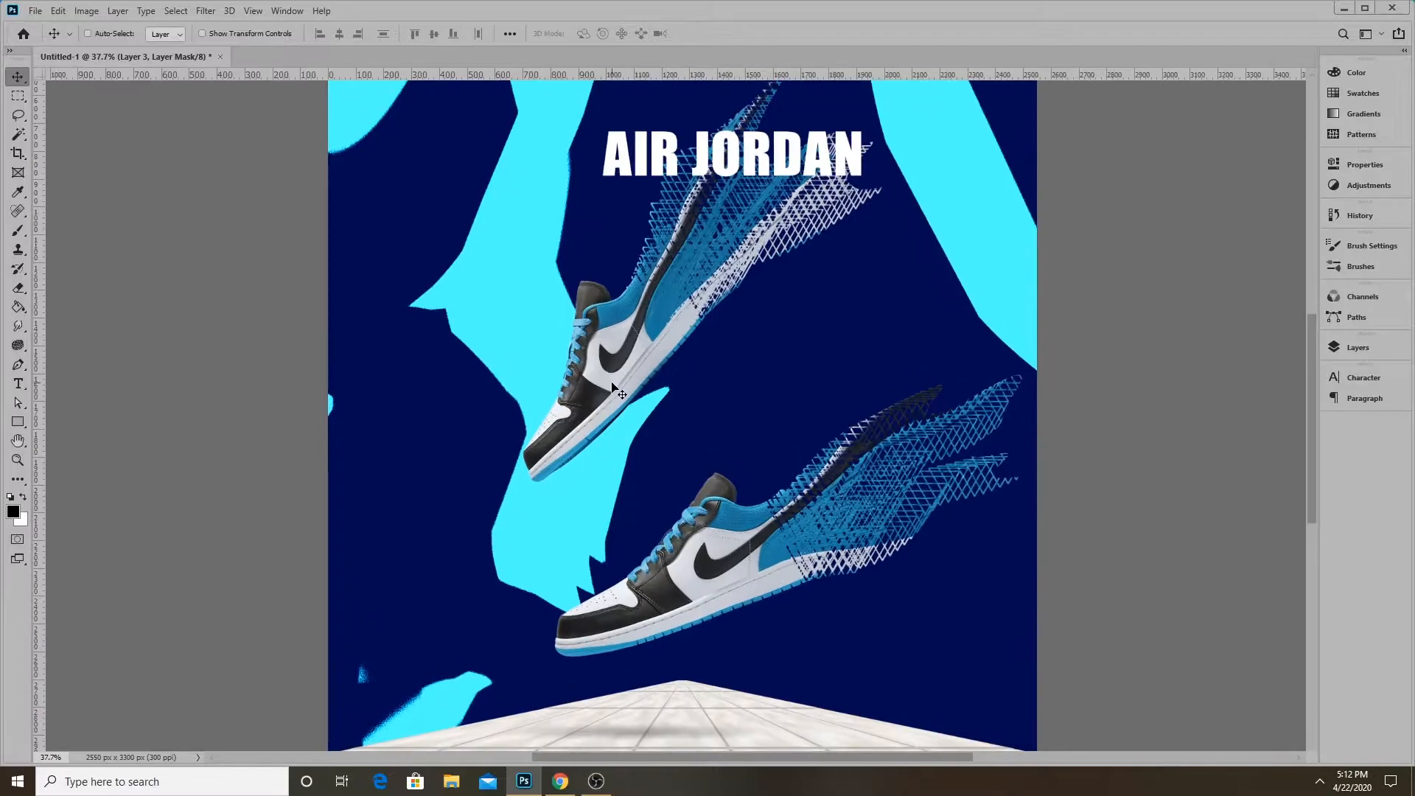
scroll(685, 442, "down", 4)
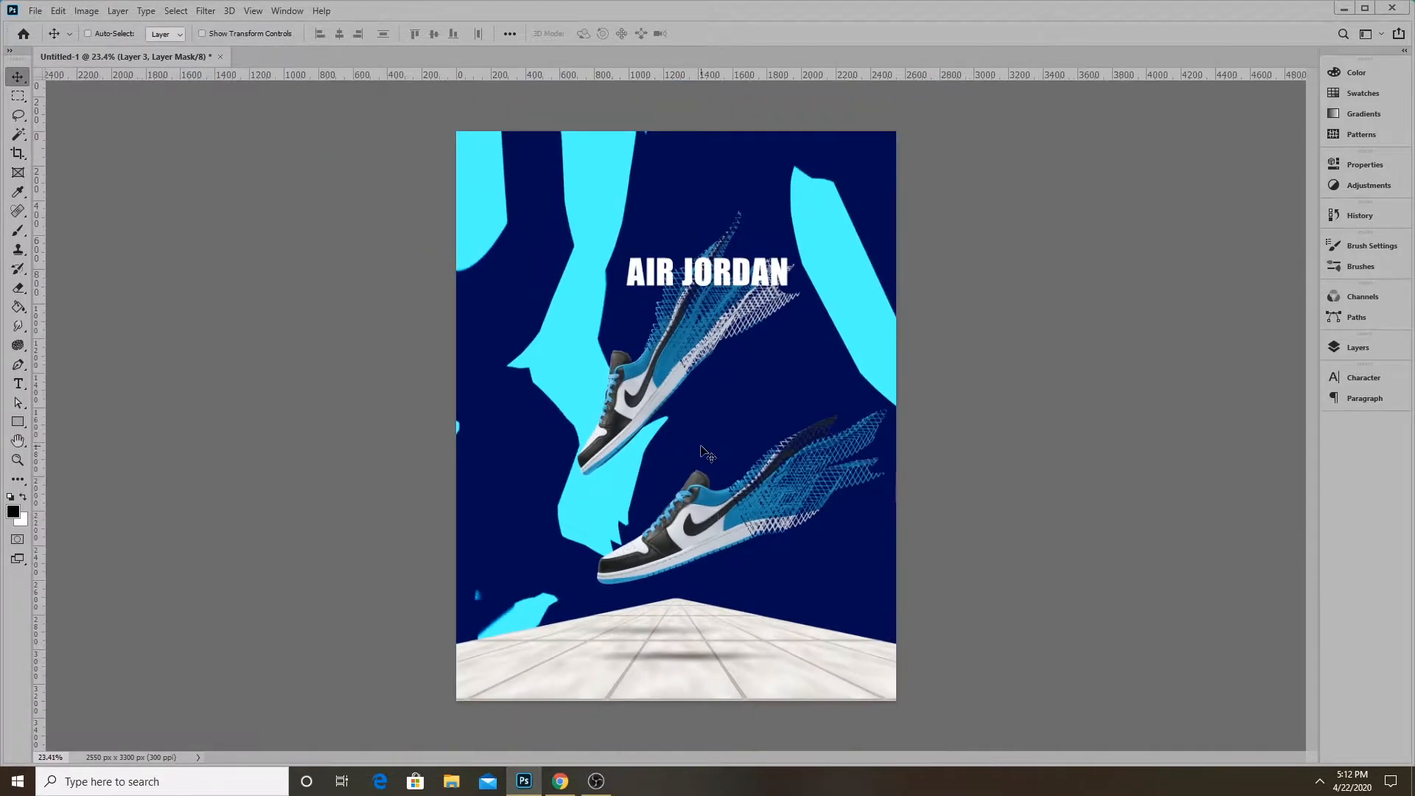
scroll(707, 453, "up", 1)
scroll(689, 468, "up", 1)
scroll(686, 475, "down", 1)
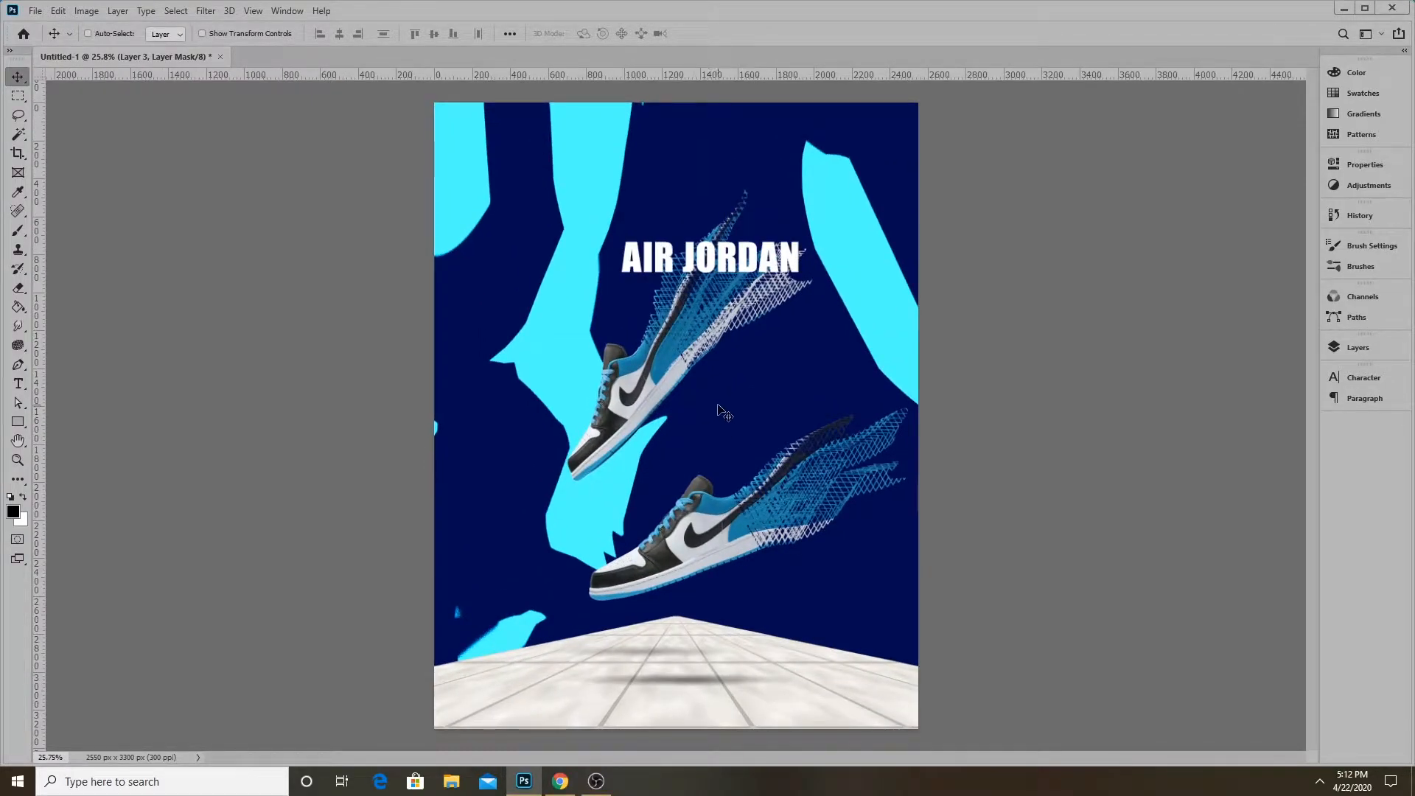
Create a new Letter-size print document, 8.5 x 11 in at 300 ppi, and add an empty layer above the background
left_click(35, 11)
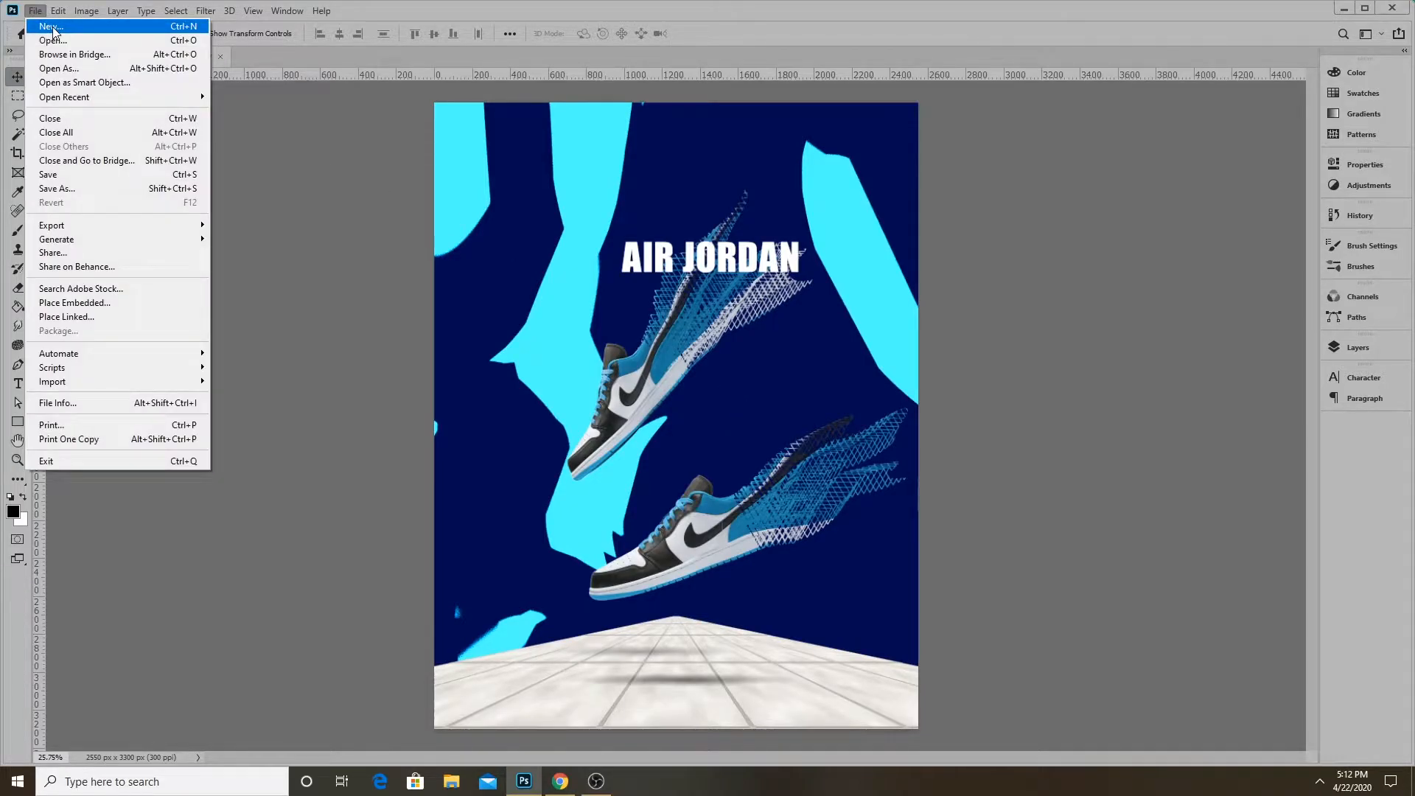
left_click(51, 27)
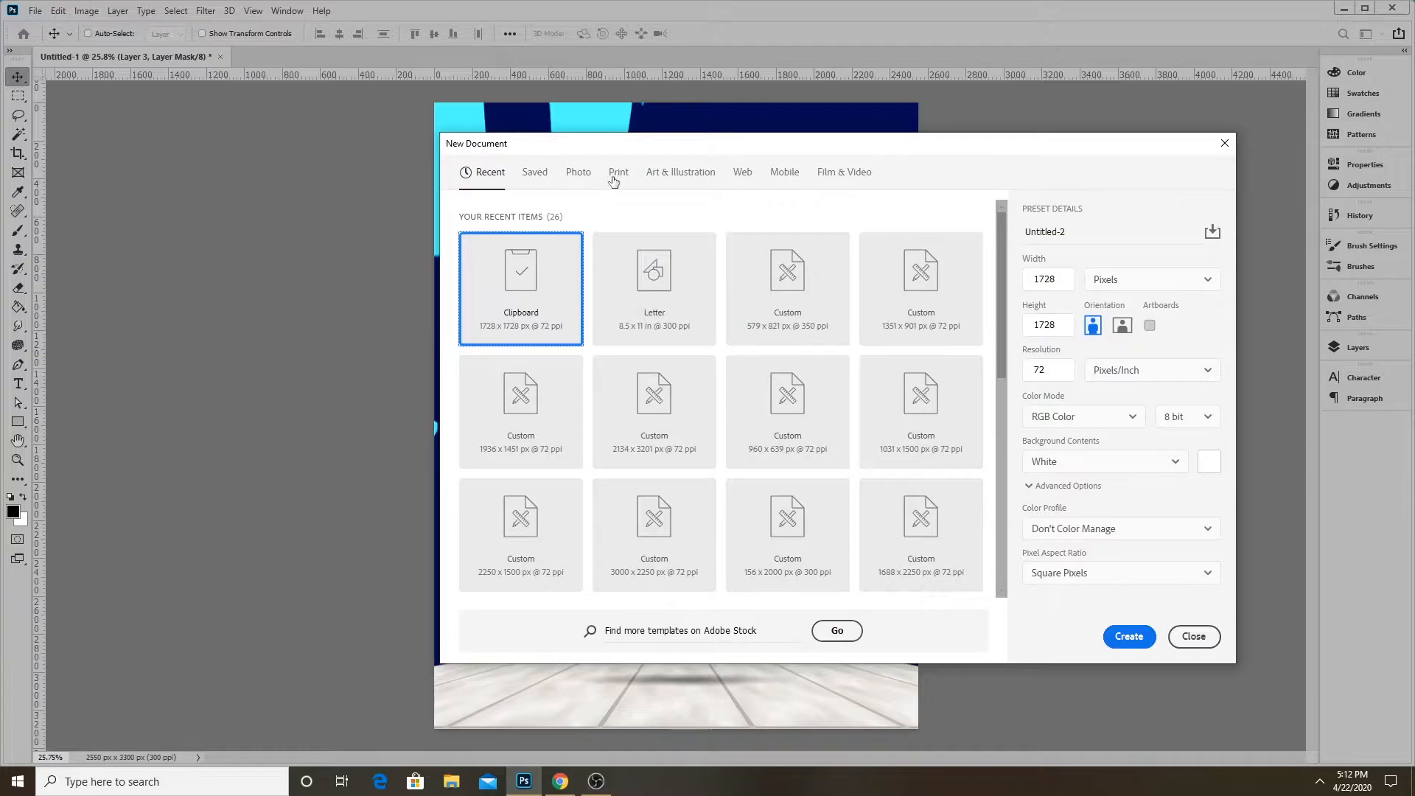
left_click(611, 176)
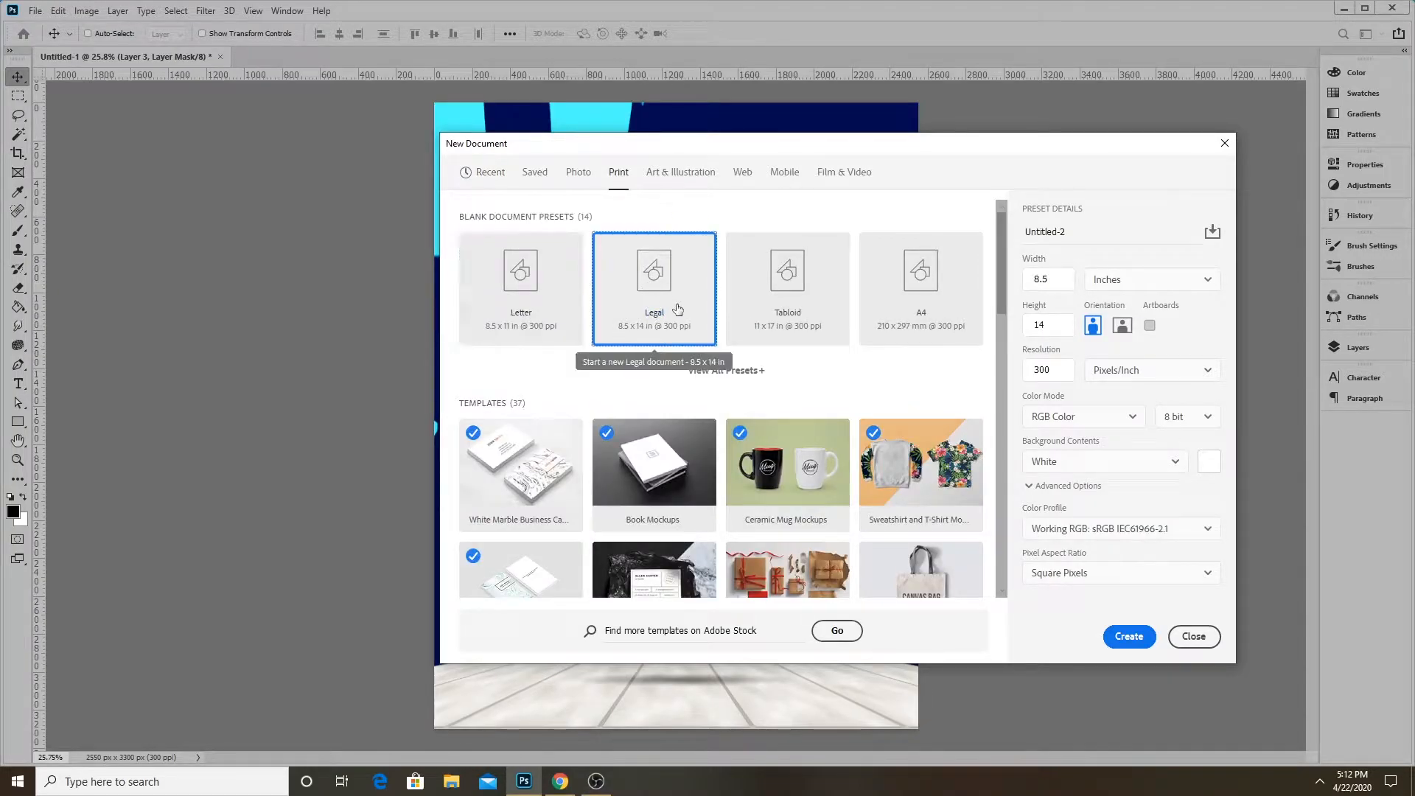
left_click(1123, 637)
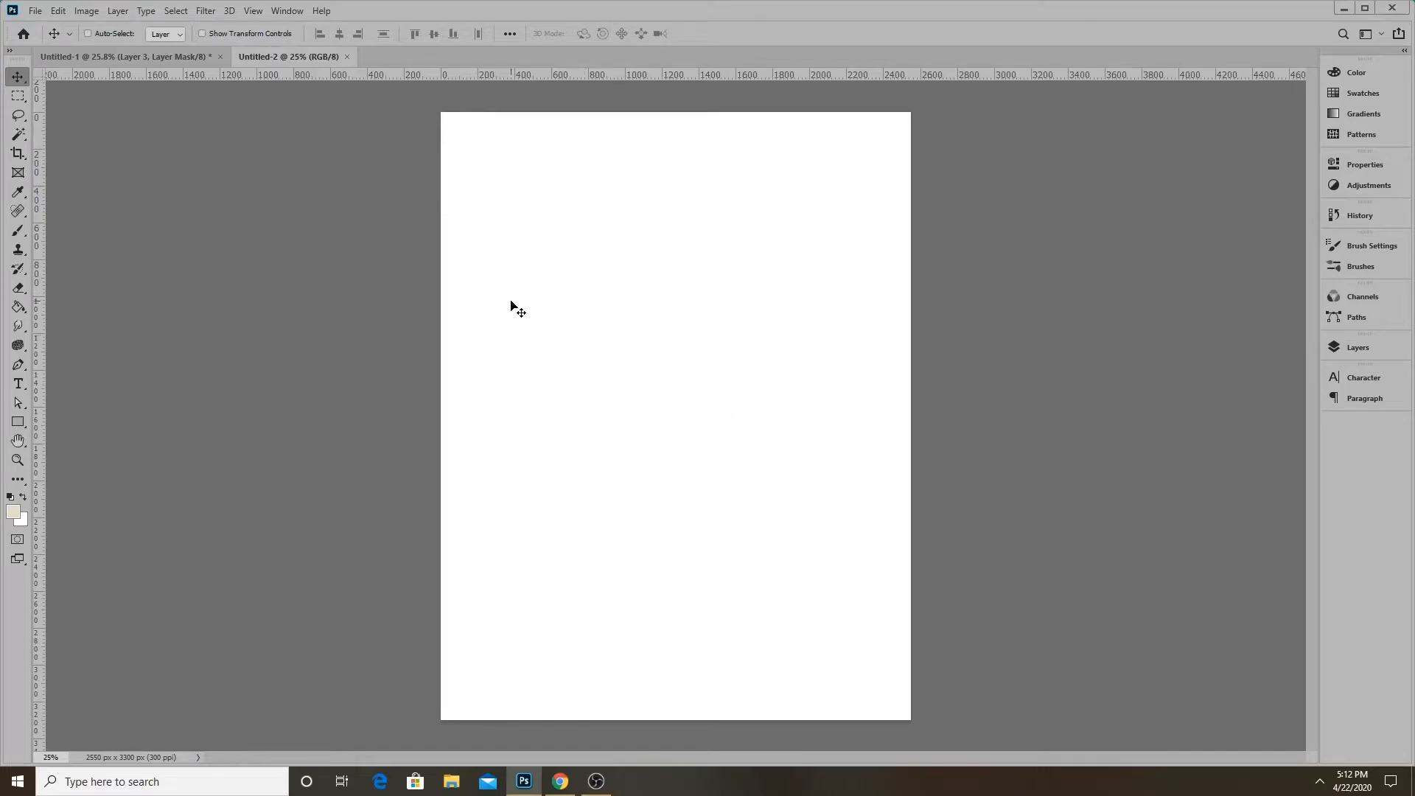
left_click(1356, 345)
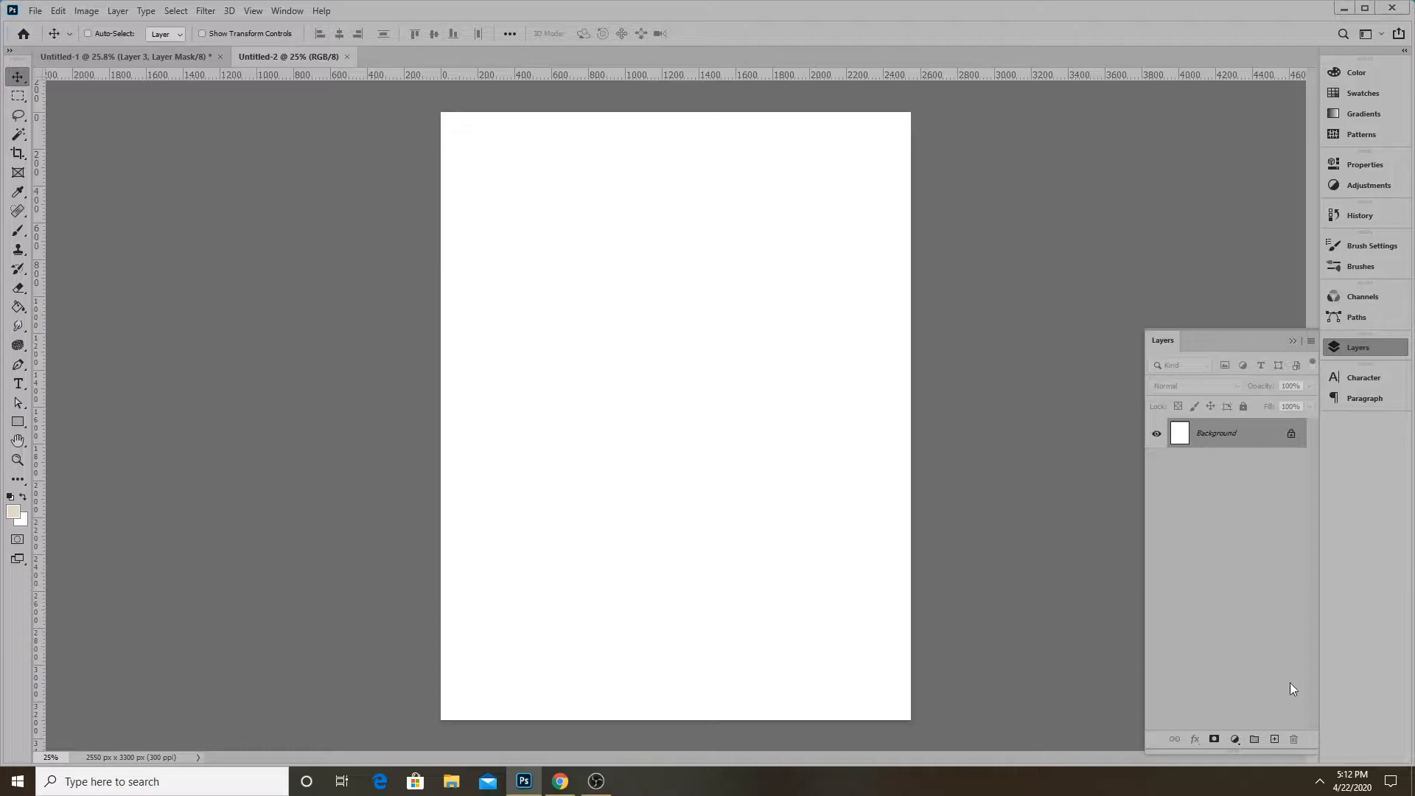
left_click(1274, 739)
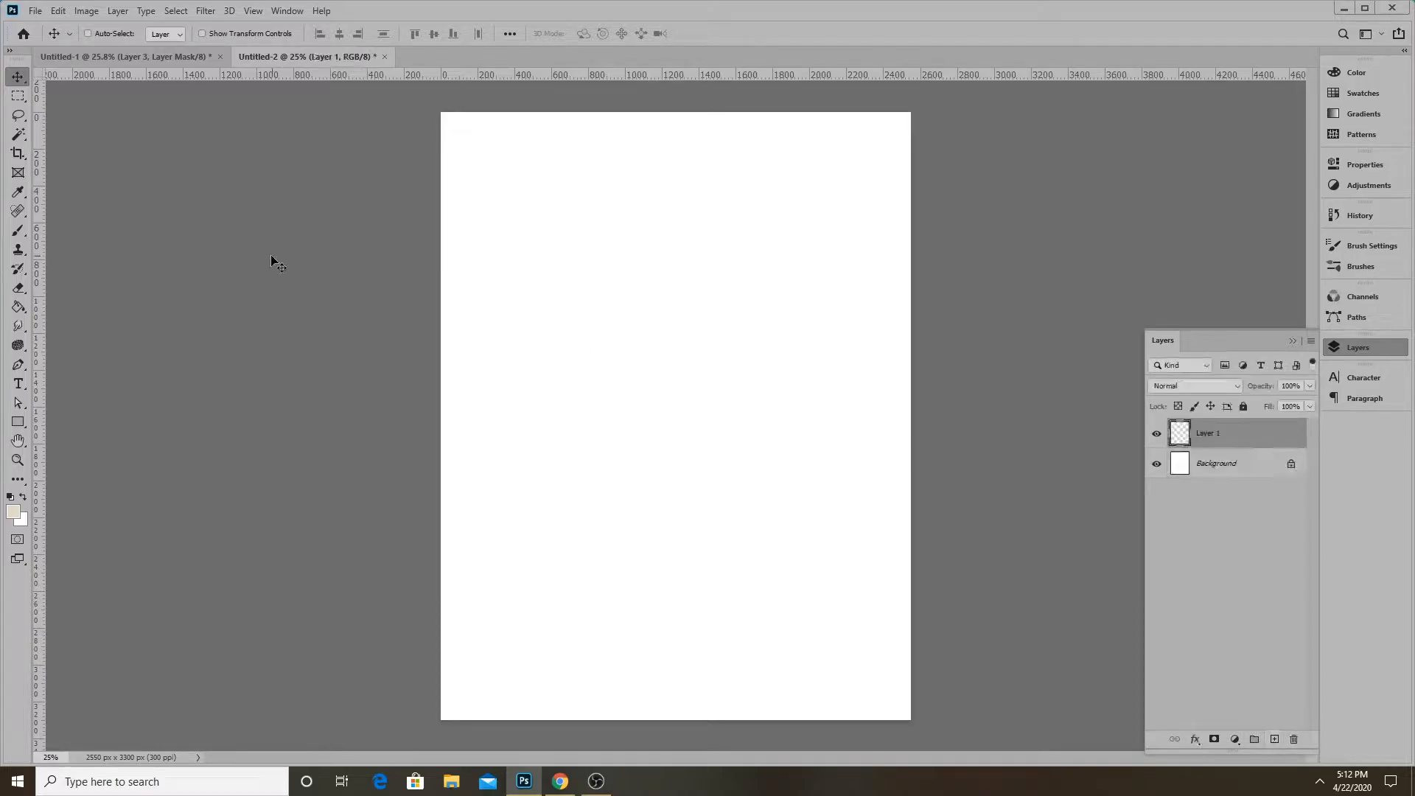
left_click(155, 56)
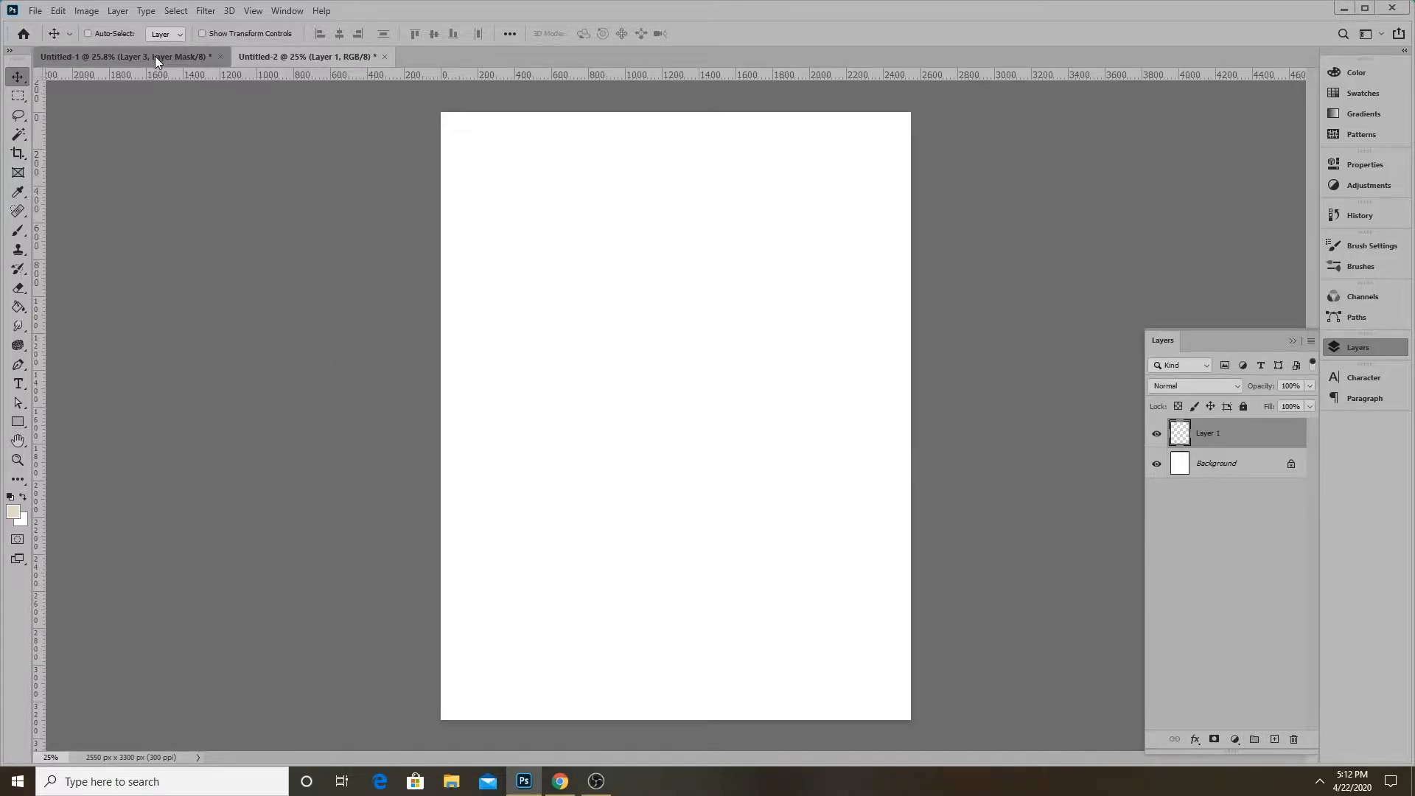
scroll(638, 606, "up", 3)
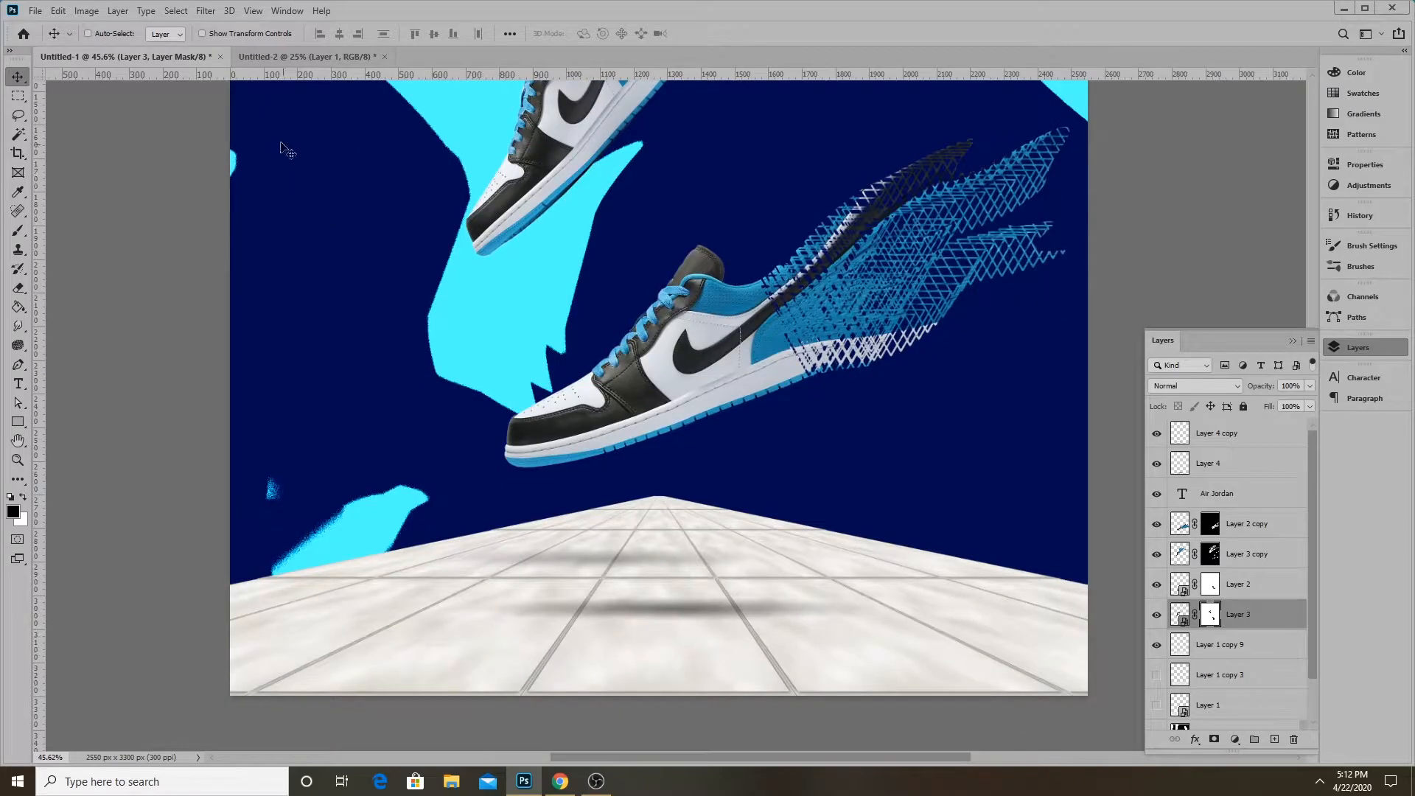
left_click(277, 57)
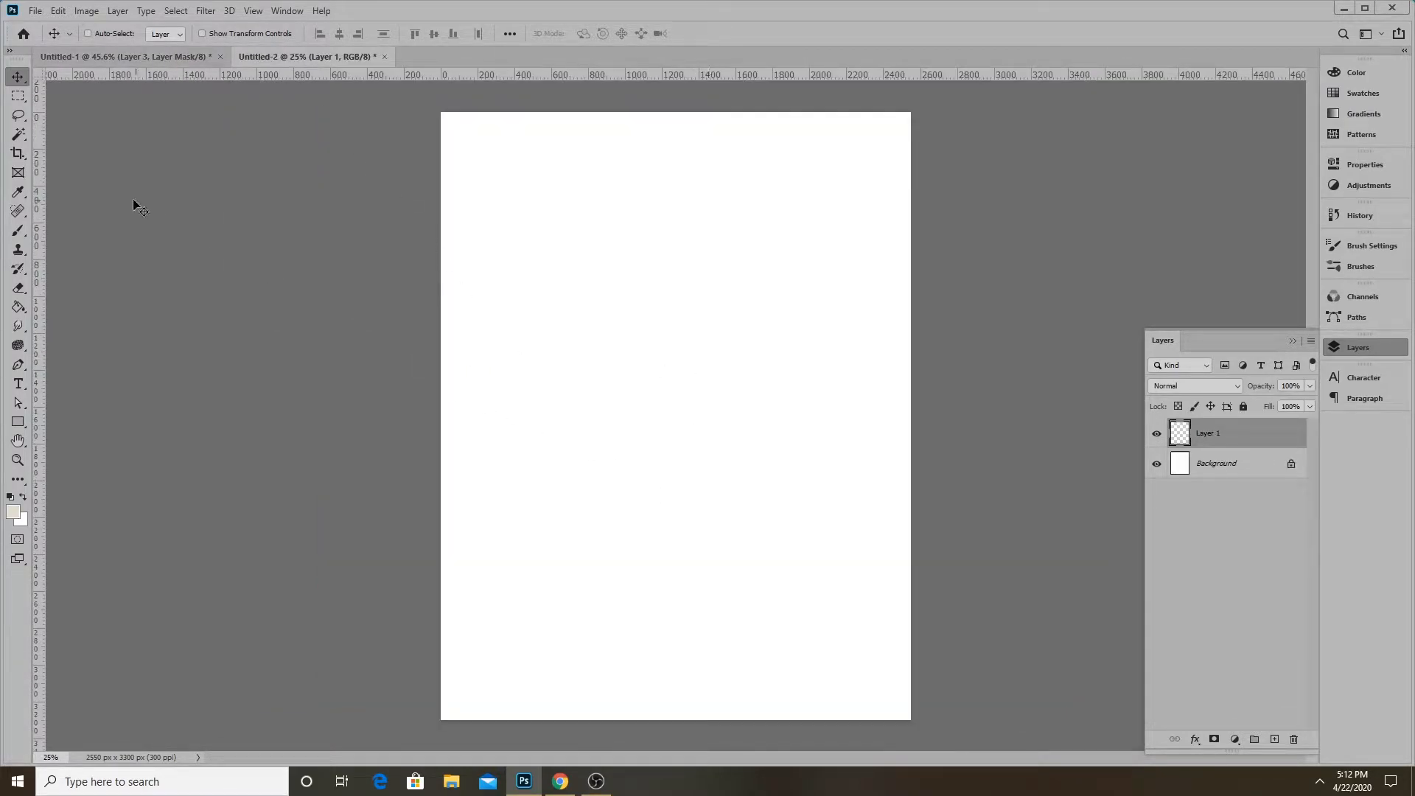
Draw a square marquee selection about 1200 px wide and place it near the centre of the page
left_click(17, 96)
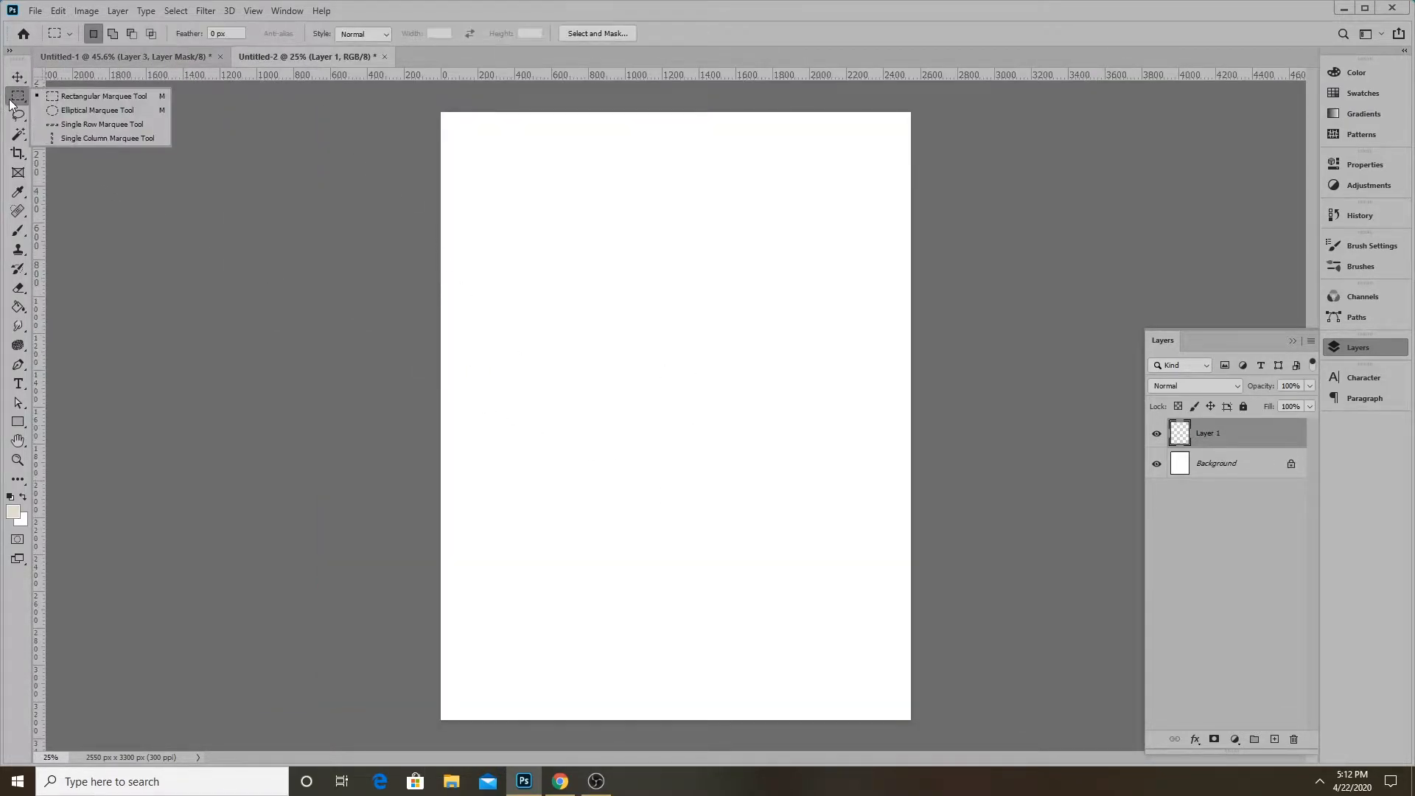
left_click(73, 99)
left_click_drag(548, 239, 747, 404)
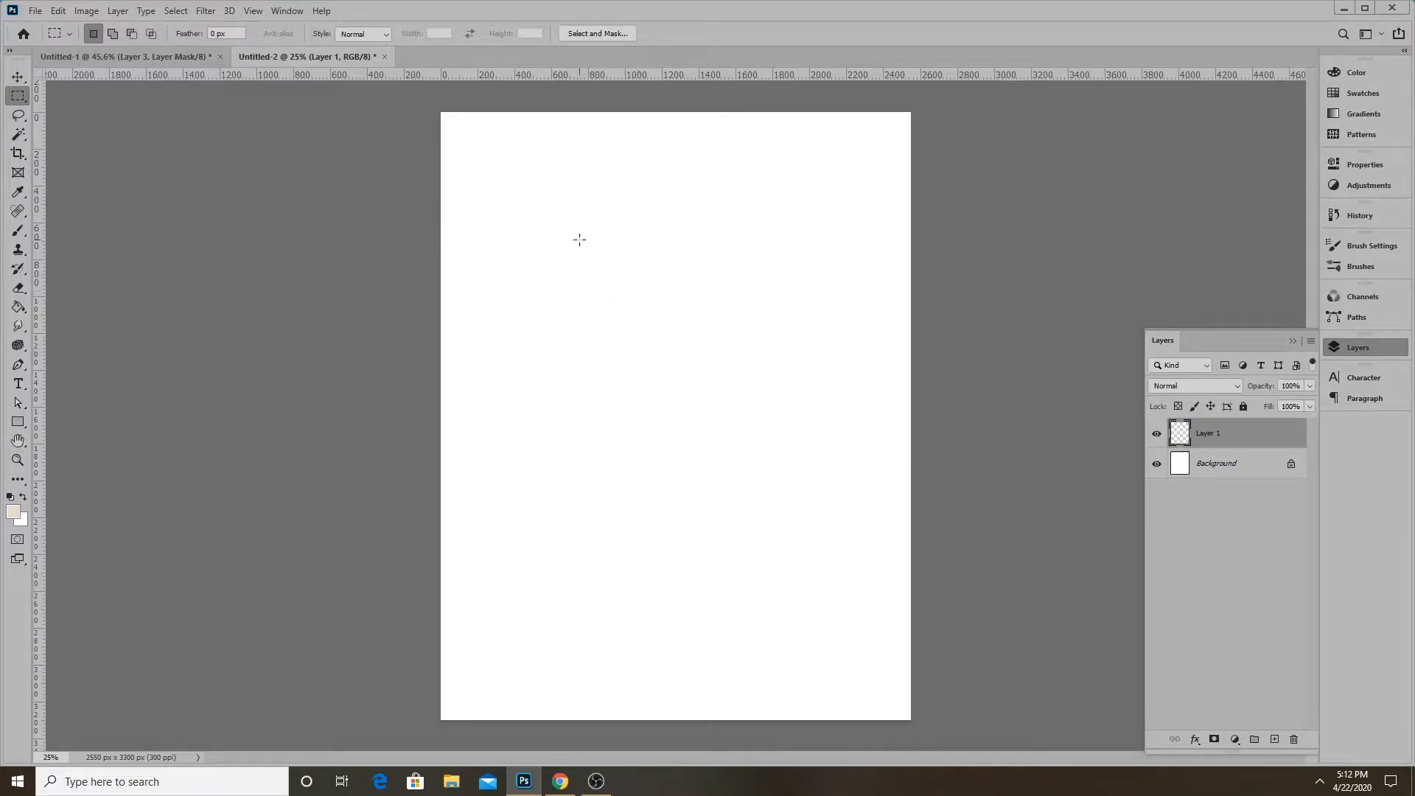
left_click_drag(570, 230, 793, 449)
left_click_drag(705, 334, 705, 409)
Set the foreground colour to light beige #e5dccd and fill the square selection on Layer 1 with it using the Paint Bucket
left_click(12, 511)
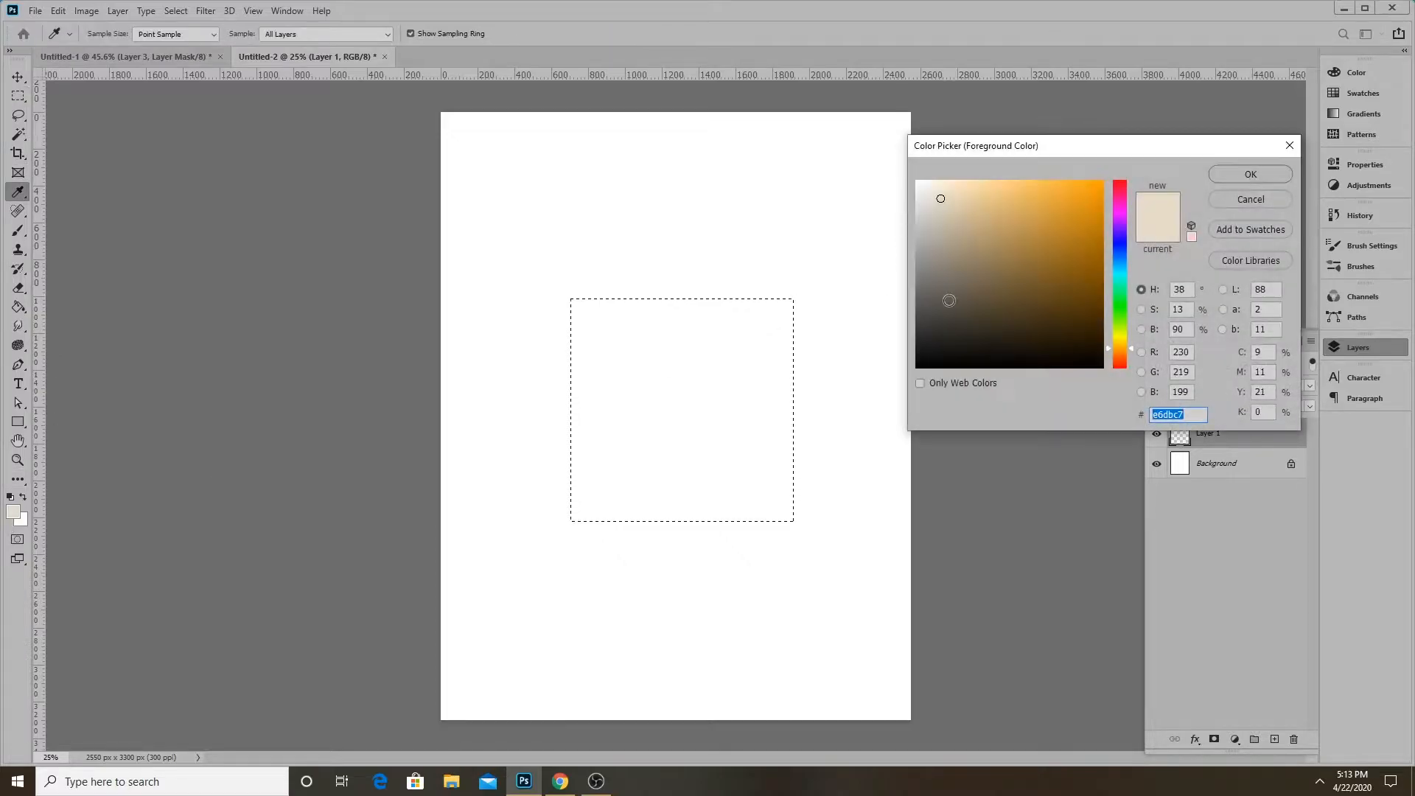
left_click(940, 199)
left_click_drag(940, 198, 941, 199)
left_click(938, 199)
left_click(1250, 174)
key("m")
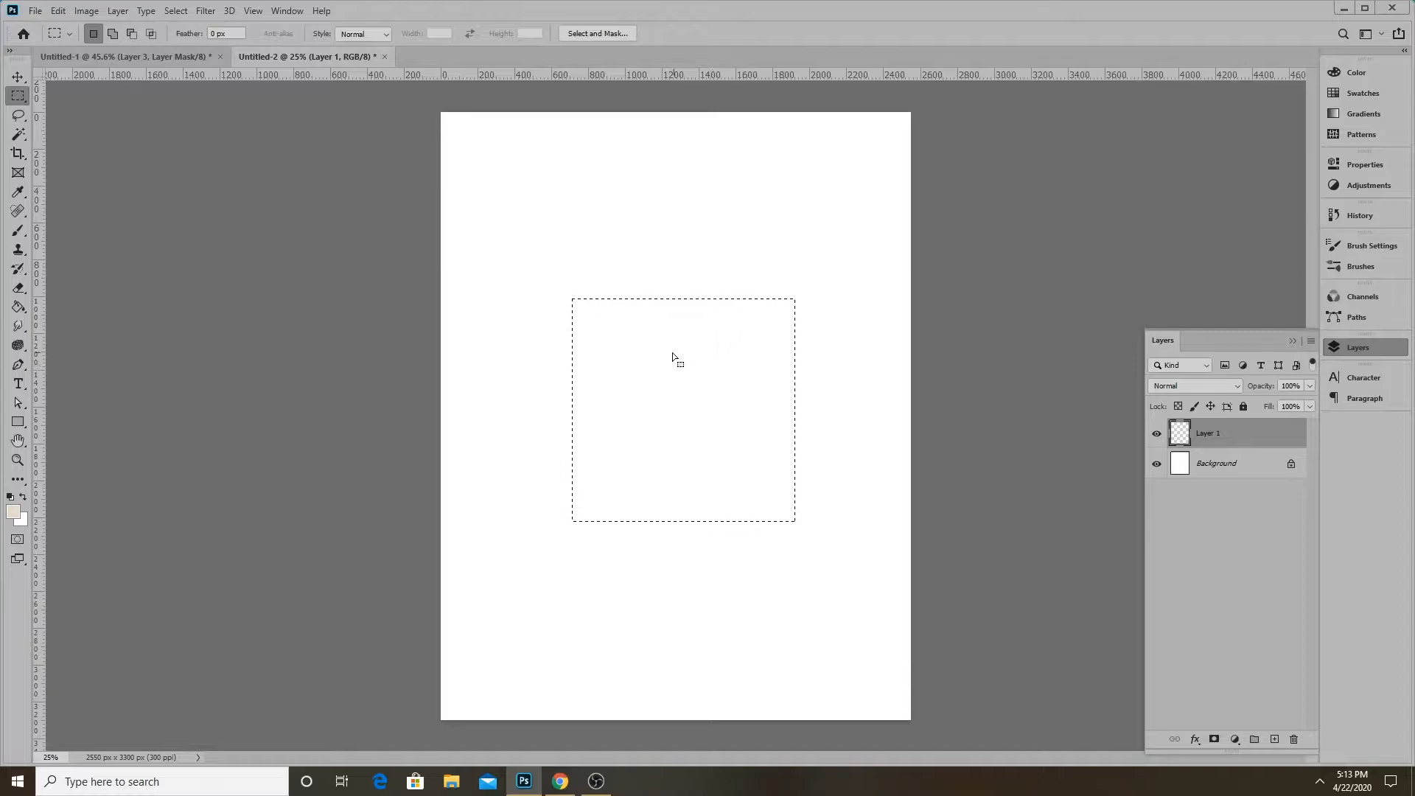
key("g")
left_click(684, 392)
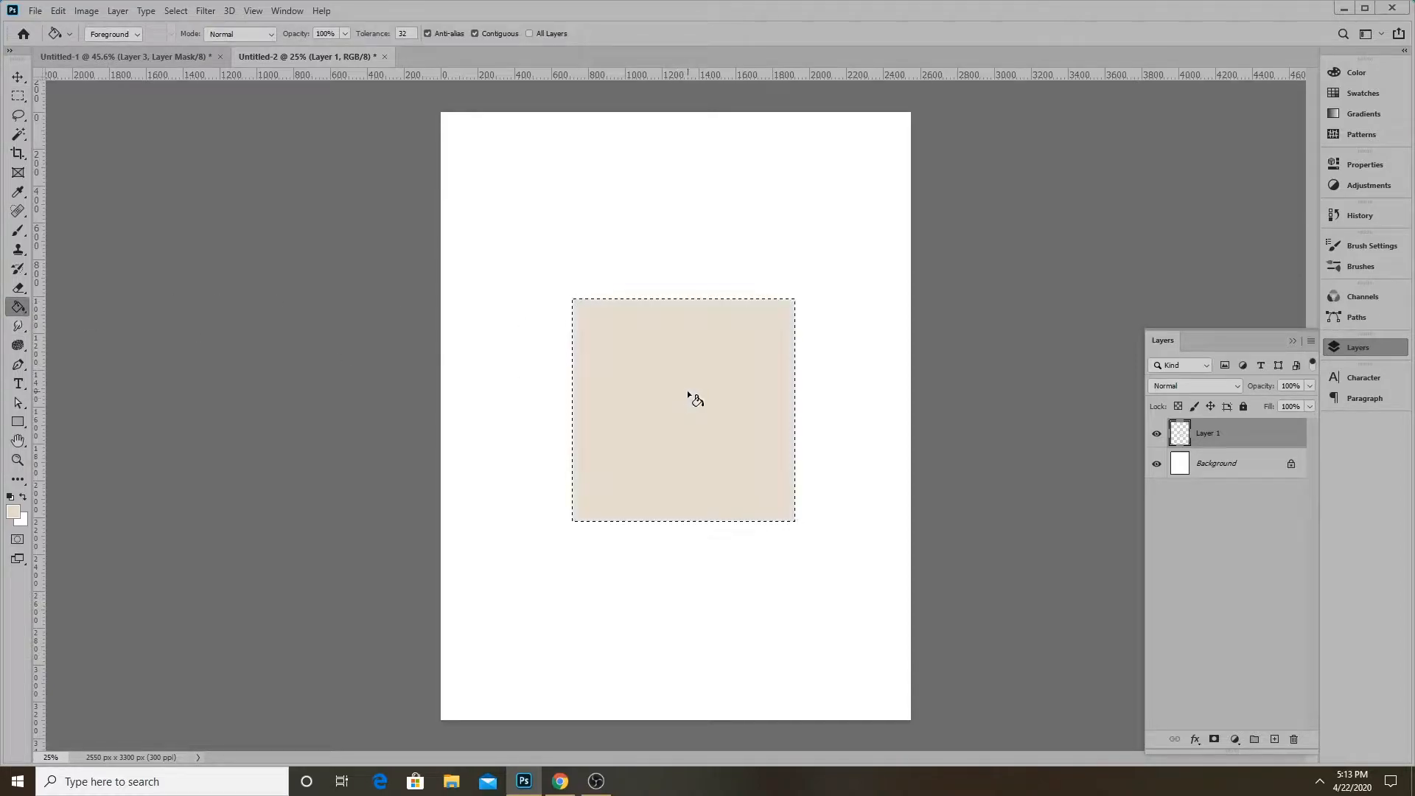
right_click(22, 307)
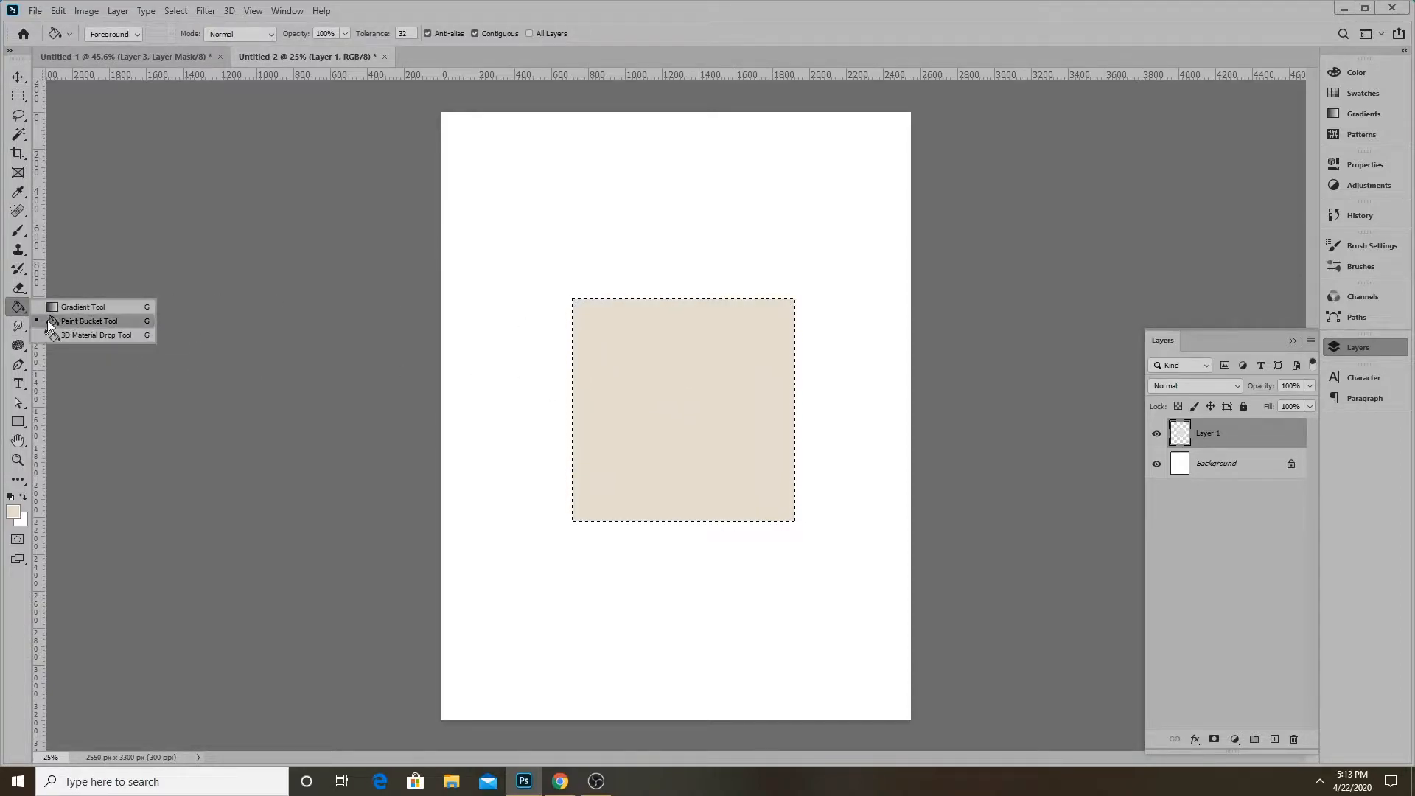
left_click(56, 322)
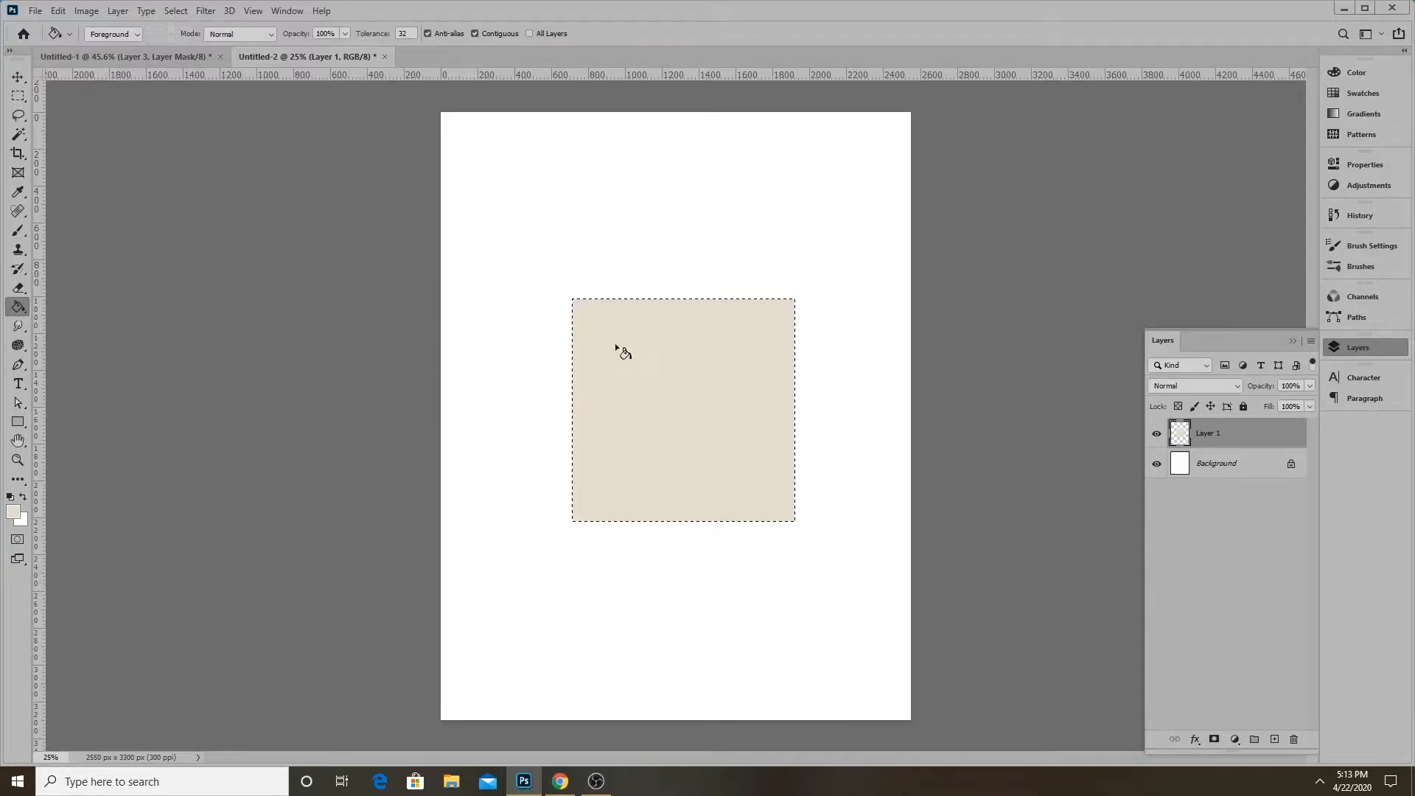
Try expanding the square selection outward beyond the beige fill, and undo the expansion
scroll(770, 515, "up", 3)
scroll(429, 360, "down", 1)
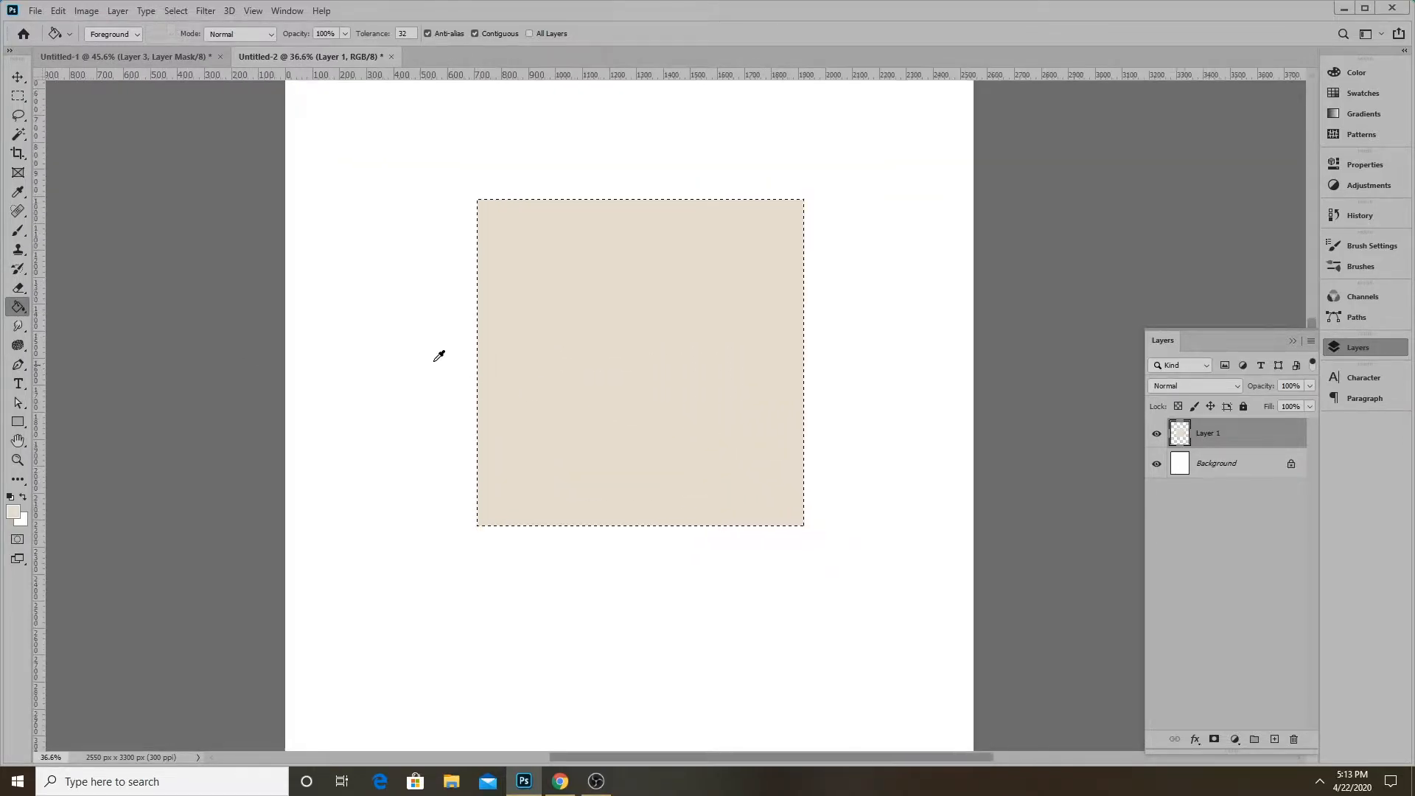
scroll(582, 283, "up", 1)
left_click(176, 11)
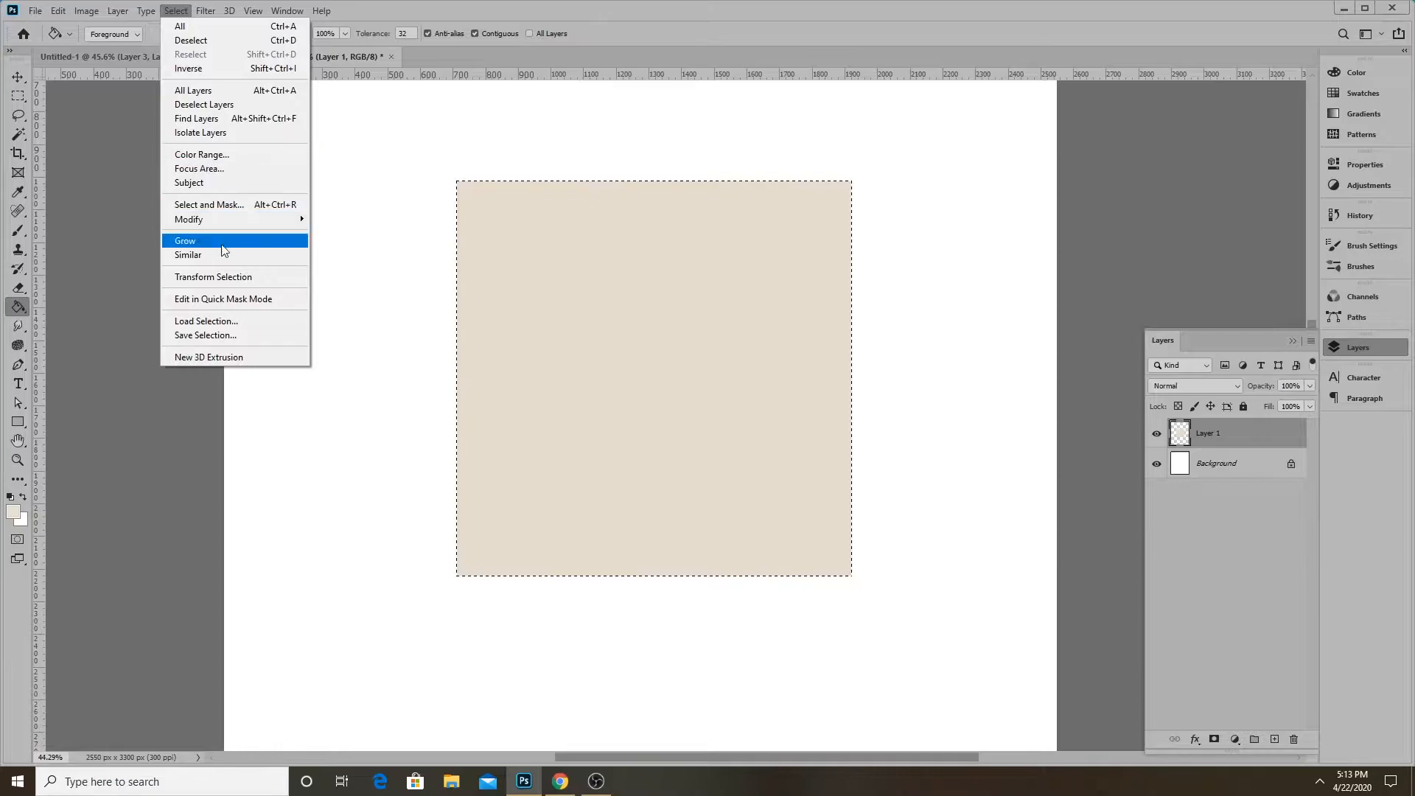
mouse_move(250, 220)
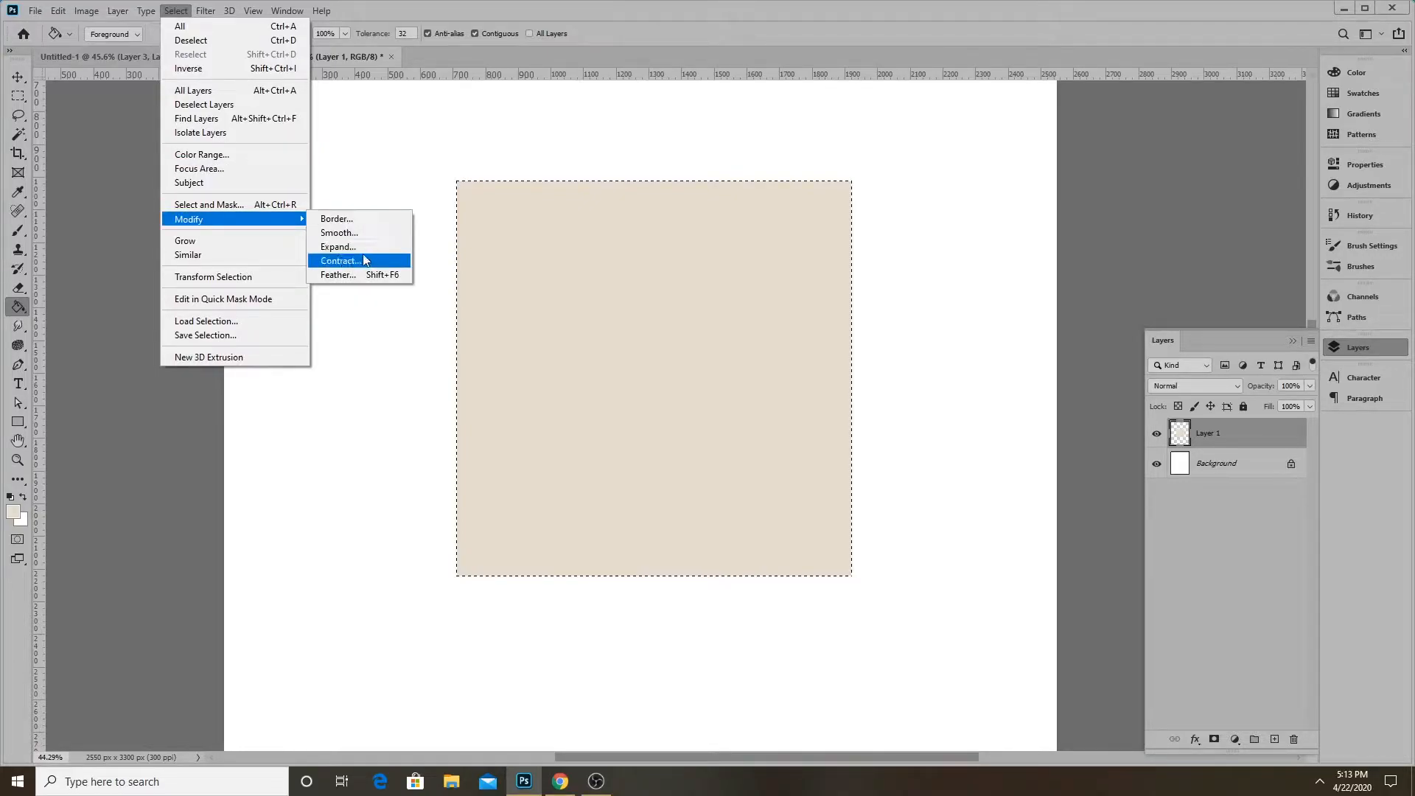
left_click(342, 246)
left_click(776, 243)
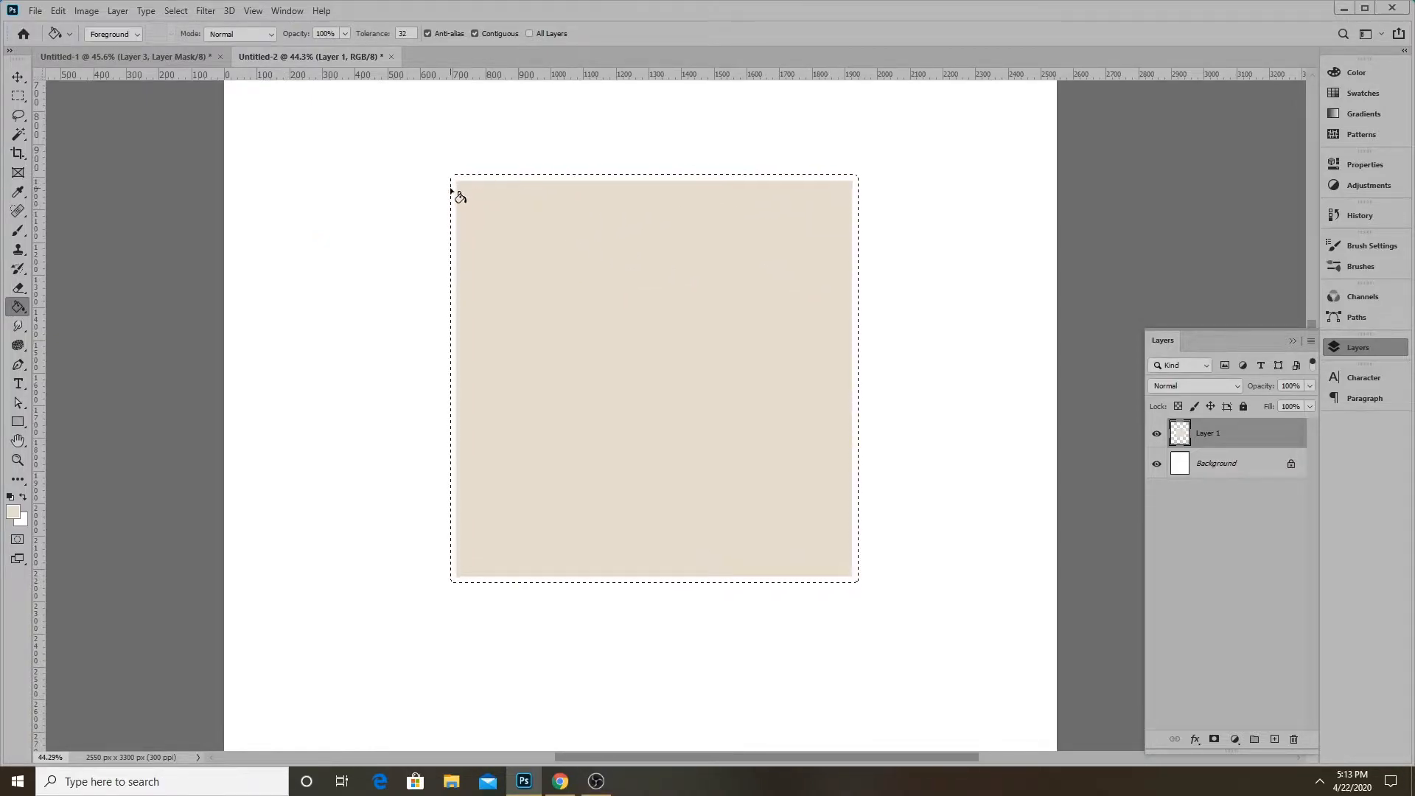
key("ctrl+z")
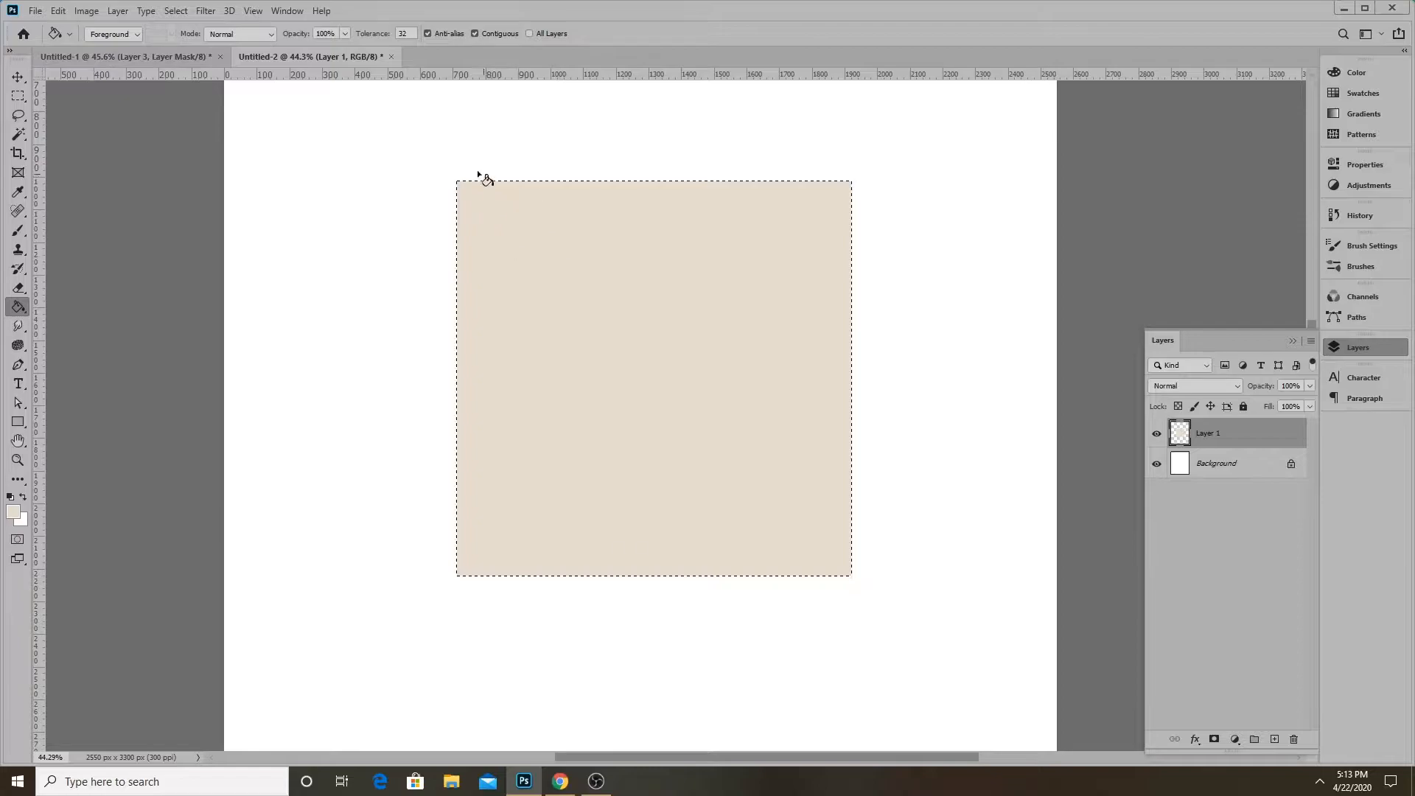
Contract the square selection by 20 pixels to leave a thin beige border around it
left_click(179, 14)
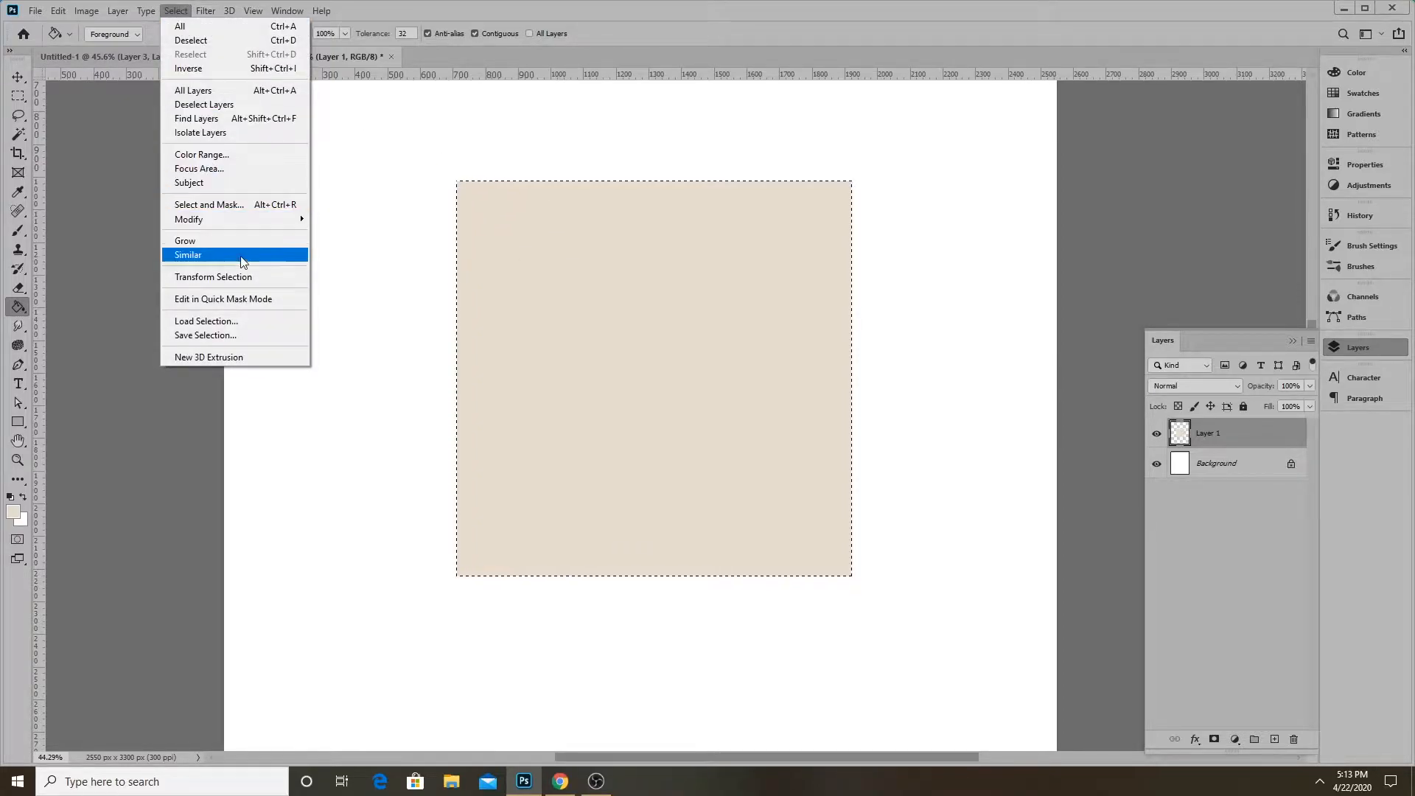
mouse_move(236, 219)
left_click(352, 261)
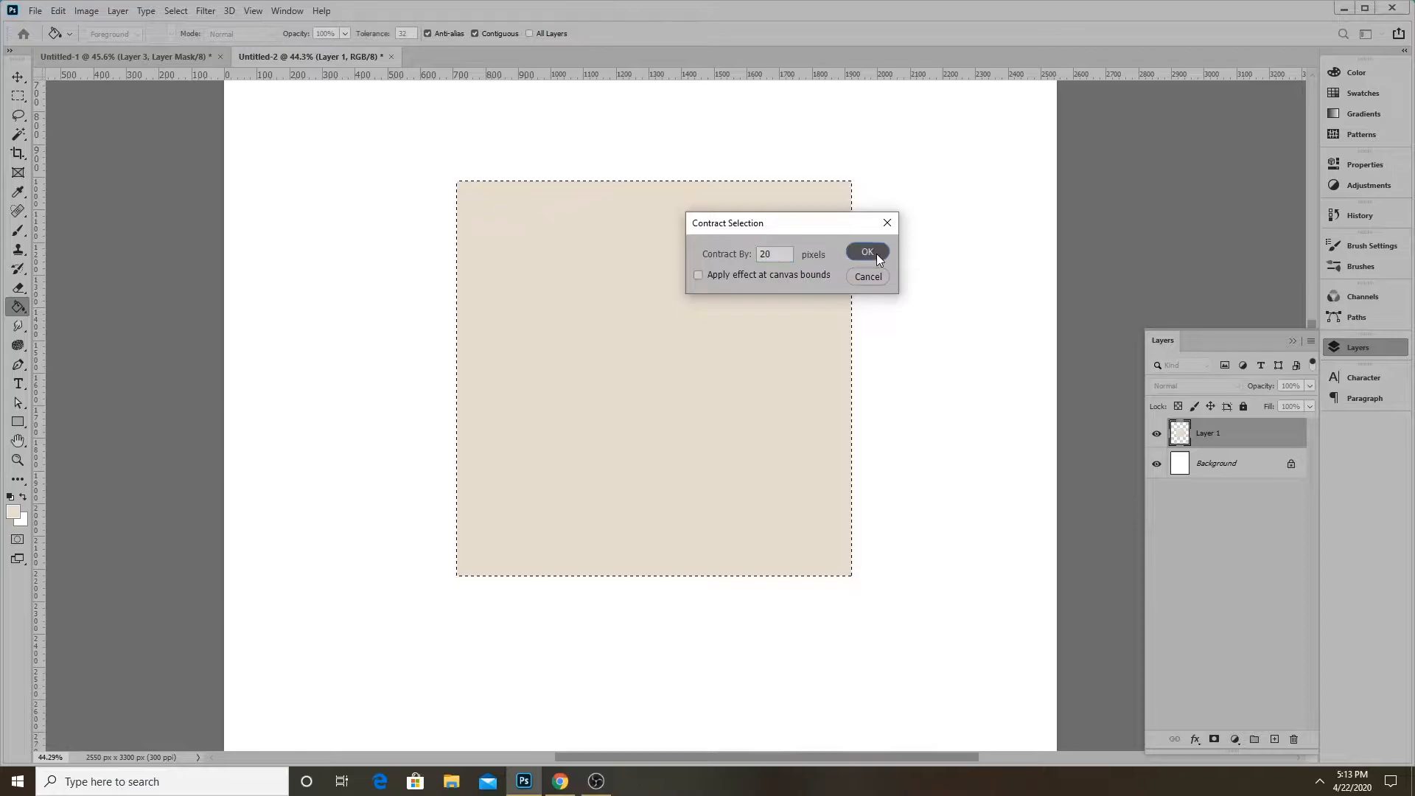
left_click(868, 252)
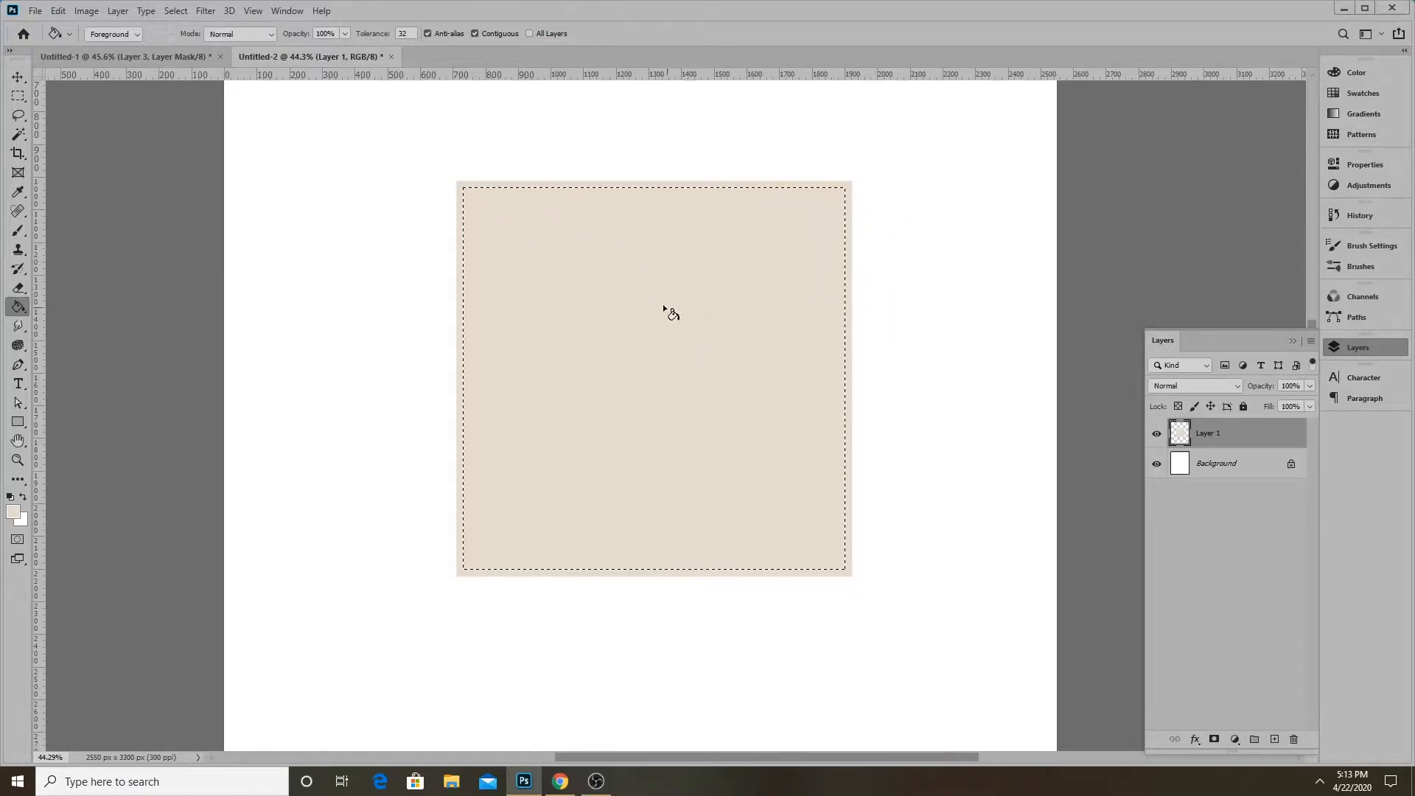
Set the background colour to off-white #faf8f4
left_click(22, 522)
left_click(781, 330)
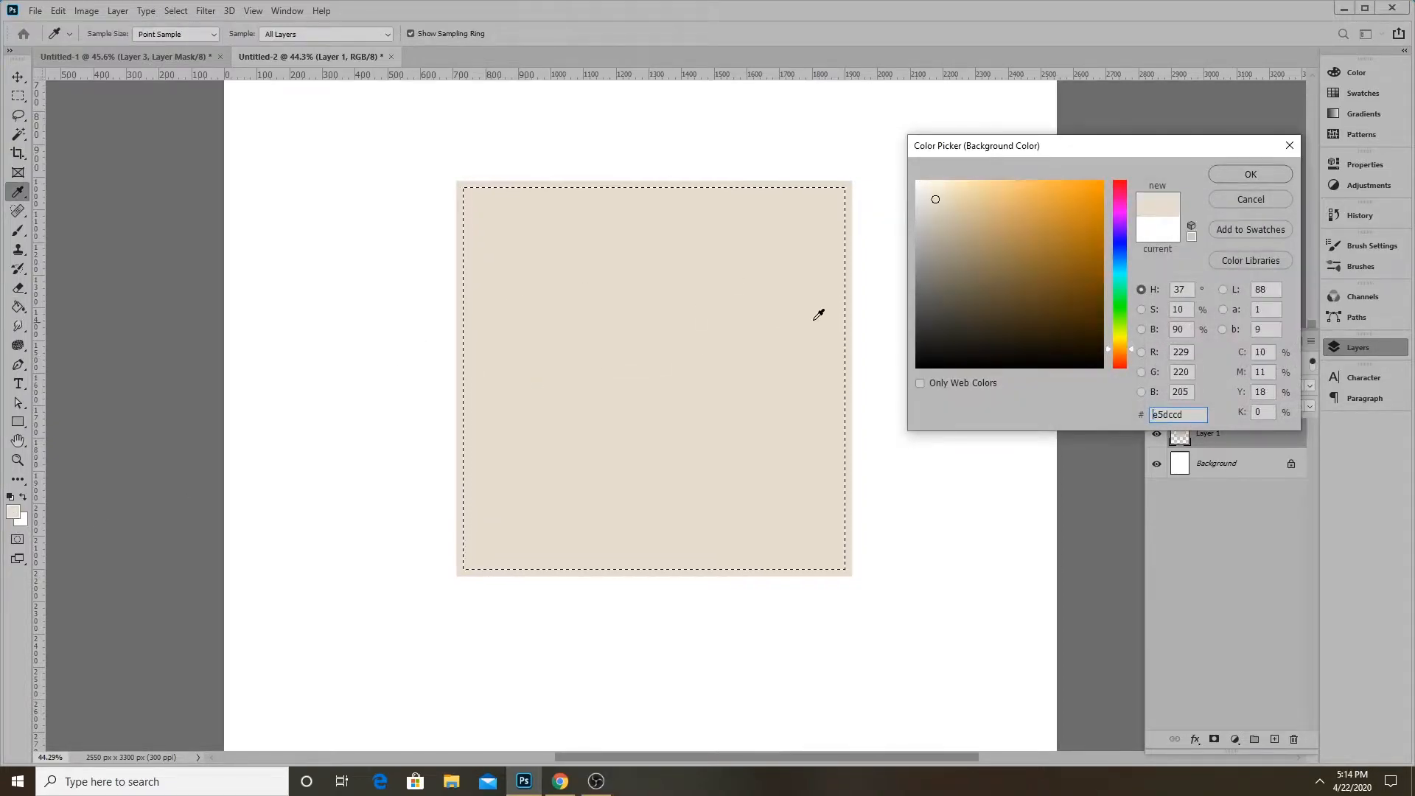
left_click_drag(930, 193, 922, 184)
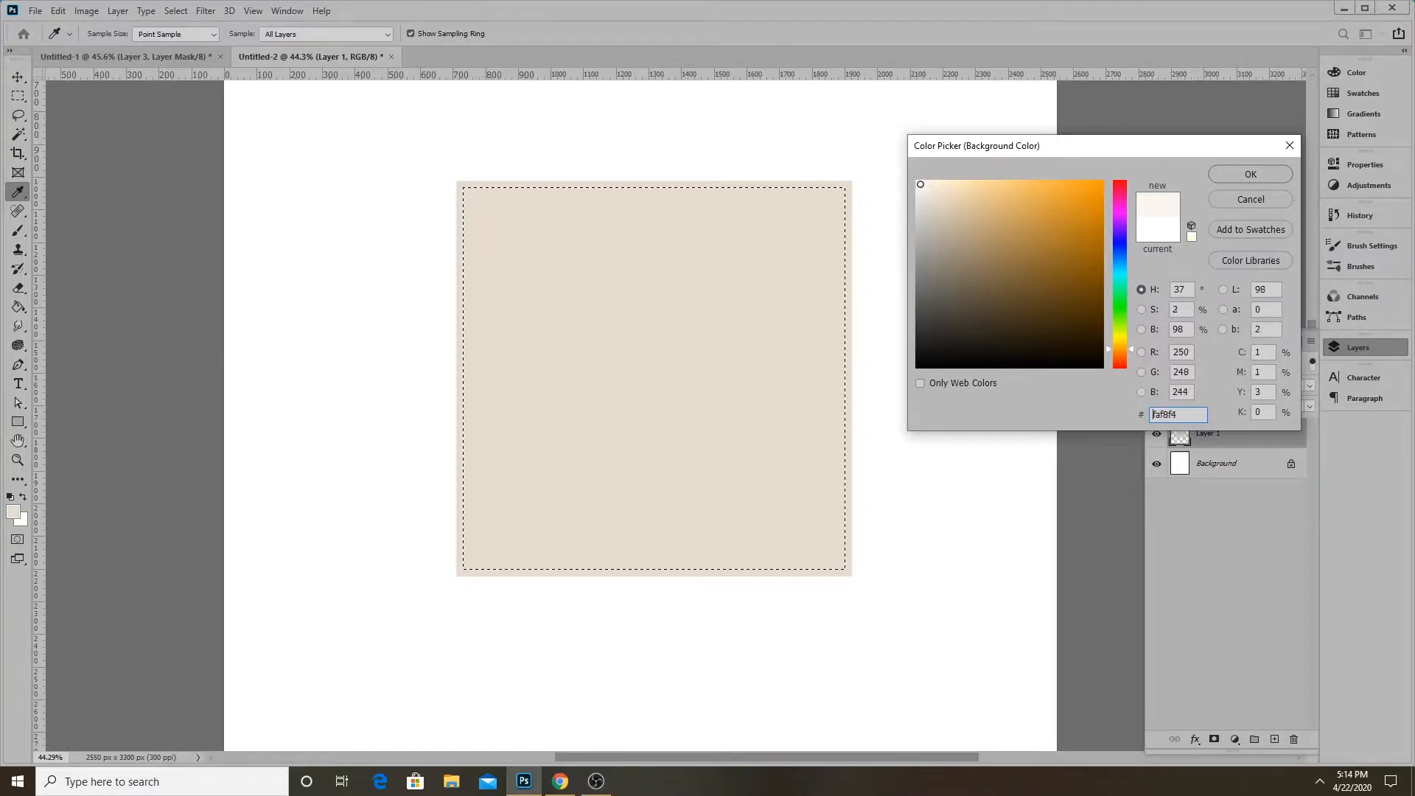
left_click(1249, 176)
key("g")
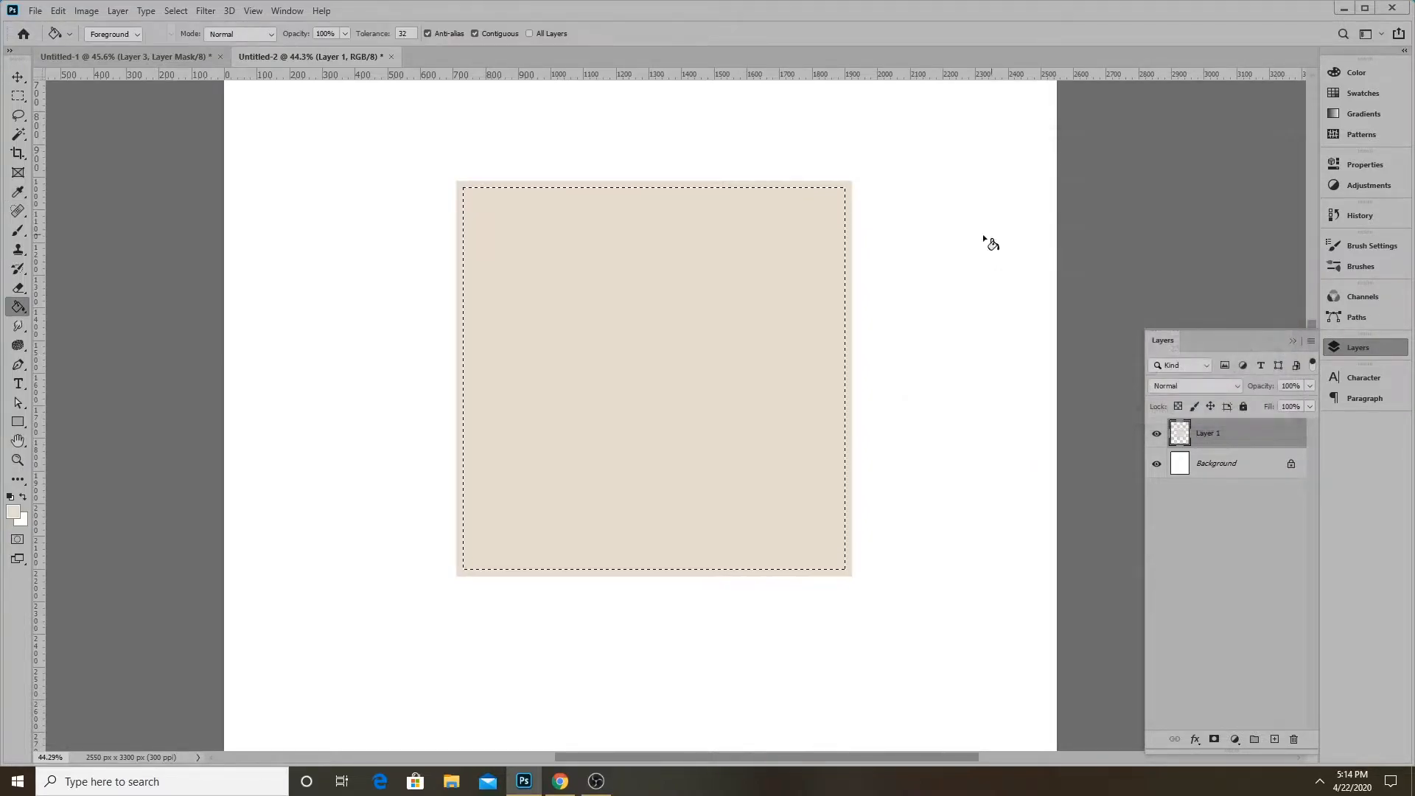
Render the Clouds filter inside the contracted selection on Layer 1 and deselect
left_click(213, 11)
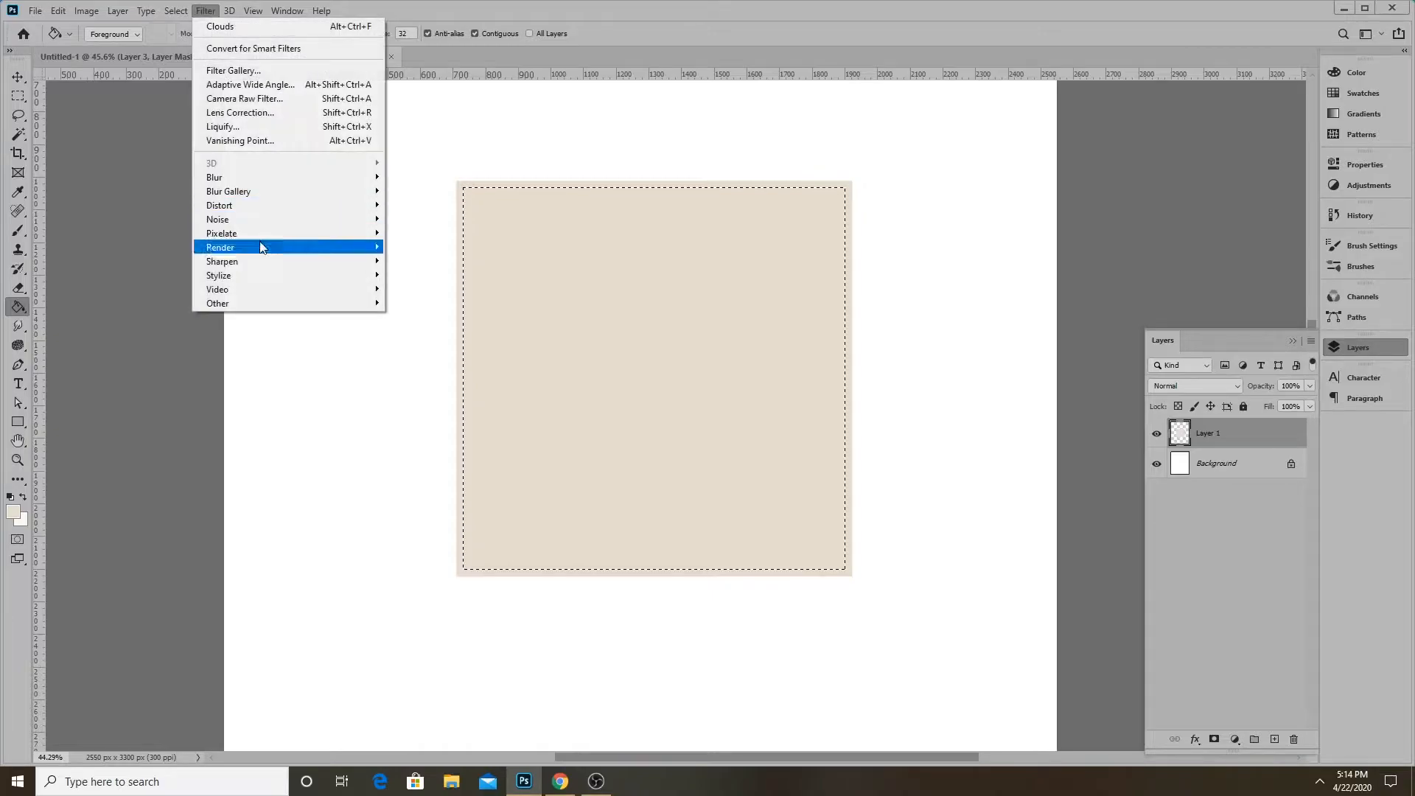
mouse_move(263, 252)
left_click(438, 298)
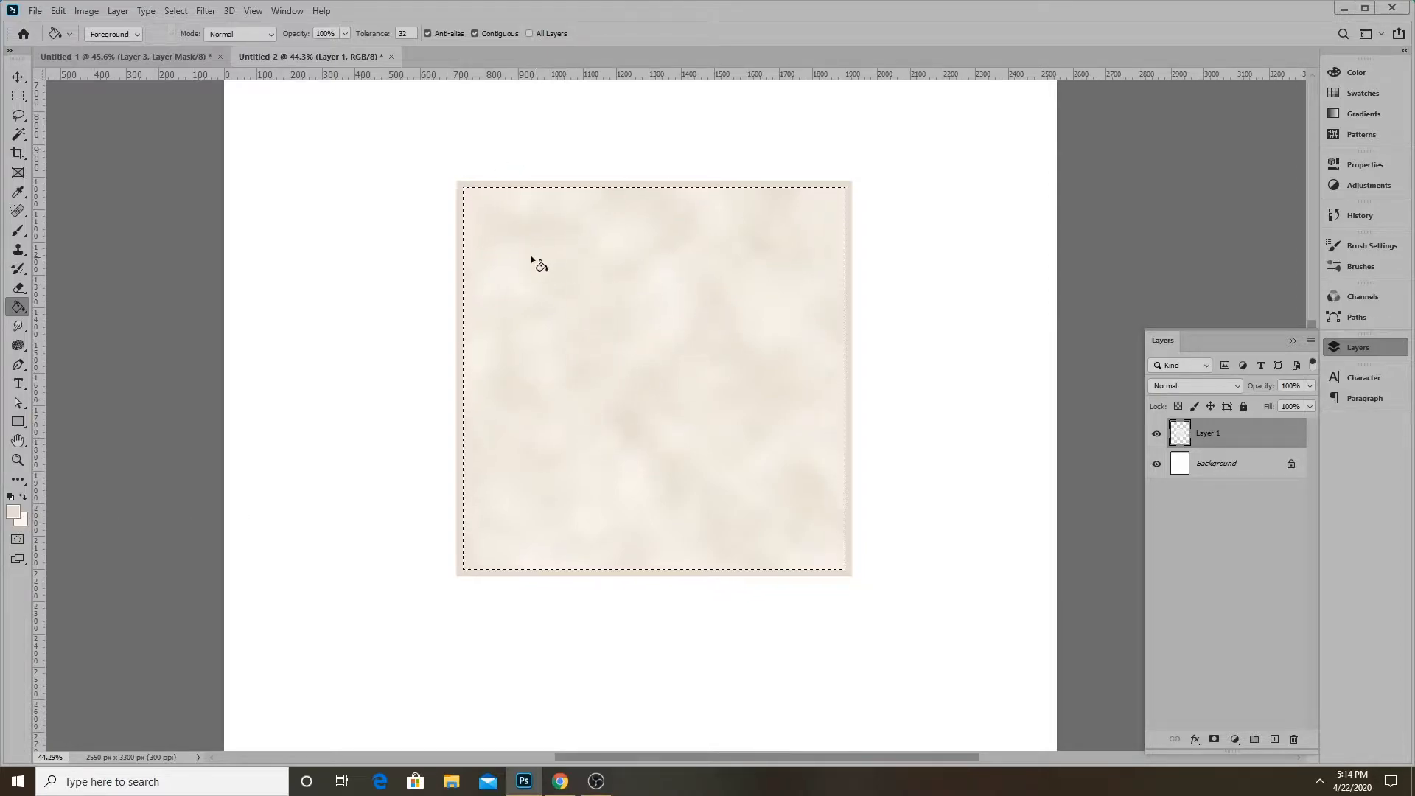
left_click(175, 10)
left_click(191, 43)
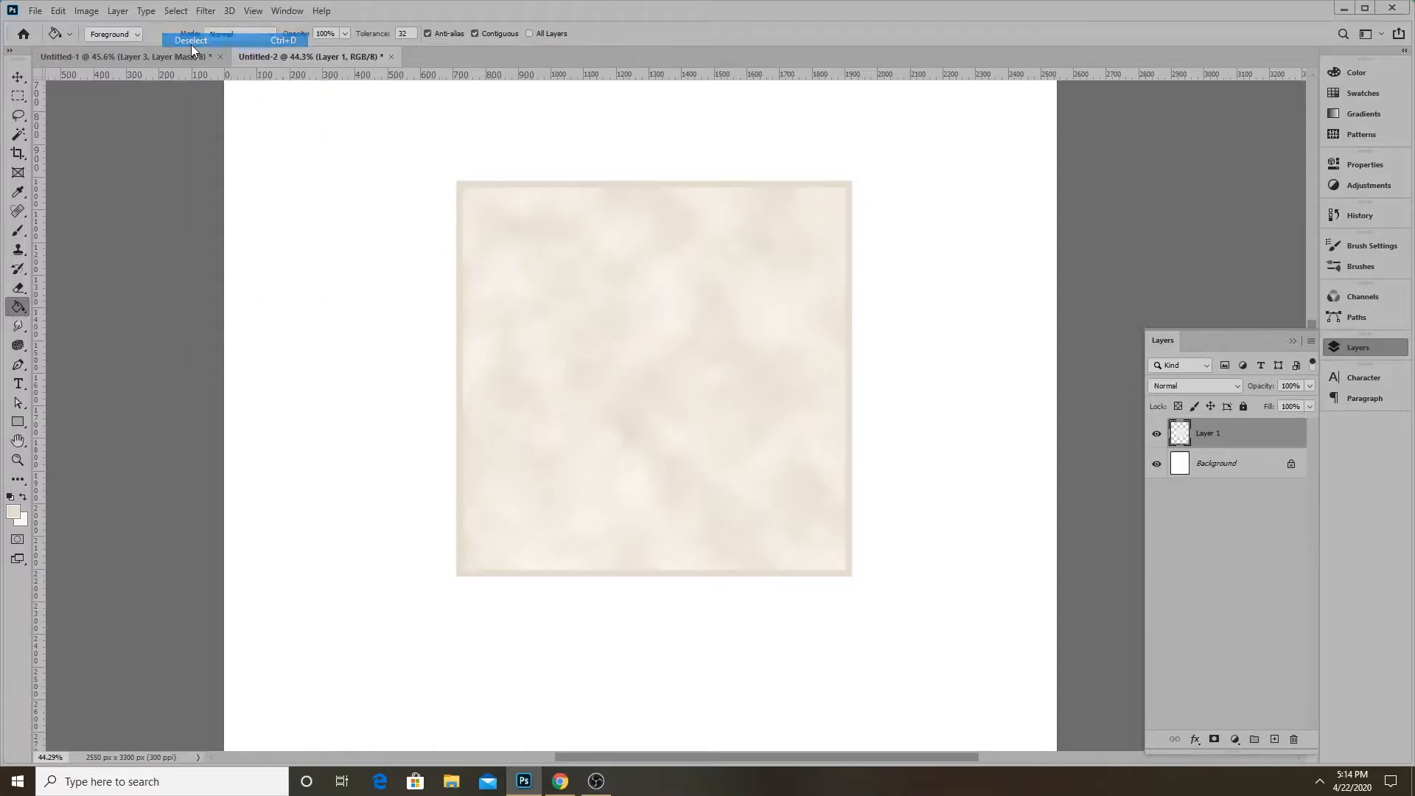
Convert the marbled tile on Layer 1 to a Smart Object
scroll(527, 415, "down", 3)
scroll(528, 415, "down", 5)
scroll(828, 524, "up", 7)
scroll(519, 409, "down", 3)
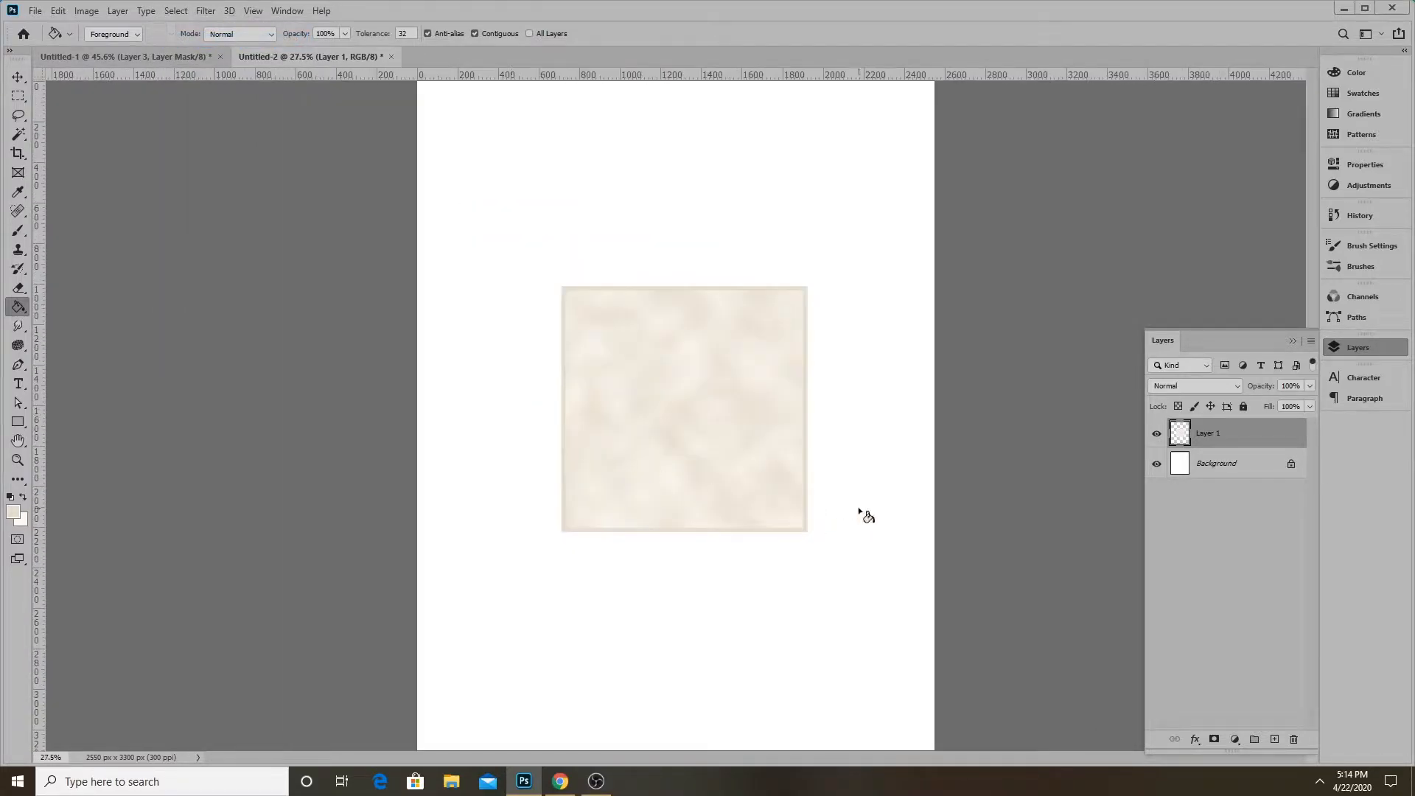
right_click(1216, 447)
left_click(1093, 347)
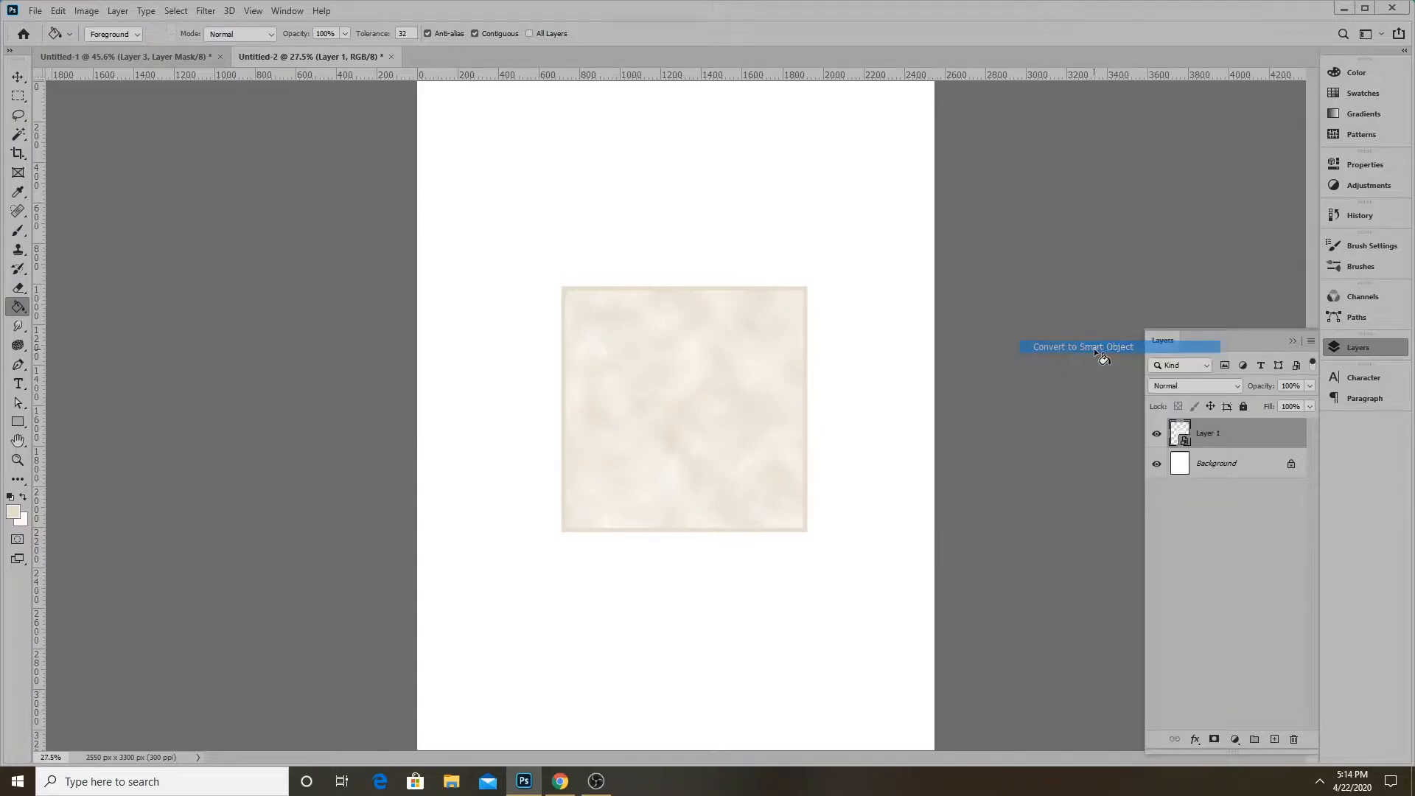
Move the tile into the lower-left corner of the page with the Move tool
left_click(17, 76)
scroll(442, 202, "down", 2)
scroll(677, 417, "up", 1)
left_click_drag(730, 404, 587, 599)
scroll(786, 680, "up", 2)
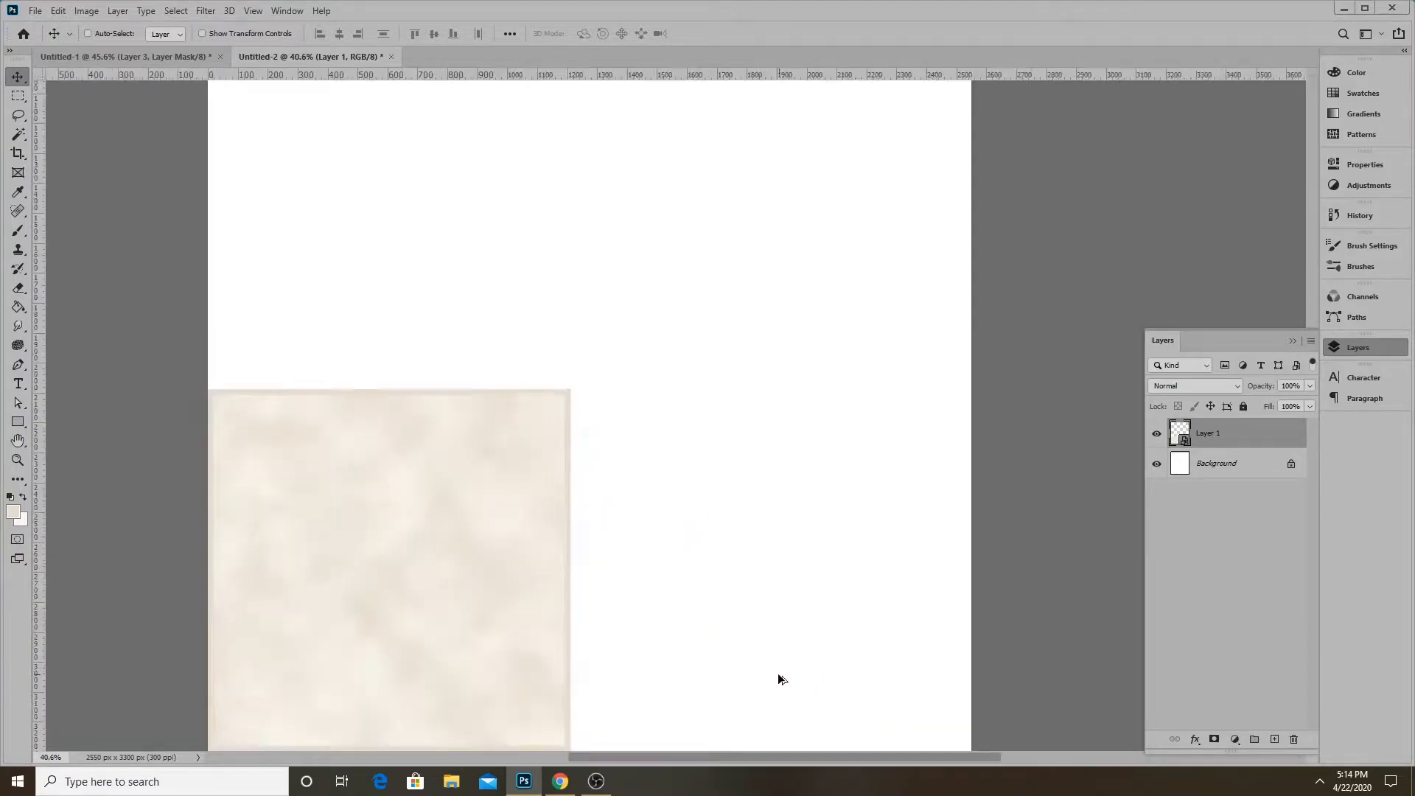
Scale the marbled tile down to a little under a quarter of the page width, keeping it in the page's lower-left corner
scroll(654, 405, "down", 2)
left_click_drag(478, 516, 526, 527)
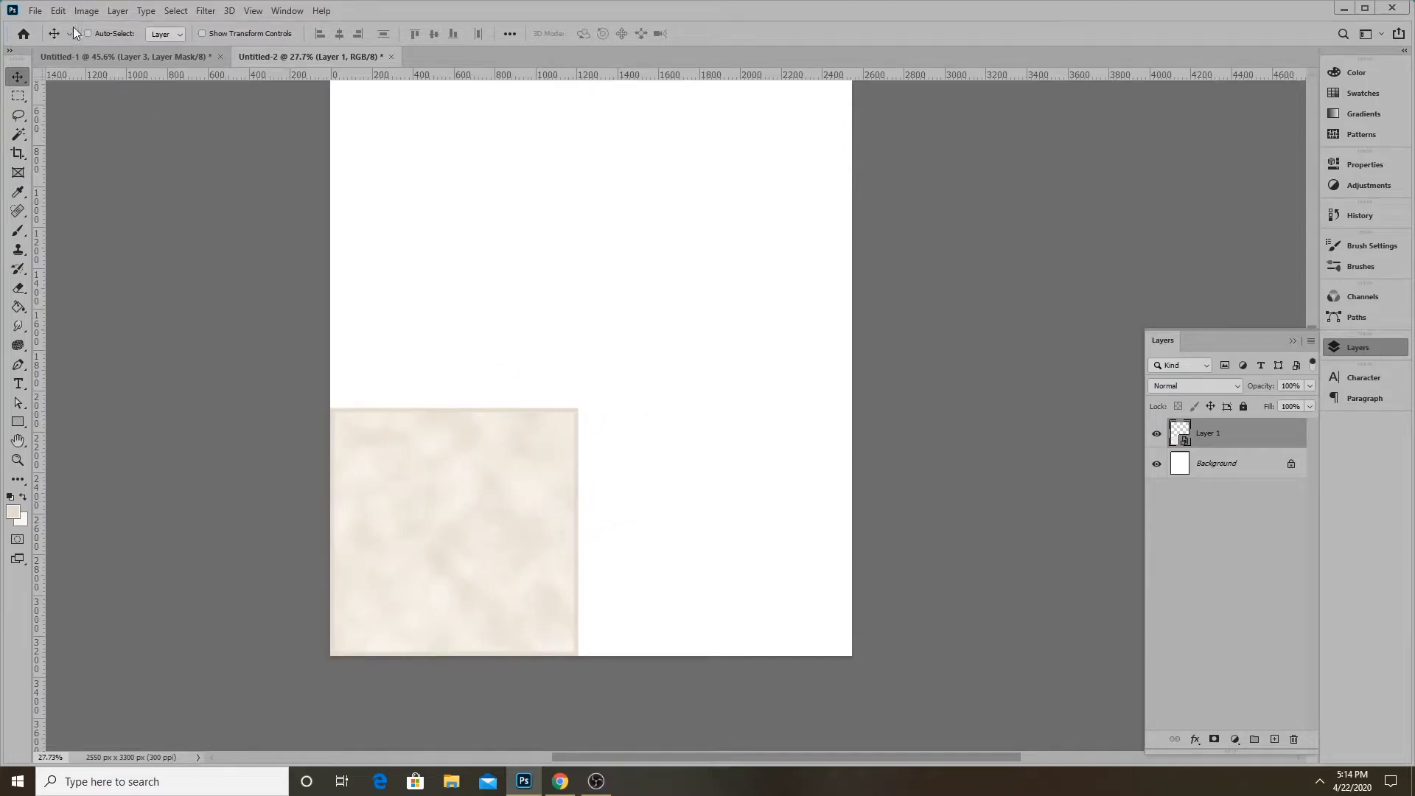
left_click(57, 10)
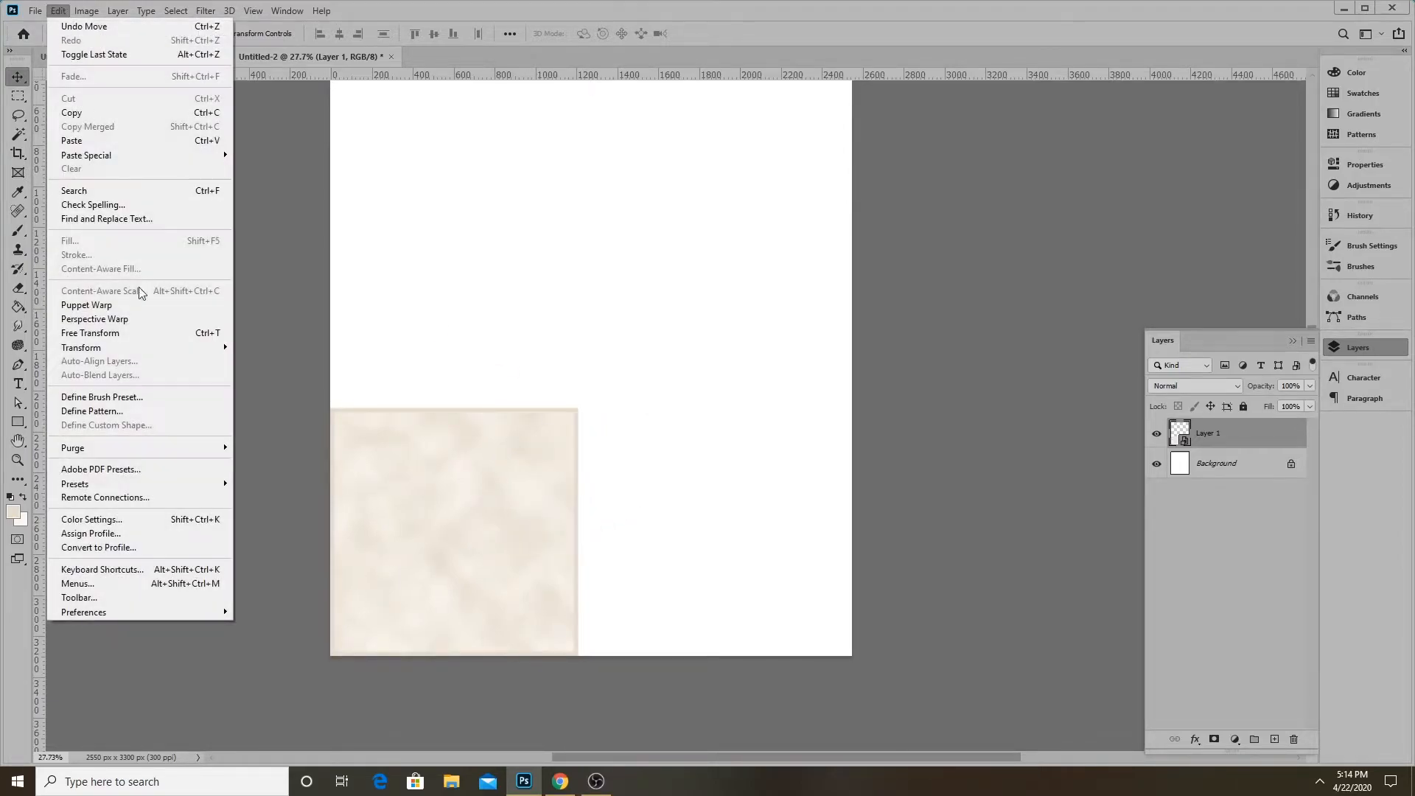
left_click(126, 334)
left_click_drag(578, 407, 417, 514)
left_click(708, 33)
Duplicate the tile four times side by side to form a row across the bottom edge of the page
left_click_drag(387, 572, 503, 573)
left_click_drag(475, 634, 825, 626)
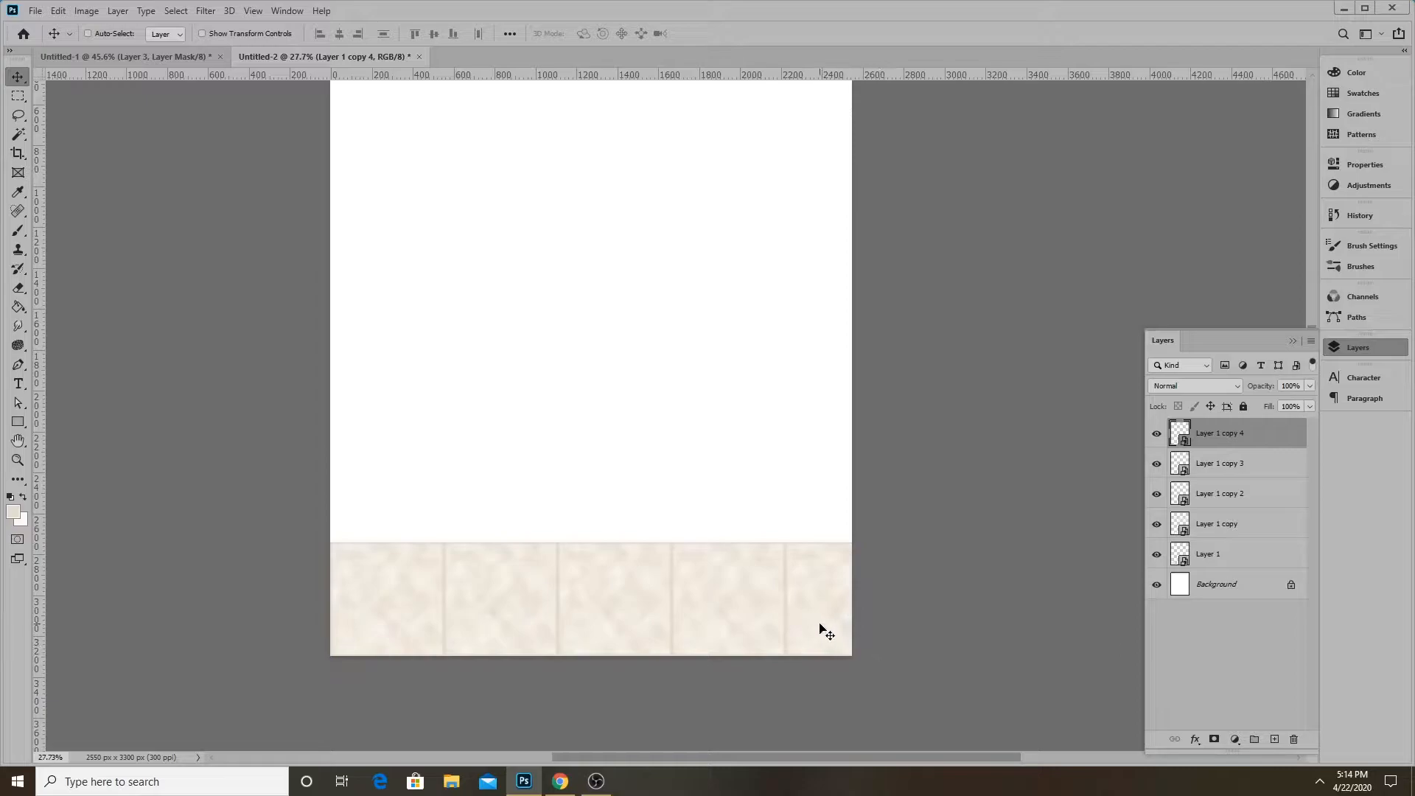
scroll(811, 669, "down", 3)
scroll(827, 682, "up", 3)
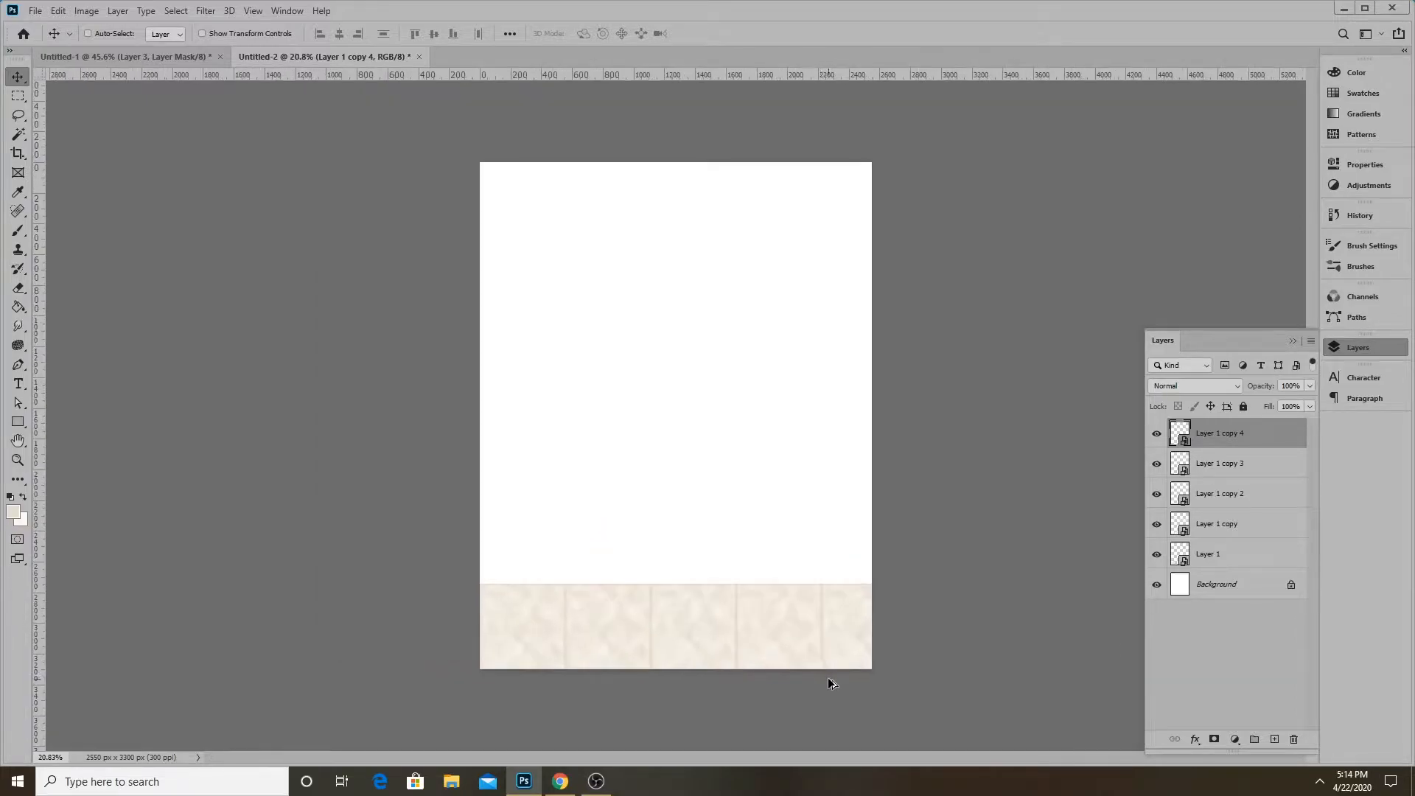
Examine the perspective floor tiles in the Untitled-1 poster document, then return to Untitled-2
left_click(134, 58)
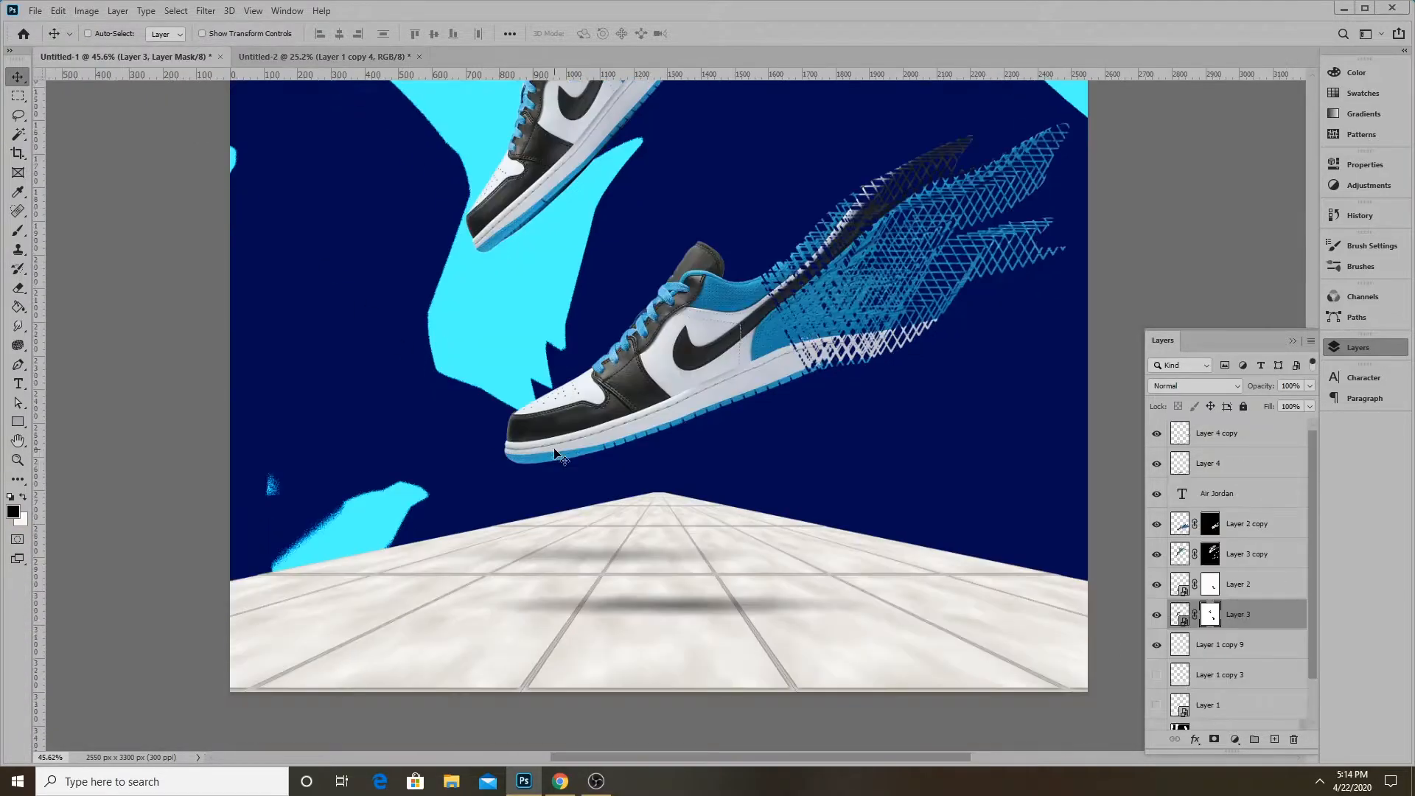
scroll(306, 633, "down", 1)
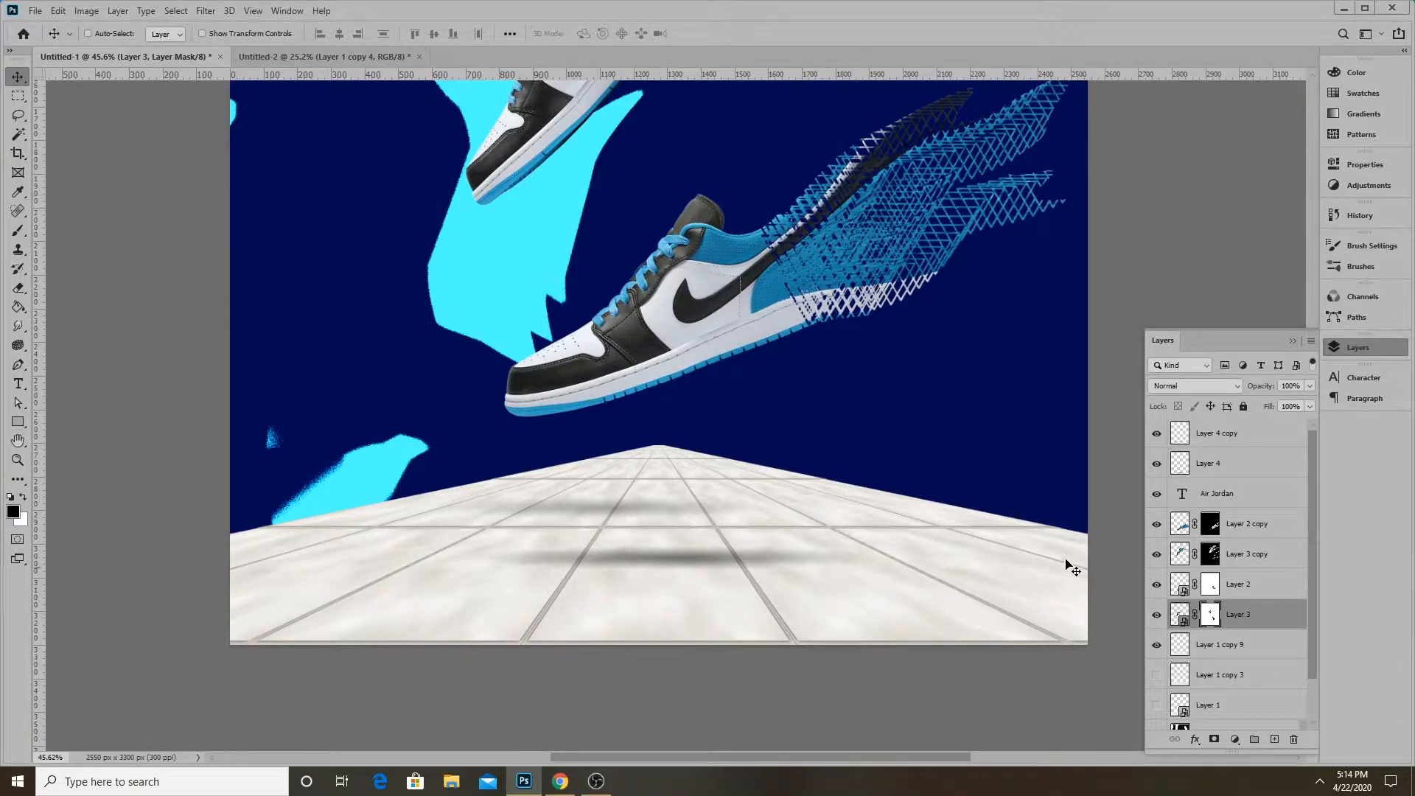
left_click(325, 56)
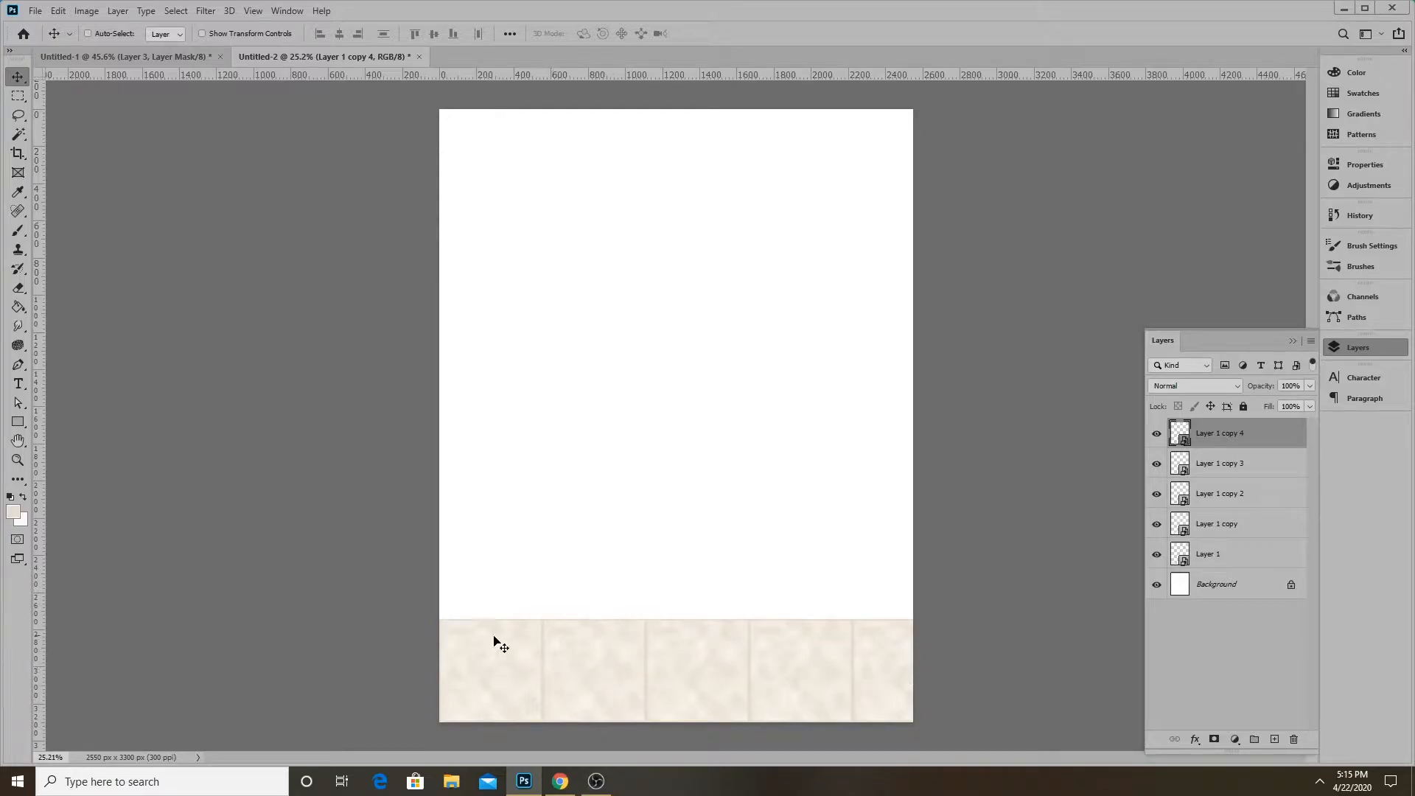
Scale all five tile layers together to about 66% and set the row against the page's lower-left corner
scroll(749, 718, "up", 2)
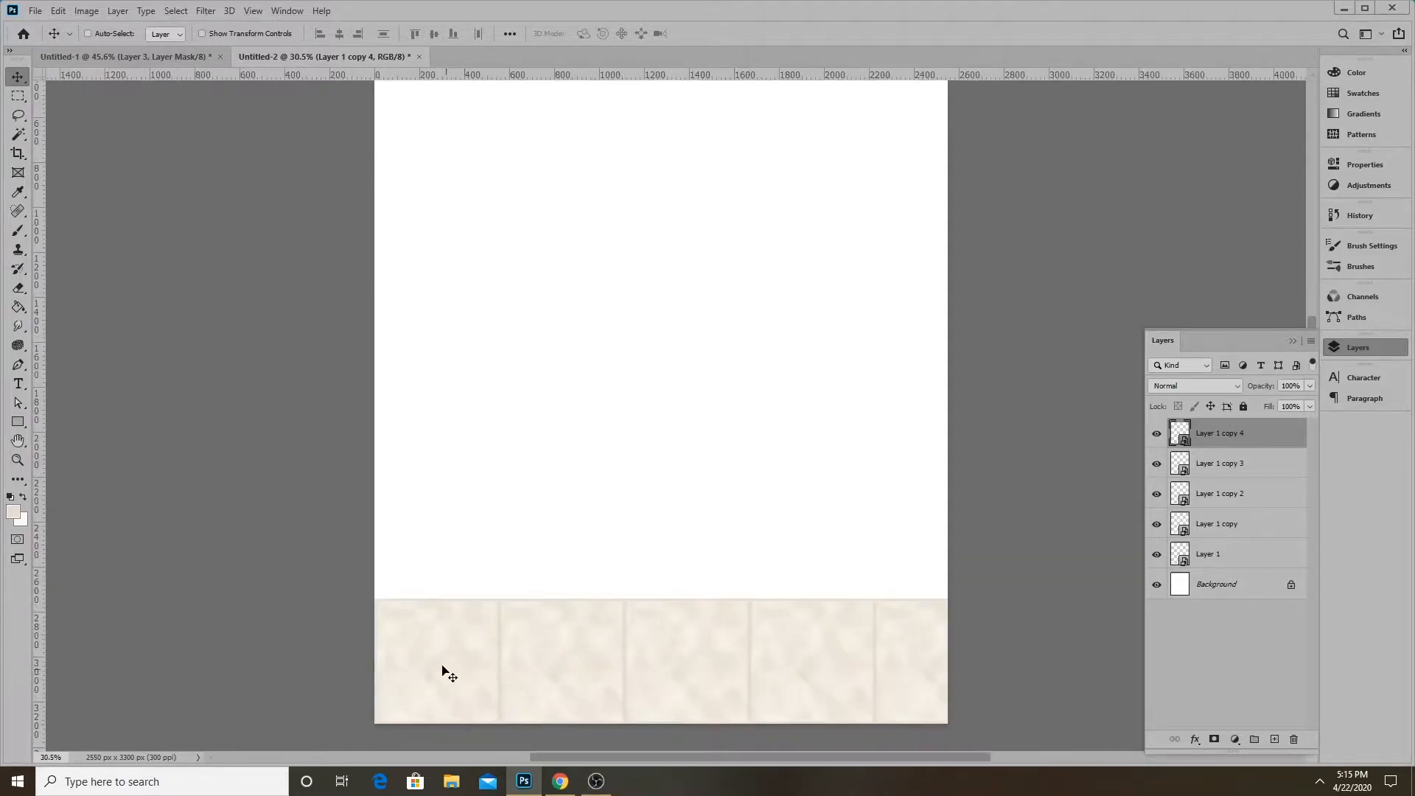
left_click(1228, 553, "shift")
left_click_drag(928, 619, 927, 688)
left_click(57, 10)
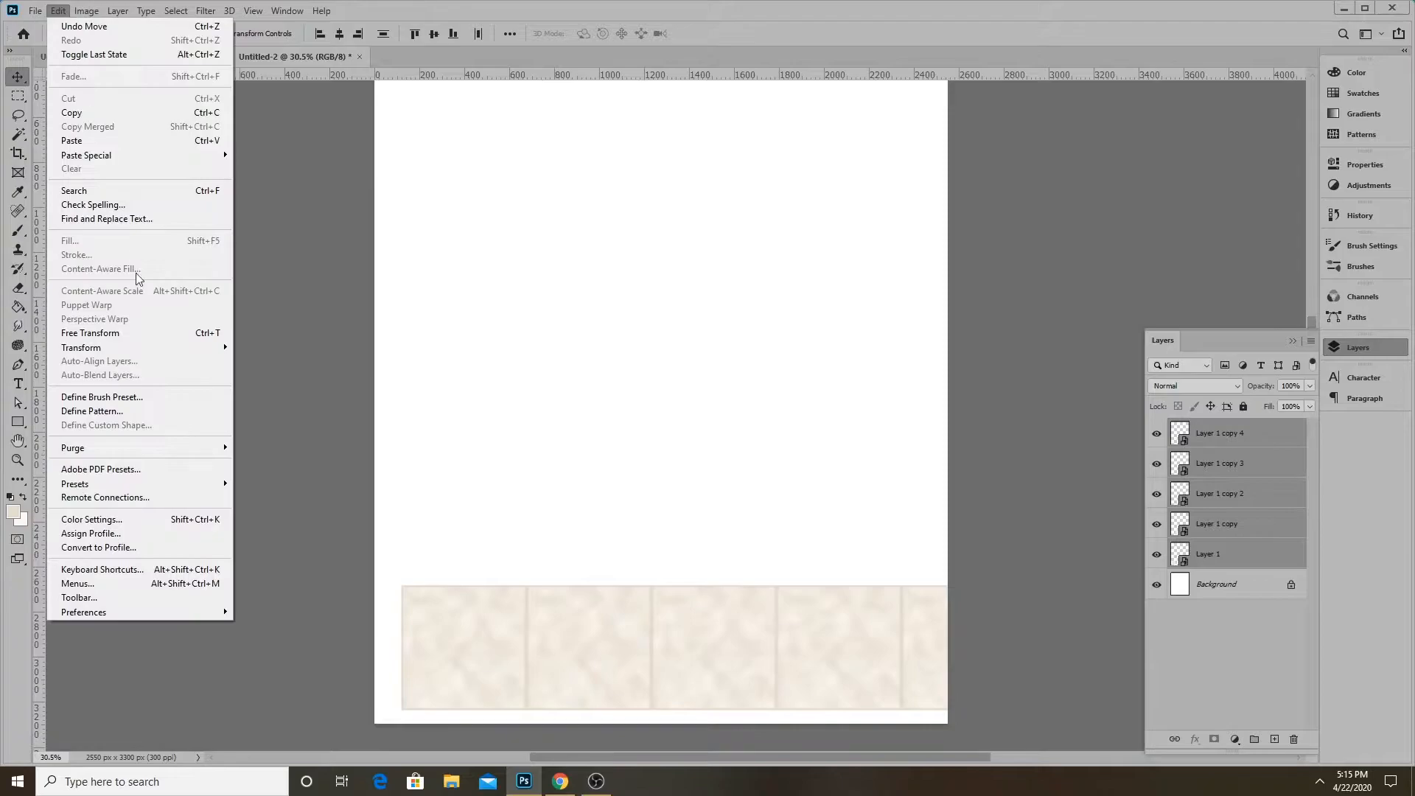
left_click(120, 334)
left_click_drag(1027, 584, 843, 622)
left_click_drag(793, 689, 765, 704)
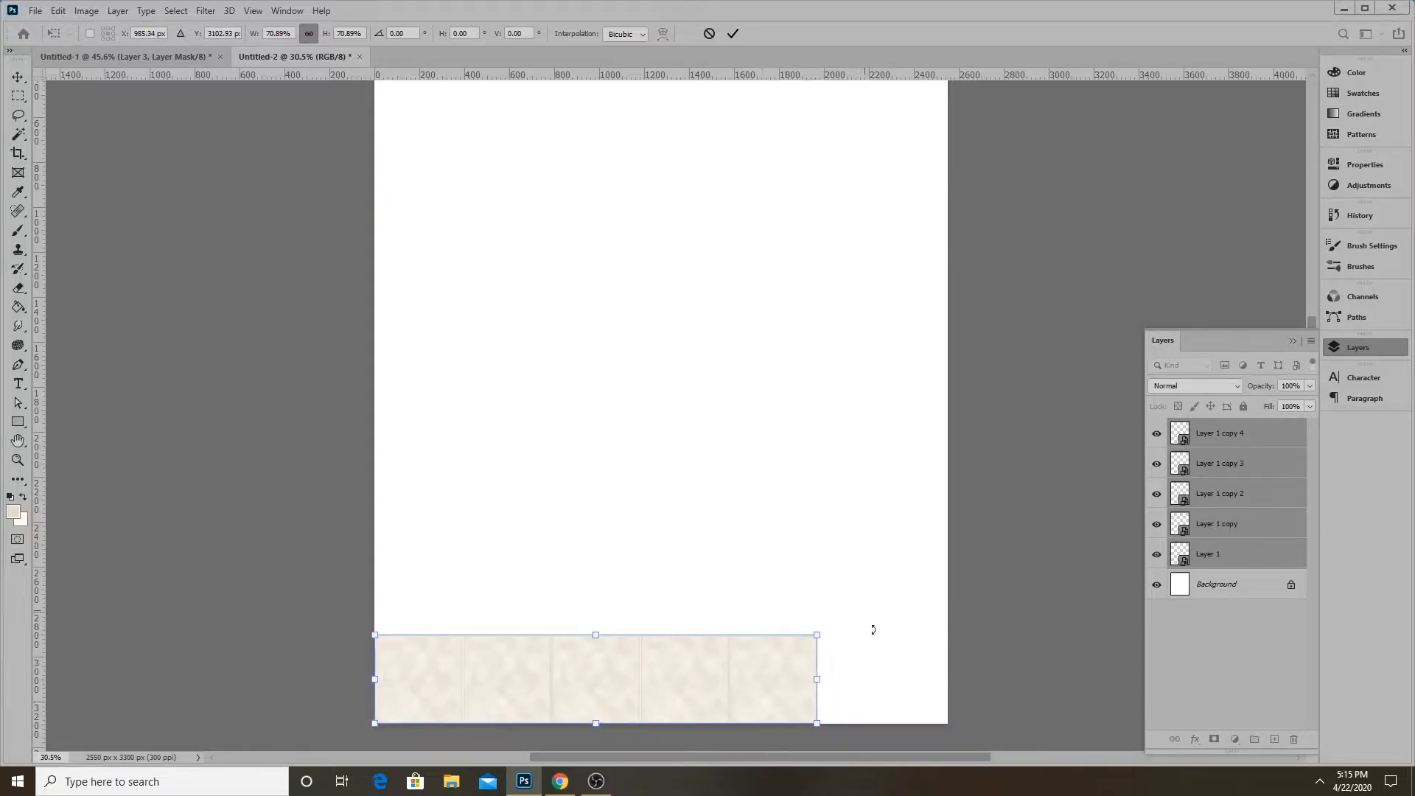
left_click_drag(819, 633, 787, 640)
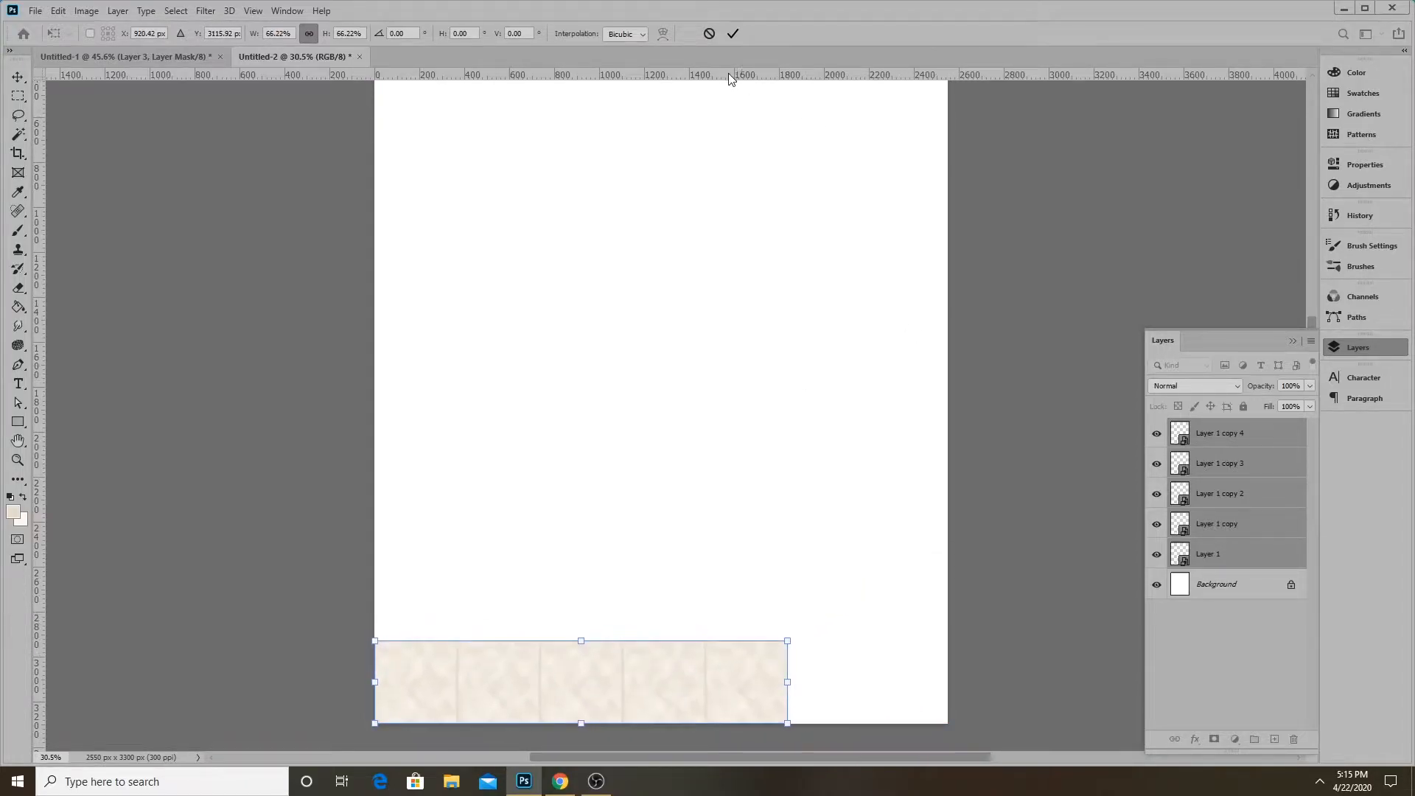
left_click(732, 35)
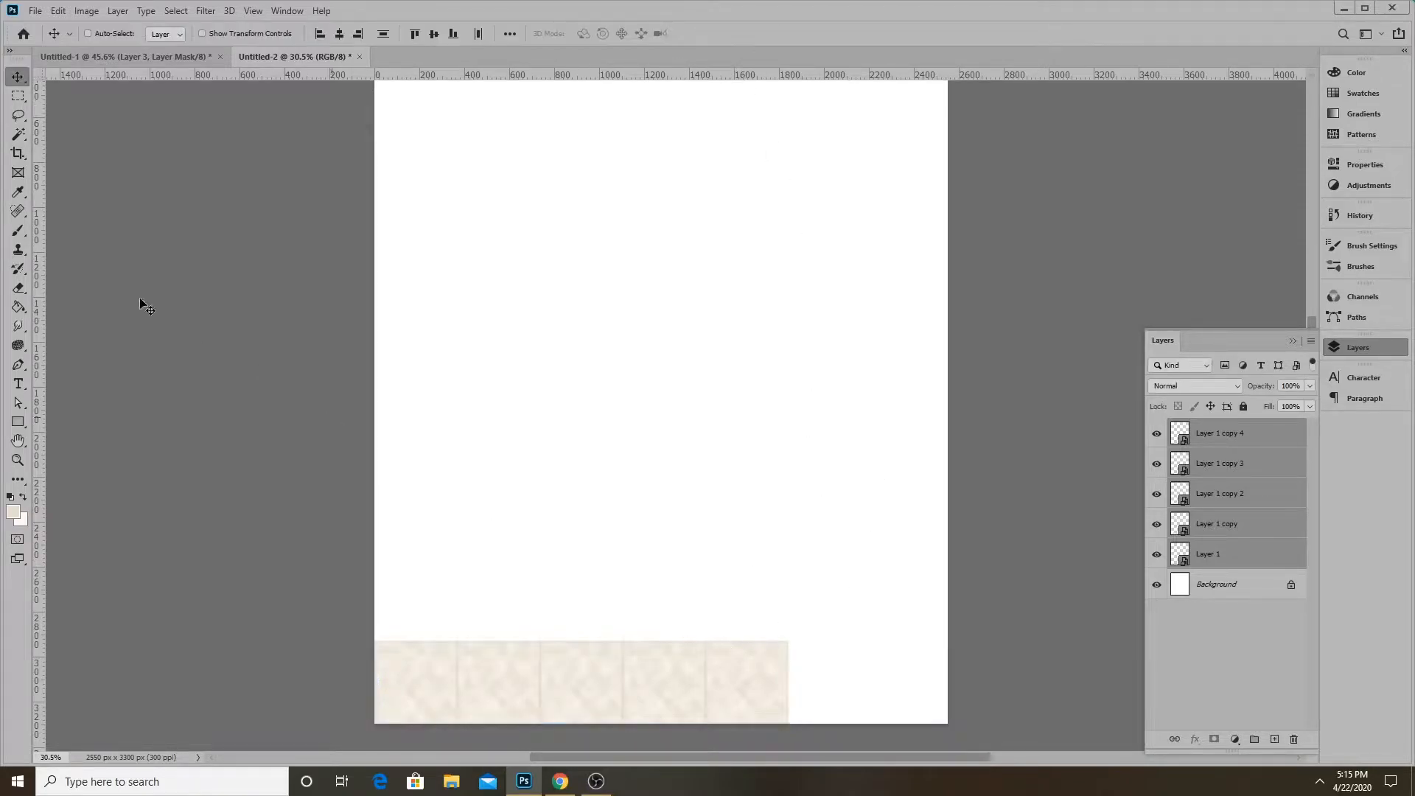
Duplicate the row's last tile twice to the right to complete a seven-tile row, and select all seven tile layers
left_click(1202, 432)
left_click_drag(759, 676, 837, 675)
left_click_drag(880, 688, 912, 683)
key("ctrl+z")
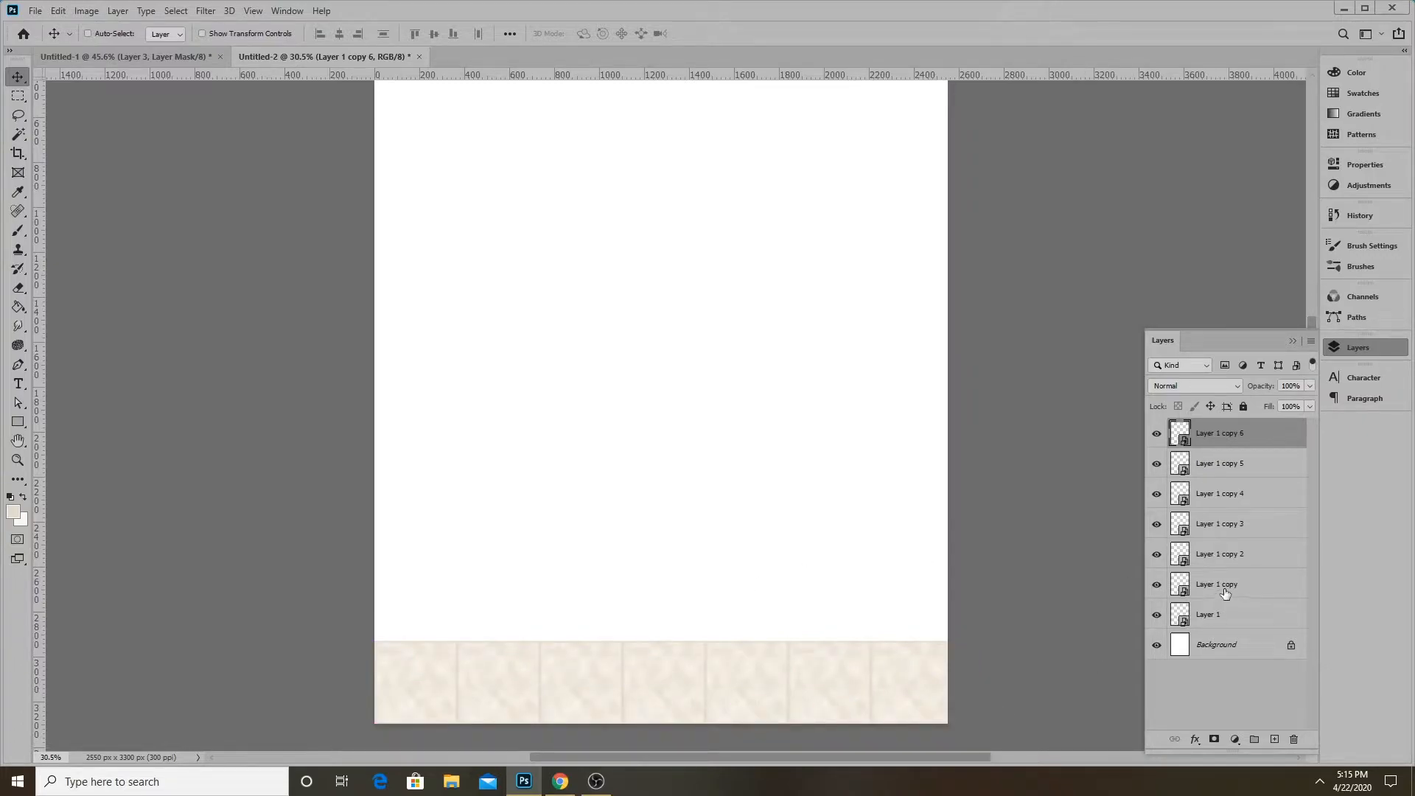
left_click(1217, 623, "shift")
left_click_drag(758, 701, 880, 678)
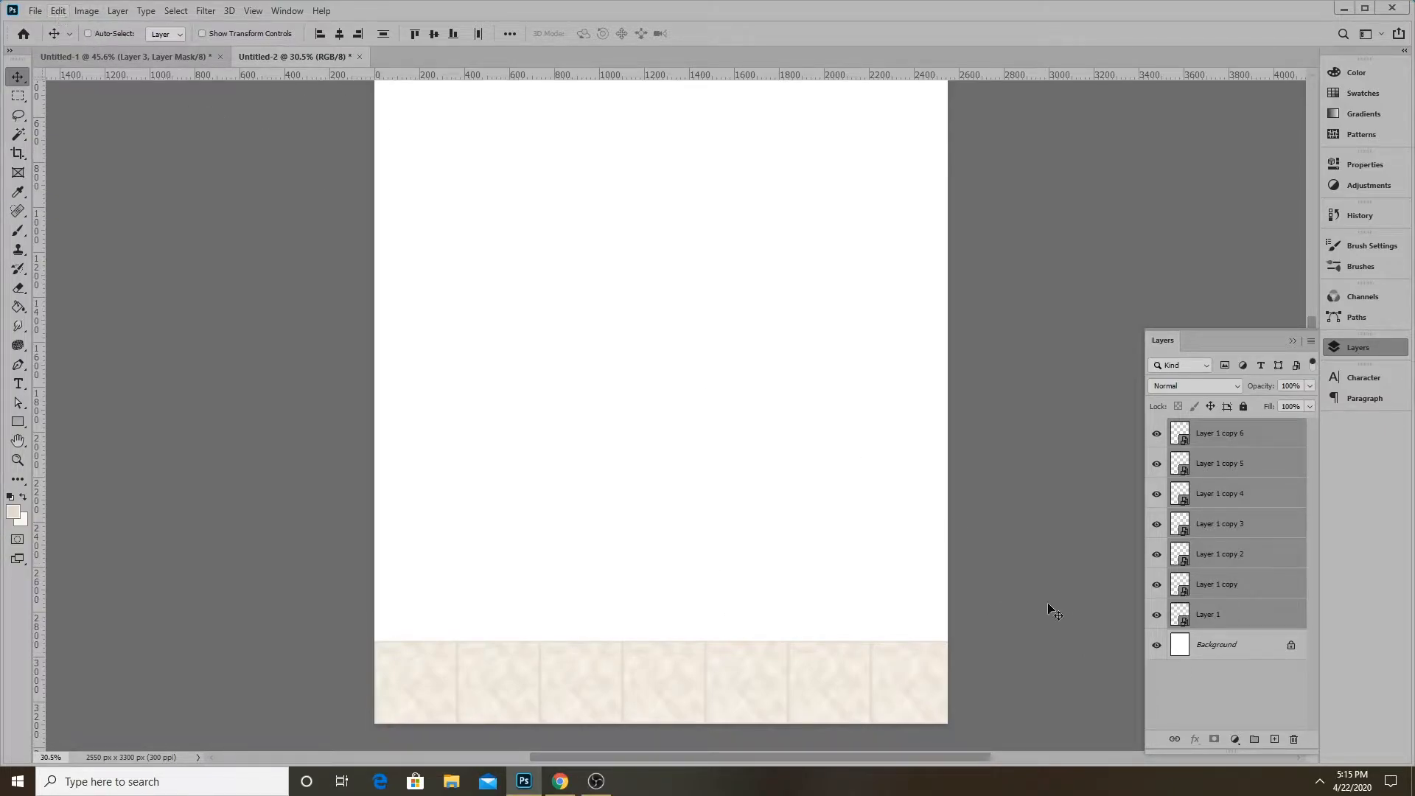
Duplicate Layer 1, rename the original layer tile1 and hide it as a spare
left_click(1210, 618)
key("ctrl+j")
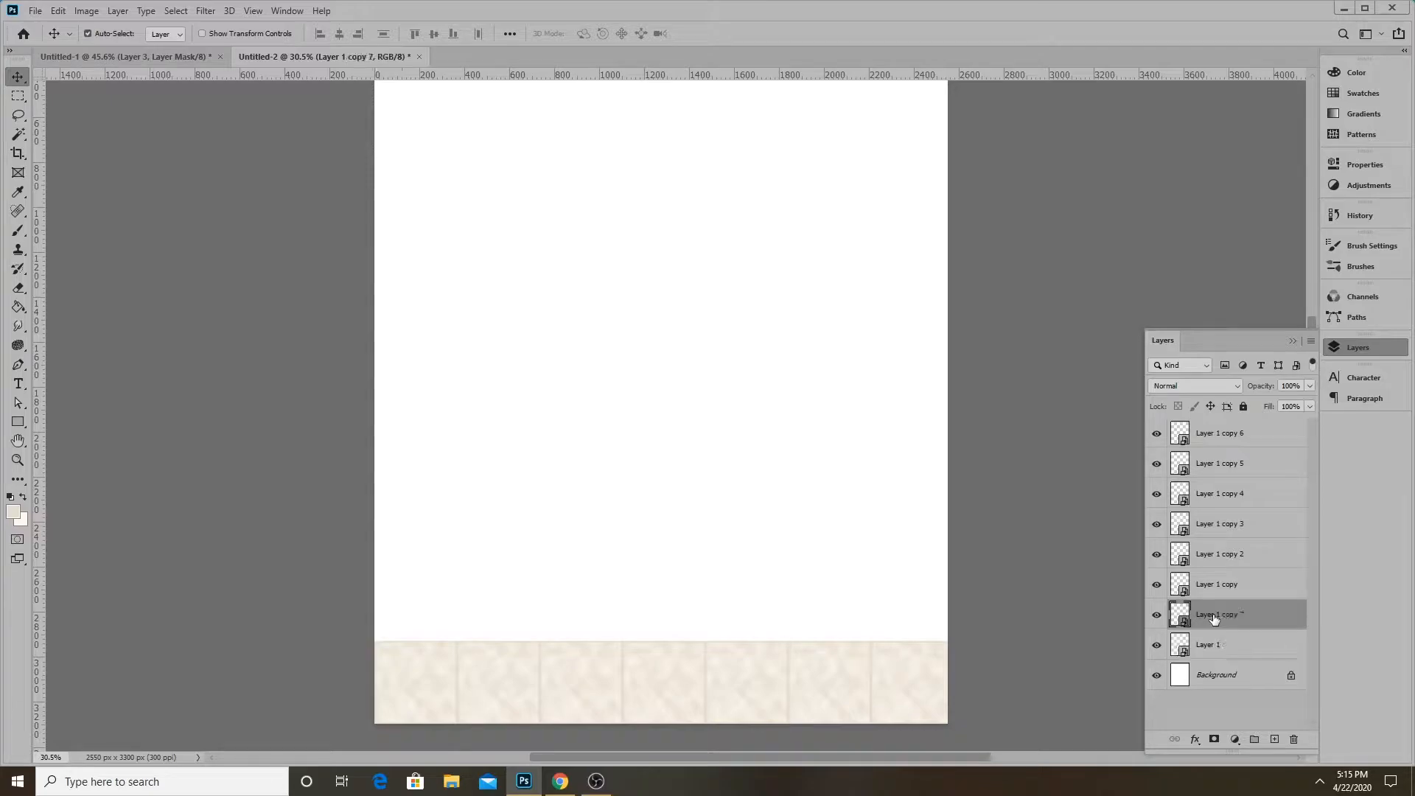
left_click(1215, 656)
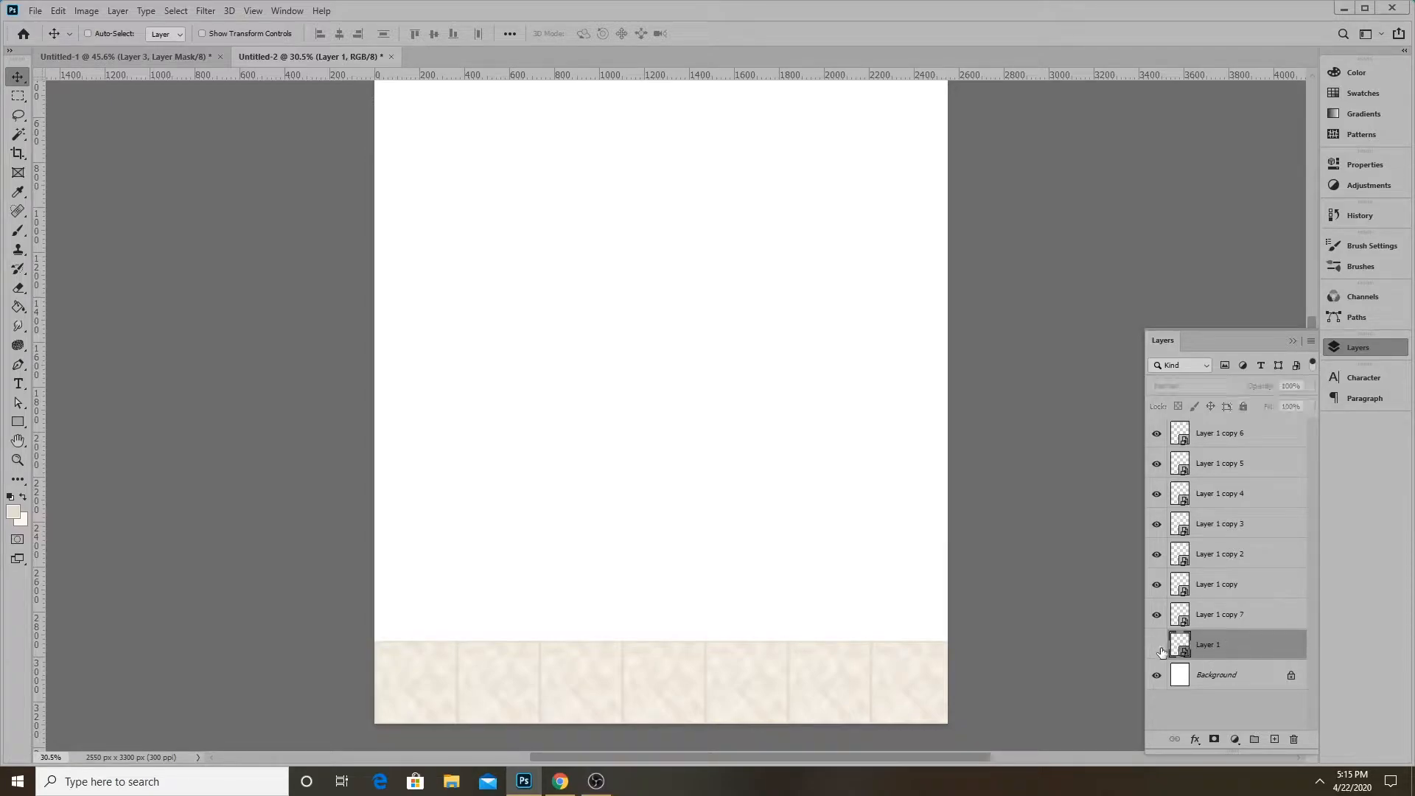
double_click(1212, 648)
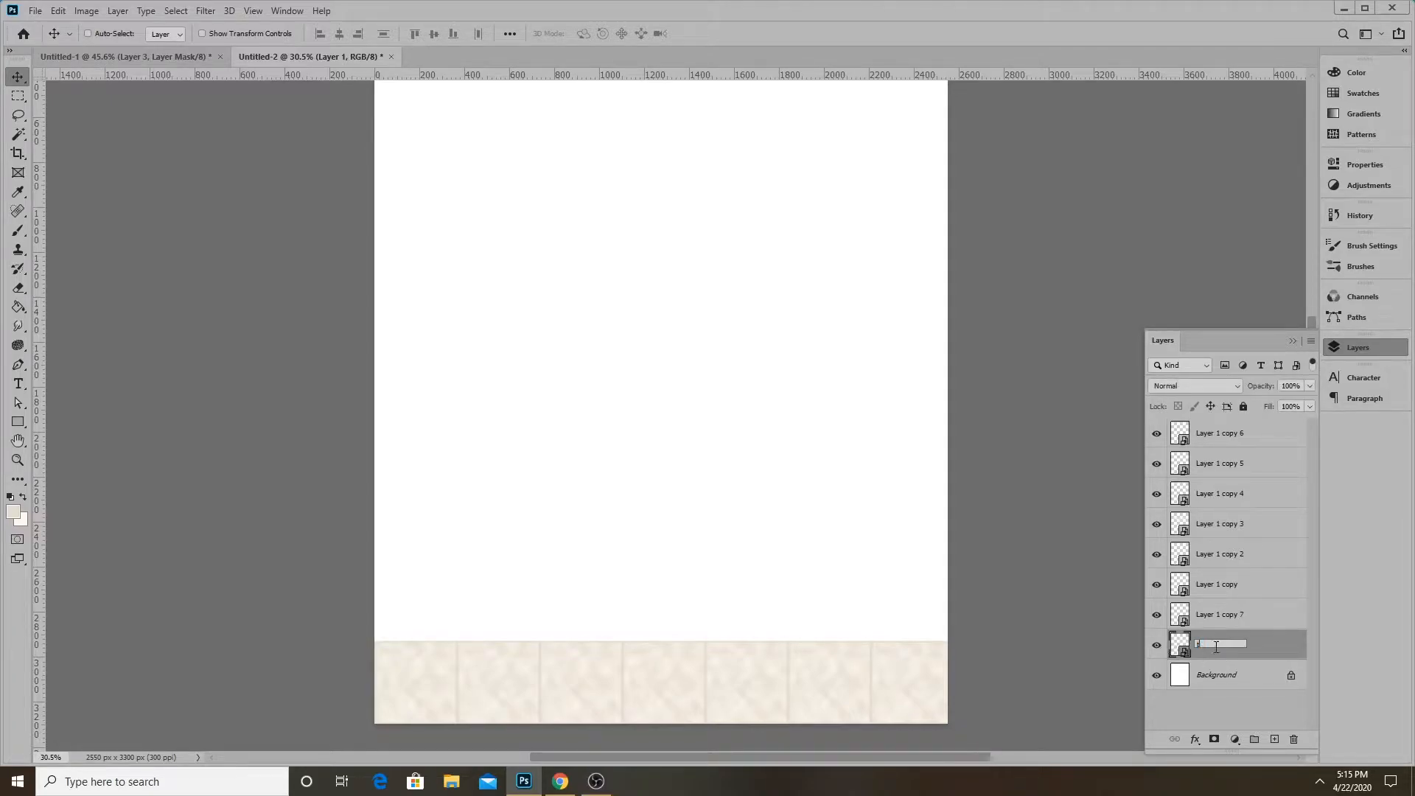
type("tile1")
key("Return")
left_click(1155, 647)
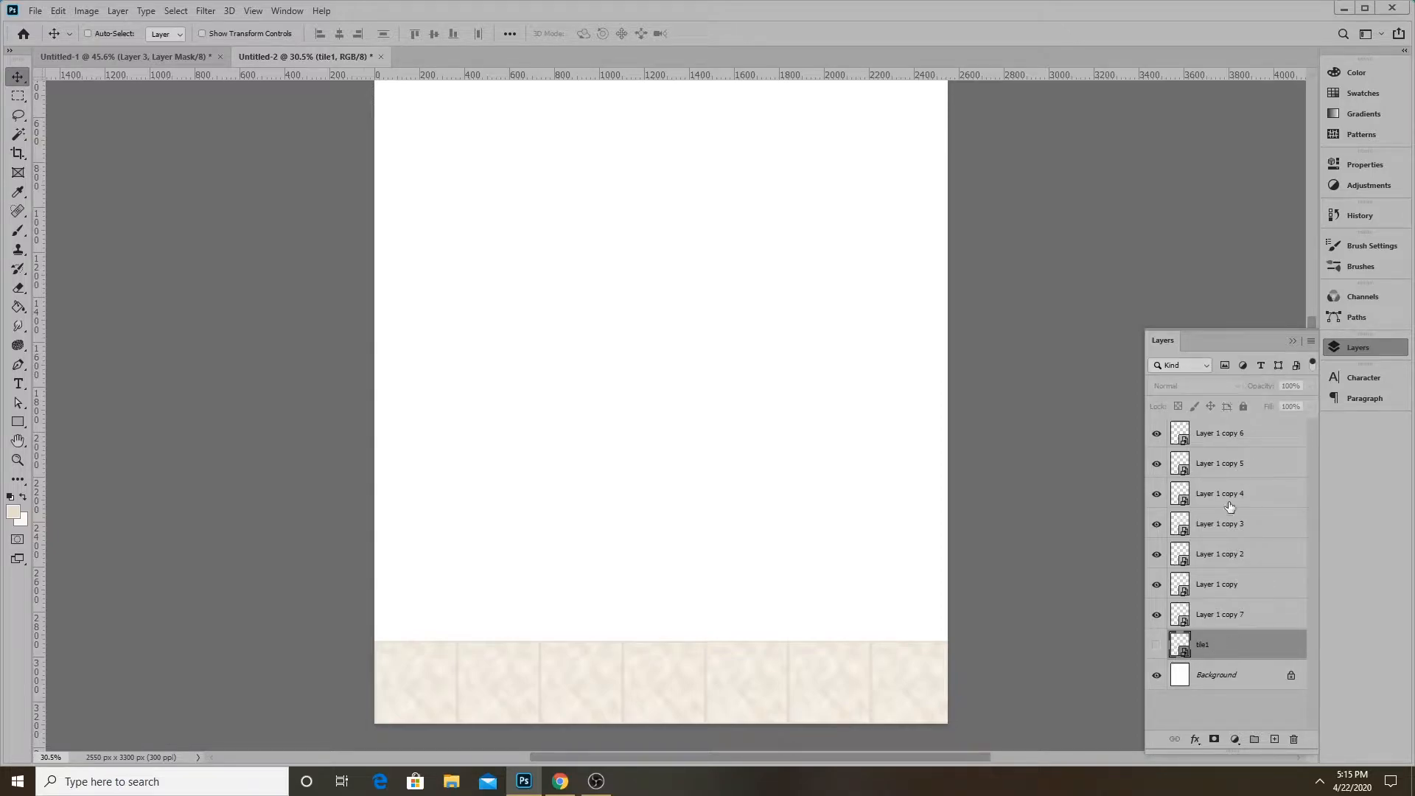
Transform the seven visible tile layers together: squash them to about 47% height and pull the upper corners inward in perspective
left_click(1215, 612)
left_click(1213, 437, "shift")
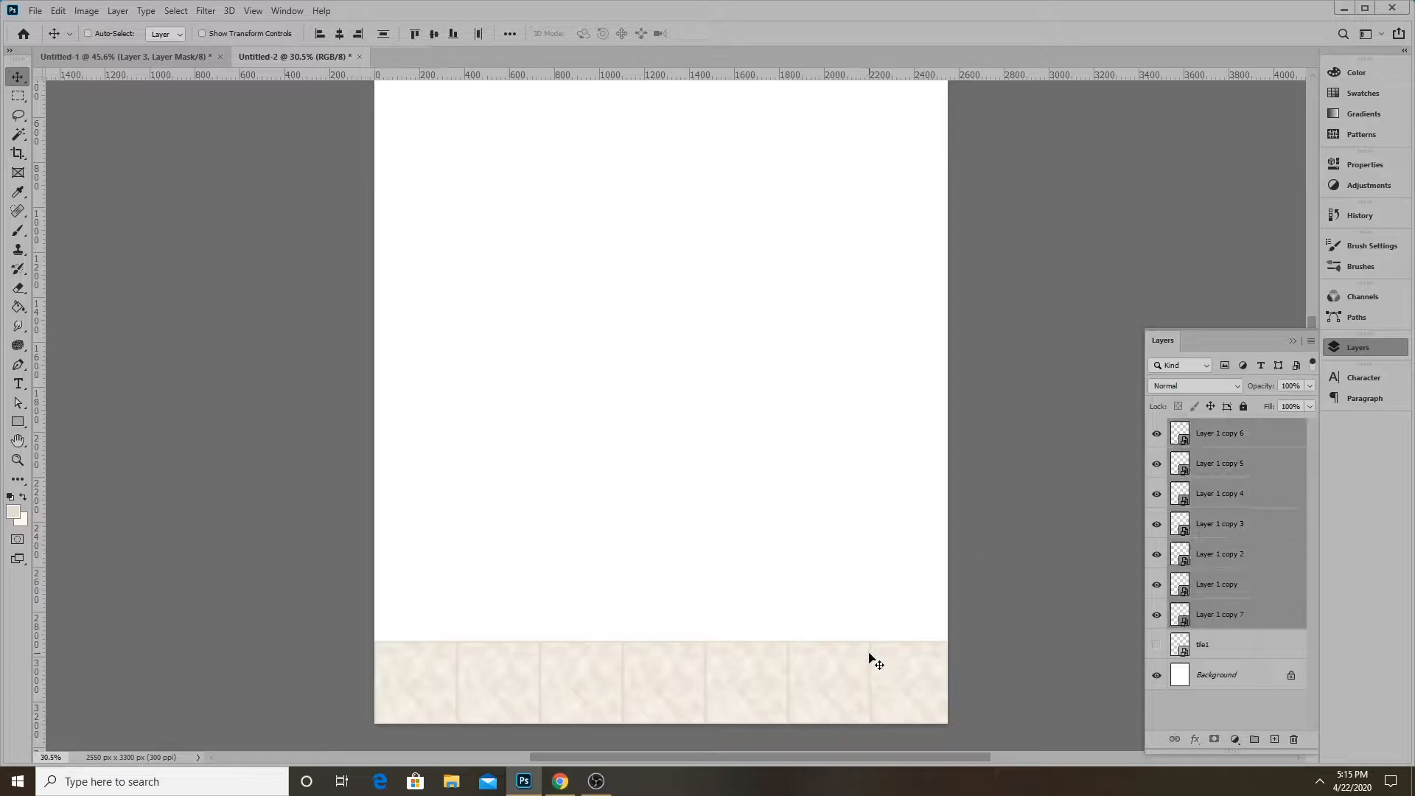
left_click(58, 10)
left_click(96, 333)
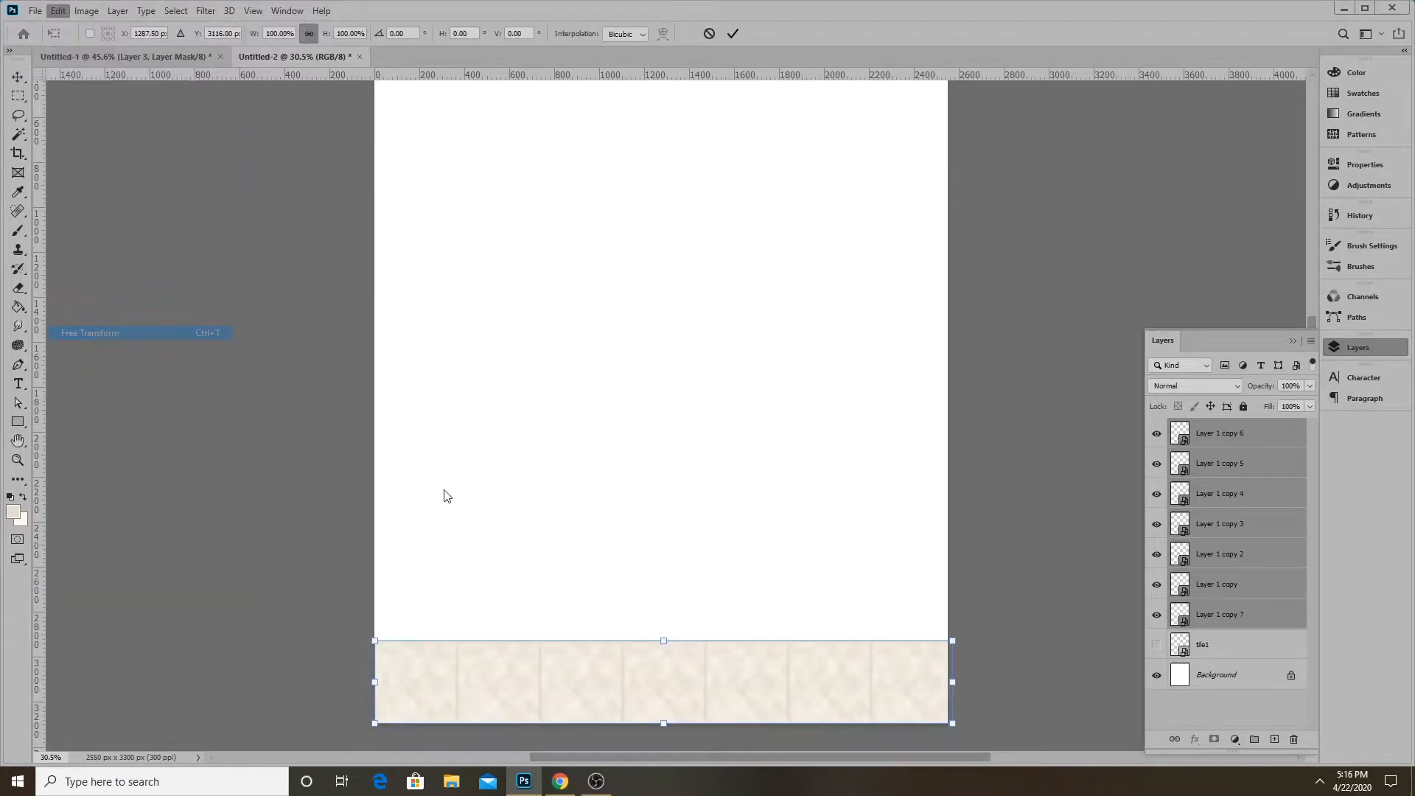
left_click_drag(664, 640, 657, 683)
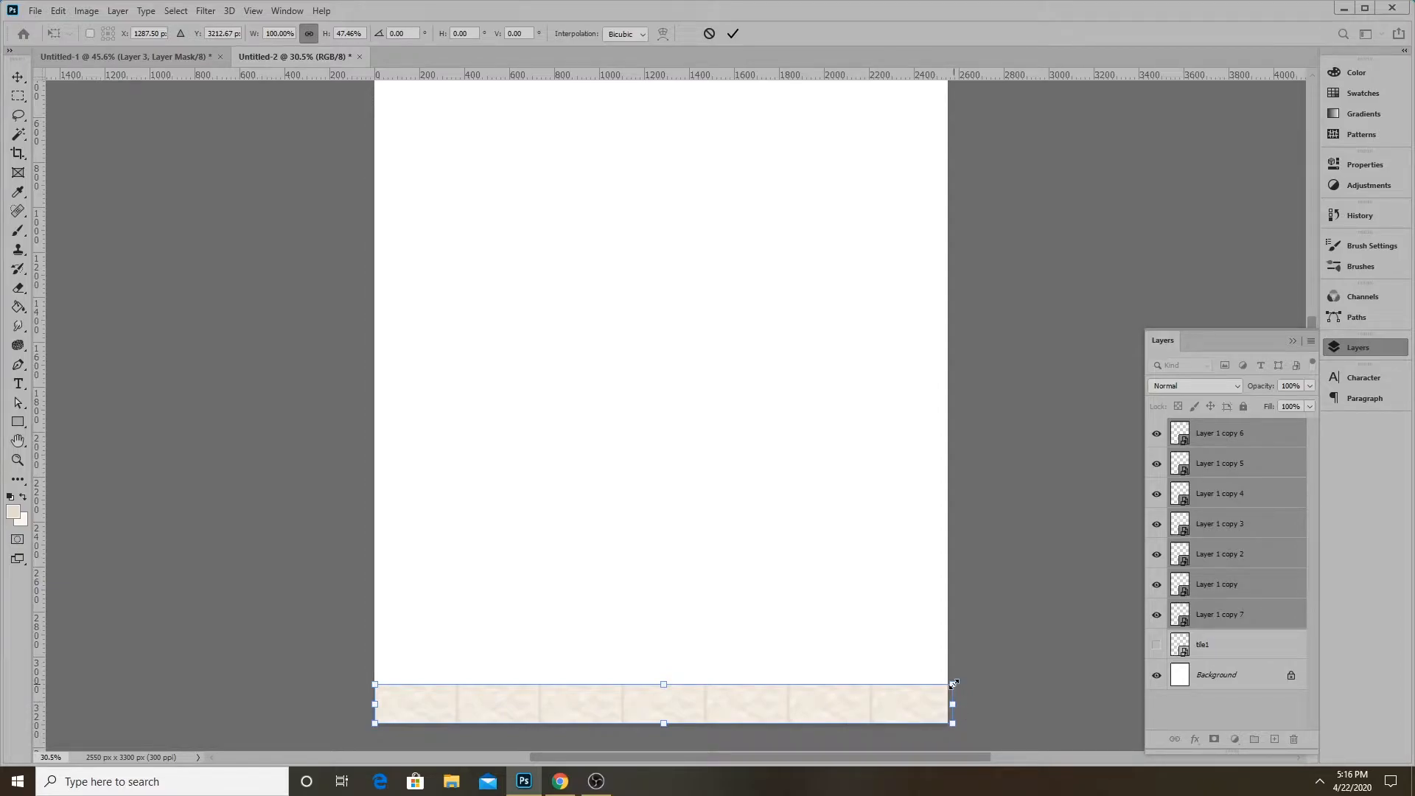
left_click_drag(953, 684, 786, 691)
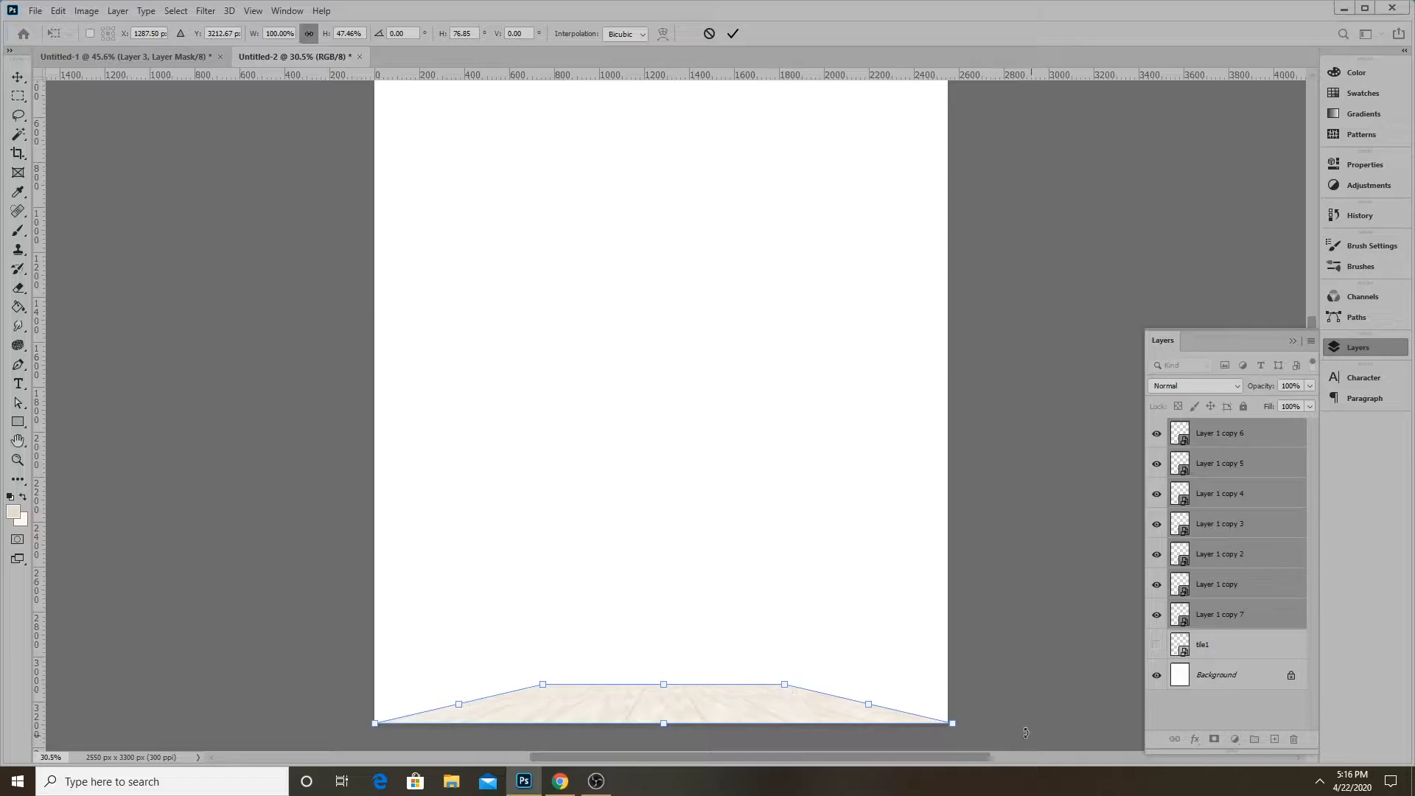
left_click(733, 37)
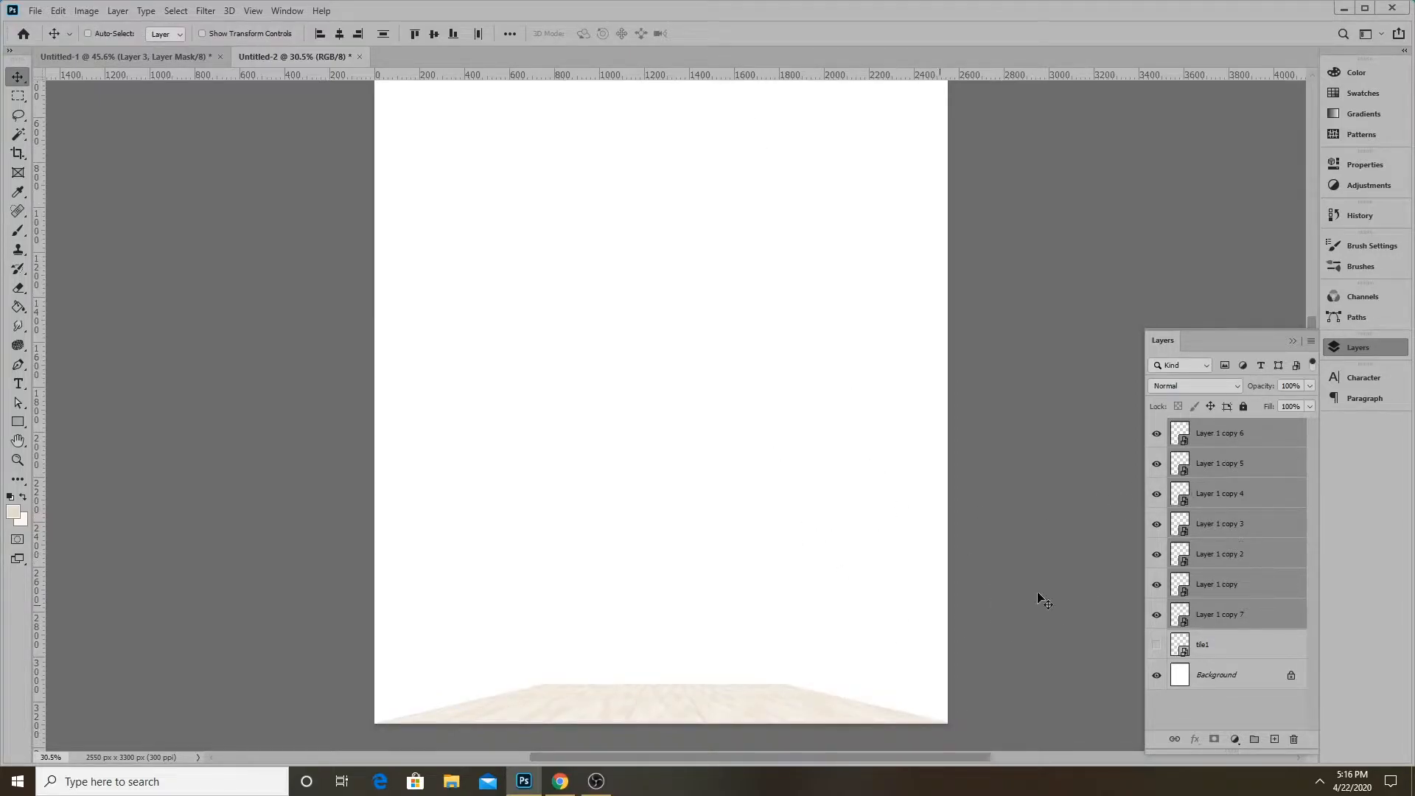
right_click(1251, 520)
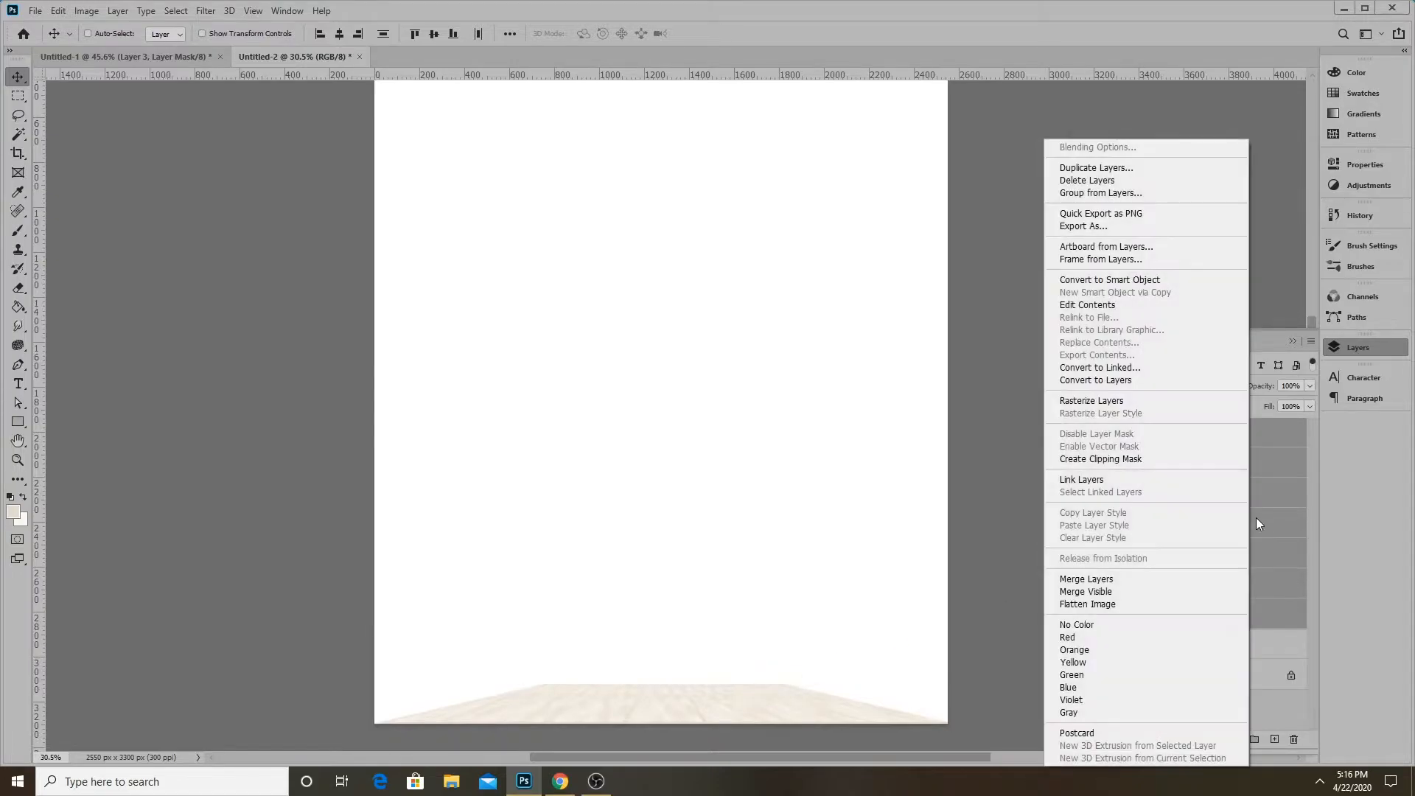
right_click(1276, 498)
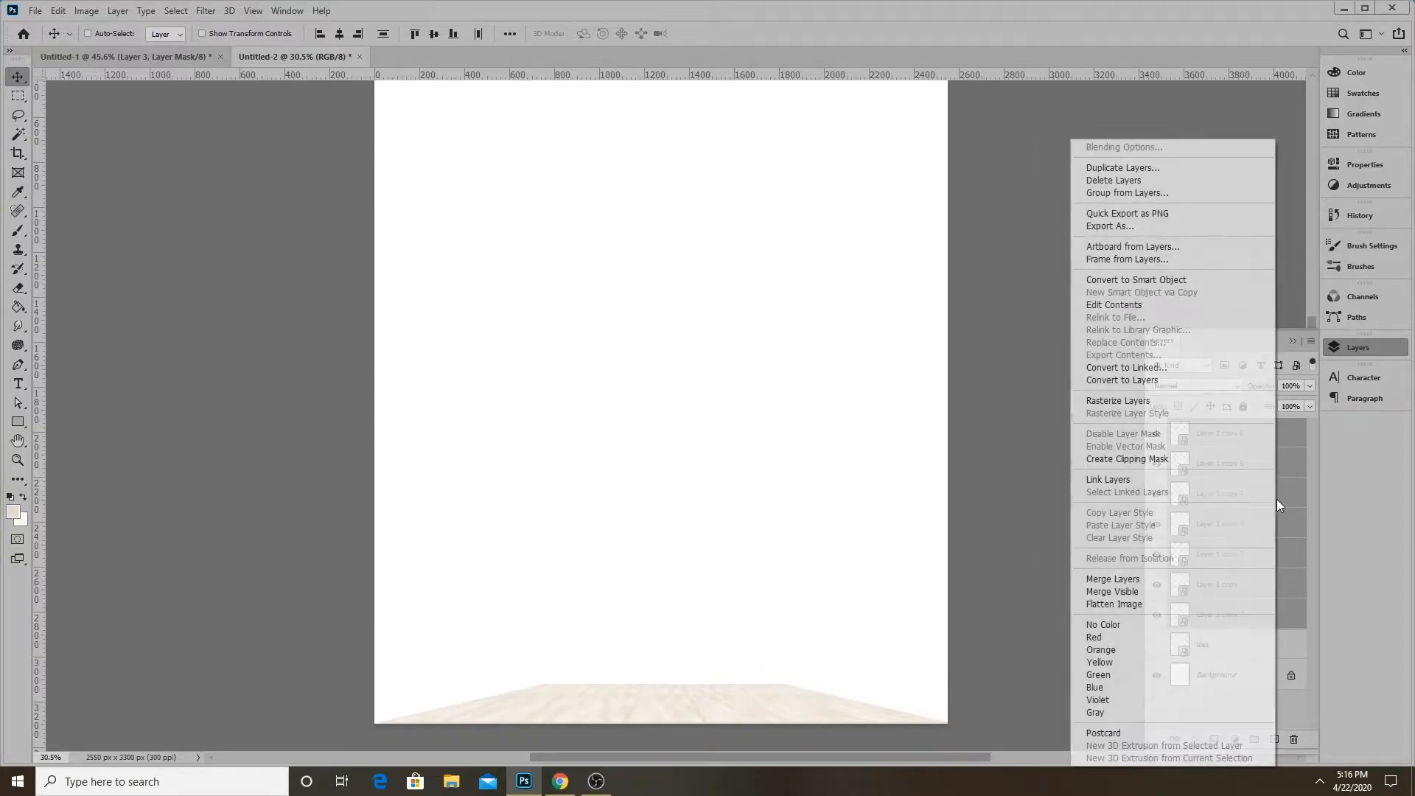
left_click(1287, 514)
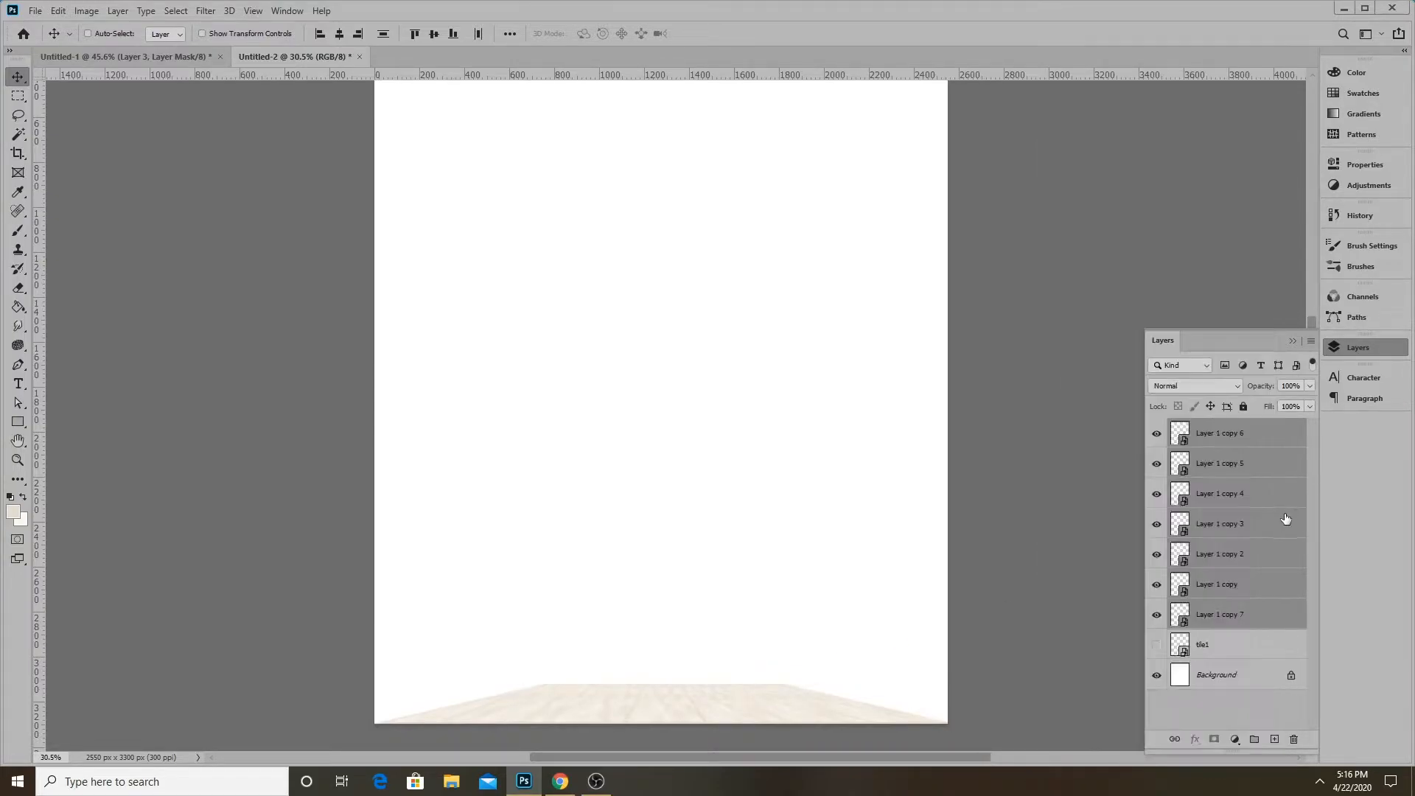
Enlarge the perspective tile row to about 194% so it spans beyond both sides of the page's bottom edge
left_click(57, 11)
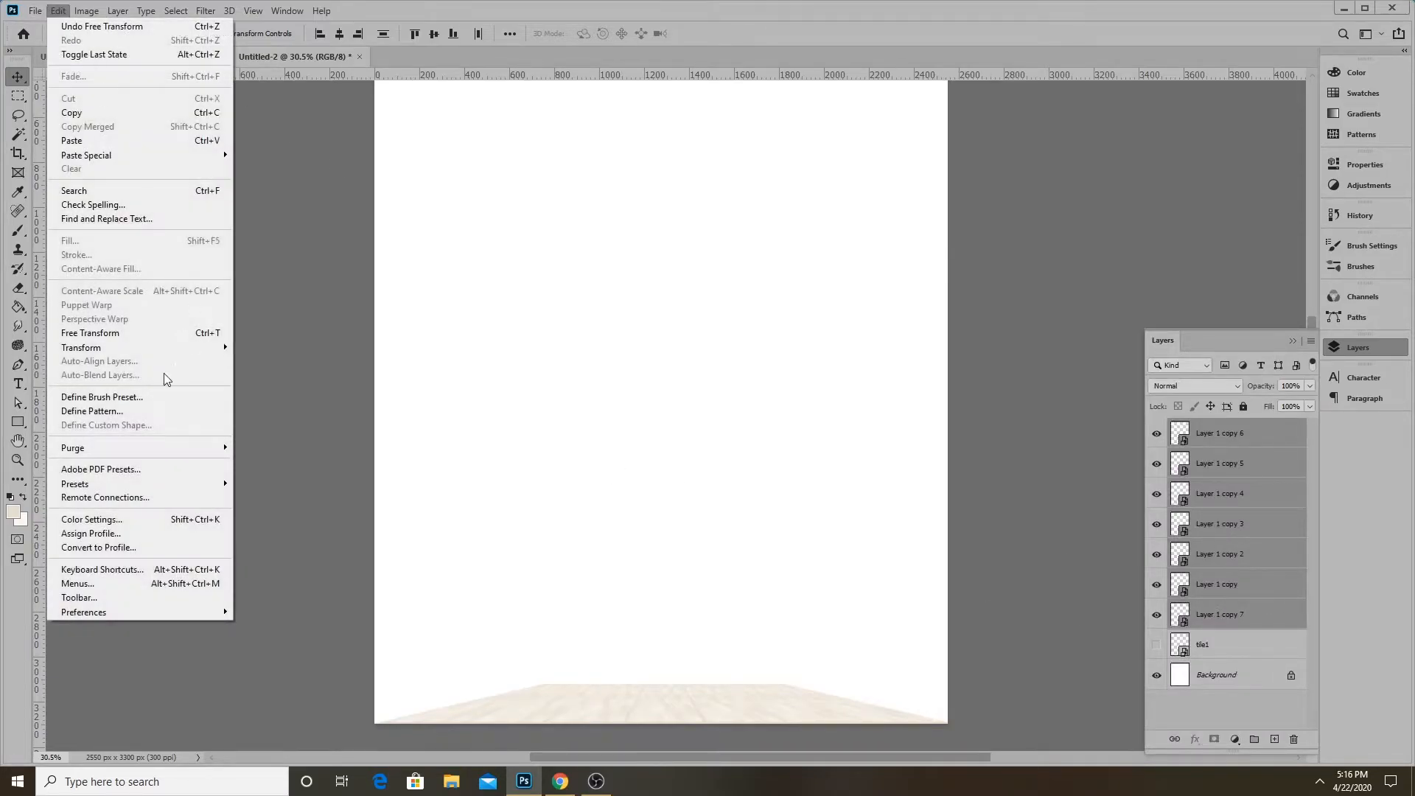
left_click(122, 335)
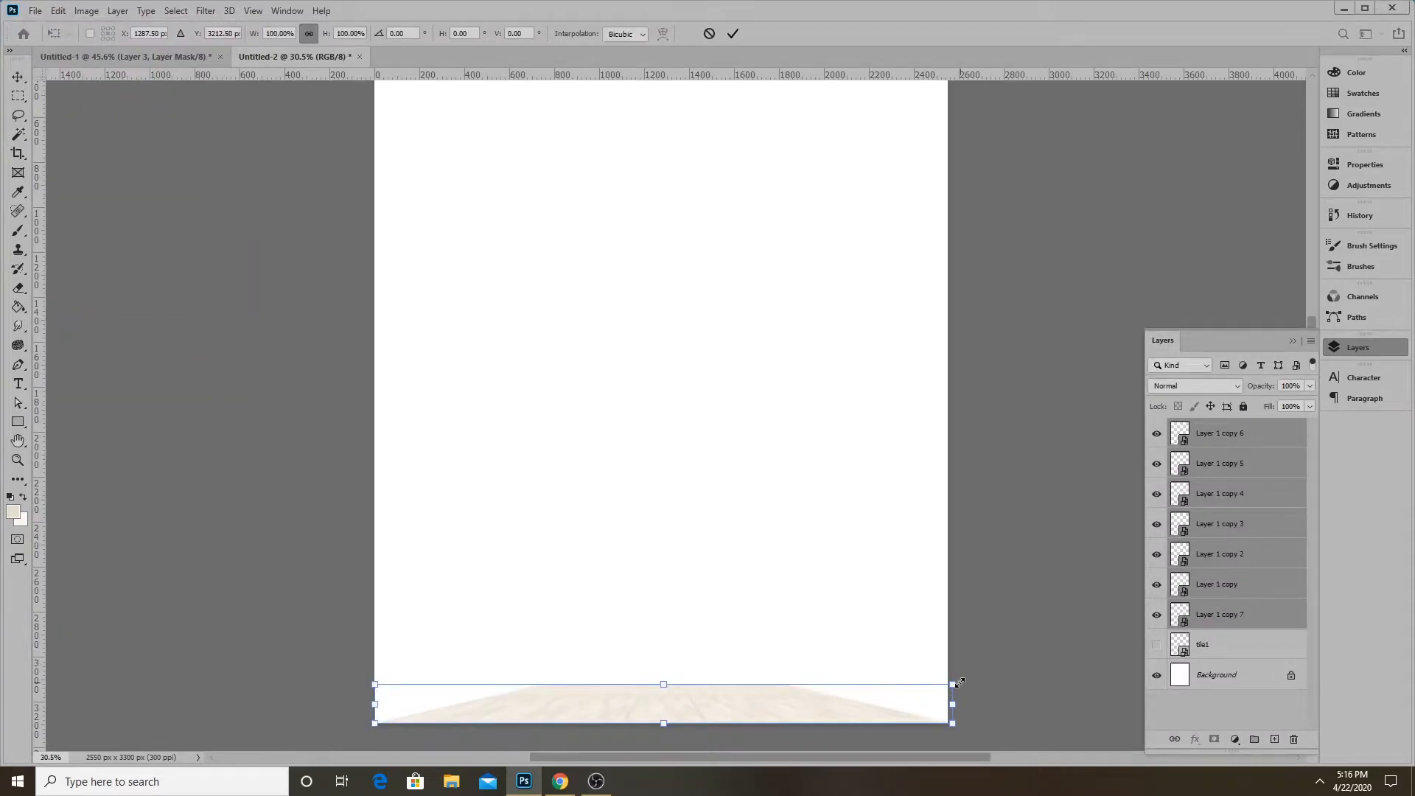
left_click_drag(951, 681, 1203, 509)
left_click_drag(816, 694, 823, 683)
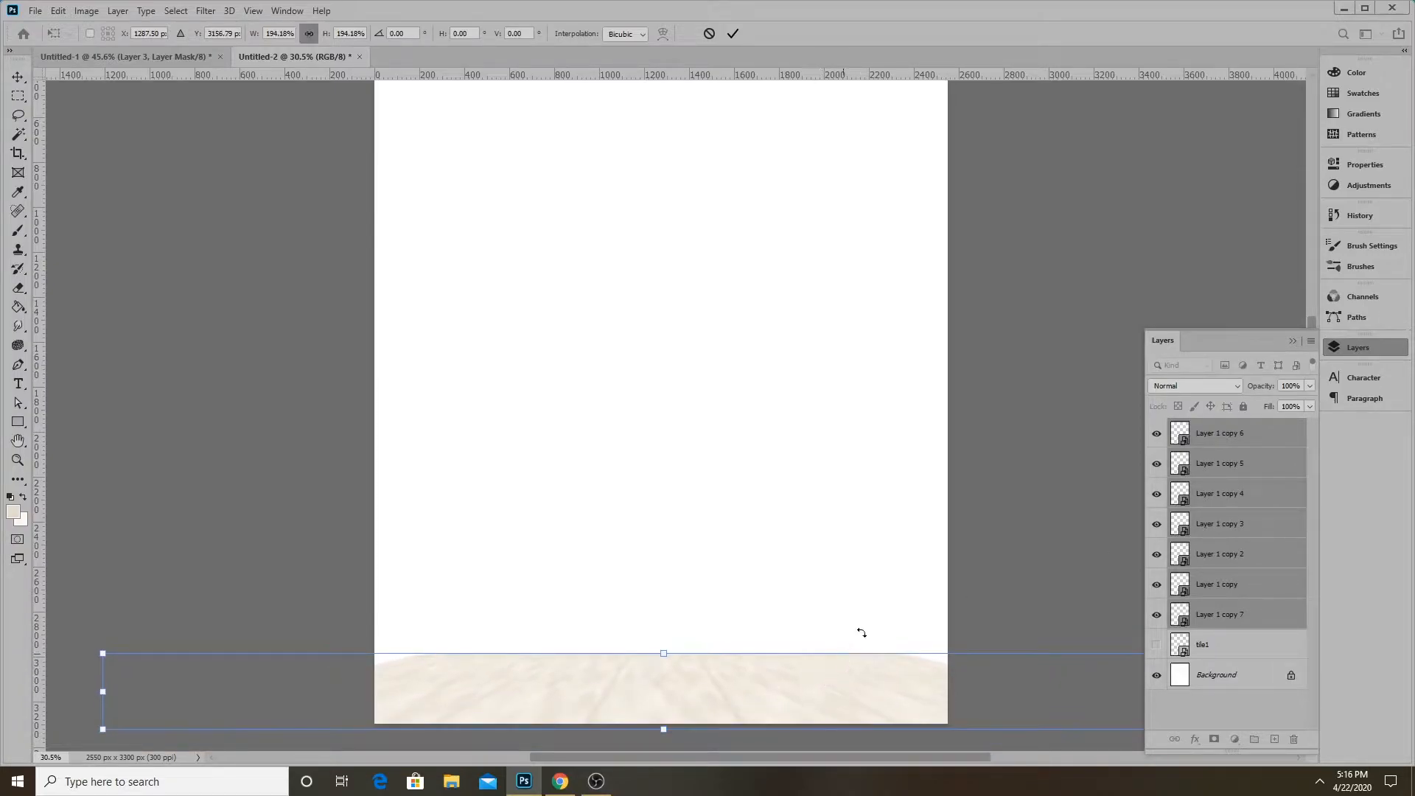
left_click(734, 34)
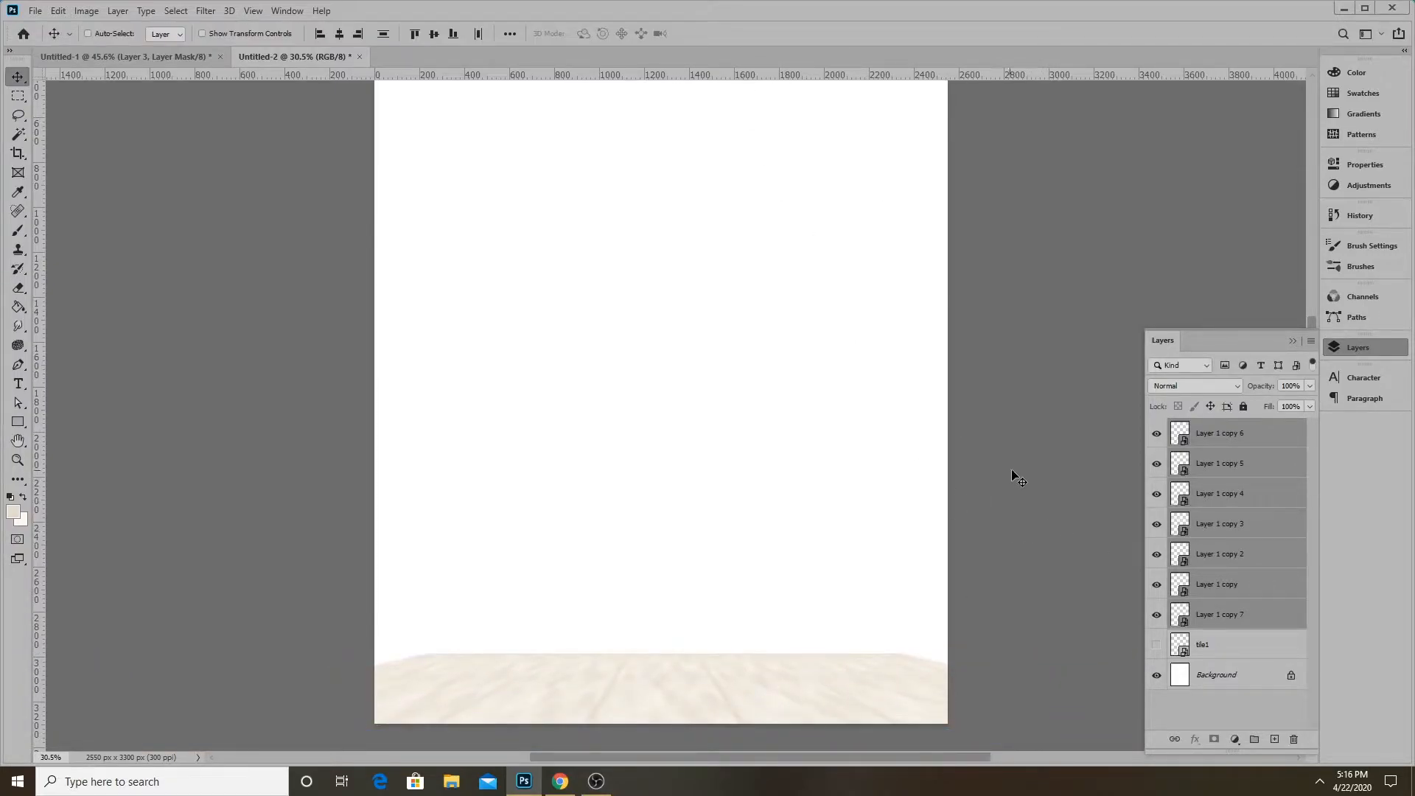
Rasterize the seven selected tile layers and merge them into one layer
right_click(1239, 463)
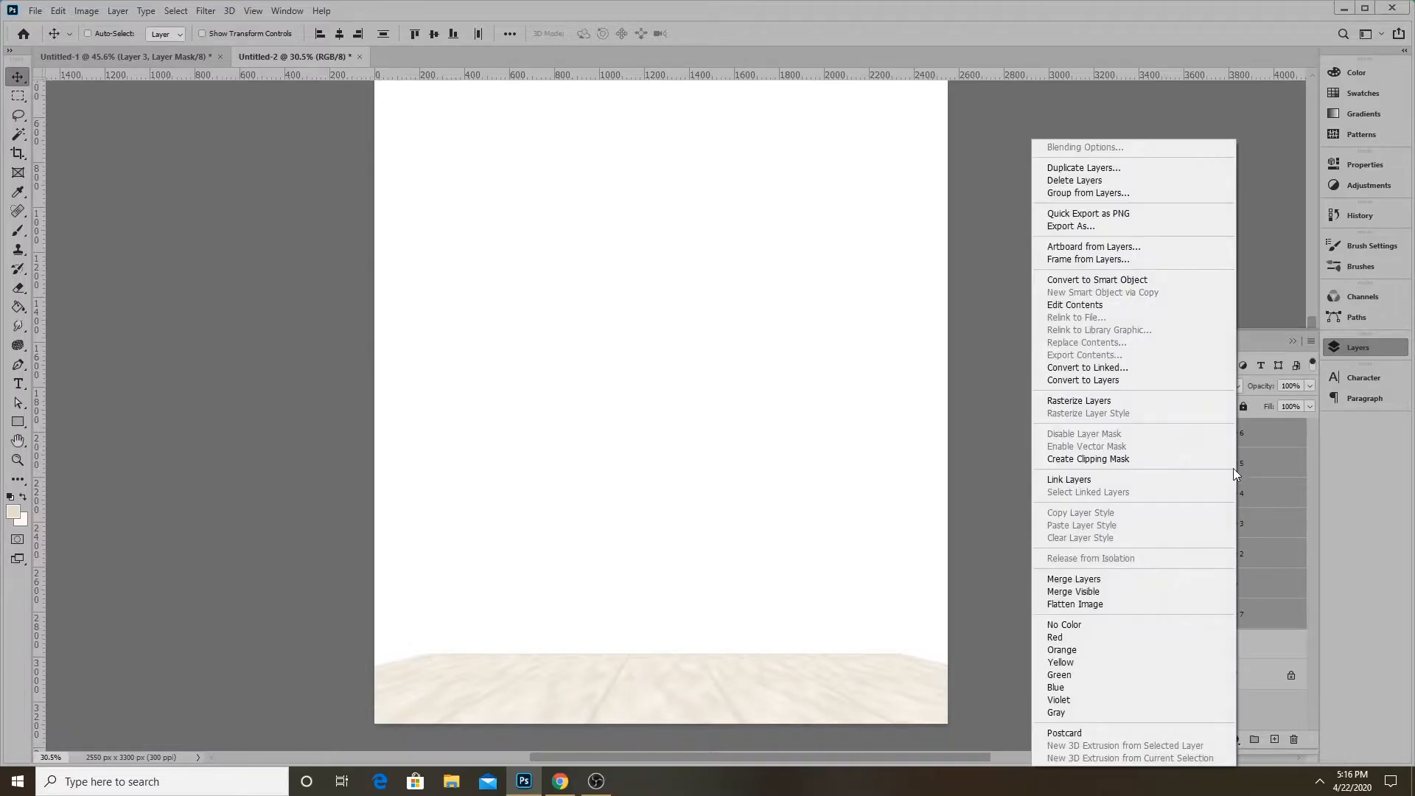
left_click(1107, 398)
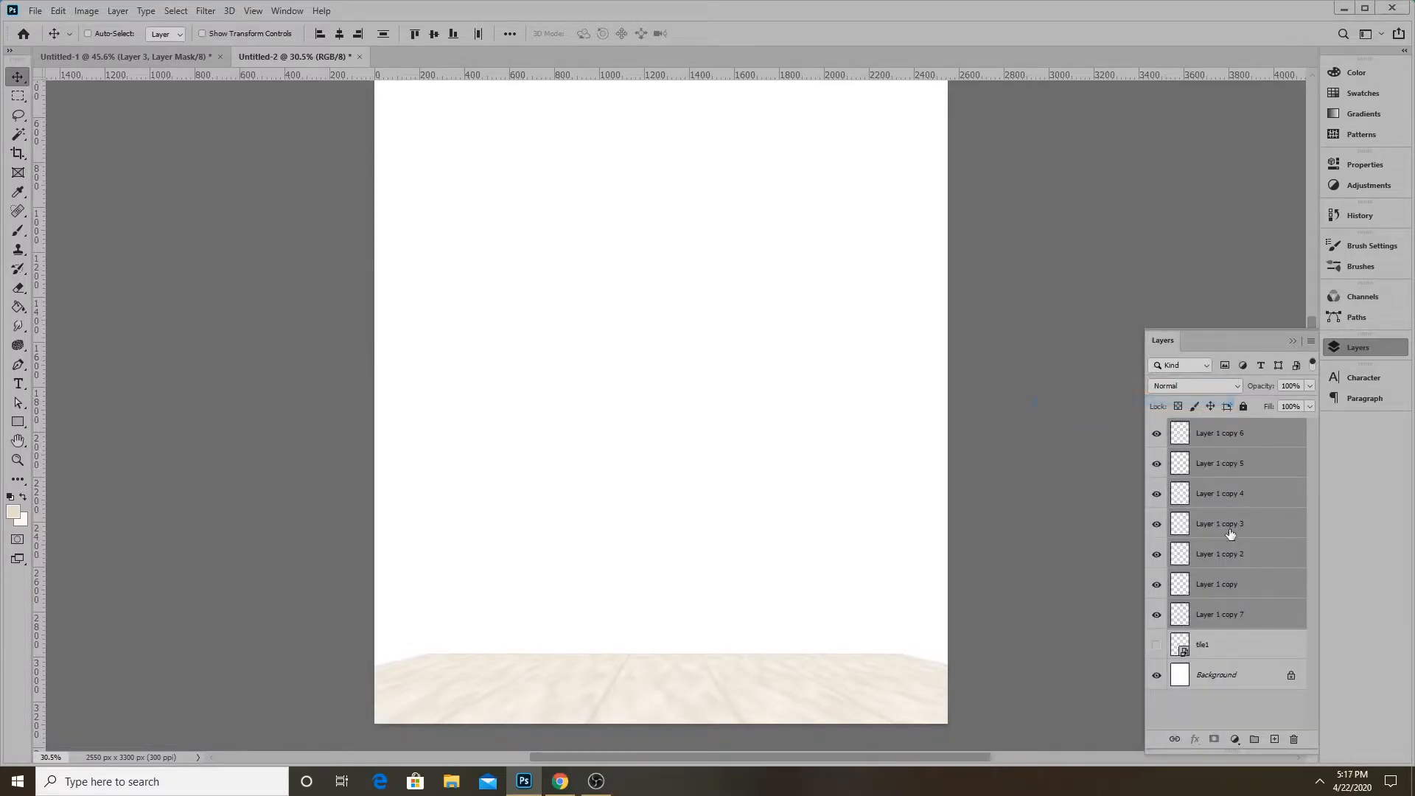
right_click(1218, 463)
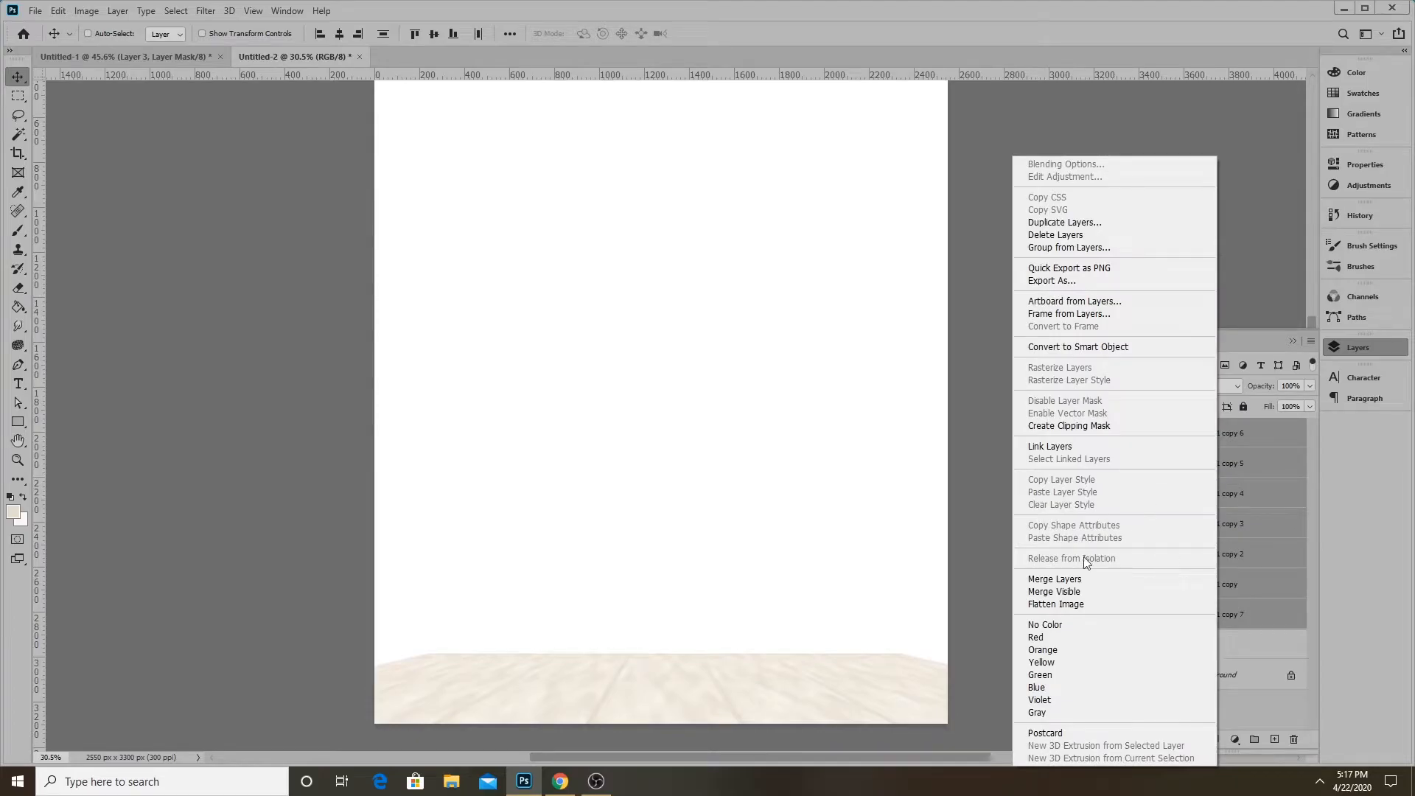
left_click(1067, 579)
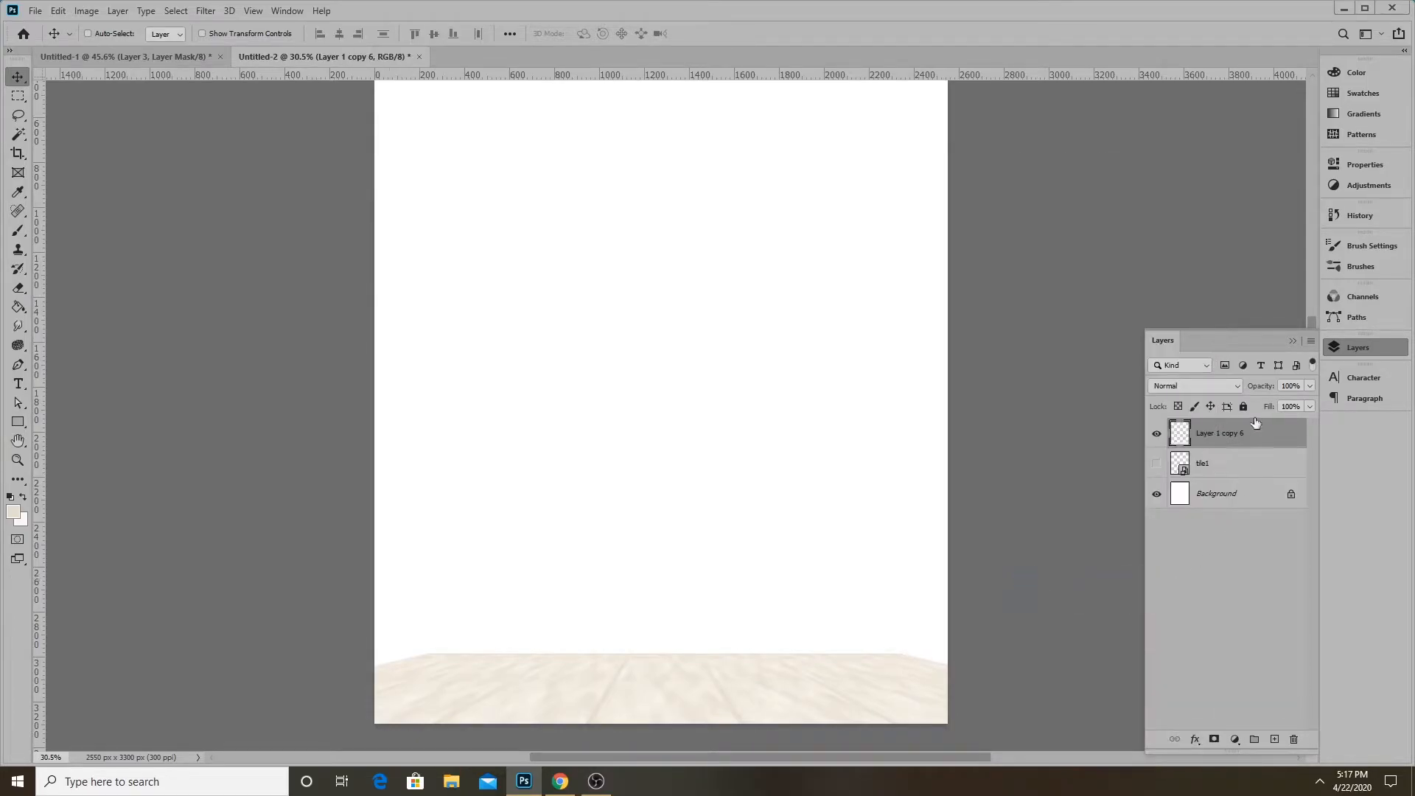
Duplicate the merged tile row and place the copy directly above the original row
left_click_drag(691, 711, 689, 634)
key("ctrl+z")
left_click_drag(745, 707, 743, 632)
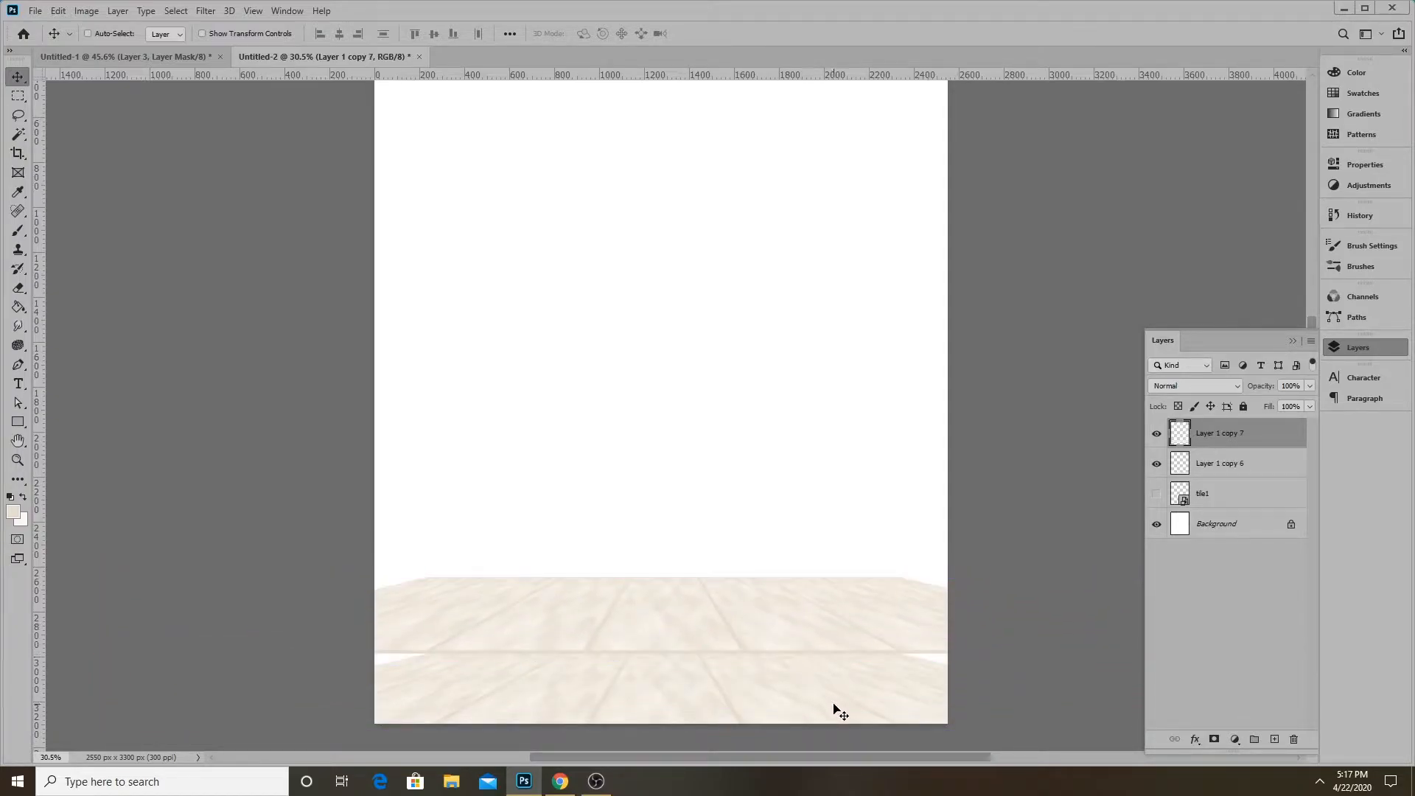
left_click(53, 11)
left_click(114, 332)
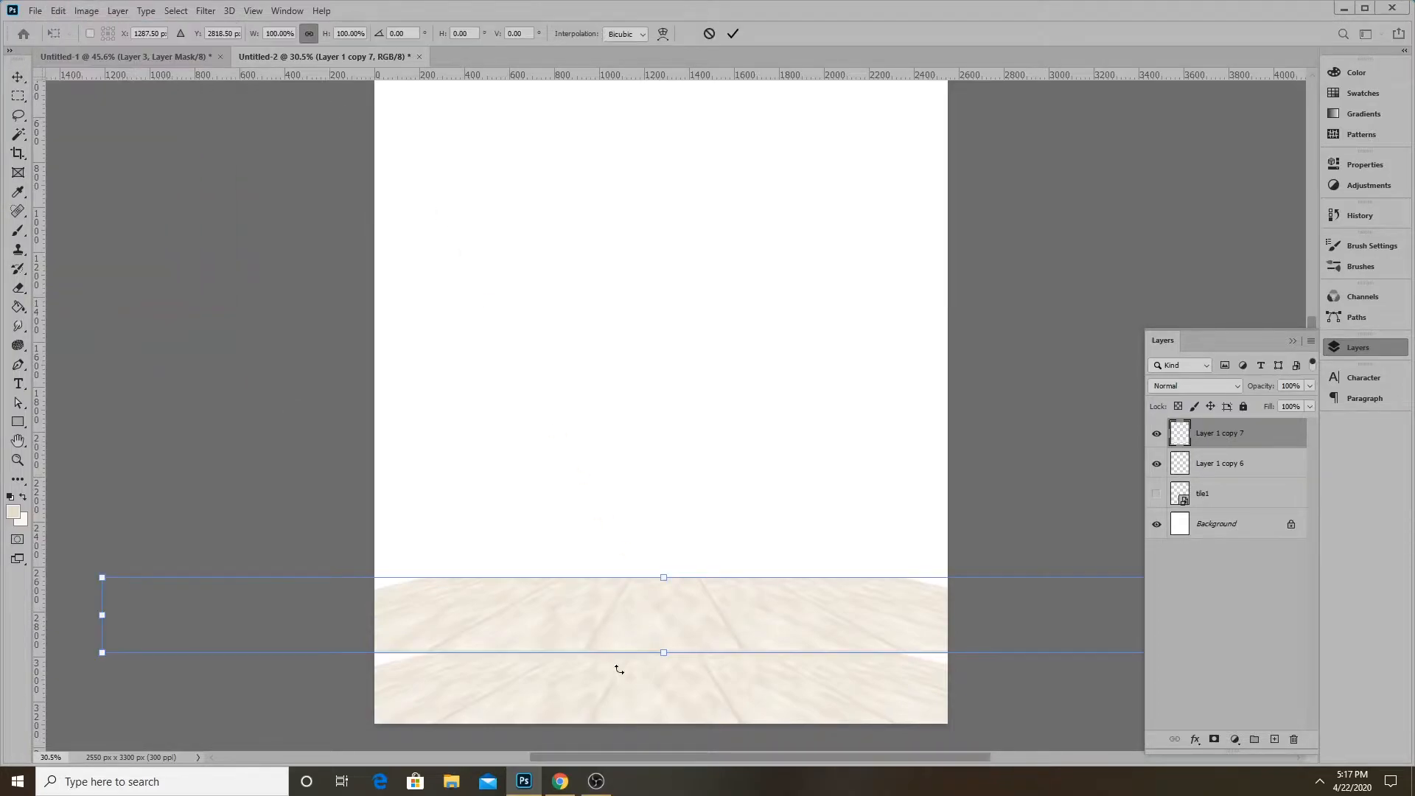
left_click_drag(663, 579, 665, 622)
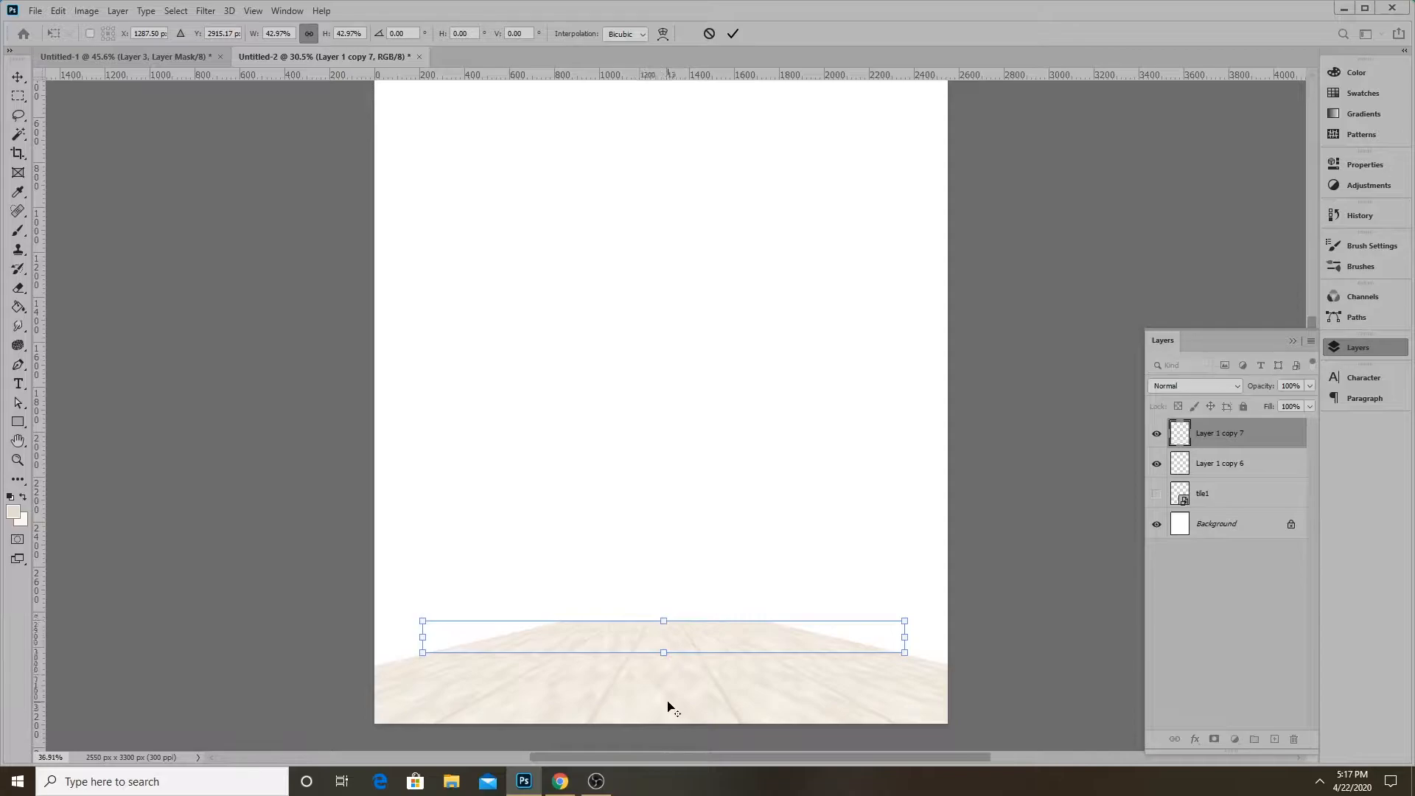
scroll(649, 670, "up", 5)
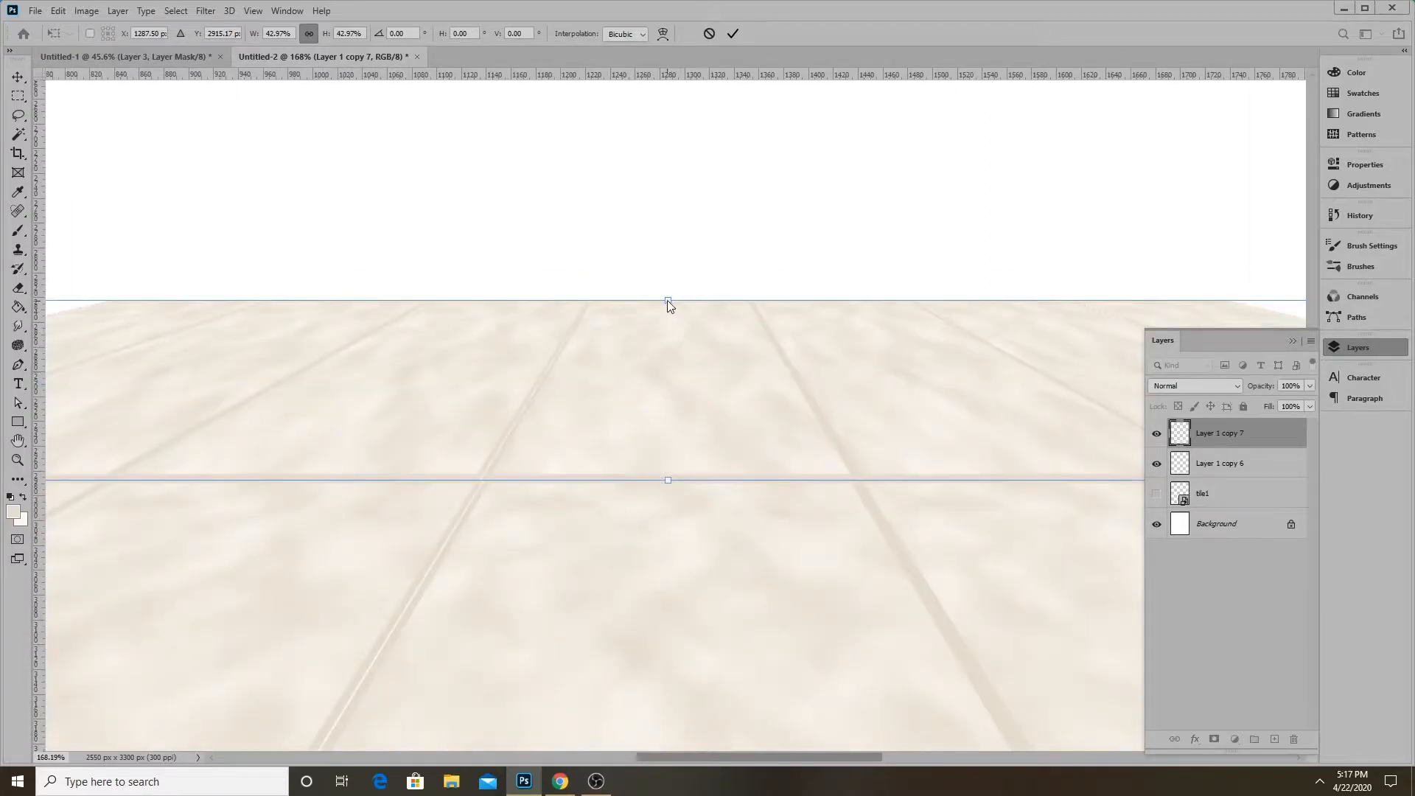
left_click_drag(670, 298, 667, 303)
left_click_drag(417, 602, 589, 432)
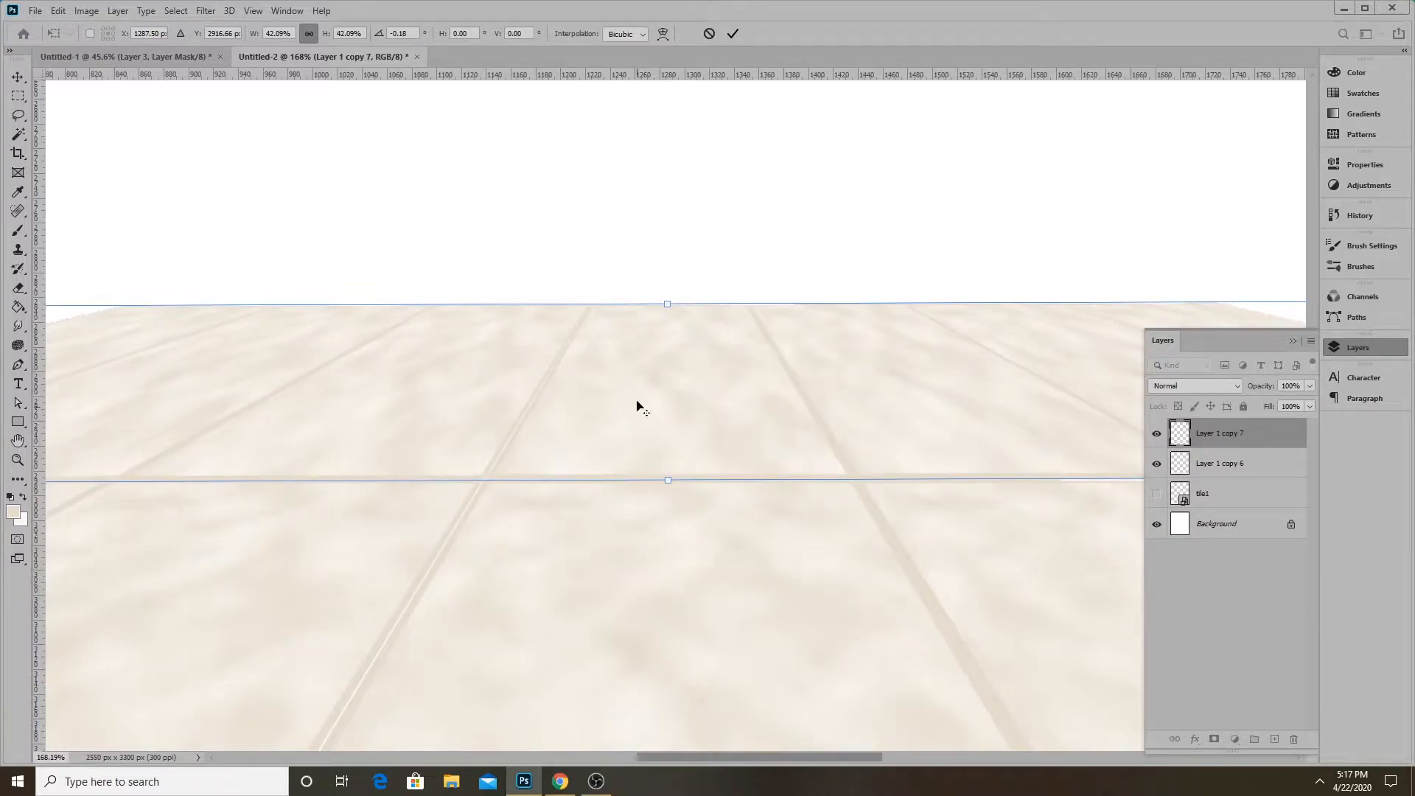
left_click(710, 34)
Undo the duplicating, merging and perspective work back to the flat row of separate tile layers
scroll(539, 446, "down", 4)
key("Delete")
key("ctrl+z")
key("ctrl+z")
key("ctrl+z")
key("ctrl+z")
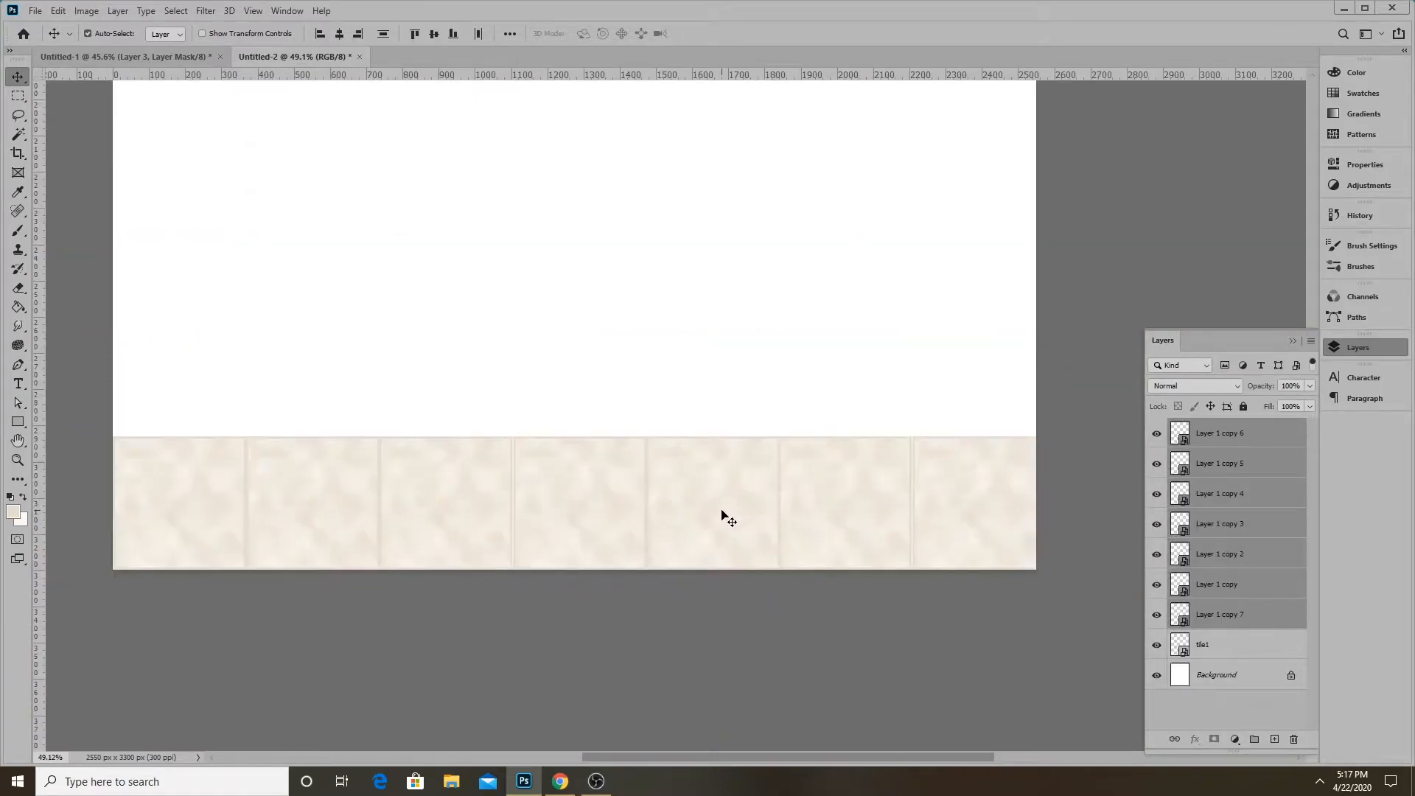
left_click(1236, 440)
left_click(605, 500, "ctrl")
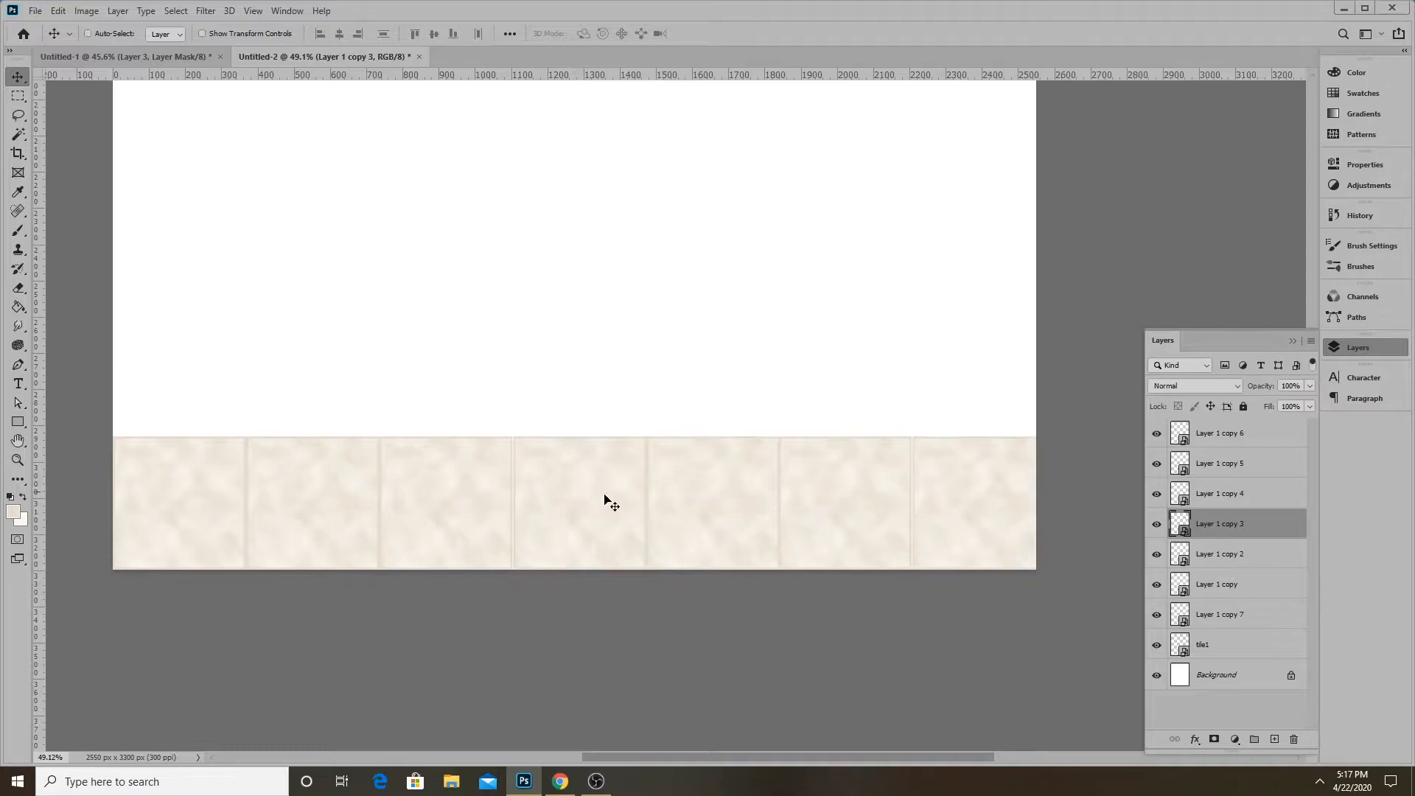
left_click(1222, 436)
left_click(1220, 555, "shift")
left_click_drag(736, 477, 795, 486)
key("ctrl+z")
Shift the Layer 1 copy 3 to Layer 1 copy 6 tiles slightly left to close the gaps in the row
left_click(1234, 525)
left_click(1216, 442, "shift")
key("ctrl+z")
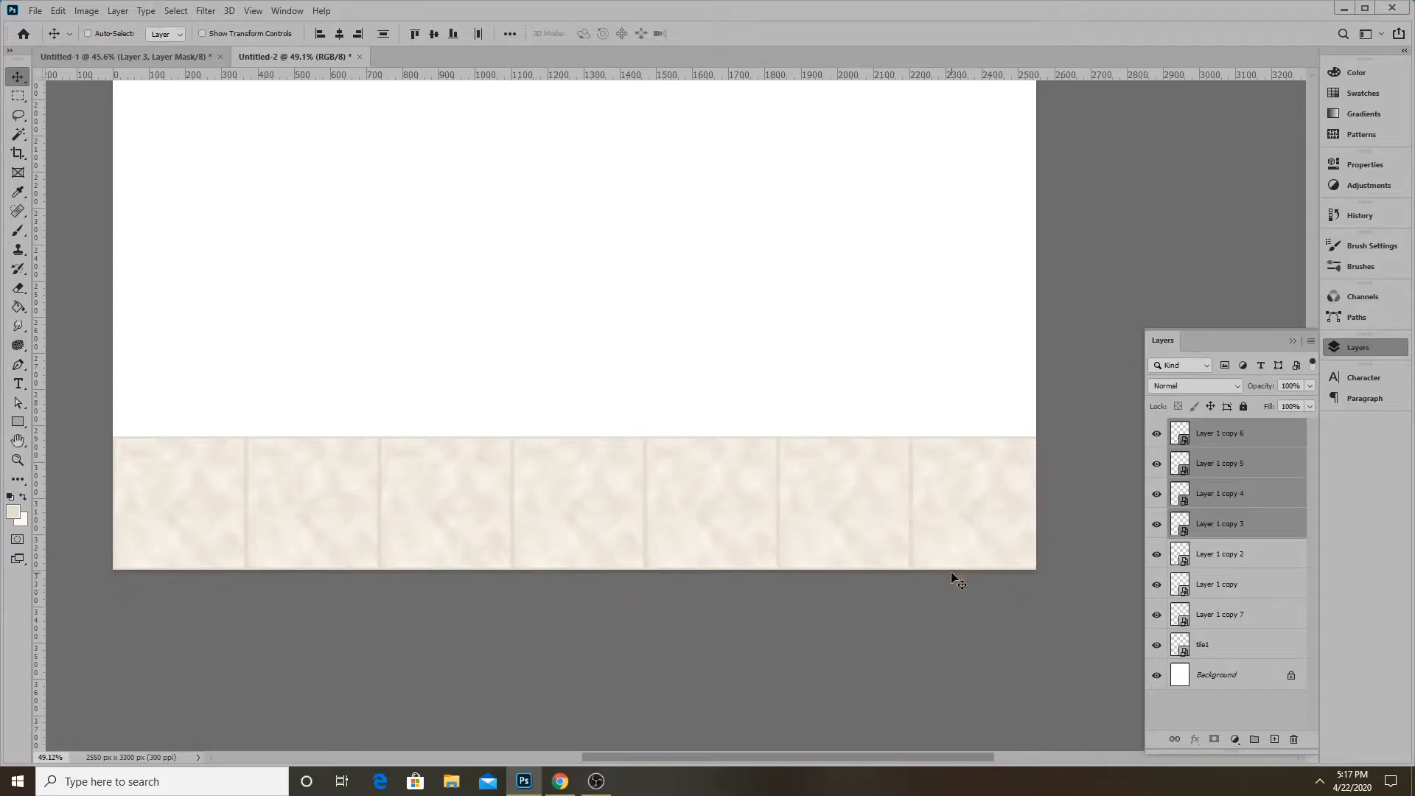
Check which tile Layer 1 copy 7 holds by moving it and undoing the move, and hide the spare tile1 layer
left_click(1243, 611)
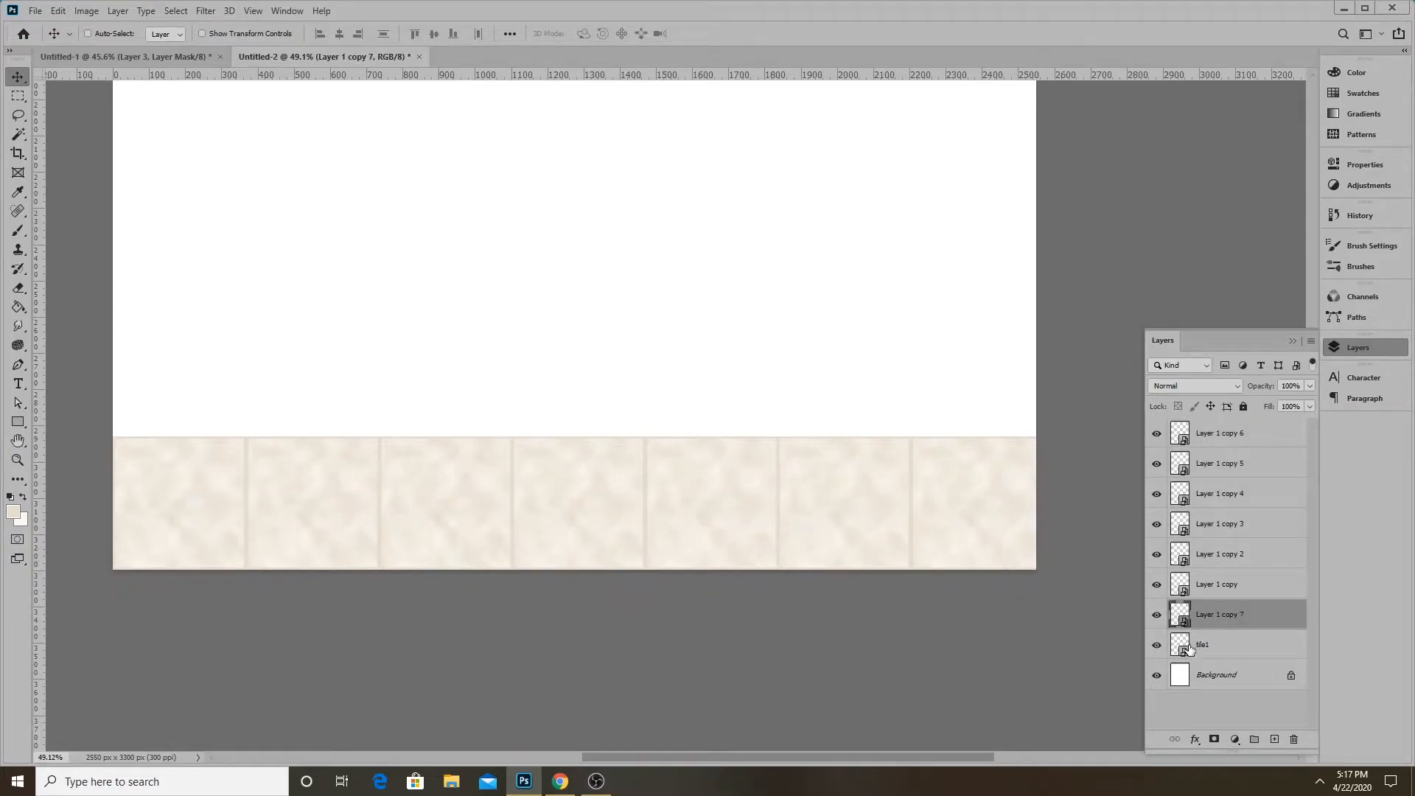
left_click(1229, 647)
left_click(1225, 621)
left_click_drag(549, 509, 816, 204)
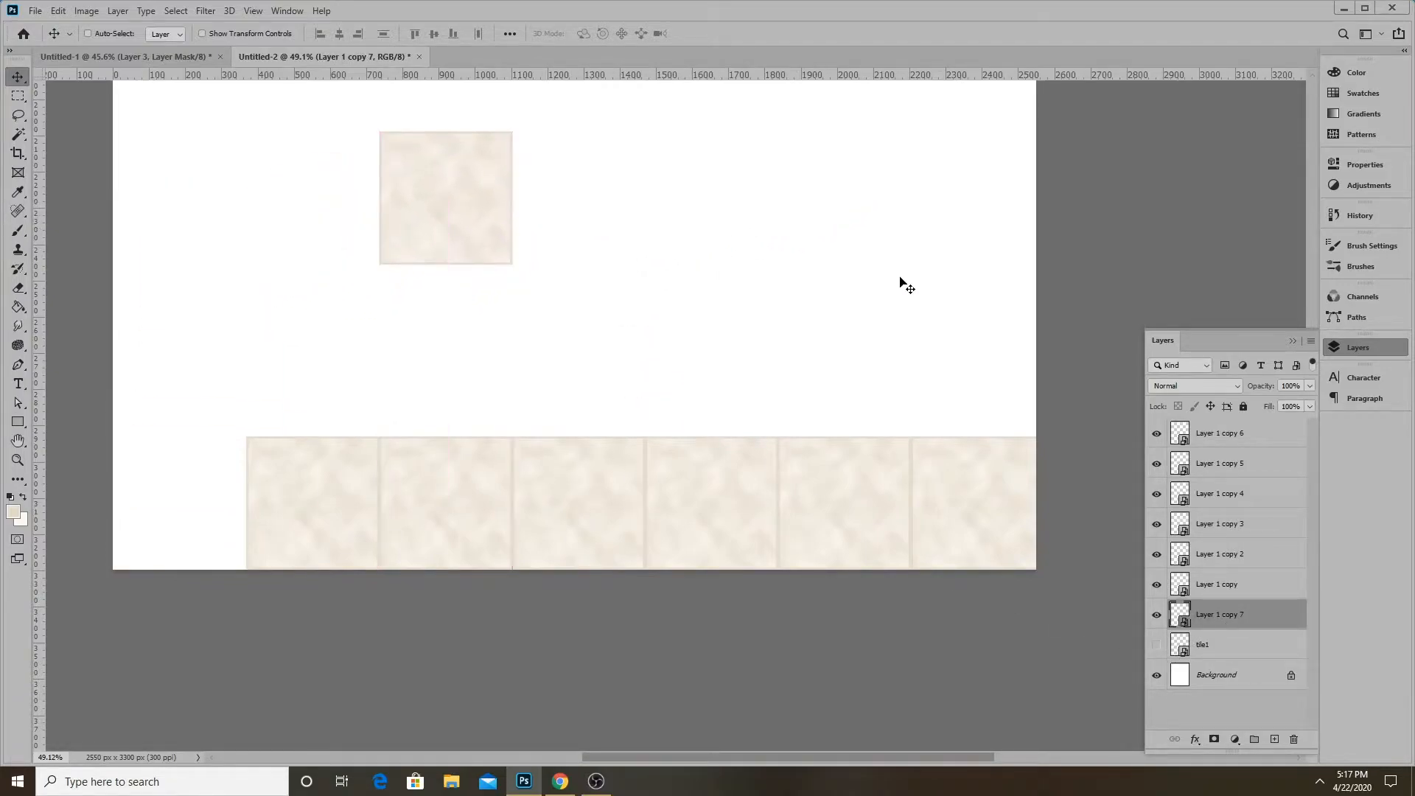
key("ctrl+z")
left_click(1201, 655)
left_click_drag(338, 511, 196, 221)
left_click(1156, 645)
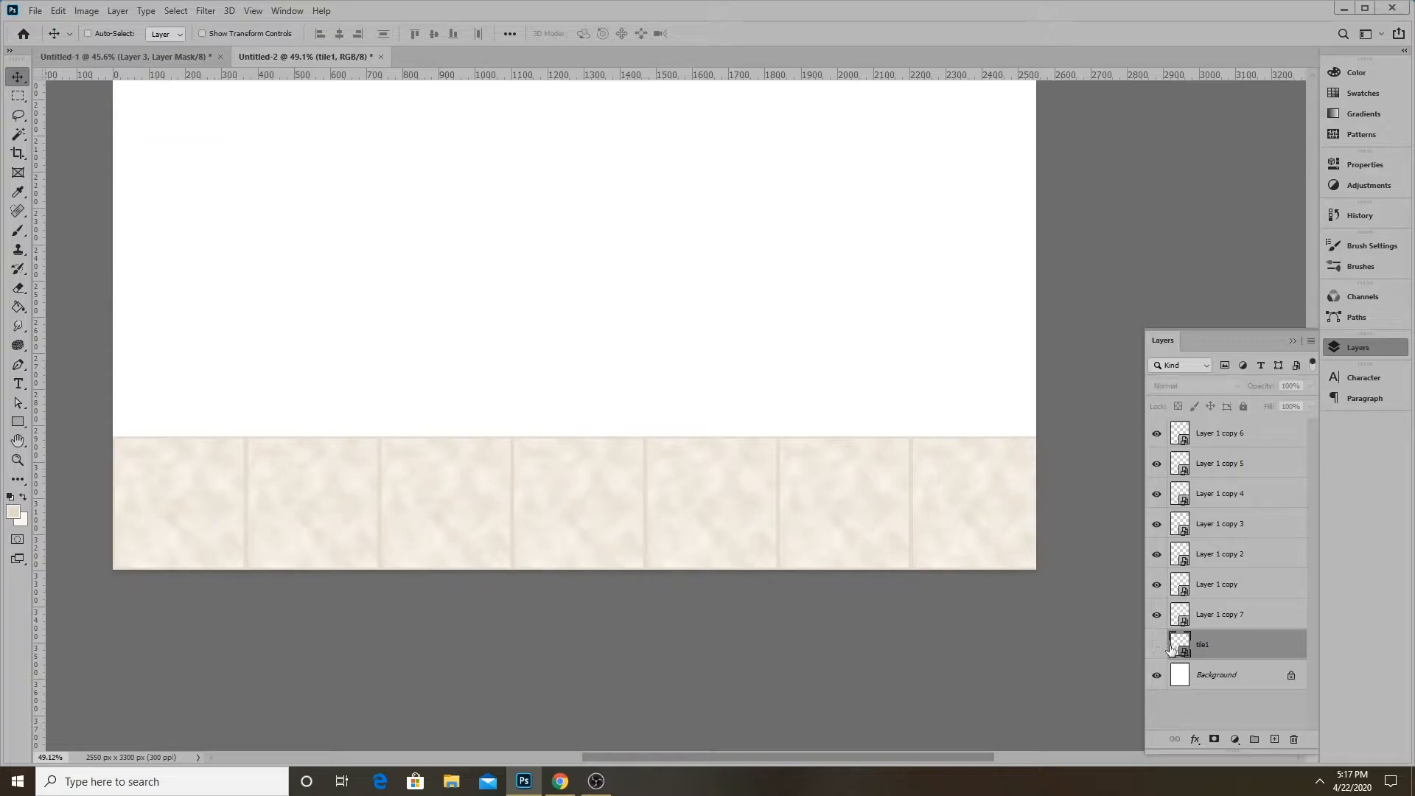
Free Transform the seven visible tile layers together and enlarge them to about 147% so the row extends beyond both page sides
left_click(1203, 626)
left_click(1222, 429, "shift")
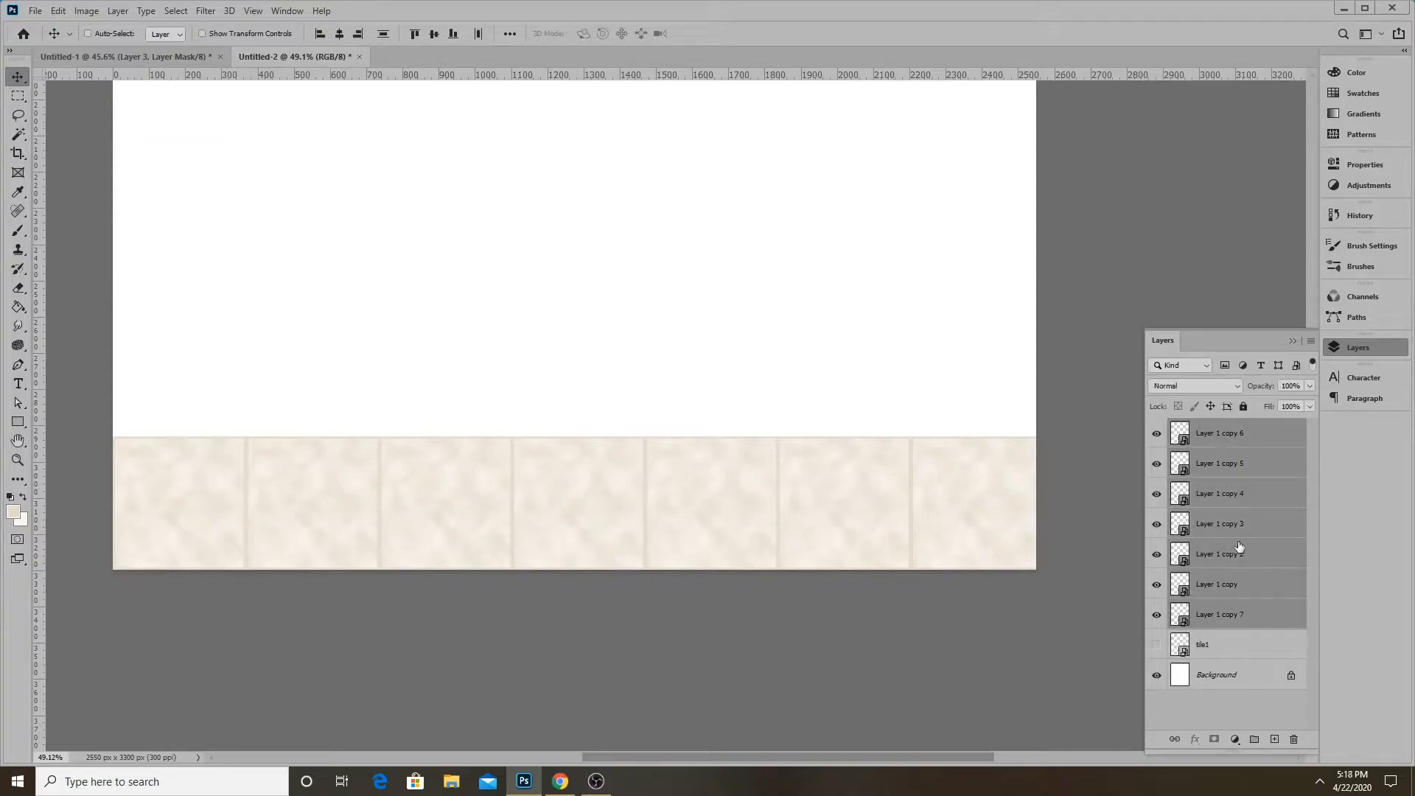
left_click(58, 11)
left_click(110, 333)
scroll(834, 689, "down", 8)
scroll(722, 605, "up", 3)
left_click_drag(374, 642, 243, 570)
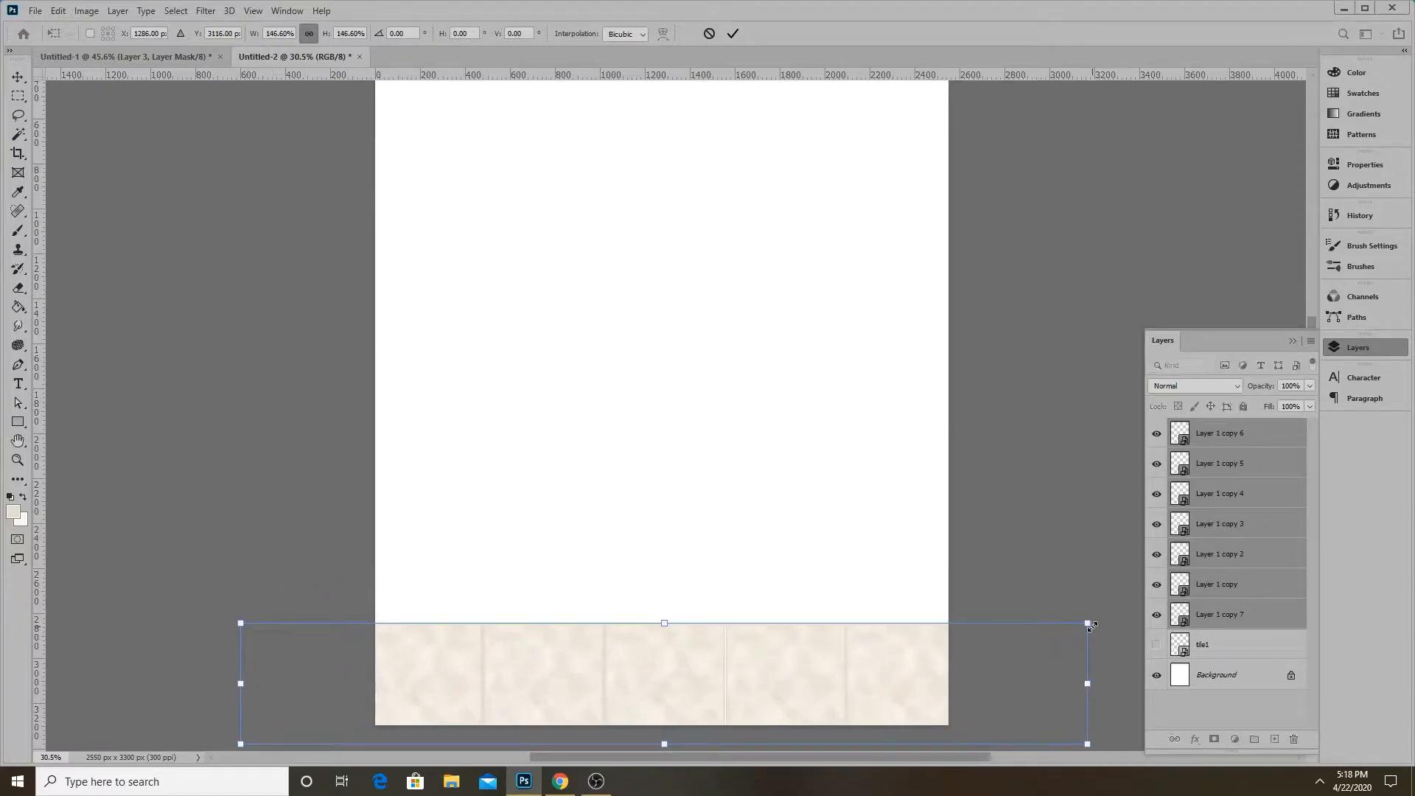
Pull the row's upper corners inward in perspective, squash it to about 66% height along the page's bottom edge, and apply the transform
left_click_drag(1090, 621, 892, 623)
left_click_drag(664, 623, 656, 684)
left_click_drag(822, 710, 870, 672)
left_click_drag(661, 665, 661, 671)
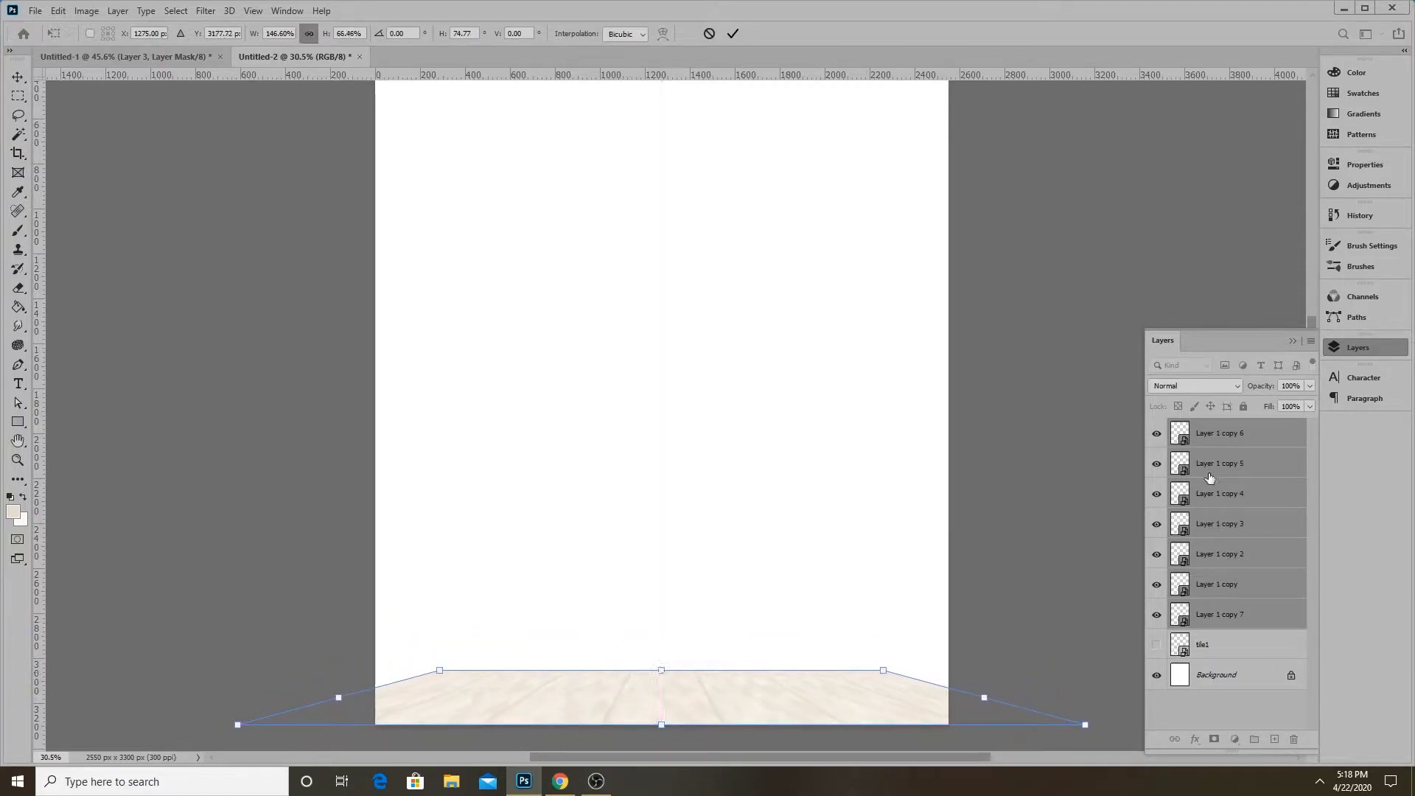
key("Return")
Merge the seven tile layers into one and duplicate the merged row directly above the original
right_click(1254, 510)
left_click(1069, 582)
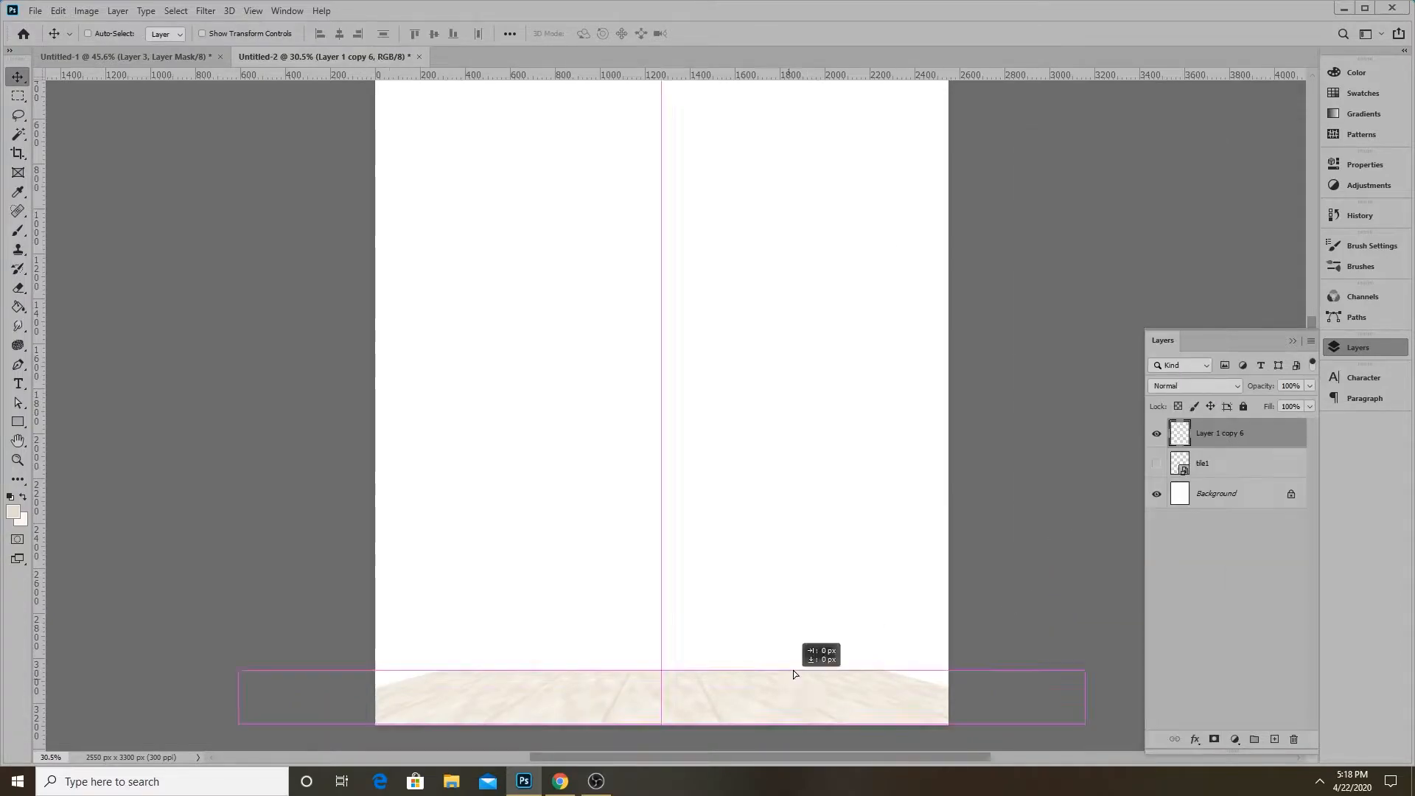
scroll(670, 690, "up", 5)
scroll(685, 663, "down", 3)
left_click_drag(685, 657, 700, 568)
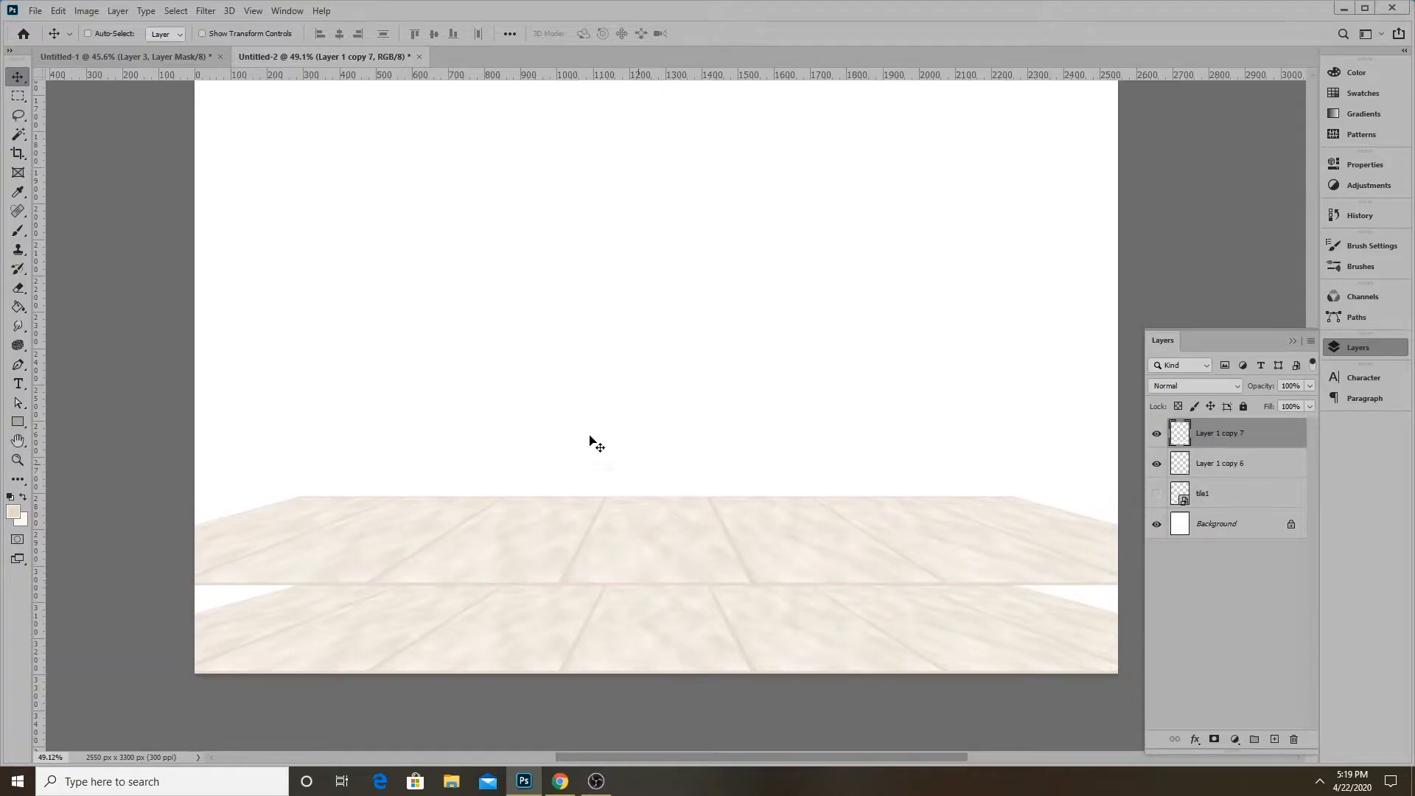
Scale the upper tile row to about 53% from its bottom edge so its grout lines meet the row in front
left_click(58, 11)
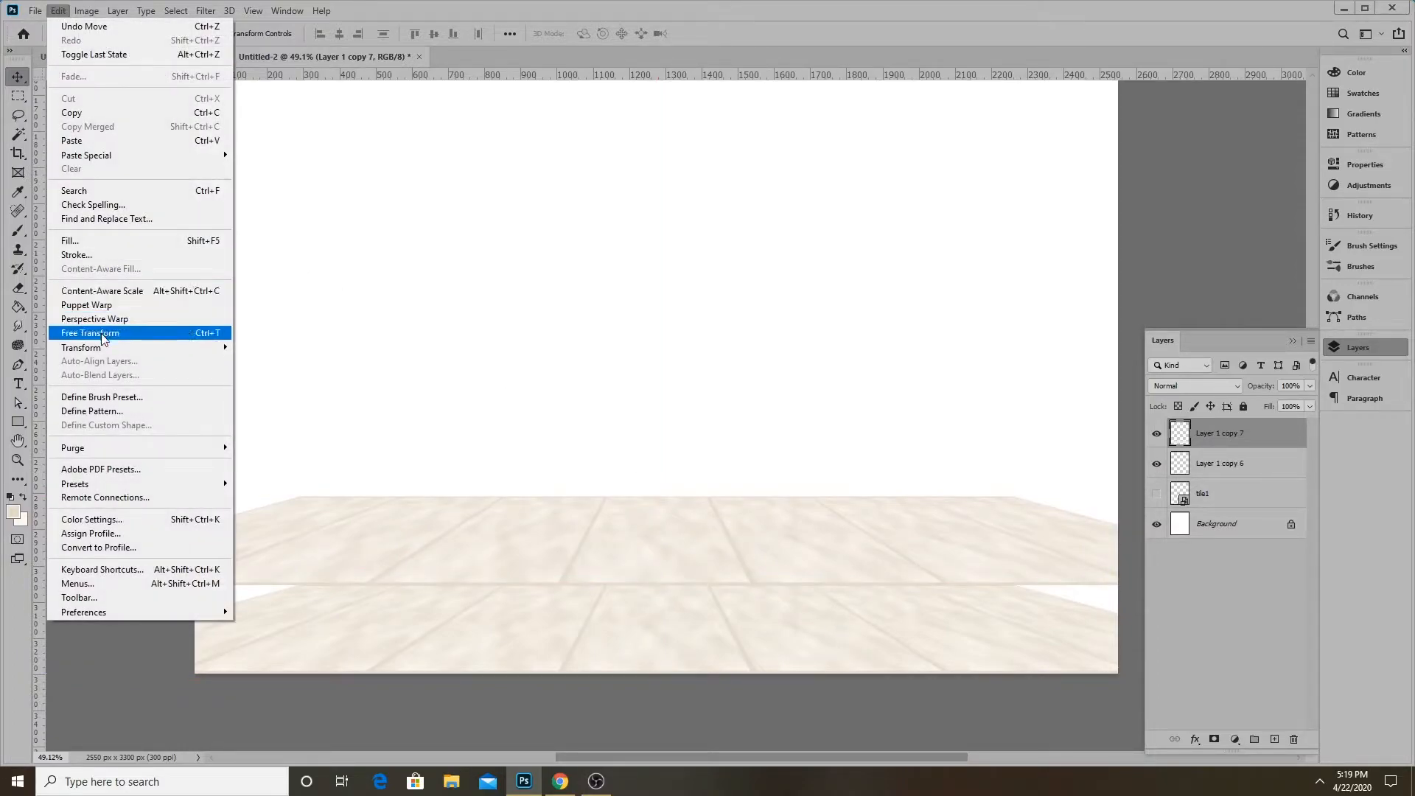
left_click(102, 334)
left_click_drag(656, 496, 655, 538)
scroll(657, 628, "up", 9)
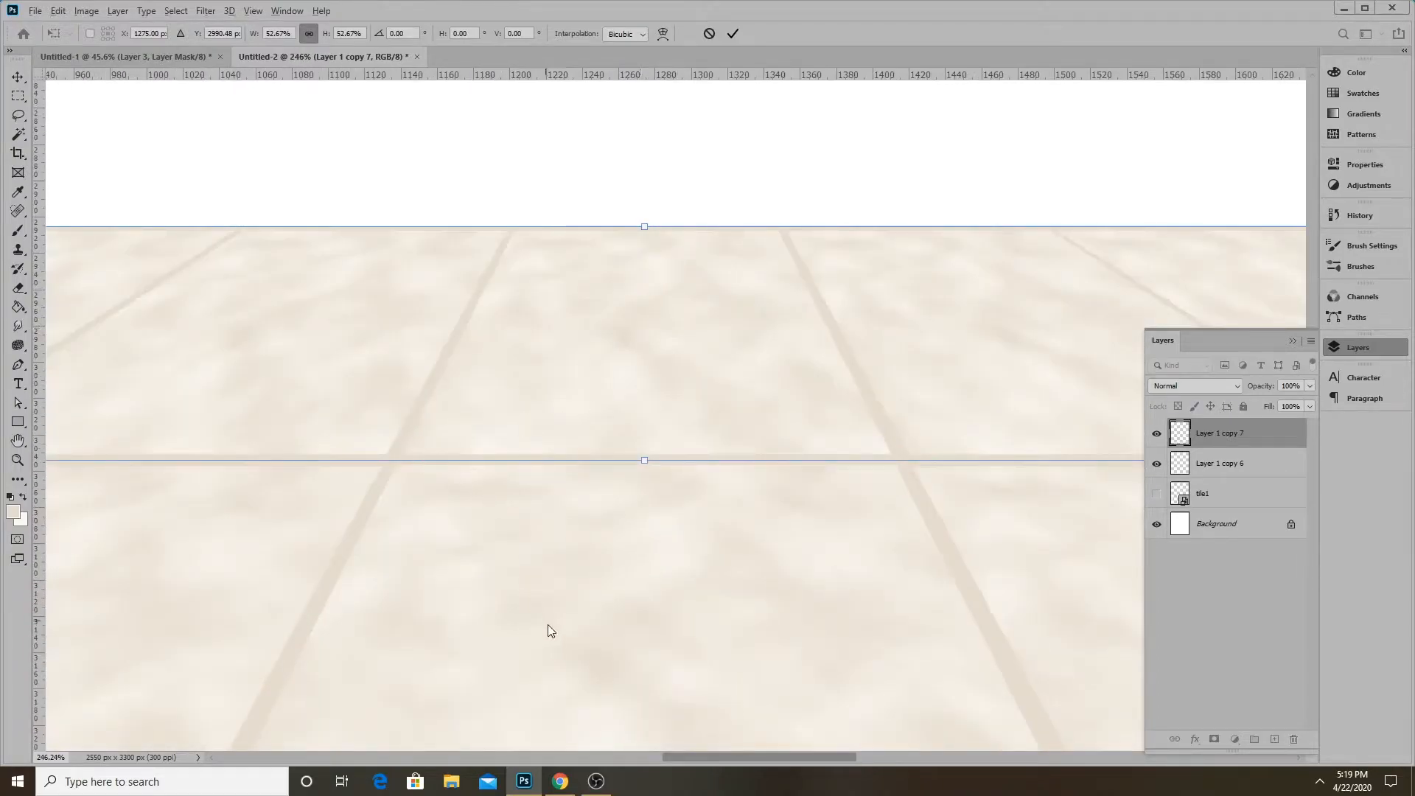
scroll(547, 627, "down", 5)
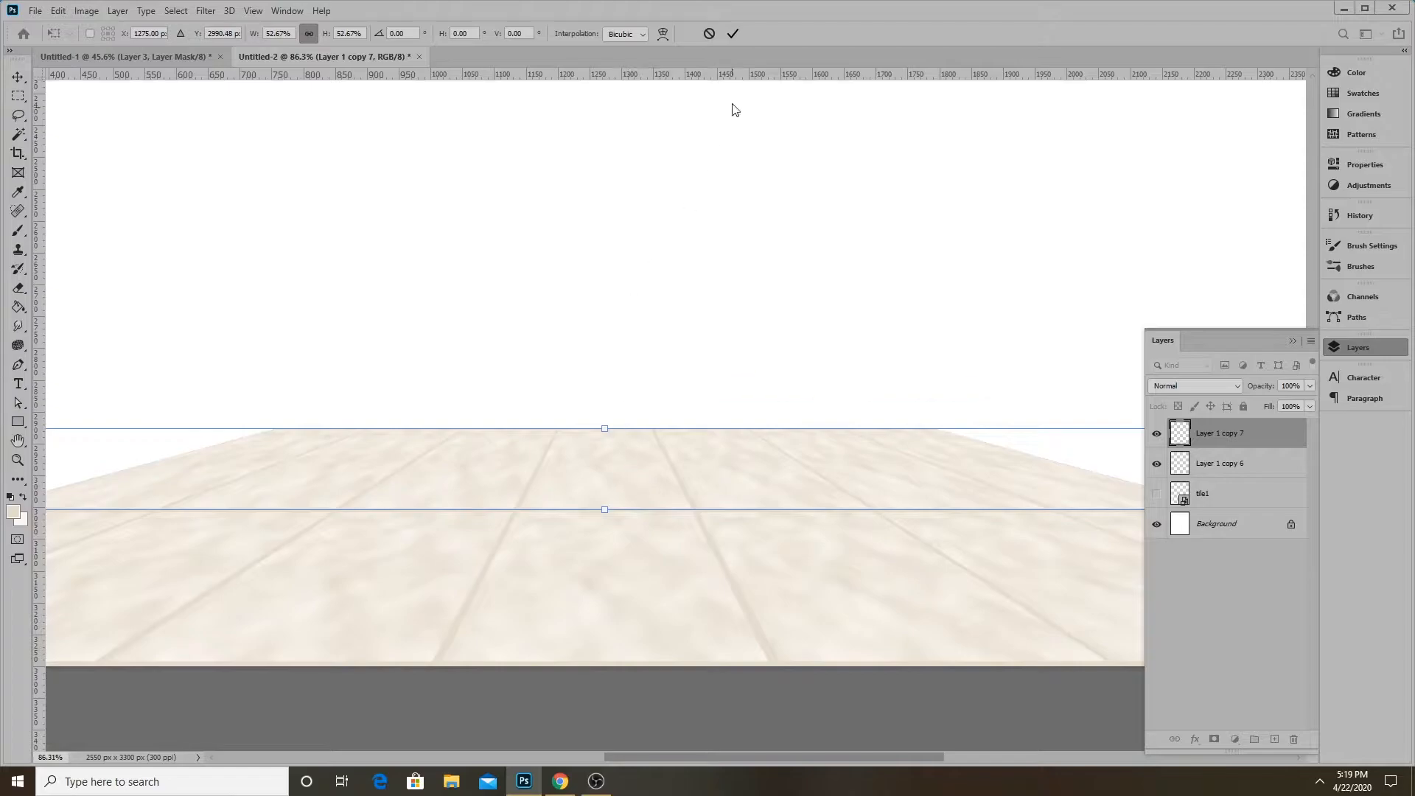
left_click(733, 34)
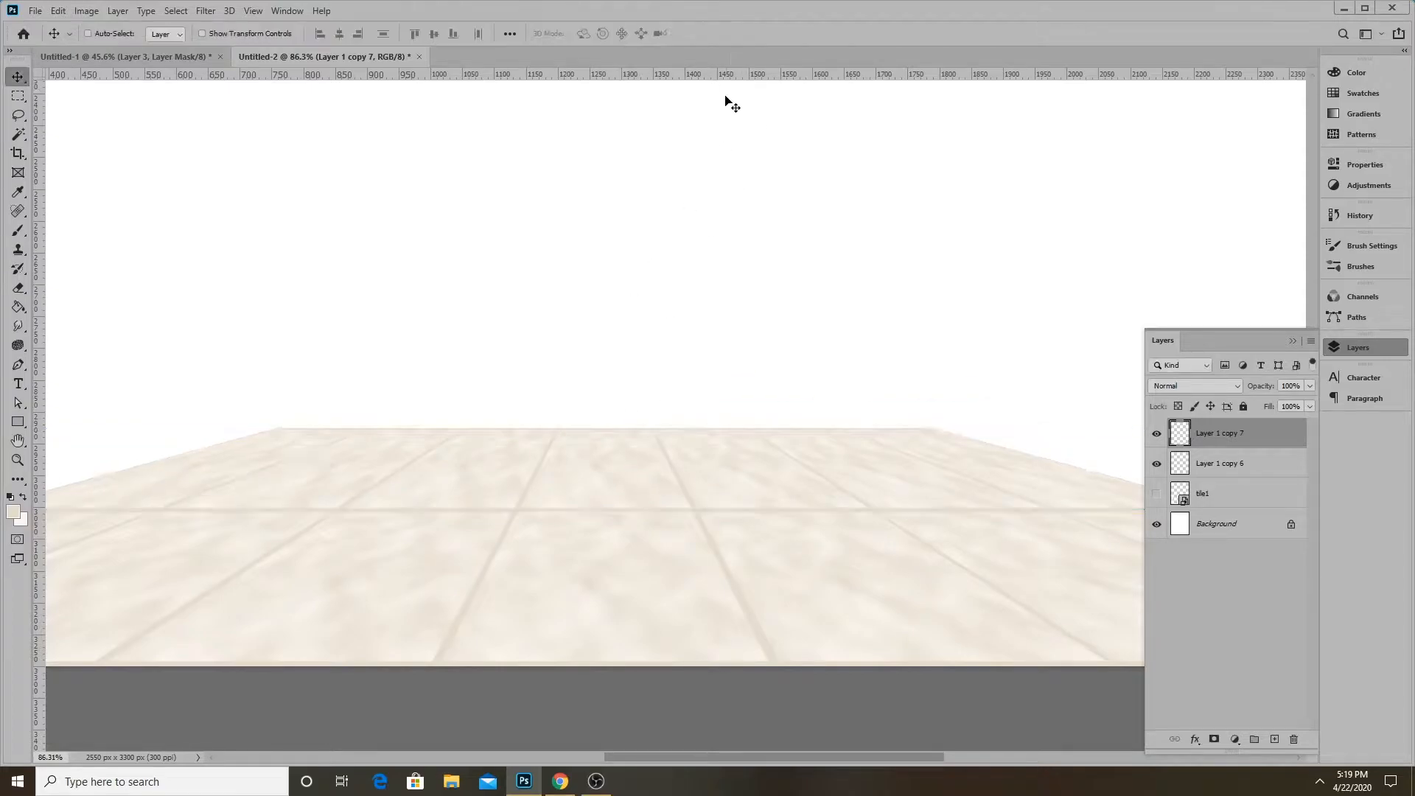
scroll(548, 617, "down", 3)
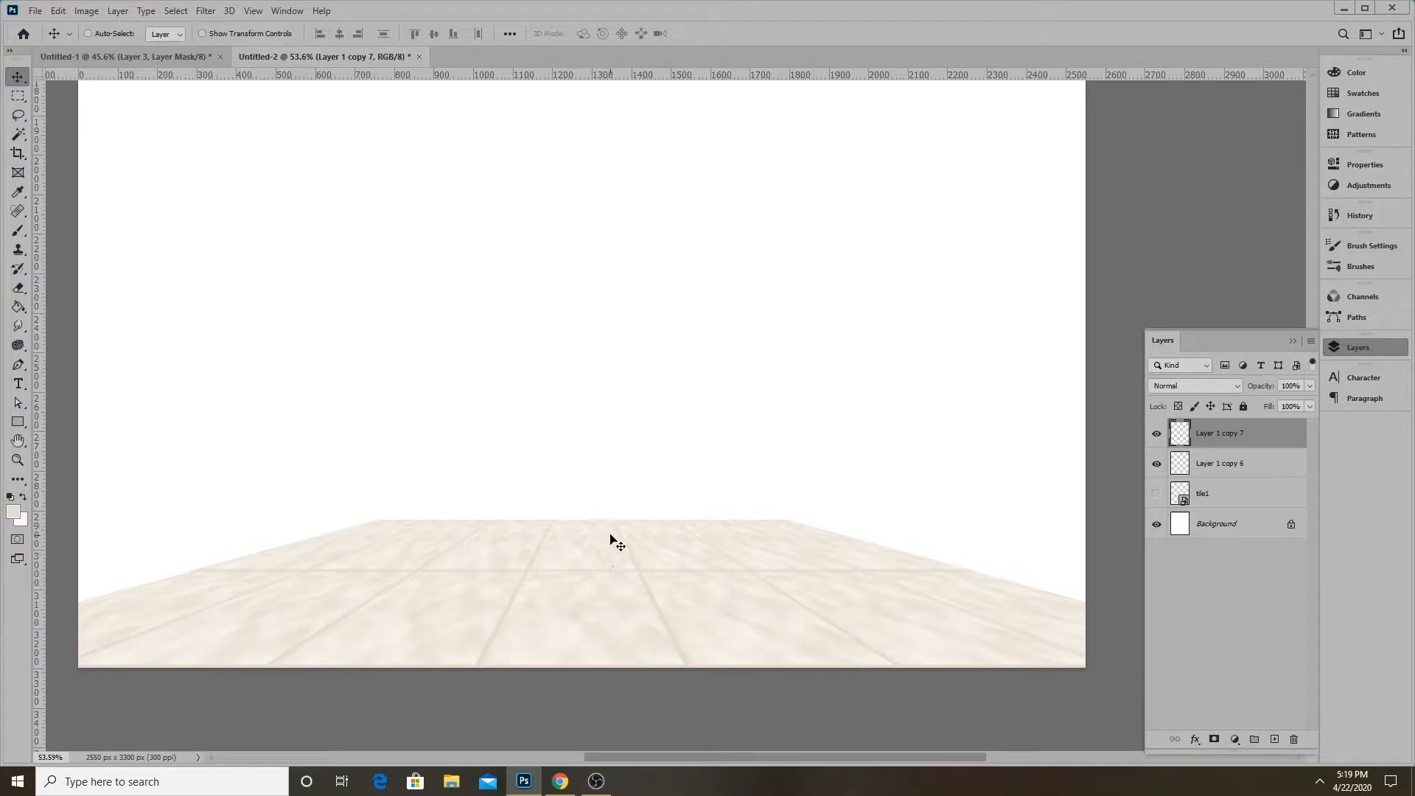
left_click_drag(593, 560, 648, 559)
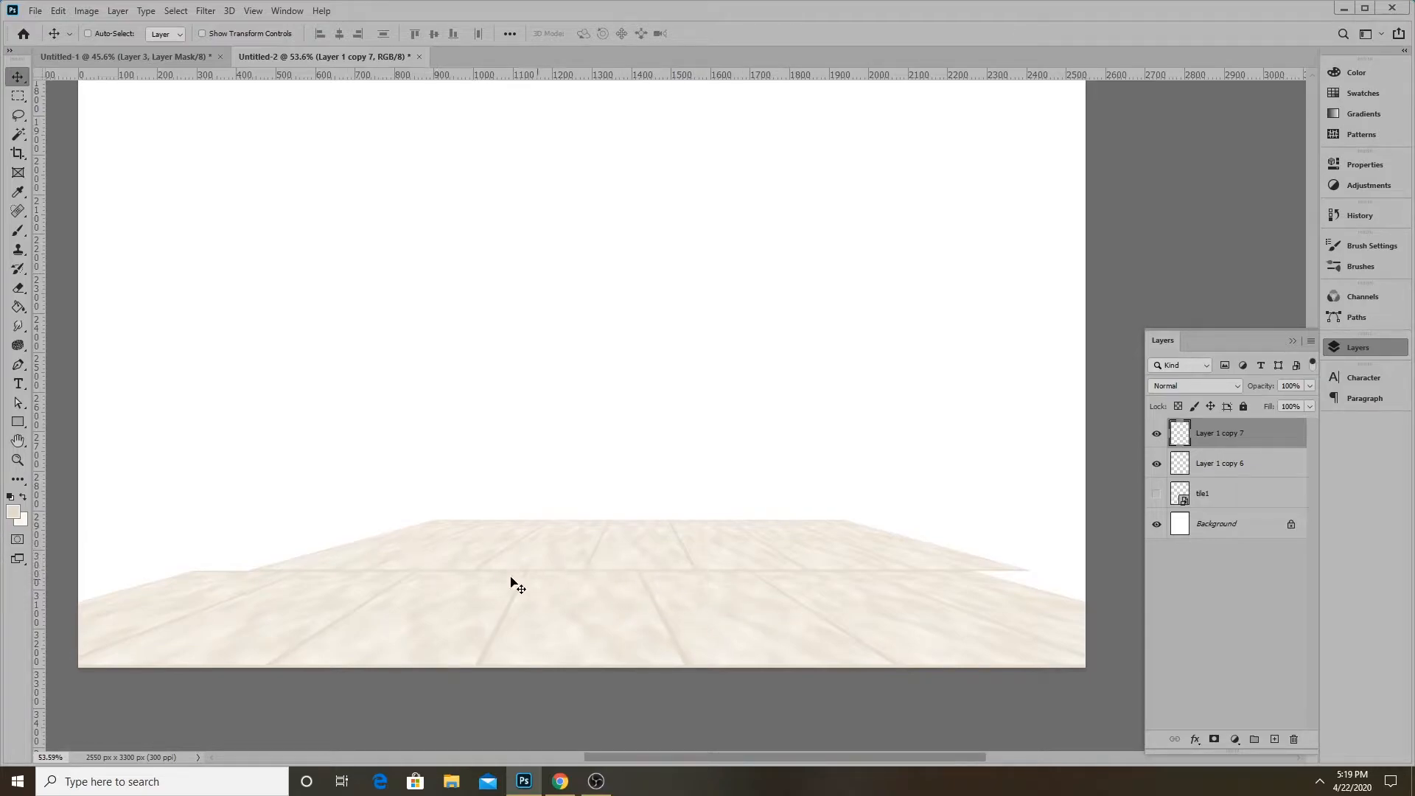
key("ctrl")
key("ctrl+z")
Duplicate the reduced second tile row and place the copy directly above it
scroll(574, 603, "up", 3)
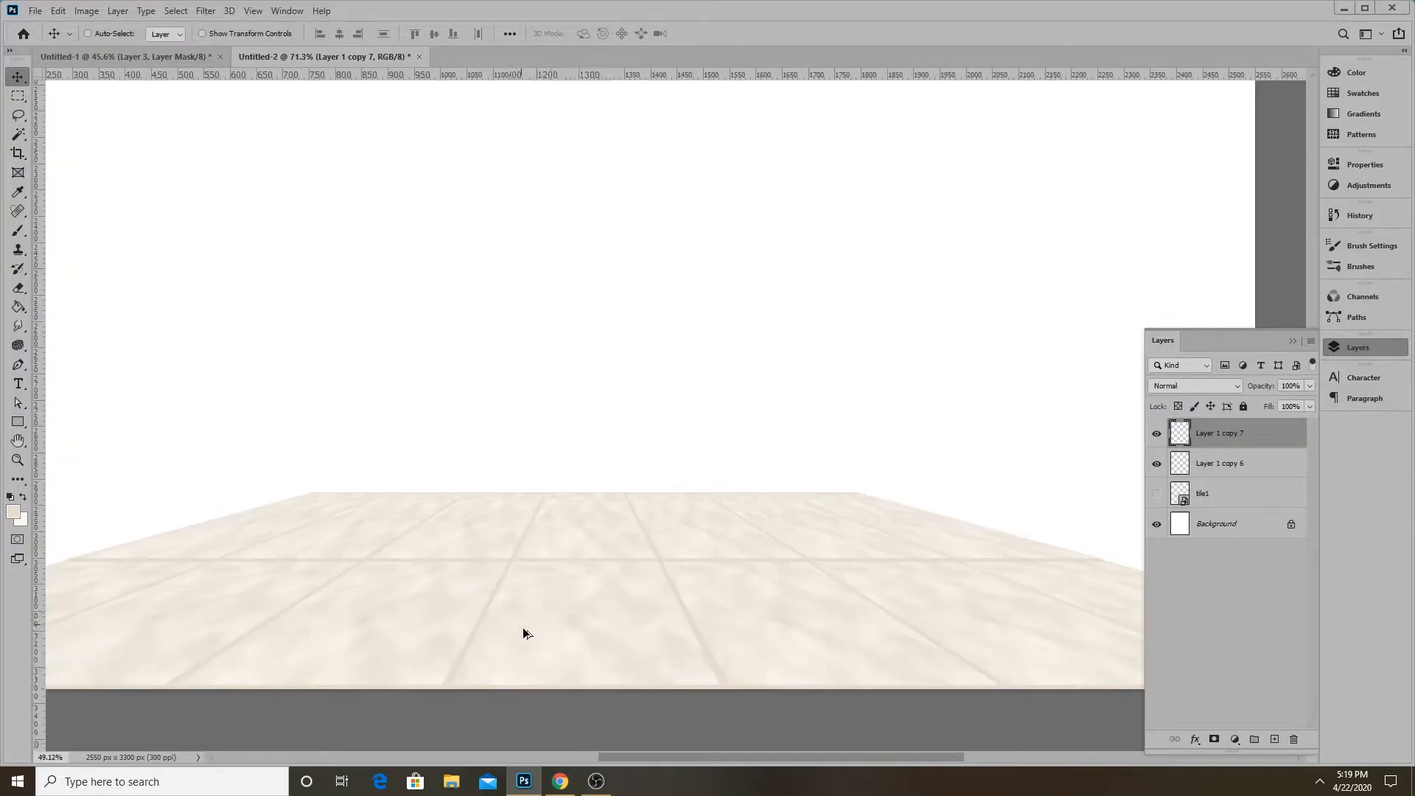
scroll(520, 622, "down", 4)
scroll(530, 587, "up", 2)
scroll(530, 589, "up", 1)
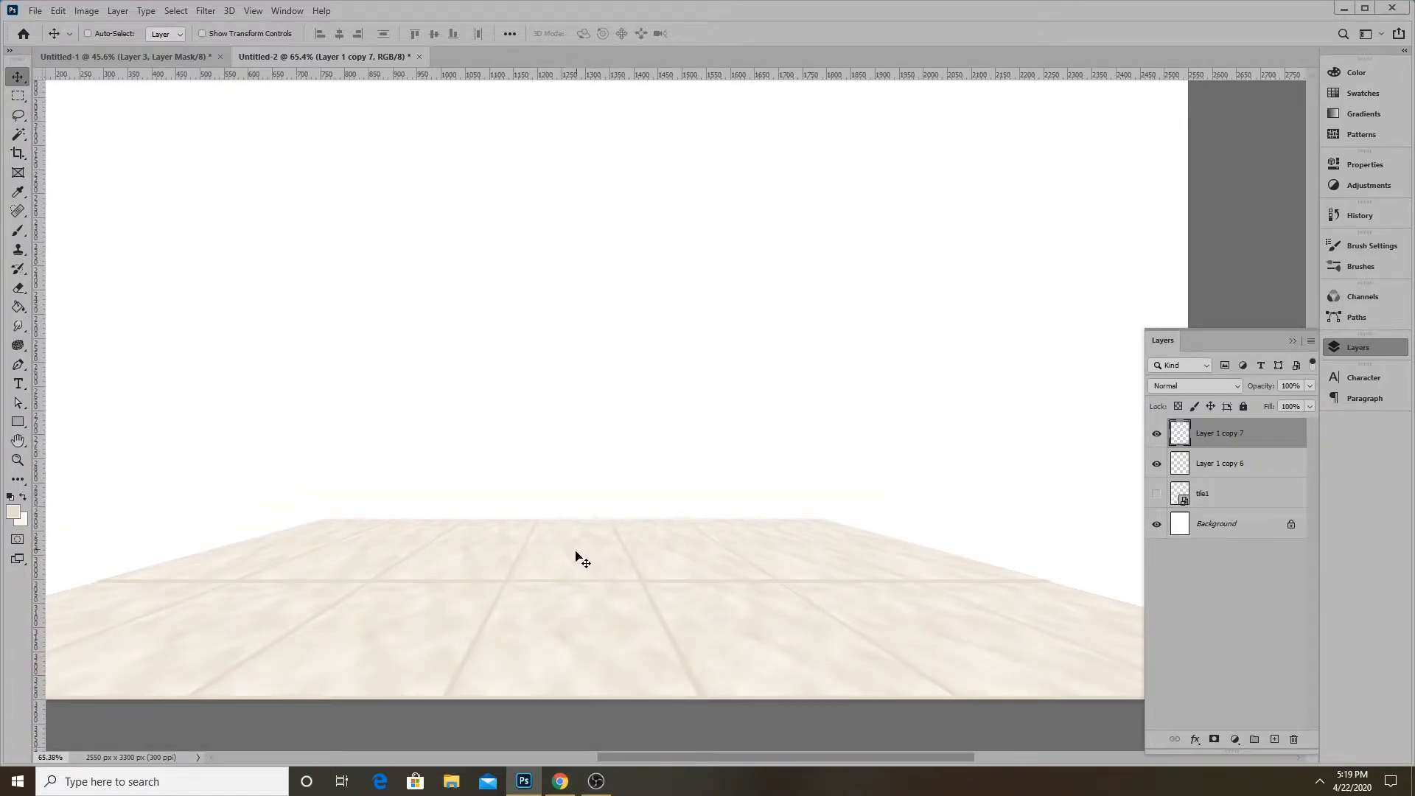
scroll(519, 567, "down", 3)
scroll(529, 577, "up", 2)
left_click_drag(554, 555, 556, 496)
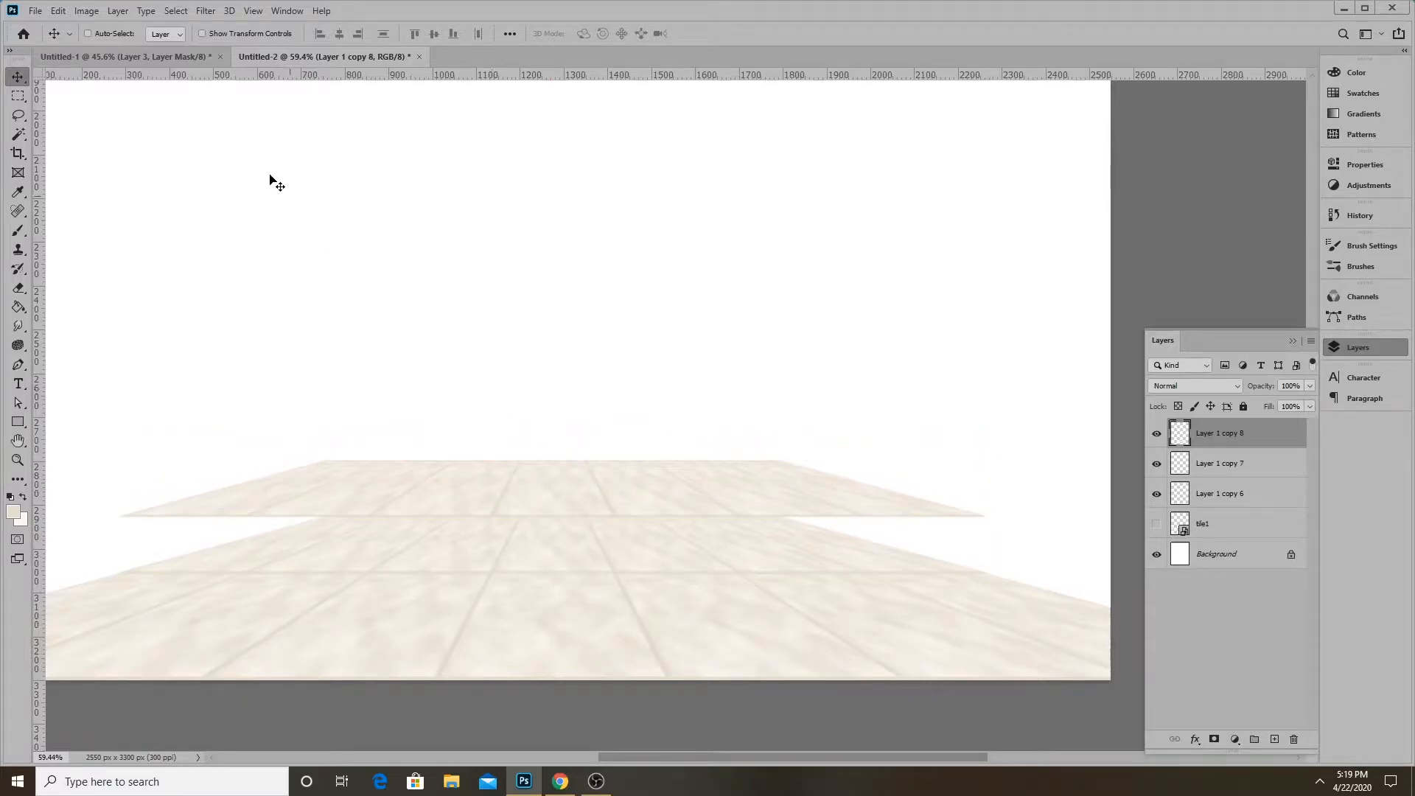
Scale the third tile row to about 53% from its bottom edge so its grout lines continue the second row
left_click(58, 10)
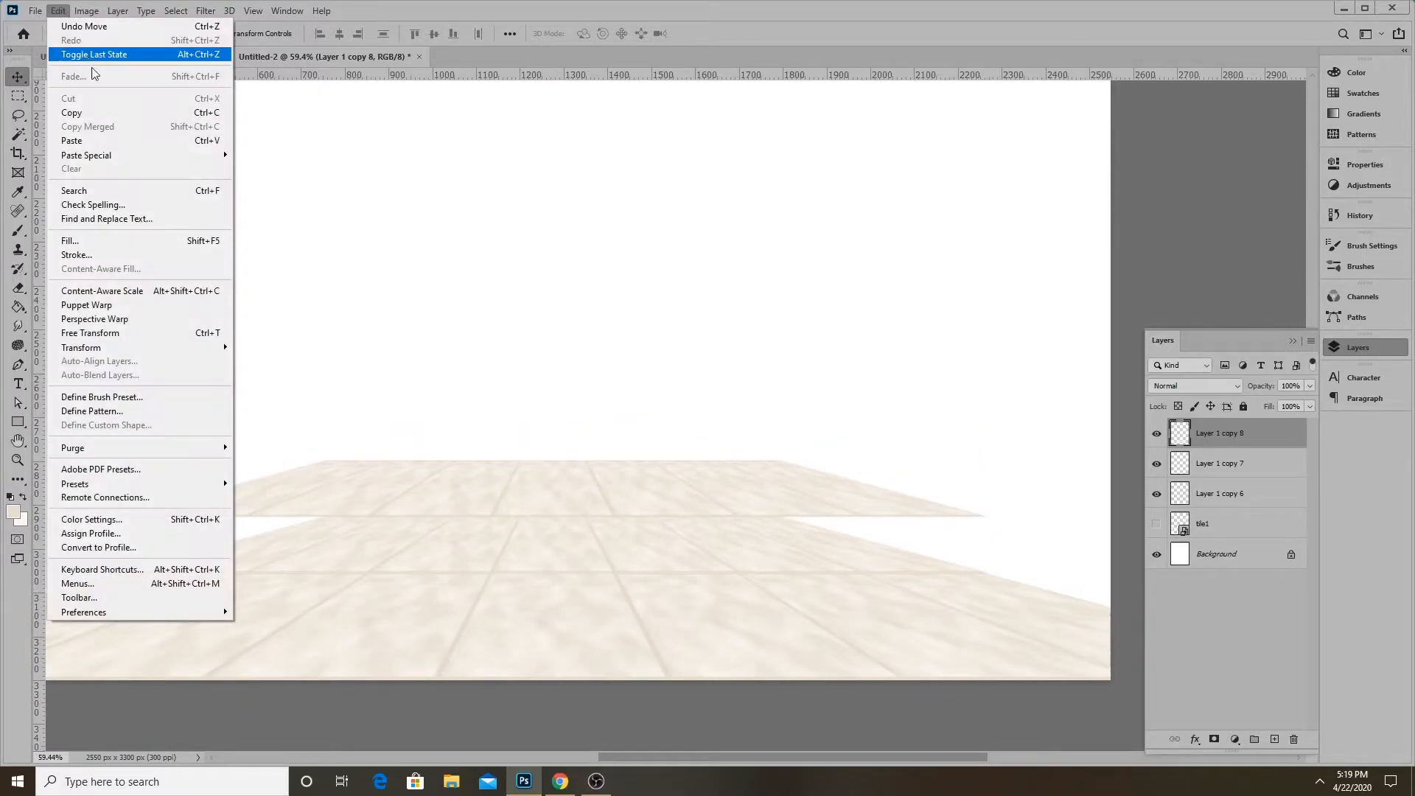
left_click(105, 332)
left_click_drag(550, 460, 550, 487)
scroll(496, 461, "up", 10)
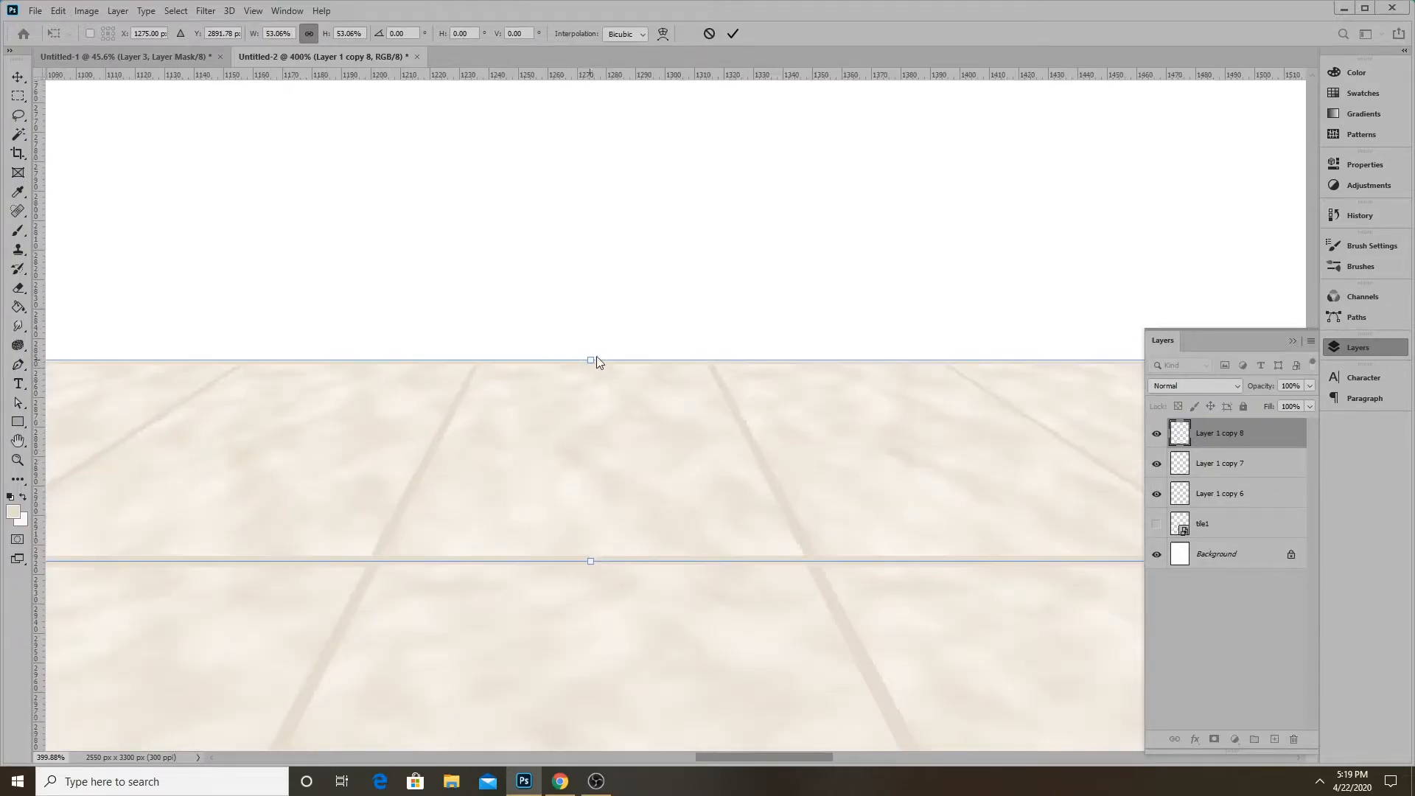
left_click_drag(593, 361, 591, 362)
scroll(546, 338, "down", 5)
left_click(734, 33)
Merge the three perspective tile row layers and duplicate the merged floor directly above the original
scroll(559, 369, "down", 6)
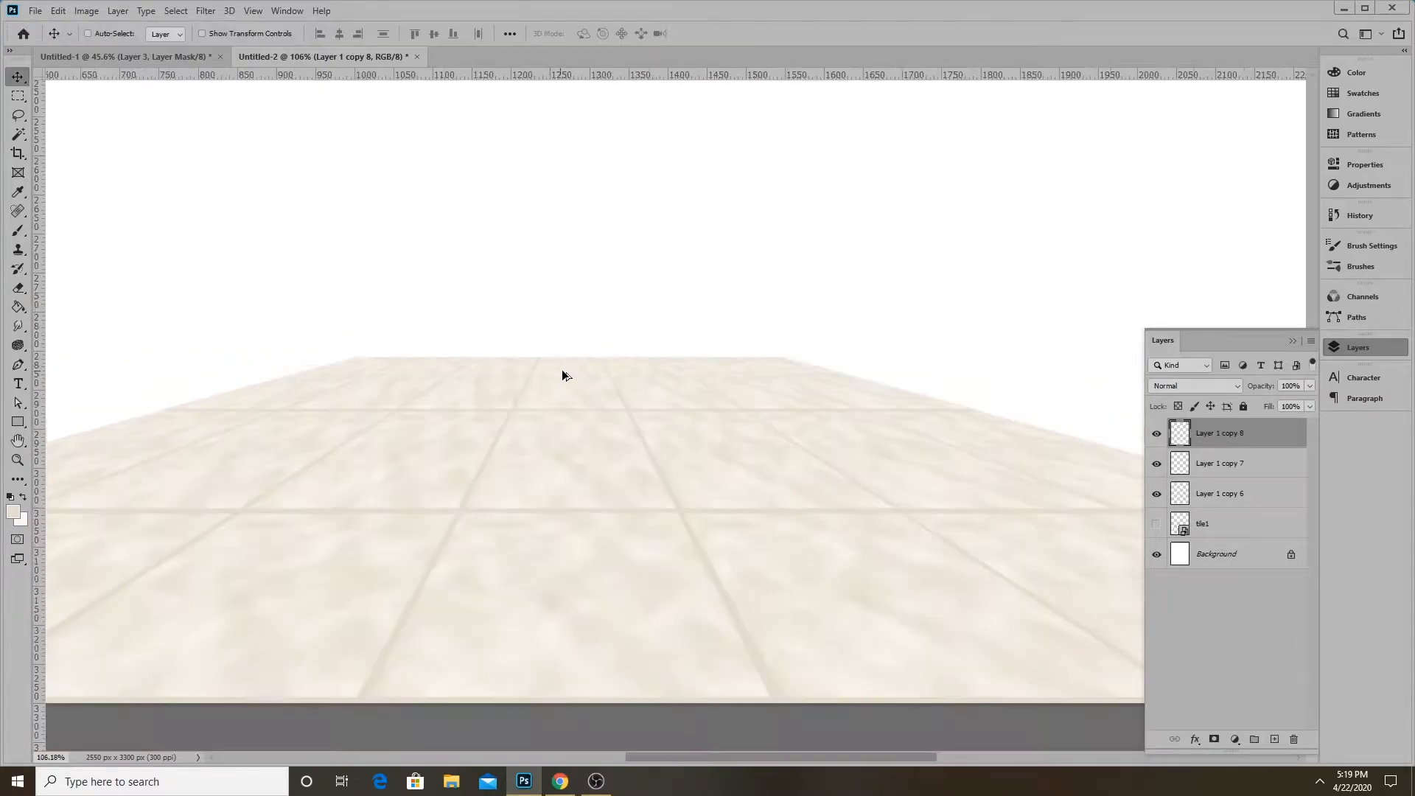
left_click(1157, 523)
left_click(1216, 491, "shift")
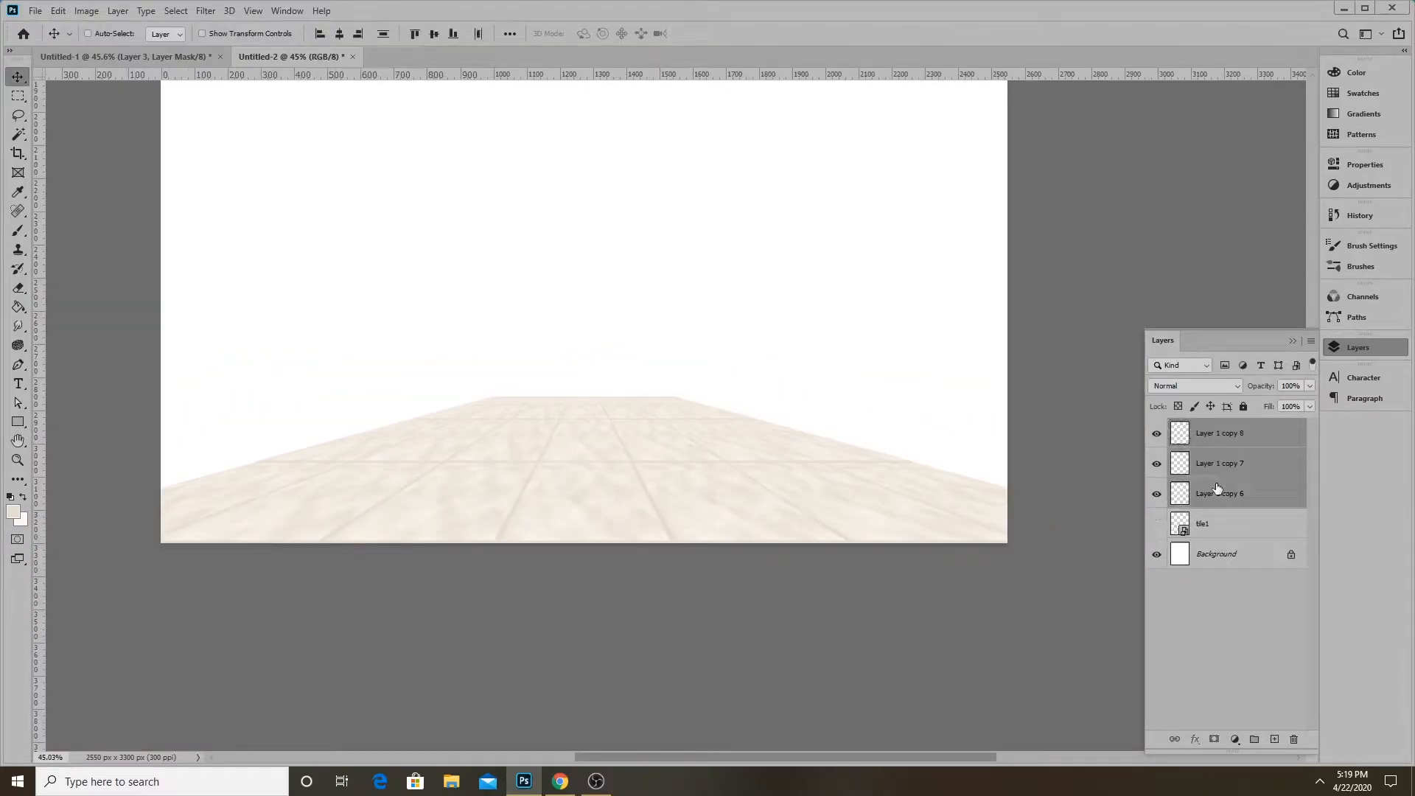
right_click(1226, 458)
left_click(1083, 576)
left_click_drag(707, 427, 679, 462)
left_click_drag(630, 530, 613, 378)
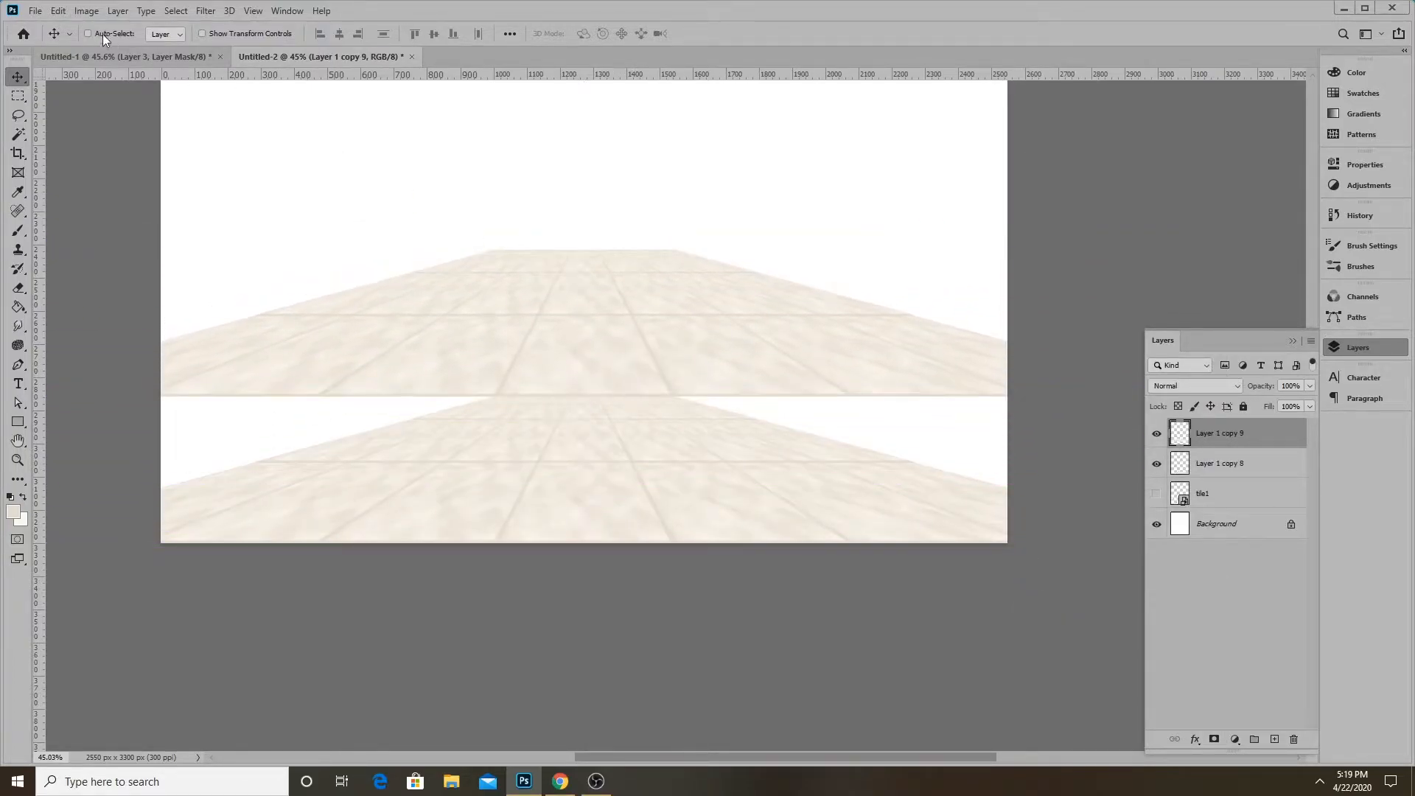
Scale the duplicated floor section to about 15% from its bottom edge so it continues the original floor's far edge
left_click(58, 11)
left_click(103, 326)
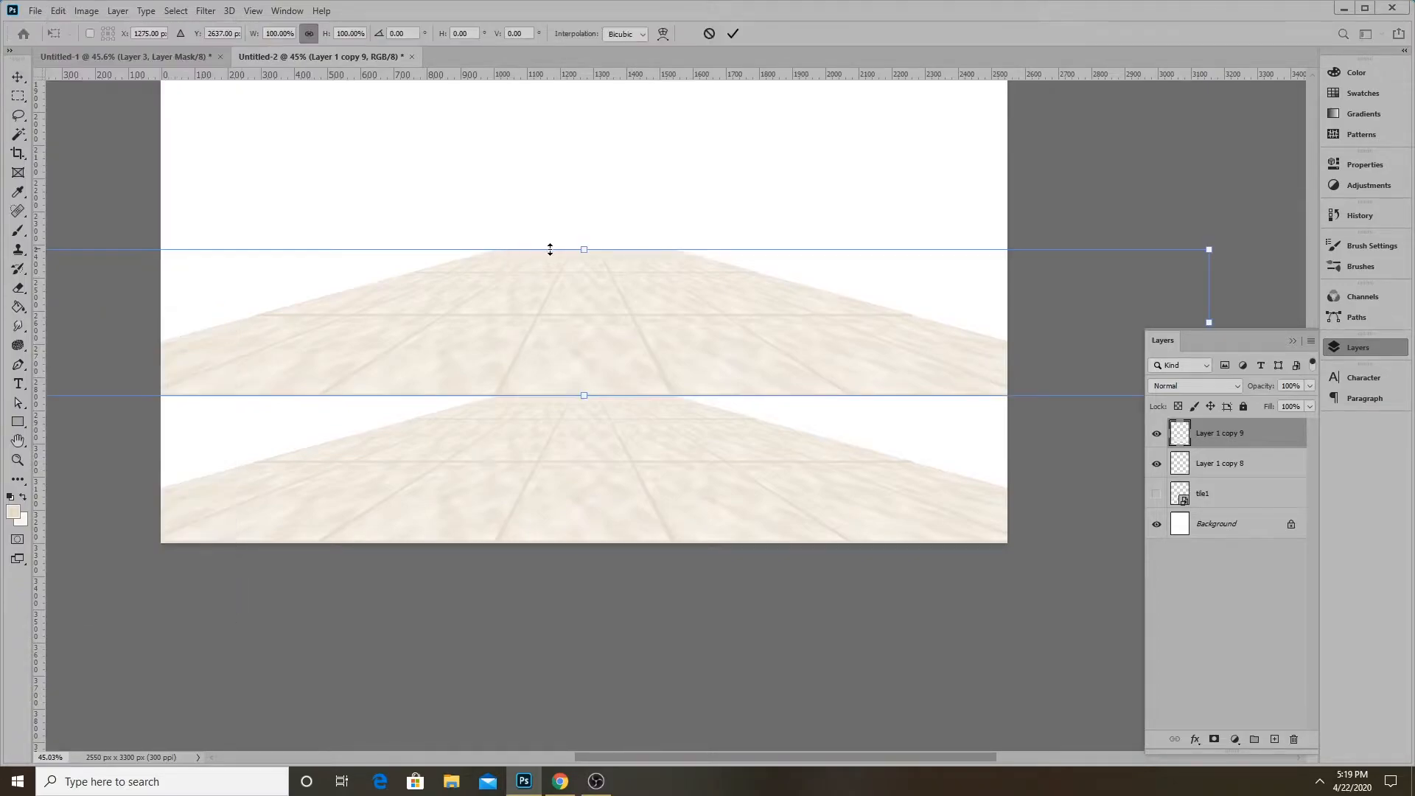
left_click_drag(586, 252, 581, 378)
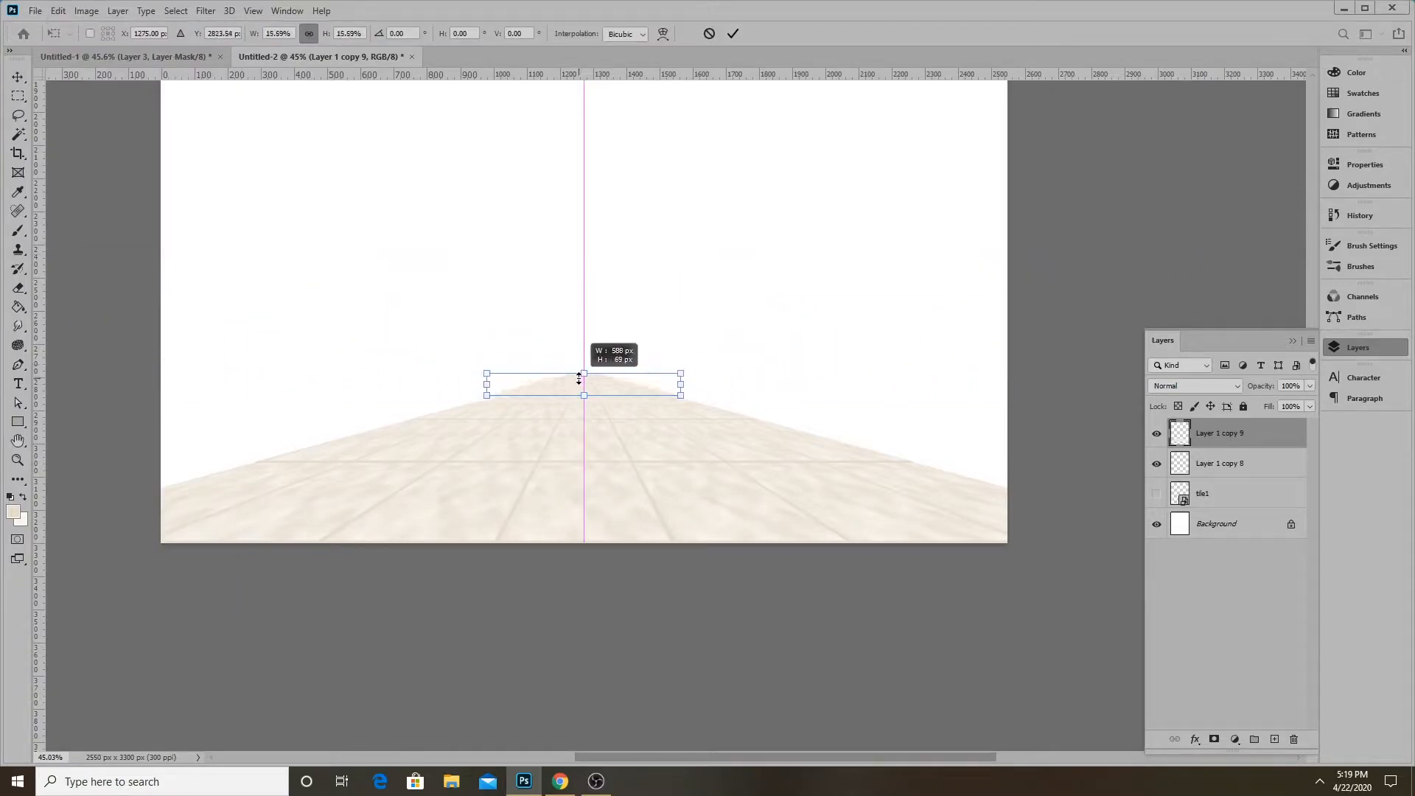
scroll(582, 378, "up", 3)
scroll(556, 385, "up", 8)
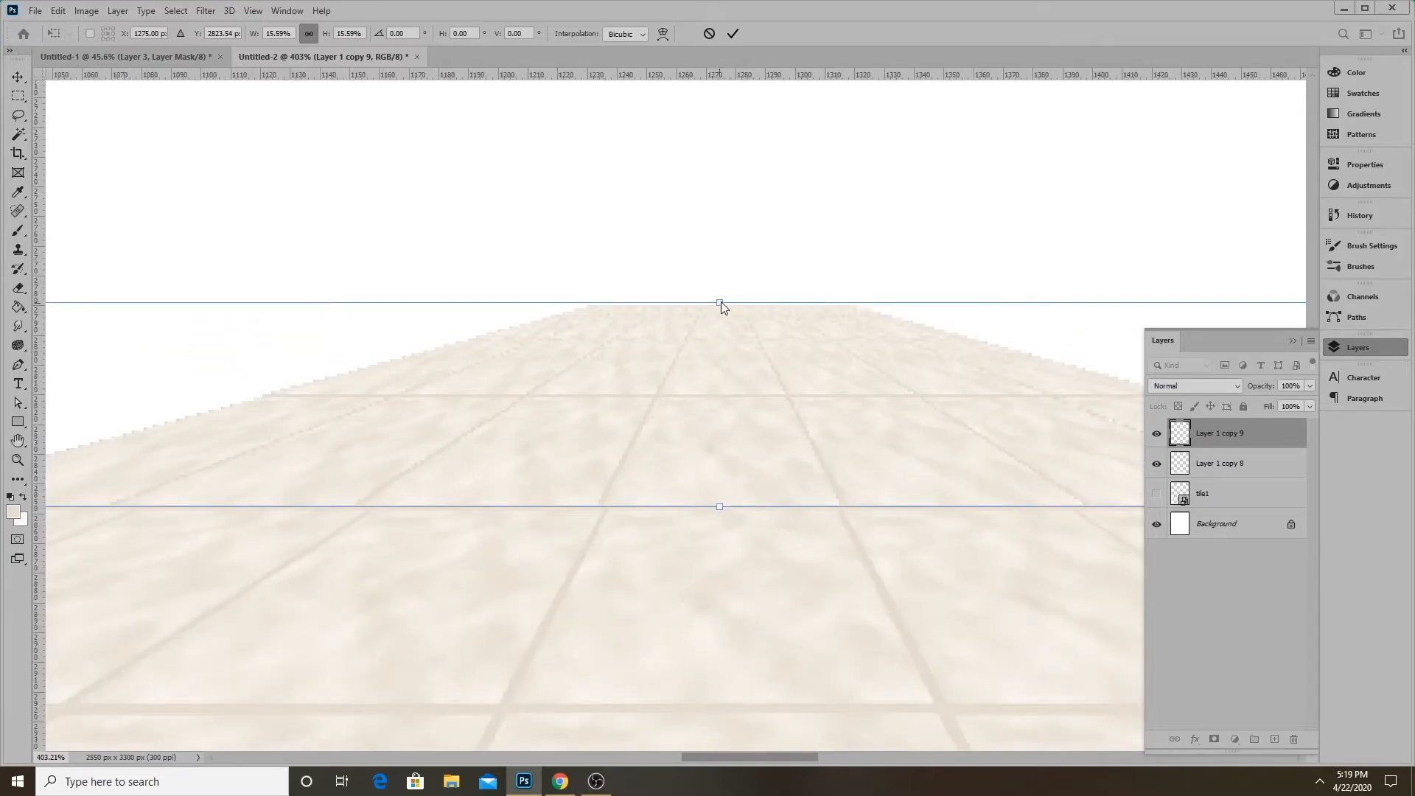
left_click_drag(718, 304, 717, 315)
left_click_drag(720, 236, 721, 155)
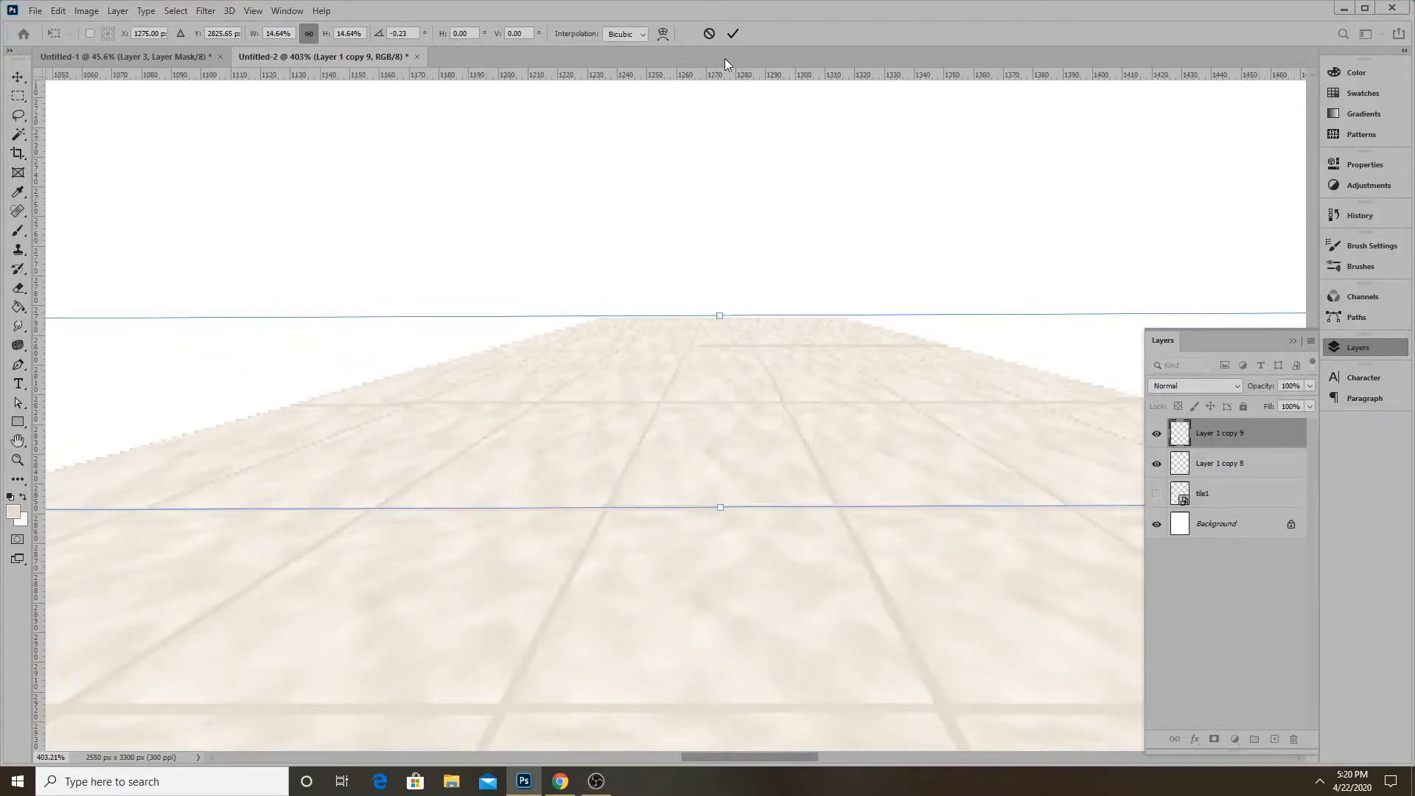
left_click(731, 34)
scroll(479, 374, "down", 8)
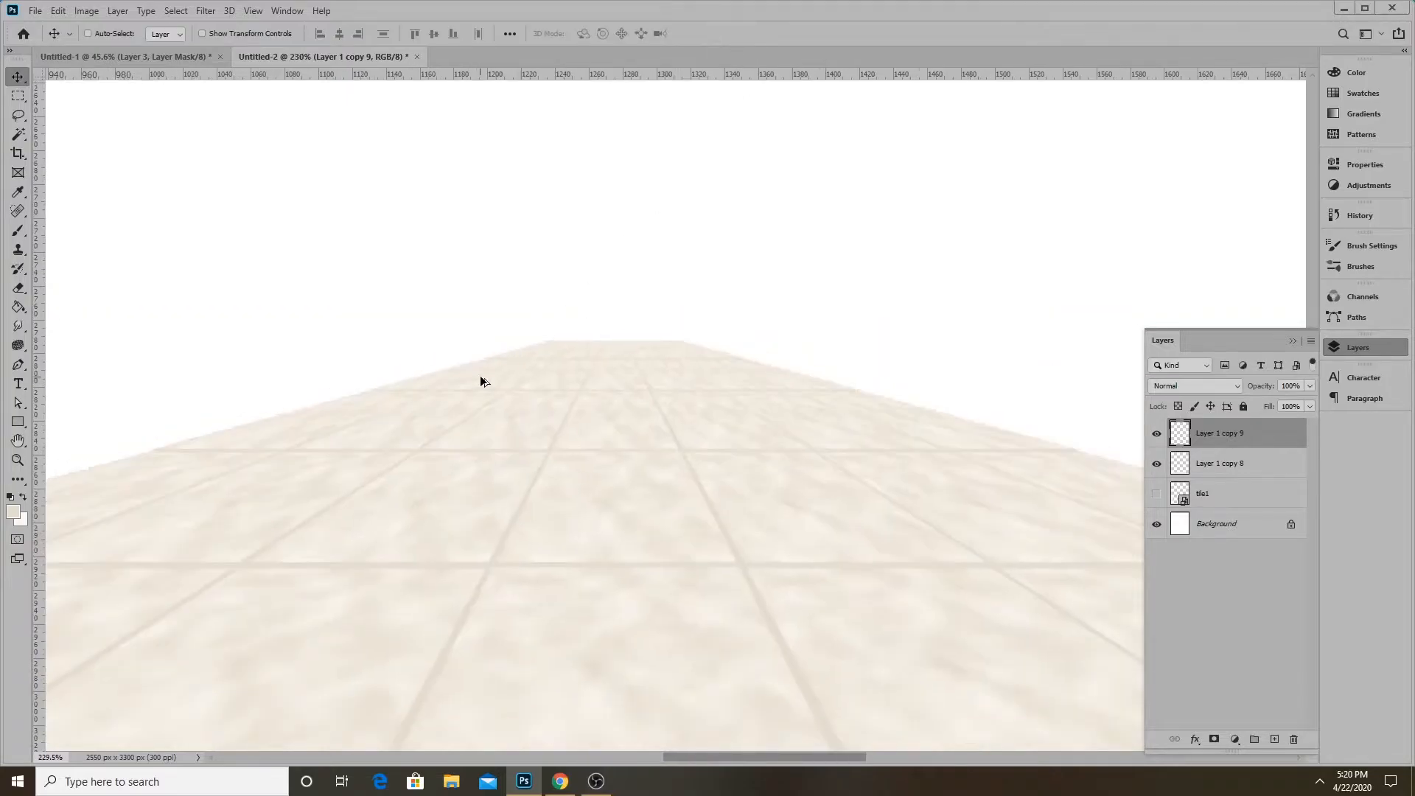
scroll(587, 385, "down", 5)
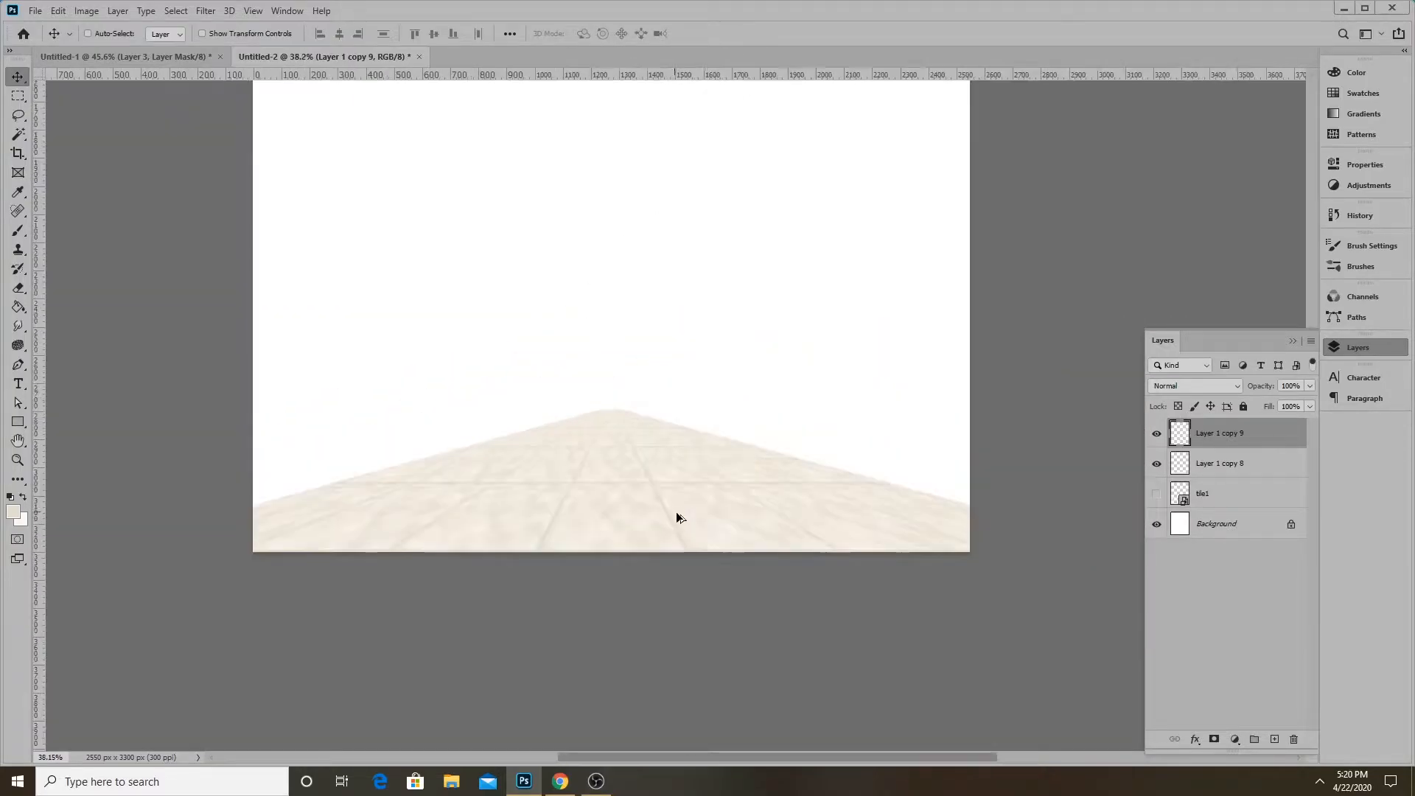
Examine the assembled tile floor and compare its perspective with the floor in the original Air Jordan poster
scroll(737, 679, "up", 2)
scroll(630, 536, "down", 1)
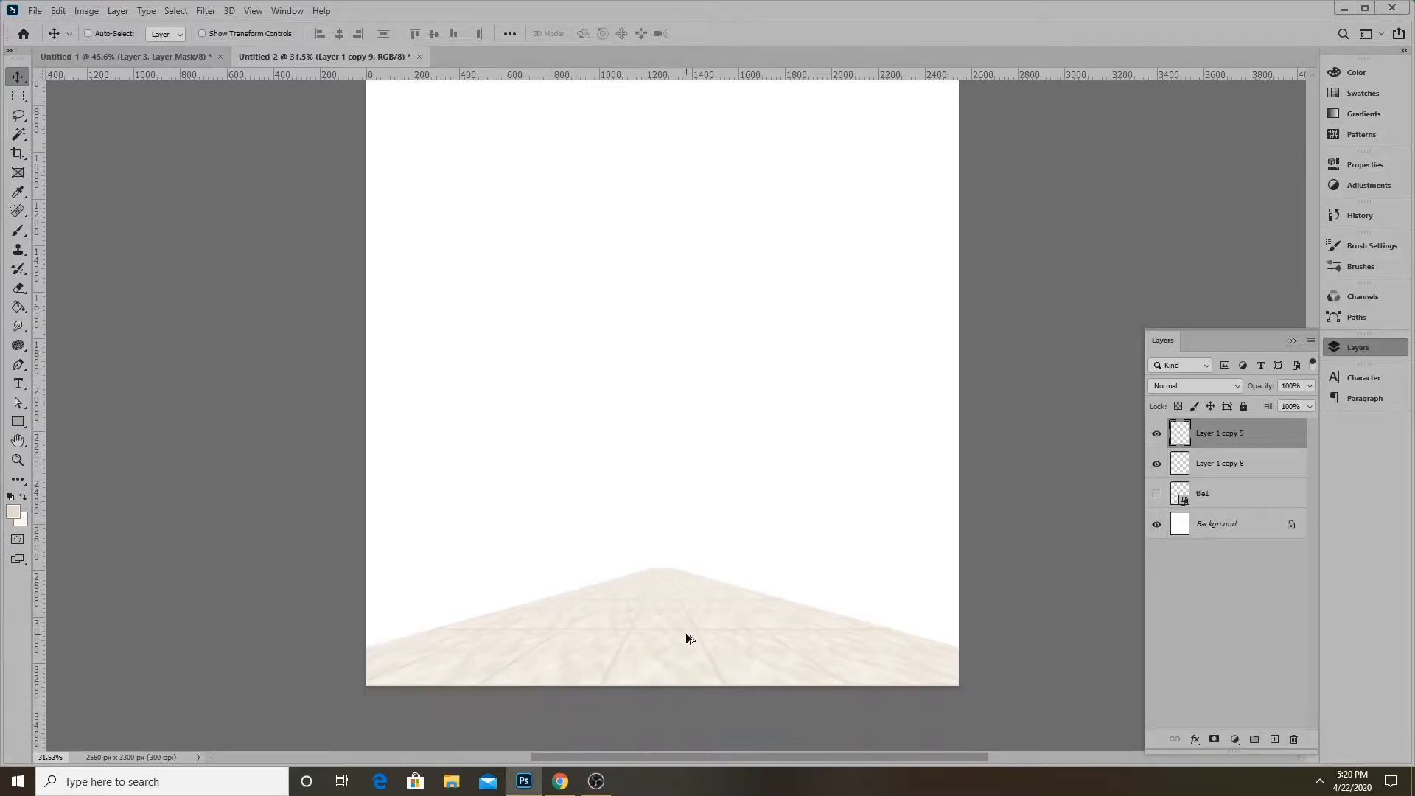
scroll(685, 632, "up", 2)
scroll(563, 600, "down", 3)
scroll(565, 605, "down", 1)
scroll(633, 549, "up", 1)
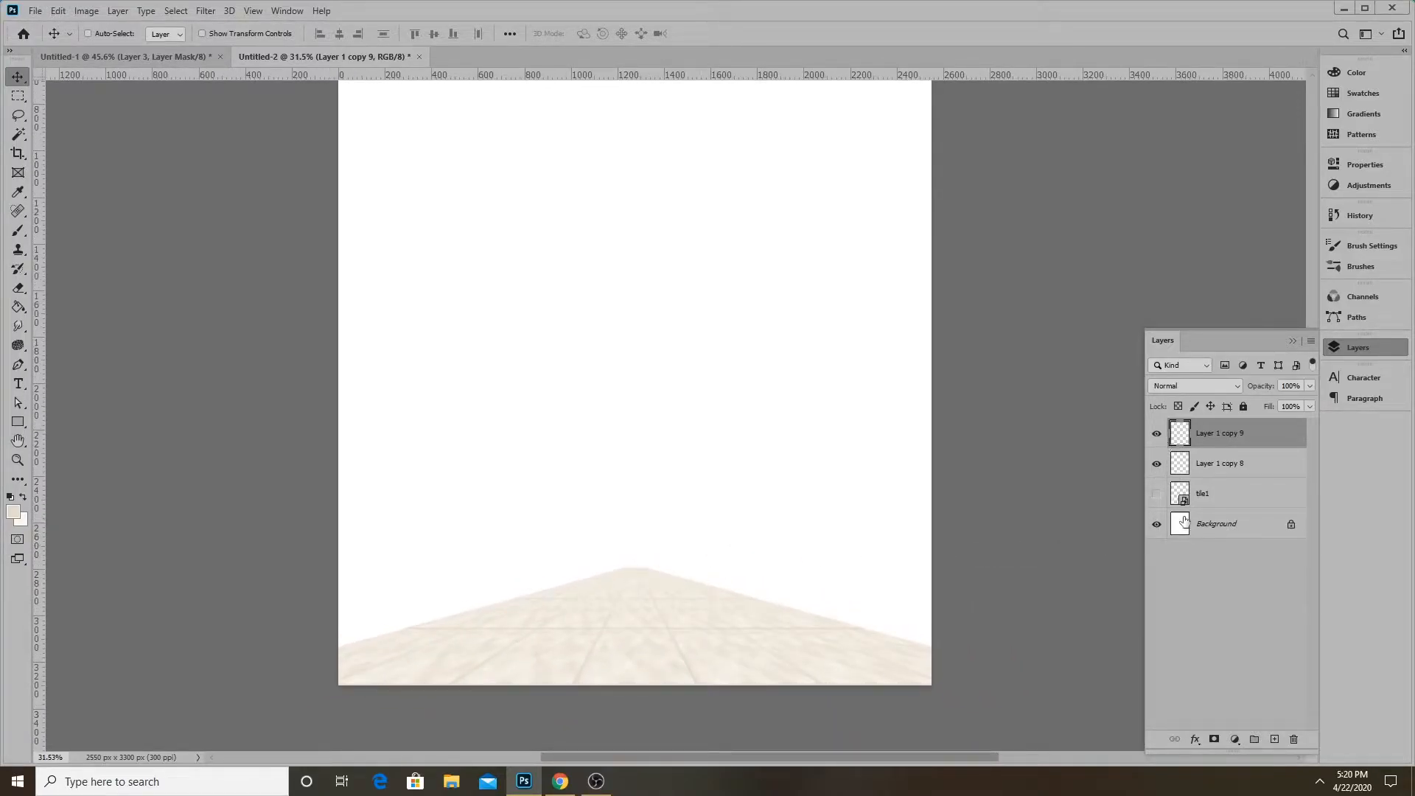
left_click(208, 59)
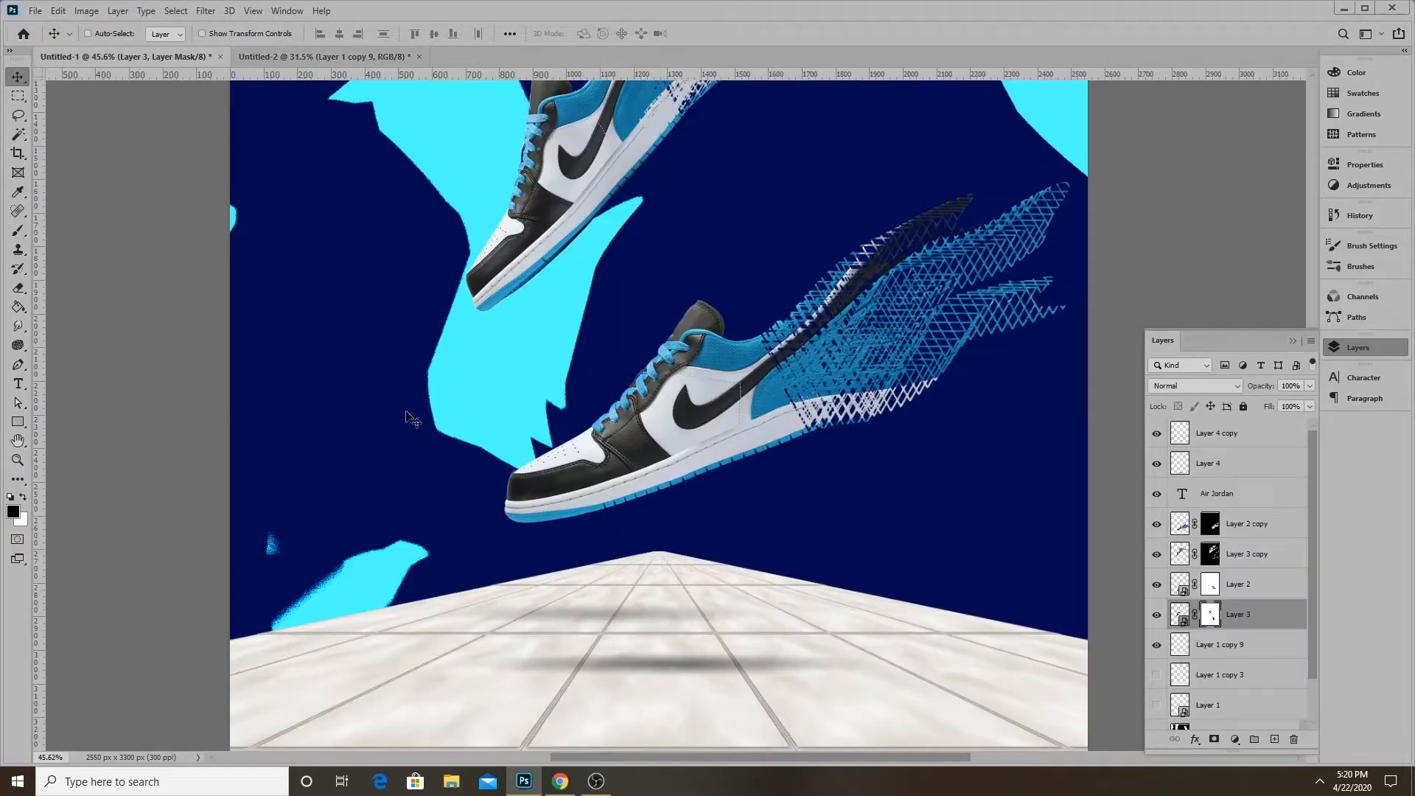
scroll(725, 624, "down", 1)
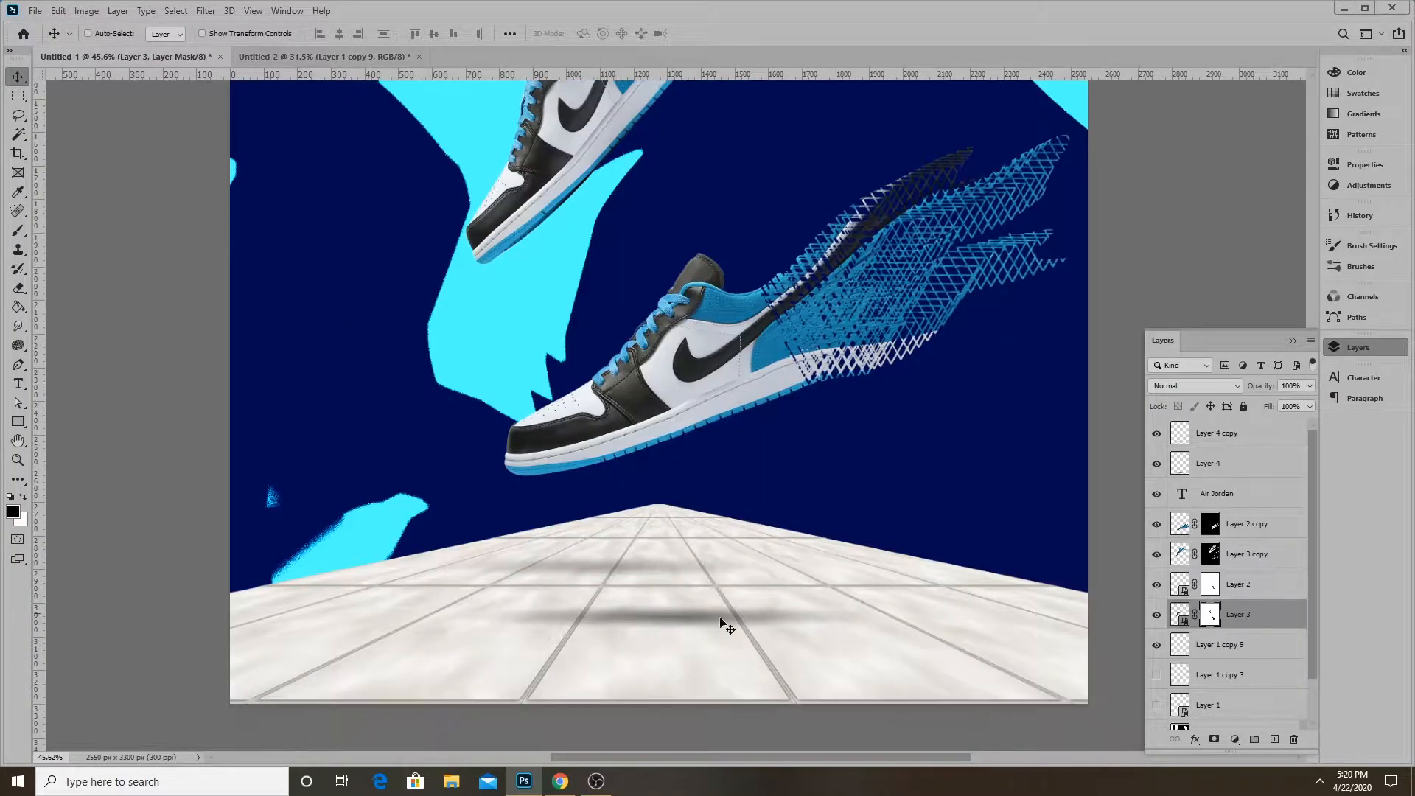
left_click(307, 65)
scroll(505, 442, "down", 1)
scroll(727, 634, "up", 1)
scroll(700, 543, "down", 1)
scroll(699, 541, "up", 2)
scroll(672, 479, "down", 1)
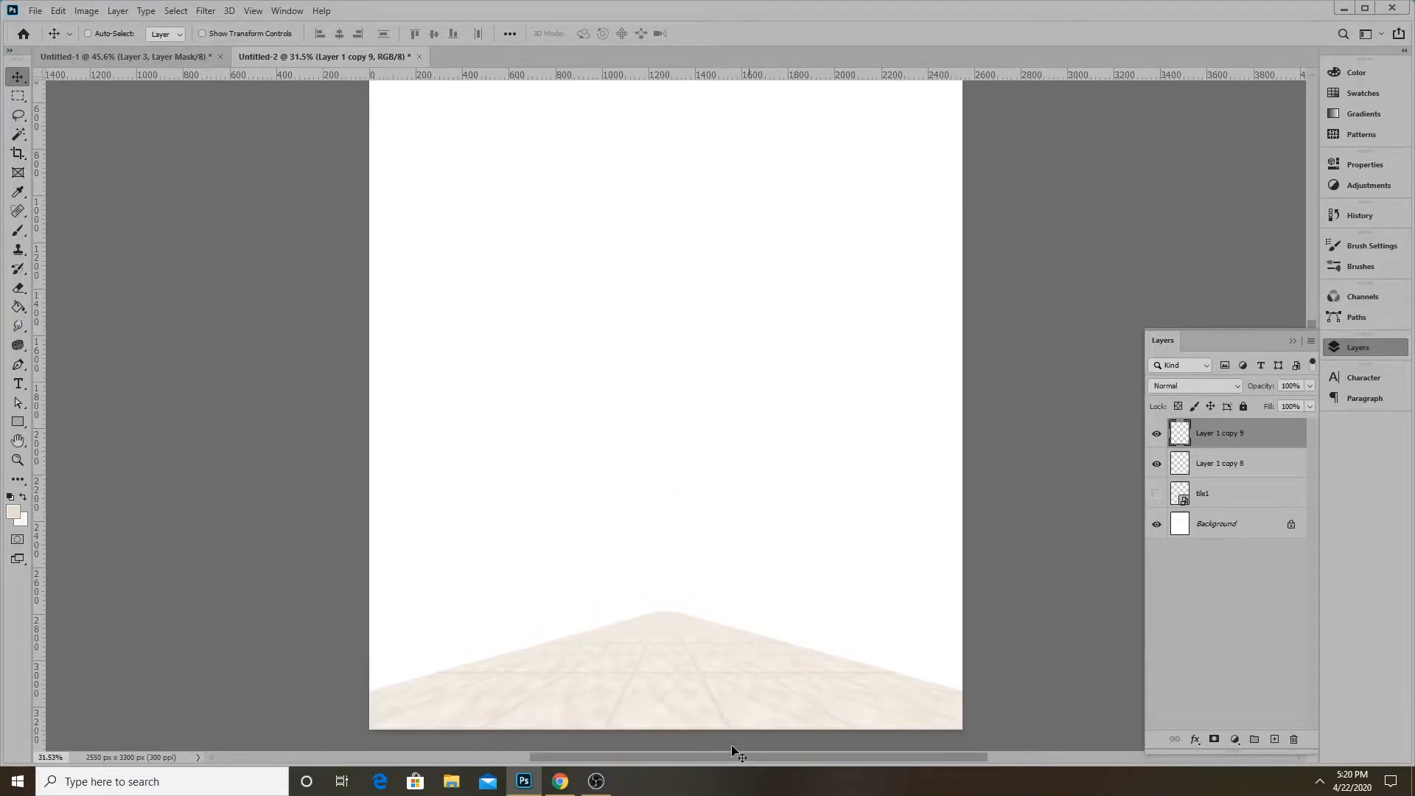
Switch to Chrome, look through the Air Jordan 1 Low product photos on the Nike page, and compare them with the poster's shoes
left_click(562, 781)
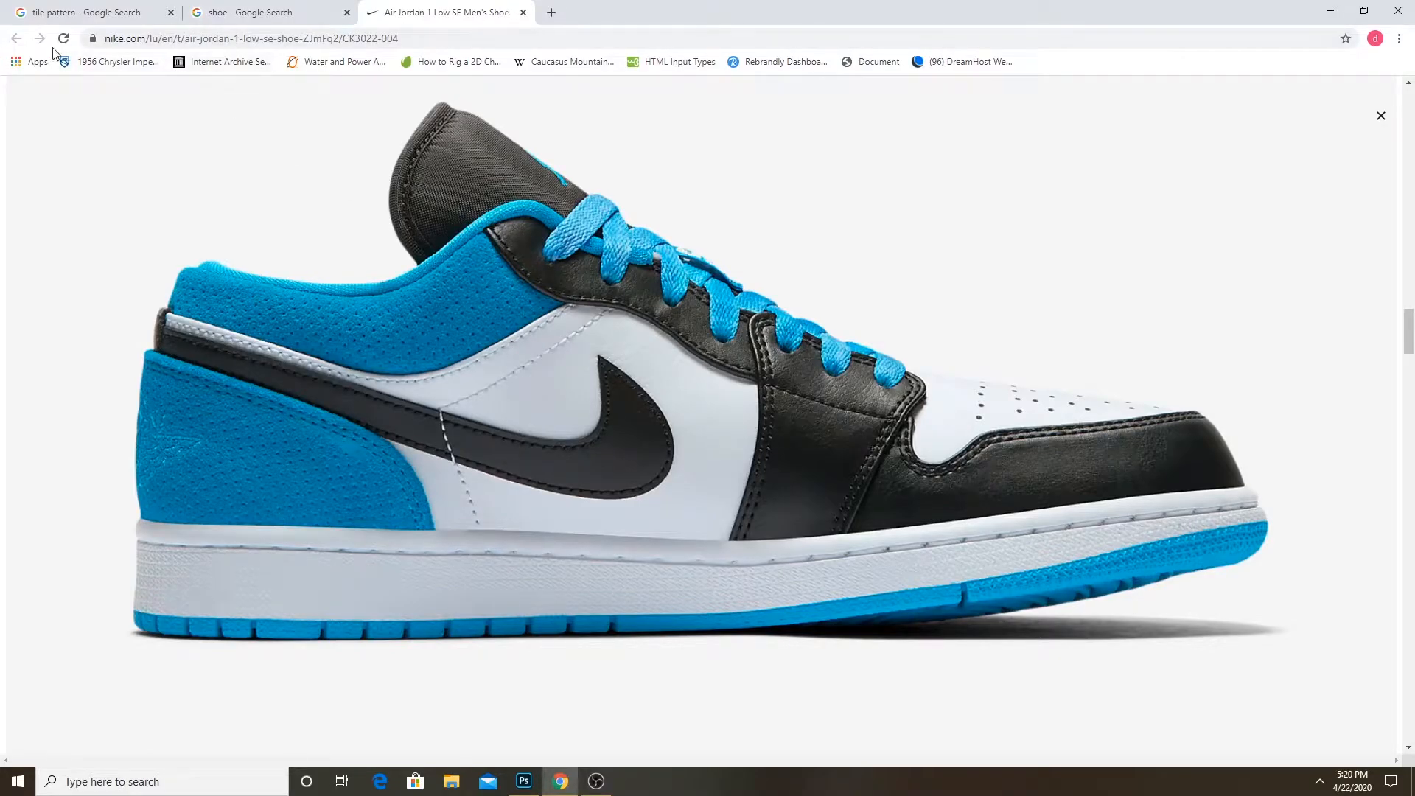
left_click(1372, 124)
scroll(514, 382, "down", 3)
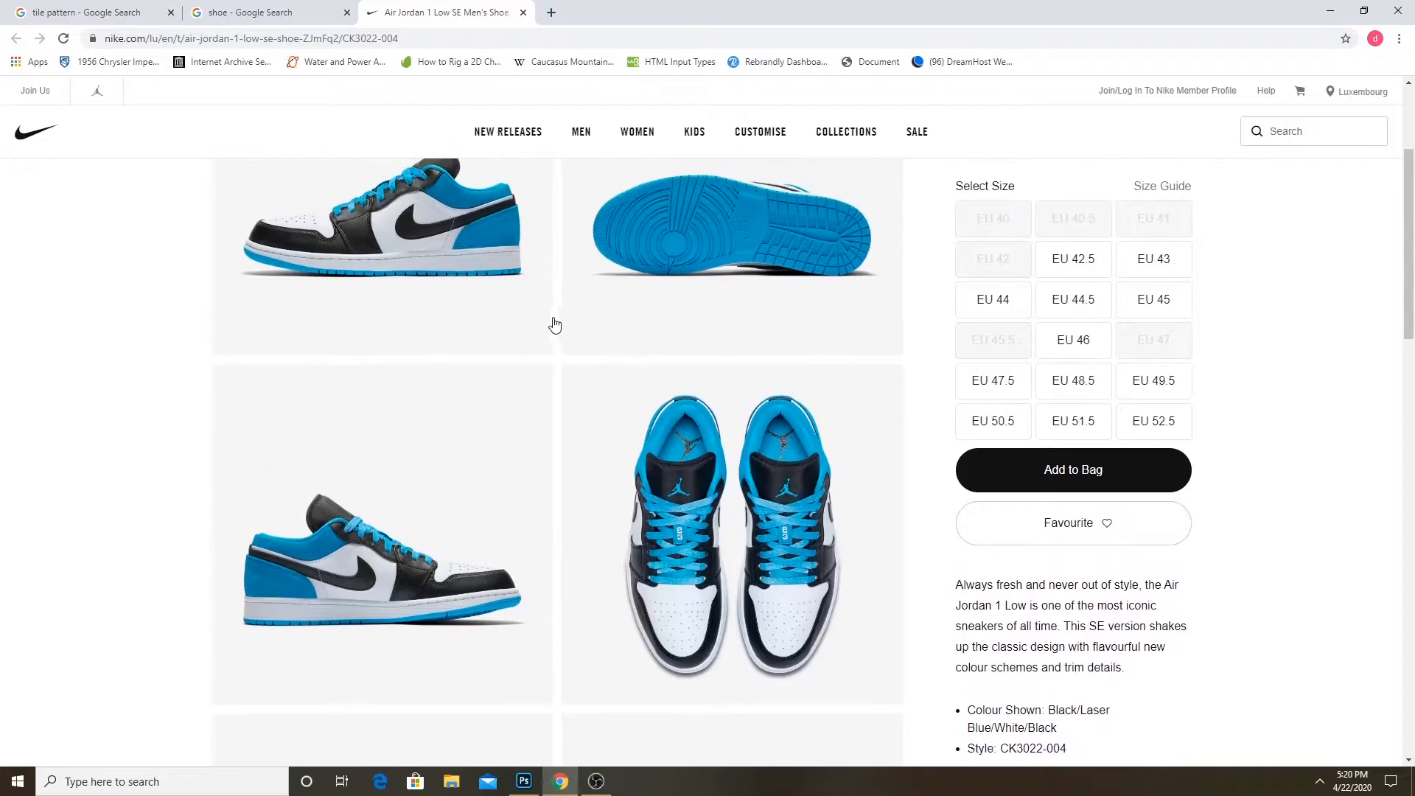
scroll(557, 327, "up", 2)
scroll(401, 363, "down", 3)
scroll(404, 365, "up", 2)
scroll(404, 365, "down", 2)
scroll(442, 359, "up", 2)
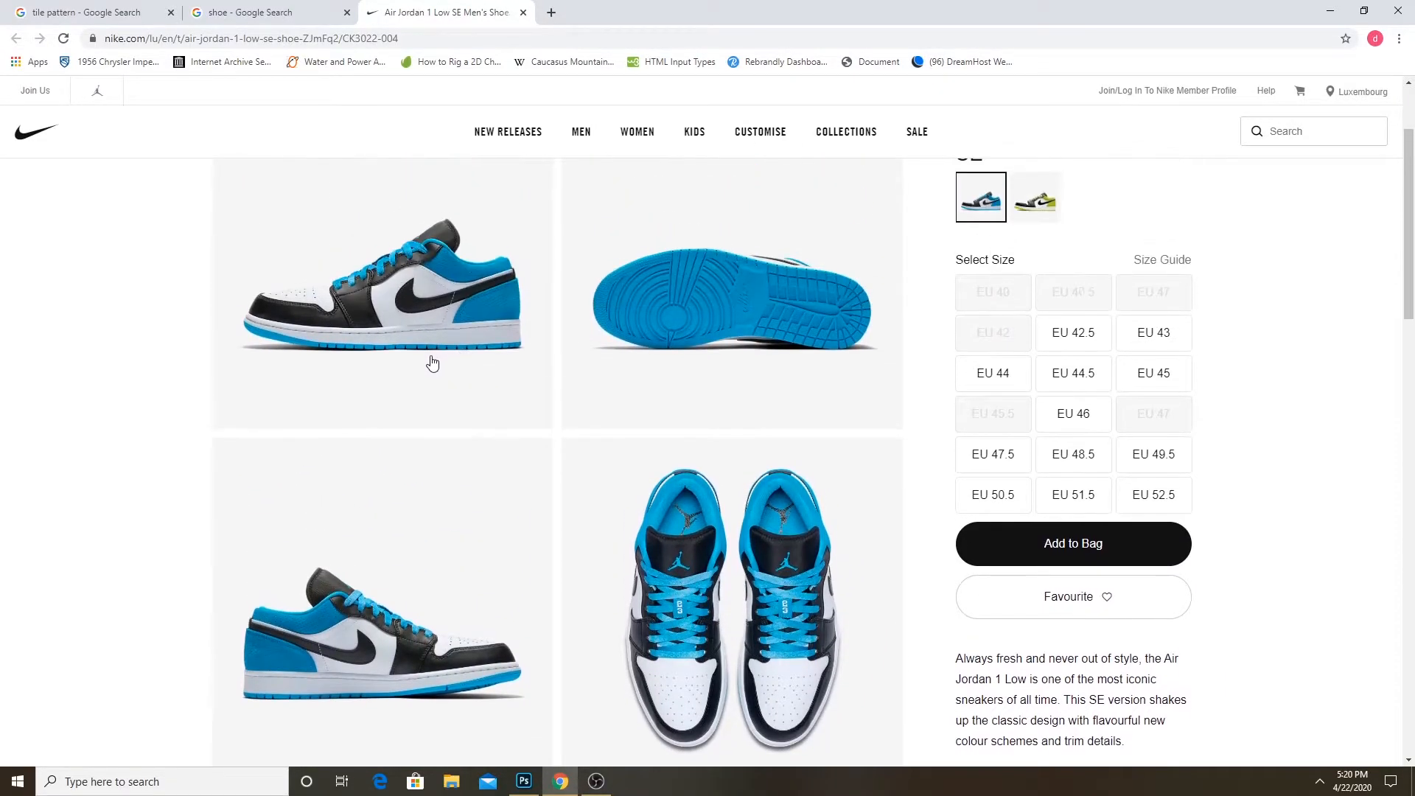
scroll(419, 355, "down", 2)
left_click(533, 785)
left_click(199, 59)
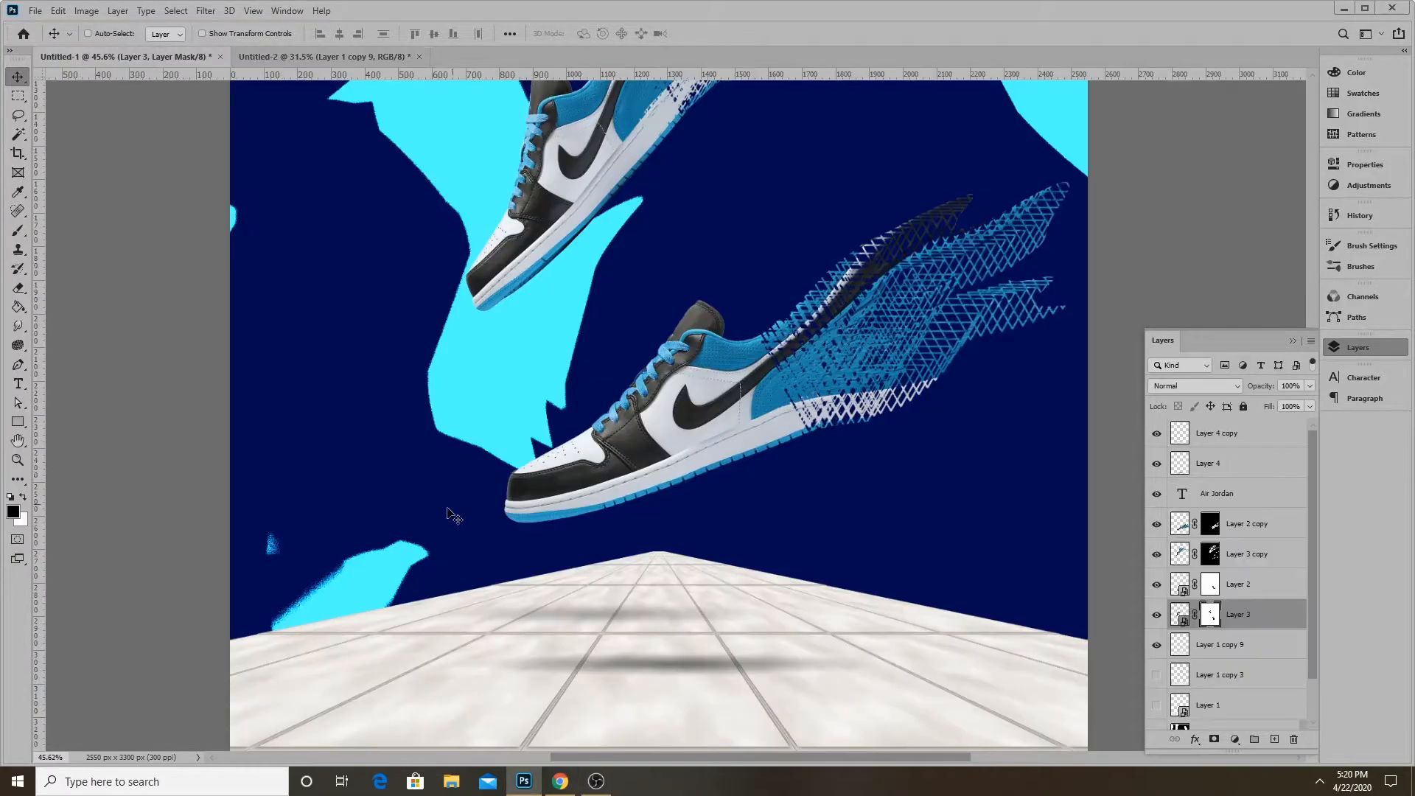
key("ctrl+0")
left_click(276, 56)
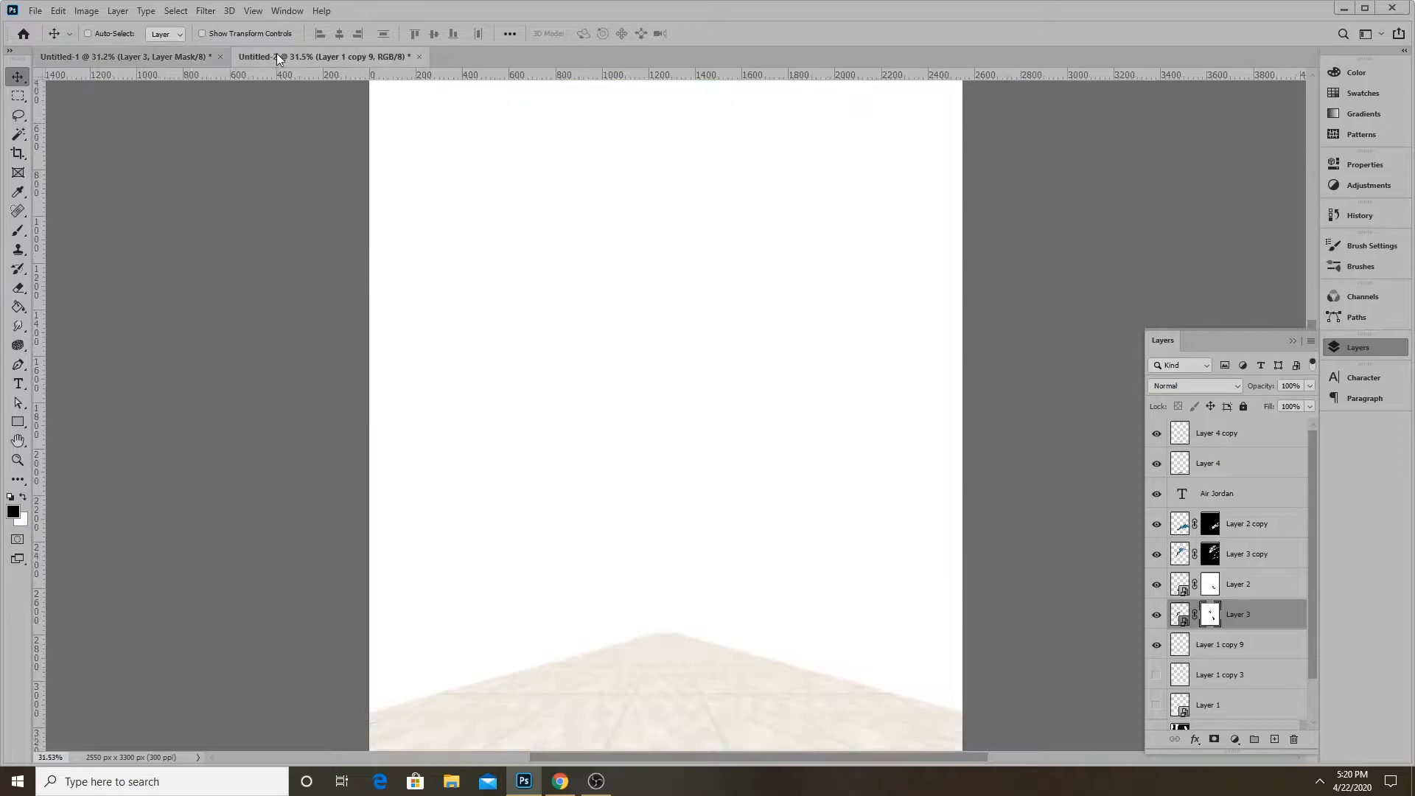
Copy the enlarged side-view photo of the right-facing shoe from the Nike page and paste it into the tile floor document
left_click(560, 781)
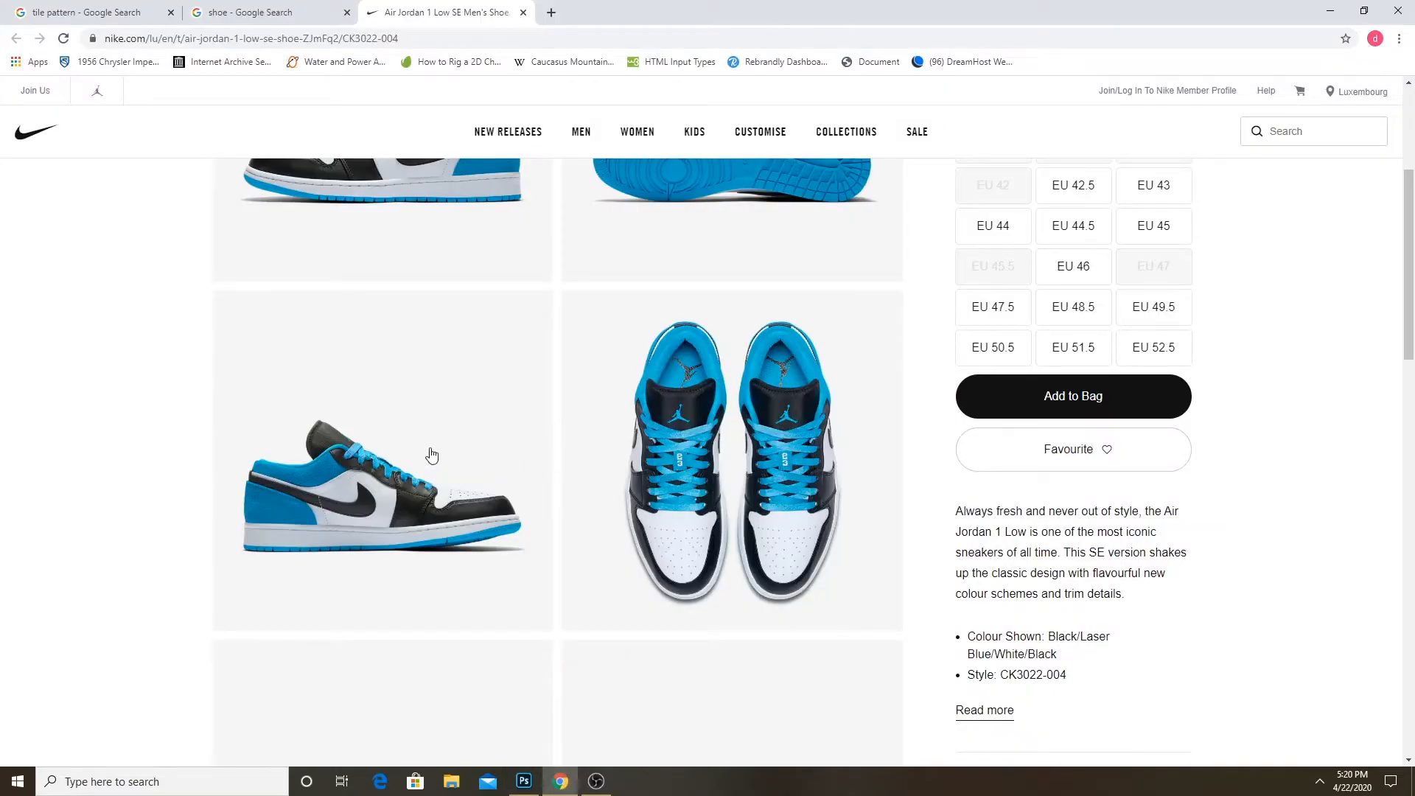
left_click(379, 437)
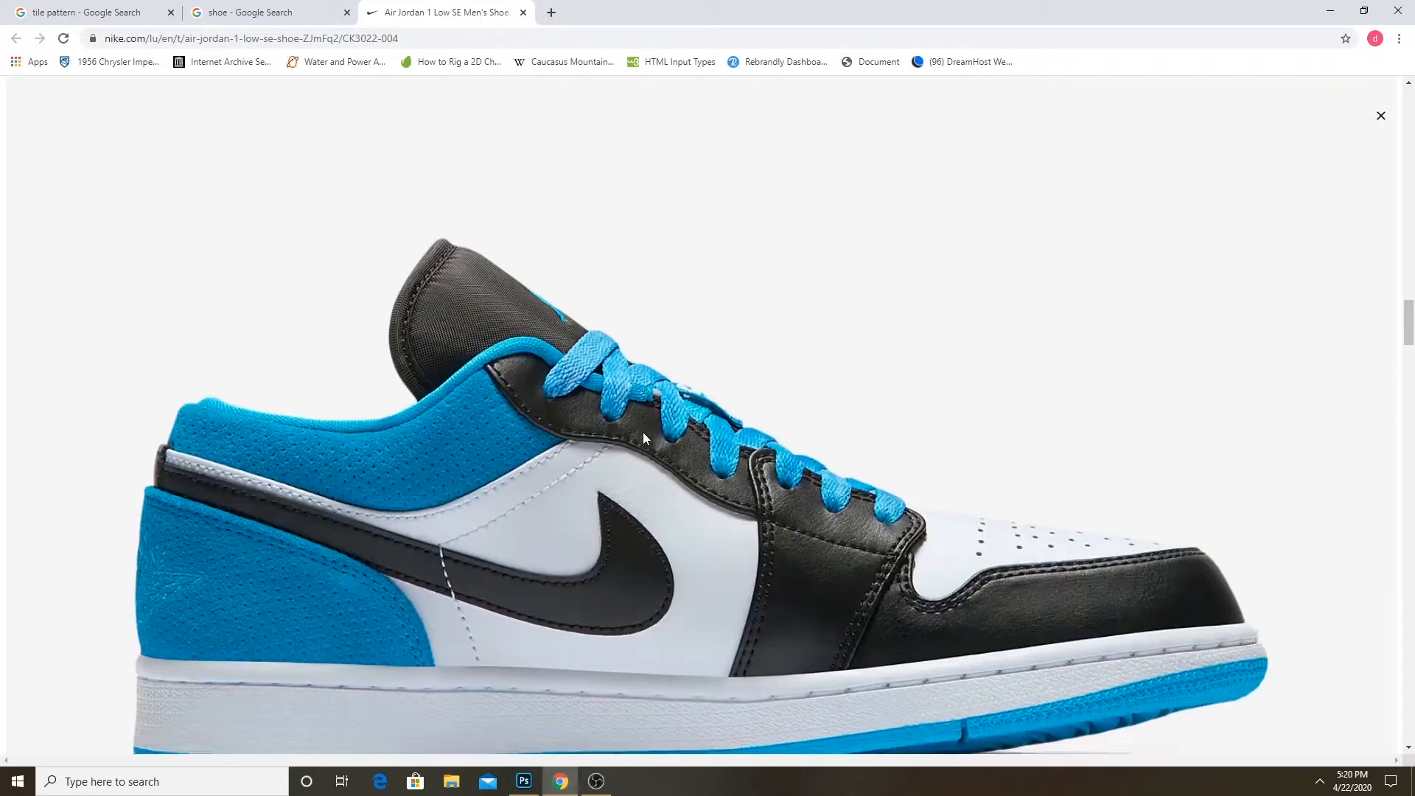
right_click(639, 358)
left_click(679, 405)
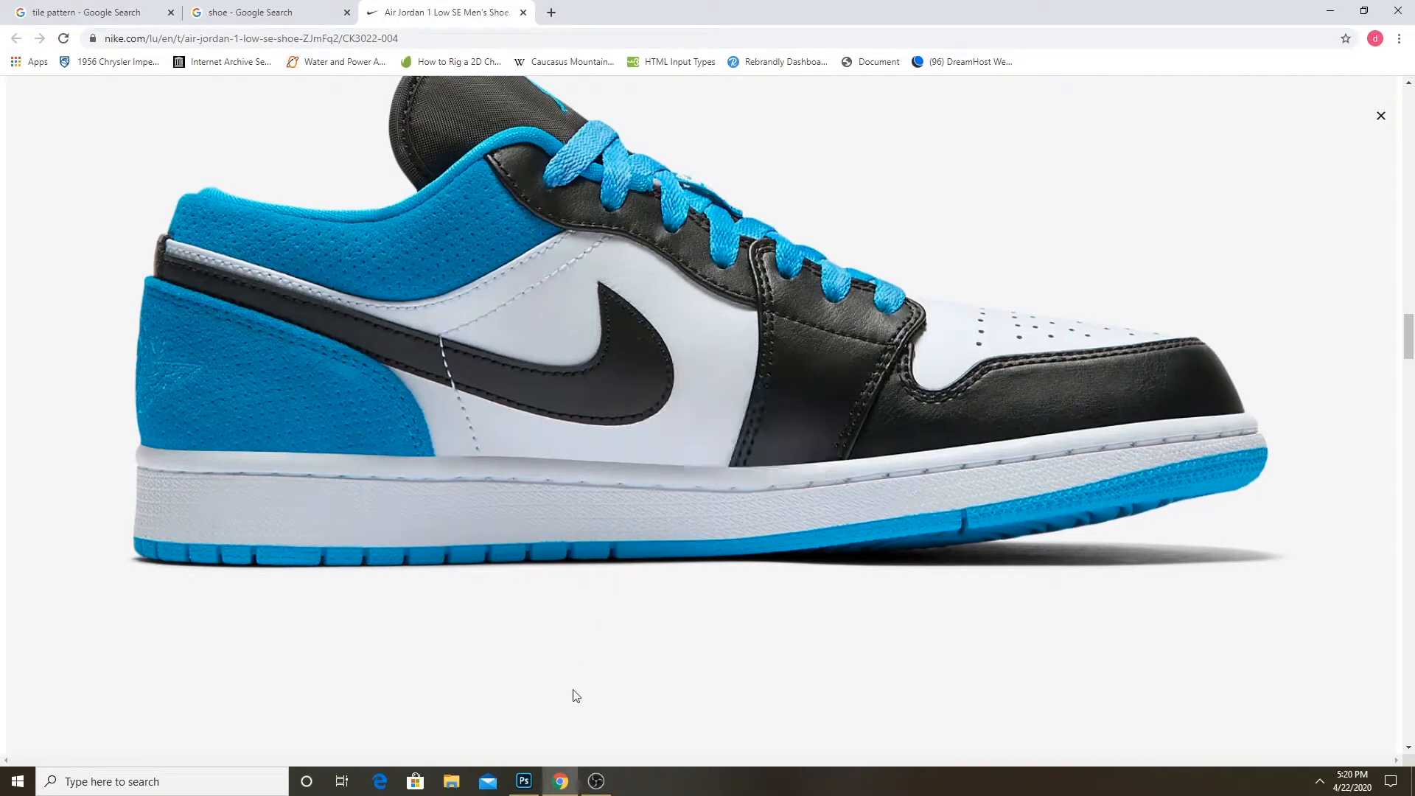
left_click(524, 782)
key("ctrl+v")
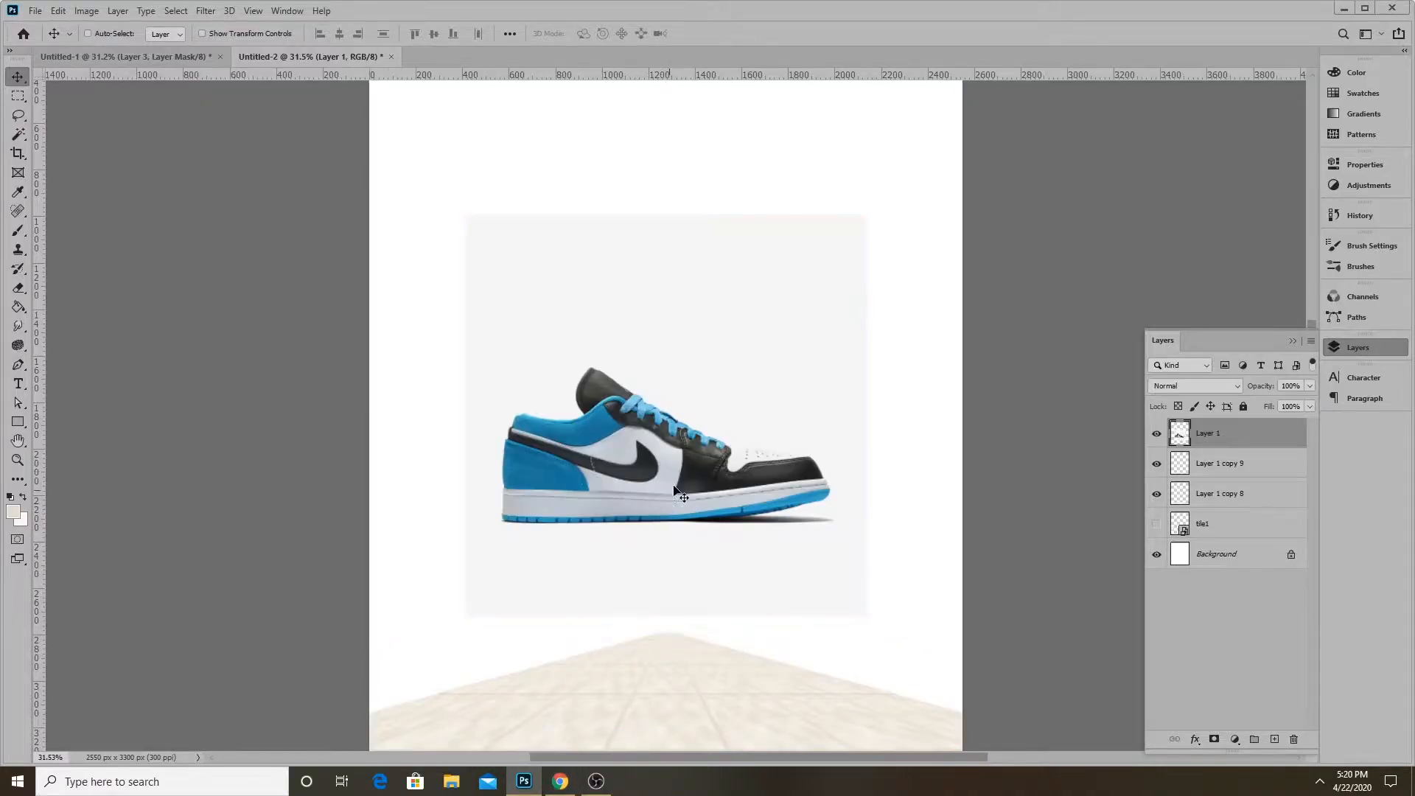
Copy the enlarged left-facing shoe photo from the Nike page, paste it into the floor document and place it above the first shoe
left_click(560, 781)
left_click(502, 440)
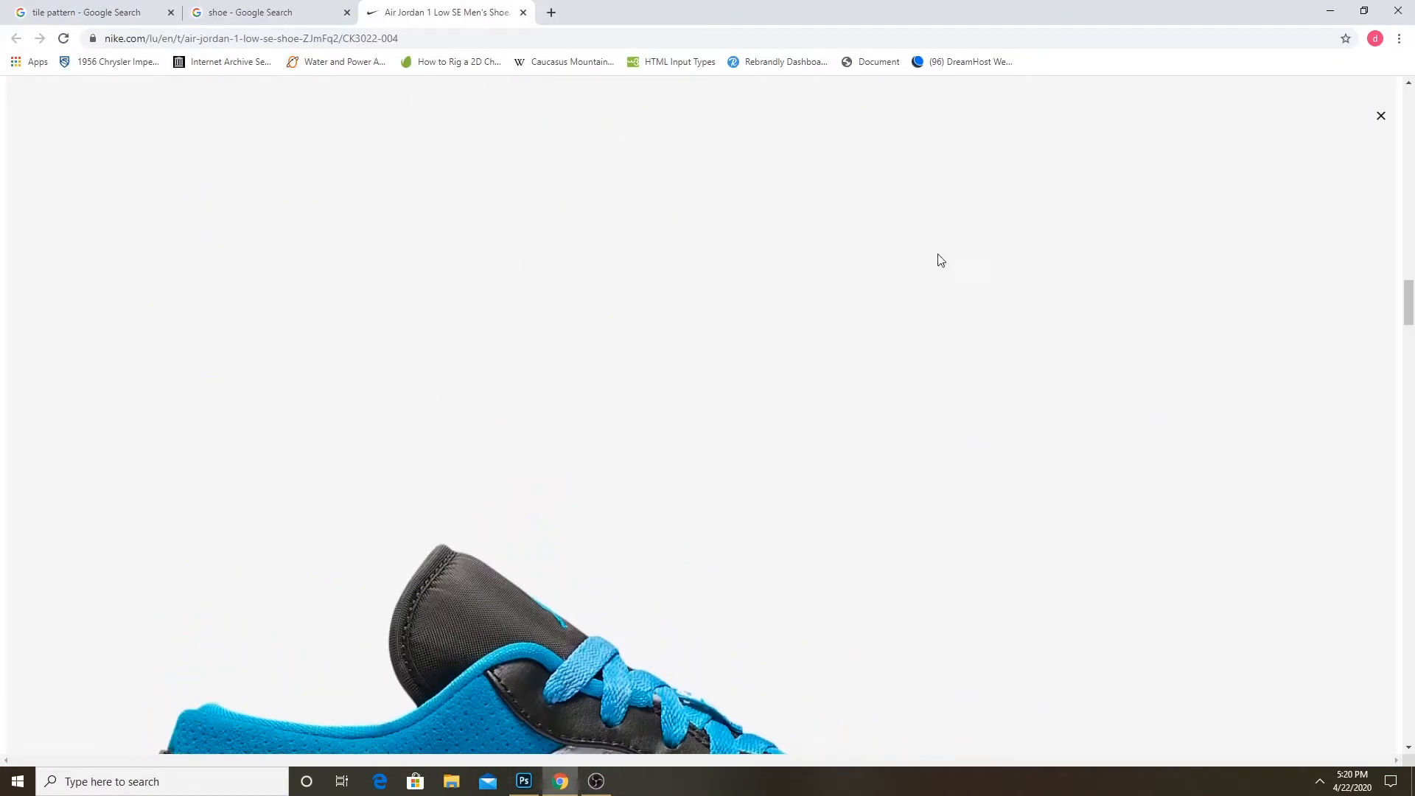
left_click(1374, 117)
scroll(434, 380, "down", 5)
scroll(538, 553, "up", 3)
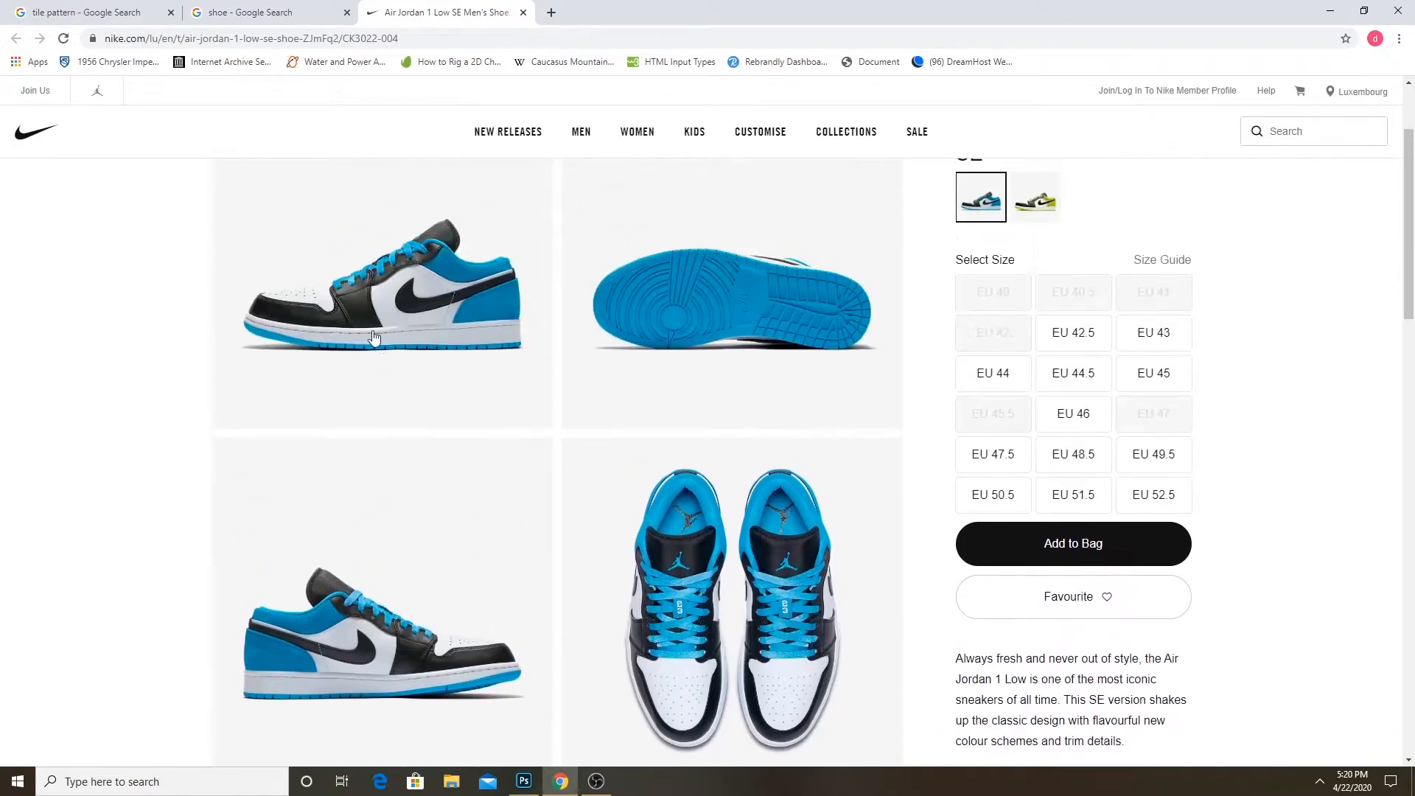
left_click(372, 342)
scroll(575, 494, "down", 3)
right_click(704, 379)
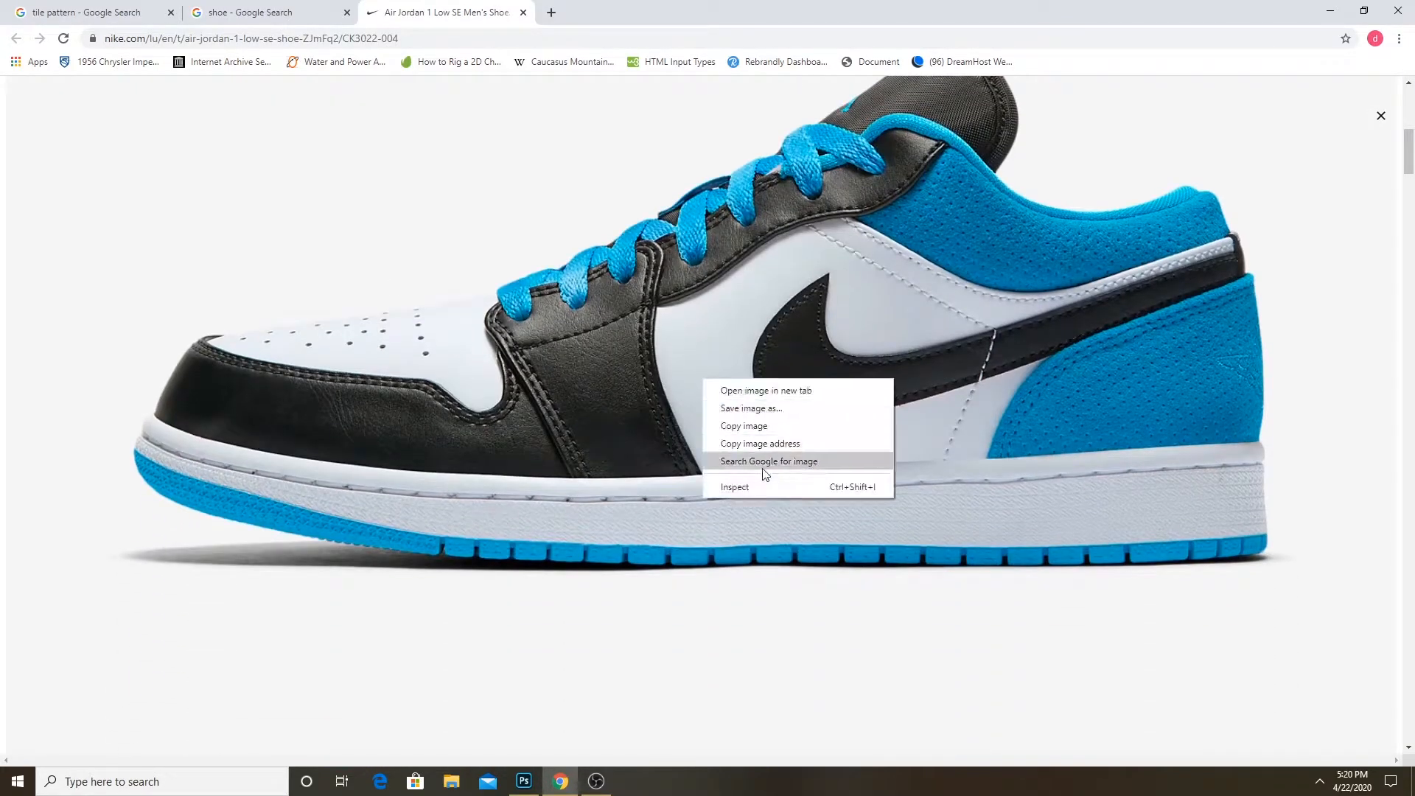
left_click(744, 426)
left_click(524, 781)
key("ctrl+v")
left_click_drag(754, 484, 753, 246)
Select the lower shoe photo's layer and flip it horizontally so the shoe faces left like the upper one
scroll(737, 280, "up", 3)
left_click_drag(726, 562, 700, 596)
left_click(58, 11)
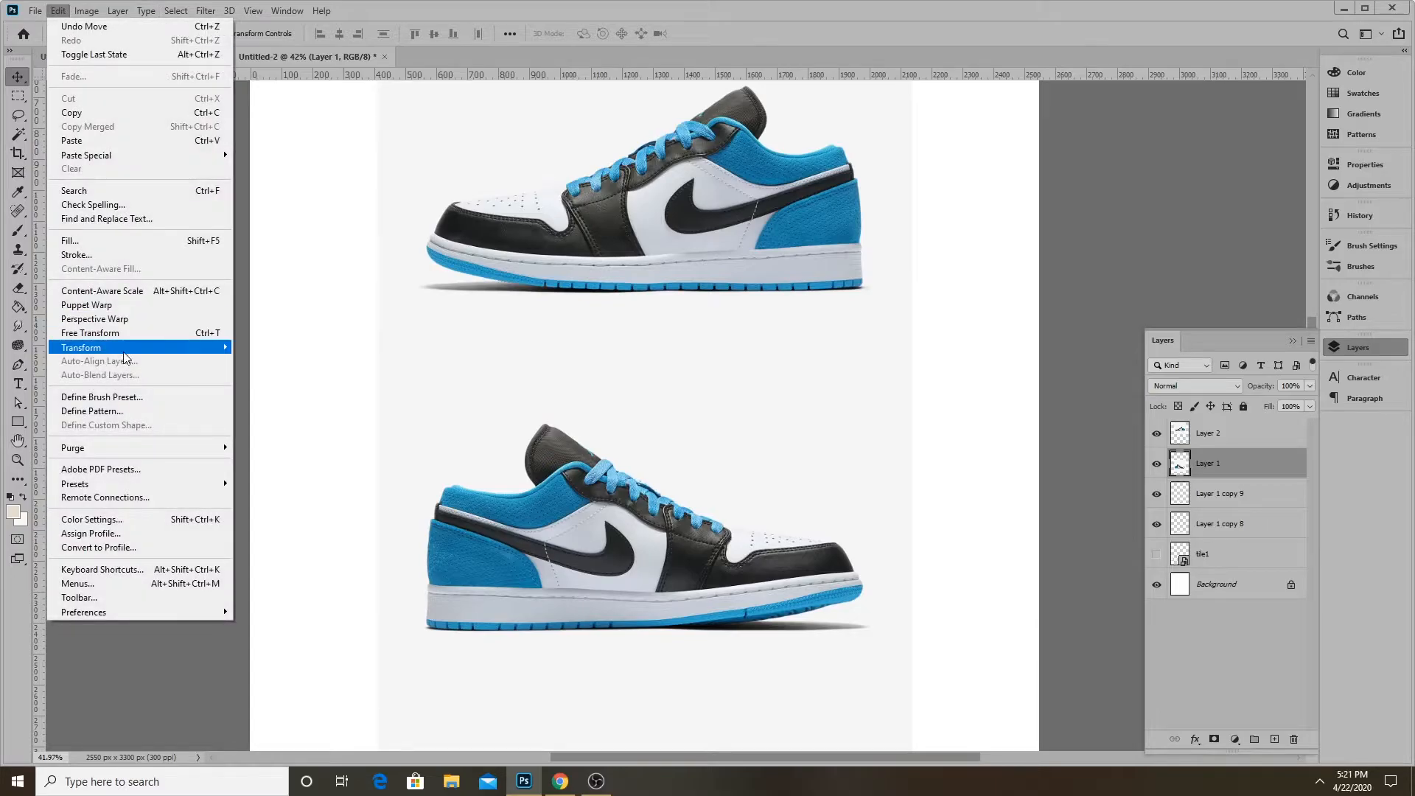
mouse_move(124, 349)
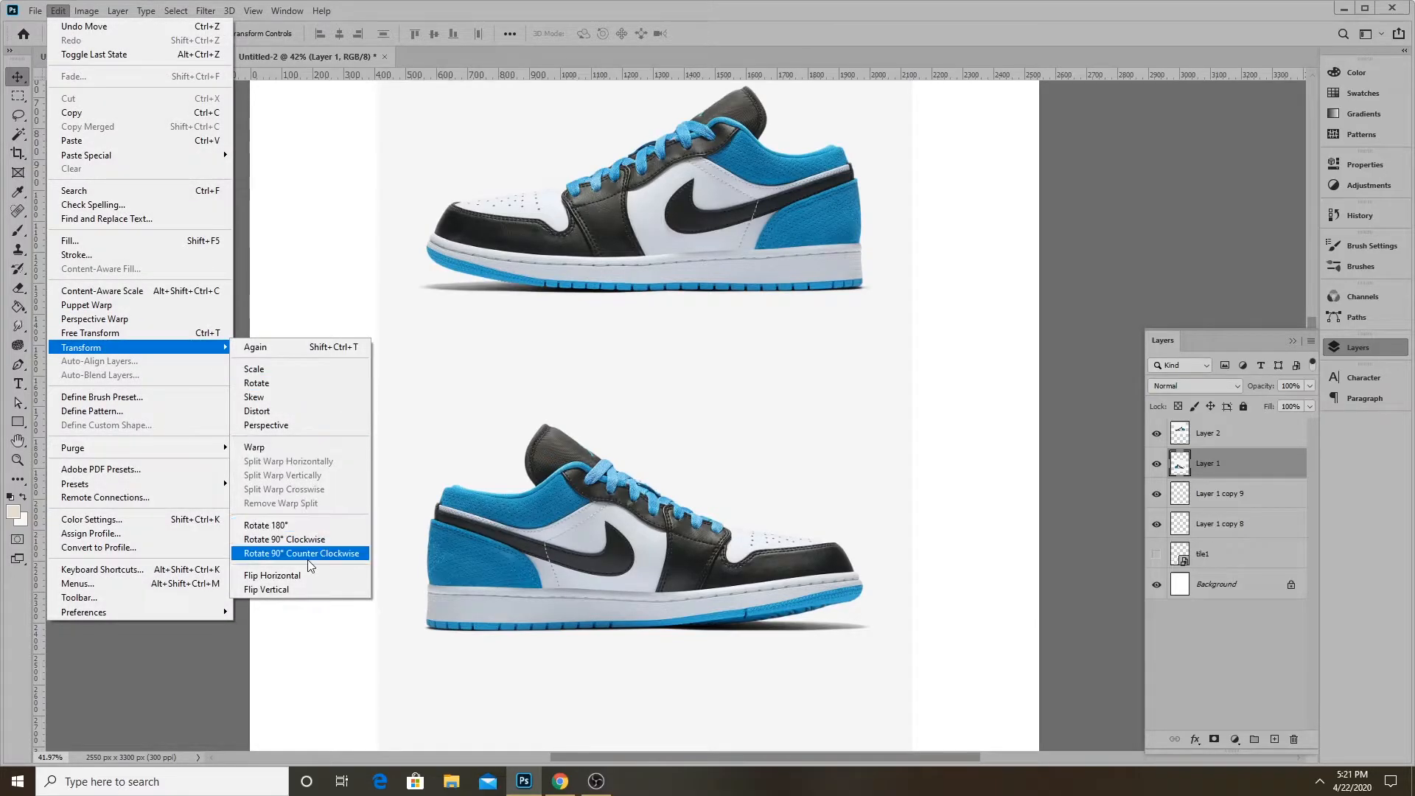
left_click(298, 576)
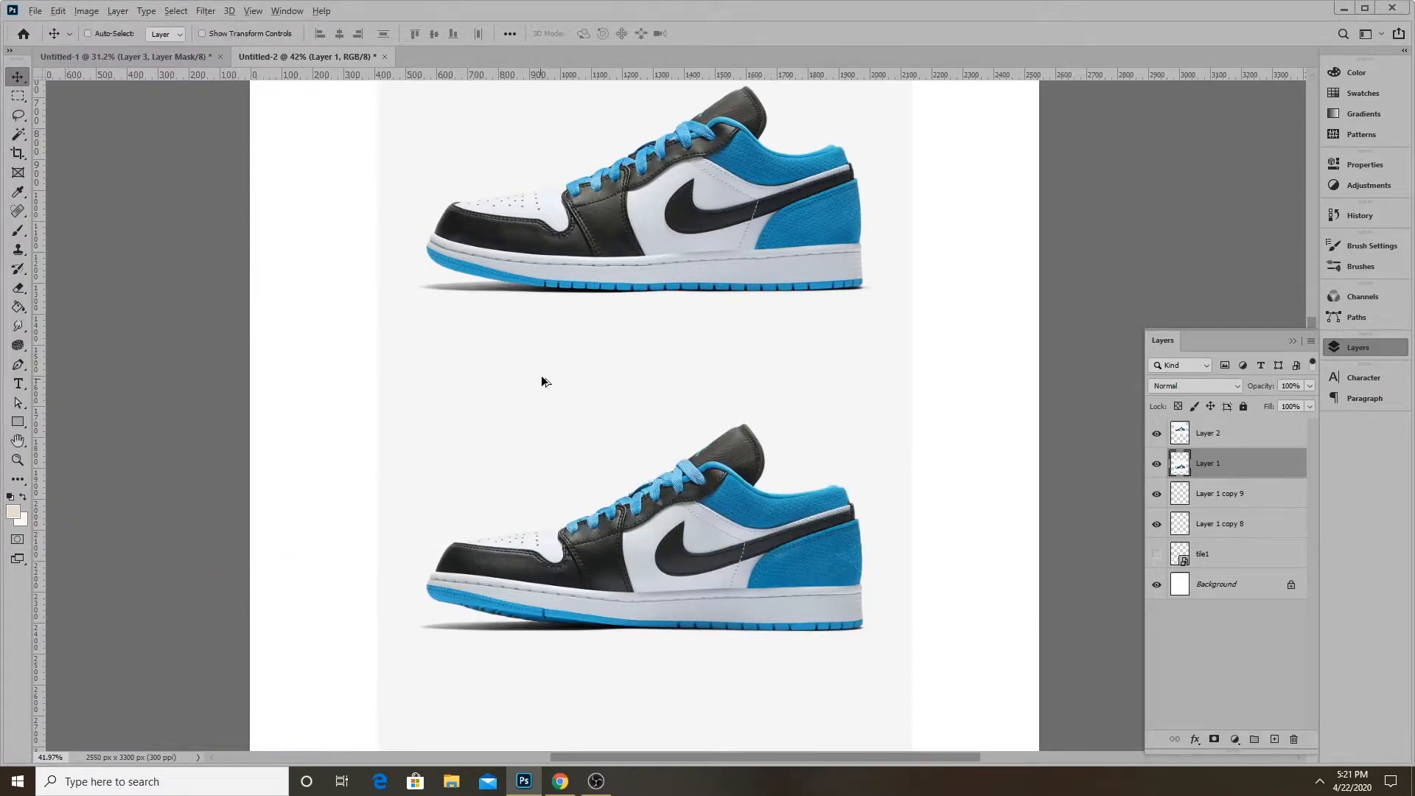
Move the flipped shoe photo down over the tile floor, clear of the upper shoe photo
scroll(542, 383, "down", 4)
scroll(550, 373, "up", 3)
left_click_drag(719, 487, 780, 539)
scroll(621, 413, "down", 4)
scroll(621, 442, "up", 6)
scroll(717, 579, "down", 4)
scroll(742, 546, "up", 3)
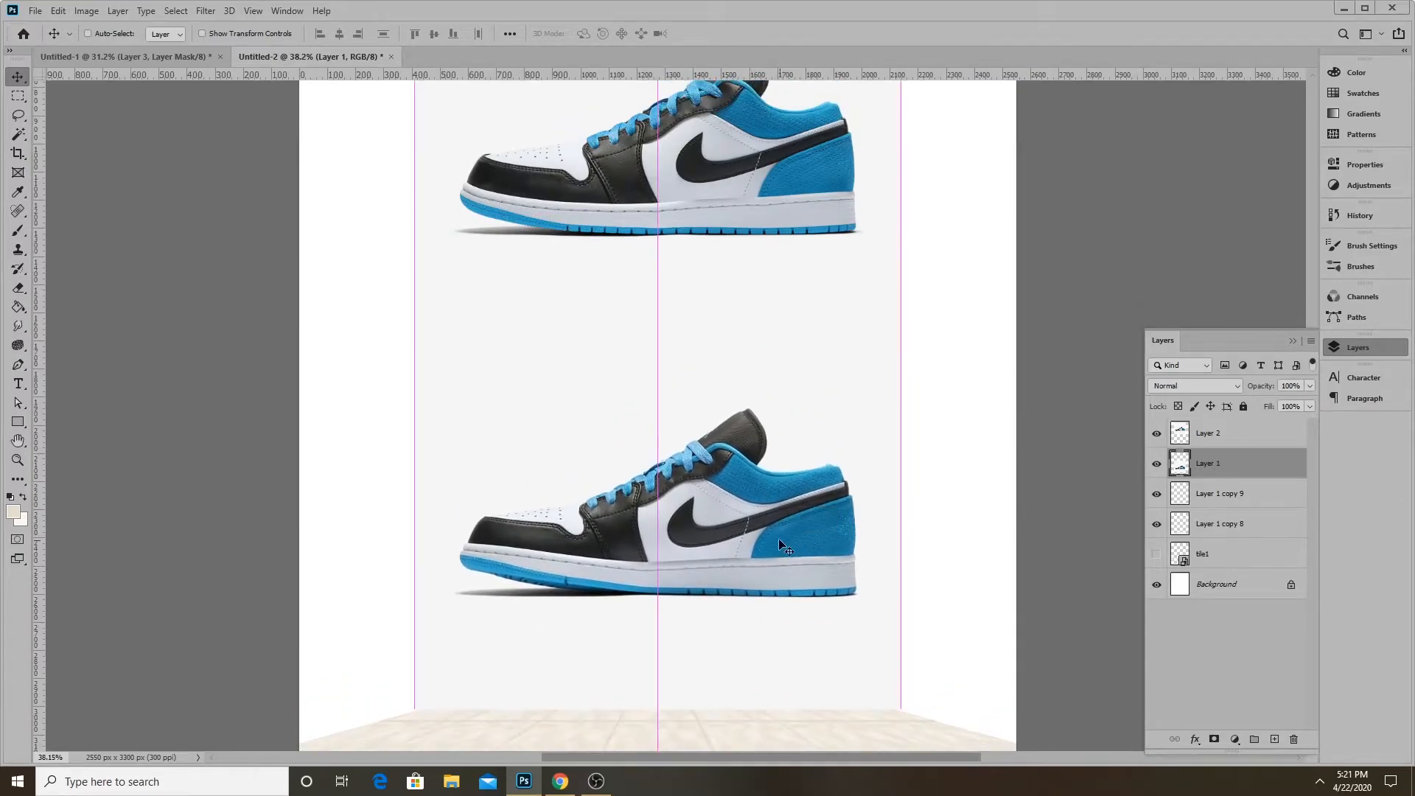
scroll(745, 594, "up", 5)
scroll(621, 317, "down", 2)
left_click_drag(712, 416, 715, 518)
left_click_drag(600, 369, 589, 442)
Try selecting the grey background around the lower shoe with the Magic Wand at tolerance 20
right_click(20, 134)
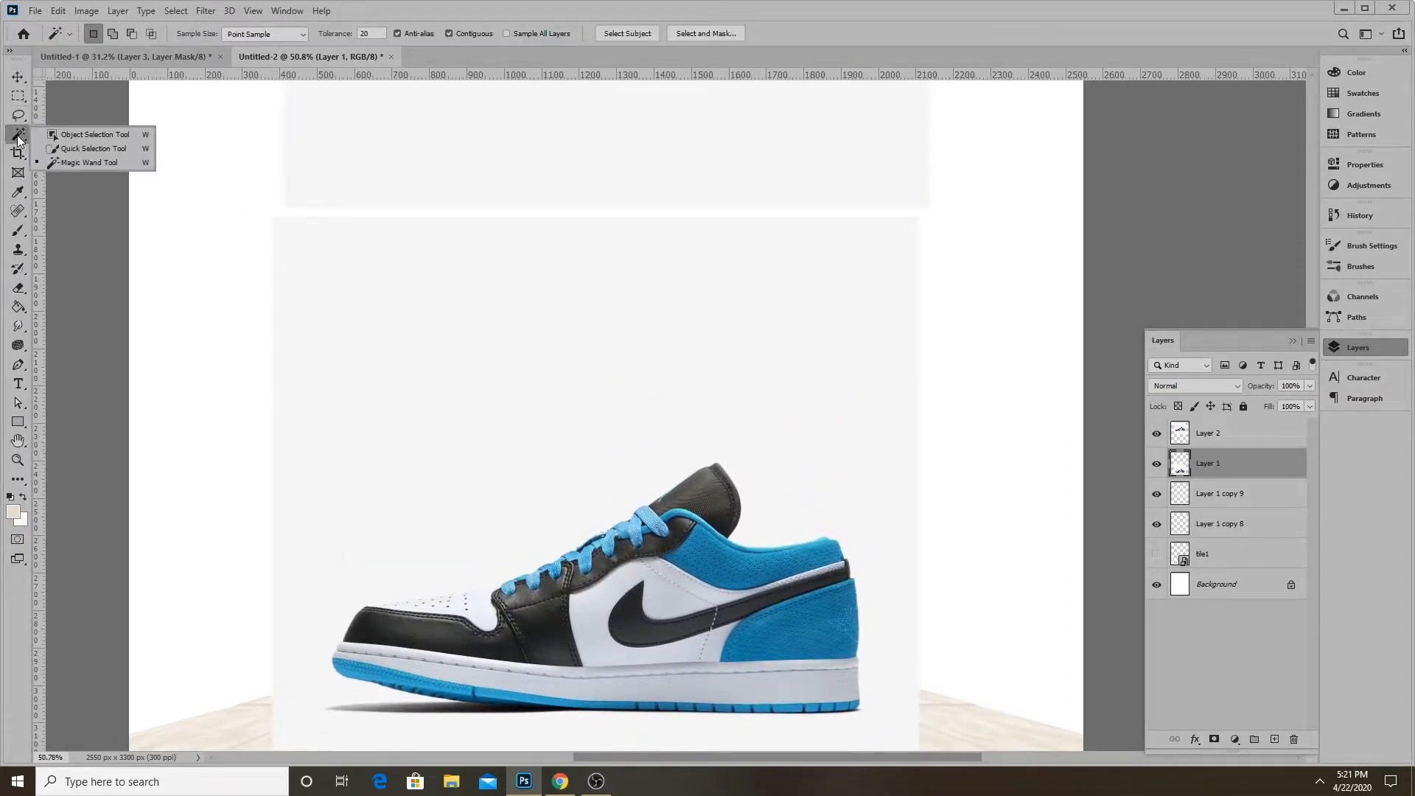
left_click(70, 164)
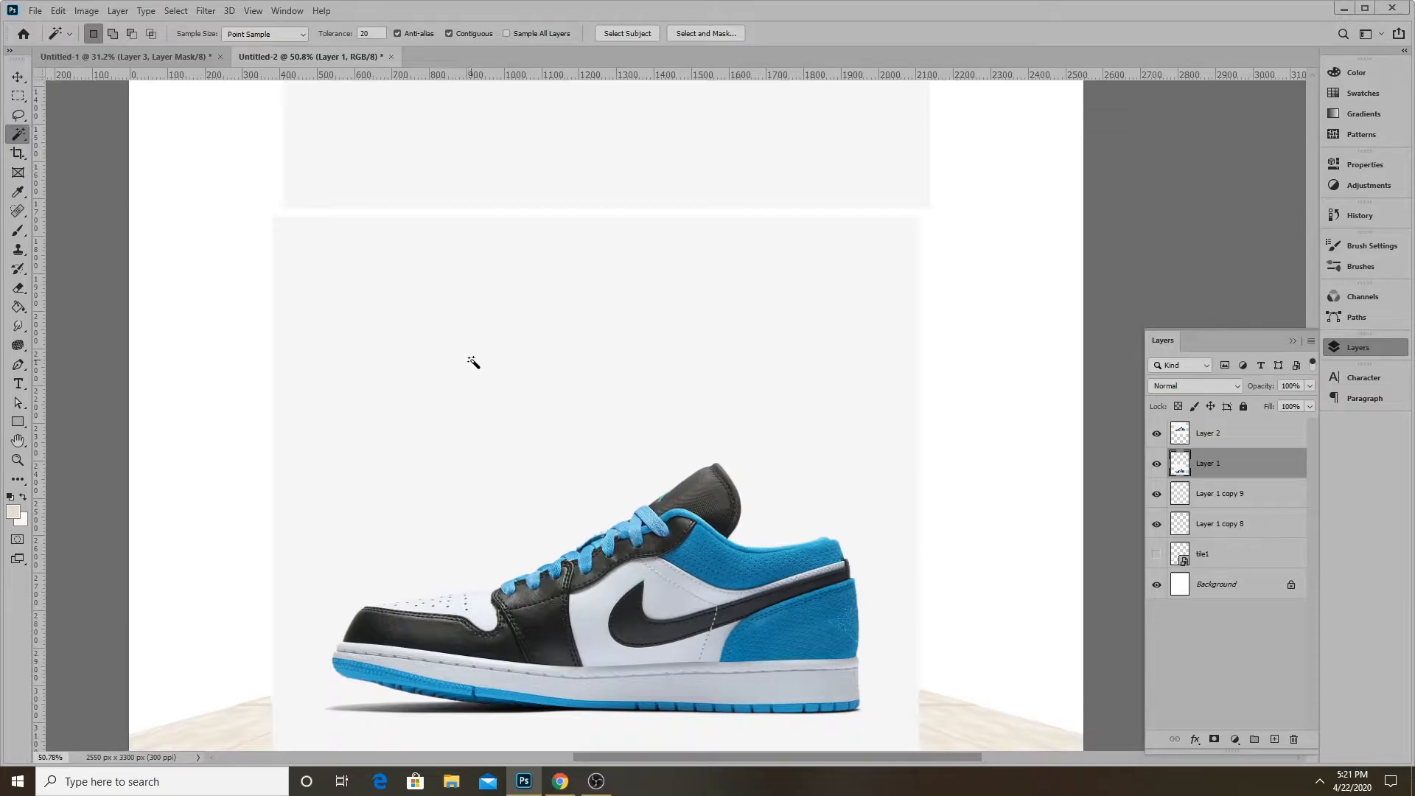
left_click(591, 402)
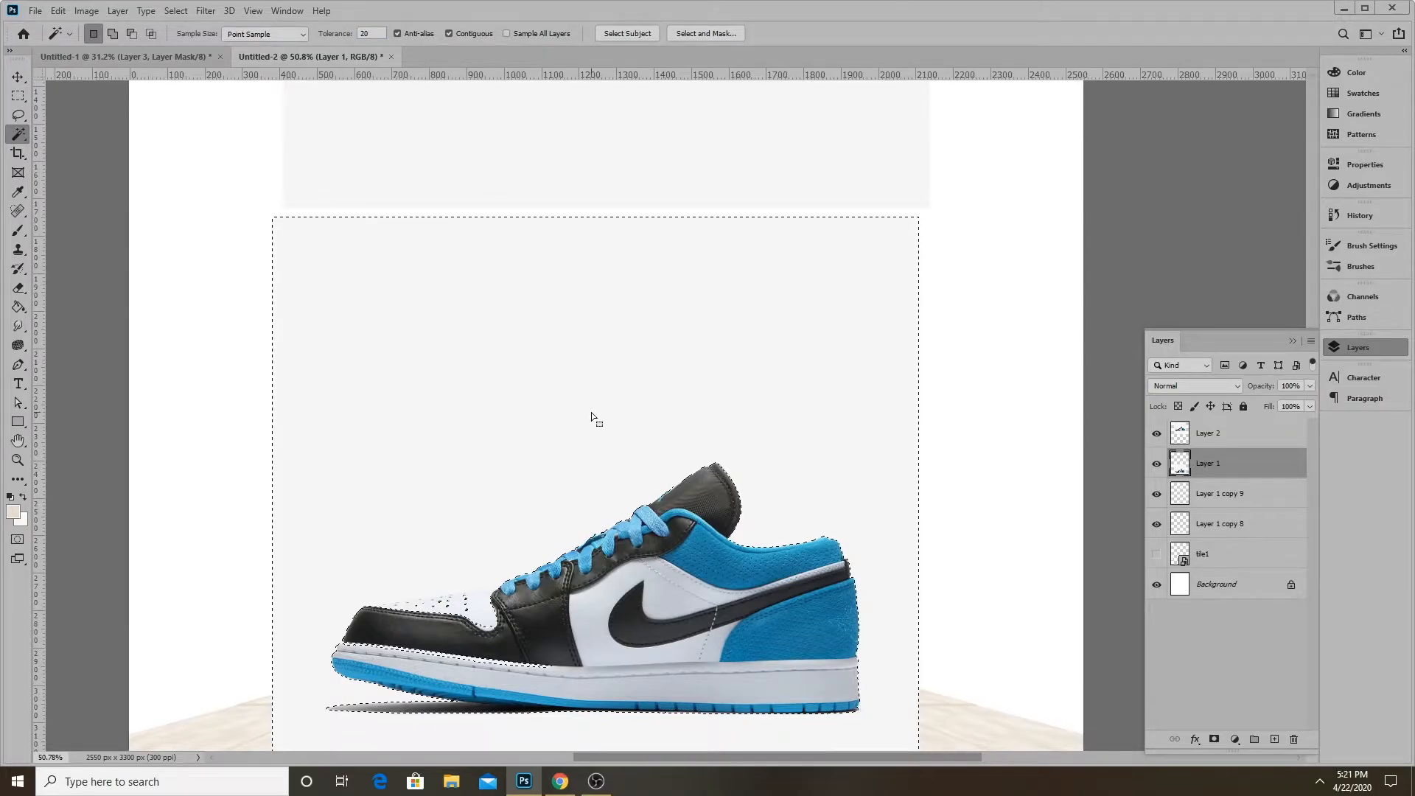
scroll(523, 384, "down", 3)
scroll(472, 493, "up", 3)
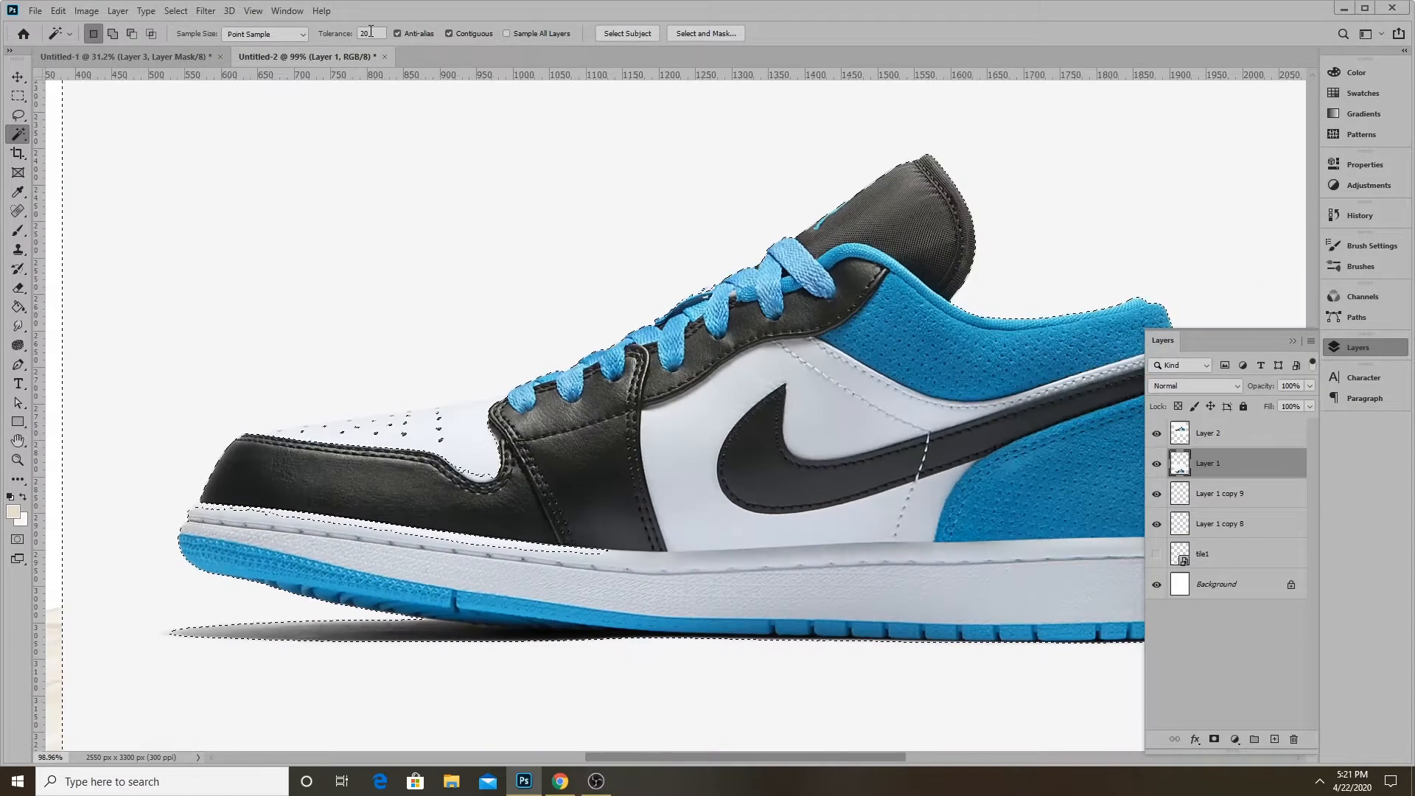
Set the Magic Wand tolerance to 5 and reselect the grey background around the lower shoe
type("5")
left_click(373, 207)
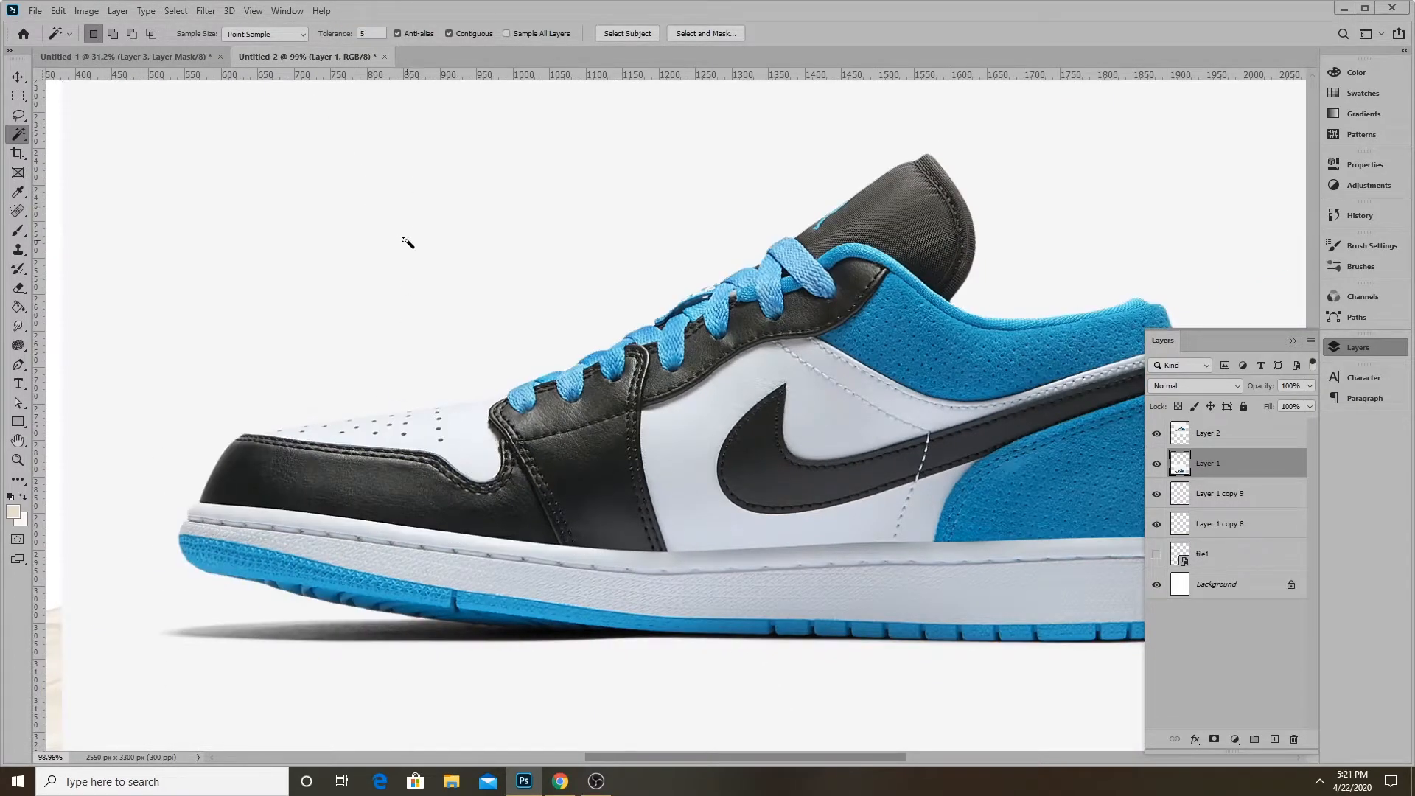
scroll(368, 258, "down", 2)
scroll(368, 313, "up", 1)
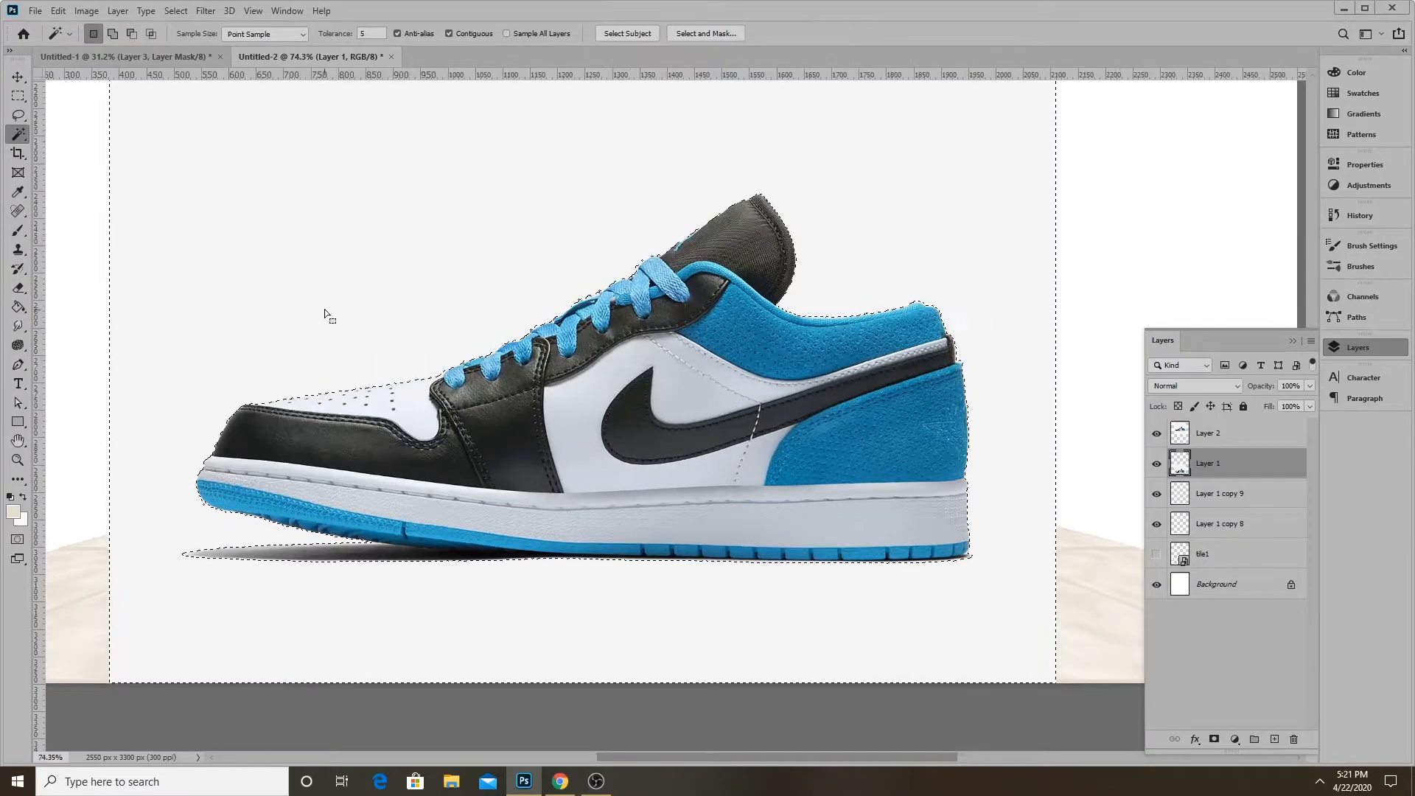
scroll(442, 383, "down", 2)
scroll(505, 376, "up", 1)
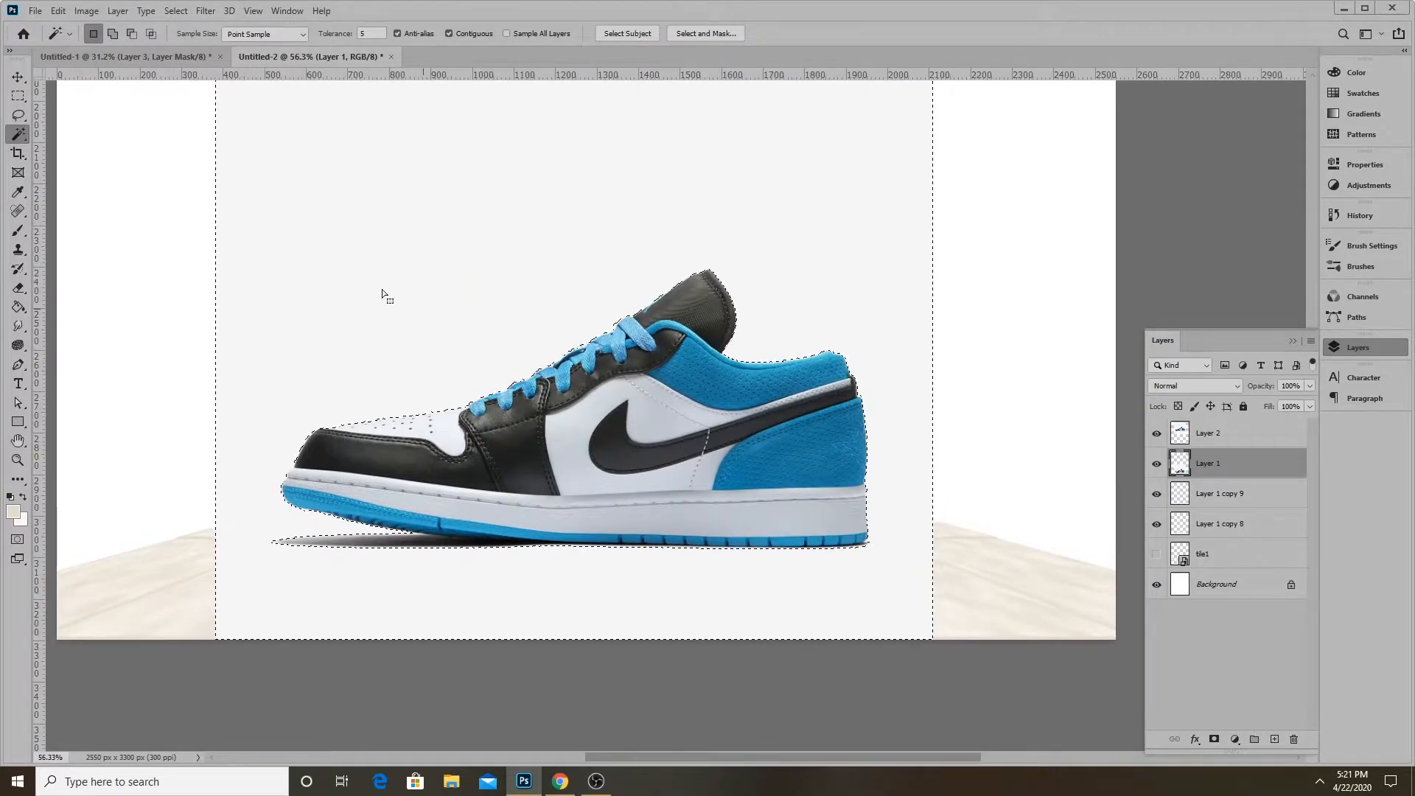
Clean up the background selection's edge around the shoe's uppermost lace loop by adding and subtracting areas with the Lasso tool
key("l")
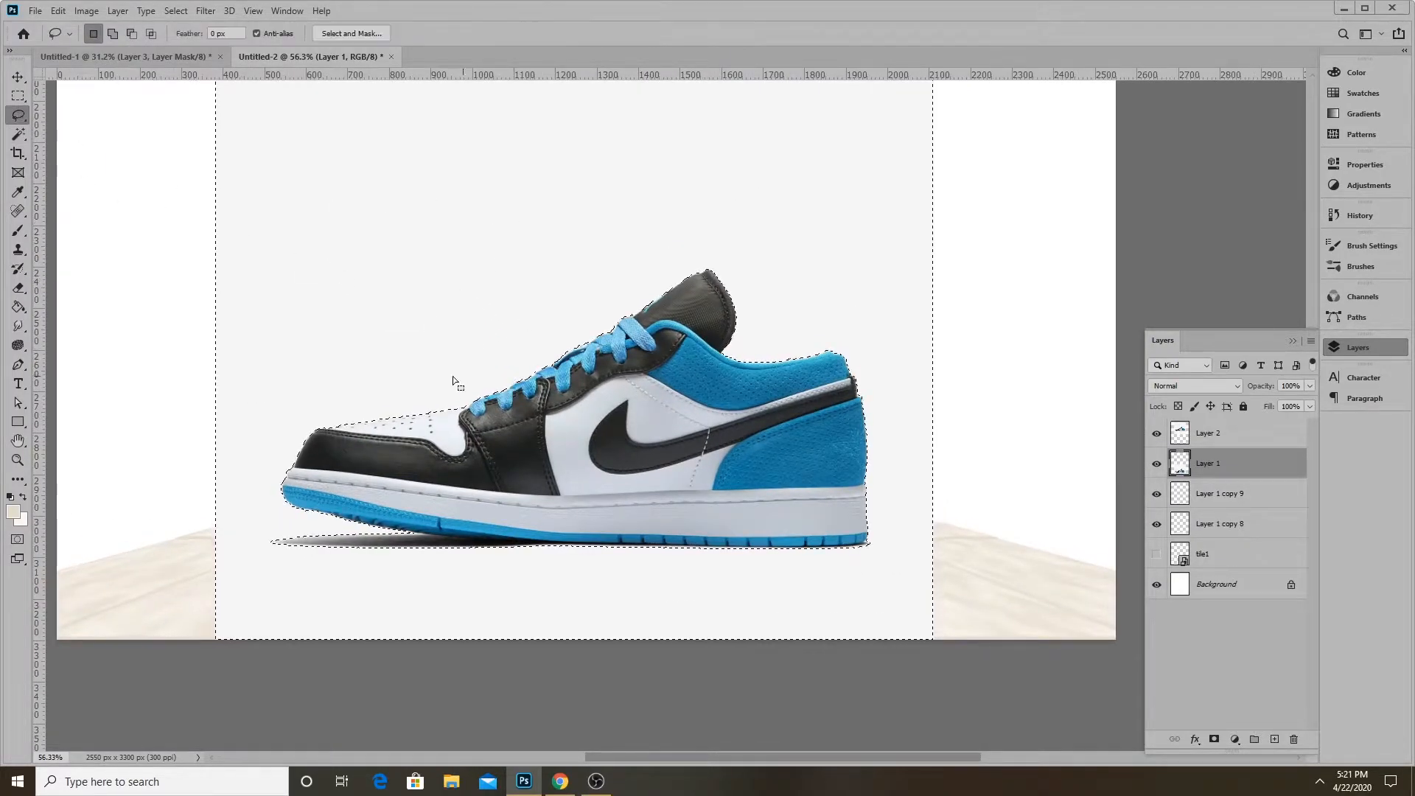
right_click(22, 116)
left_click(72, 116)
scroll(447, 420, "up", 14)
scroll(681, 428, "down", 9)
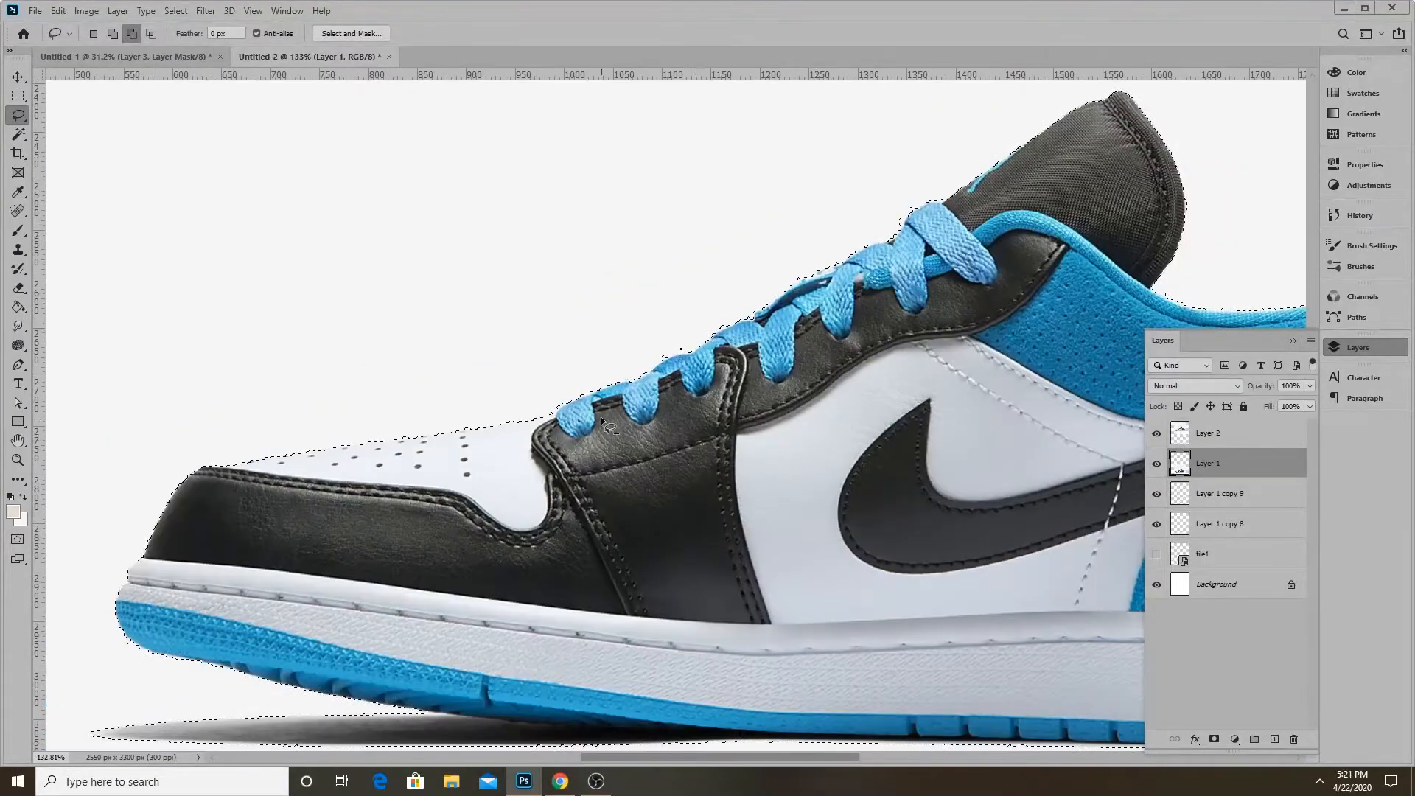
scroll(678, 426, "up", 15)
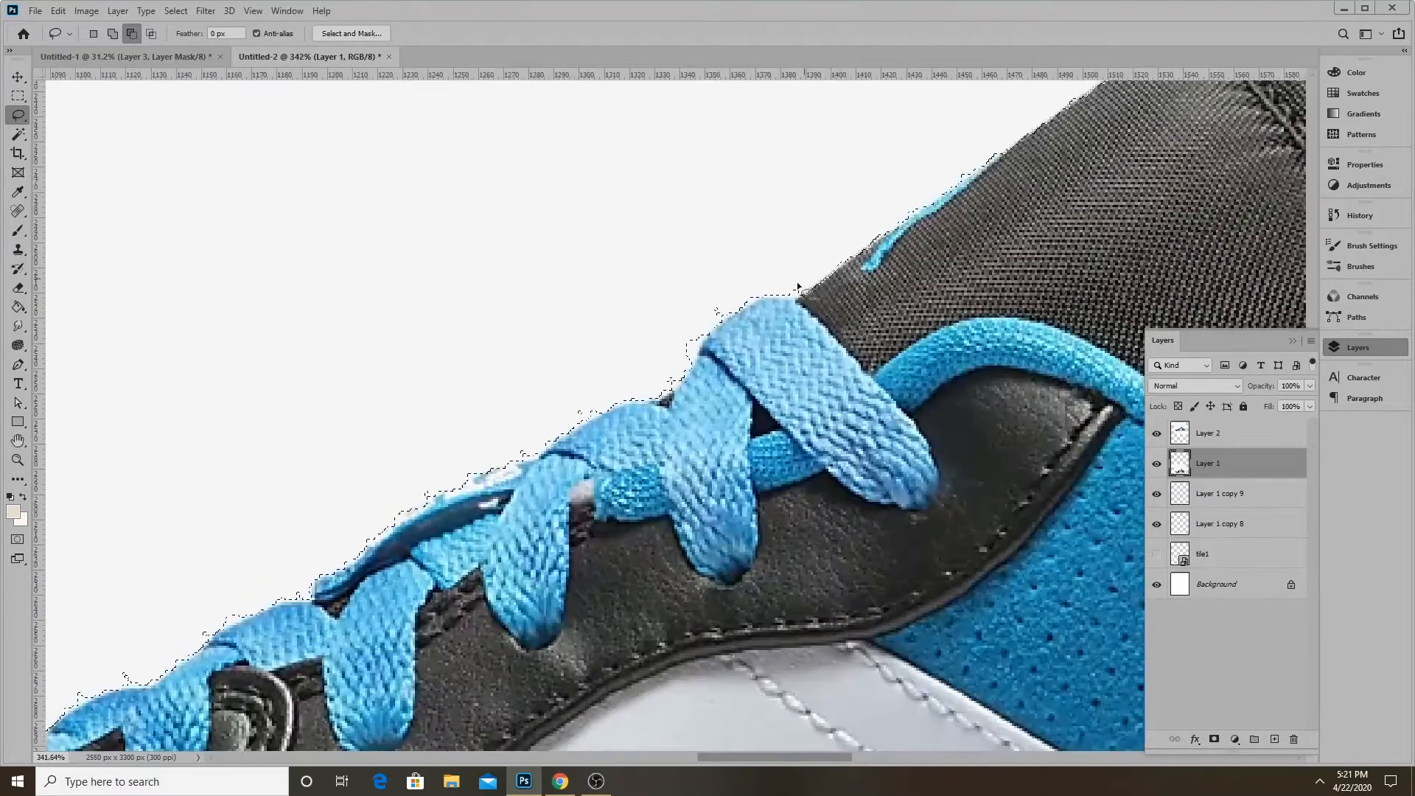
scroll(702, 361, "up", 4)
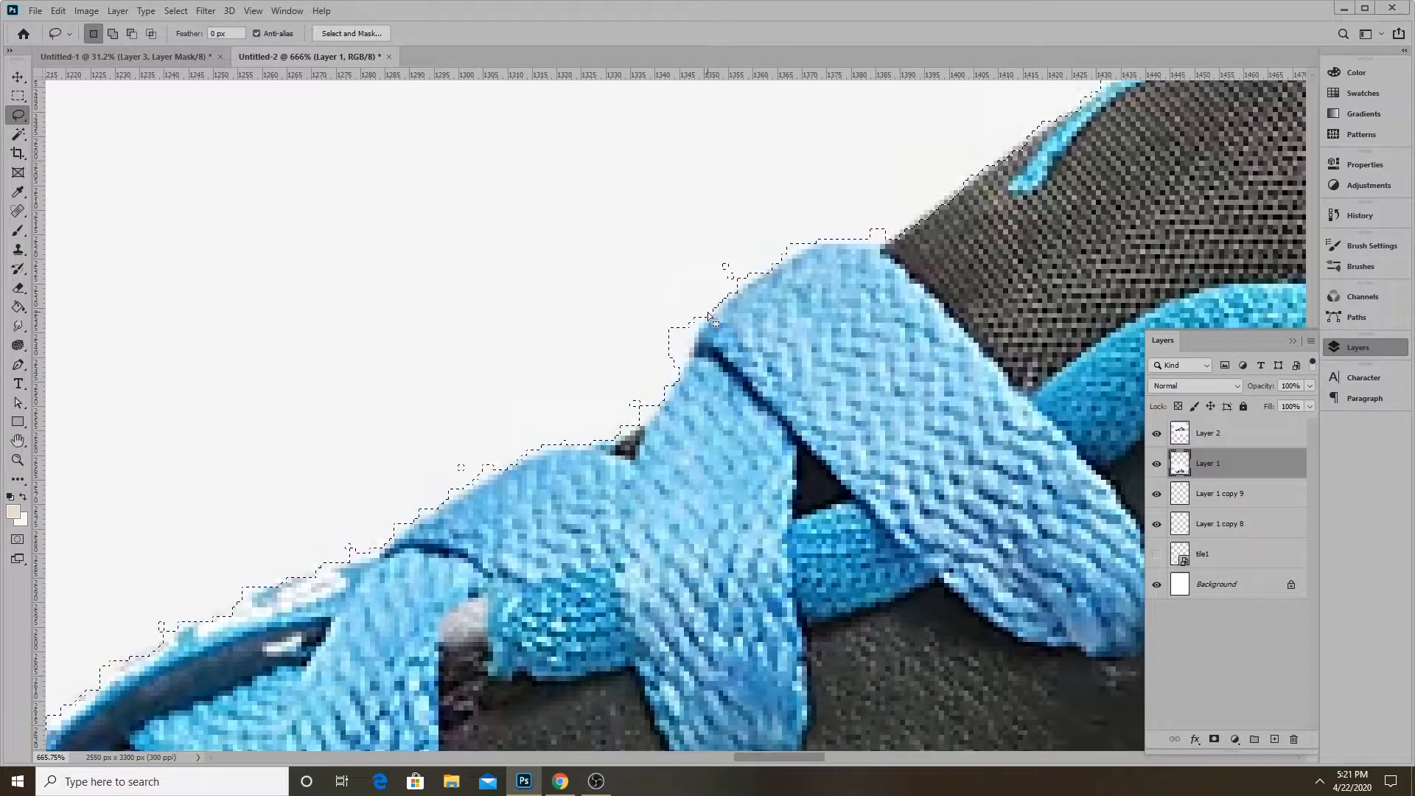
key("shift")
left_click_drag(670, 384, 732, 268)
left_click_drag(840, 236, 842, 238)
key("alt")
left_click_drag(733, 291, 793, 262)
mouse_move(732, 337)
left_mouse_down()
mouse_move(723, 296)
mouse_move(793, 254)
mouse_move(898, 223)
mouse_move(833, 247)
left_mouse_up()
key("shift")
left_click_drag(733, 251, 725, 283)
key("alt")
left_click_drag(848, 251, 849, 252)
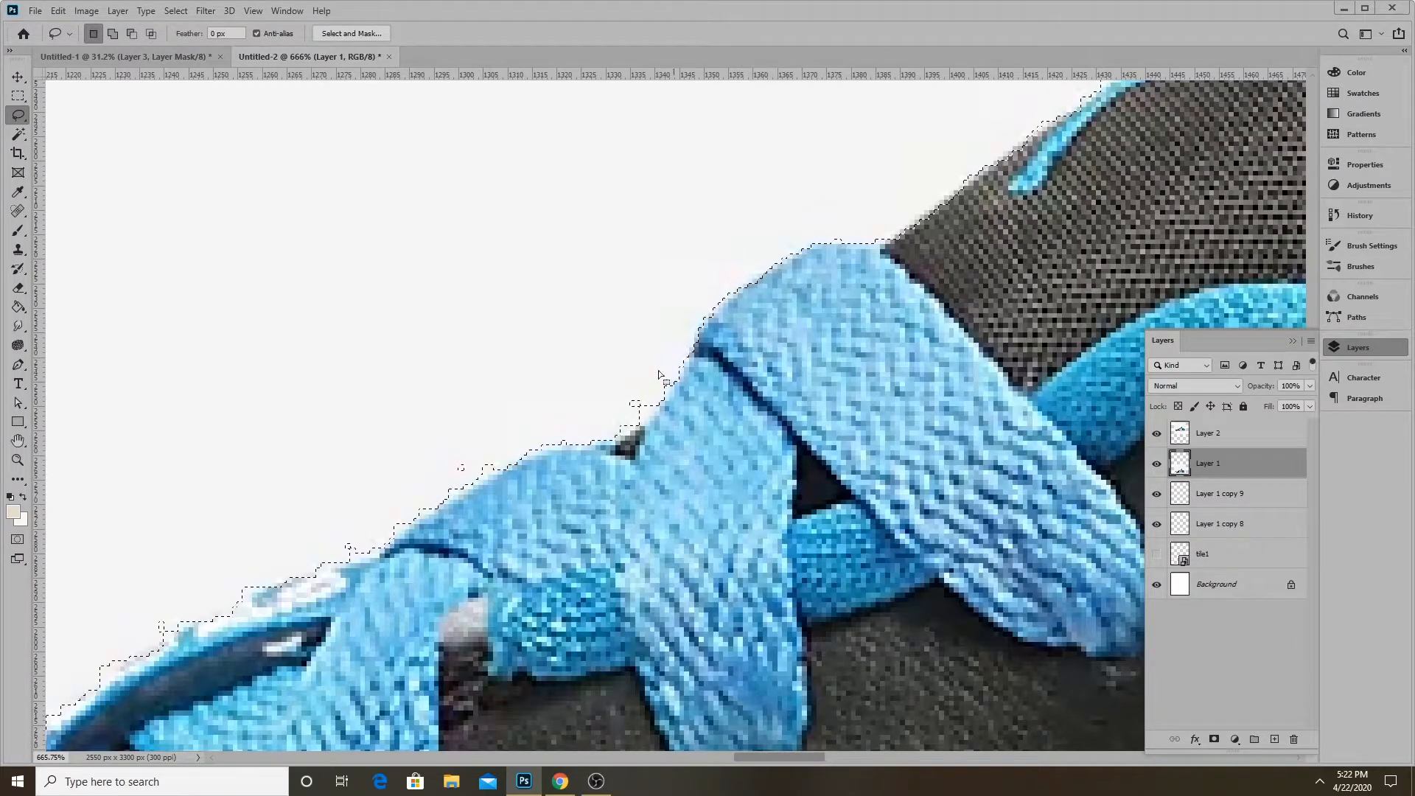
Refine the background selection's edge along the middle laces and the pale tongue edge with the Lasso tool
left_click_drag(621, 433, 623, 436)
left_click_drag(508, 466, 448, 495)
scroll(649, 339, "down", 3)
scroll(744, 320, "up", 4)
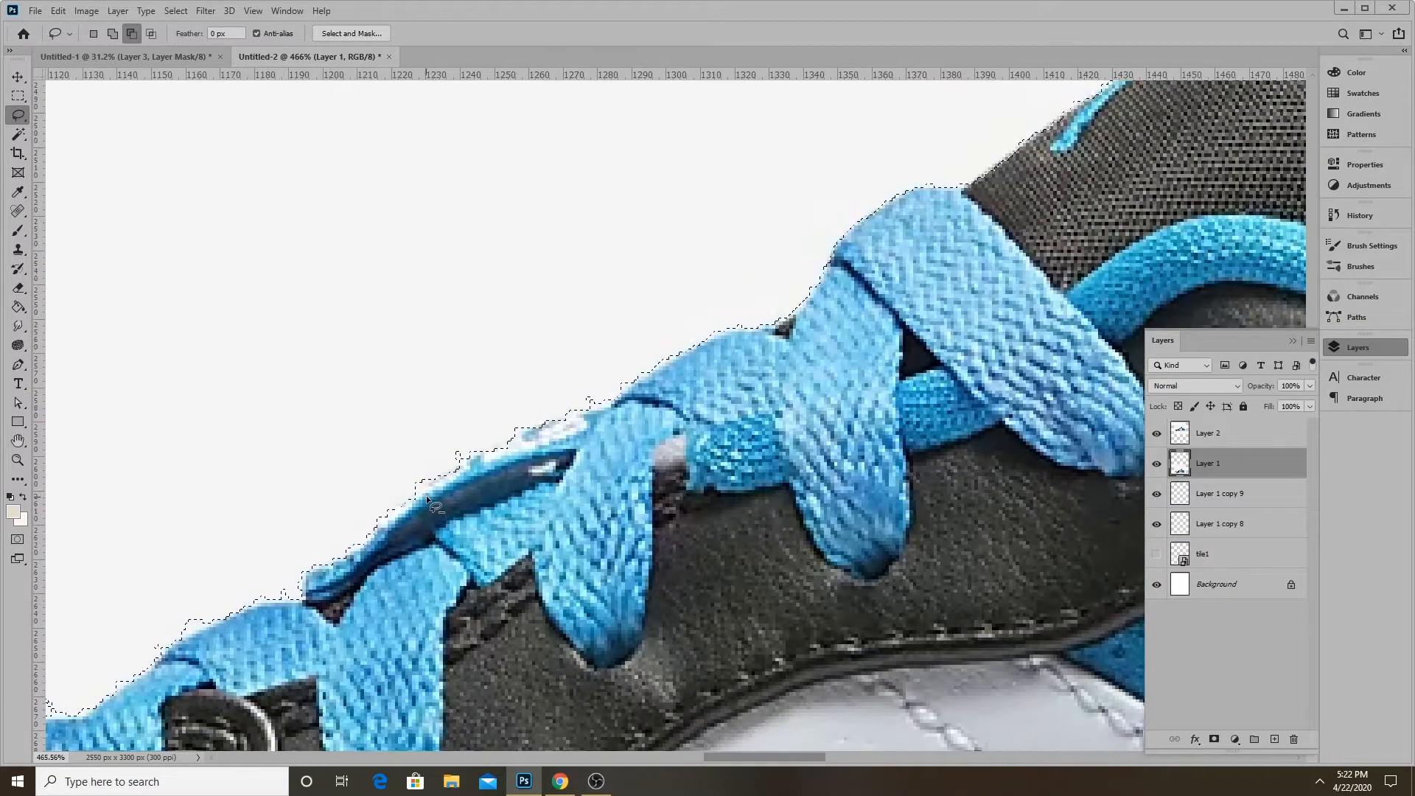
mouse_move(744, 325)
left_mouse_down()
mouse_move(706, 346)
mouse_move(726, 327)
left_mouse_up()
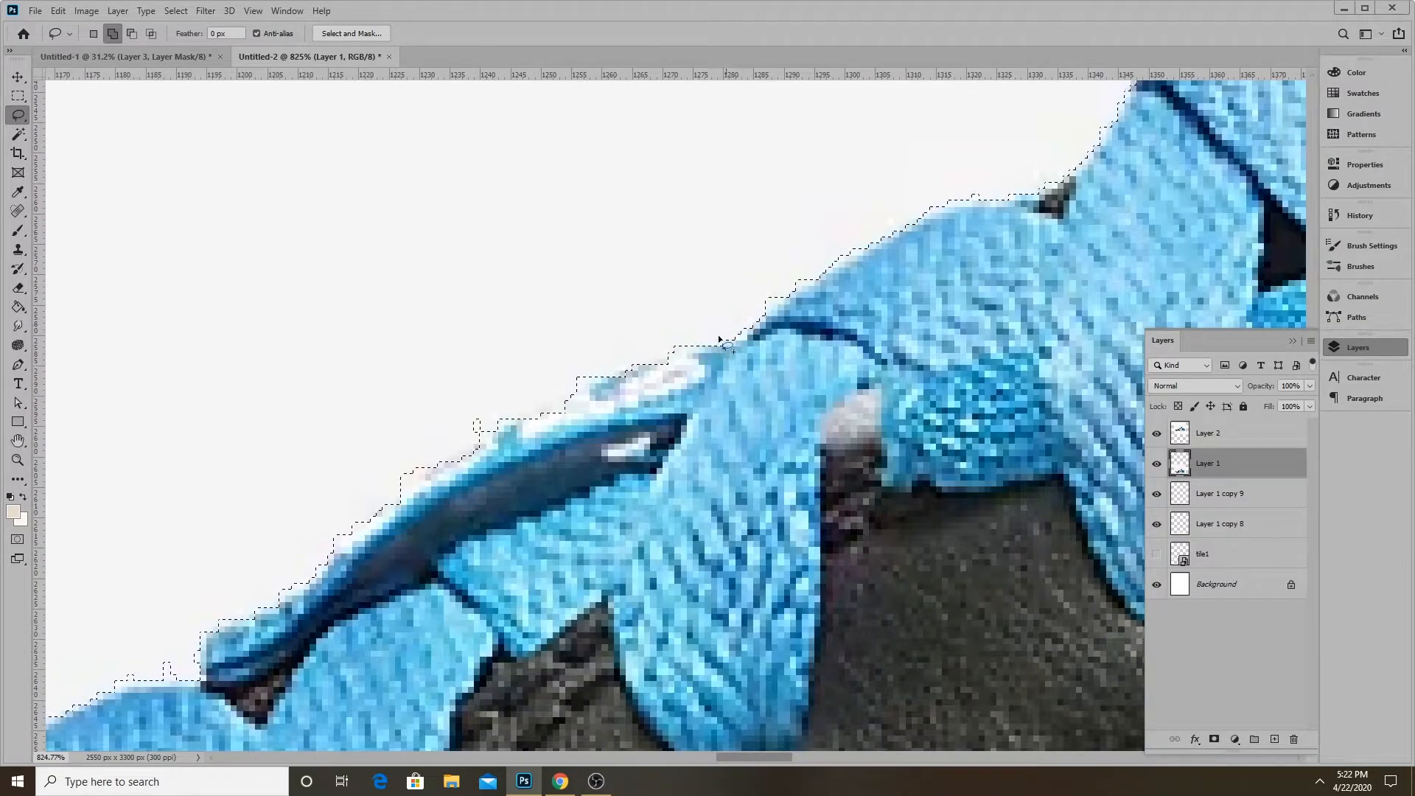
left_click_drag(572, 337, 508, 387)
scroll(516, 390, "down", 3)
scroll(588, 356, "up", 3)
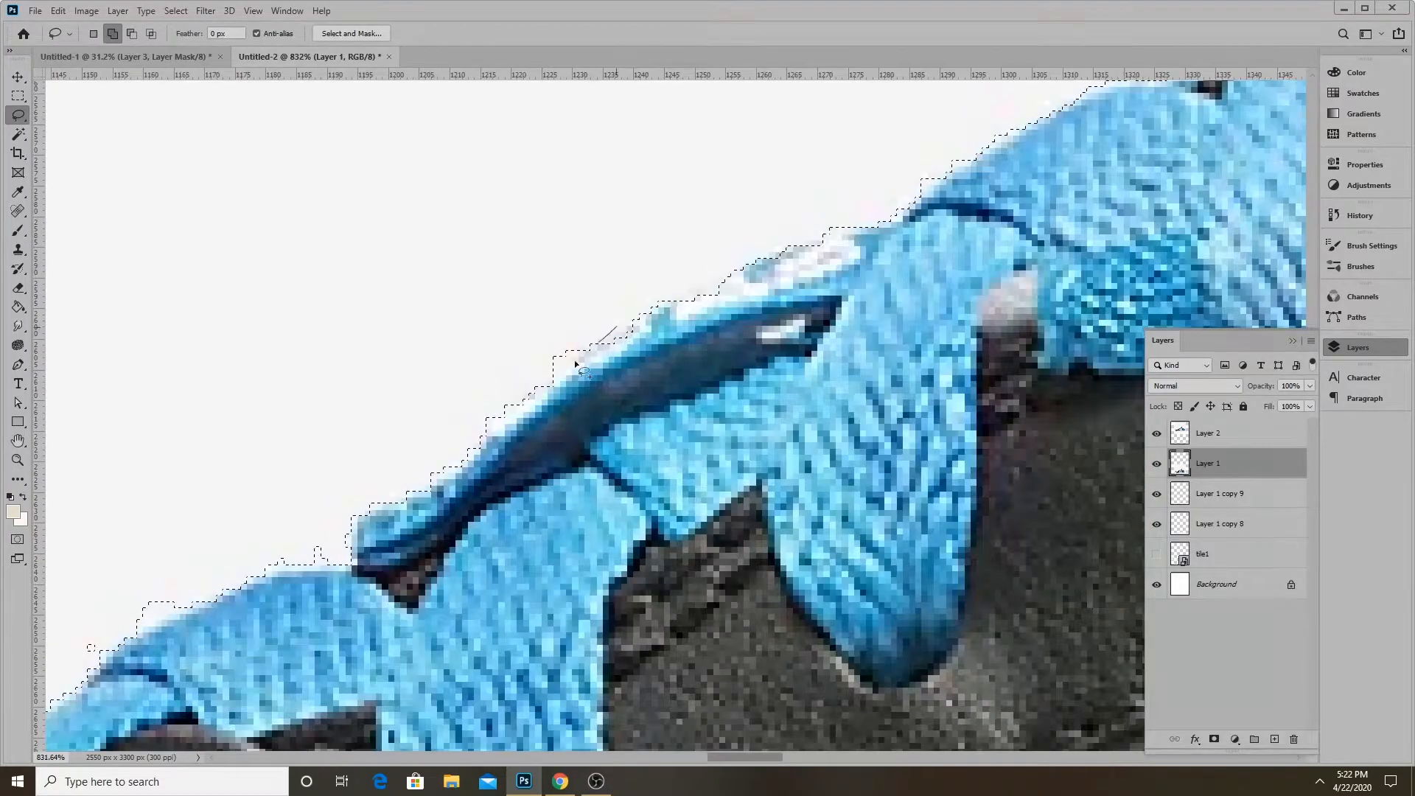
Smooth the background selection along the lower end of the tongue edge and the lace just below it using the Lasso
left_click_drag(588, 286, 623, 313)
scroll(744, 243, "down", 3)
scroll(514, 367, "up", 1)
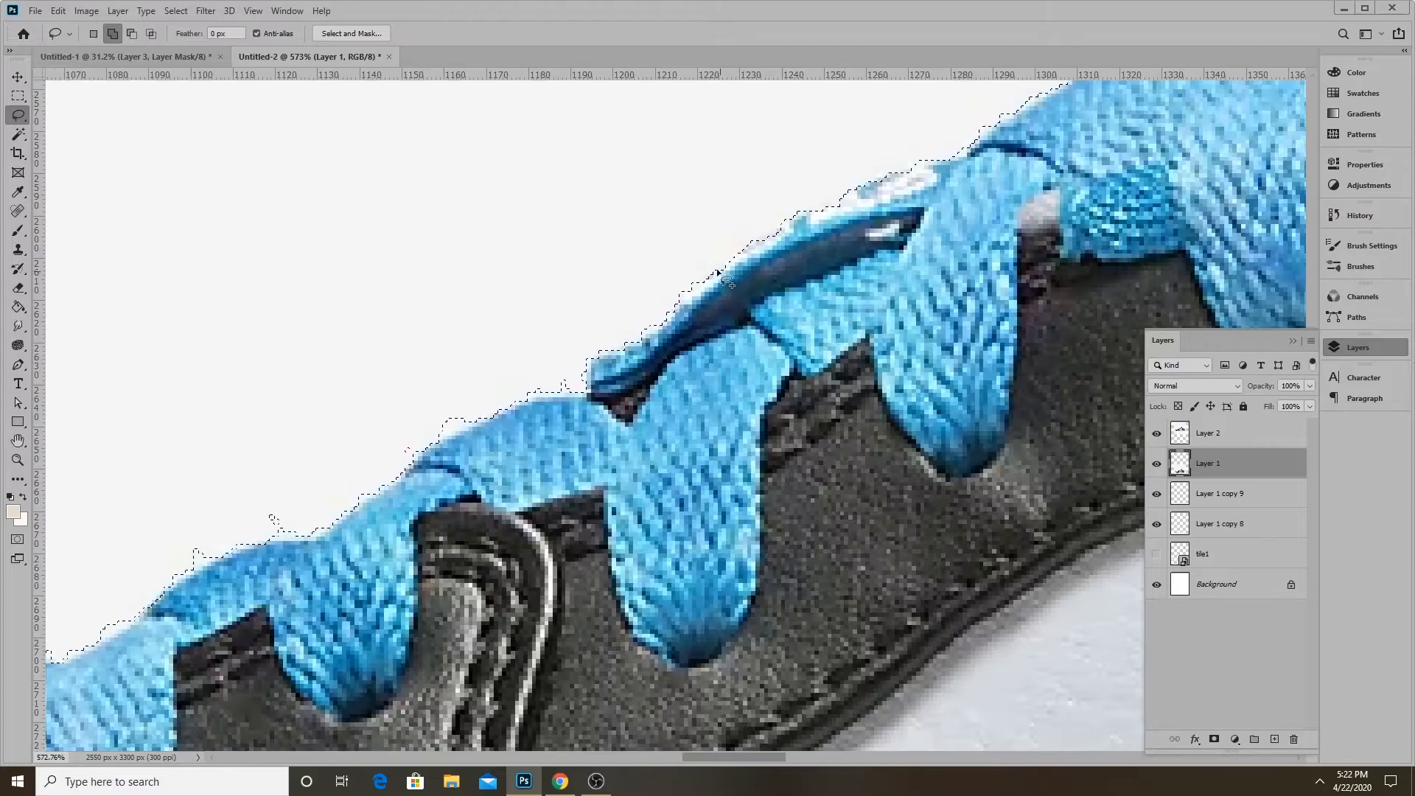
scroll(713, 270, "up", 3)
mouse_move(726, 253)
left_mouse_down()
mouse_move(667, 315)
mouse_move(696, 243)
left_mouse_up()
scroll(736, 221, "down", 4)
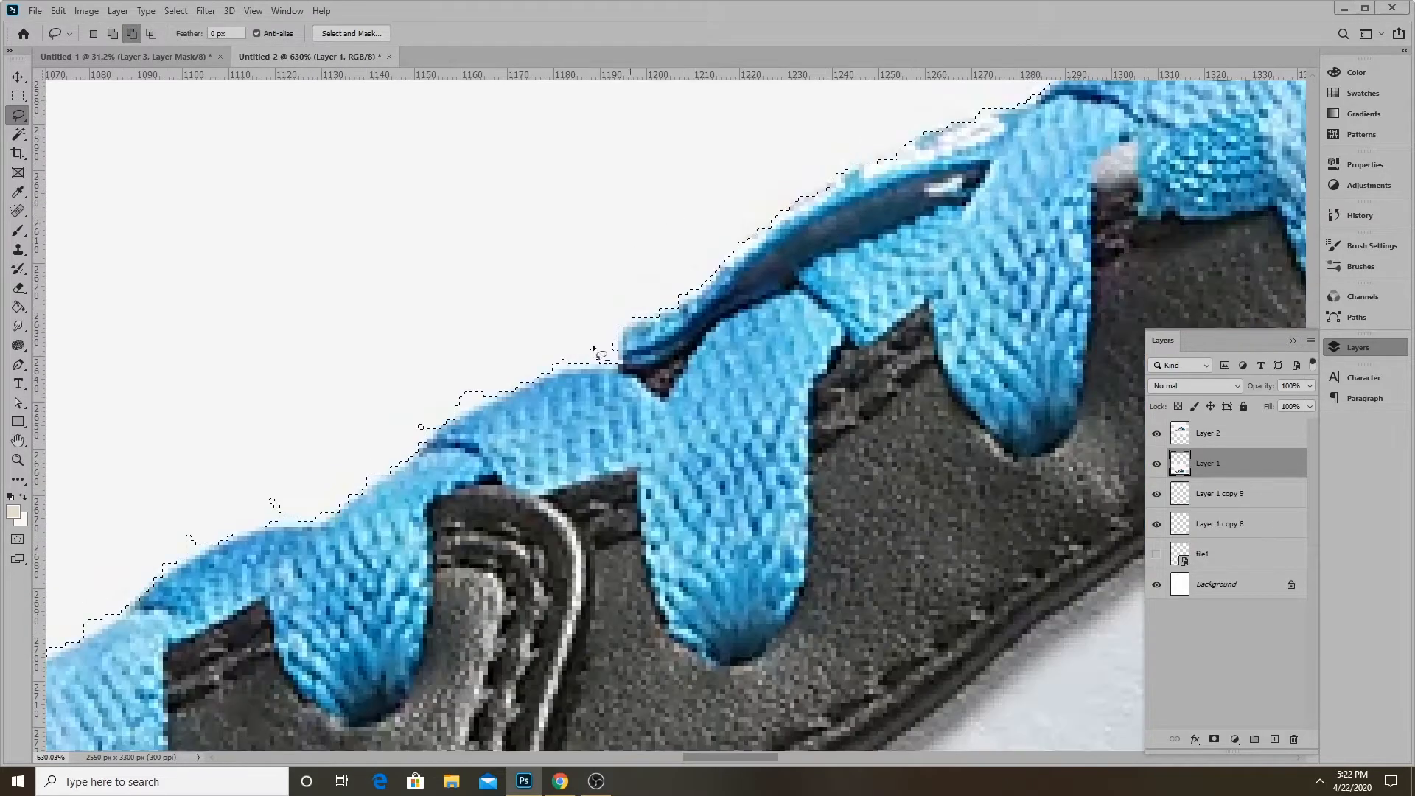
scroll(589, 317, "up", 4)
left_click_drag(609, 368, 610, 367)
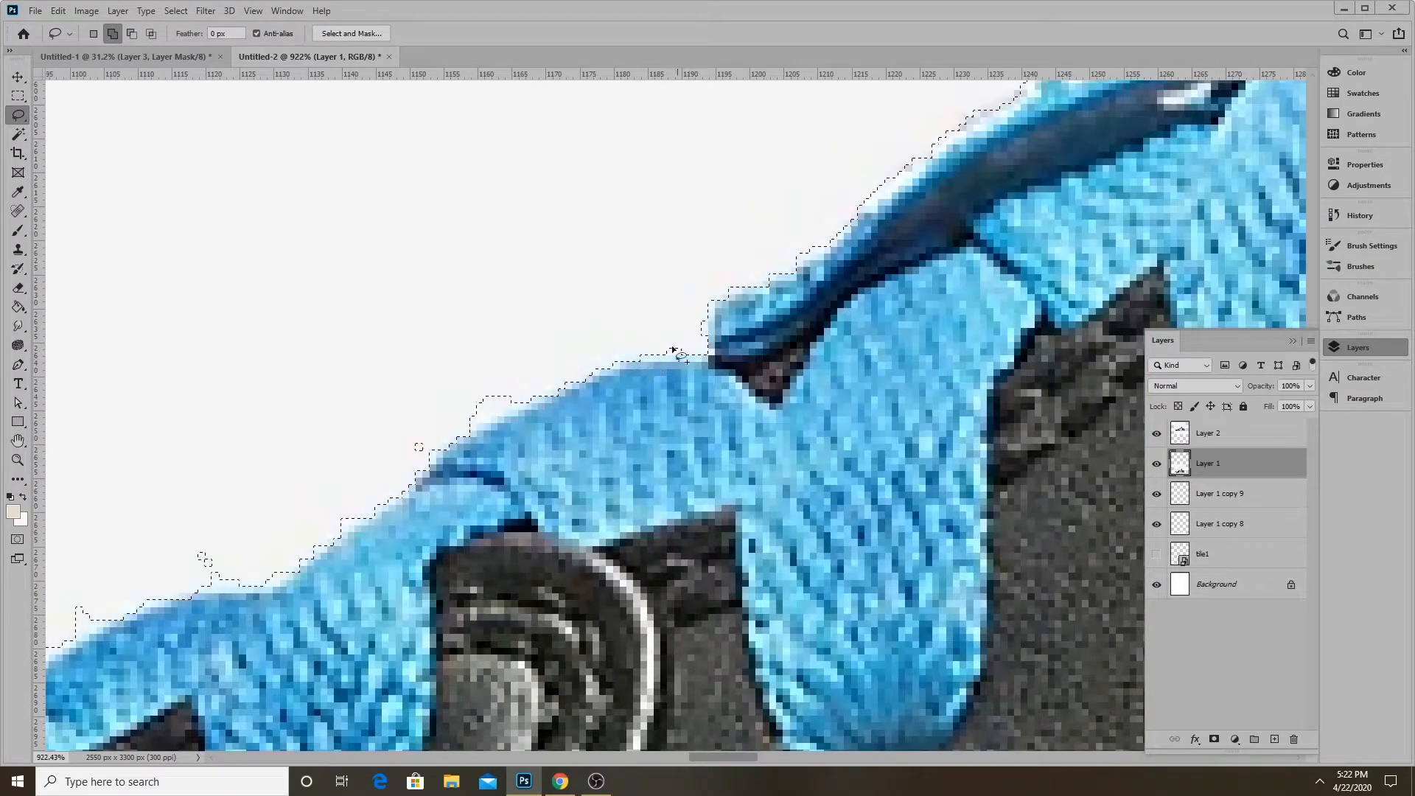
left_click_drag(418, 410, 420, 410)
scroll(688, 253, "down", 3)
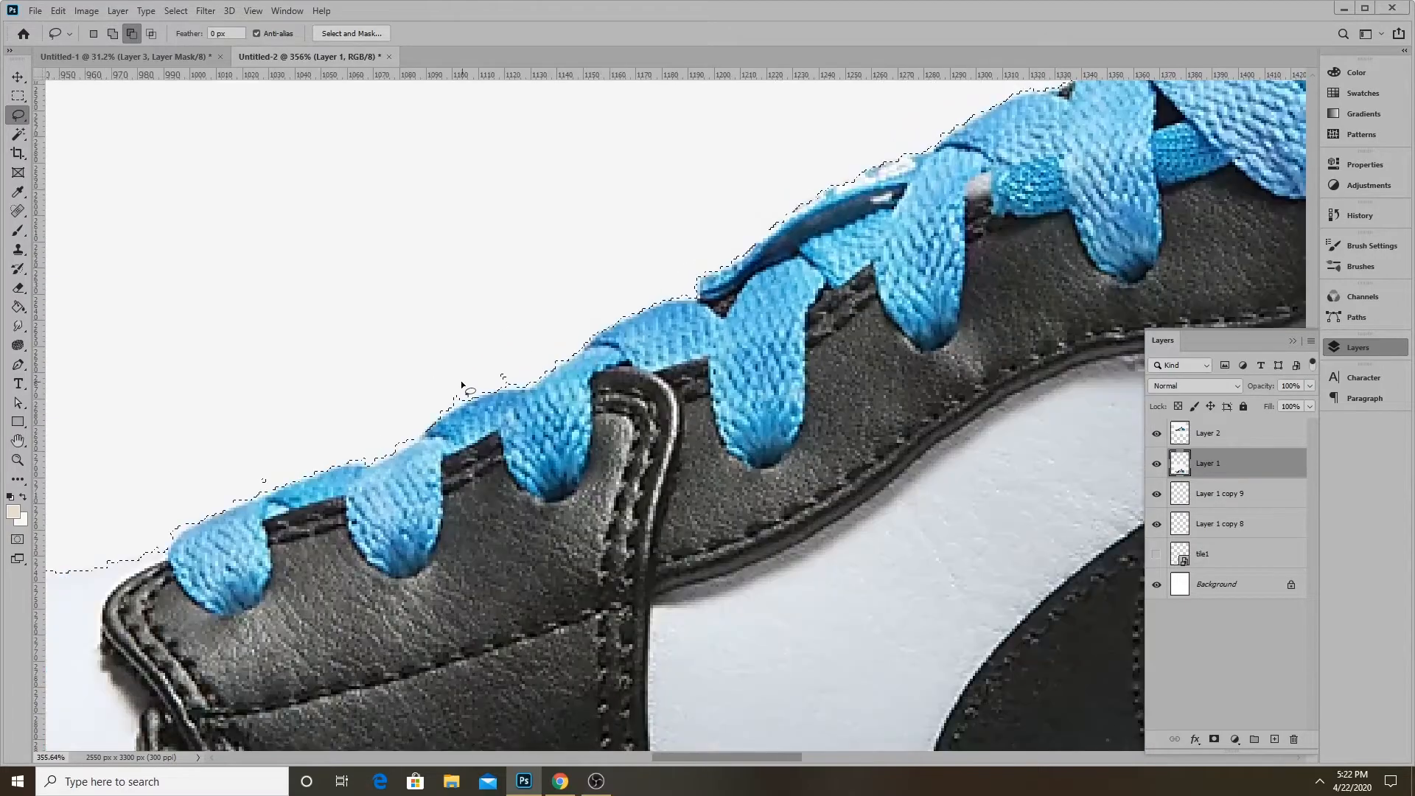
Remove the stray spikes and unselected specks from the background selection above the lower lace loops with the Lasso
scroll(575, 369, "up", 3)
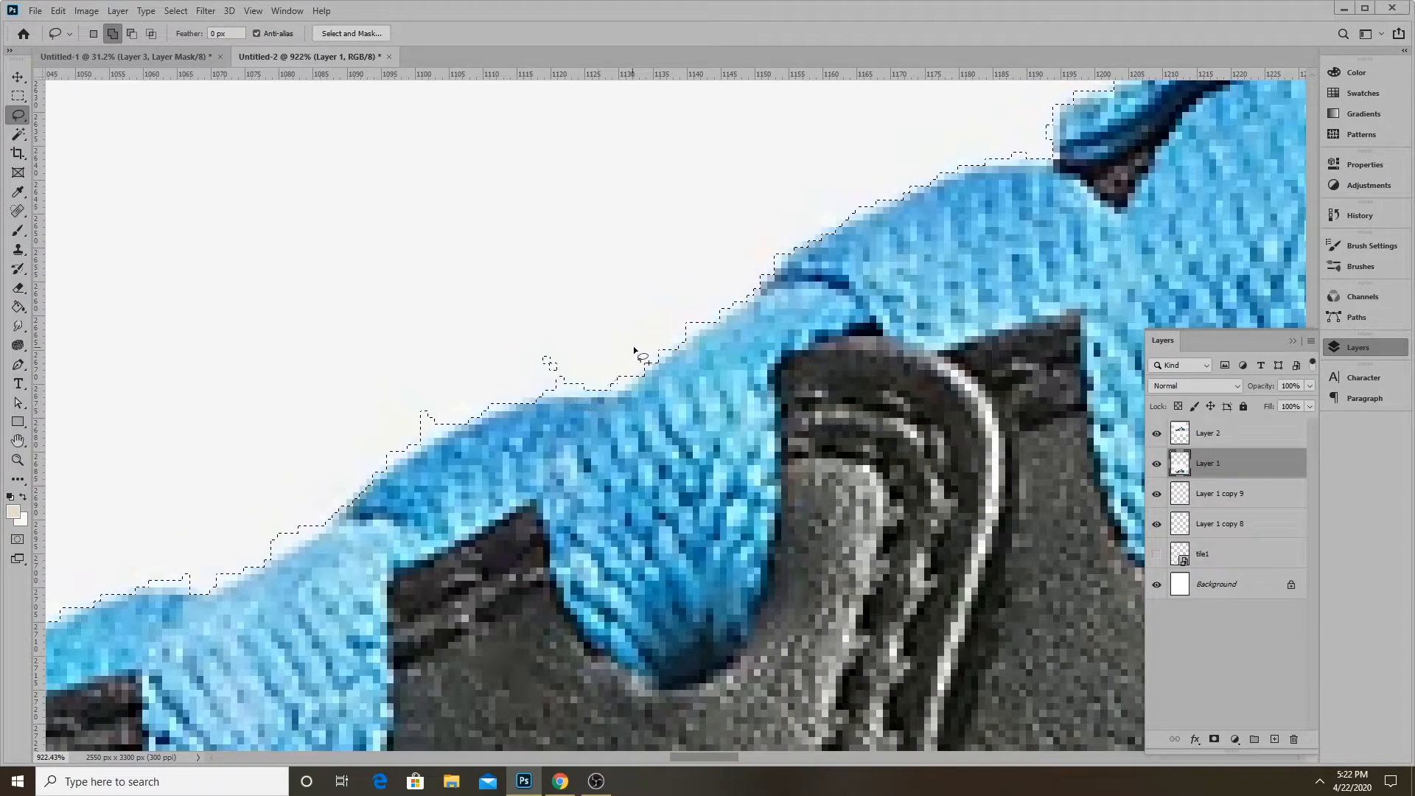
scroll(632, 350, "down", 3)
scroll(747, 284, "up", 3)
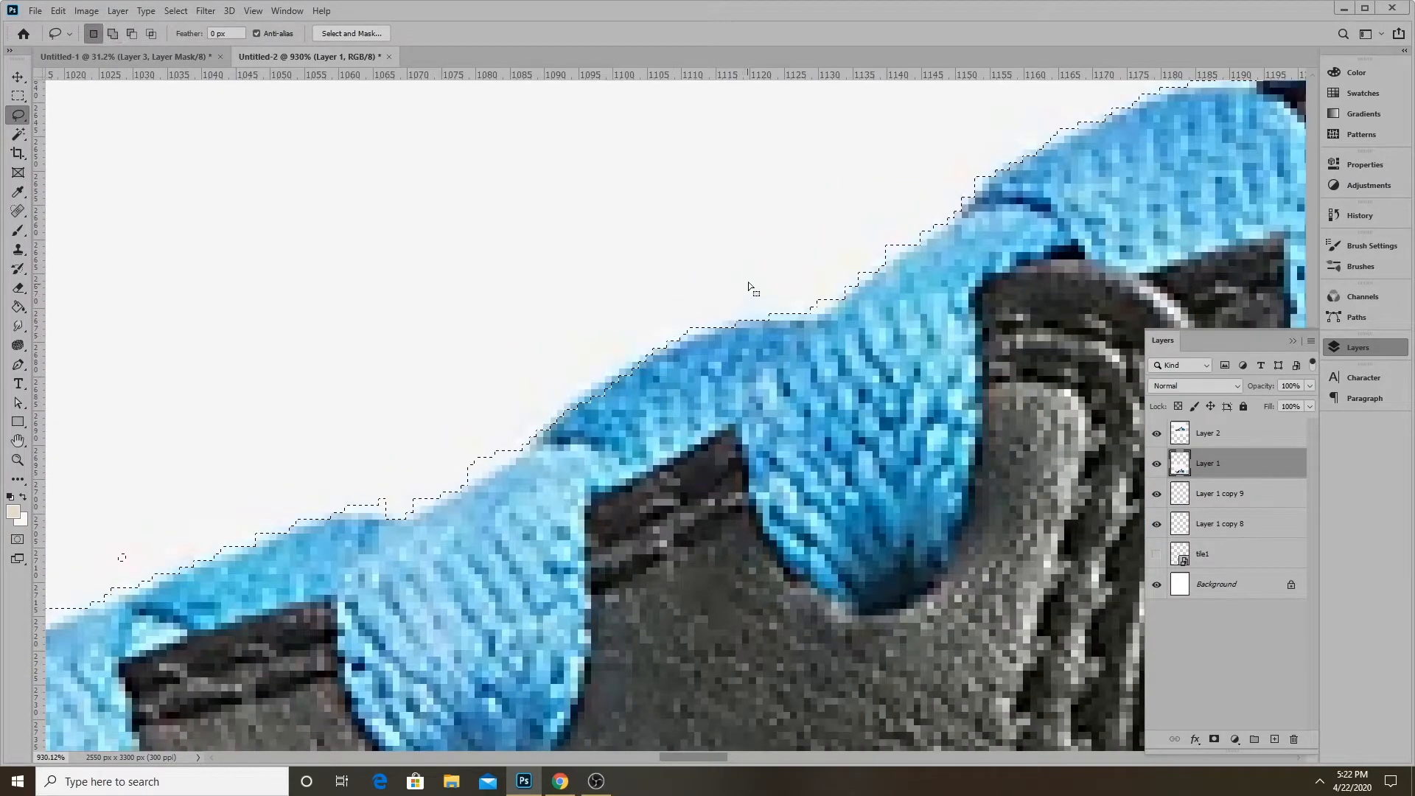
scroll(747, 284, "down", 3)
scroll(663, 342, "up", 3)
left_click_drag(664, 338, 722, 308)
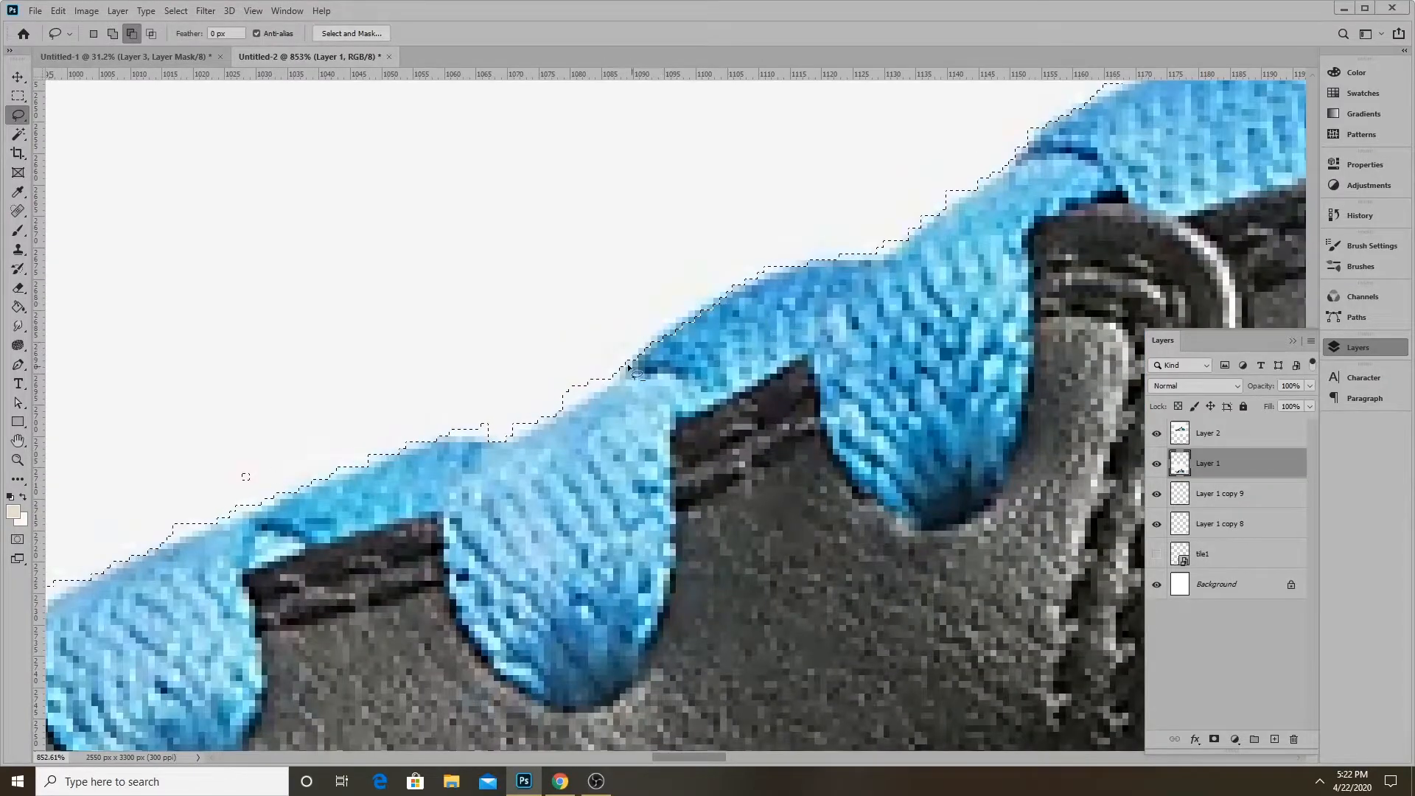
mouse_move(478, 433)
left_mouse_down()
mouse_move(652, 366)
mouse_move(599, 359)
left_mouse_up()
Add the missed background beside the lowest lace loop, next to the white toe box, to the selection
scroll(677, 298, "down", 5)
scroll(404, 436, "up", 3)
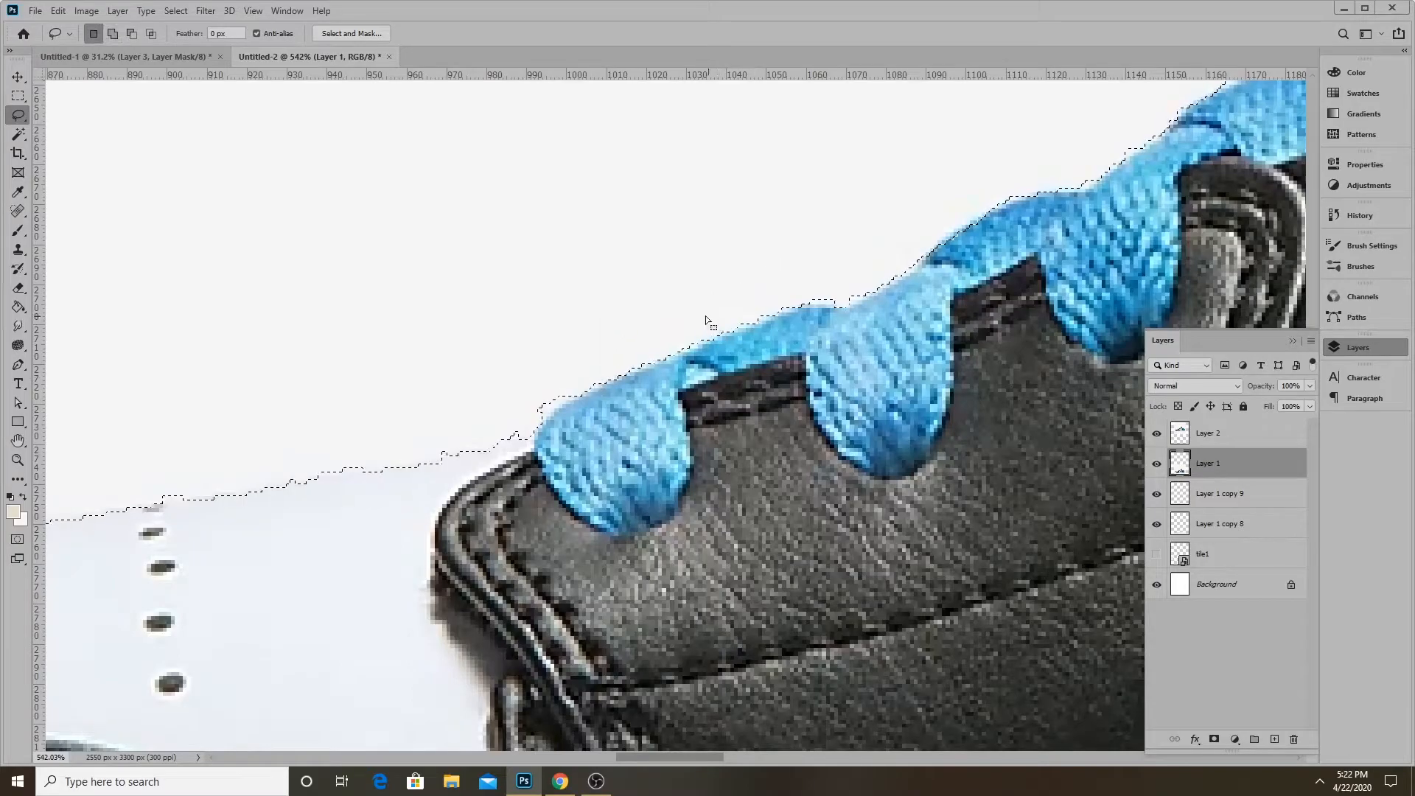
scroll(710, 317, "down", 3)
scroll(442, 452, "up", 3)
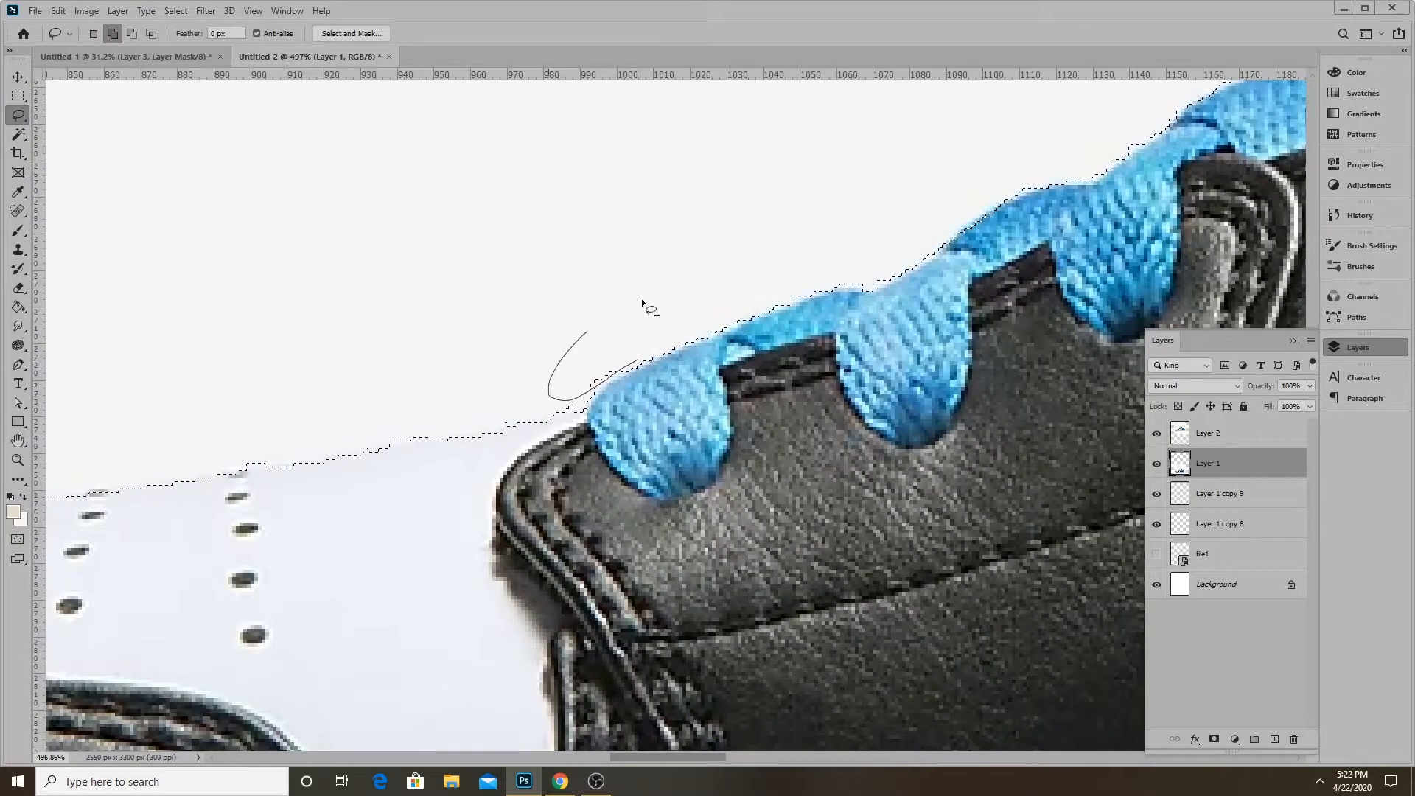
left_click_drag(612, 312, 615, 315)
scroll(615, 315, "down", 4)
scroll(316, 402, "up", 3)
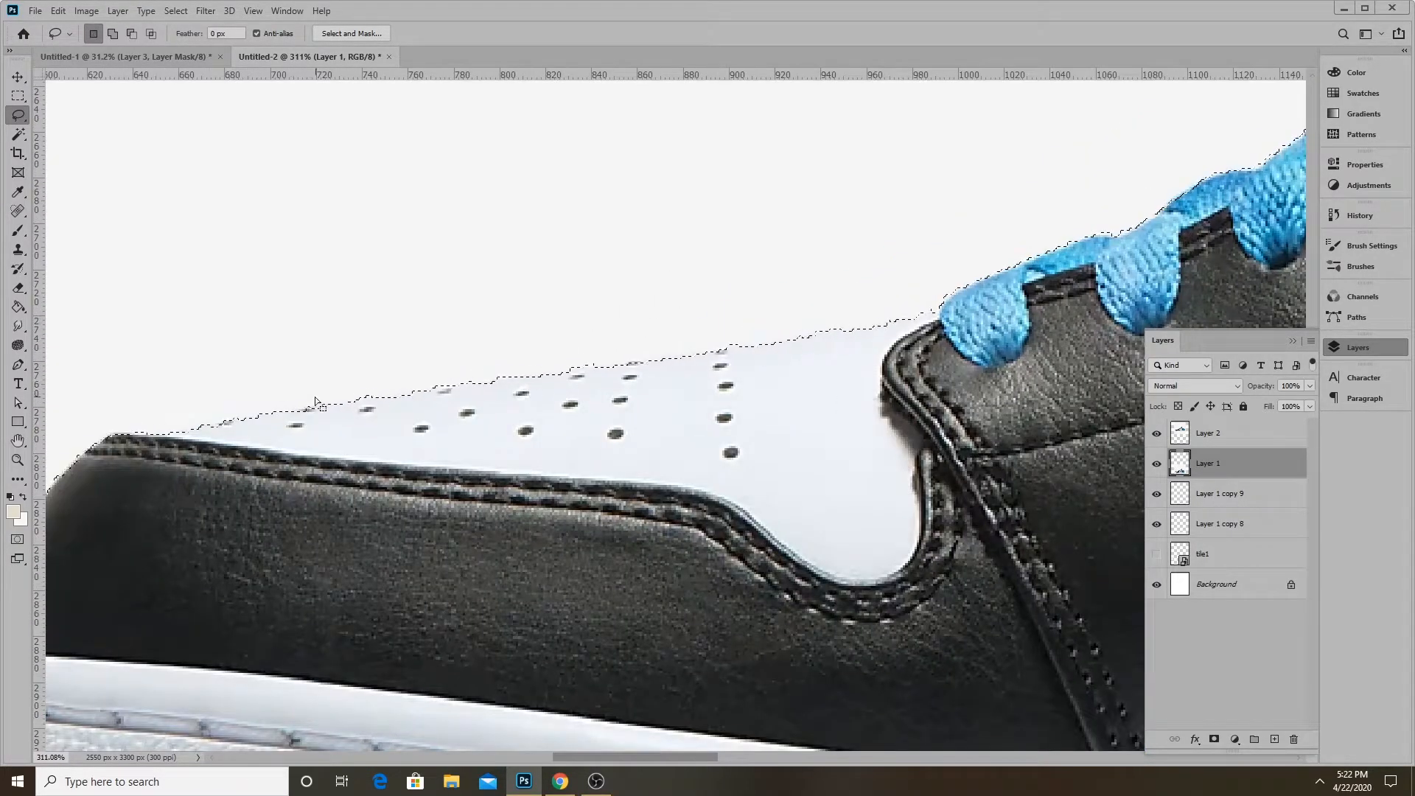
Subtract the white toe box's upper edge from the background selection along straight segments with the Polygonal Lasso tool
right_click(17, 115)
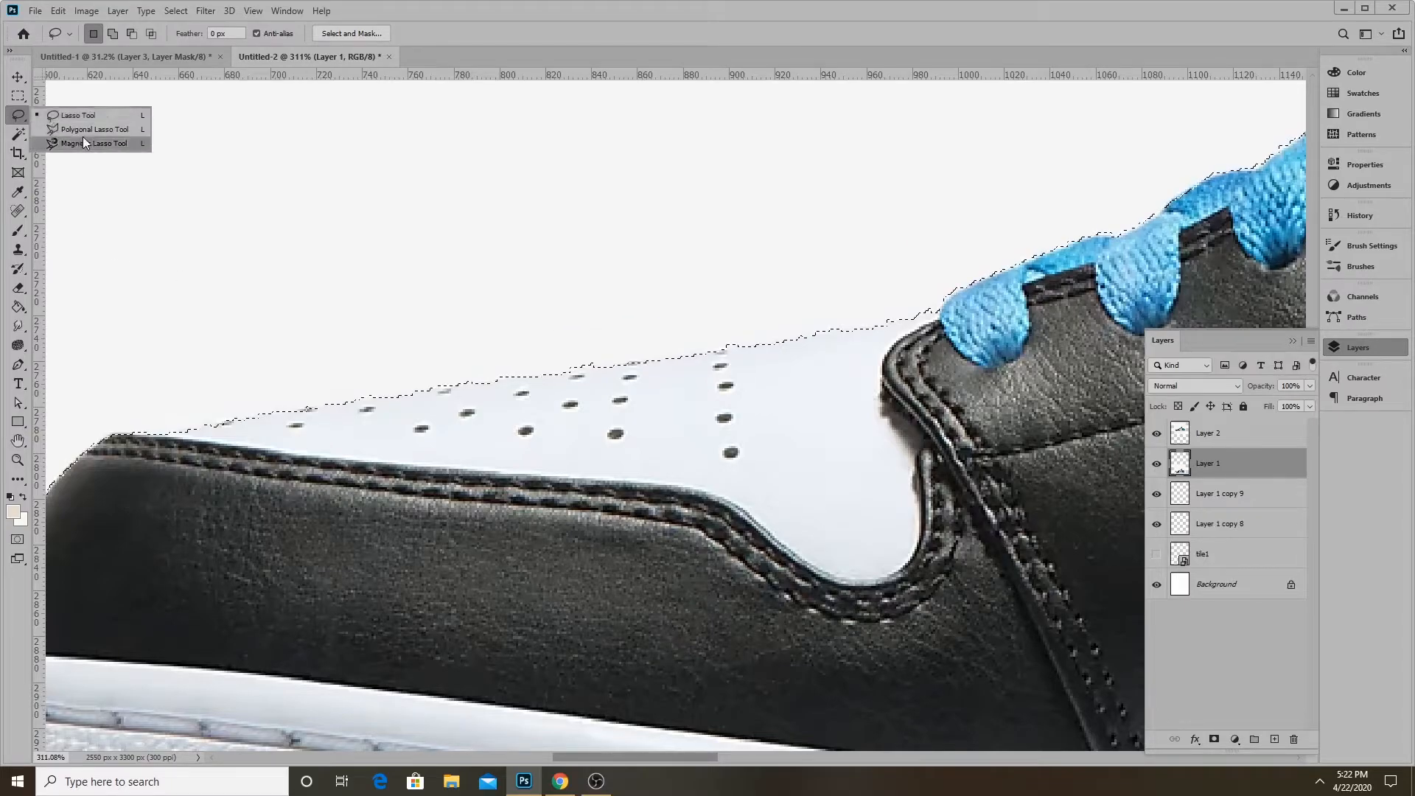
left_click(78, 134)
scroll(774, 309, "up", 2)
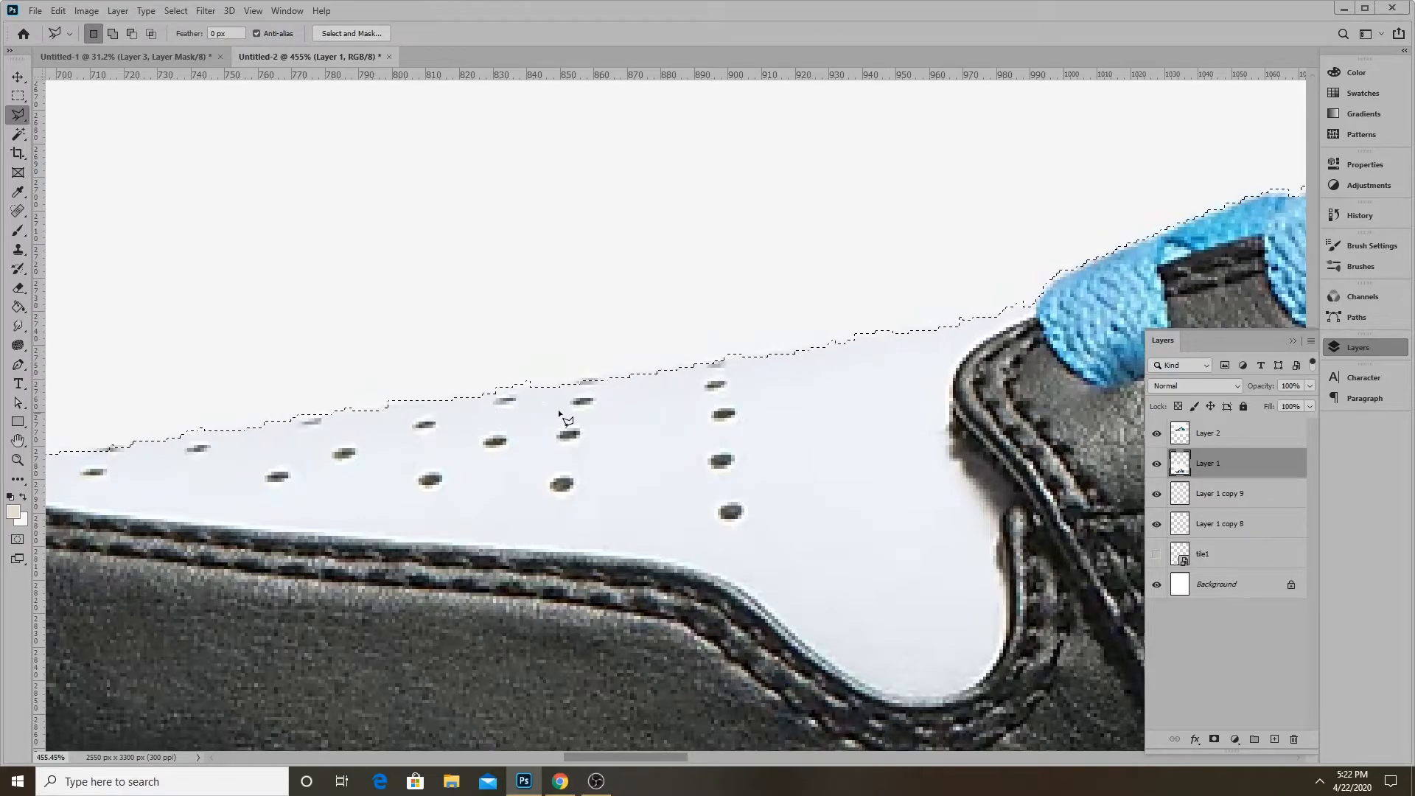
left_click(1040, 297, "shift")
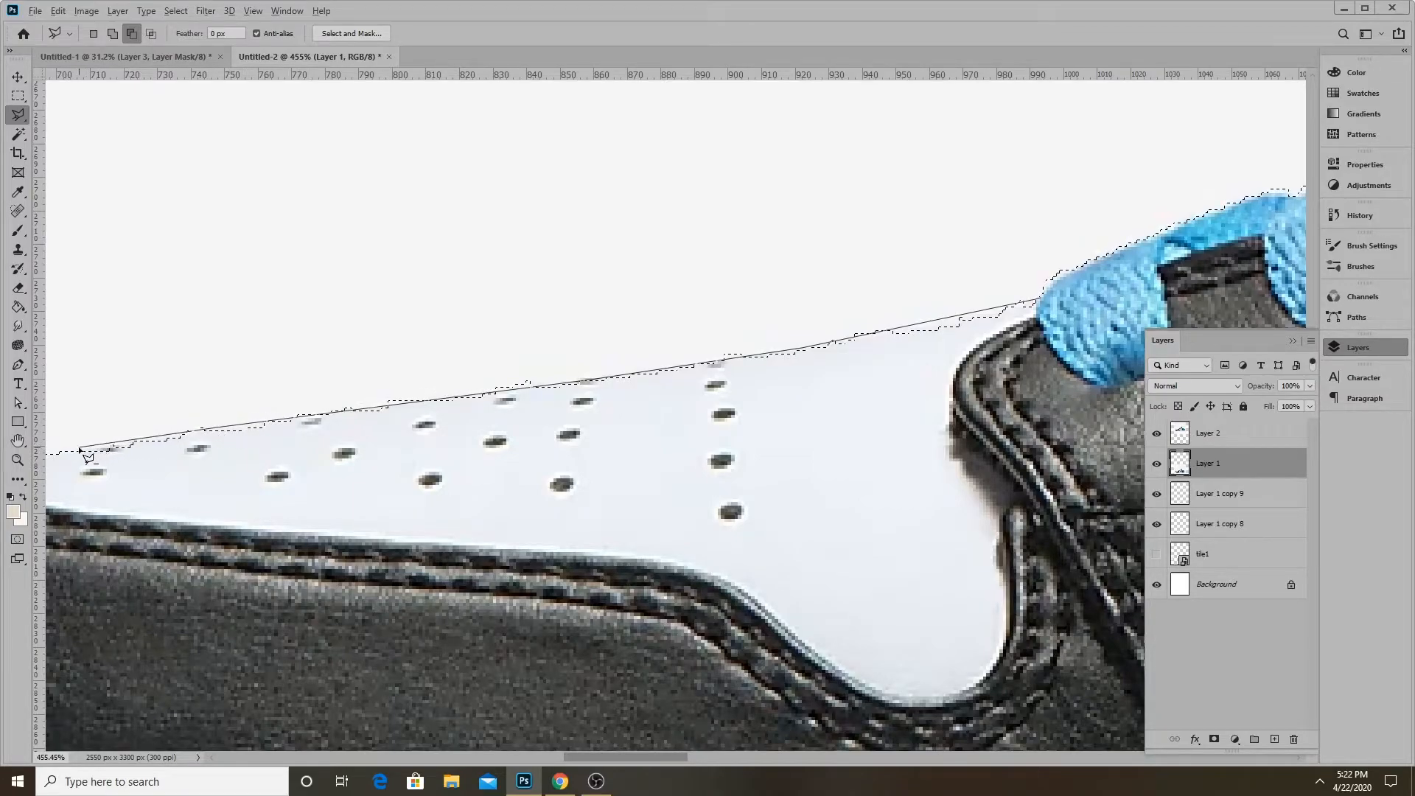
double_click(634, 511)
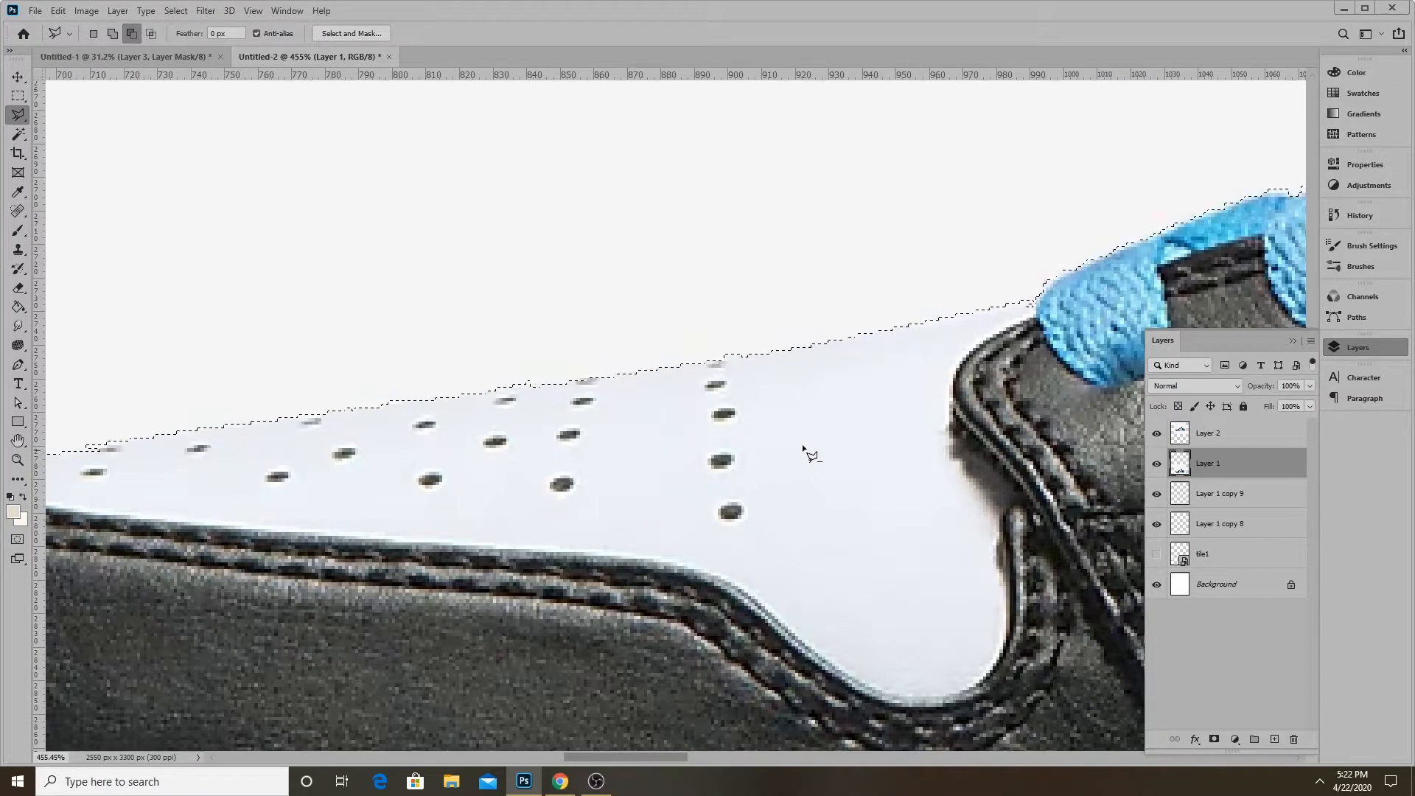
Subtract the front tip of the white toe box and the black toe cap's upper corner from the background selection
scroll(879, 381, "down", 5)
scroll(794, 390, "up", 10)
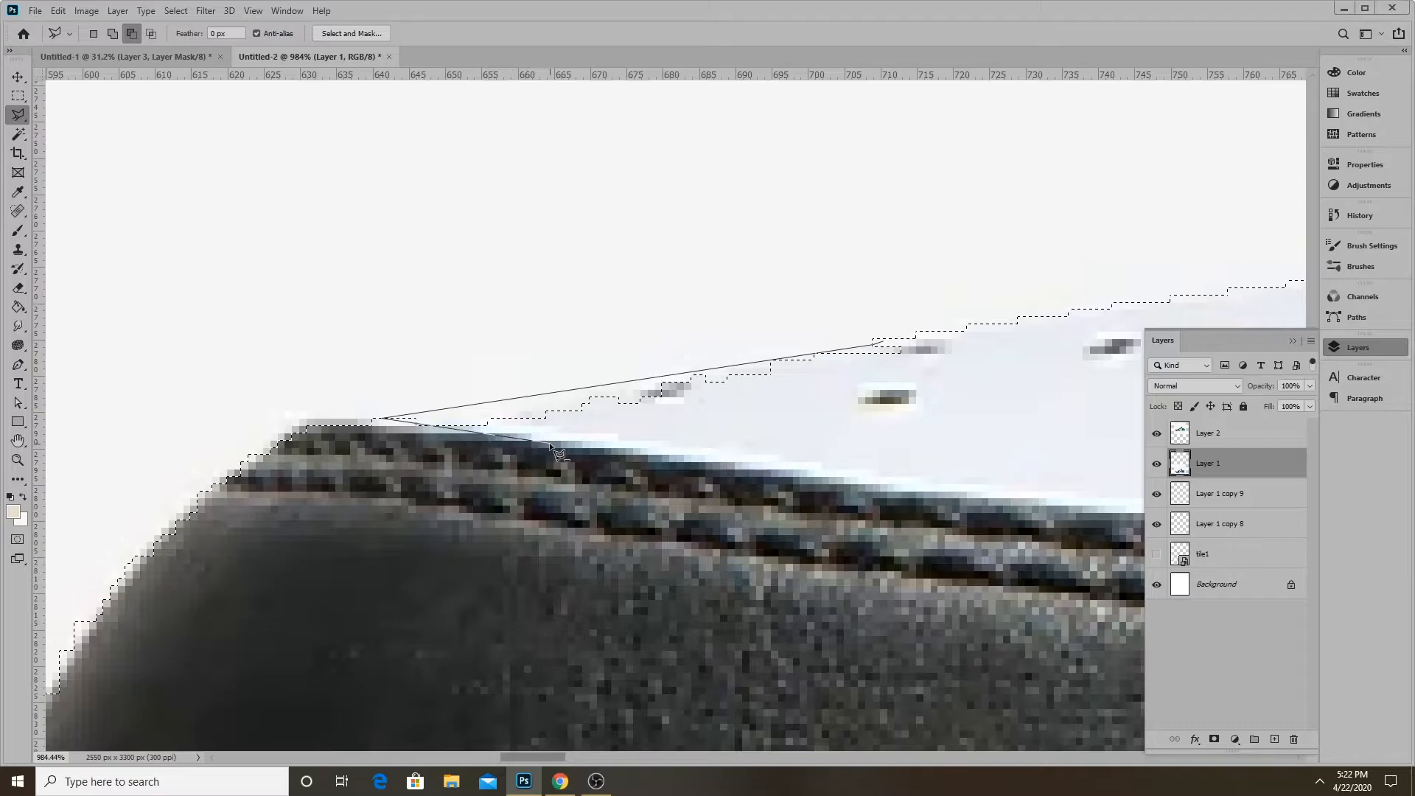
key("Escape")
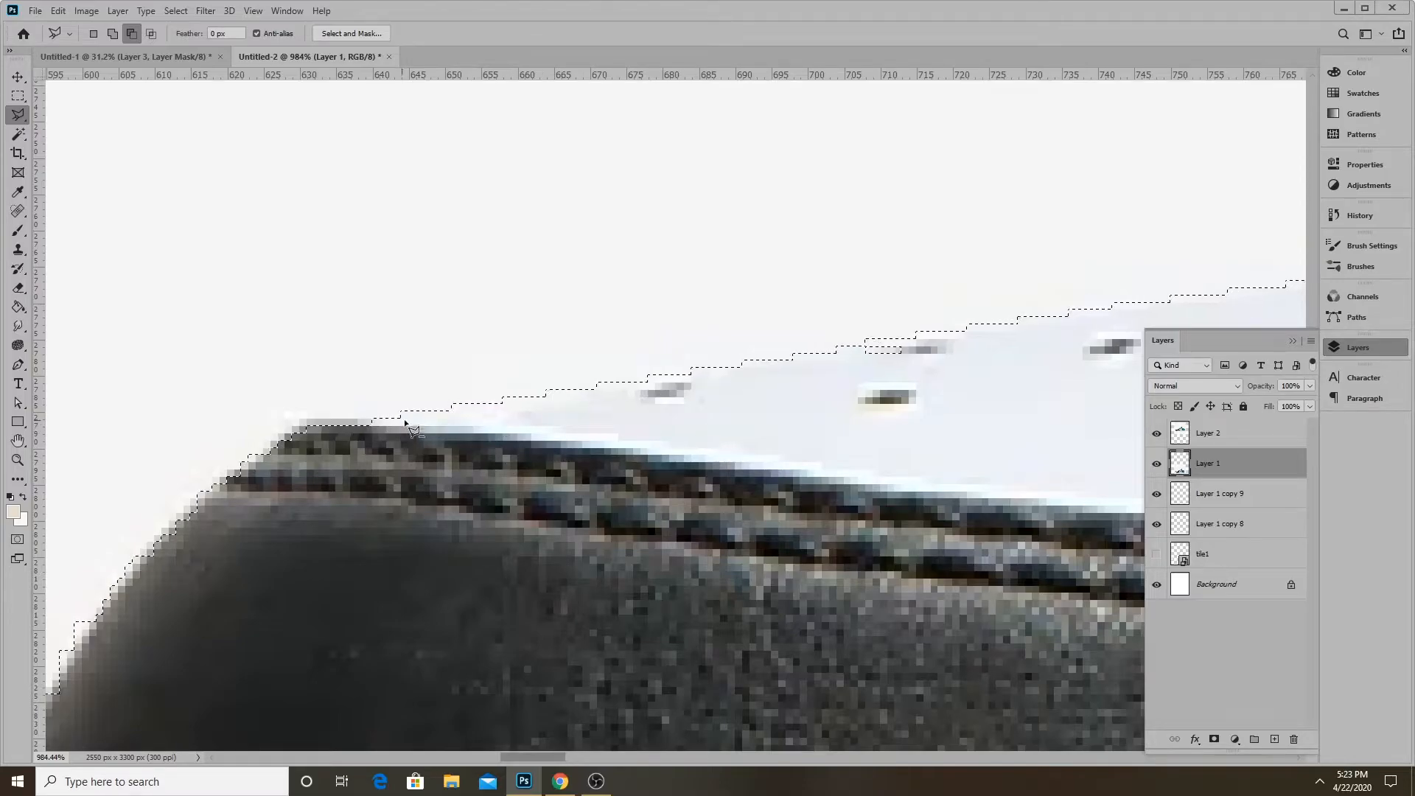
scroll(349, 421, "down", 2)
scroll(329, 431, "up", 2)
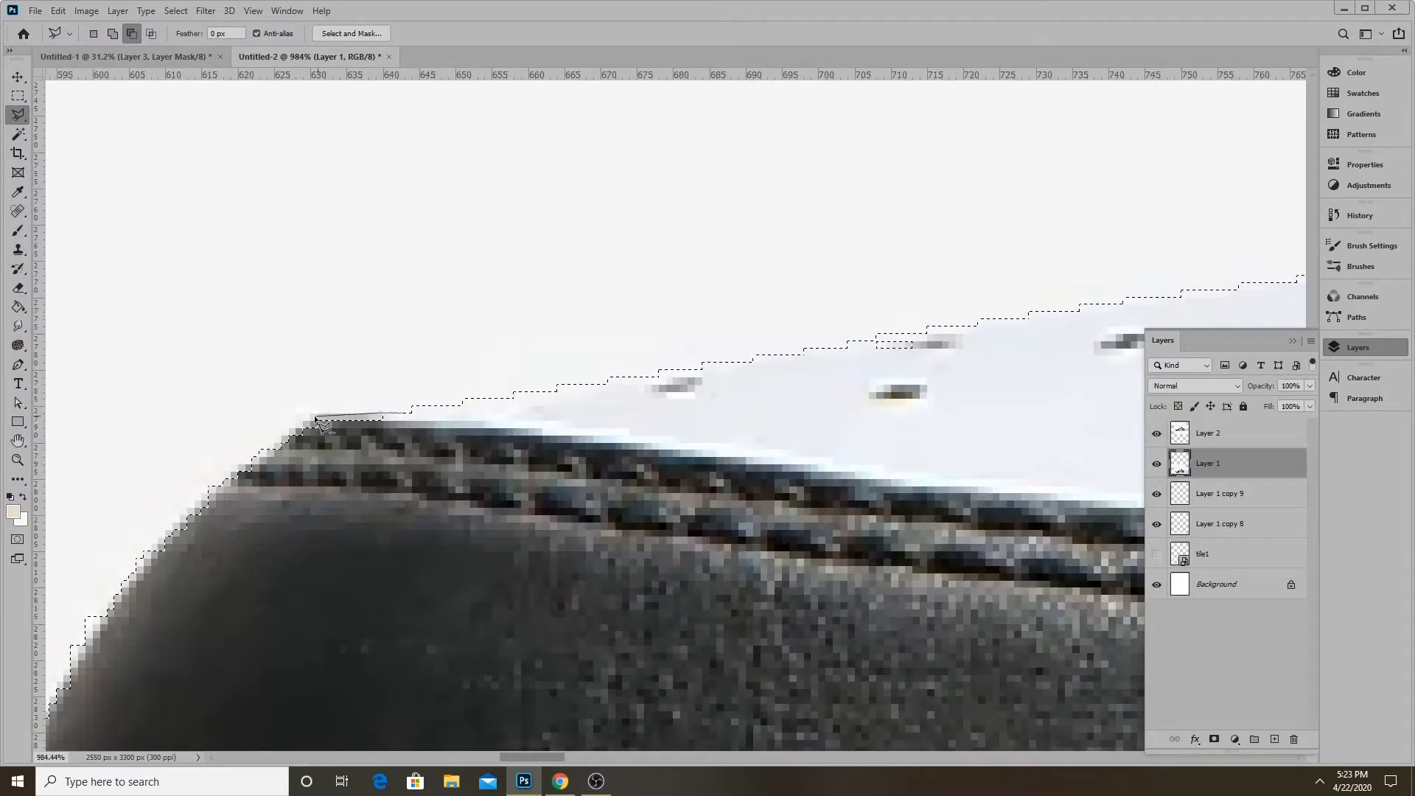
key("Escape")
Subtract the stray selected sliver beside the perforation near the front of the toe box
scroll(537, 413, "down", 3)
scroll(500, 384, "up", 2)
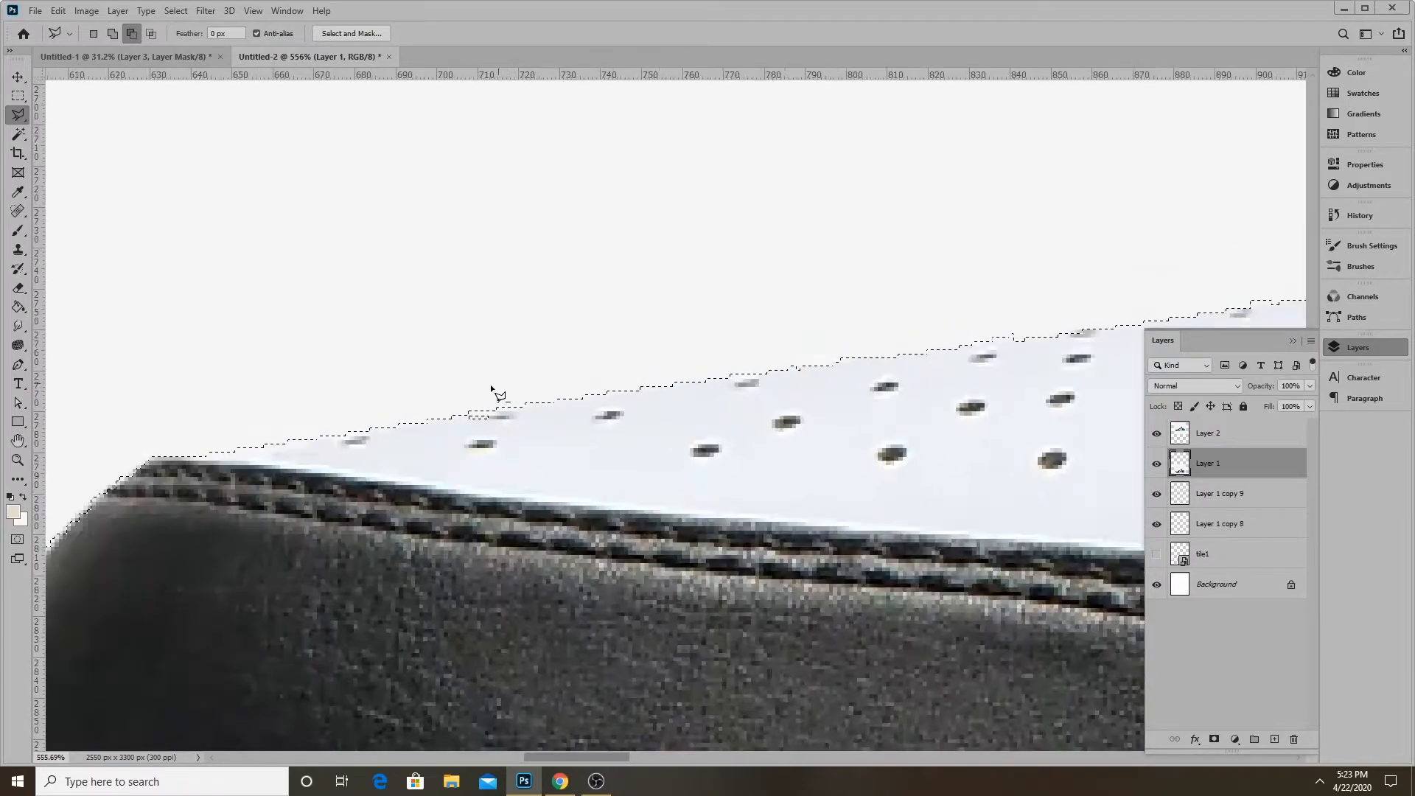
scroll(424, 435, "up", 3)
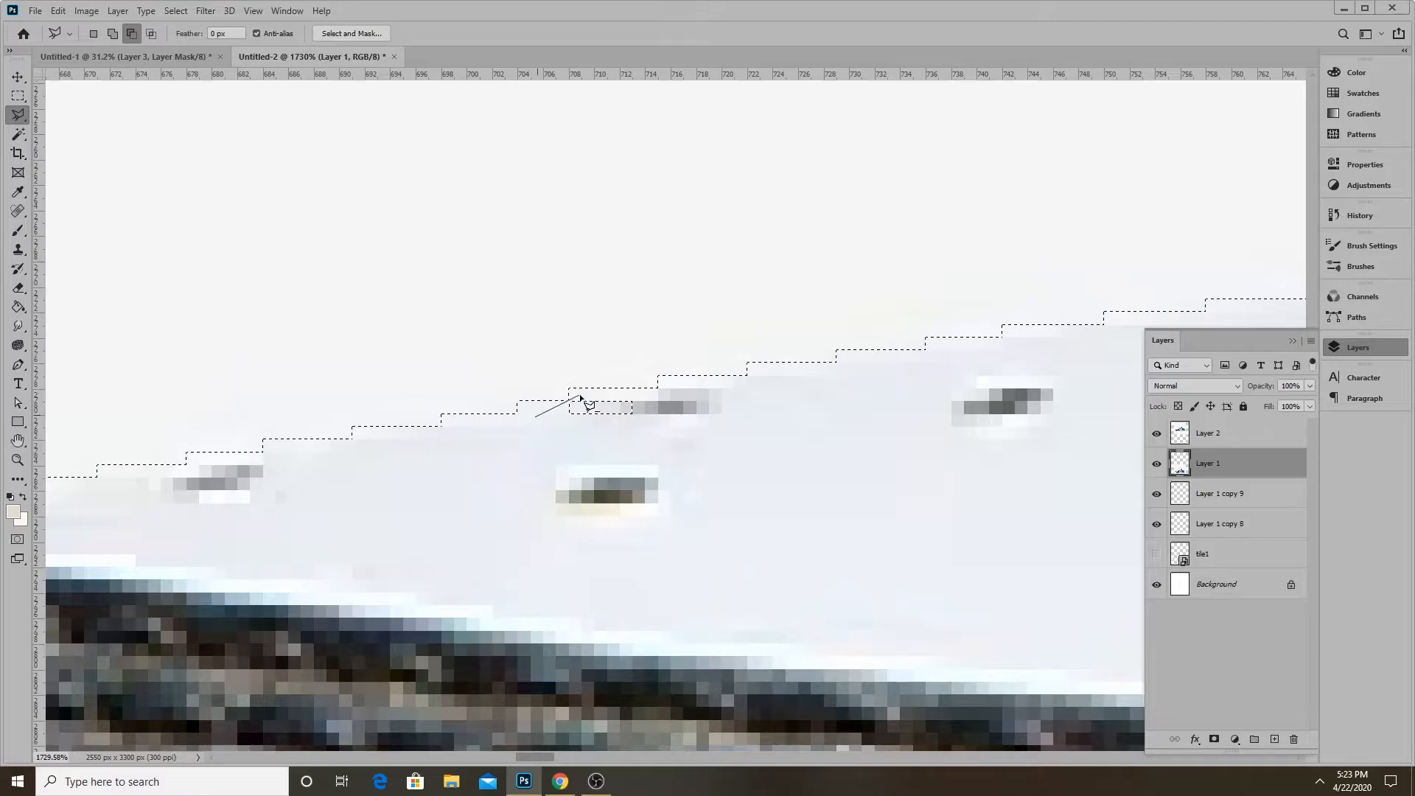
scroll(486, 446, "down", 4)
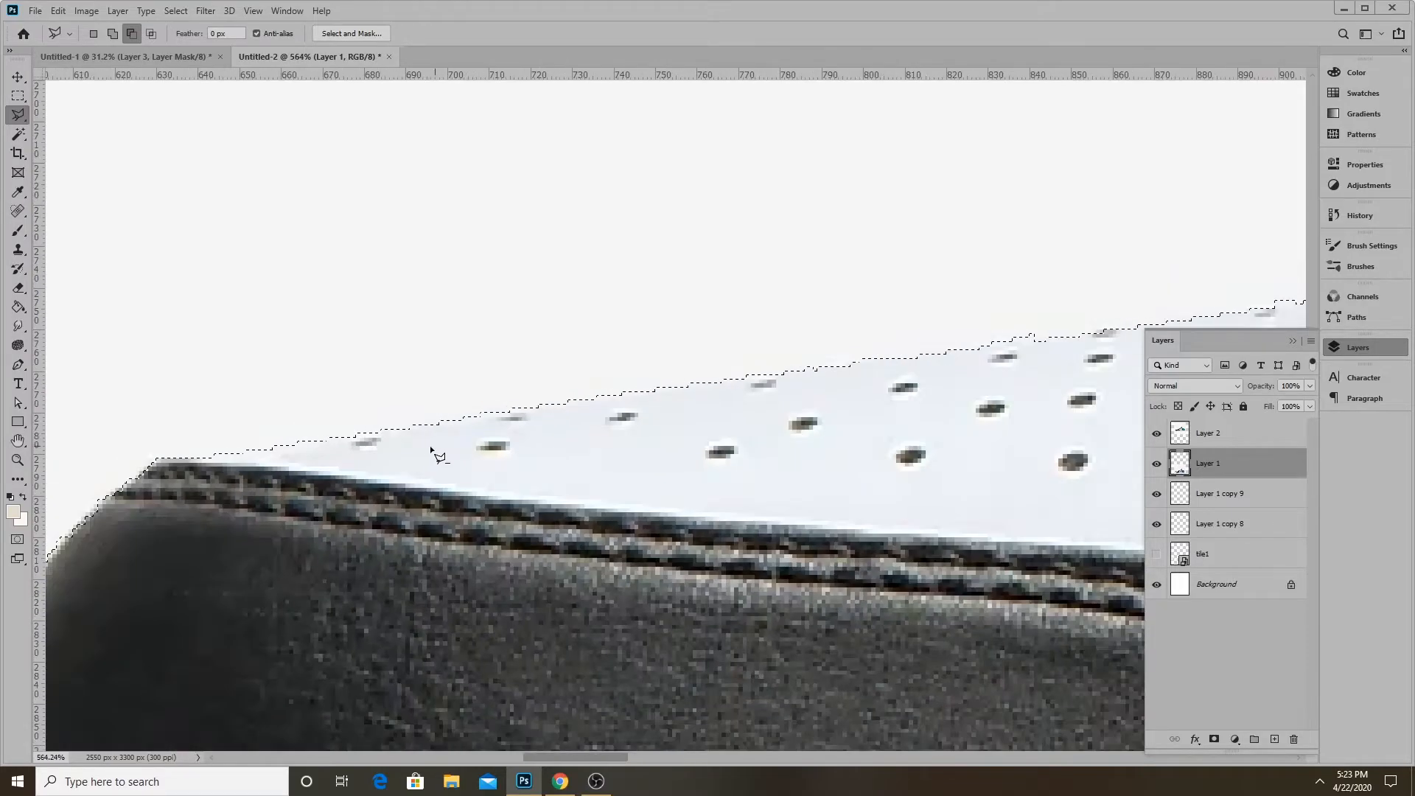
Straighten the jagged selection edge above the rear toe box perforations by subtracting a Polygonal Lasso area
scroll(737, 402, "up", 2)
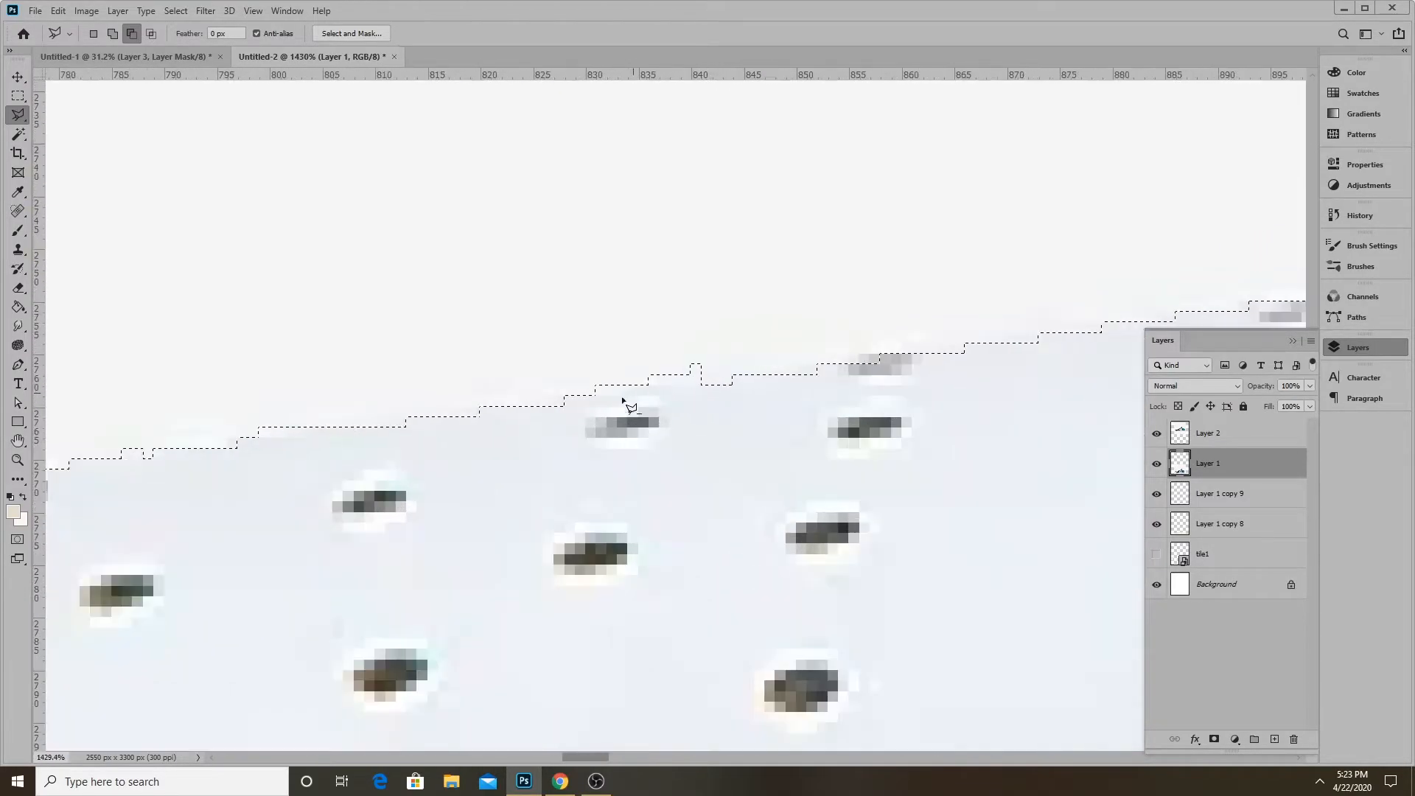
scroll(648, 405, "down", 2)
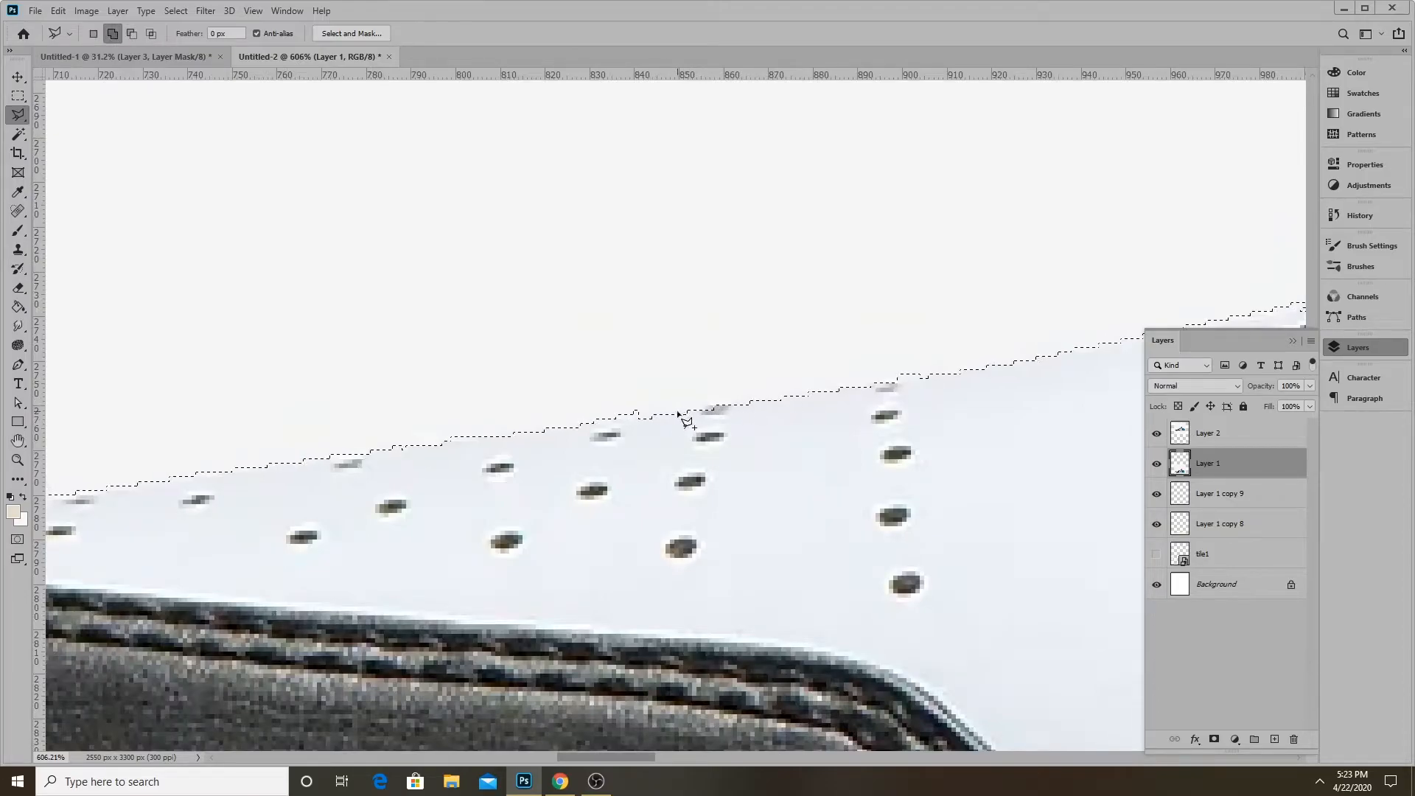
key("alt")
left_click(960, 374, "shift")
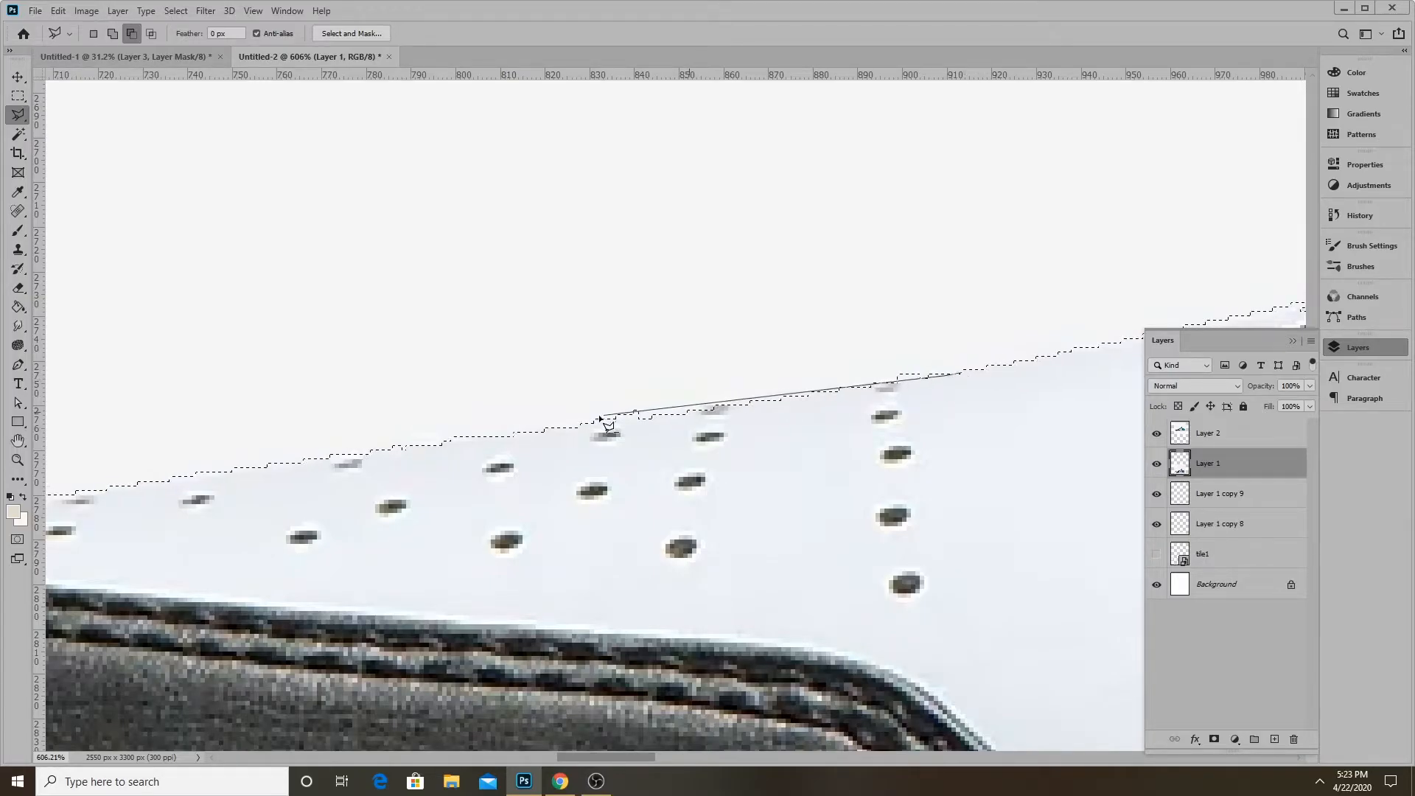
left_click(572, 423)
left_click(719, 487)
double_click(944, 440)
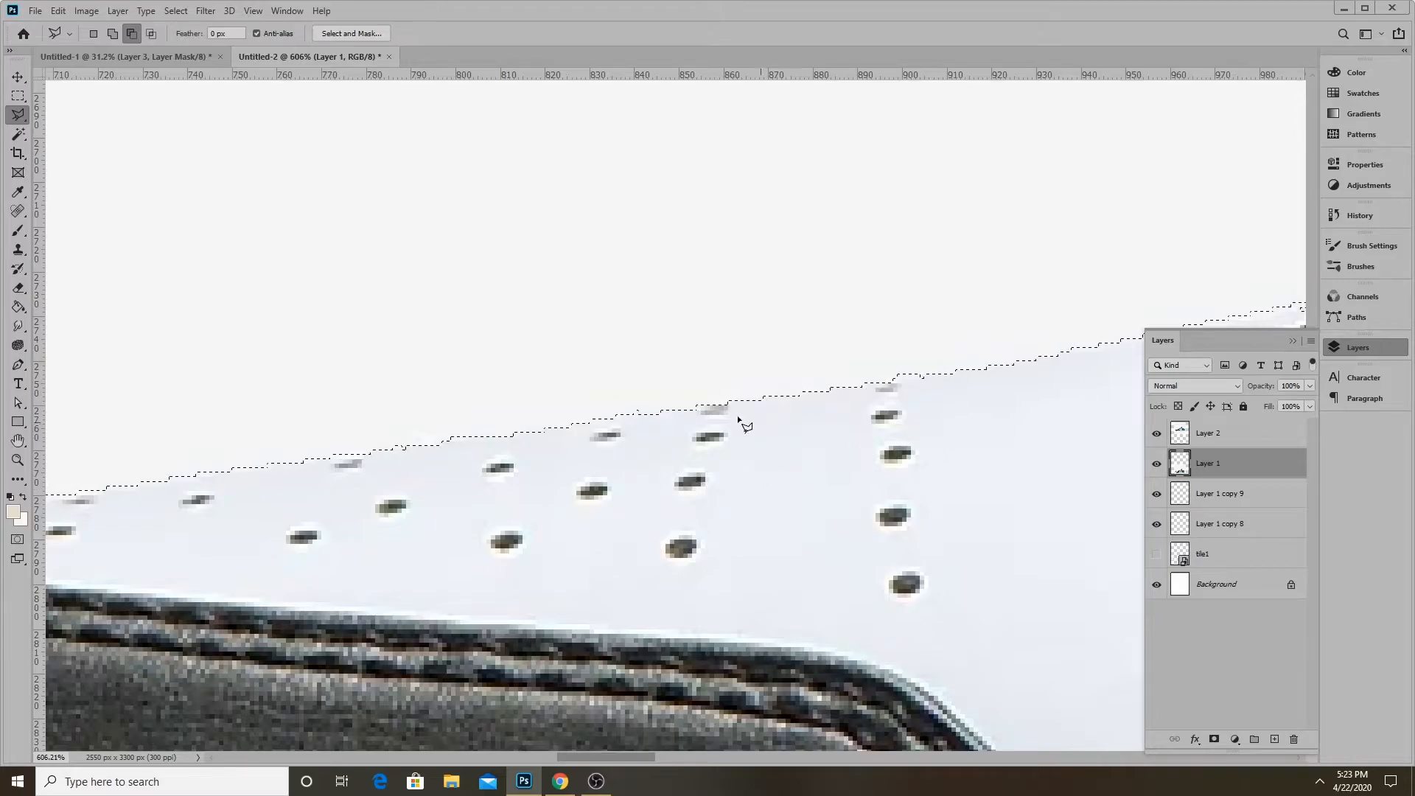
Add the ground shadow beneath the raised toe to the background selection, tracing the sole's underside with the Polygonal Lasso
scroll(737, 420, "down", 5, "alt")
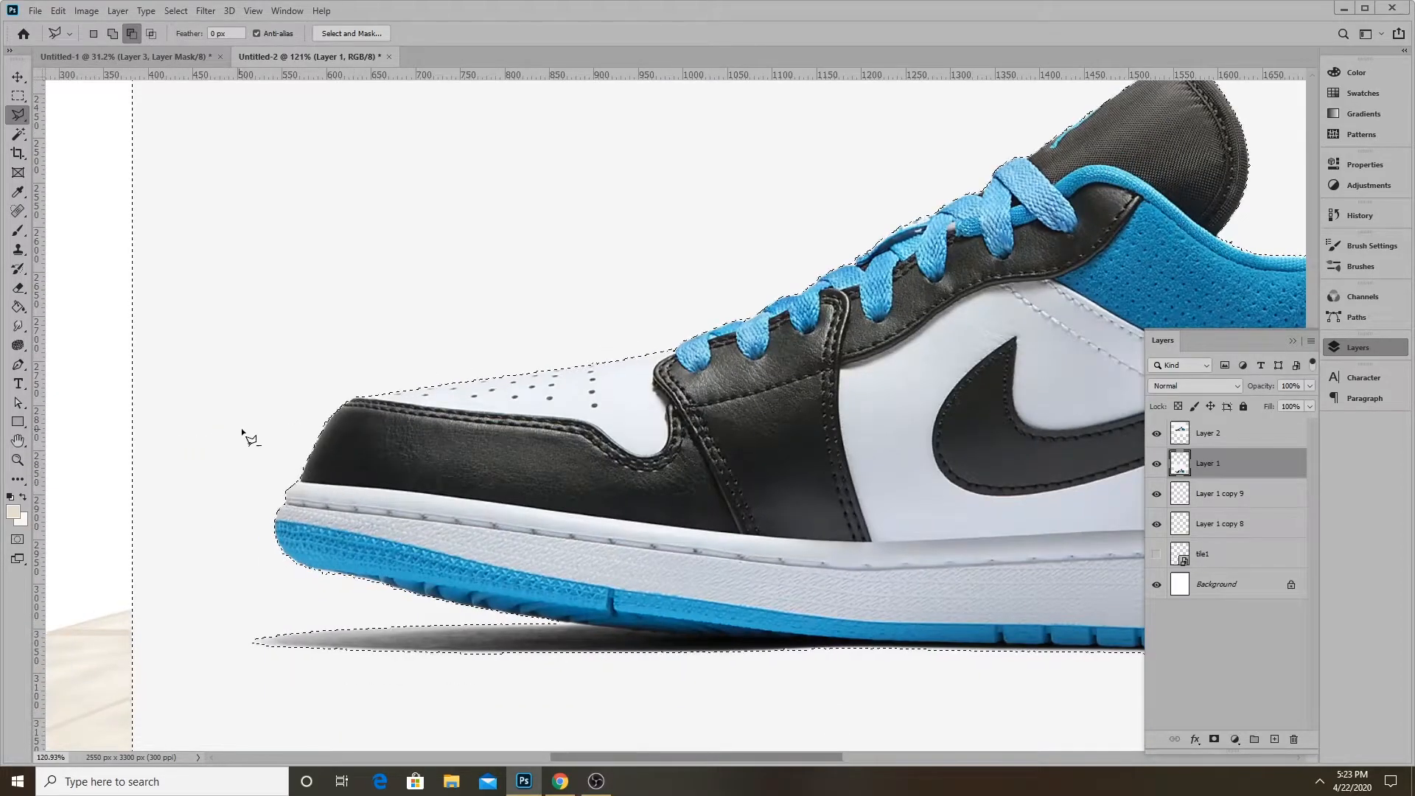
scroll(442, 575, "up", 3, "alt")
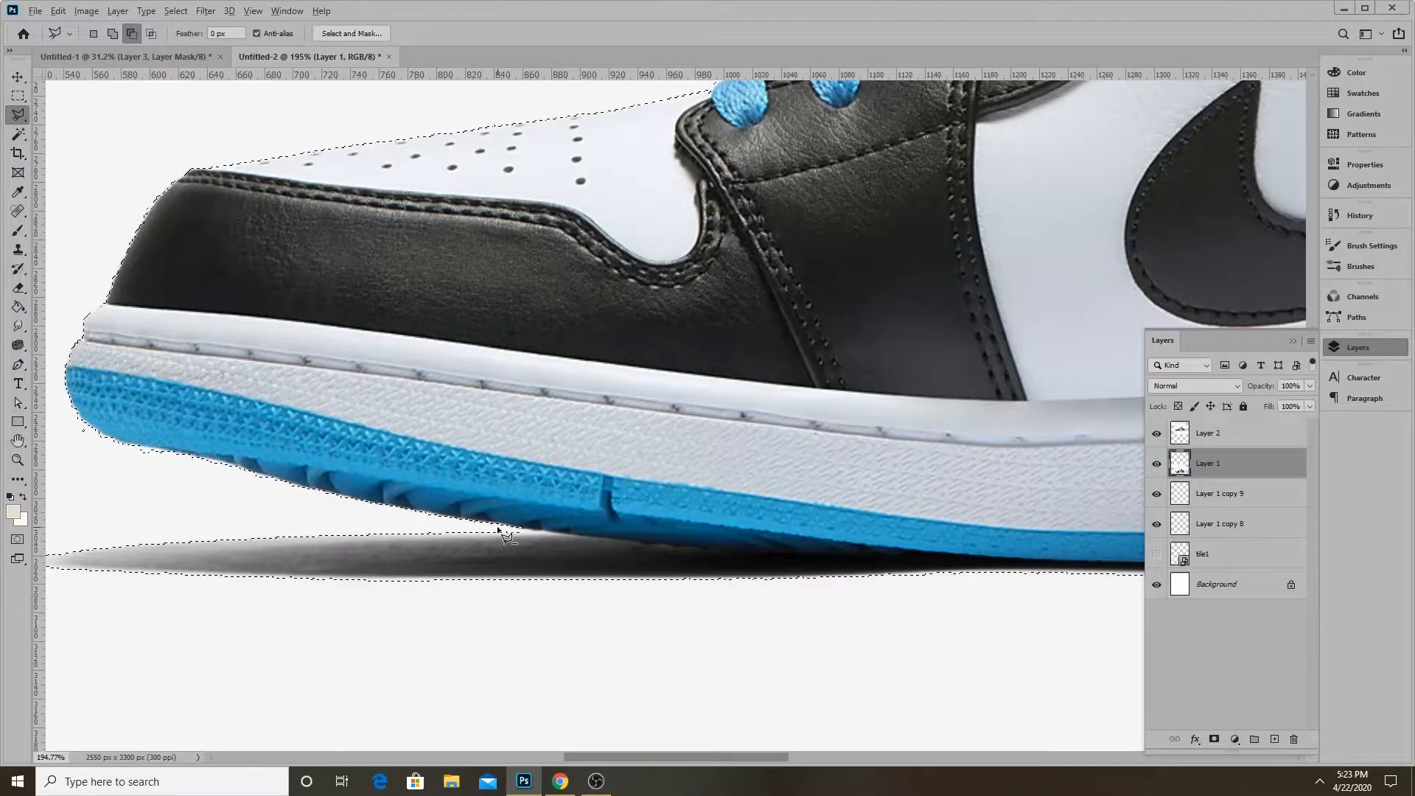
left_click(498, 528, "shift")
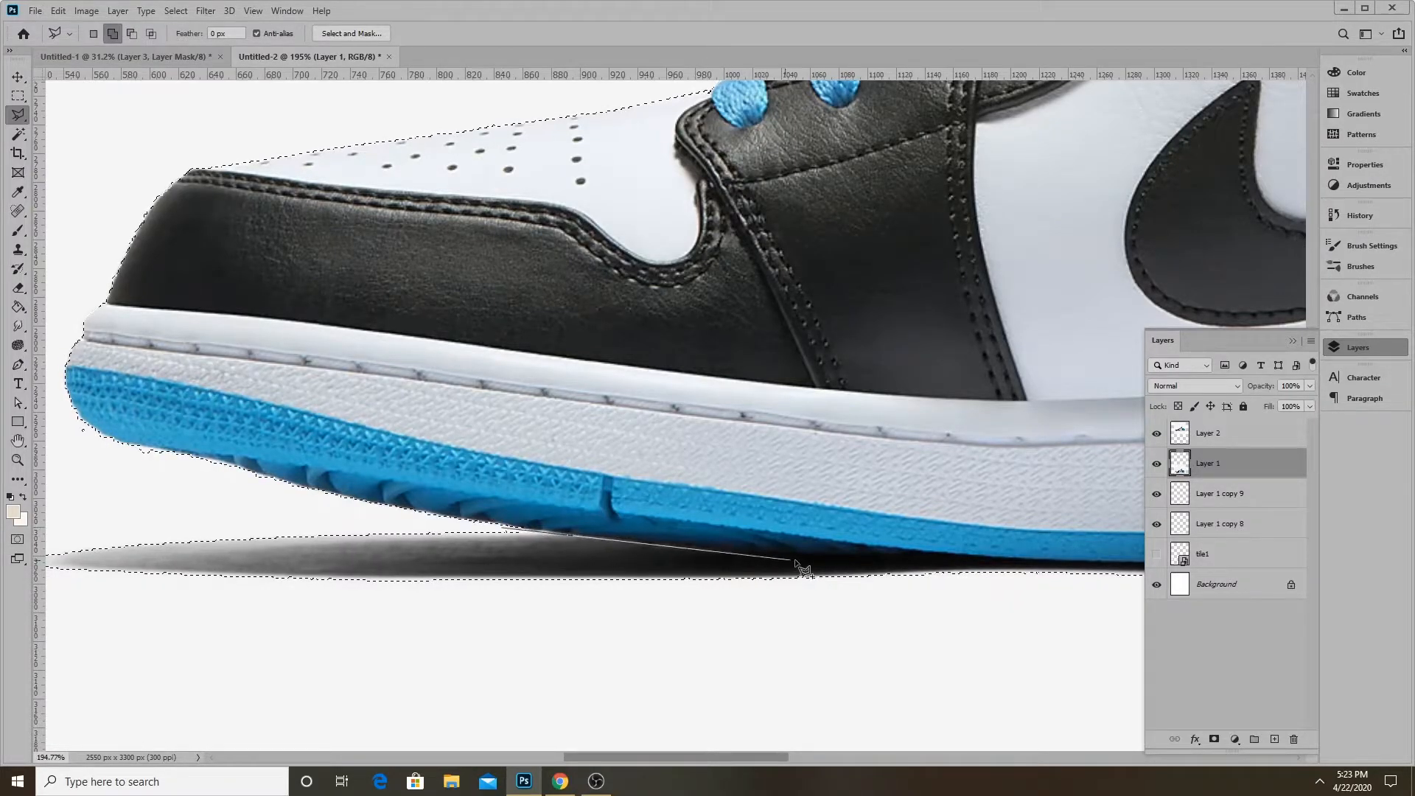
left_click(976, 573)
key("Return")
left_click(691, 684)
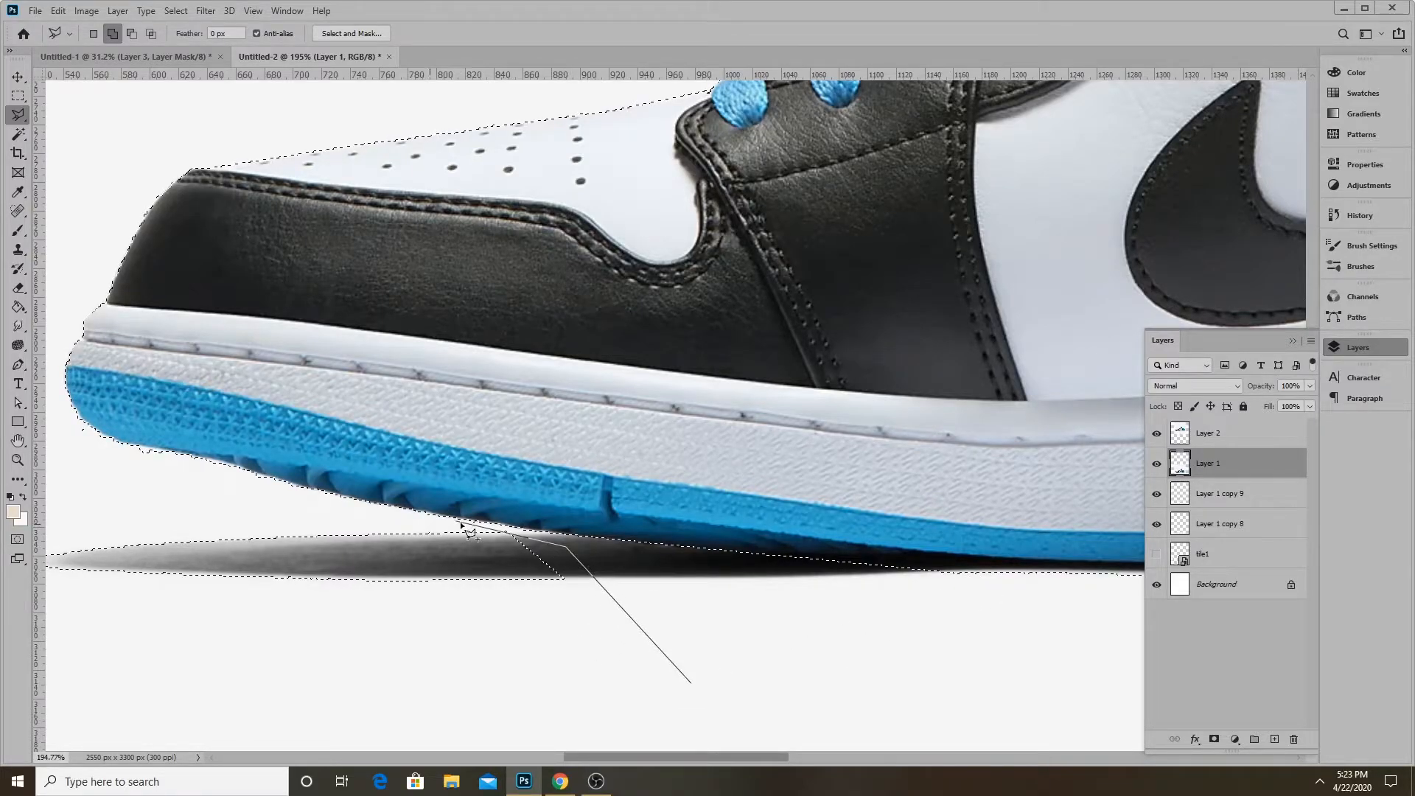
left_click(471, 523)
left_click(598, 507)
left_click(625, 661)
double_click(953, 674)
Add the shadow strip beneath the sole from the forefoot to the heel to the background selection with the Polygonal Lasso
scroll(515, 521, "down", 5)
scroll(1051, 543, "up", 6)
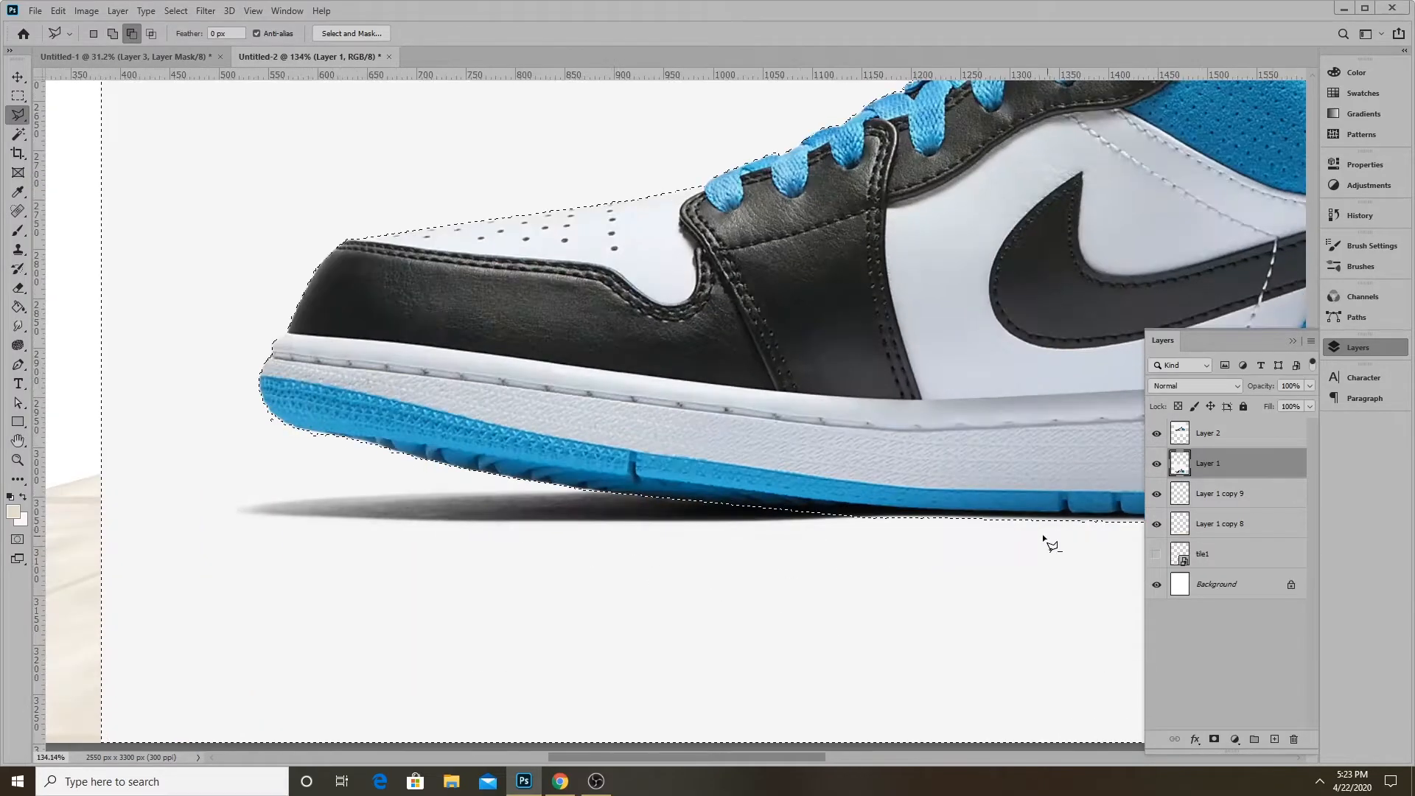
scroll(394, 484, "down", 6)
scroll(801, 513, "up", 6)
scroll(616, 509, "up", 5)
scroll(324, 507, "down", 6)
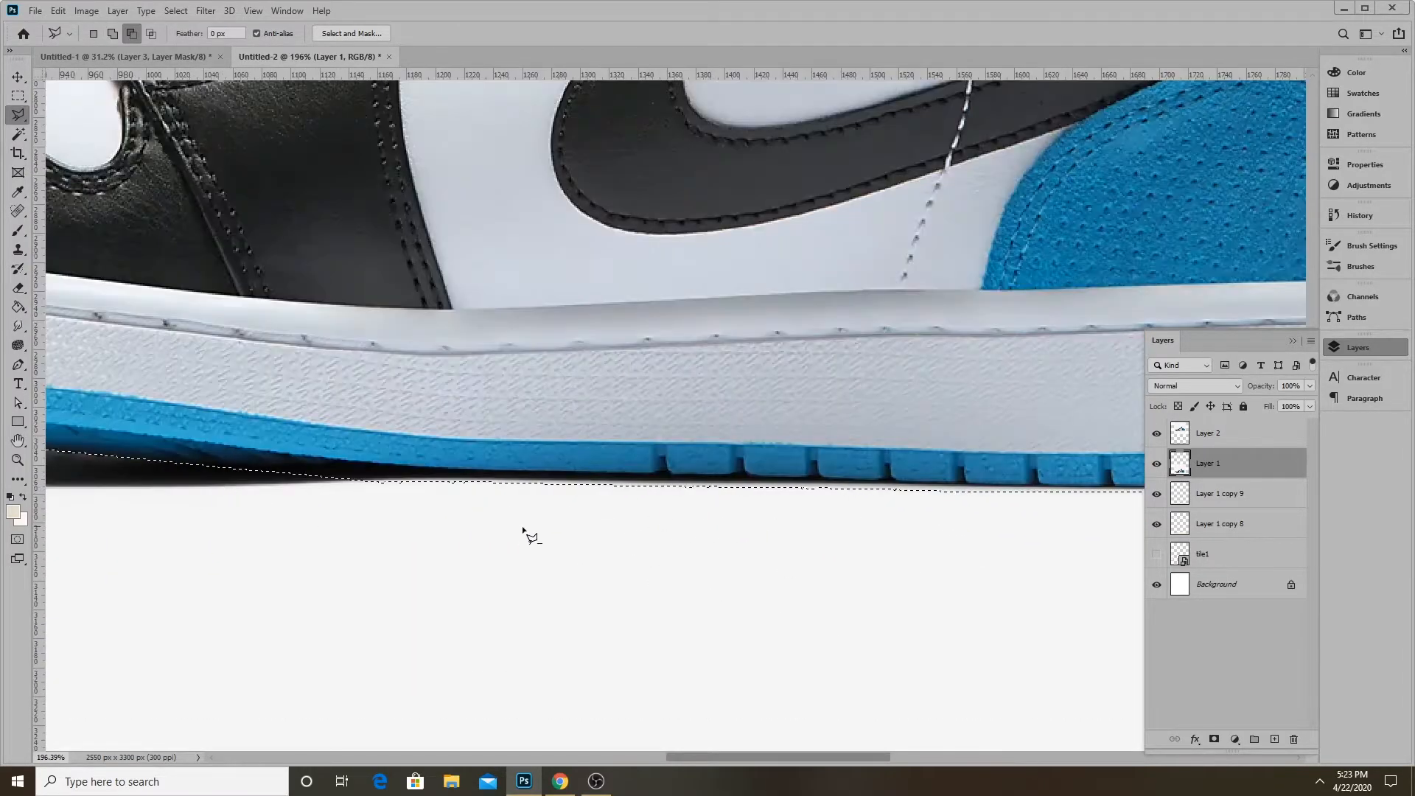
scroll(511, 529, "up", 4)
left_click(284, 465, "shift")
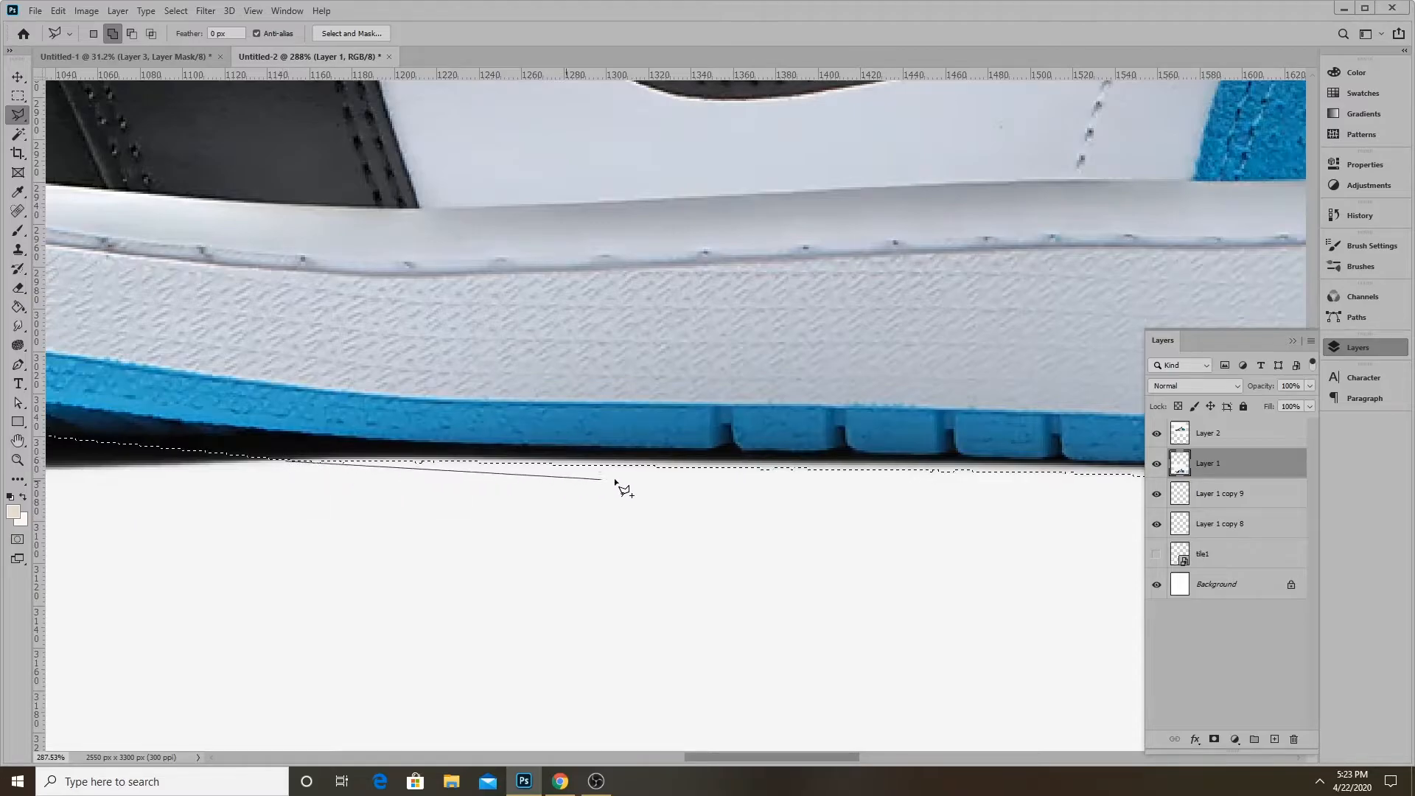
left_click(847, 462)
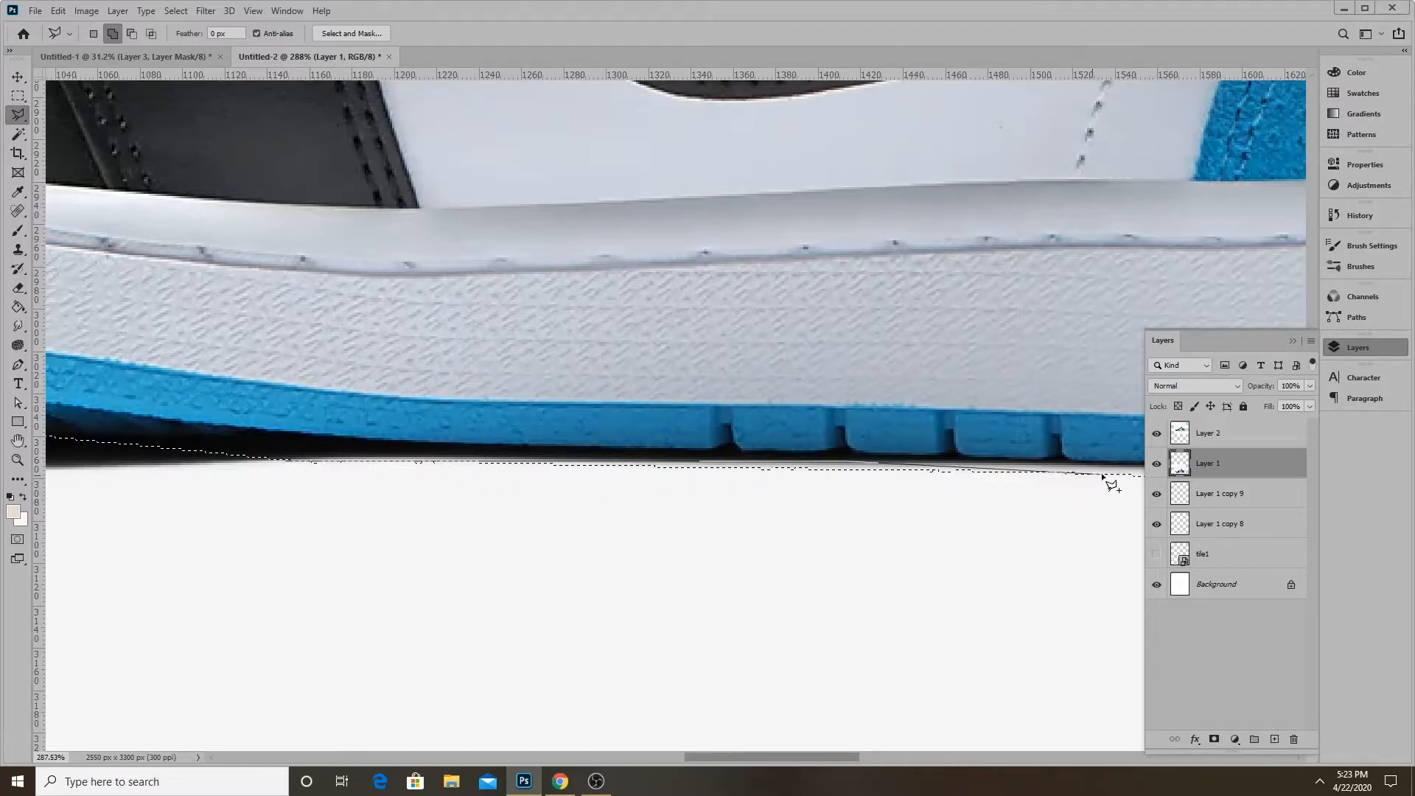
mouse_move(1064, 506)
left_mouse_down()
mouse_move(862, 511)
mouse_move(451, 477)
left_mouse_up()
left_click_drag(871, 464, 726, 488)
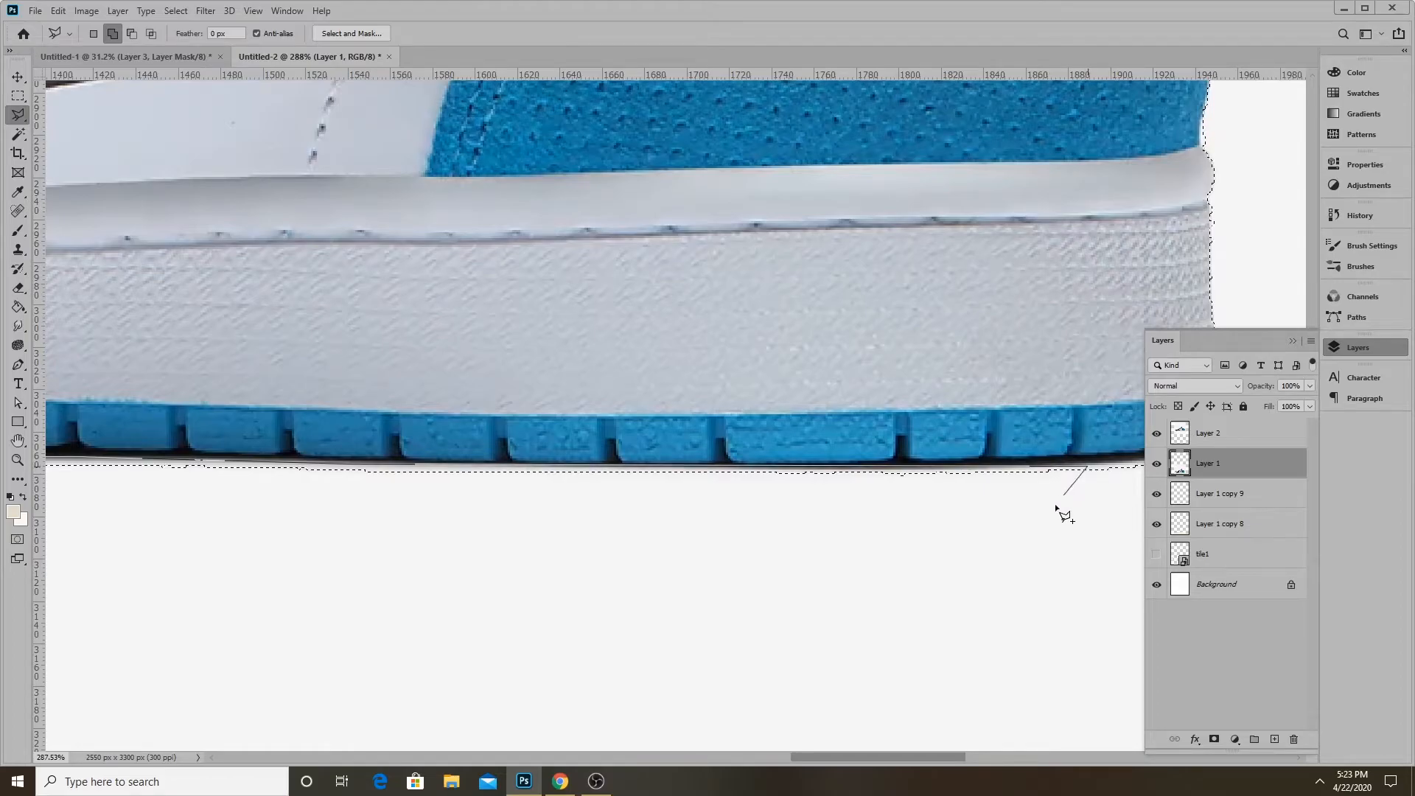
double_click(862, 572)
Add the ground shadow under and behind the heel's lower corner to the background selection
scroll(483, 517, "down", 4)
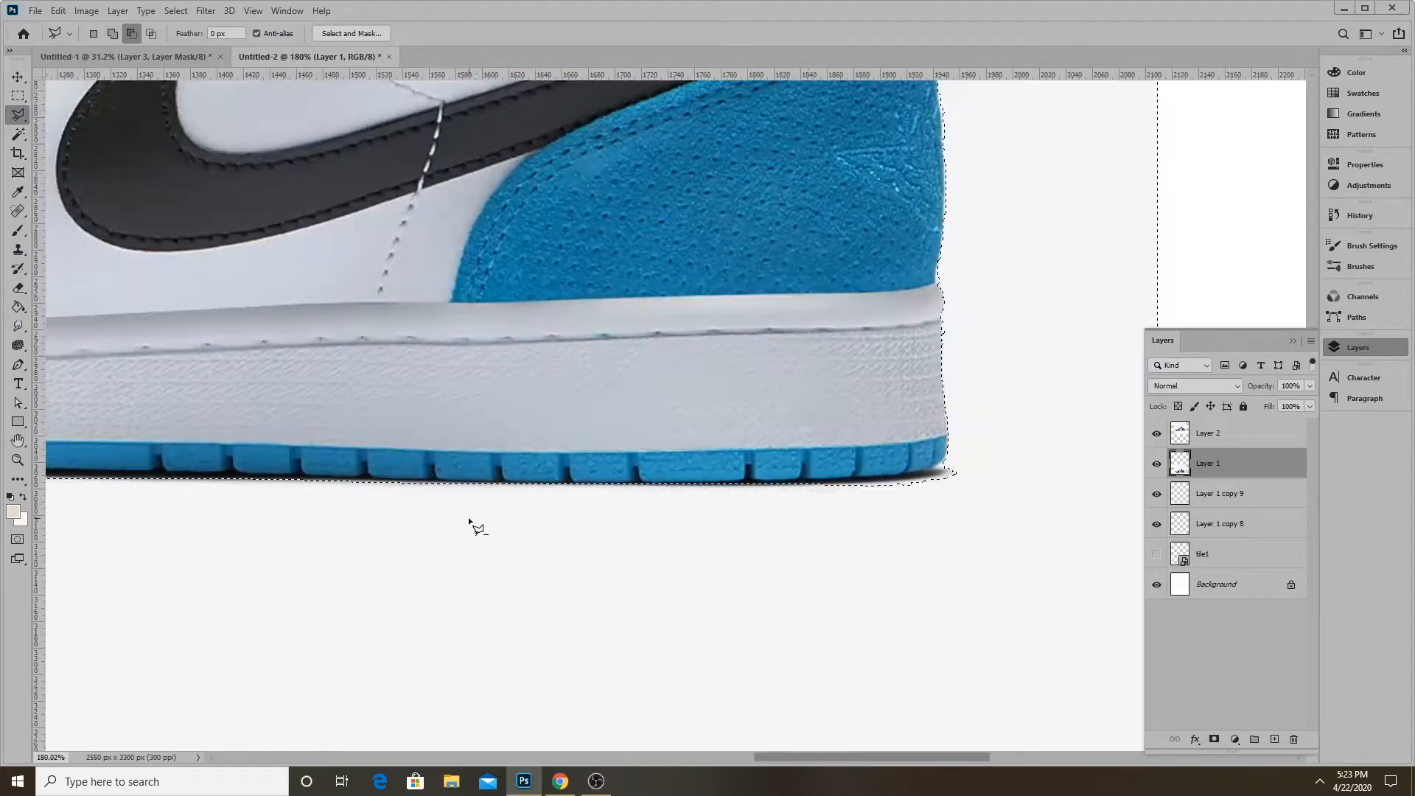
scroll(1006, 515, "up", 4)
scroll(855, 486, "up", 1)
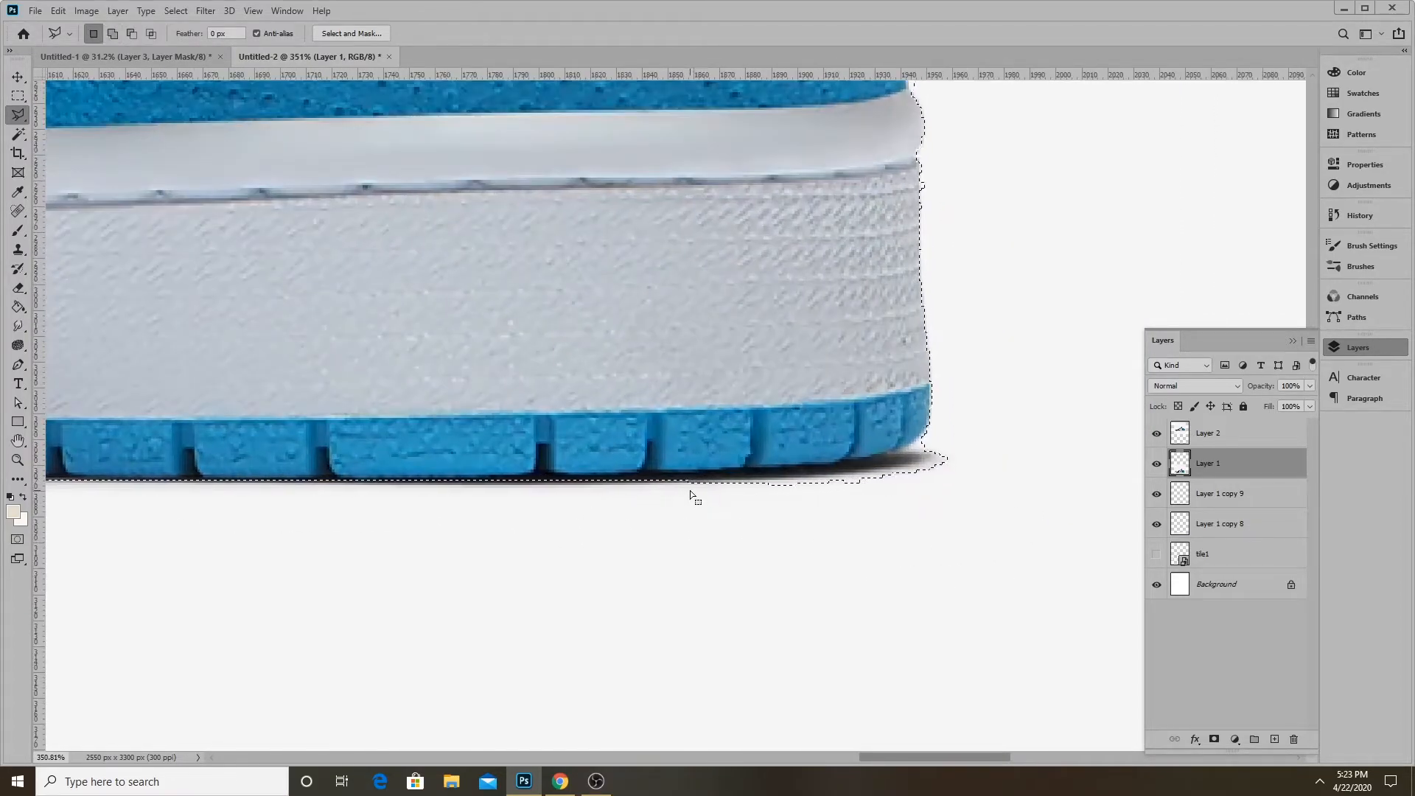
left_click(685, 481)
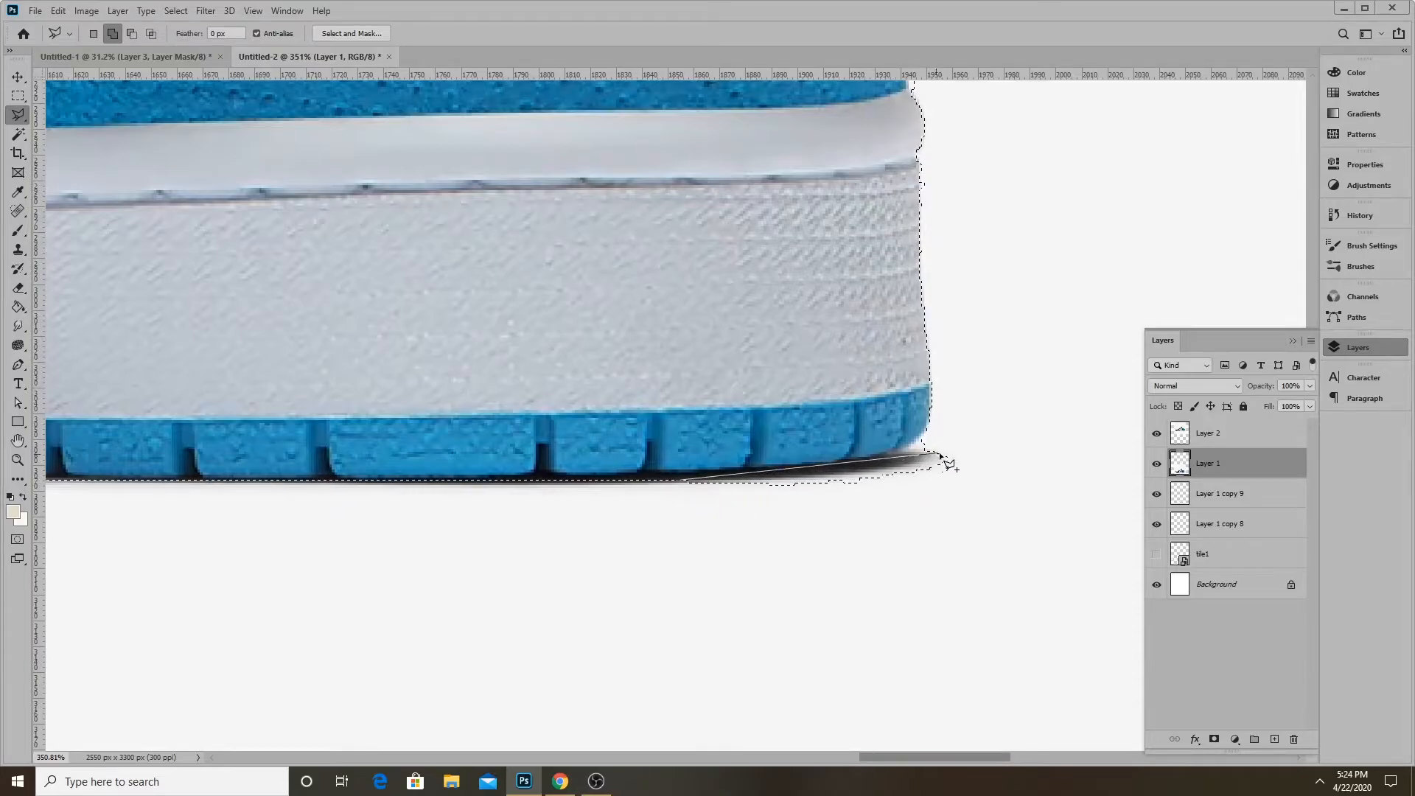
double_click(806, 538)
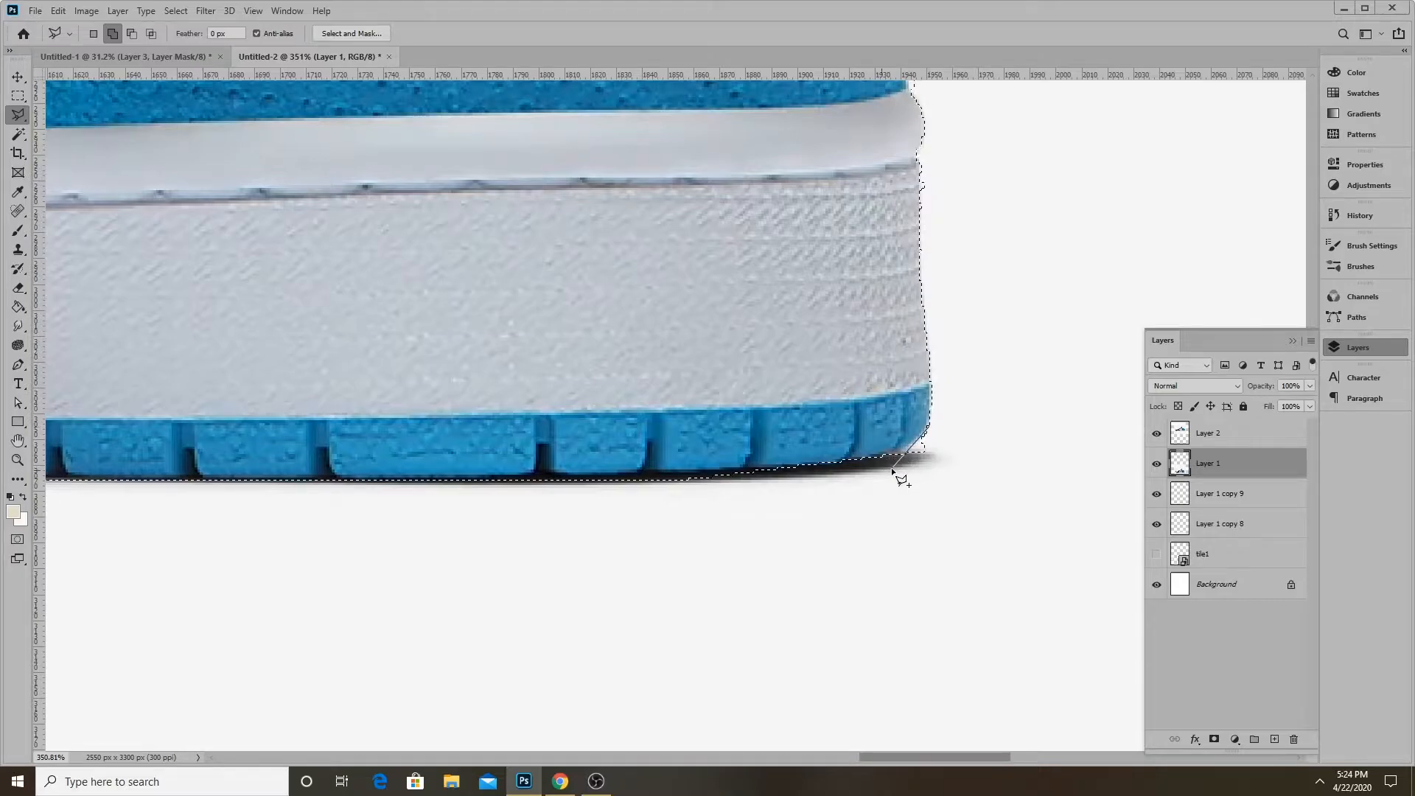
left_click(974, 431)
key("Escape")
Straighten the selection edge beneath the rear tread blocks by adding Polygonal Lasso areas of the remaining shadow
scroll(711, 491, "up", 4)
scroll(884, 499, "down", 2)
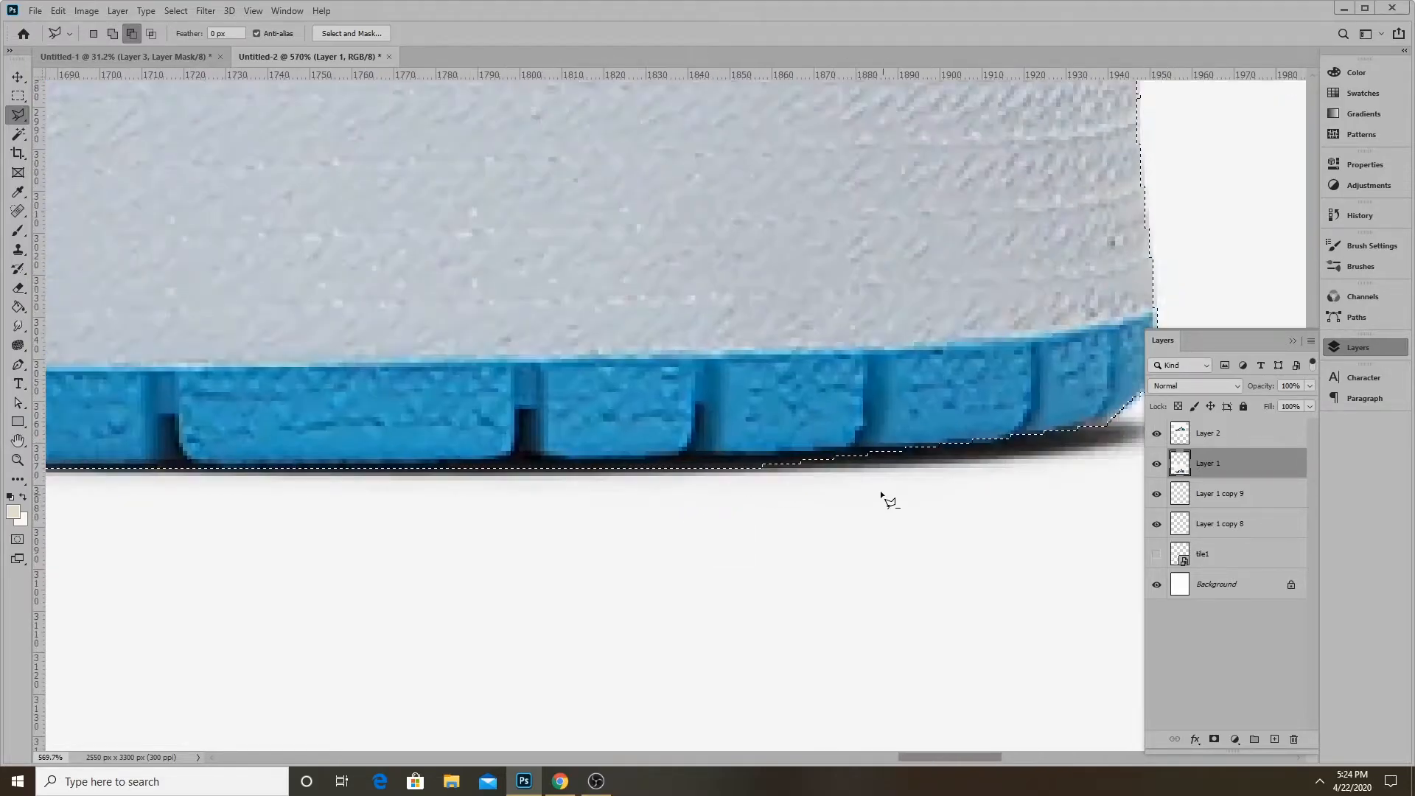
left_click(906, 452, "shift")
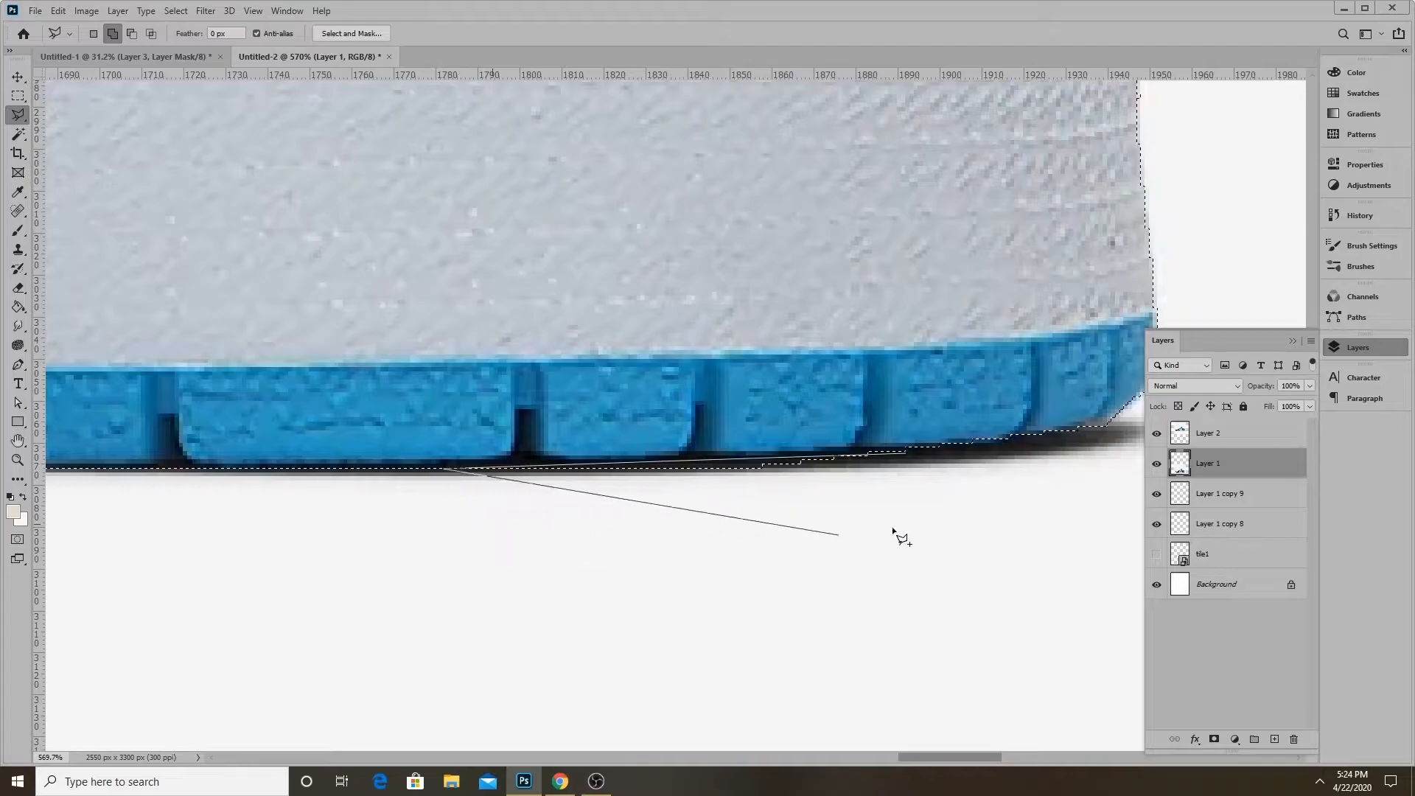
key("Return")
scroll(521, 495, "down", 3)
scroll(636, 477, "up", 2)
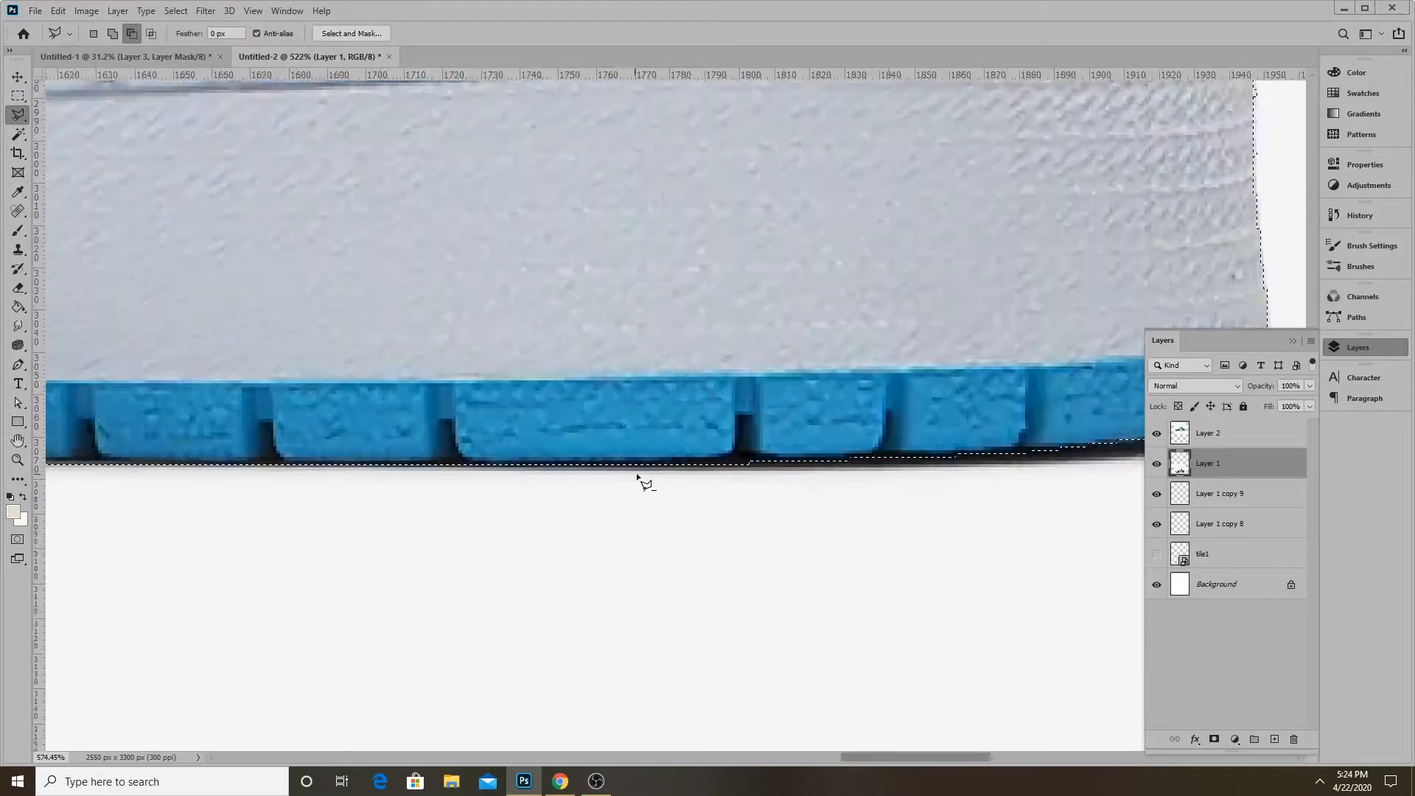
scroll(635, 477, "up", 1)
key("shift")
left_click(758, 545)
key("Return")
scroll(856, 527, "down", 8)
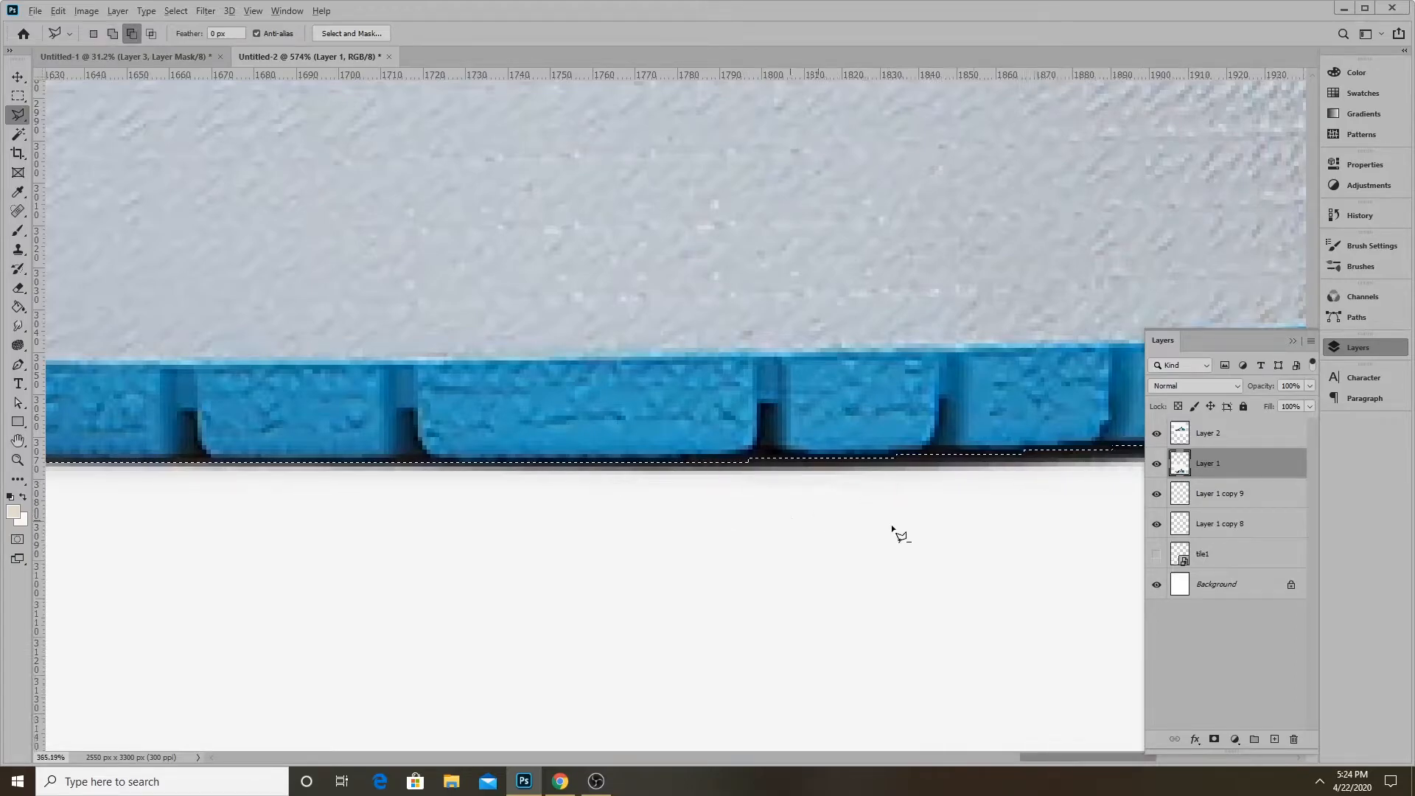
Smooth the selection edge at the back of the heel midsole, around the seam below its upper band, with the Polygonal Lasso
scroll(930, 567, "up", 7)
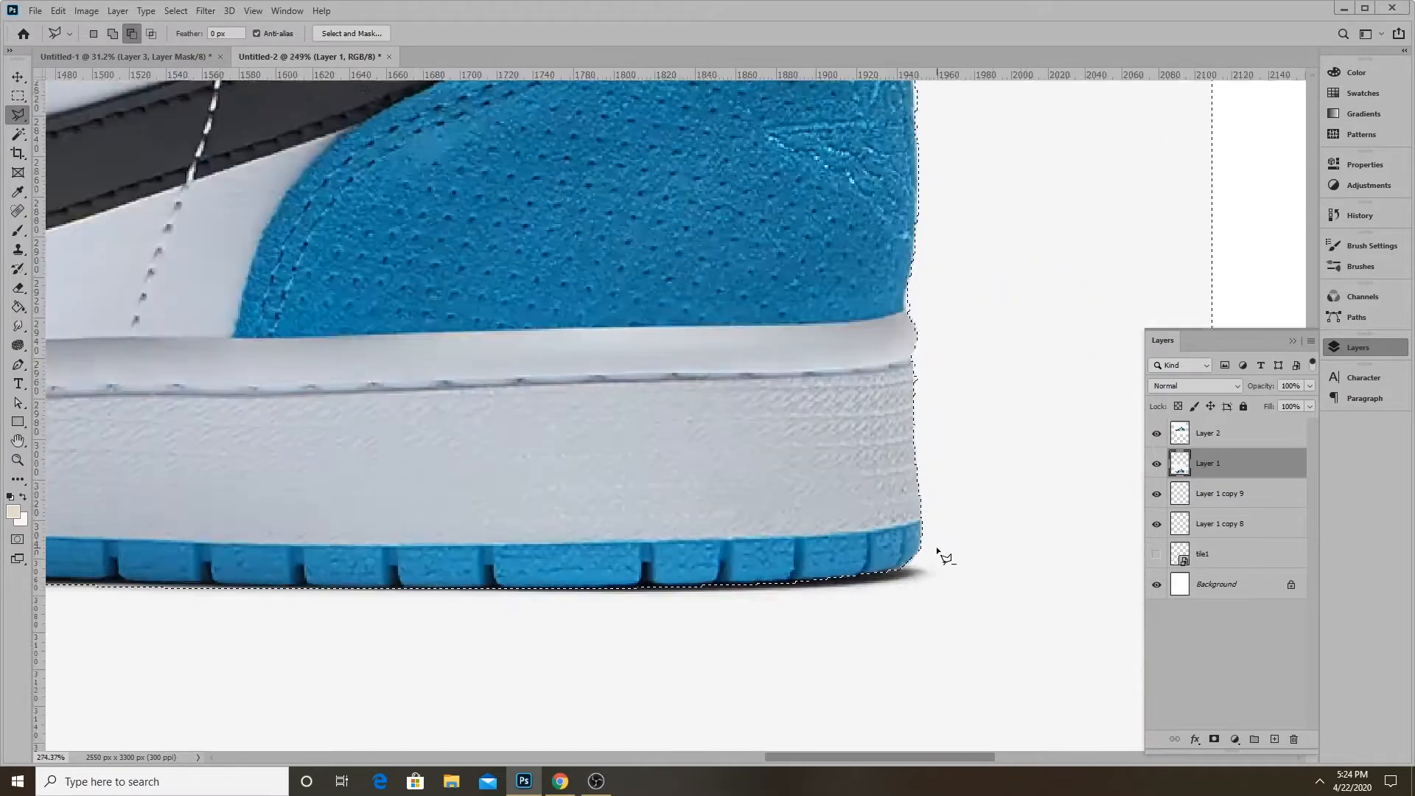
scroll(955, 469, "up", 5)
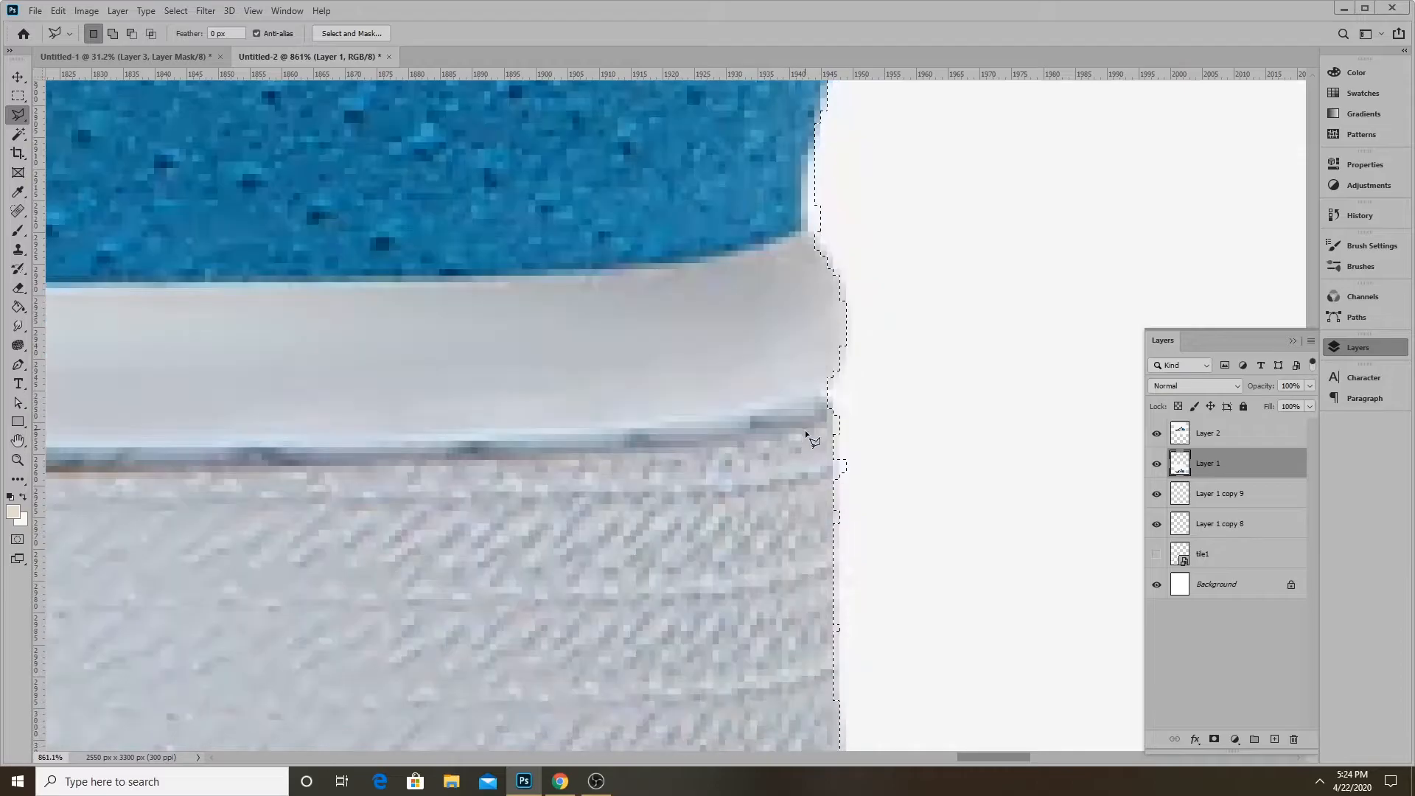
scroll(838, 249, "down", 2)
scroll(840, 247, "up", 2)
left_click(842, 236)
left_click(942, 346)
double_click(871, 188)
key("ctrl+z")
left_click(844, 231)
double_click(870, 209)
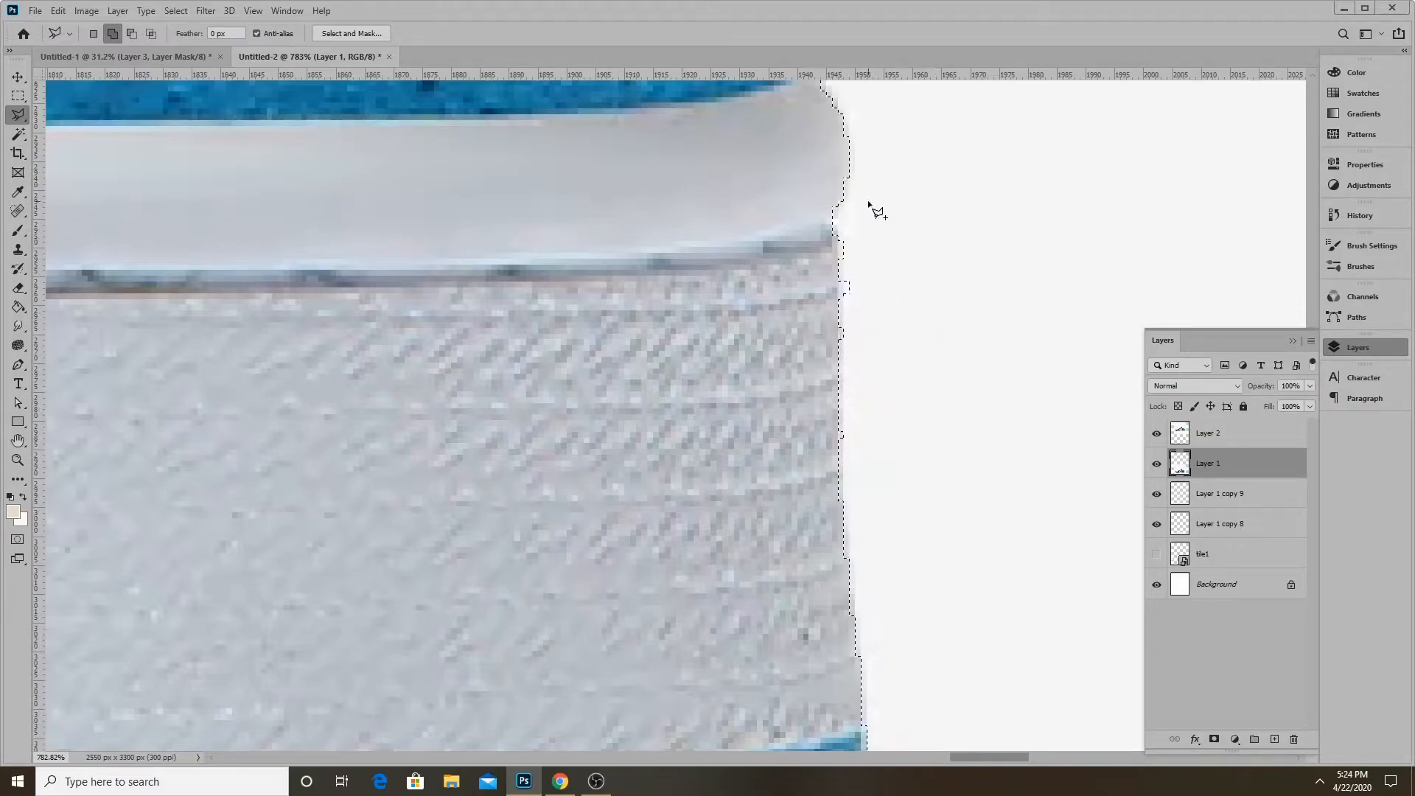
scroll(868, 352, "up", 3)
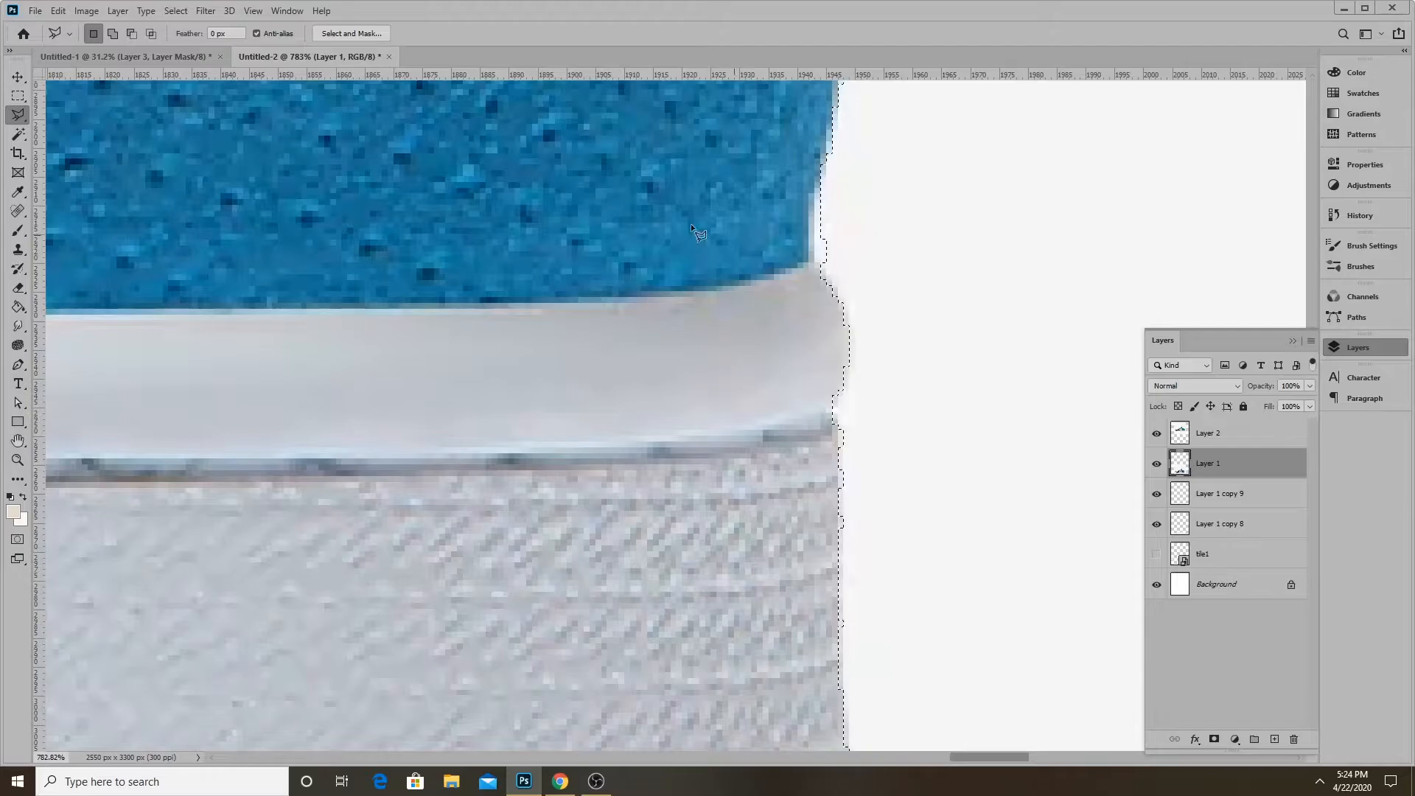
Add the pale gap where the blue heel panel meets the midsole to the background selection with the freehand Lasso
right_click(18, 114)
left_click(74, 111)
scroll(825, 272, "up", 2)
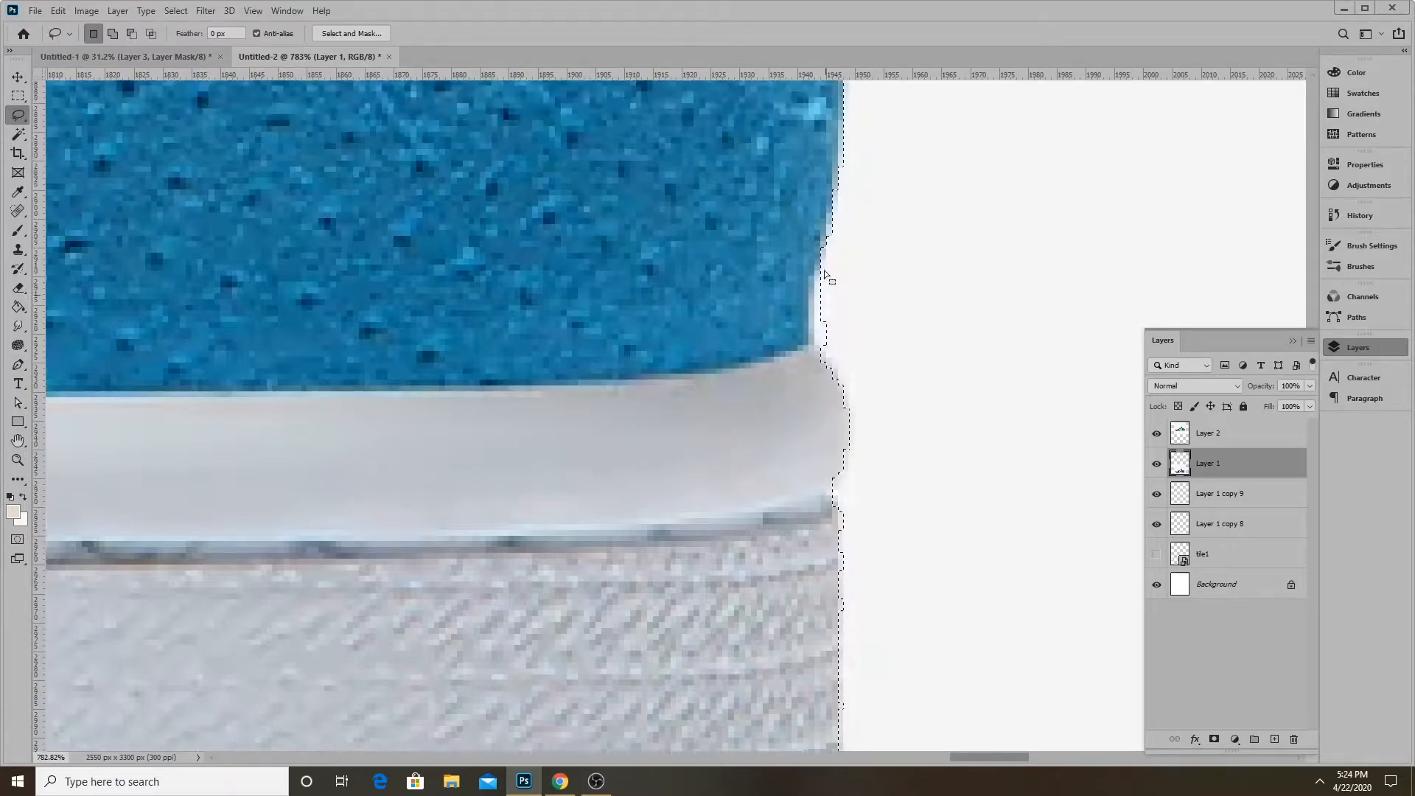
key("alt")
mouse_move(841, 367)
left_mouse_down()
mouse_move(823, 350)
mouse_move(868, 420)
left_mouse_up()
key("ctrl+z")
key("shift")
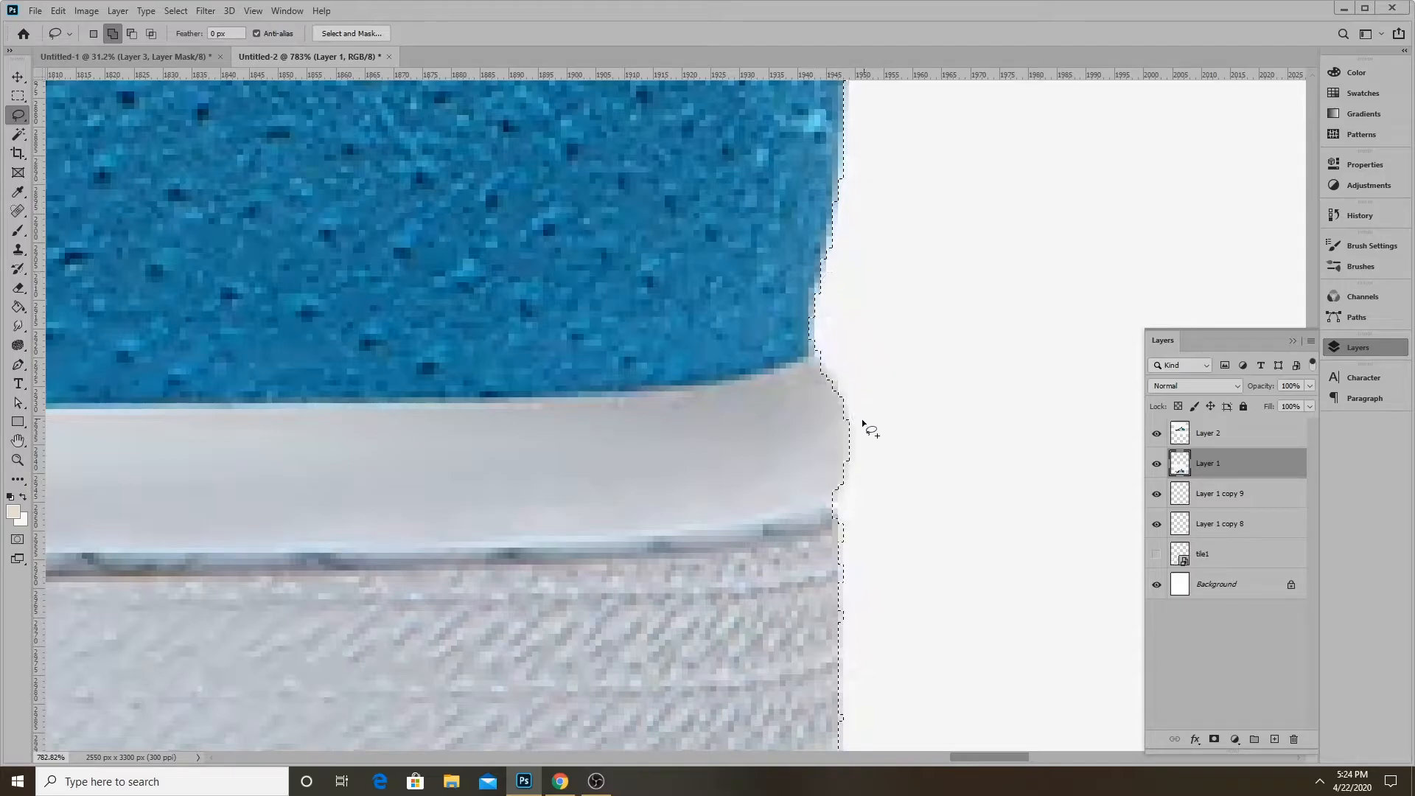
Refine the background selection along the rear edge of the blue heel panel with the freehand Lasso
scroll(821, 385, "down", 3)
scroll(833, 457, "up", 5)
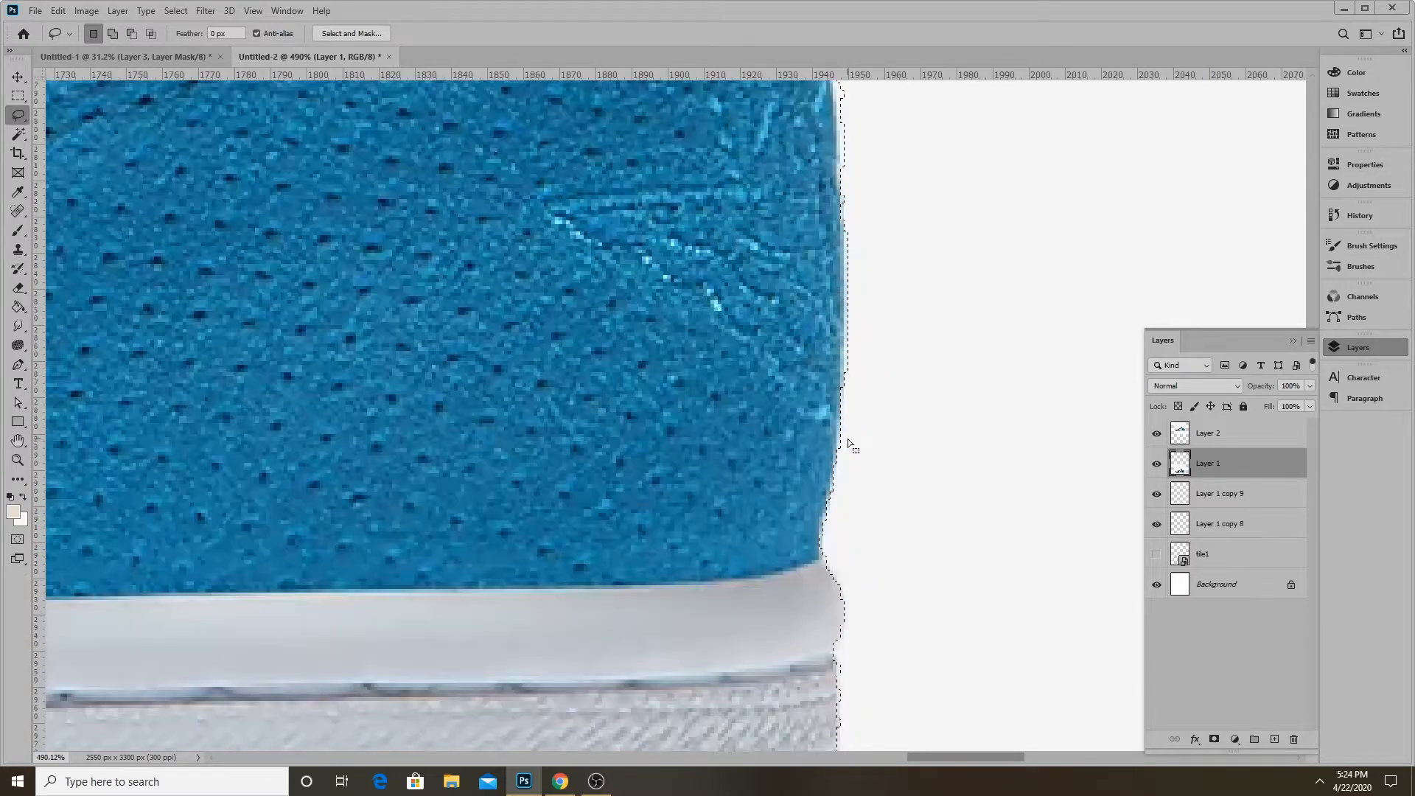
key("shift")
mouse_move(838, 150)
left_mouse_down()
mouse_move(893, 168)
mouse_move(849, 230)
left_mouse_up()
key("ctrl+z")
left_click_drag(835, 132, 837, 134)
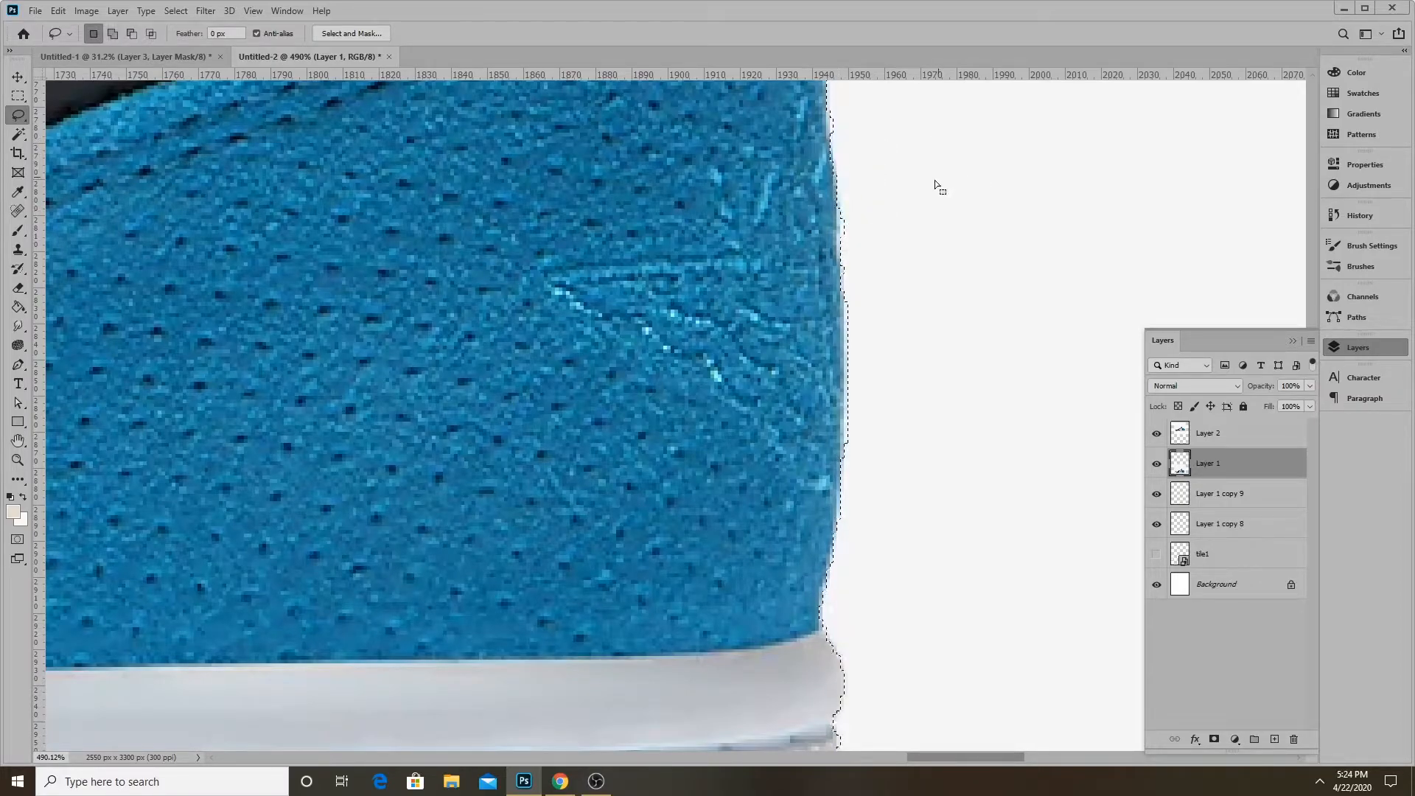
Tighten the background selection around the blue heel panel's upper corner and the dark heel edge above it
scroll(888, 229, "down", 5)
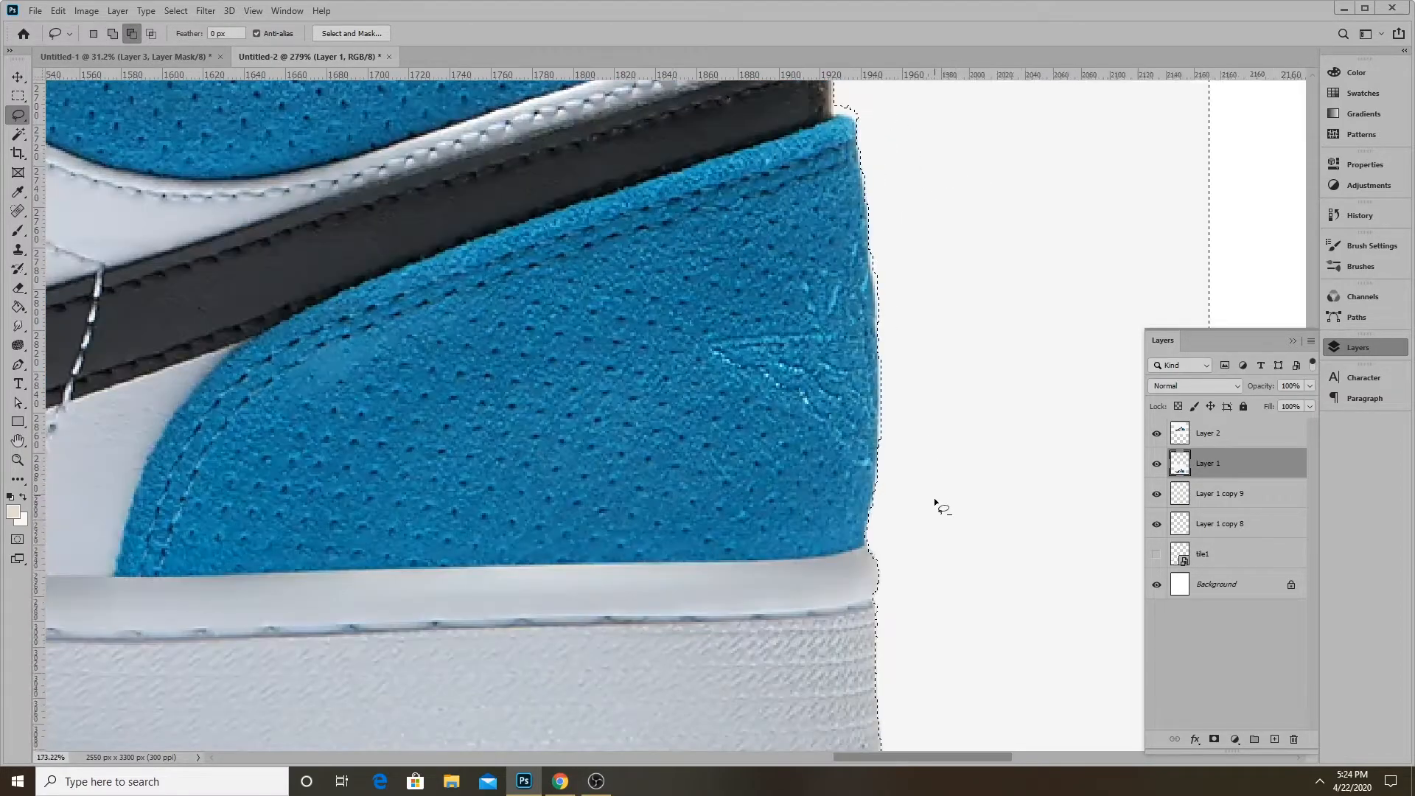
scroll(896, 284, "up", 5)
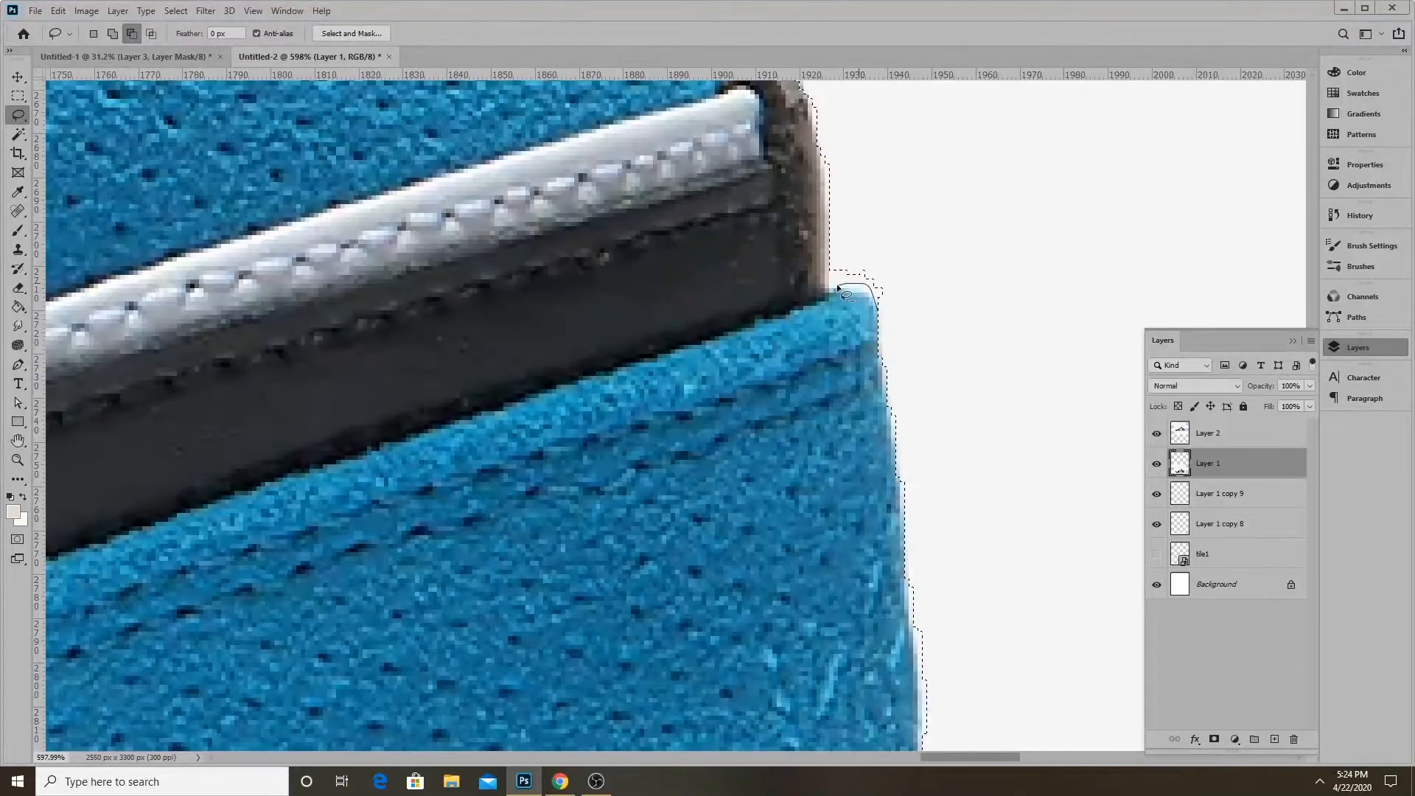
key("ctrl+z")
key("ctrl+shift+z")
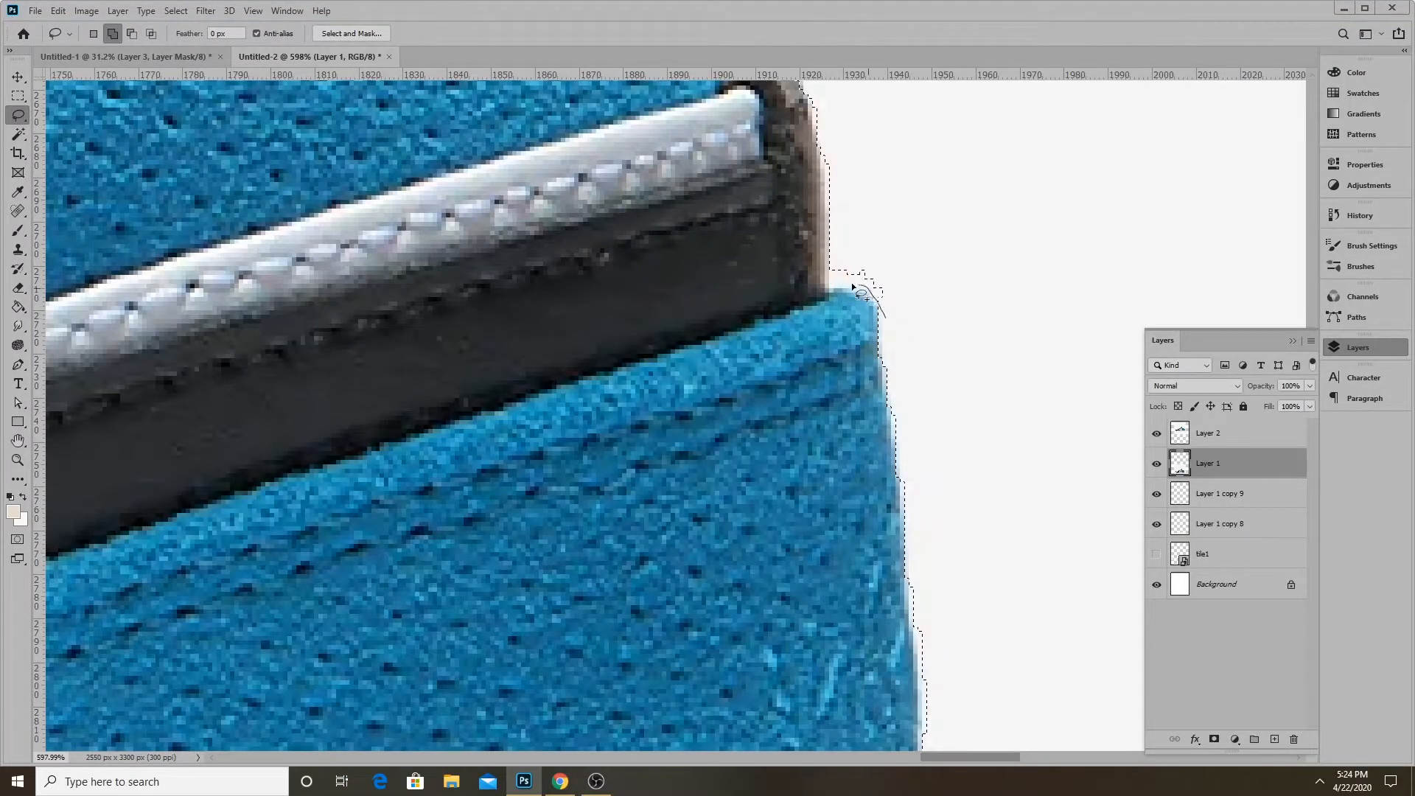
left_click_drag(839, 241, 840, 243)
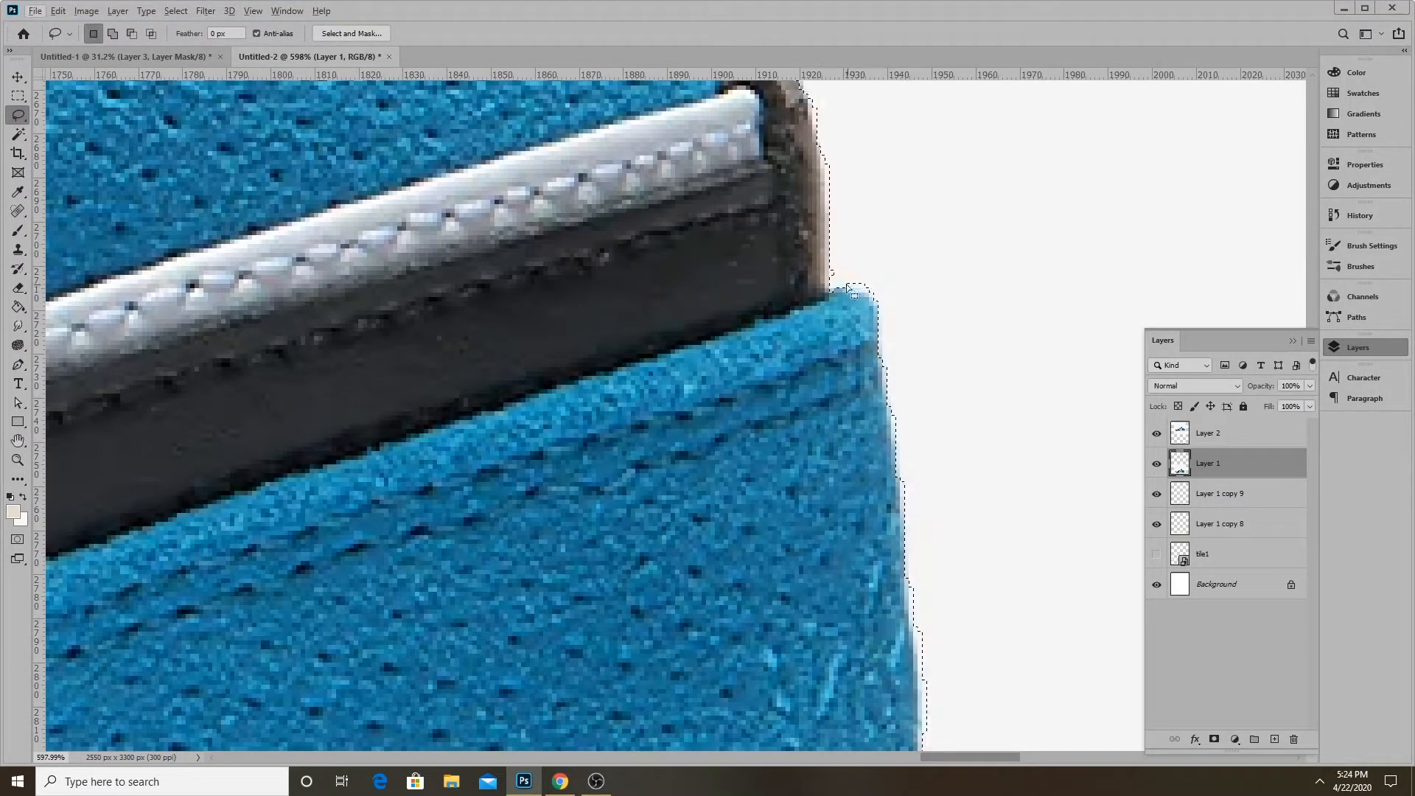
scroll(860, 287, "down", 2)
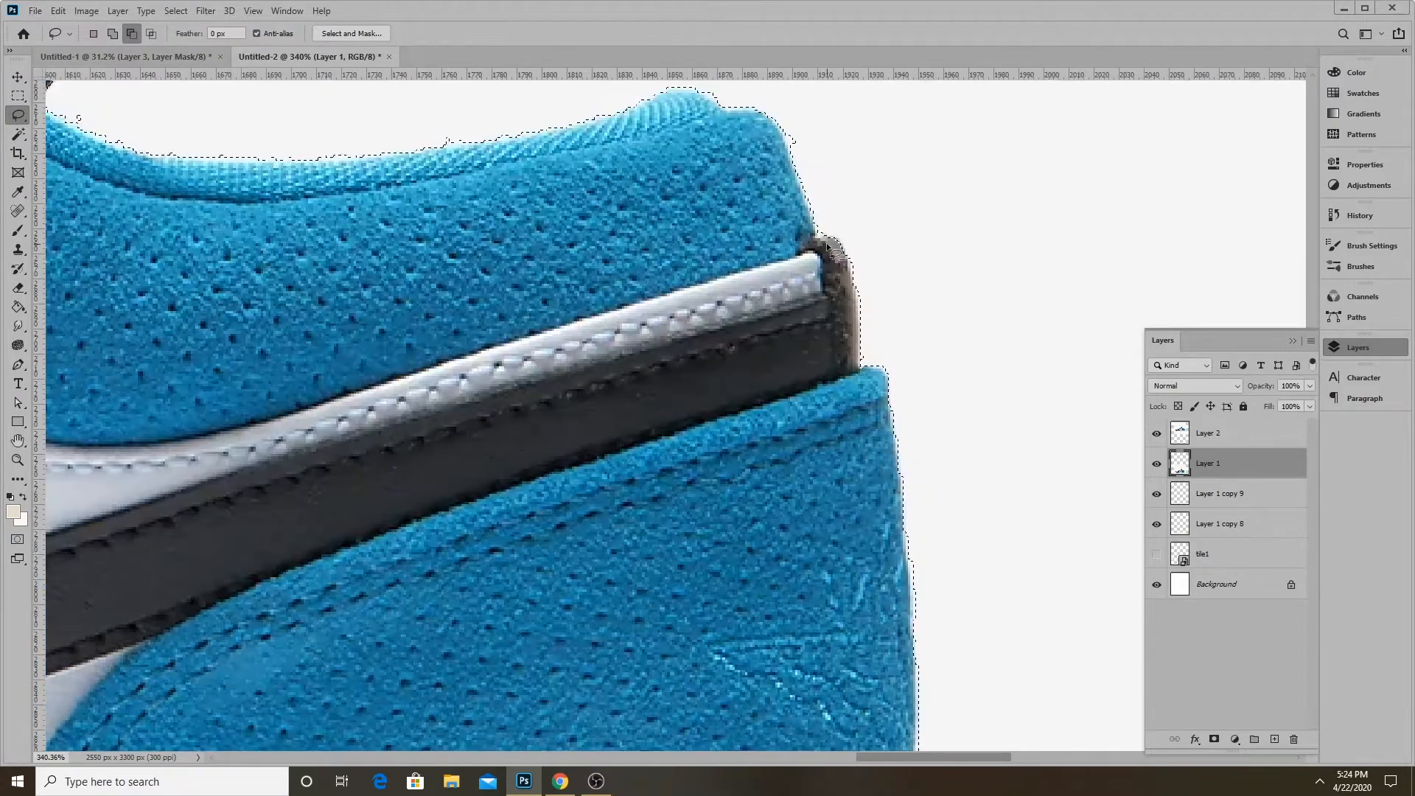
left_click_drag(860, 358, 879, 258)
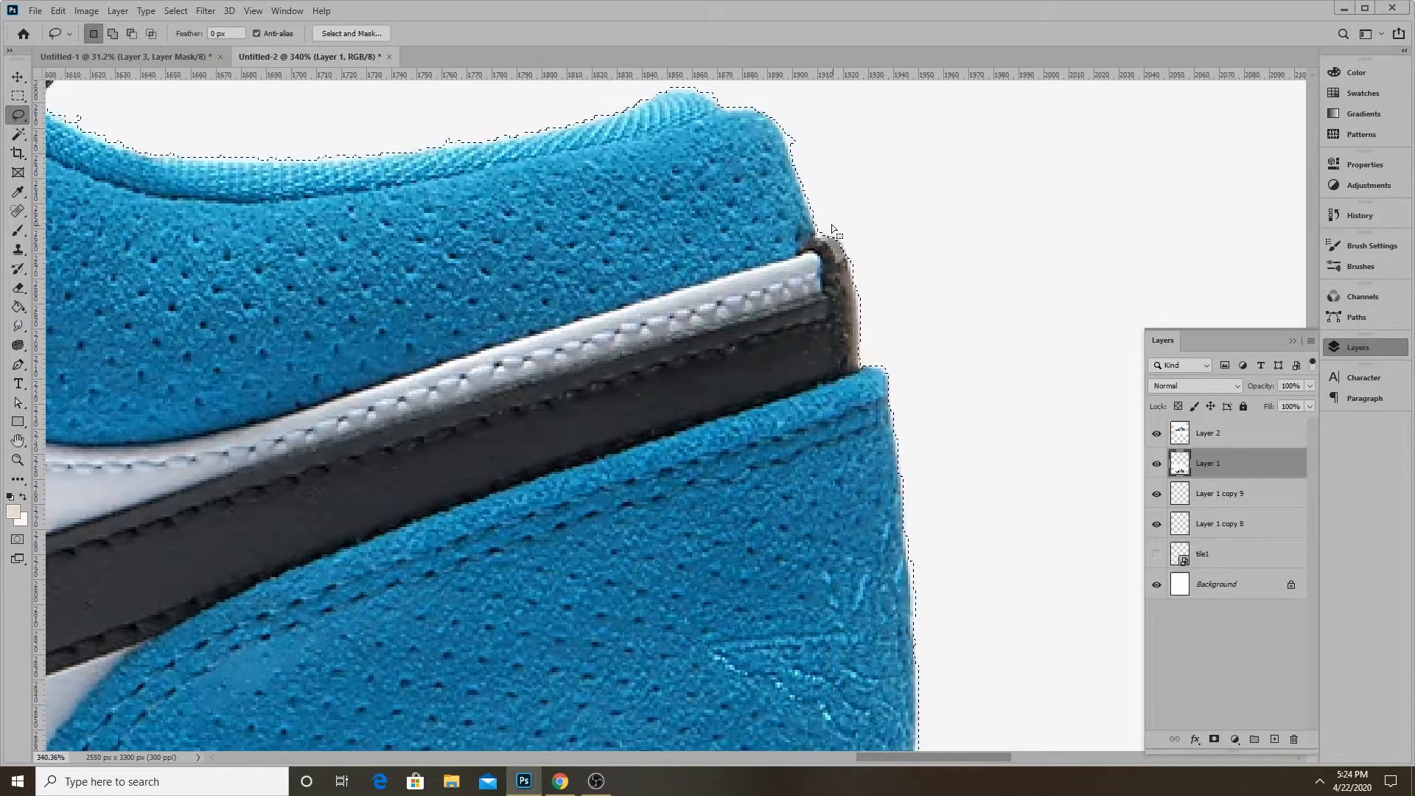
Examine the selection outline around the whole lower shoe for remaining errors
scroll(846, 212, "down", 5)
scroll(537, 233, "down", 3)
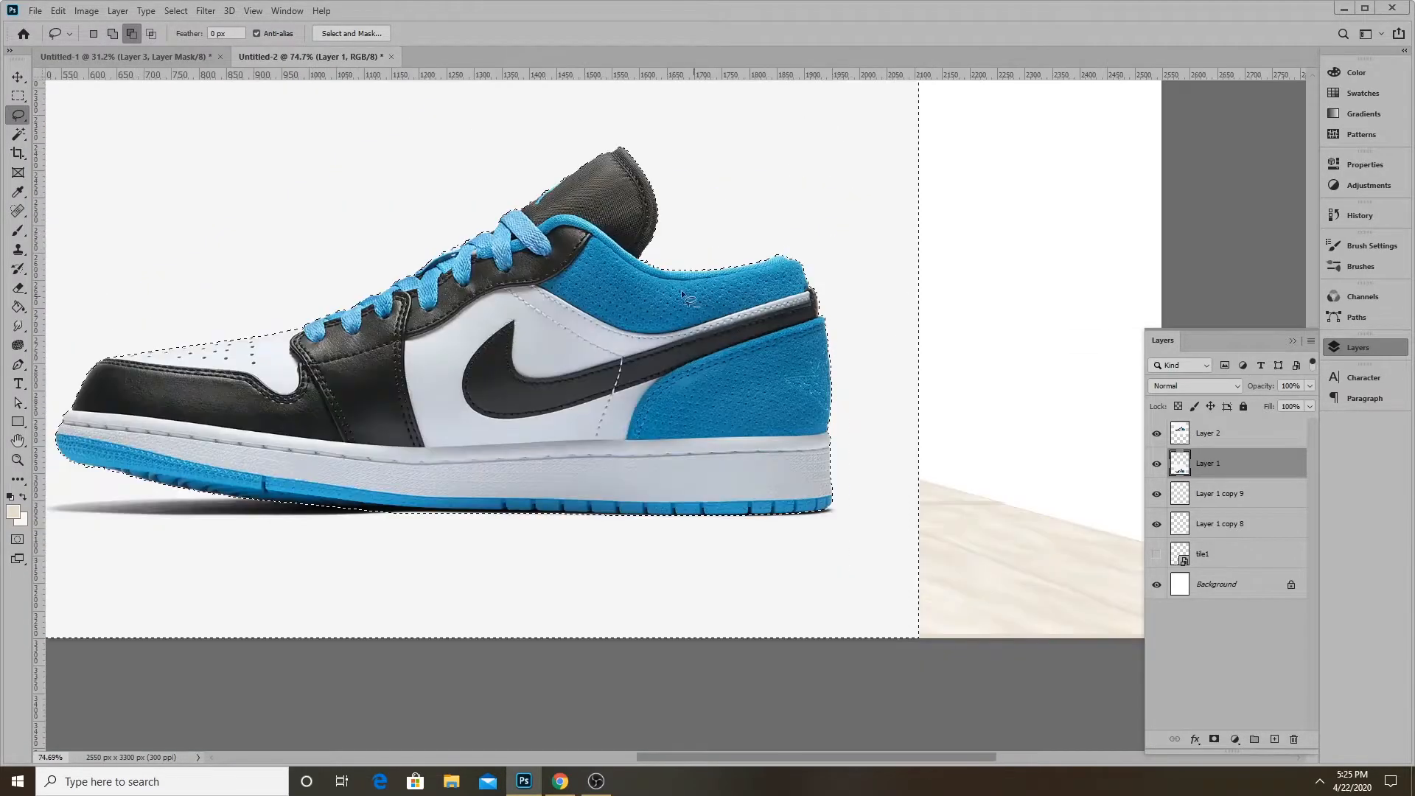
scroll(381, 330, "up", 4)
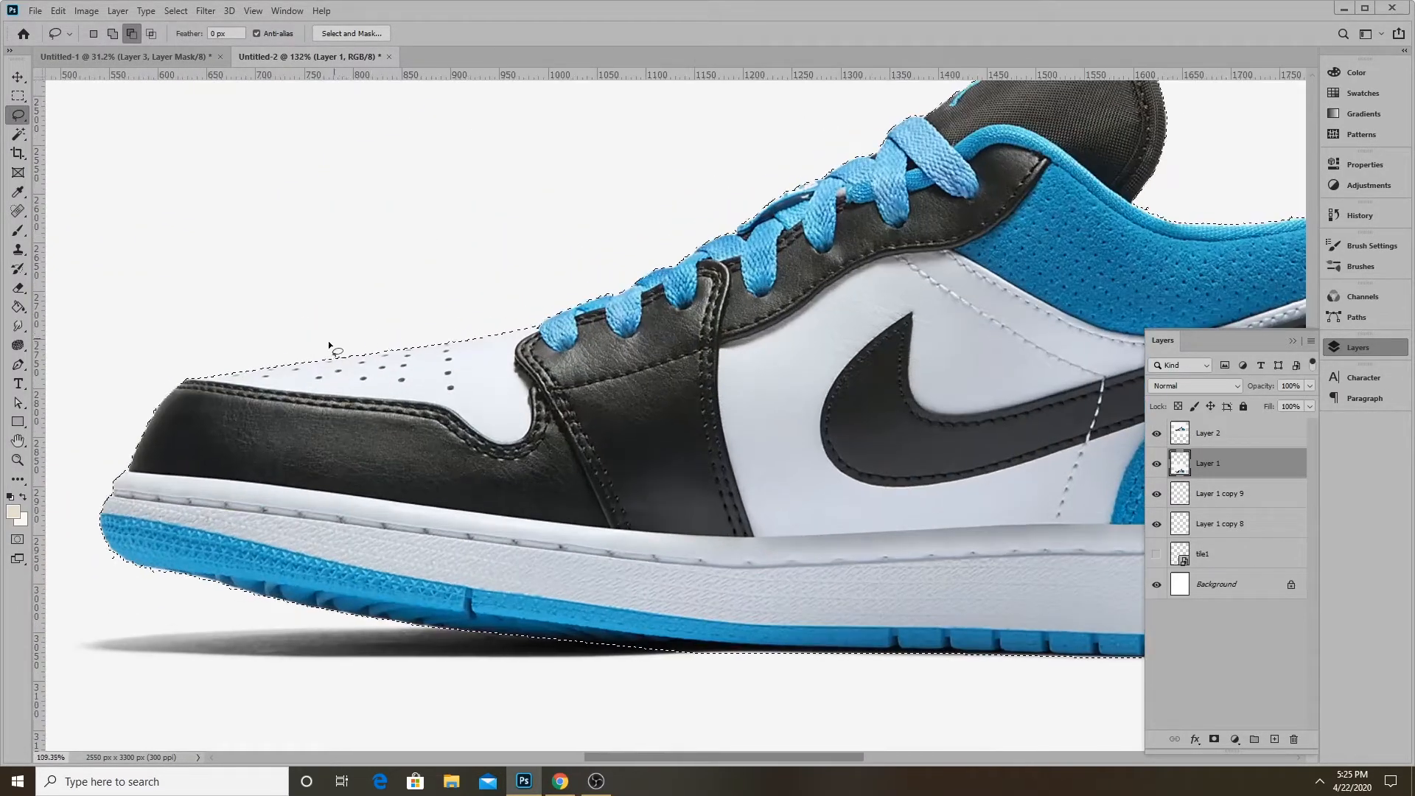
scroll(333, 337, "down", 3)
scroll(520, 387, "down", 1)
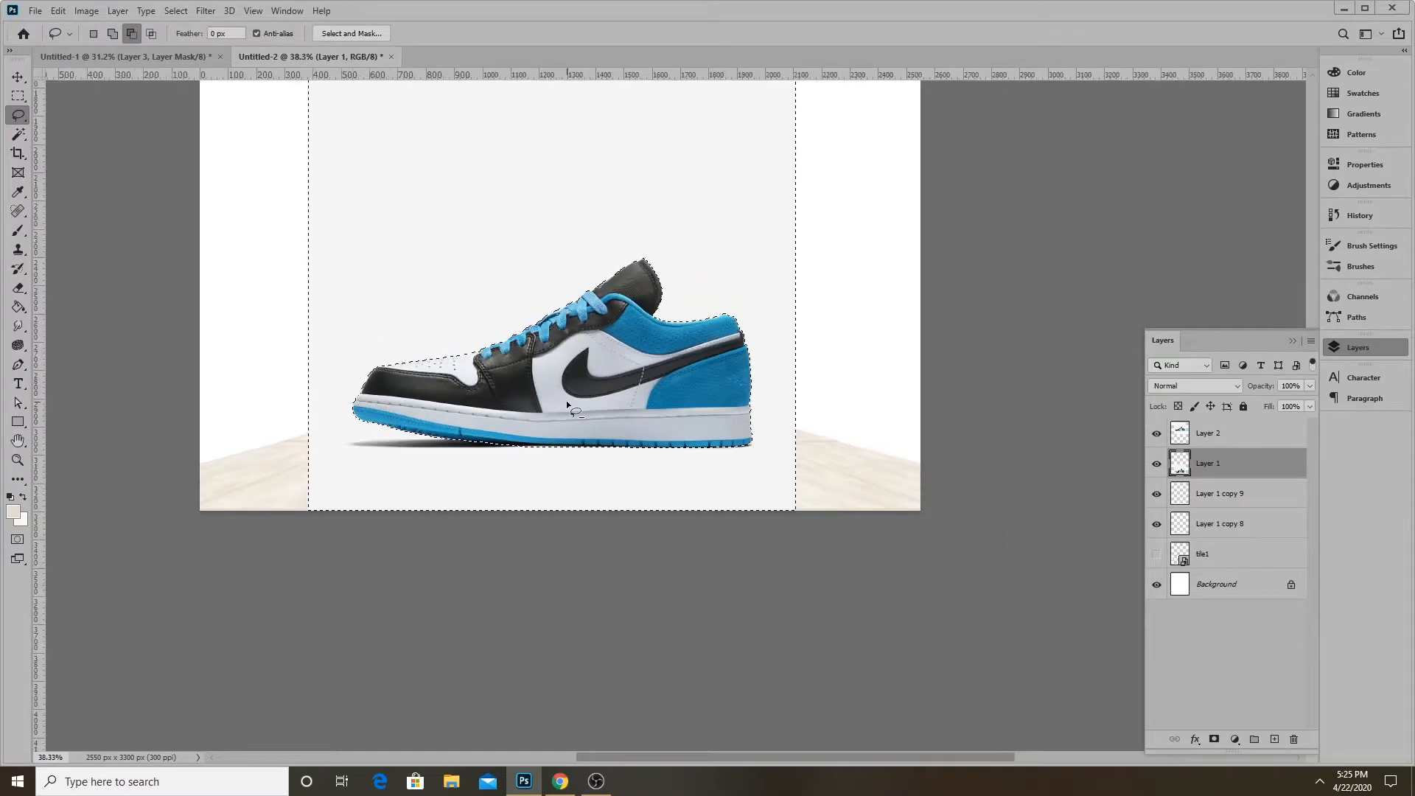
scroll(566, 400, "up", 2)
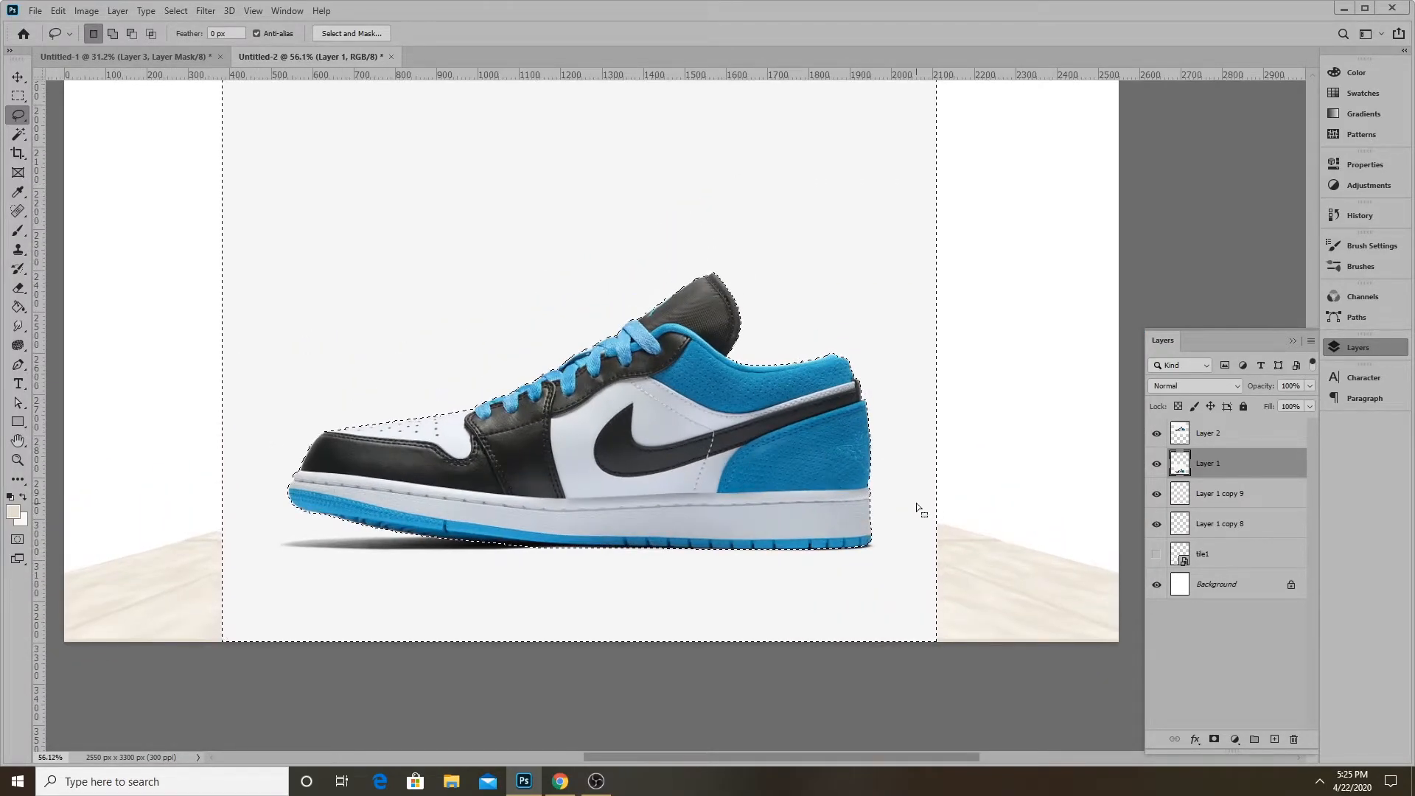
left_click(177, 11)
left_click(168, 15)
Add the empty area outside the lower shoe photo to the background selection with the Magic Wand
left_click(18, 133)
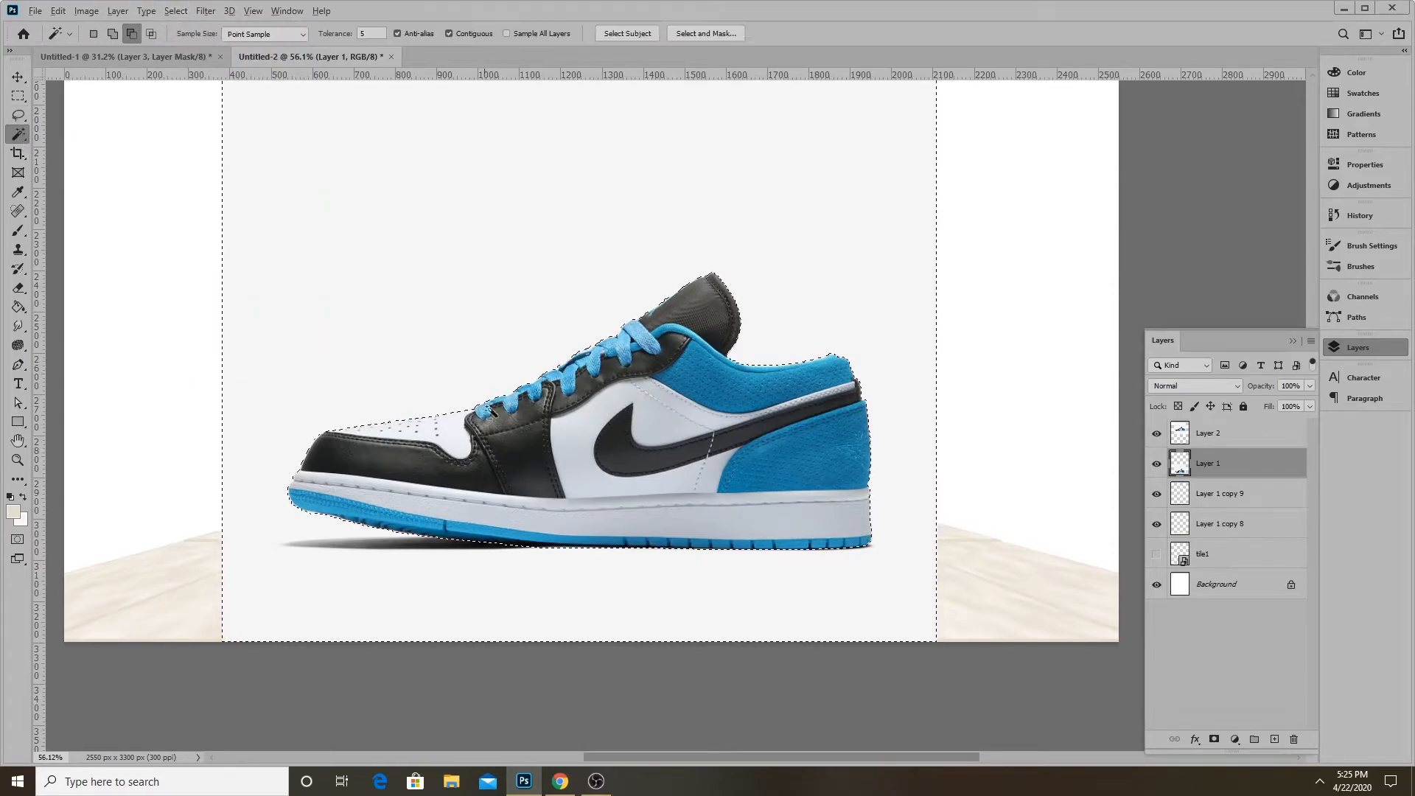
scroll(493, 410, "down", 5)
scroll(532, 361, "down", 3)
scroll(527, 442, "up", 3)
scroll(728, 525, "down", 3)
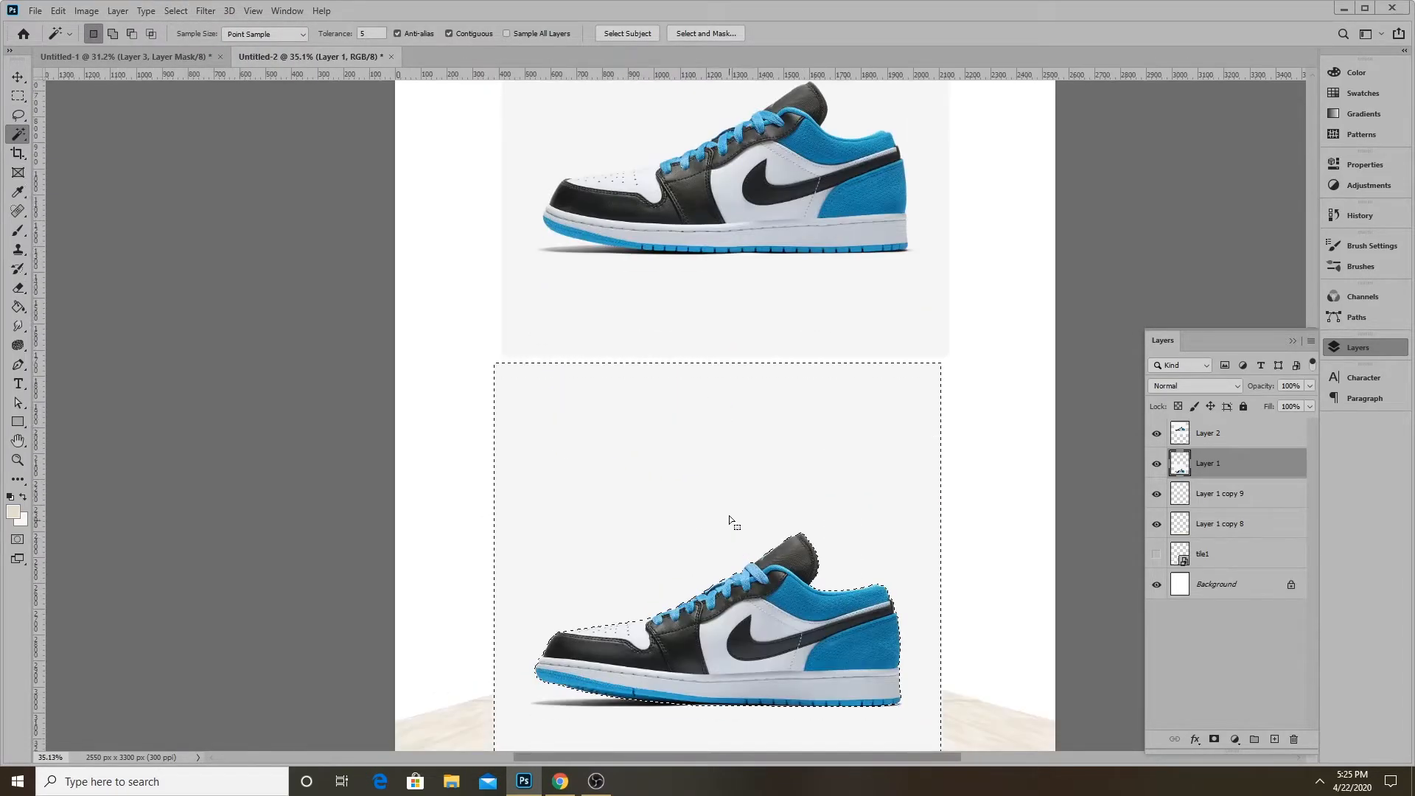
scroll(526, 324, "down", 3)
key("shift")
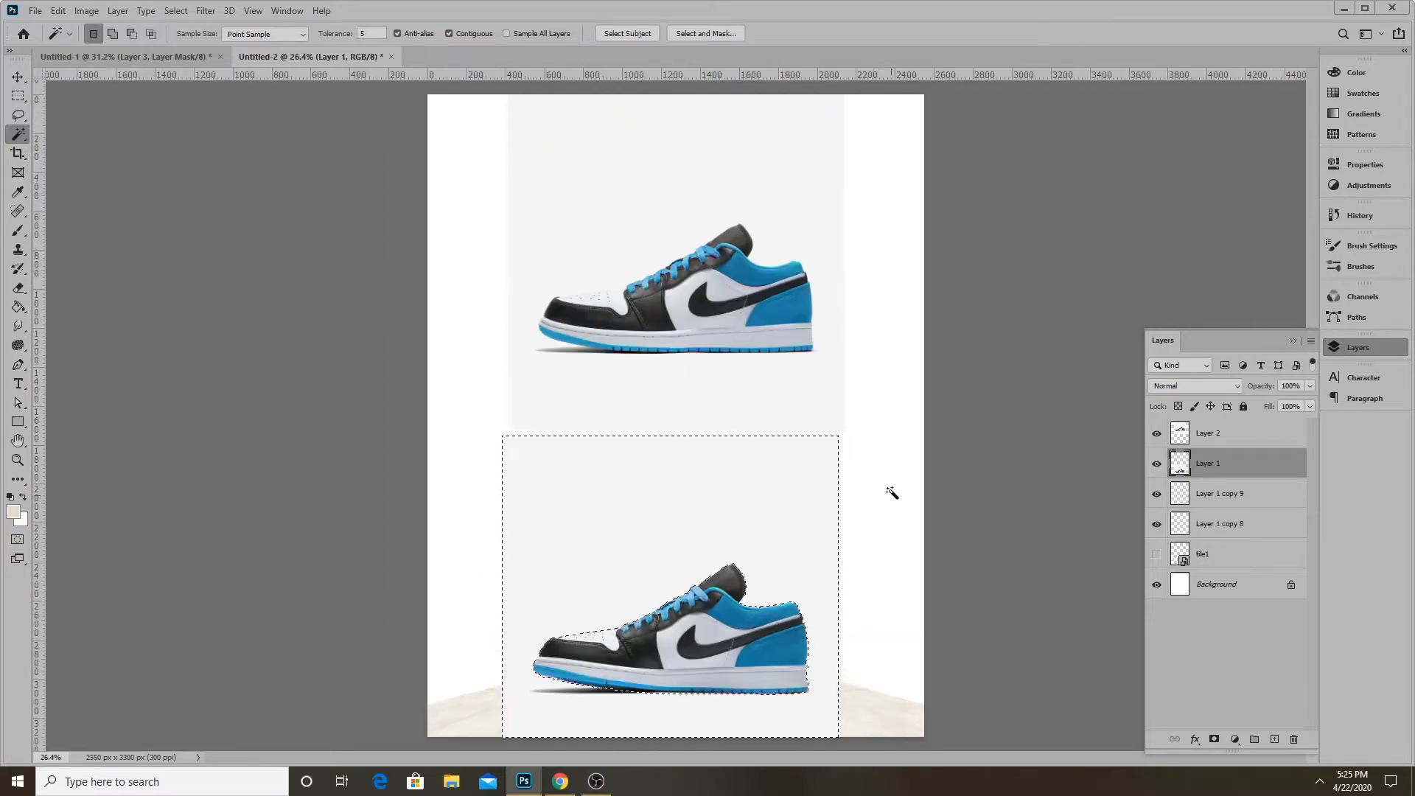
left_click(895, 526, "shift")
key("alt")
scroll(783, 661, "up", 5)
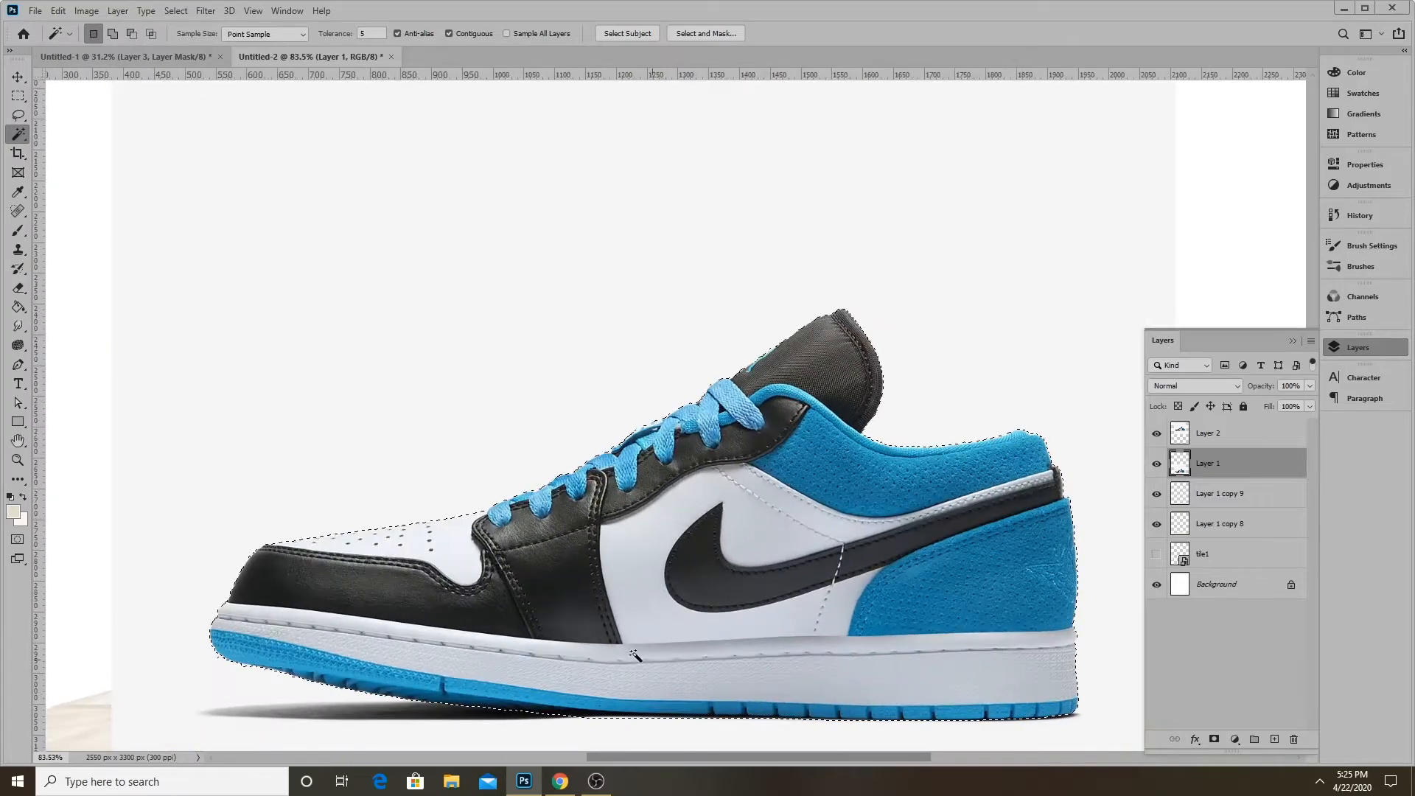
Add a layer mask to the lower shoe's layer from the selection and invert it in Select and Mask to keep only the shoe
scroll(435, 498, "down", 1)
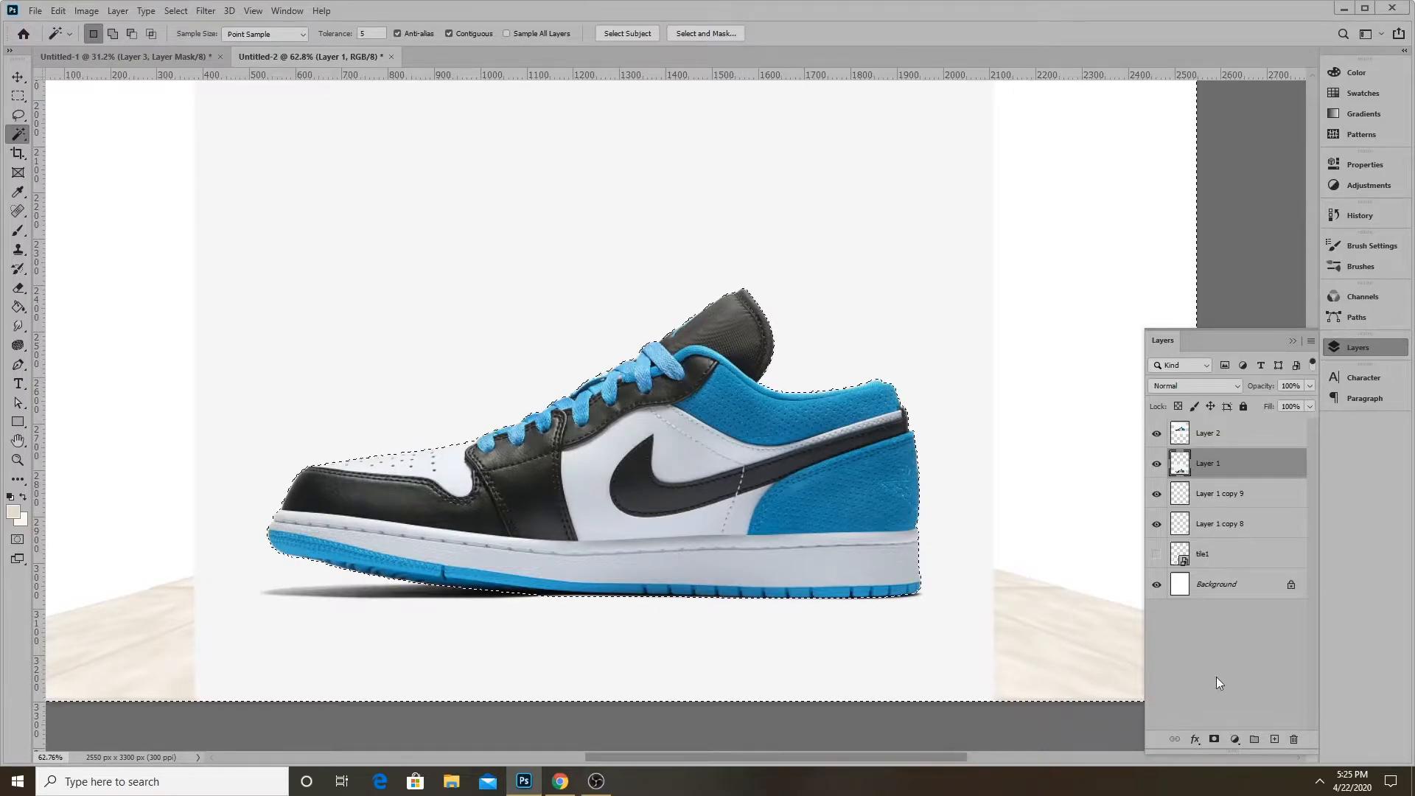
left_click(1214, 739)
double_click(1211, 465)
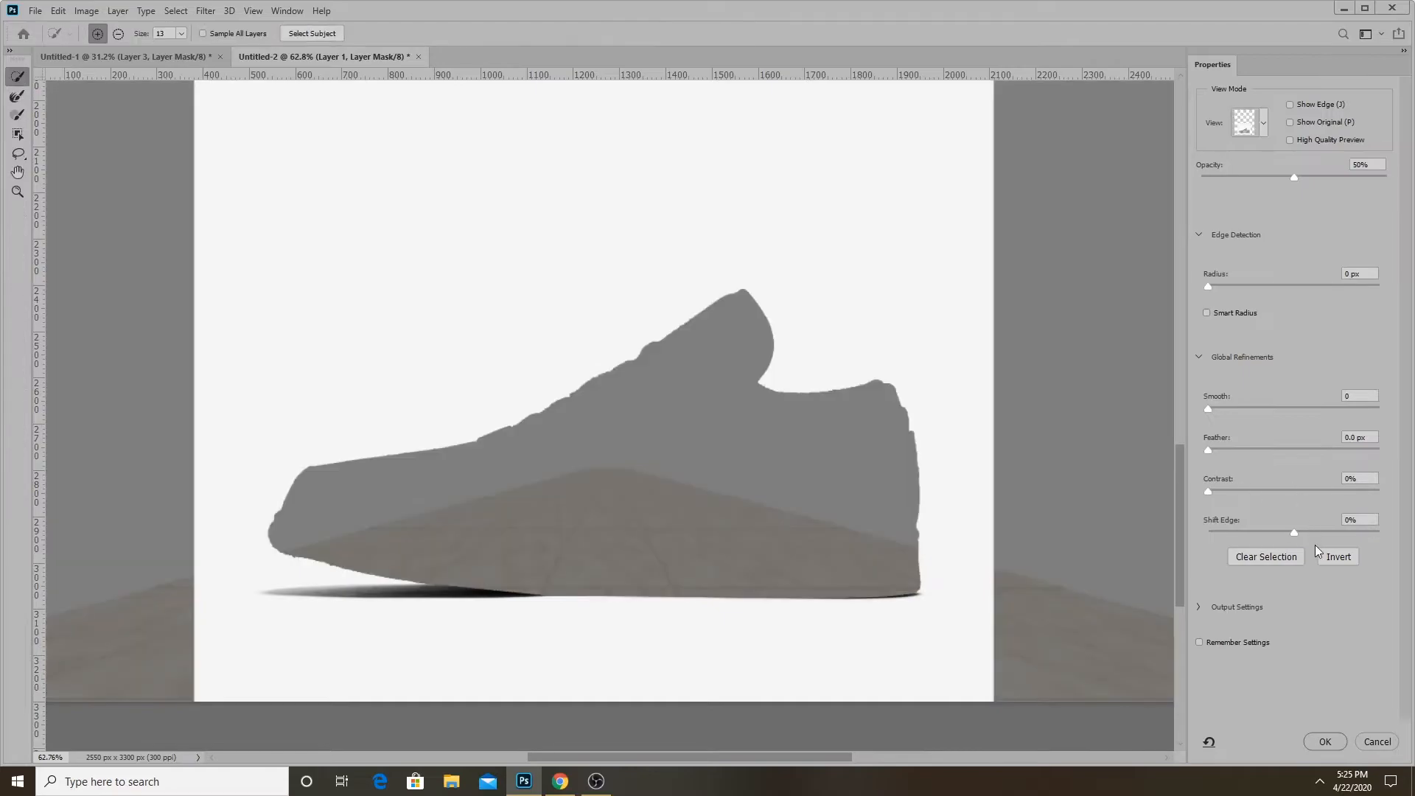
left_click(1336, 558)
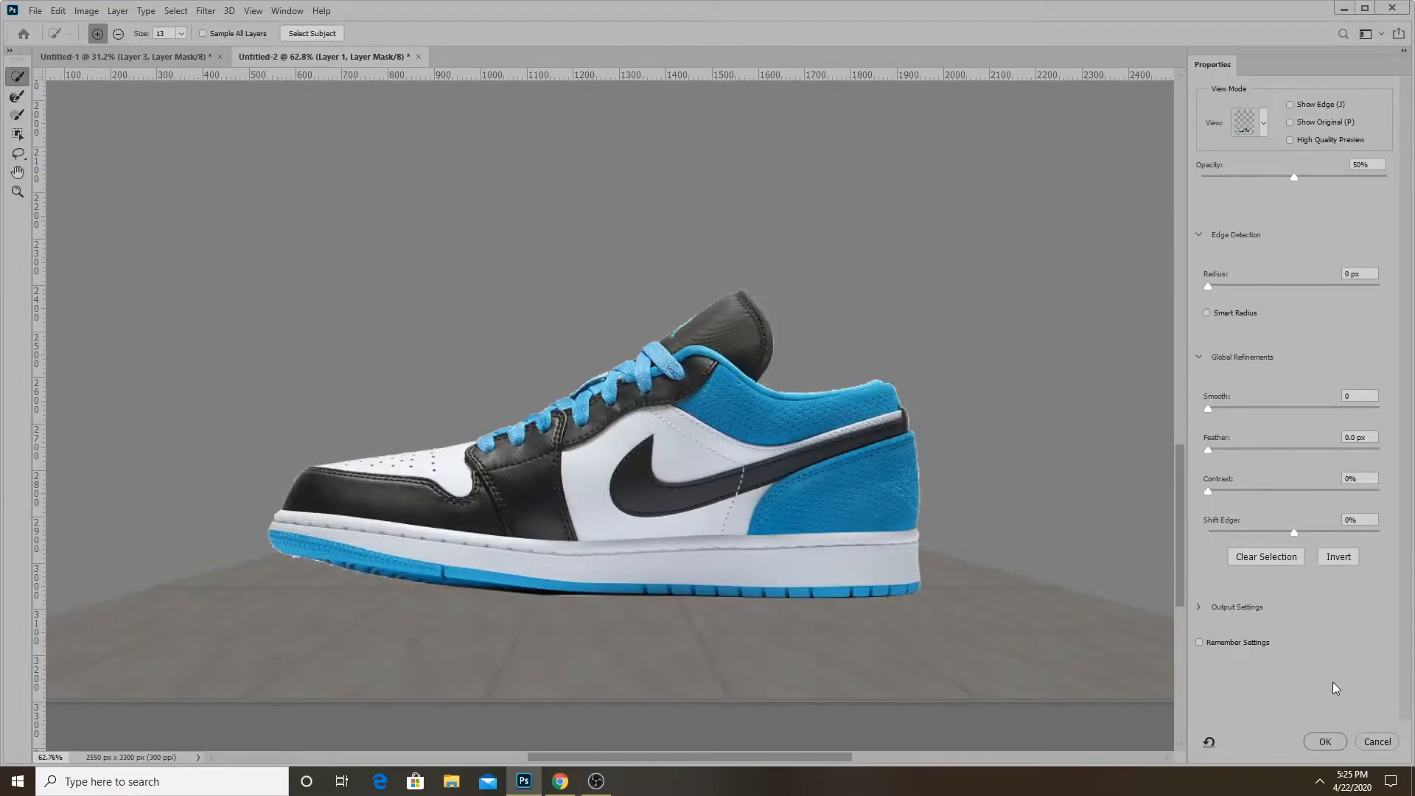
left_click(1324, 741)
double_click(1210, 468)
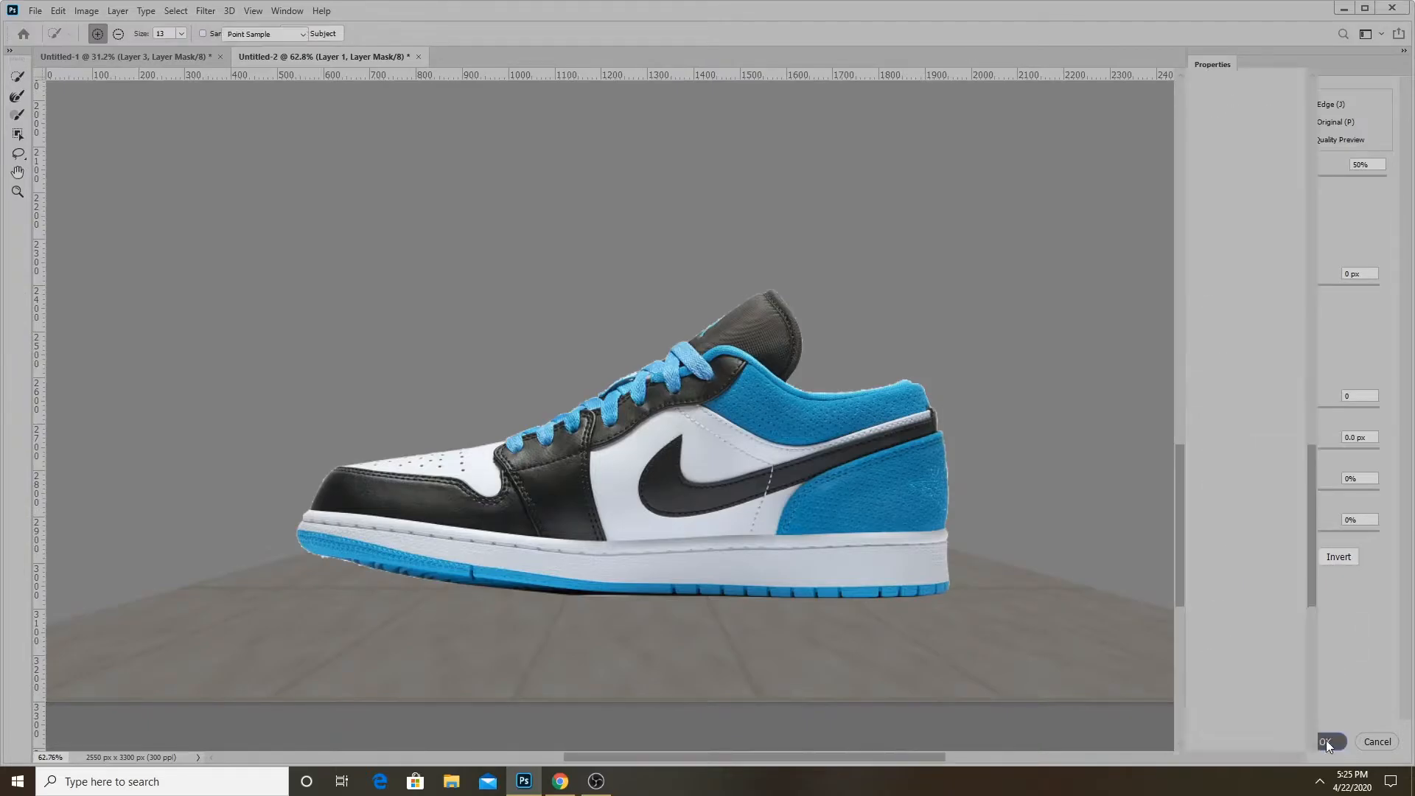
left_click(1326, 742)
Refine the lower shoe's mask in Select and Mask with a small edge radius, Smooth 3 and Shift Edge -69%
scroll(619, 507, "up", 1)
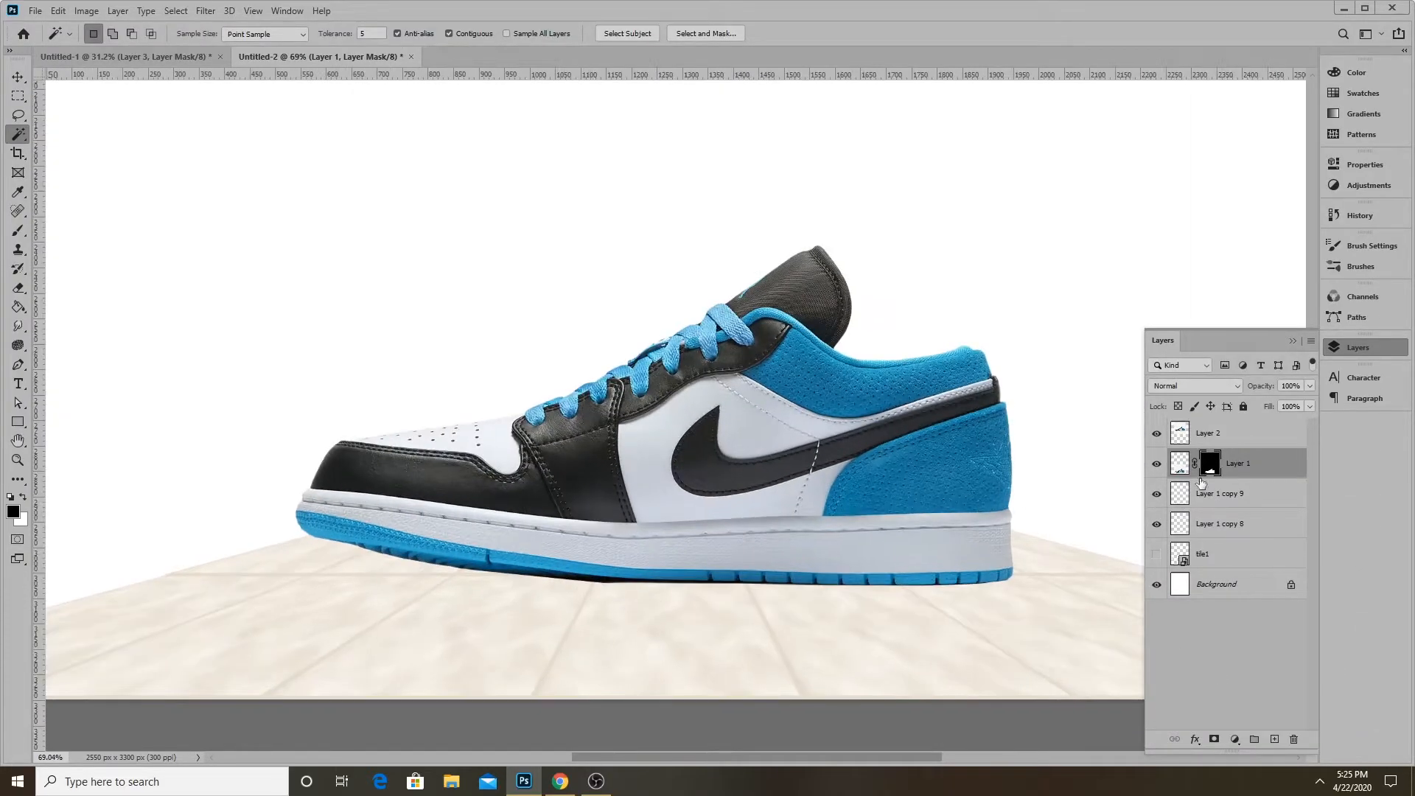
double_click(1210, 468)
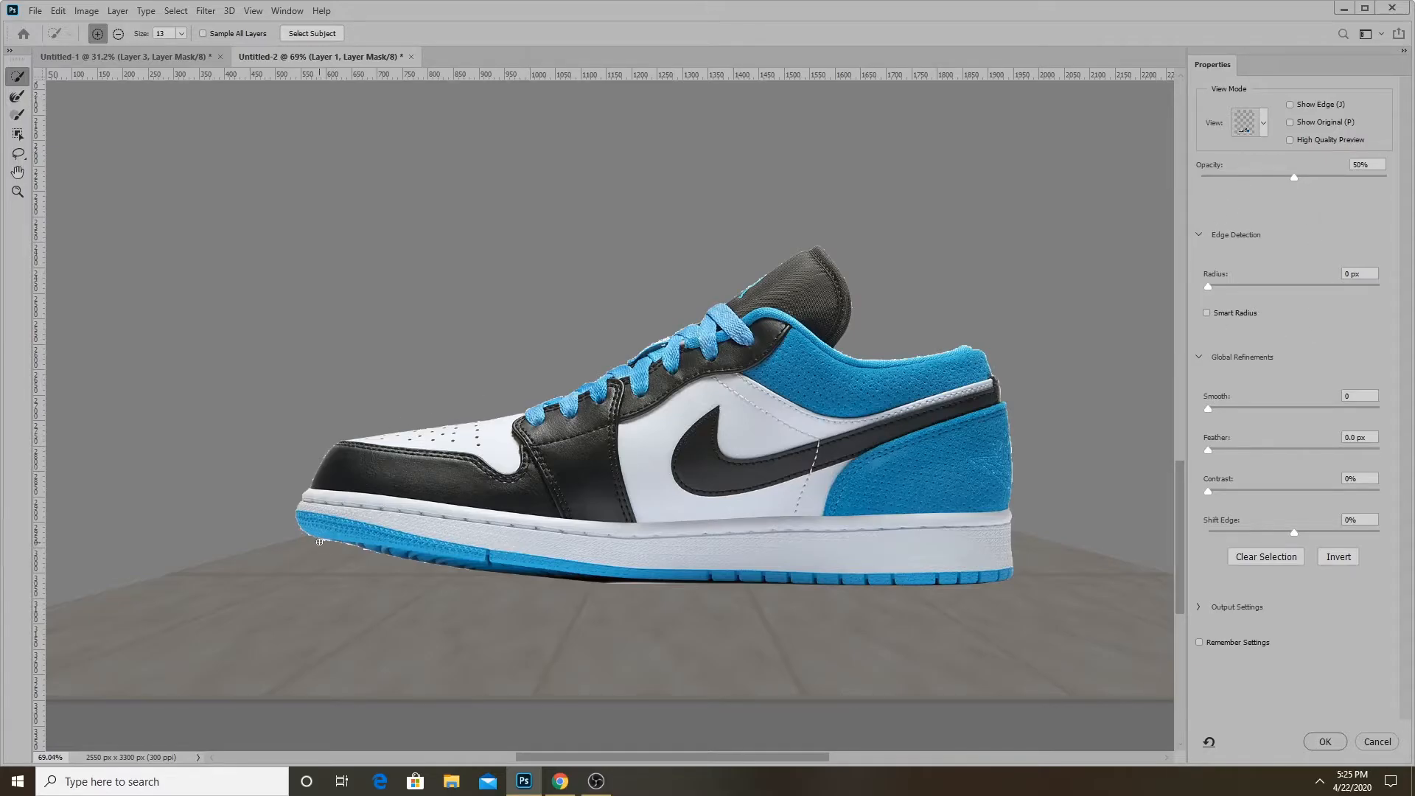
scroll(323, 543, "up", 3)
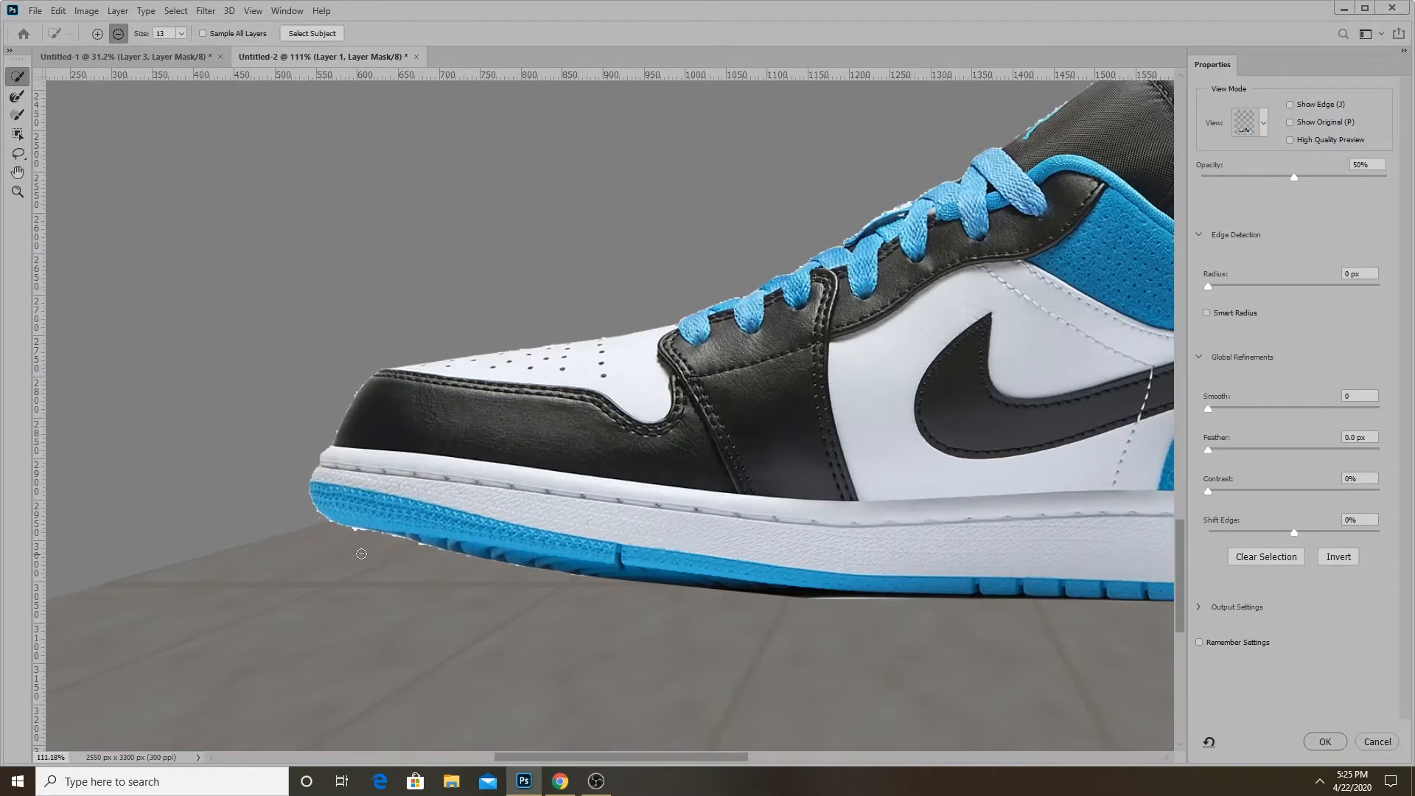
left_click(1244, 120)
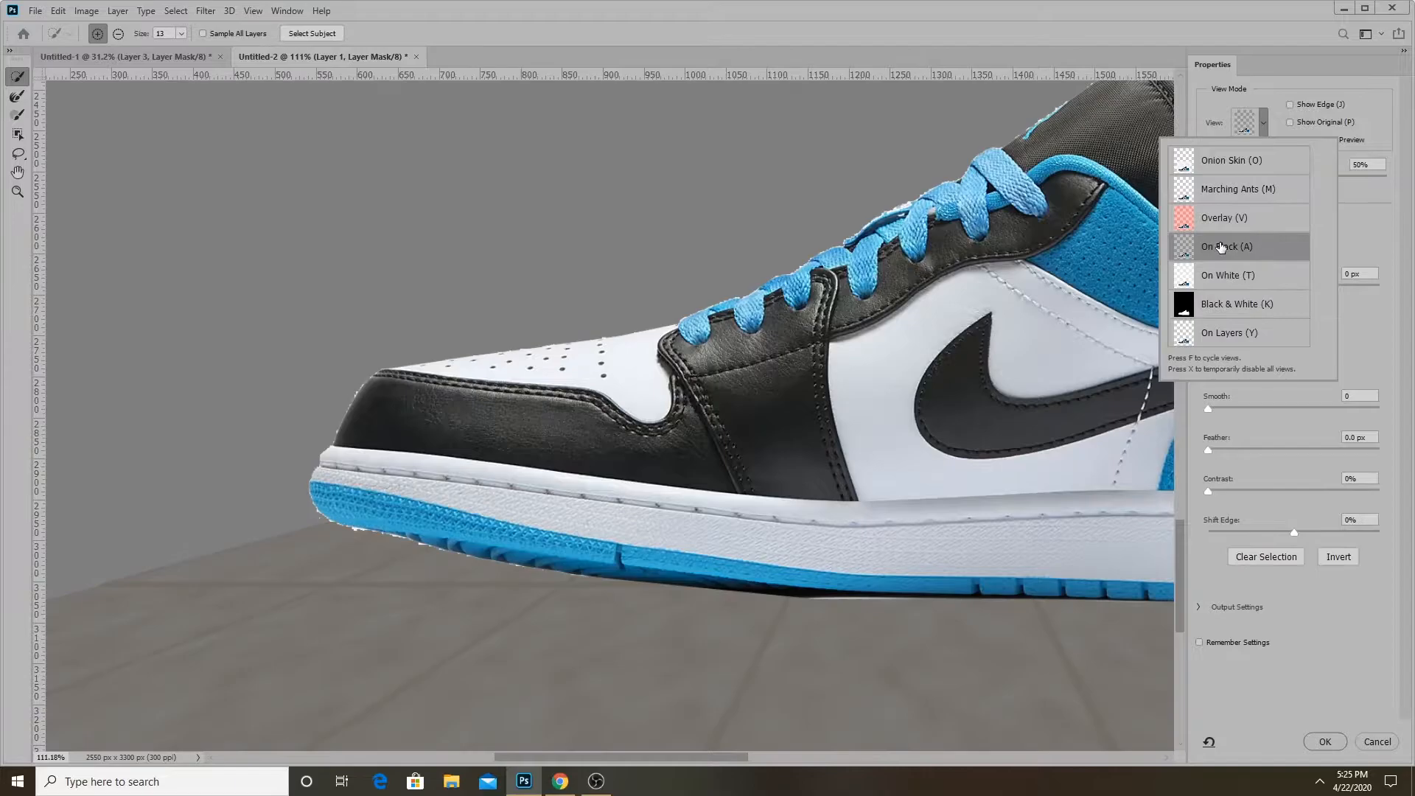
scroll(1245, 260, "up", 1)
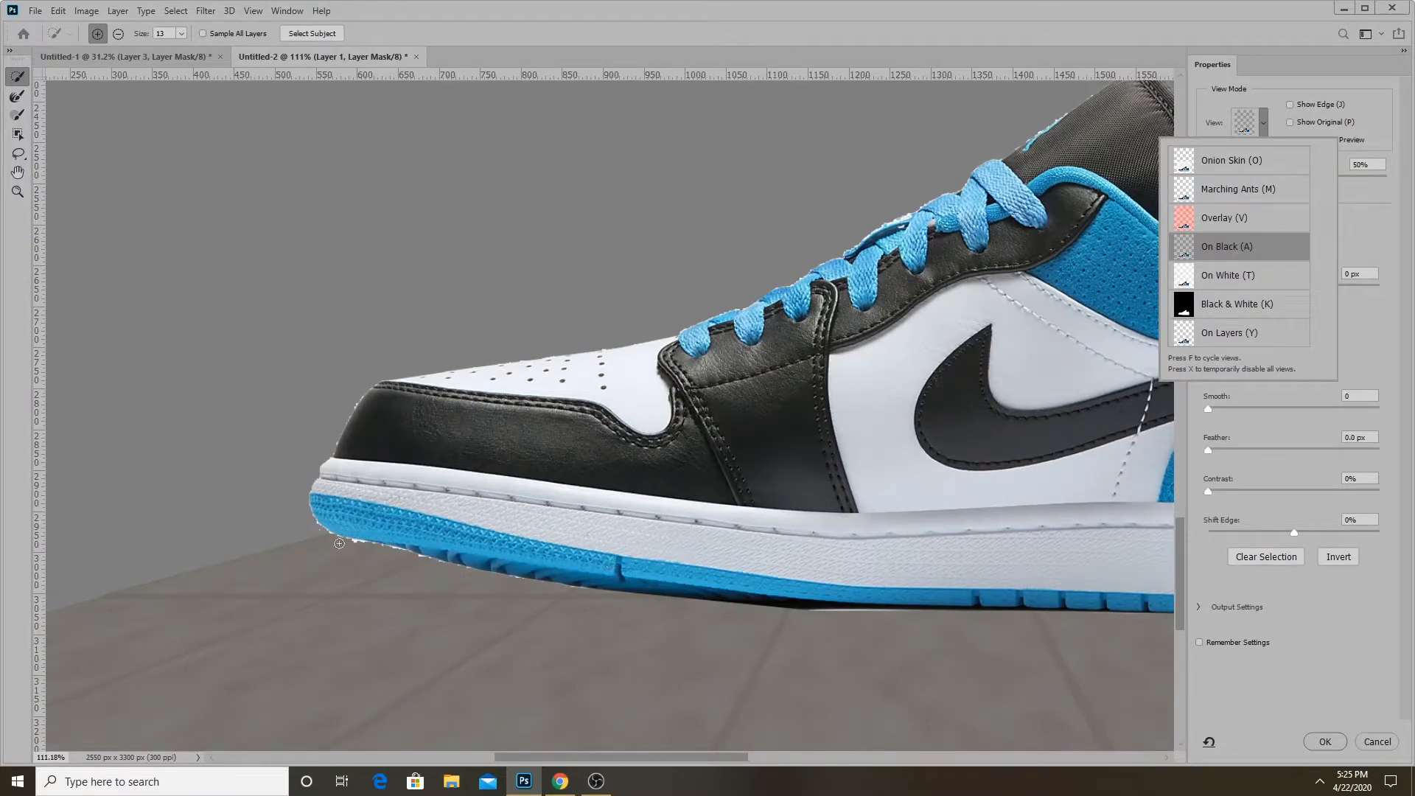
left_click(1391, 127)
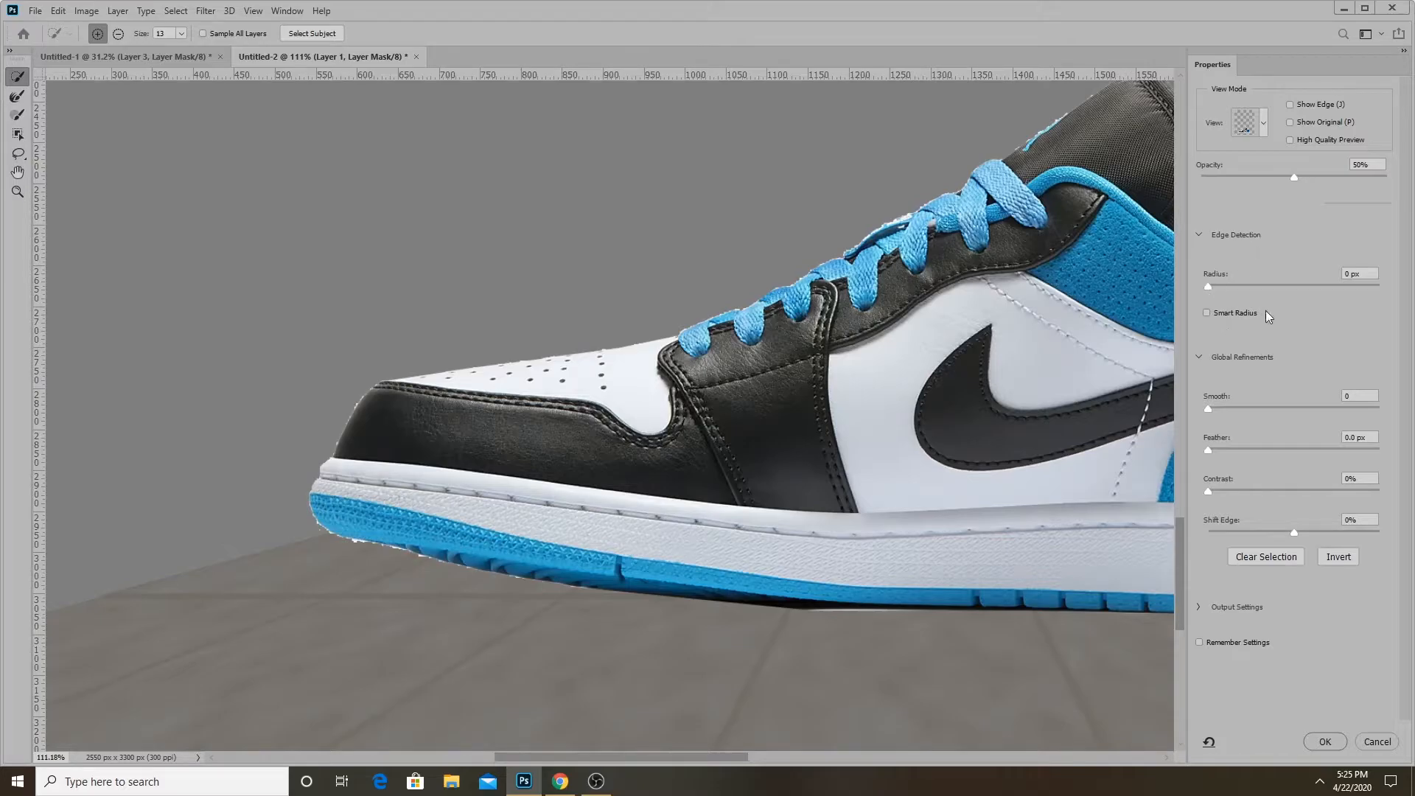
left_click_drag(1209, 287, 1212, 286)
left_click(1209, 409)
left_click_drag(1294, 533, 1229, 533)
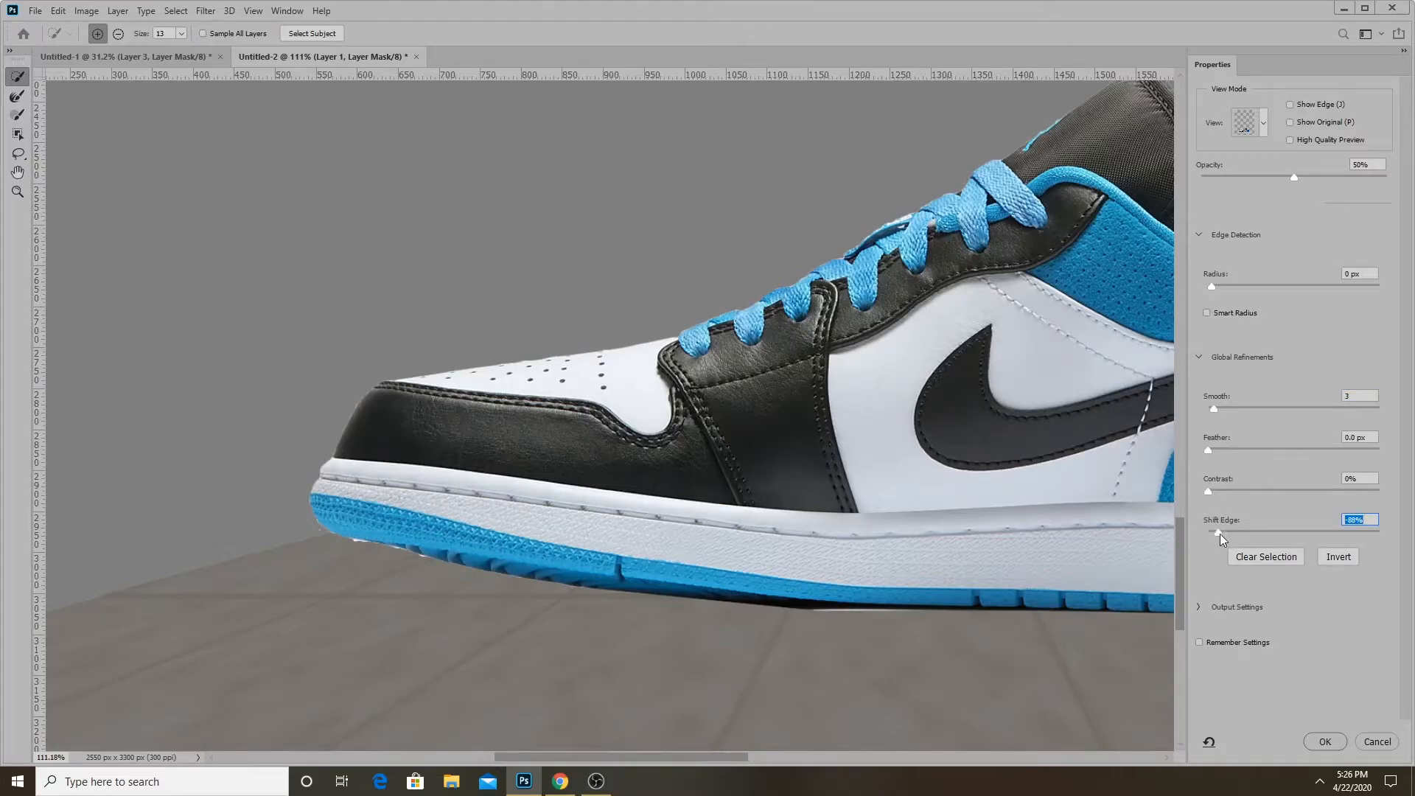
left_click_drag(1213, 289, 1217, 289)
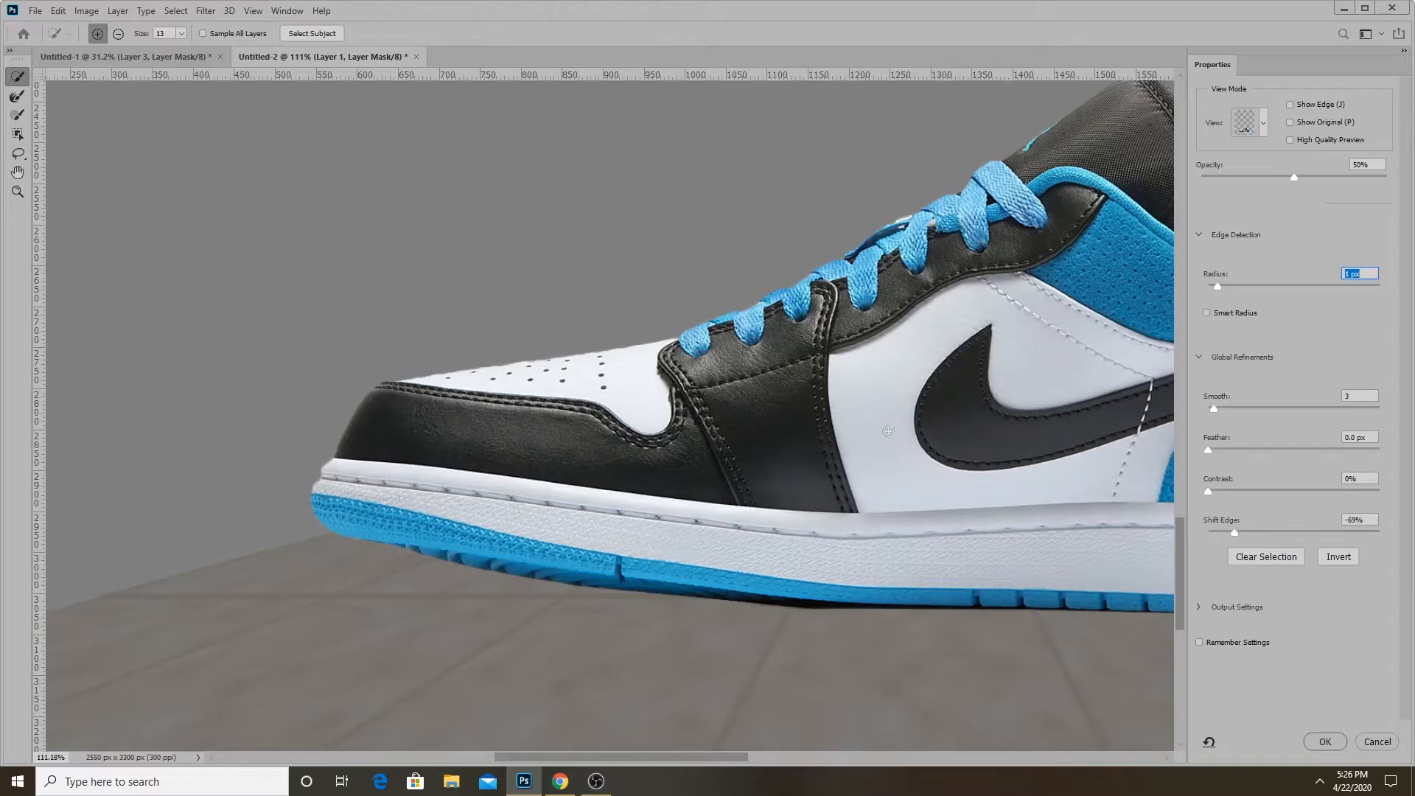
Check the refined cutout with High Quality Preview enabled and apply the mask refinement
left_click_drag(868, 440, 658, 417)
left_click_drag(412, 353, 679, 458)
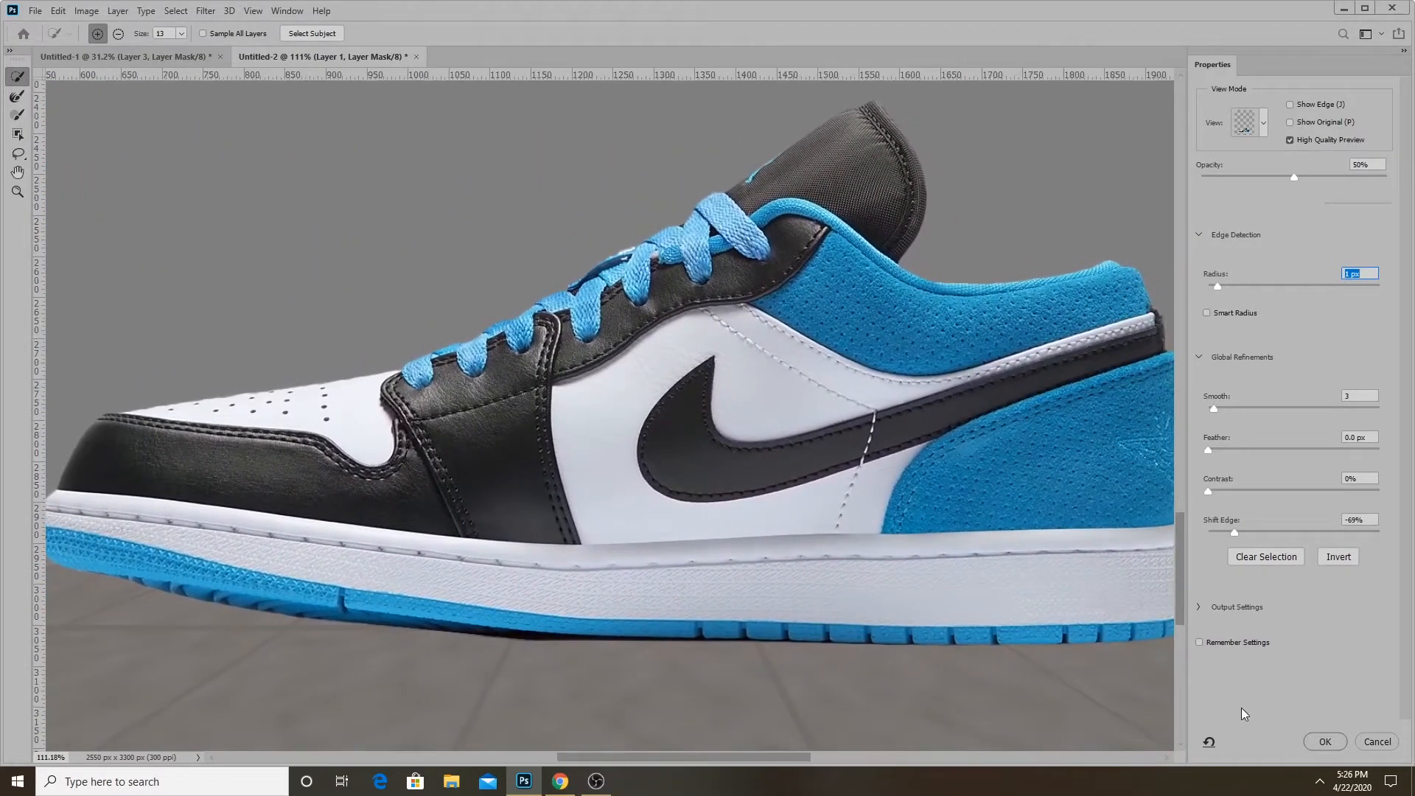
left_click(1325, 742)
left_click(1292, 341)
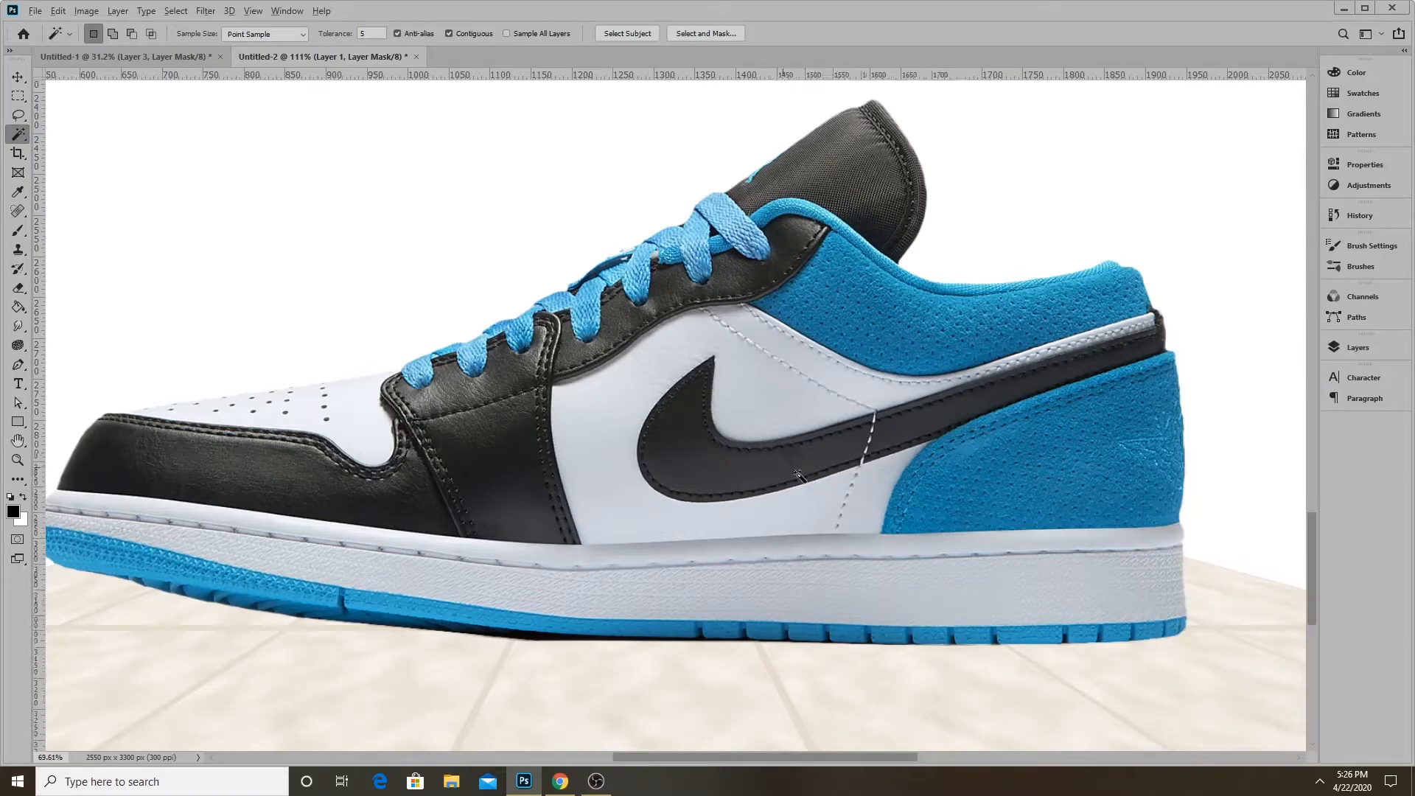
Activate Layer 2 and select the light grey background around the upper shoe with the Magic Wand at tolerance 5
scroll(905, 493, "down", 5)
scroll(905, 493, "down", 5)
scroll(906, 493, "up", 2)
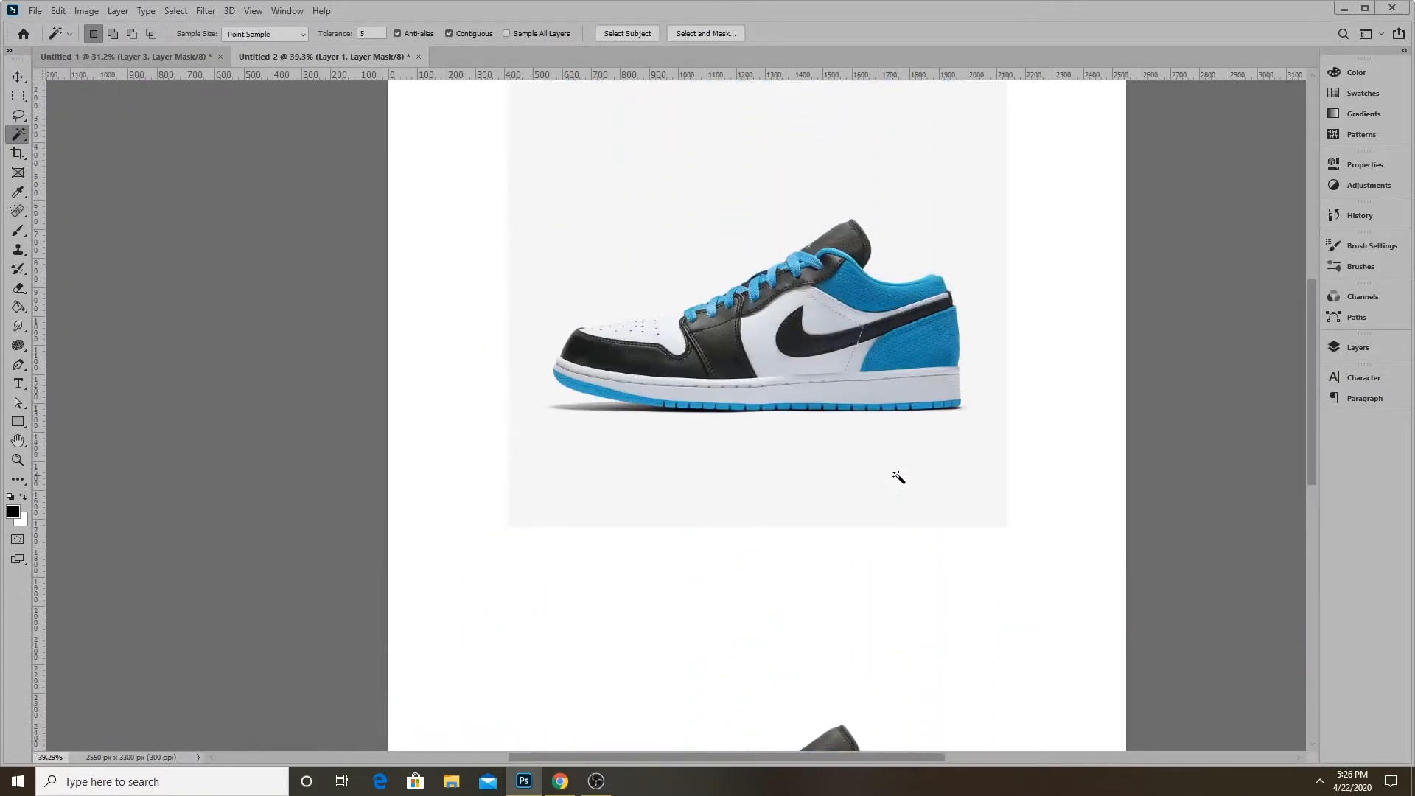
scroll(709, 394, "up", 3)
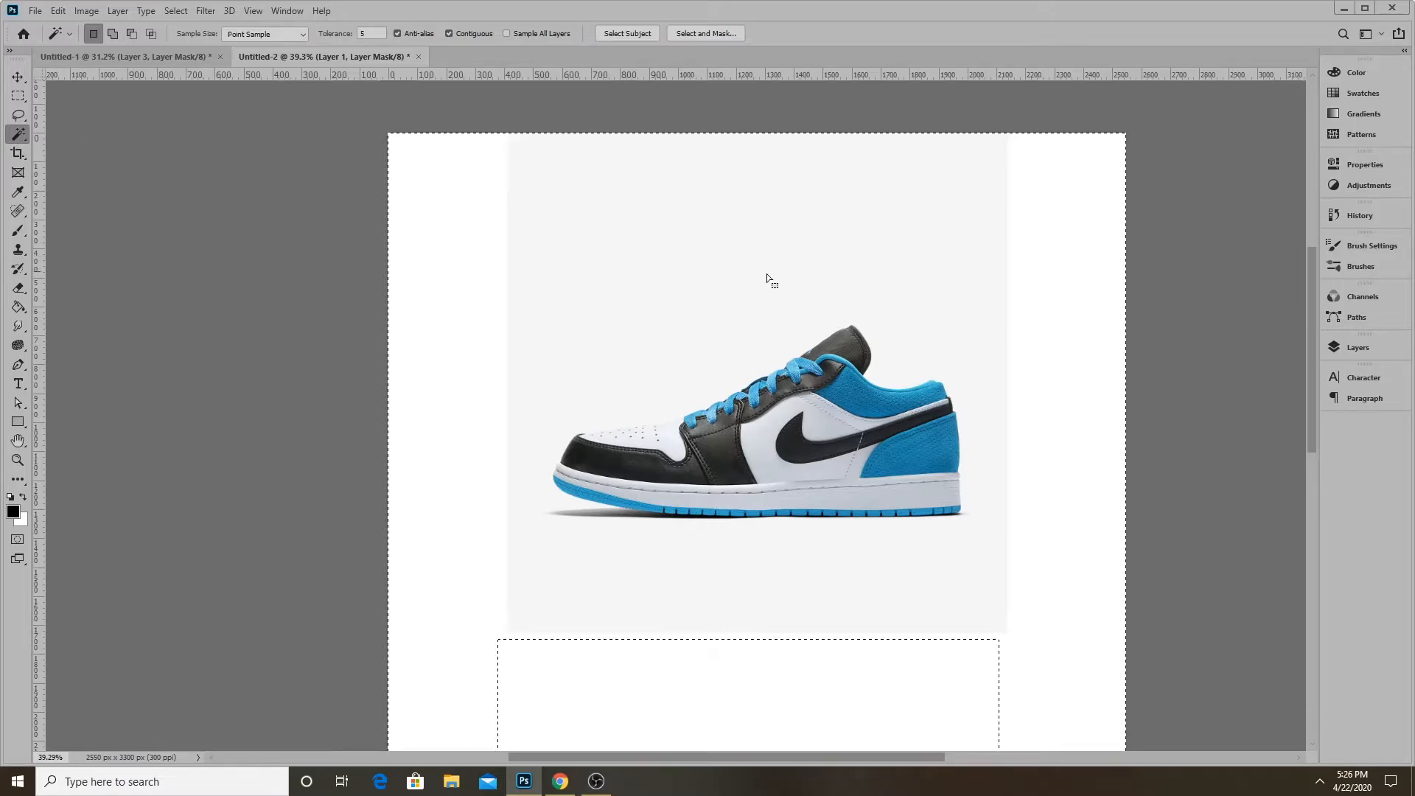
left_click(1357, 348)
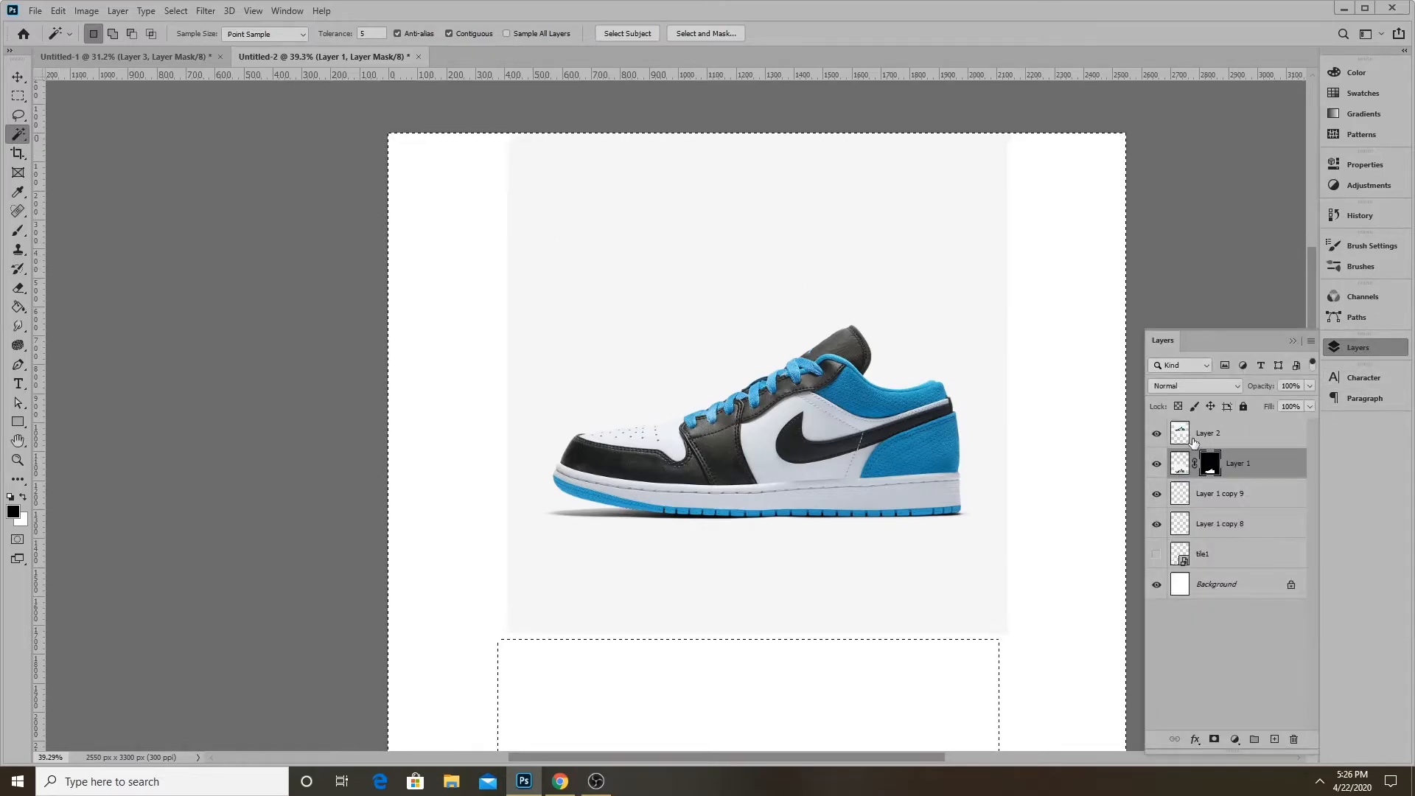
left_click(1193, 441)
left_click(1157, 434)
left_click(1156, 433)
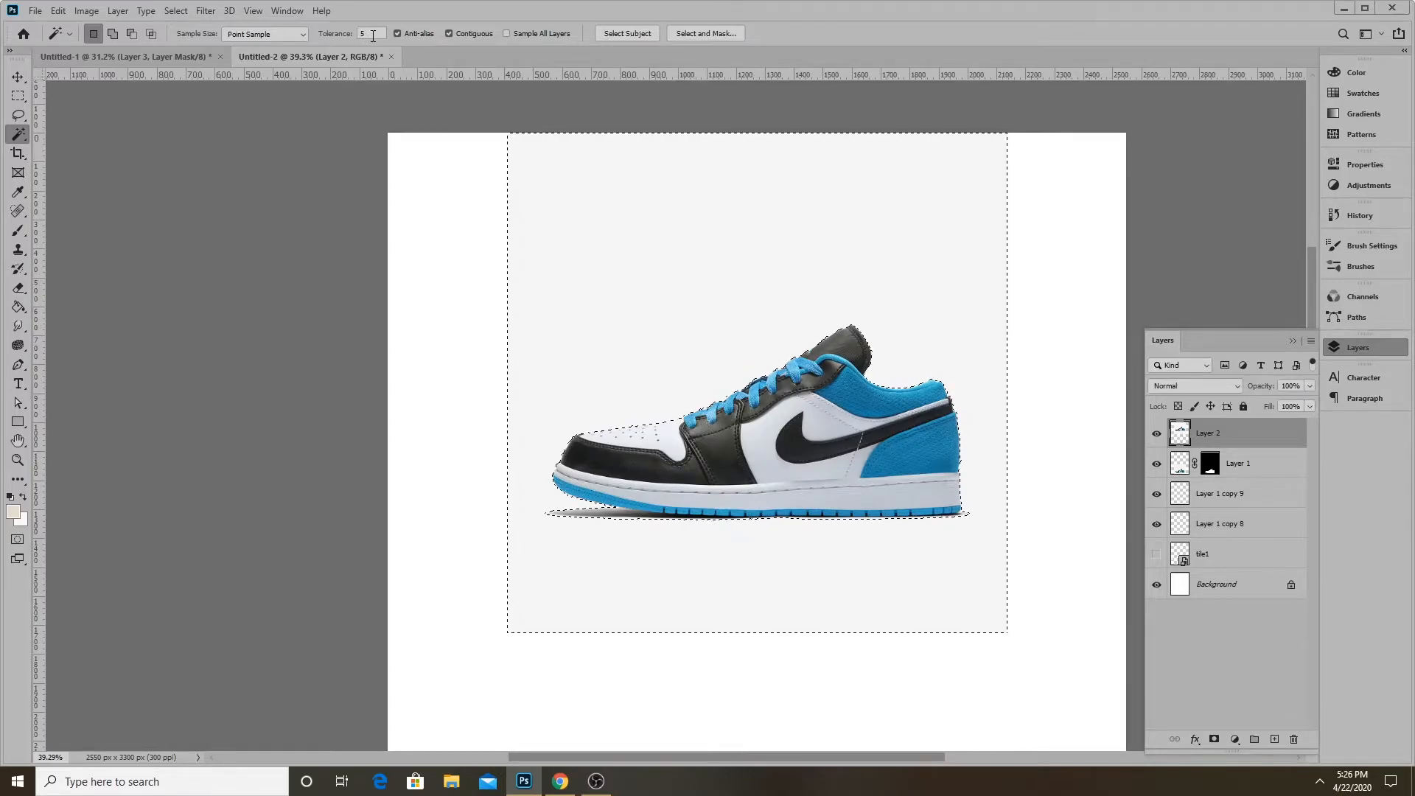
scroll(834, 417, "up", 4)
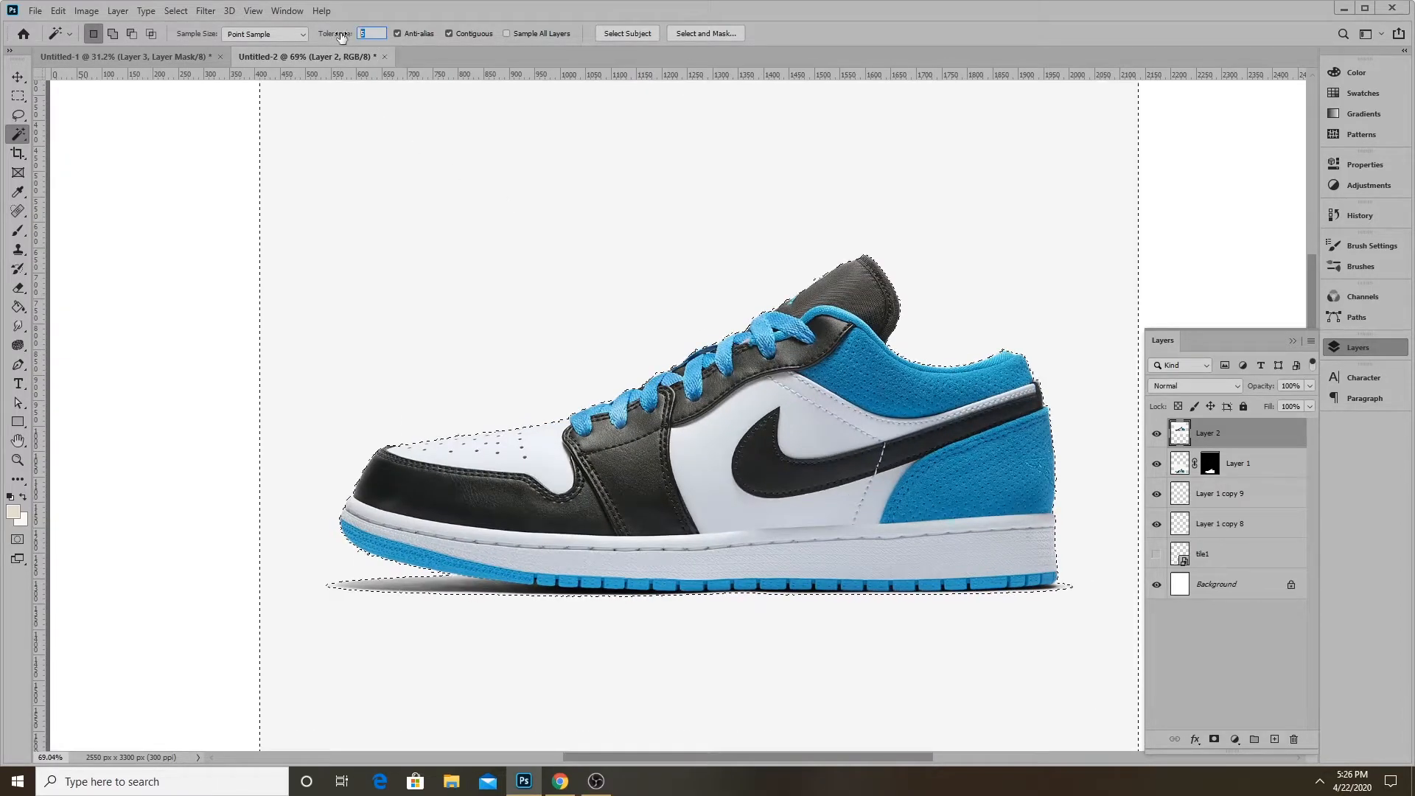
left_click(613, 294)
left_click(615, 295)
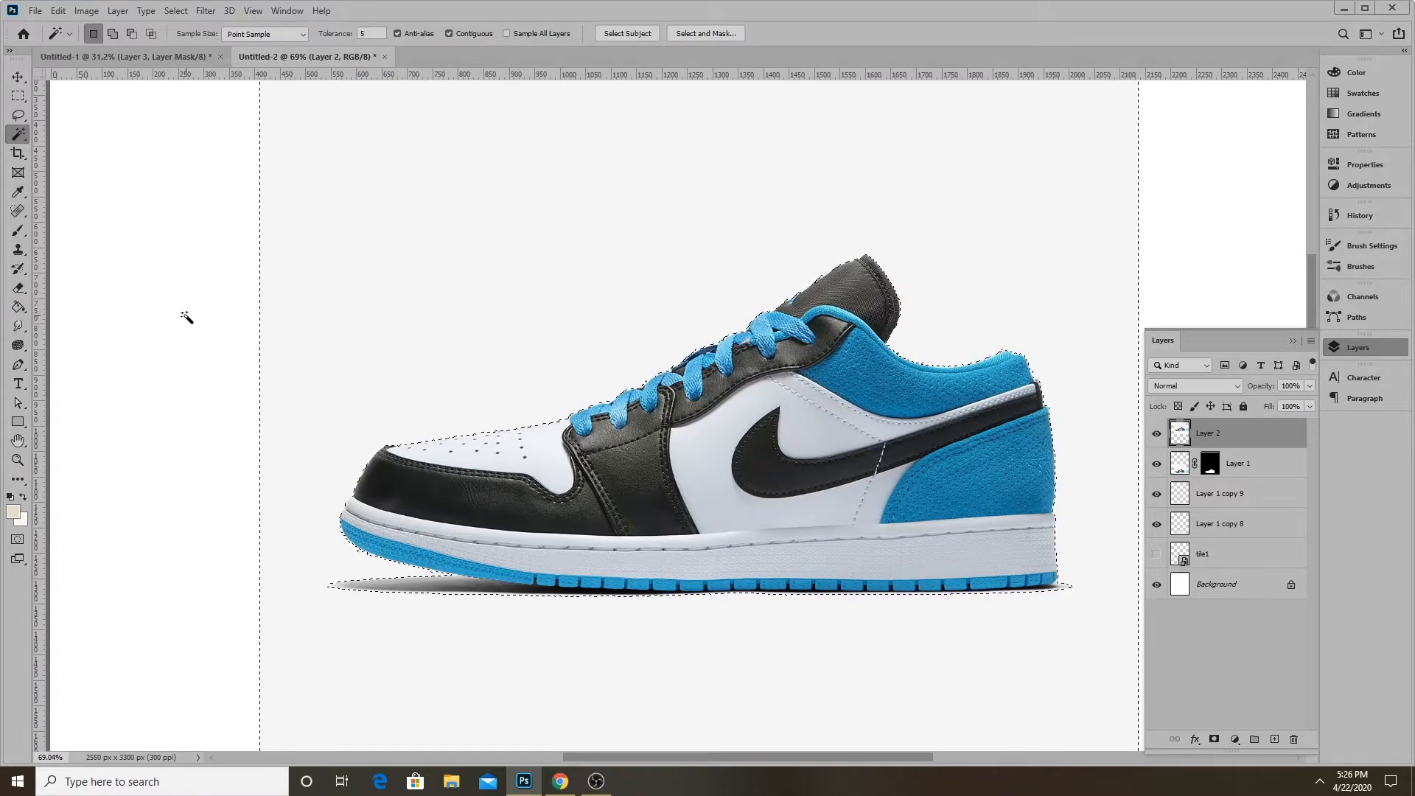
Add the shadow beneath the upper shoe's toe to the background selection with the freehand Lasso
left_click(18, 116)
scroll(599, 673, "up", 4, "alt")
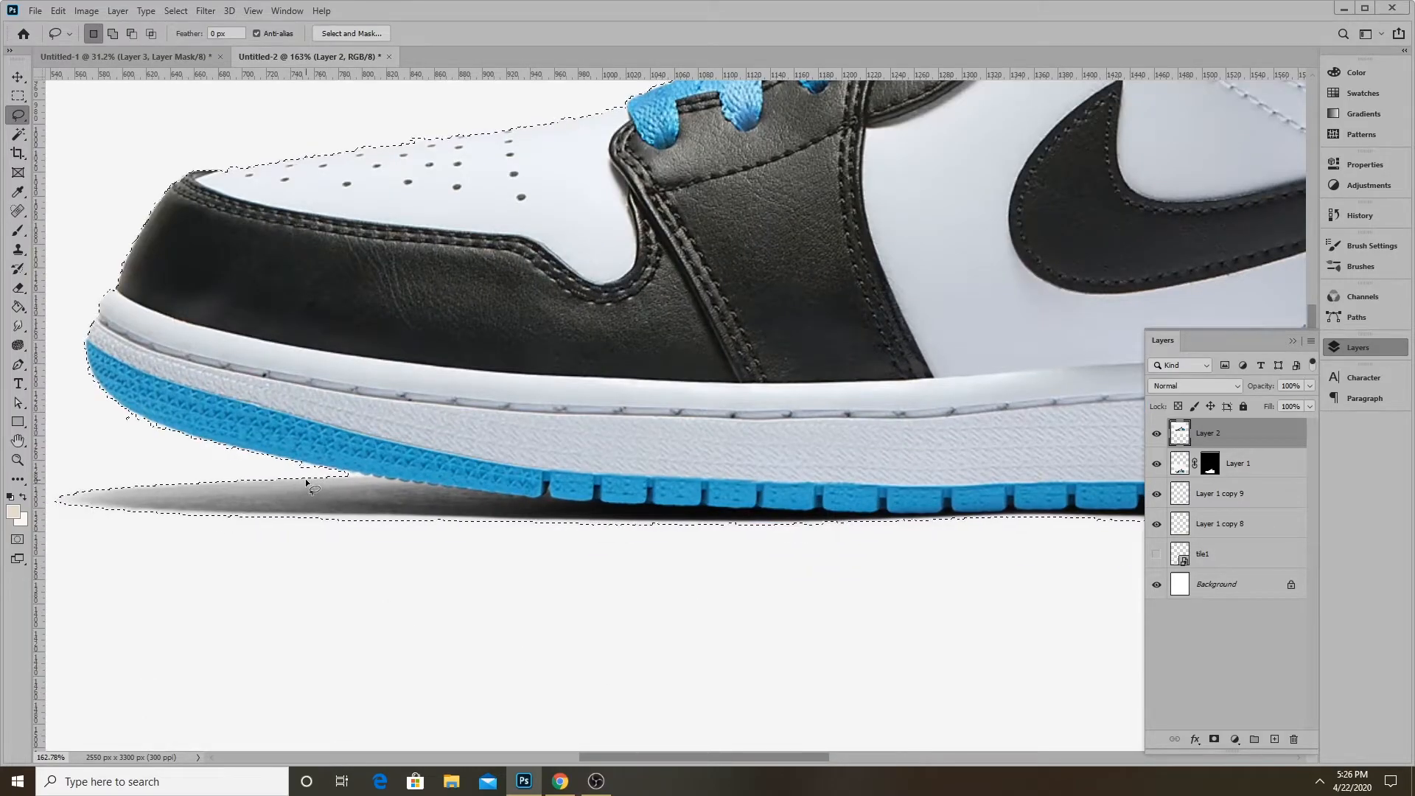
key("shift")
left_click_drag(284, 466, 288, 469)
left_click_drag(74, 485, 77, 483)
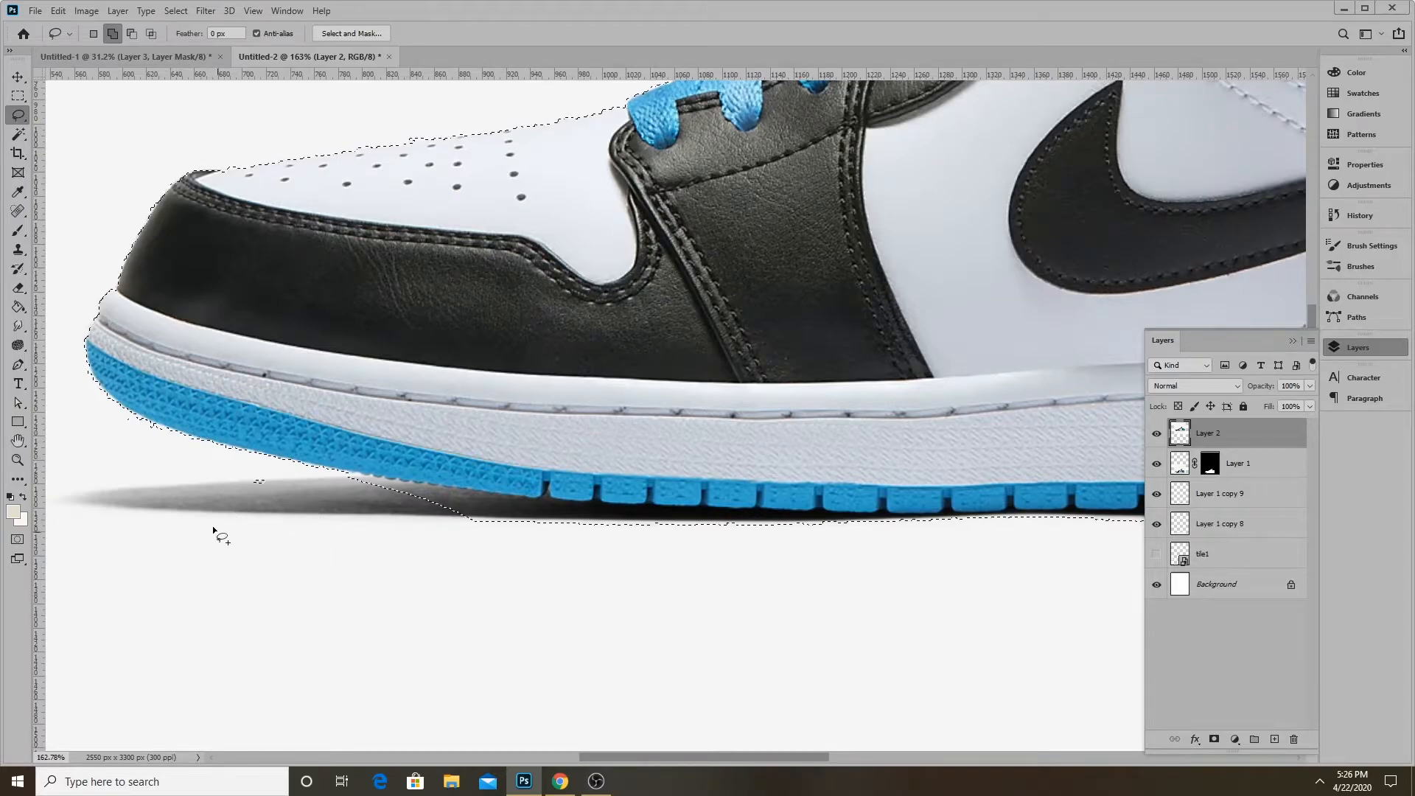
mouse_move(299, 482)
left_mouse_down()
mouse_move(378, 502)
mouse_move(339, 479)
left_mouse_up()
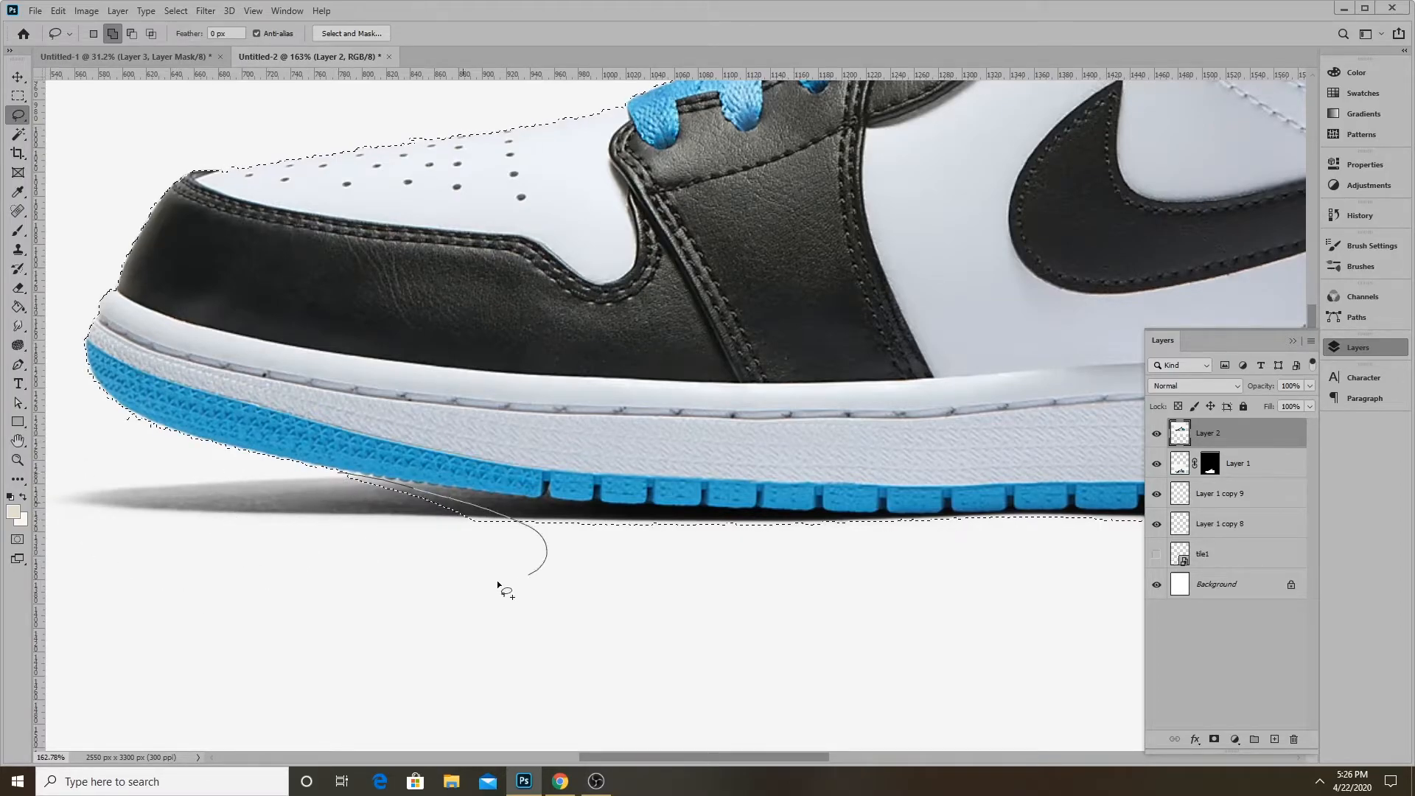
Add the shadow at the rear corner of the upper shoe's heel to the background selection with the freehand Lasso
scroll(284, 609, "down", 5)
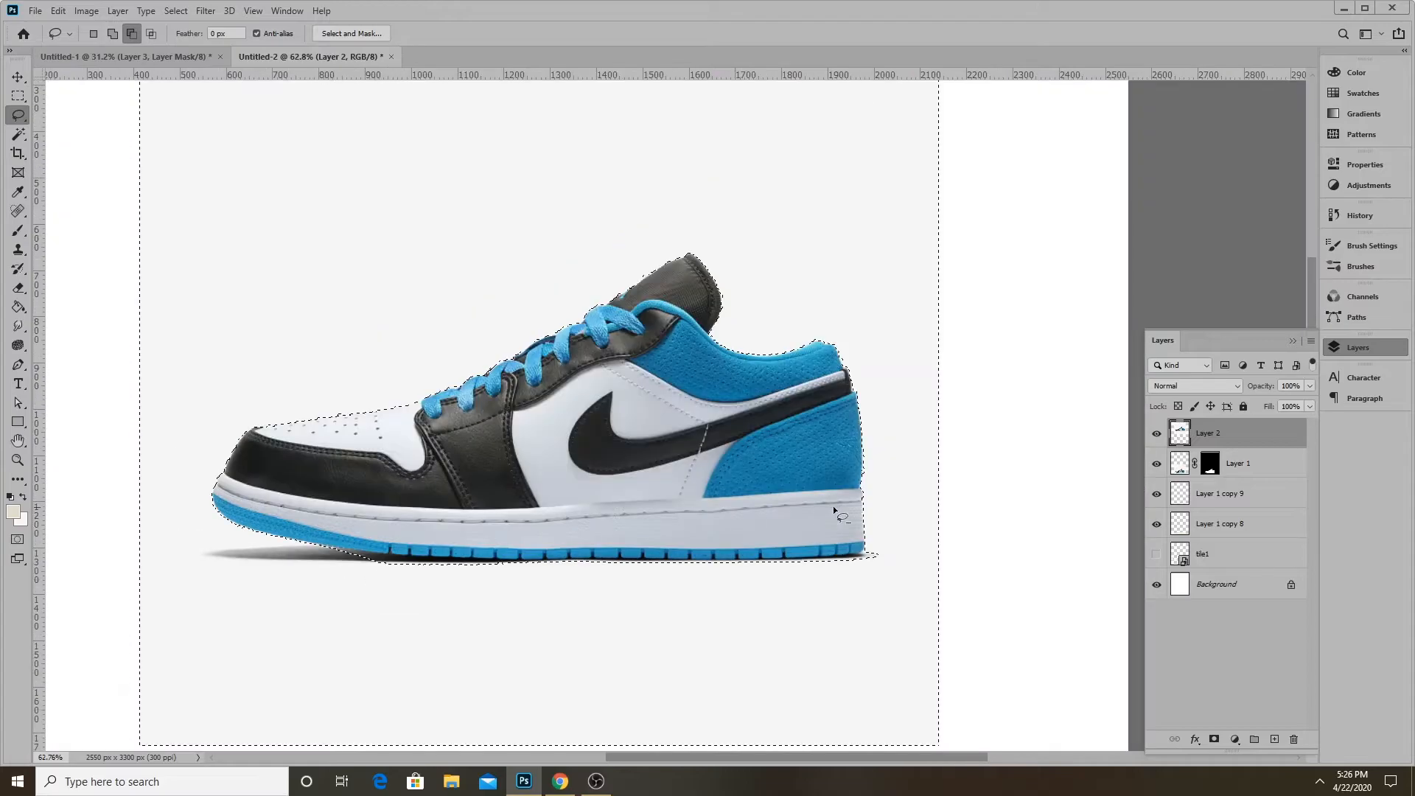
scroll(870, 586, "up", 3)
scroll(869, 585, "up", 4)
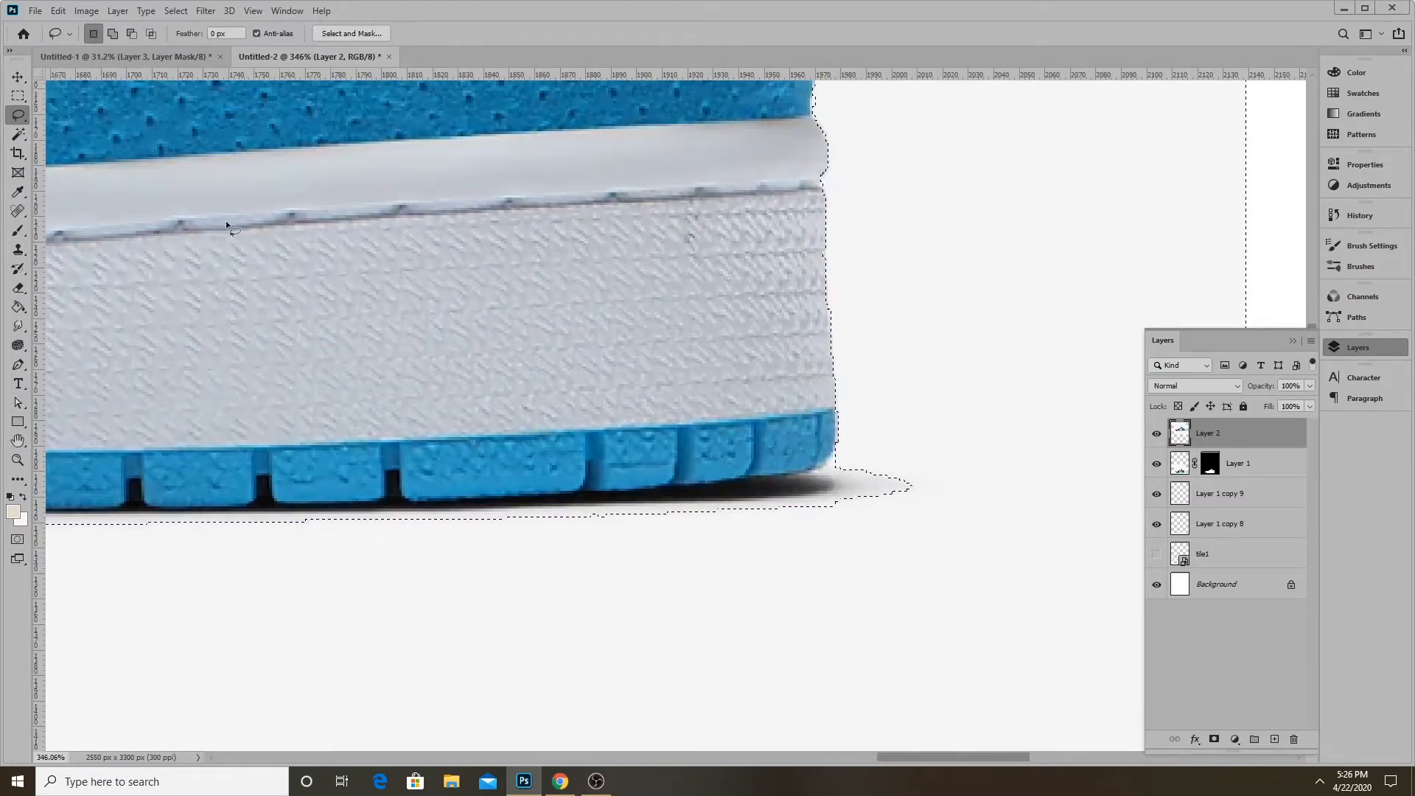
scroll(877, 546, "up", 1)
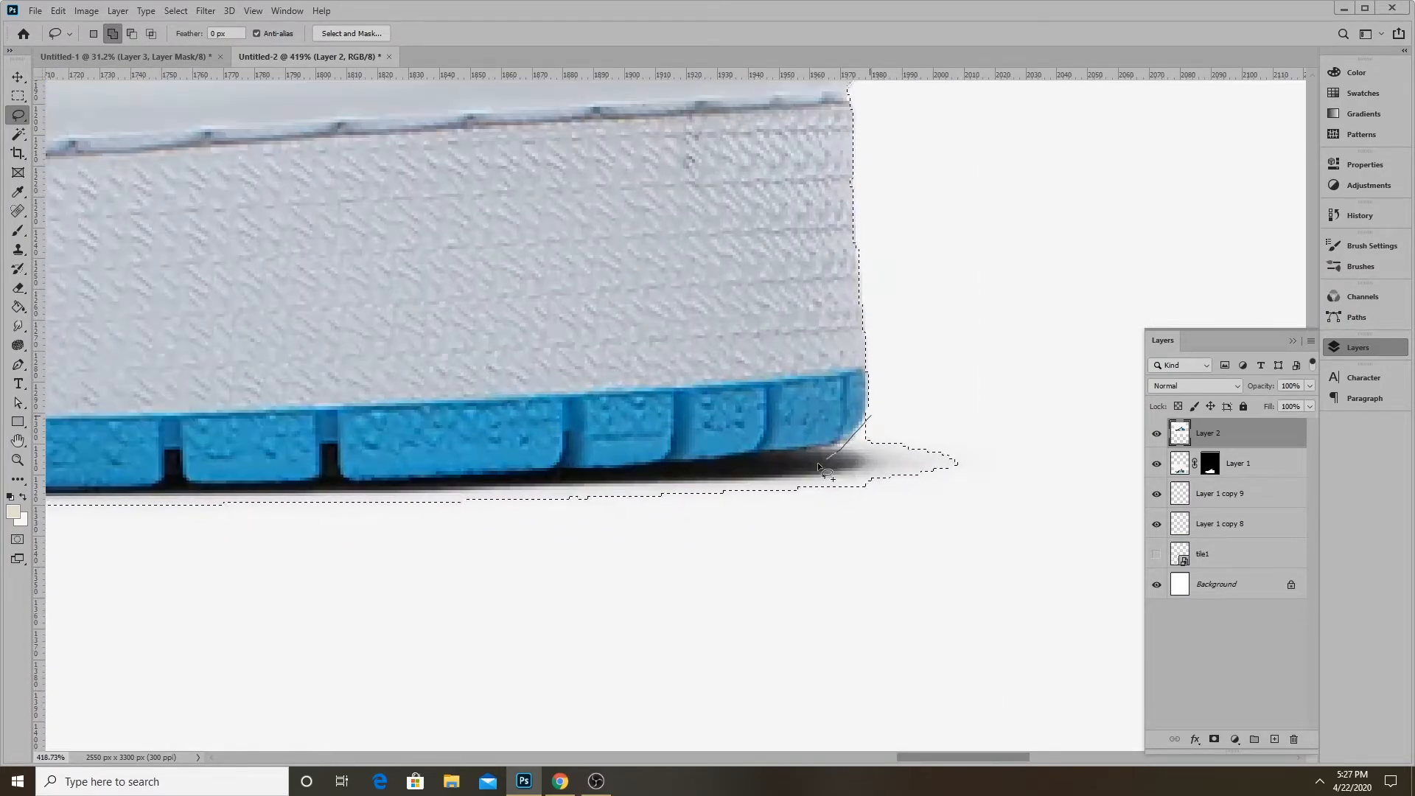
left_click_drag(1035, 476, 851, 444)
left_click_drag(724, 490, 855, 451)
Add the dark shadow strip beneath the heel treads to the background selection with the Polygonal Lasso
left_click(18, 116)
left_click(67, 128)
scroll(922, 496, "down", 2)
scroll(977, 522, "up", 3)
left_click(1081, 463)
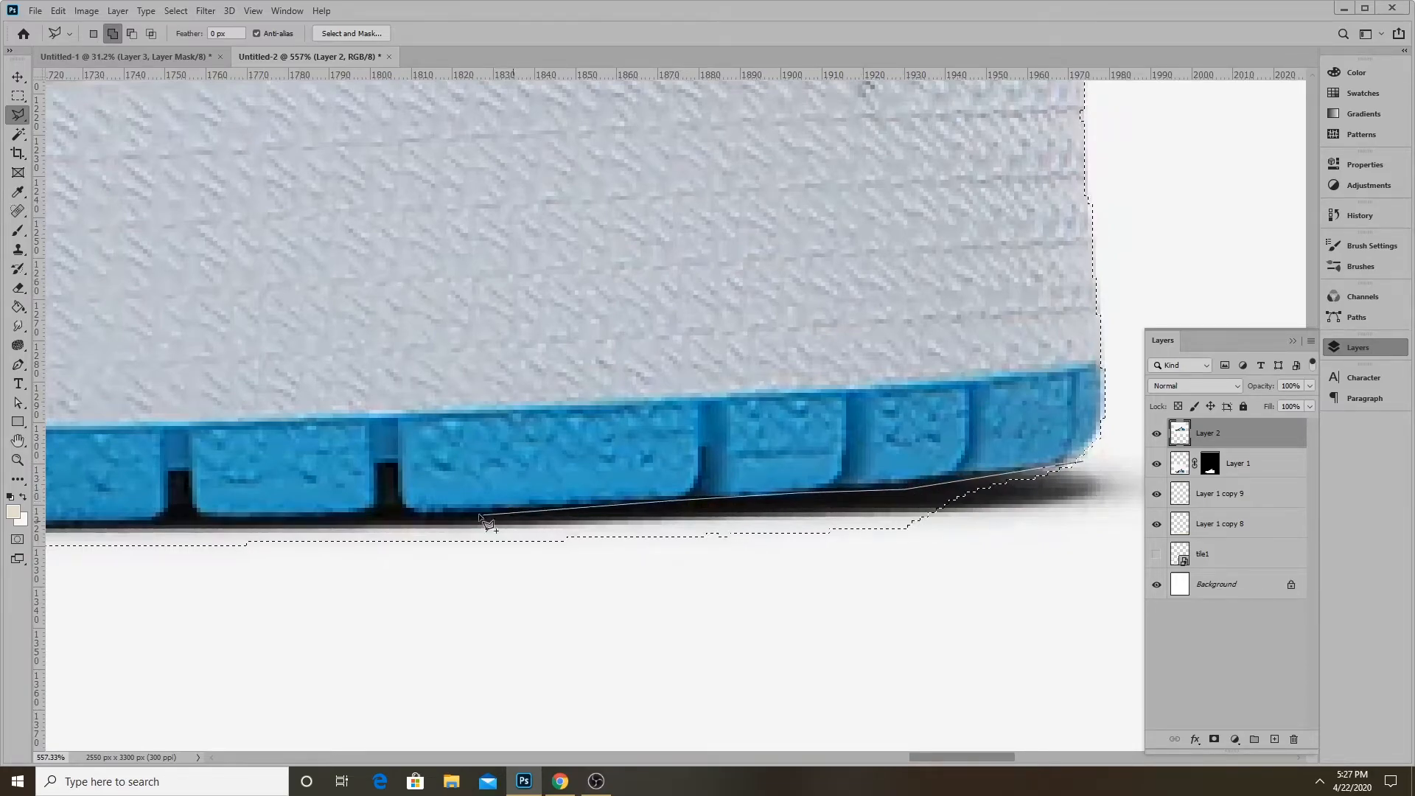
left_click(521, 631)
double_click(989, 597)
Extend the background selection along the underside of the upper shoe's sole towards the toe with the Polygonal Lasso
scroll(961, 586, "down", 5)
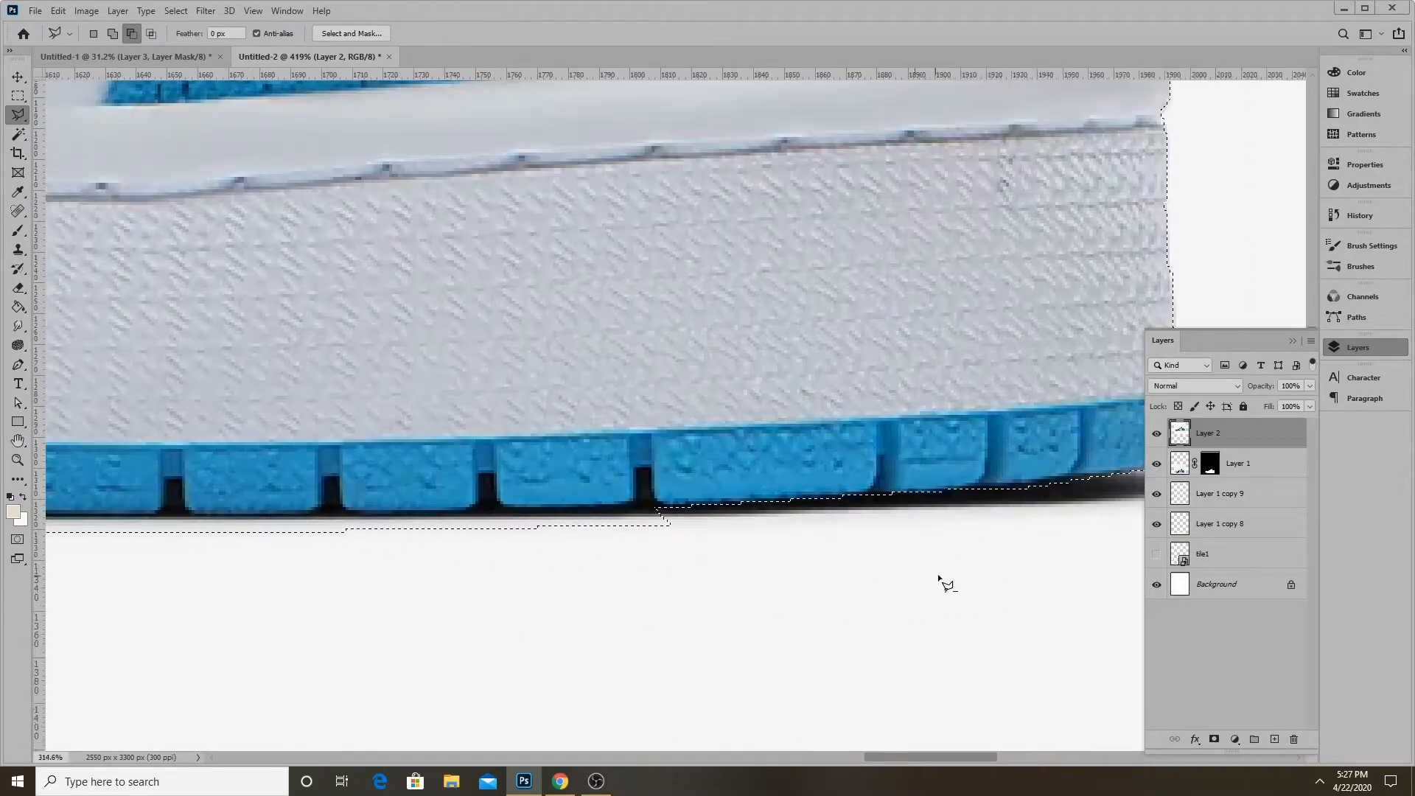
scroll(943, 582, "down", 5)
scroll(359, 609, "up", 5)
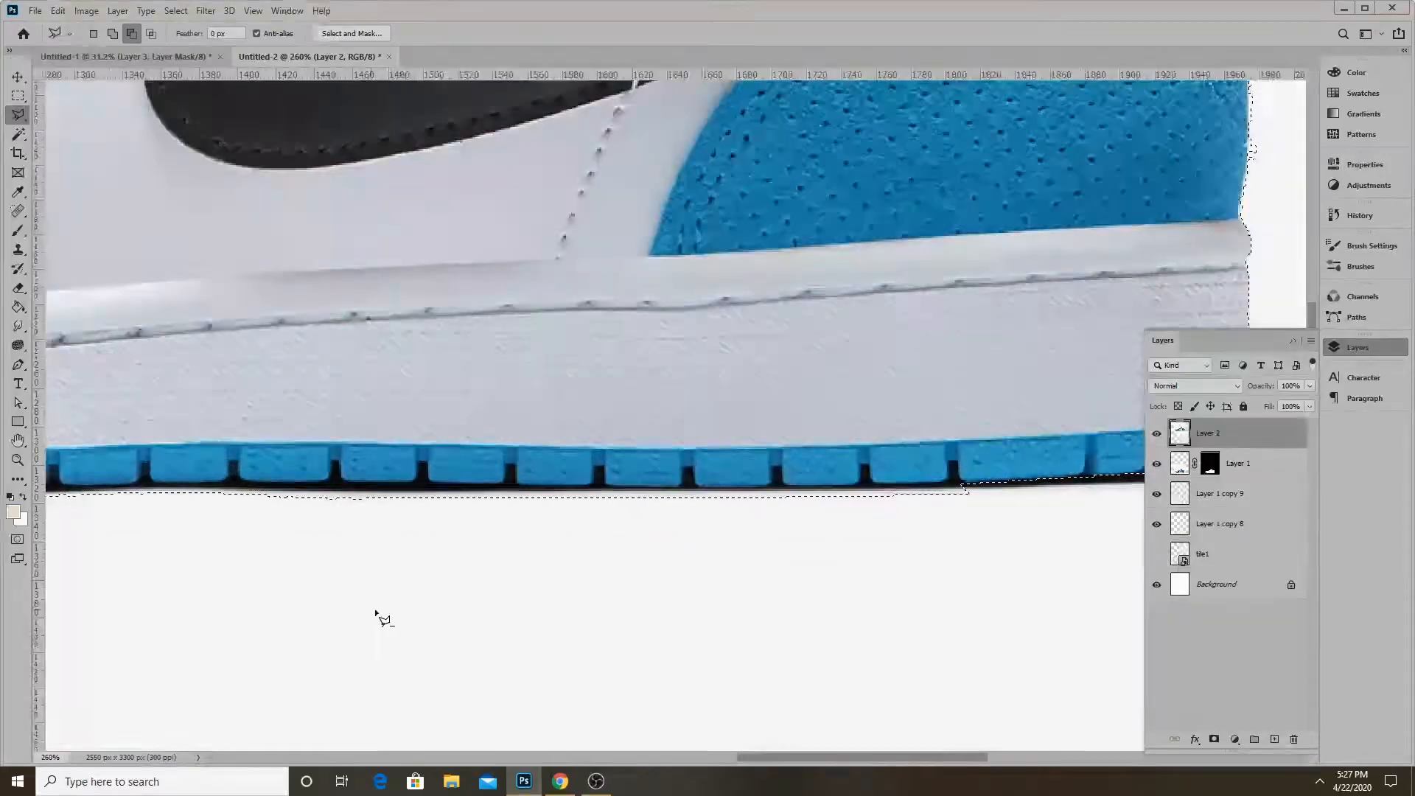
left_click_drag(583, 531, 556, 528)
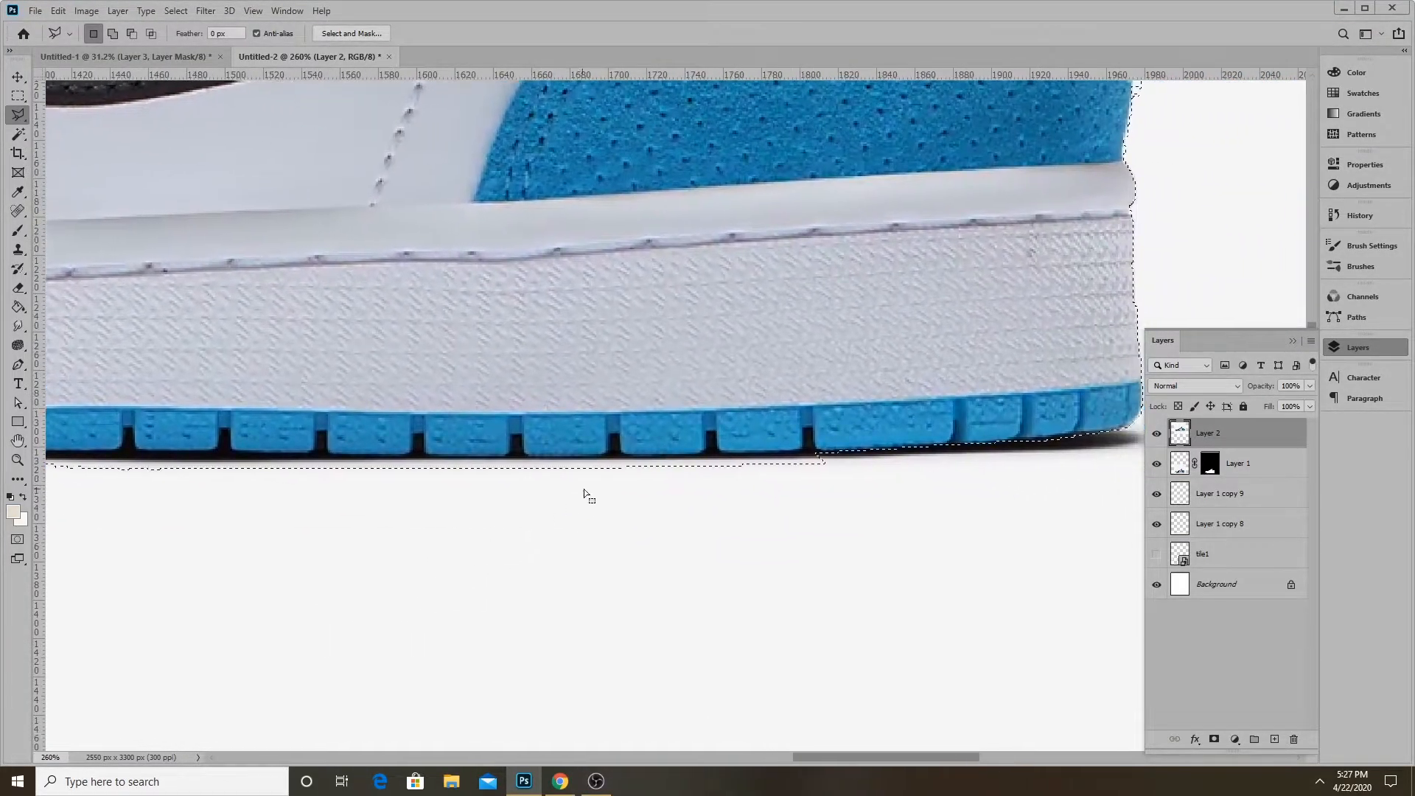
key("shift")
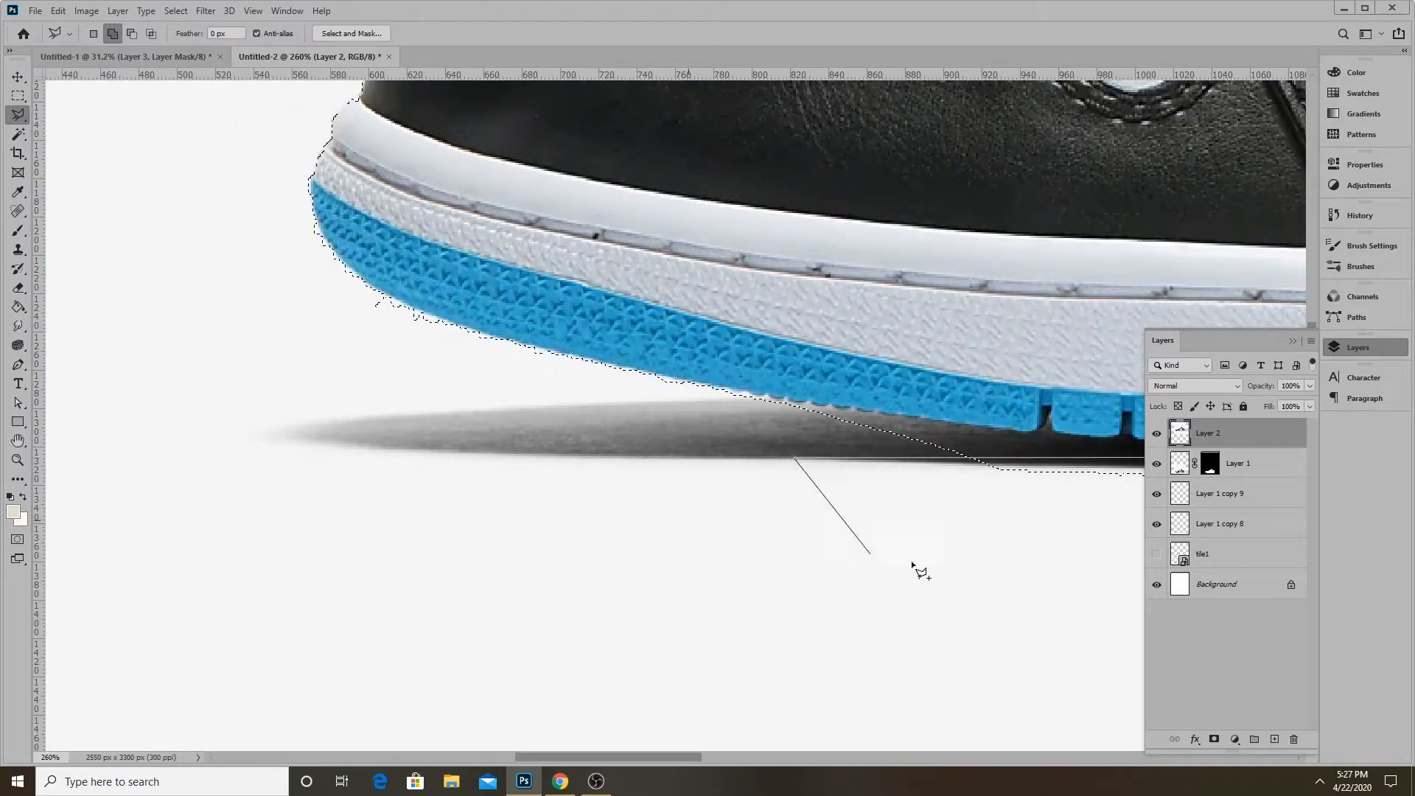
double_click(1039, 595)
left_click(1297, 339)
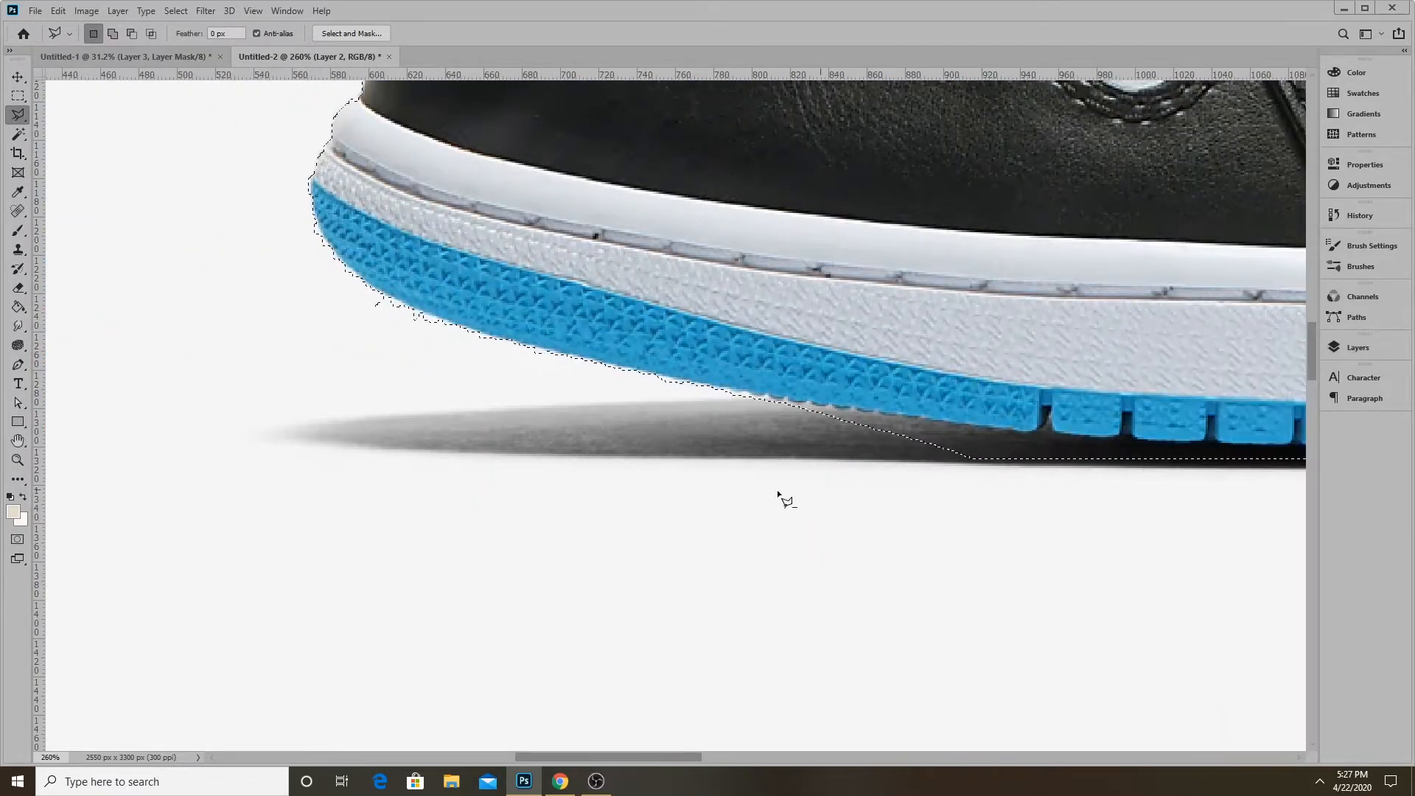
Add the shadow wedge beneath the forefoot of the upper shoe's sole to the background selection with the Polygonal Lasso
scroll(556, 492, "down", 8)
scroll(1253, 532, "up", 9)
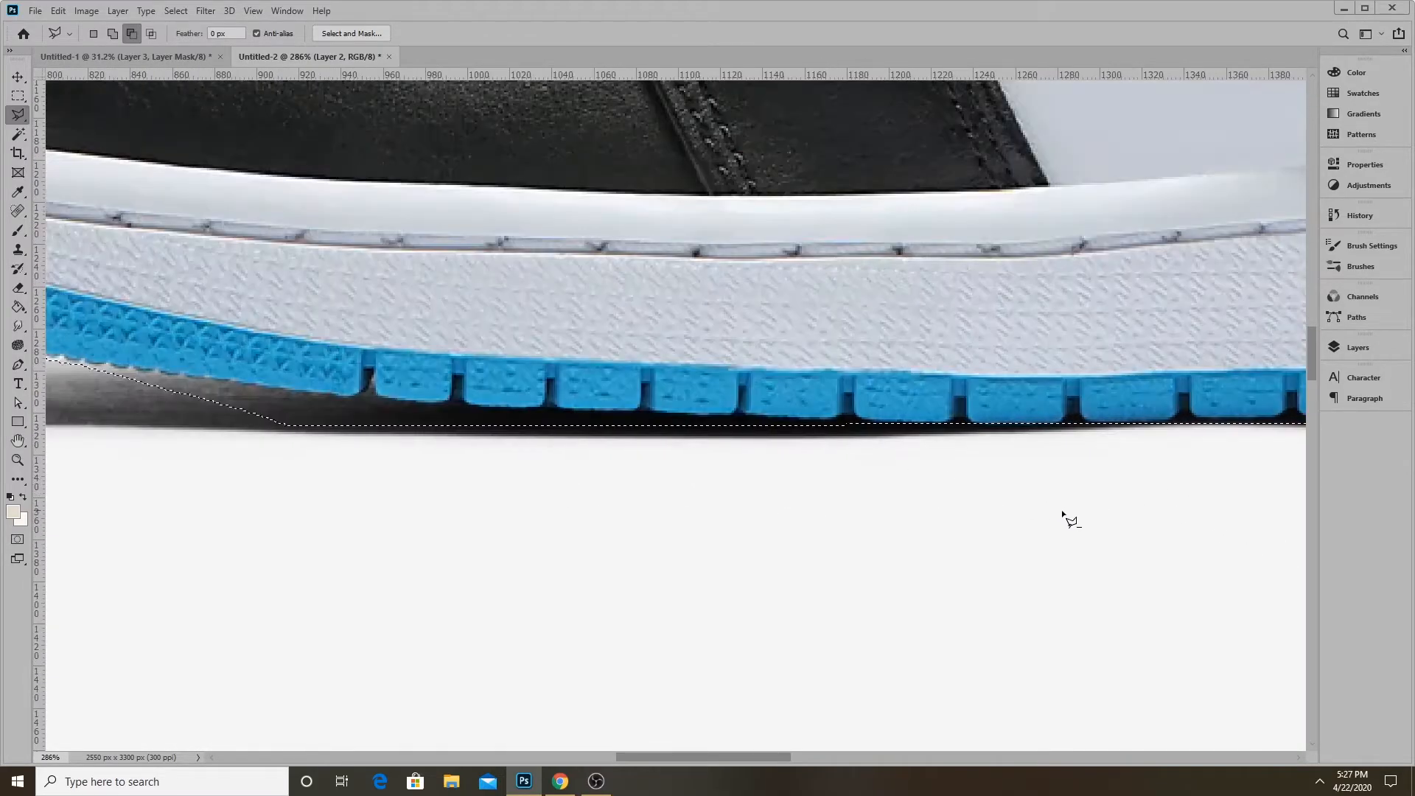
scroll(1061, 510, "down", 4)
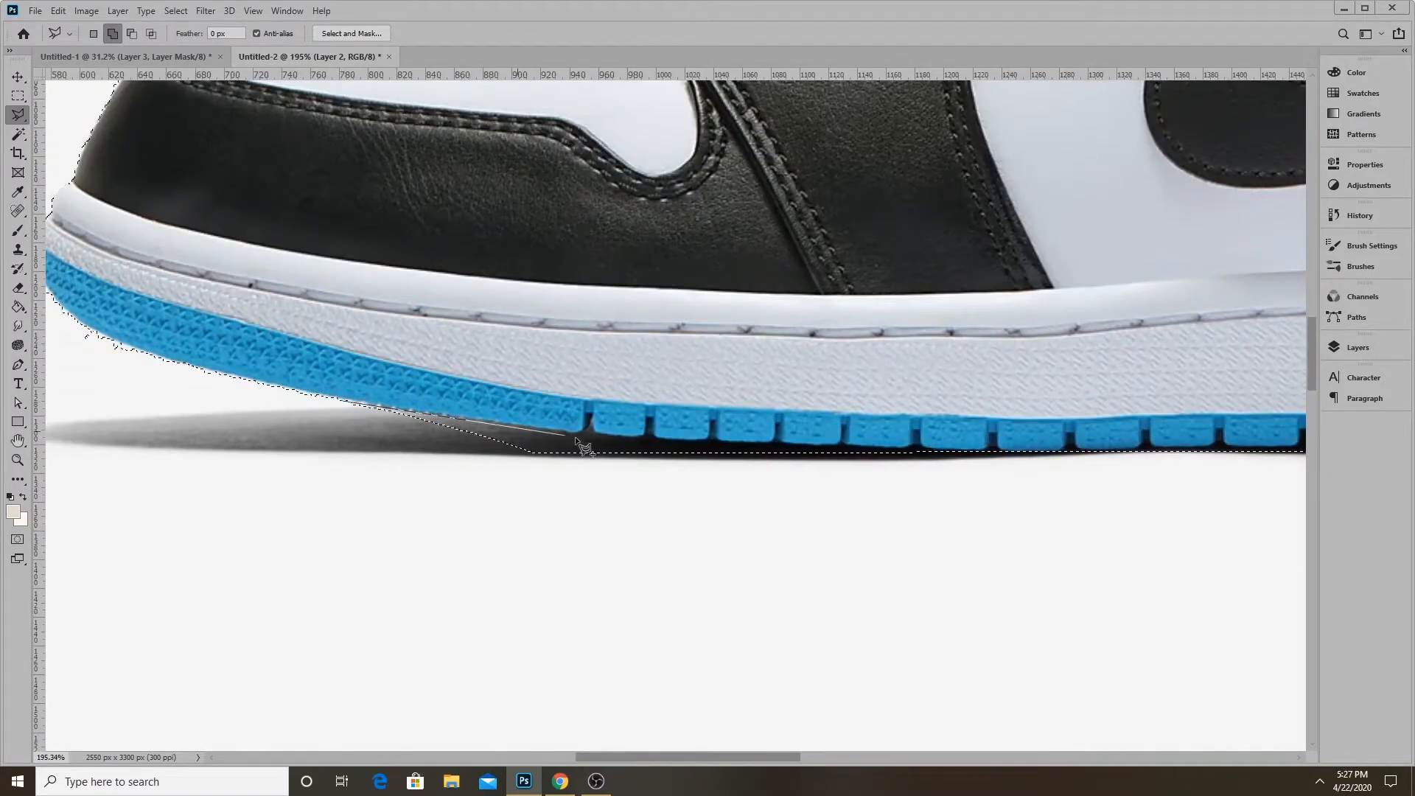
left_click(704, 468)
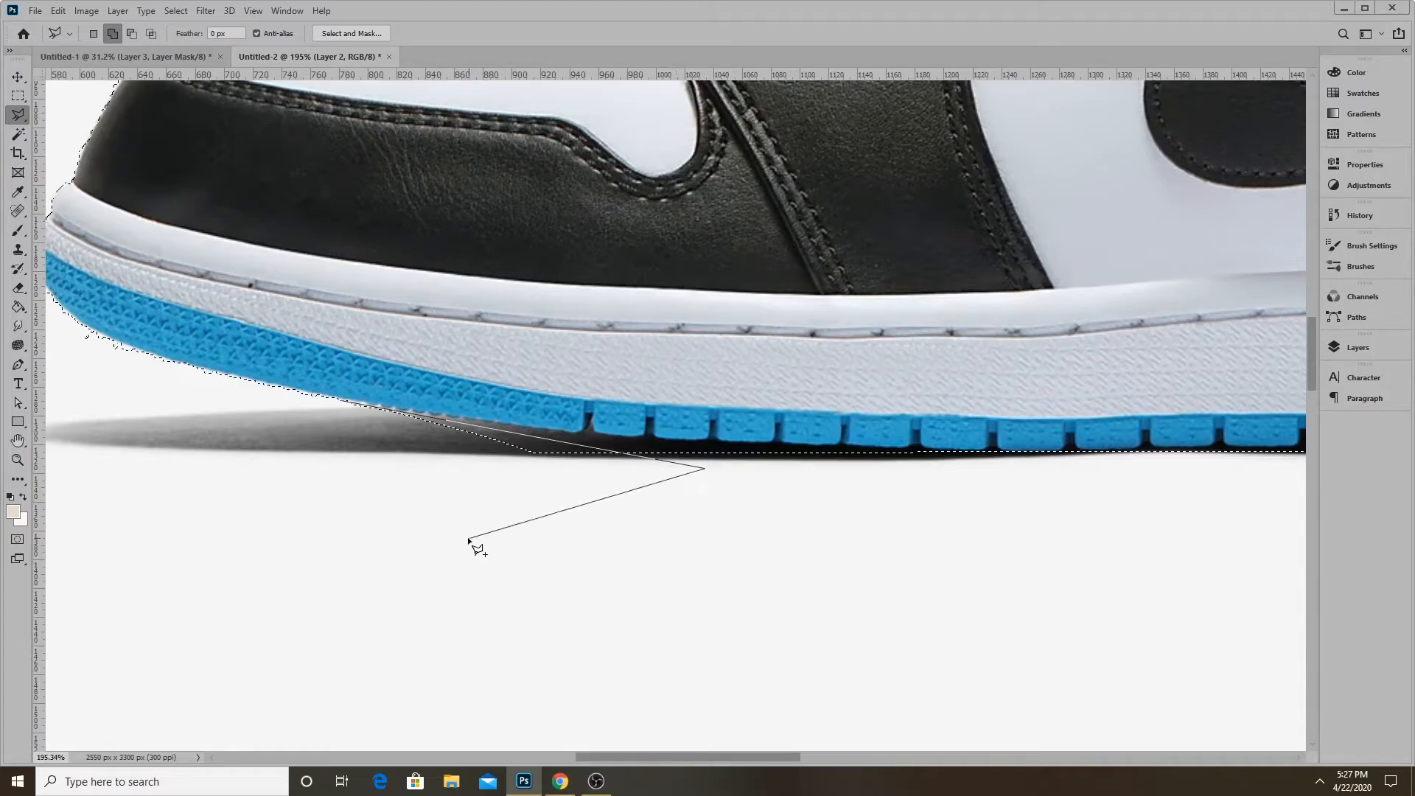
double_click(331, 488)
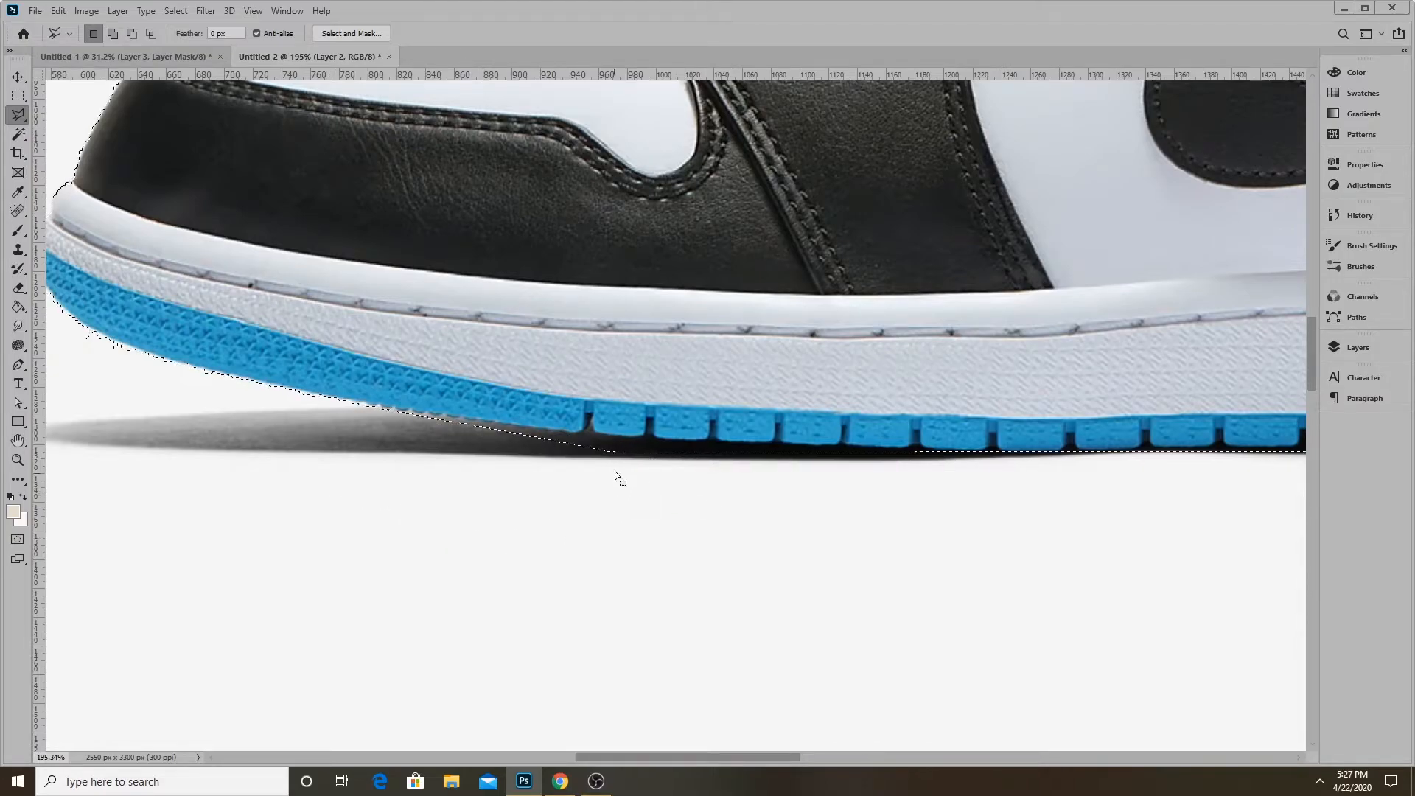
Add the dark shadow under the forefoot treads to the background selection using the Magic Wand with a tolerance of 20
left_click(20, 135)
left_click_drag(338, 38, 354, 33)
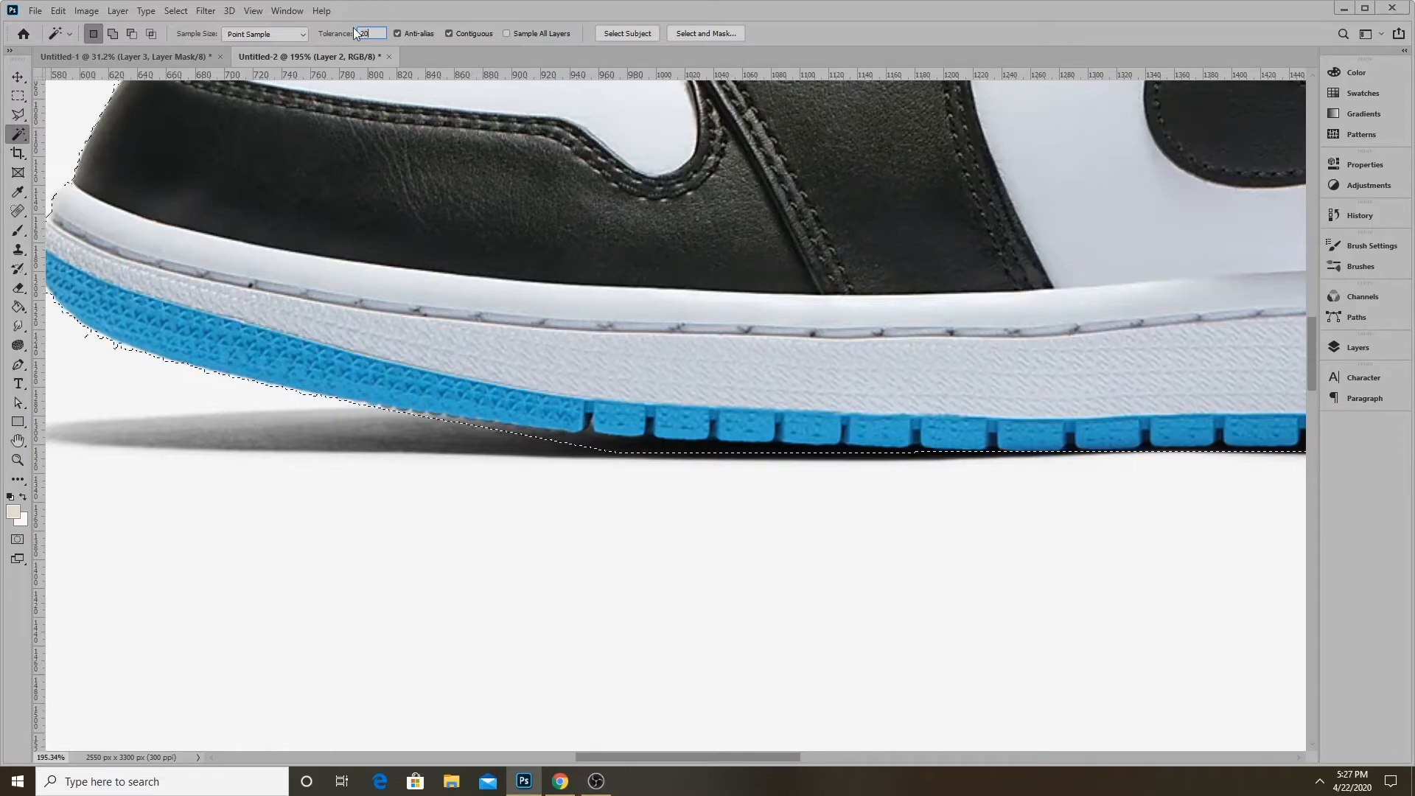
left_click(632, 445, "shift")
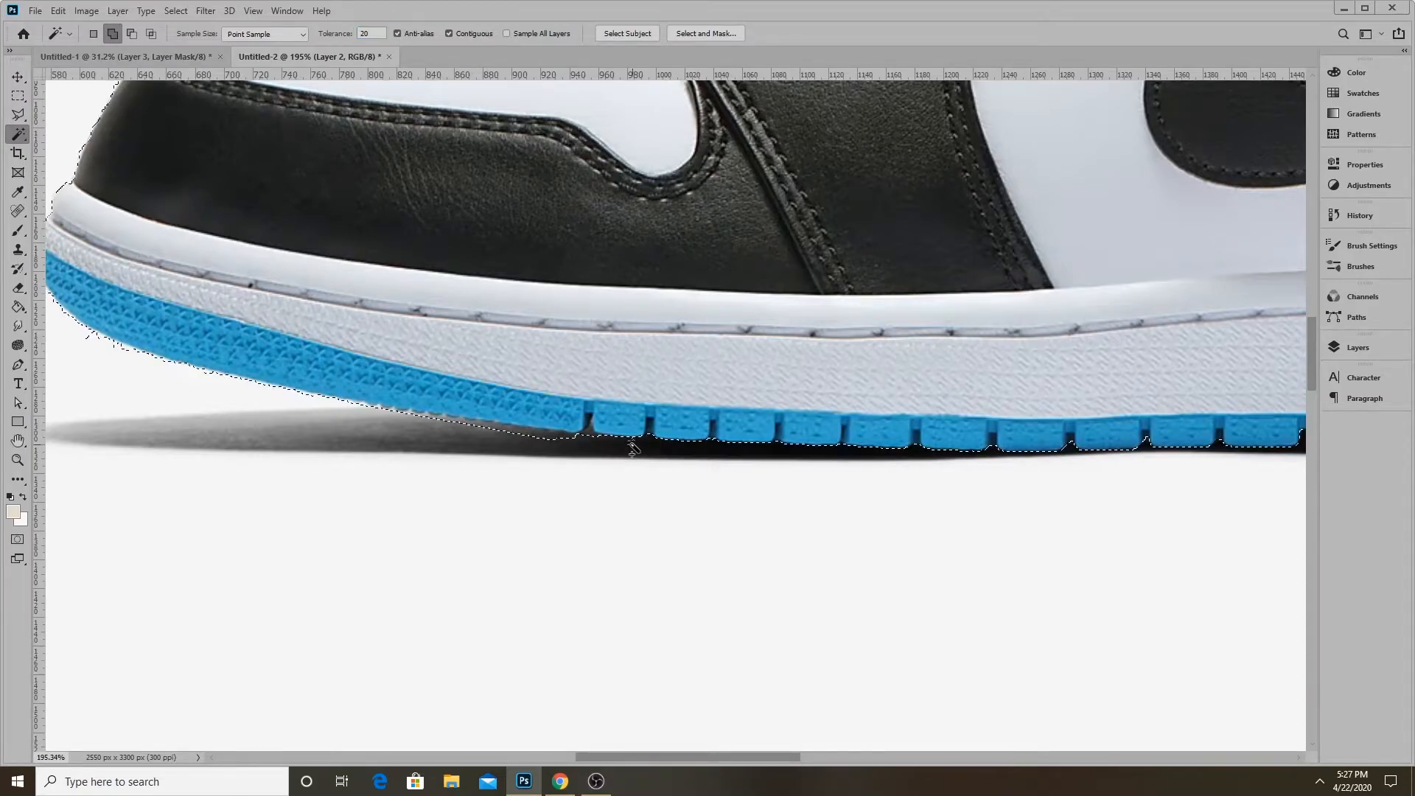
left_click(553, 440, "shift")
left_click(524, 439, "shift")
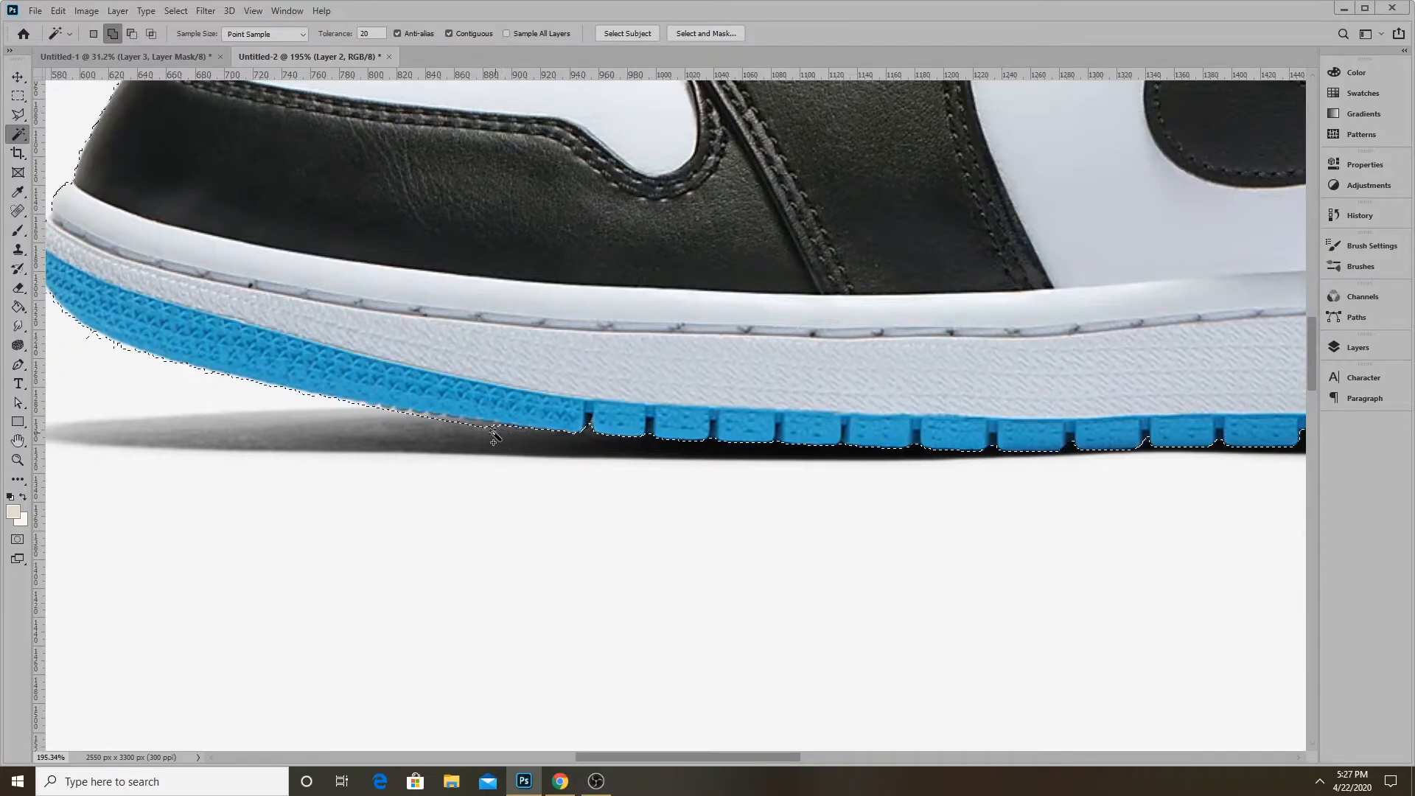
Add the black gaps between the midfoot and heel treads to the background selection with the Magic Wand
scroll(623, 464, "down", 2)
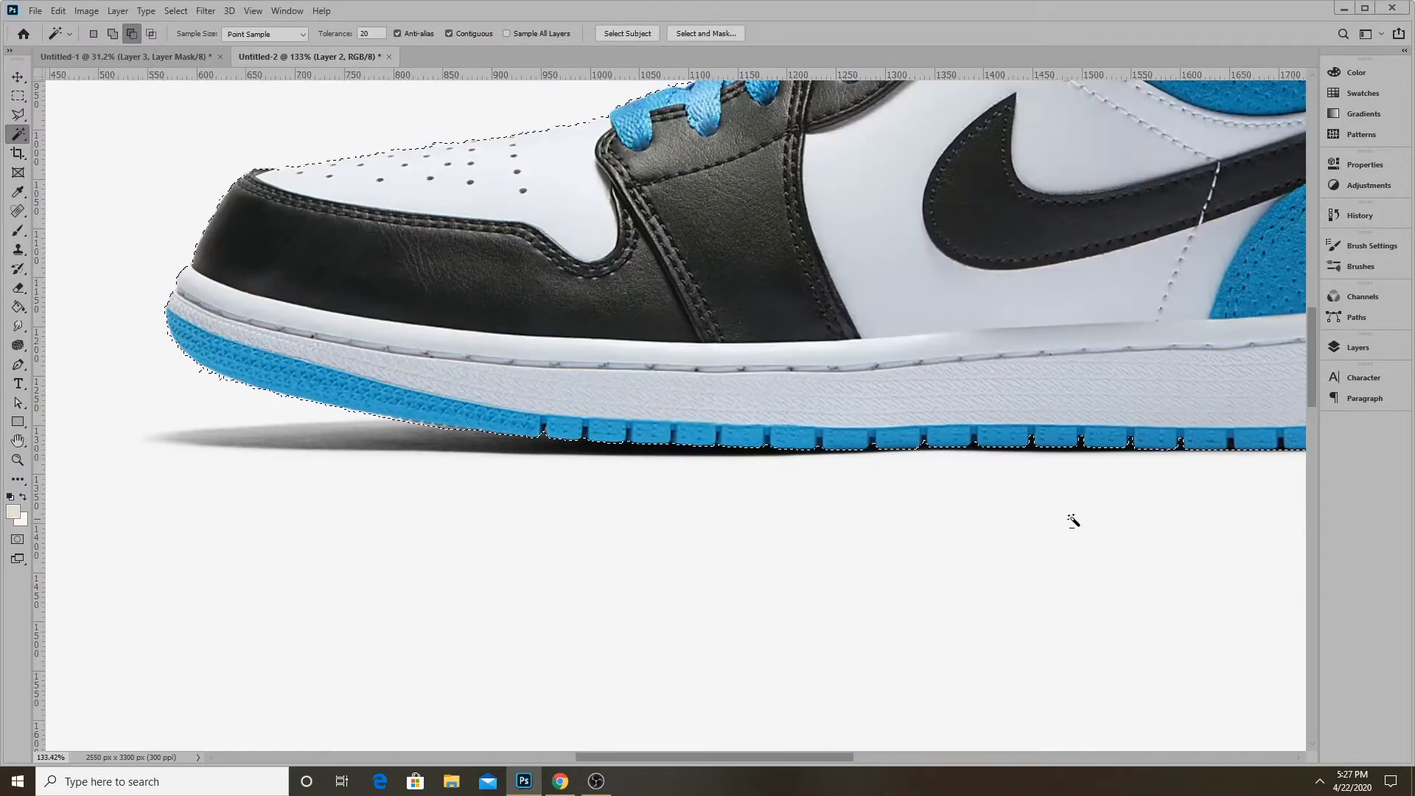
scroll(1063, 522, "up", 5)
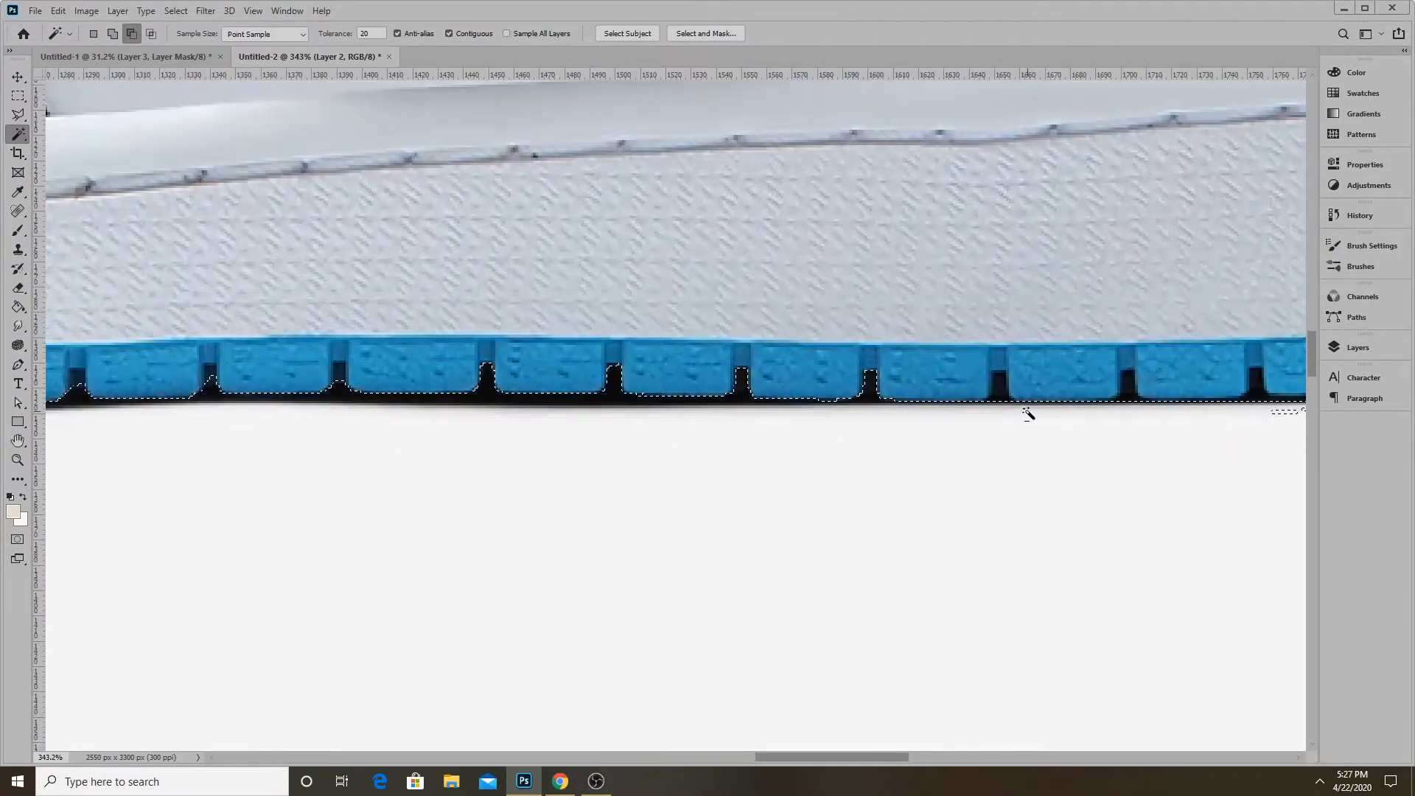
scroll(1028, 414, "up", 1)
scroll(1010, 402, "down", 3)
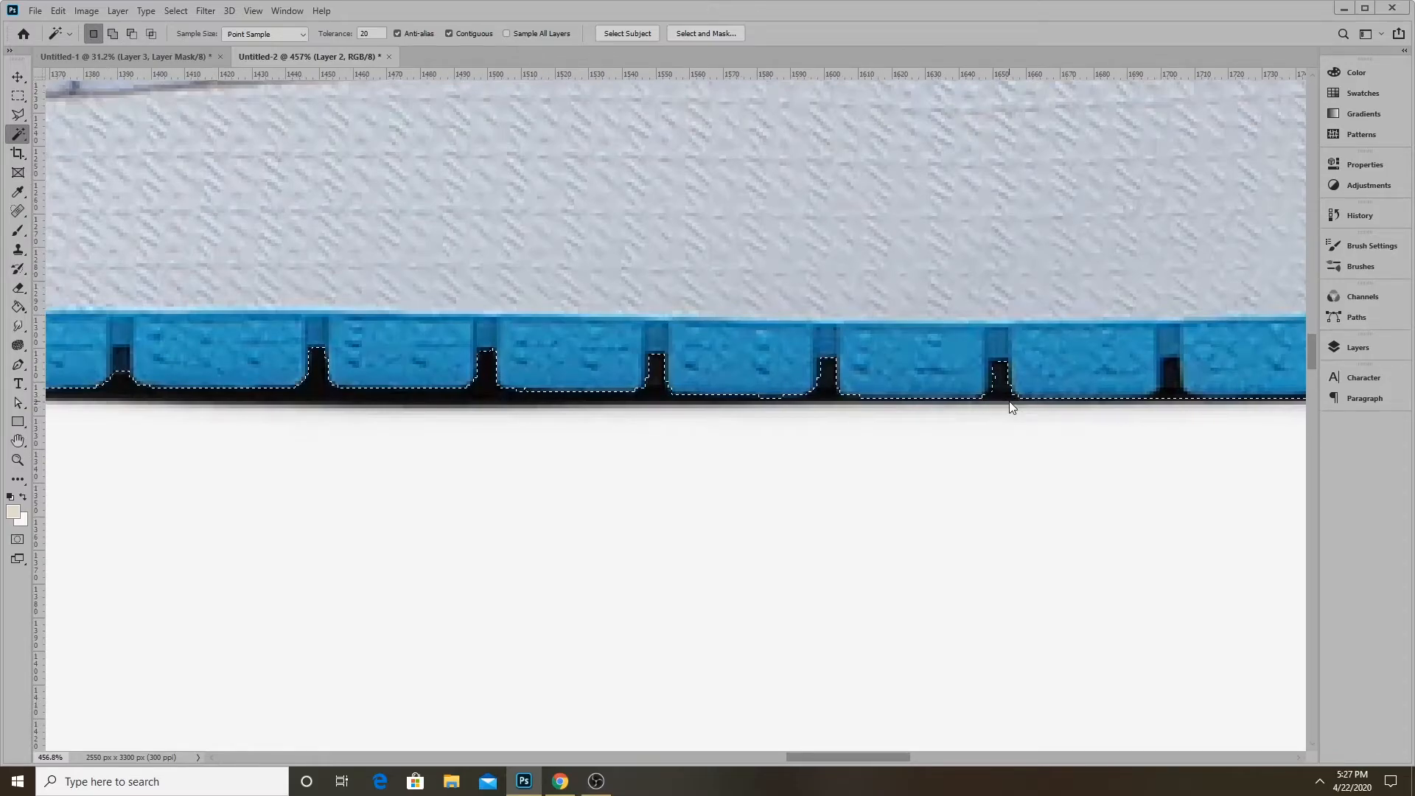
scroll(881, 407, "up", 1)
left_click(892, 399)
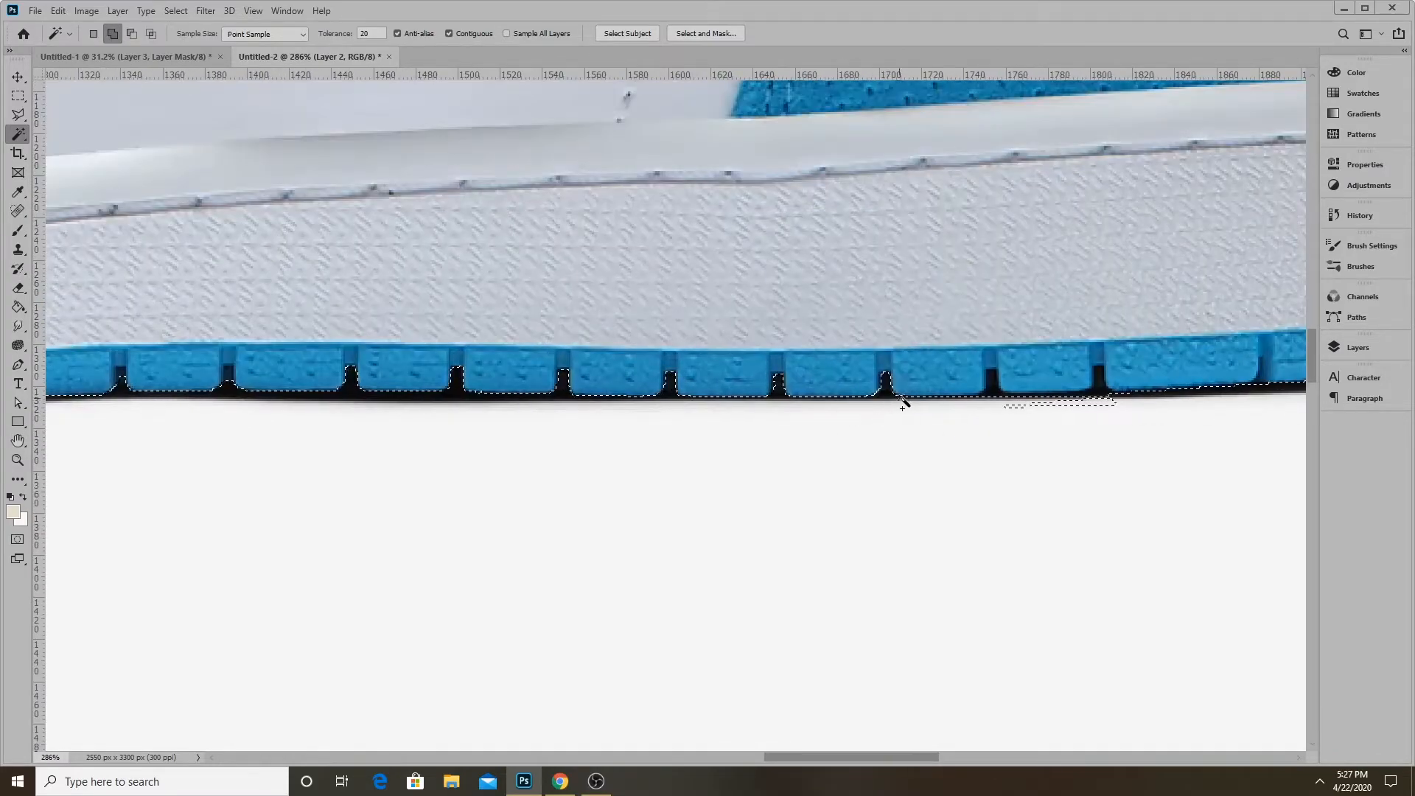
left_click(994, 396, "shift")
left_click(1100, 394, "shift")
Add the stray unselected patches just below the heel treads to the background selection with the freehand Lasso
scroll(970, 427, "down", 2)
scroll(1087, 414, "up", 5)
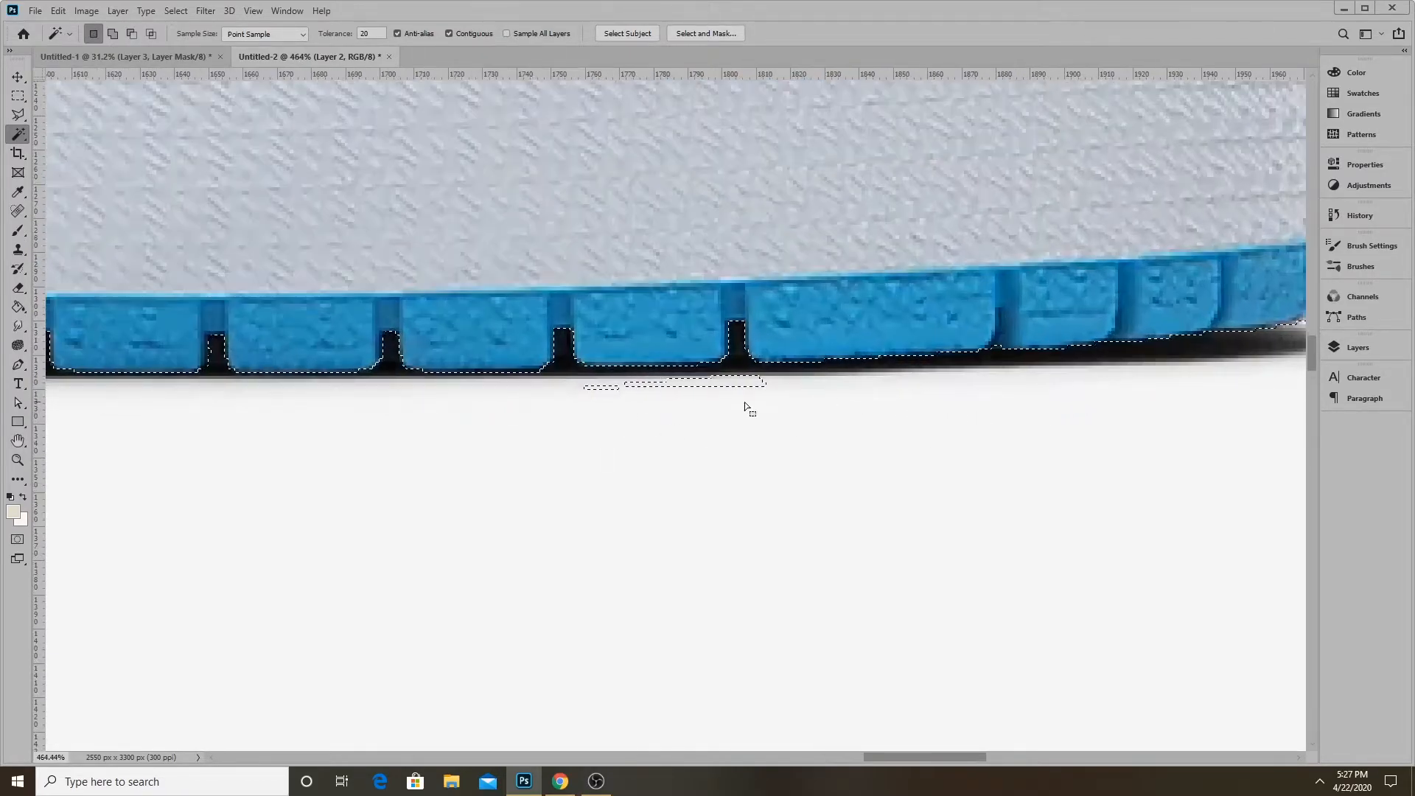
left_click(17, 98)
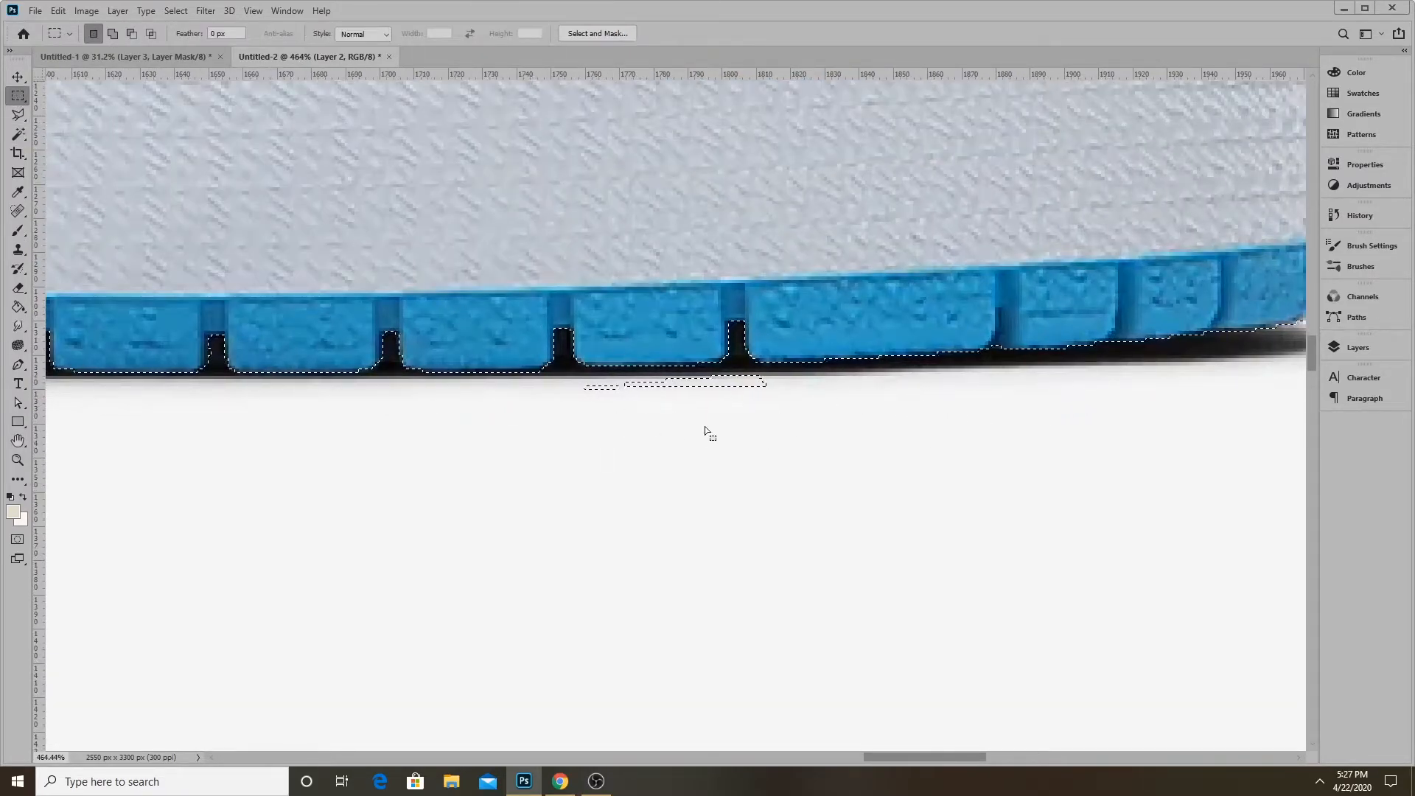
left_click_drag(17, 114, 74, 117)
key("shift")
left_click_drag(761, 372, 566, 440)
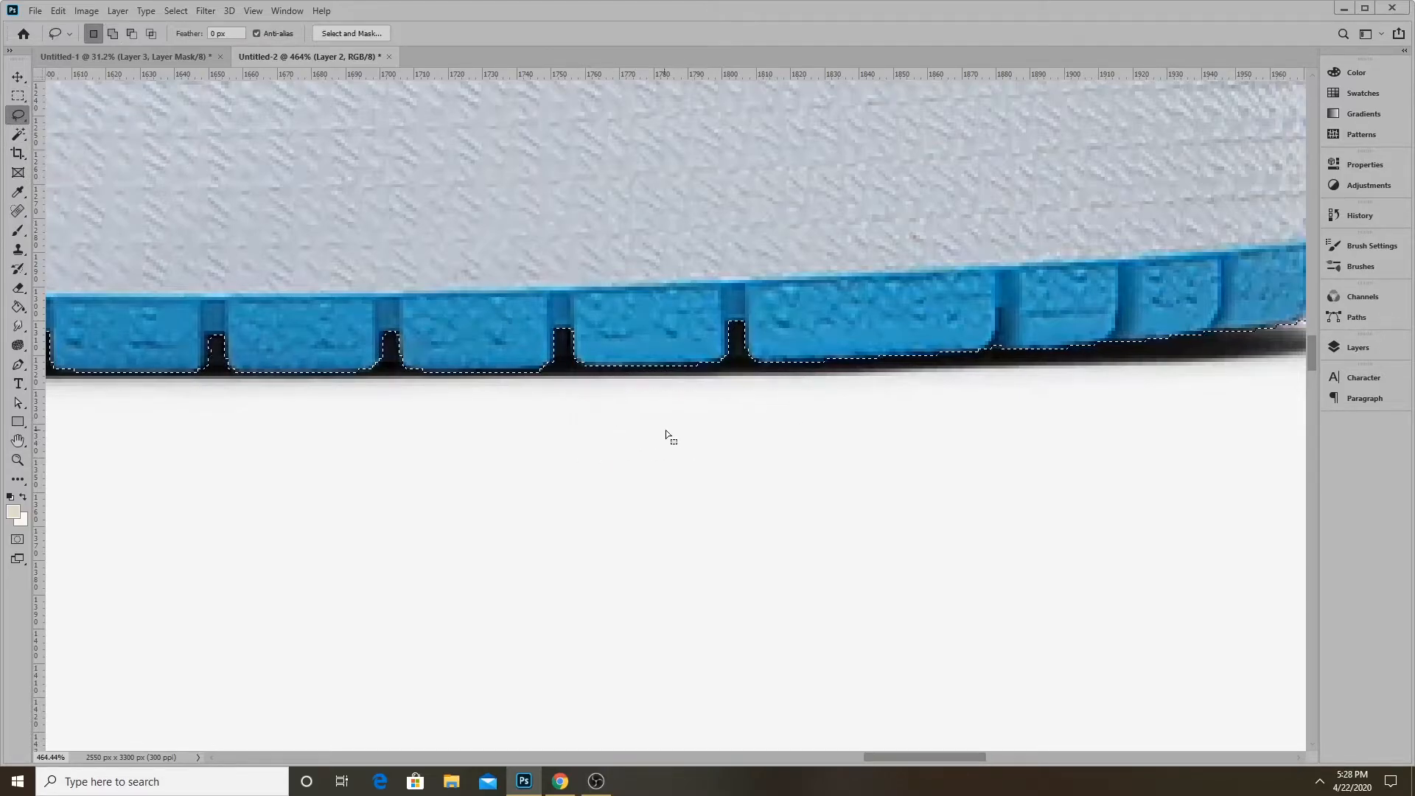
Show the available lasso tool variants
scroll(833, 440, "down", 5)
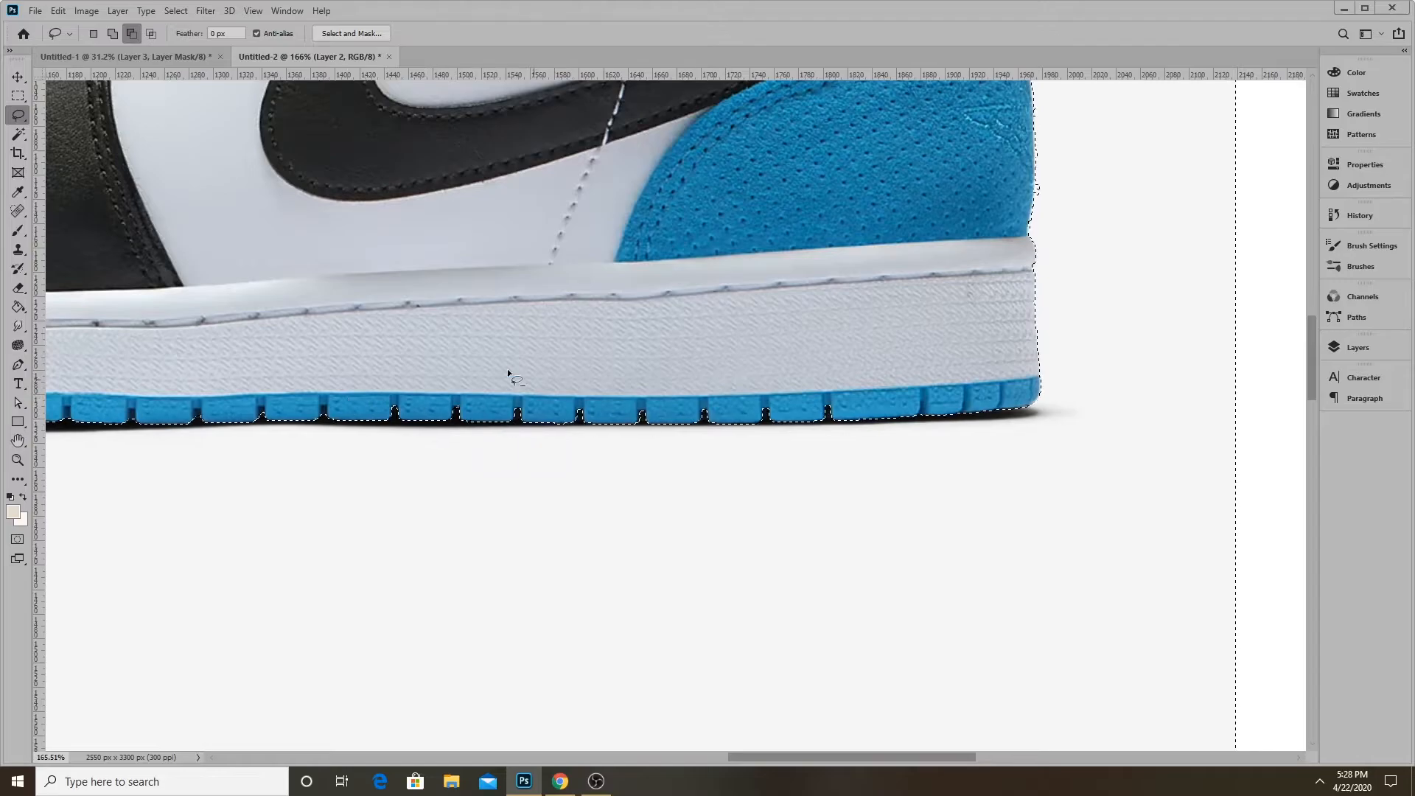
right_click(17, 115)
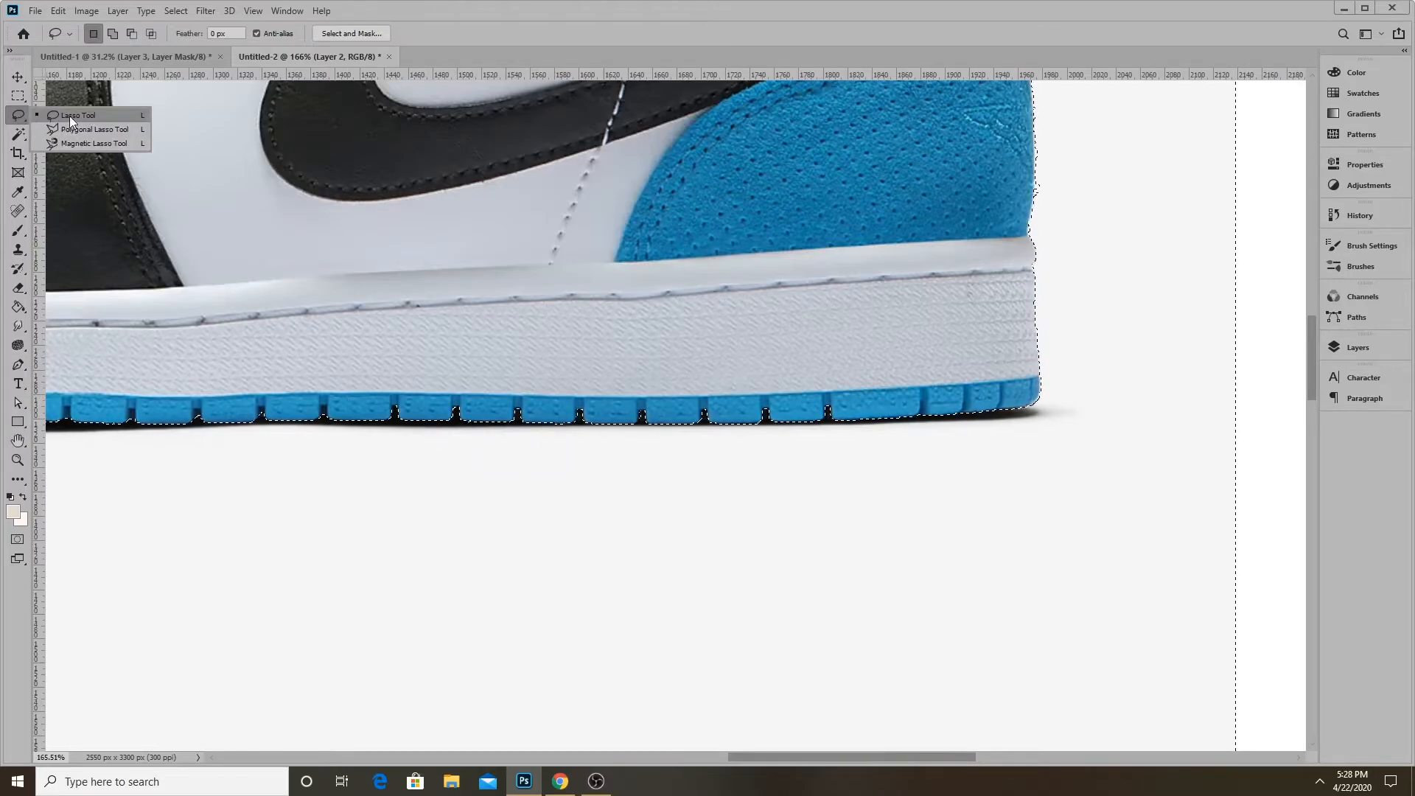
Clean up the selection edge at the gaps between the blue outsole blocks with the Rectangular Marquee tool
left_click(18, 95)
scroll(499, 367, "down", 2)
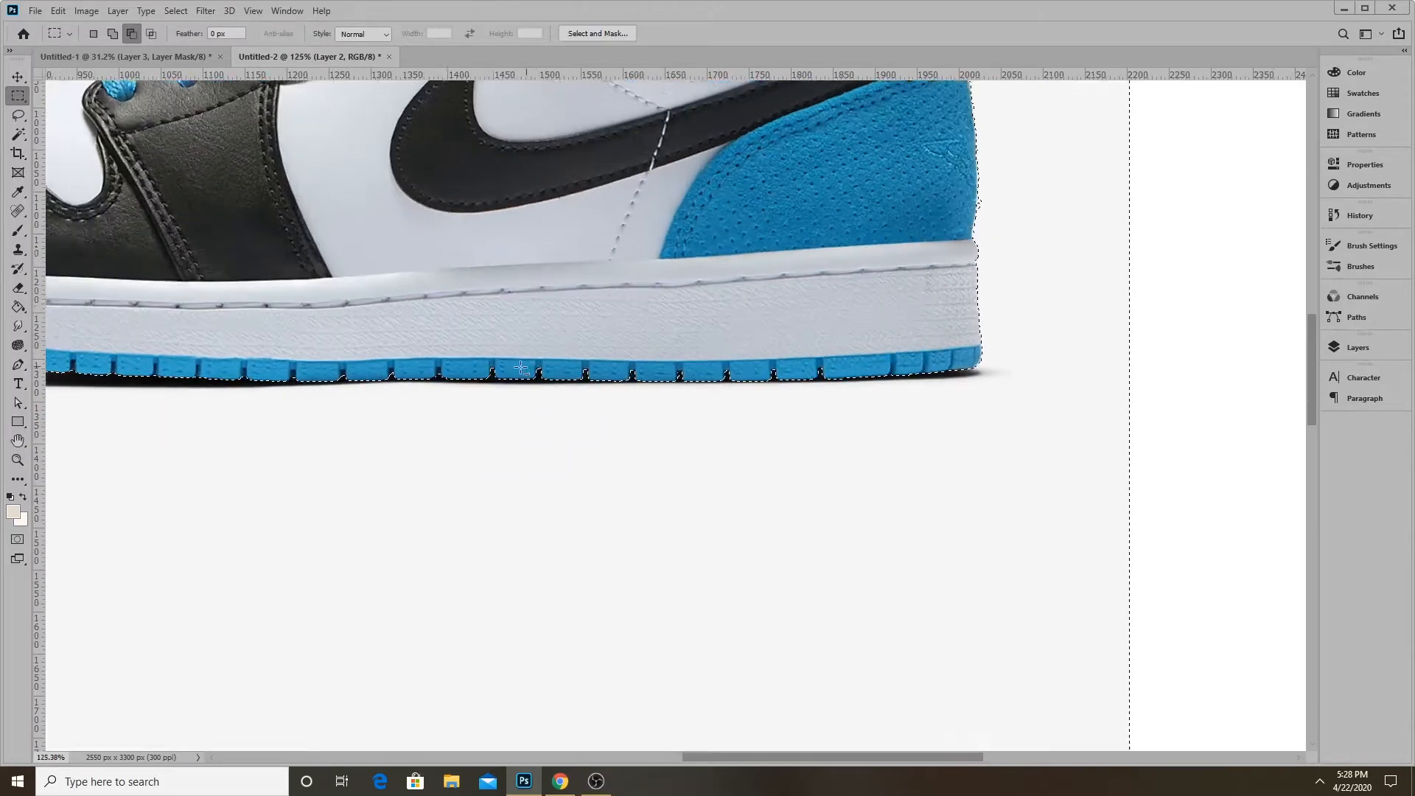
scroll(499, 367, "up", 2)
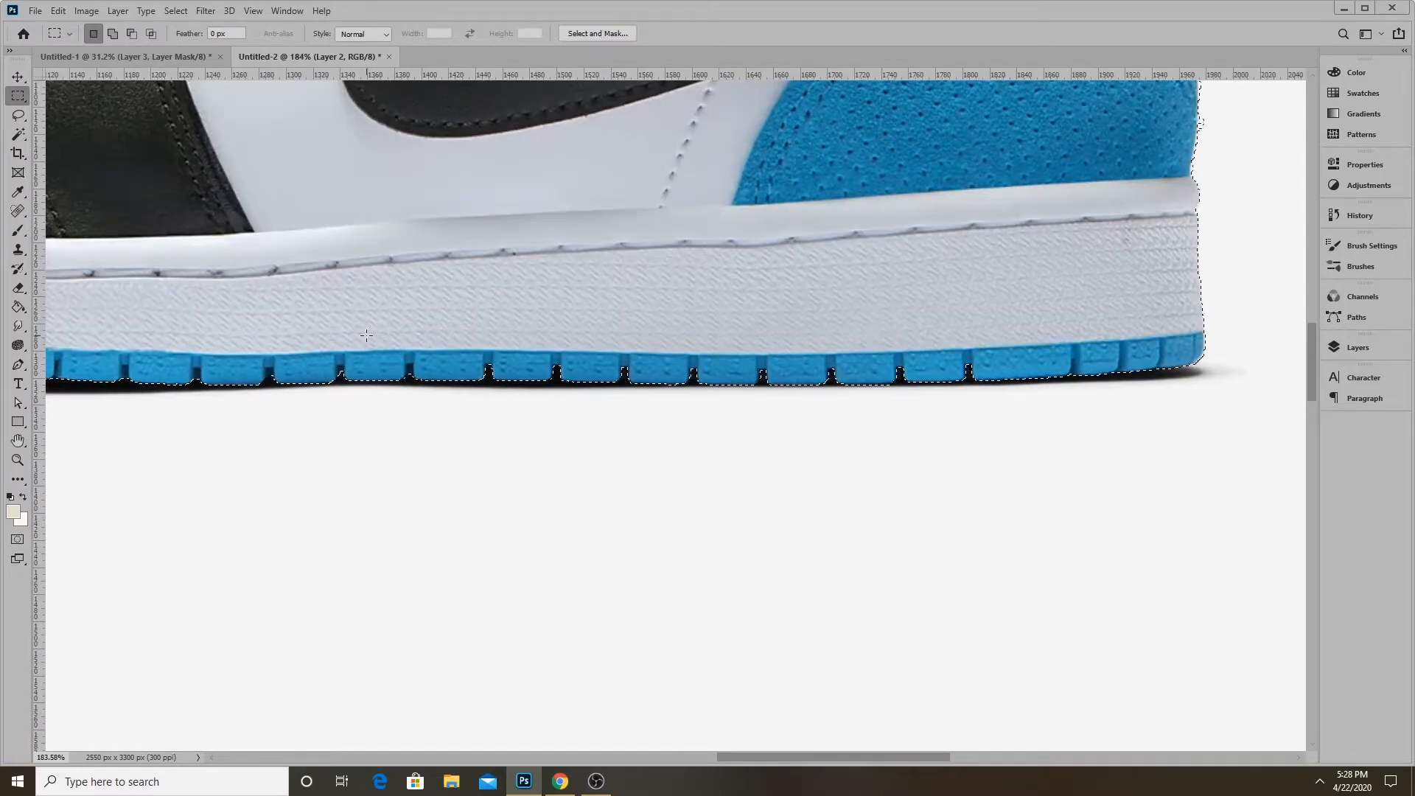
left_click_drag(392, 304, 848, 373)
left_click_drag(779, 333, 996, 375)
left_click_drag(333, 368, 371, 378)
left_click_drag(240, 363, 287, 376)
scroll(868, 408, "down", 5)
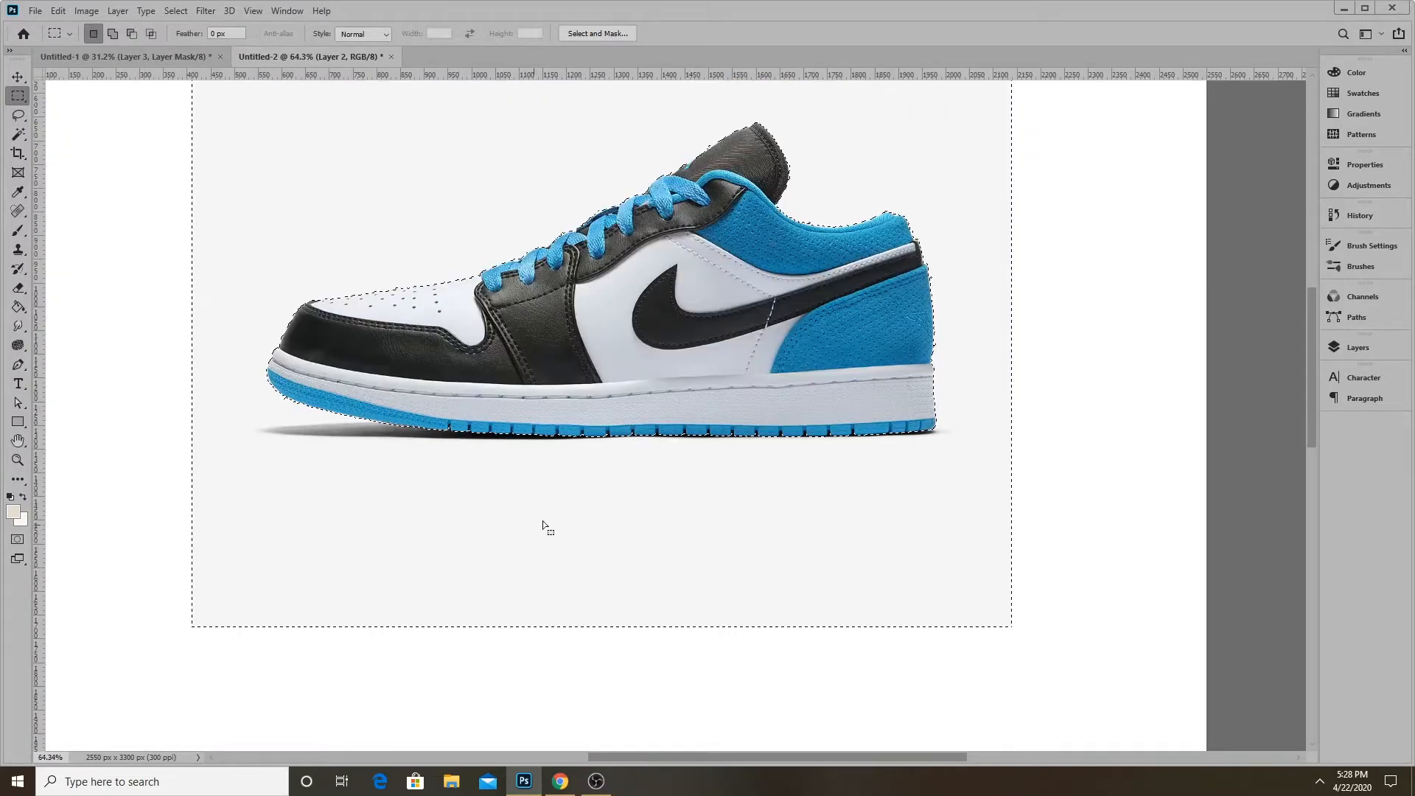
Add the stray unselected specks under the blue toe of the sole to the background selection with the Lasso tool
scroll(269, 245, "up", 2)
left_click(19, 115)
left_click(67, 118)
scroll(216, 432, "up", 5)
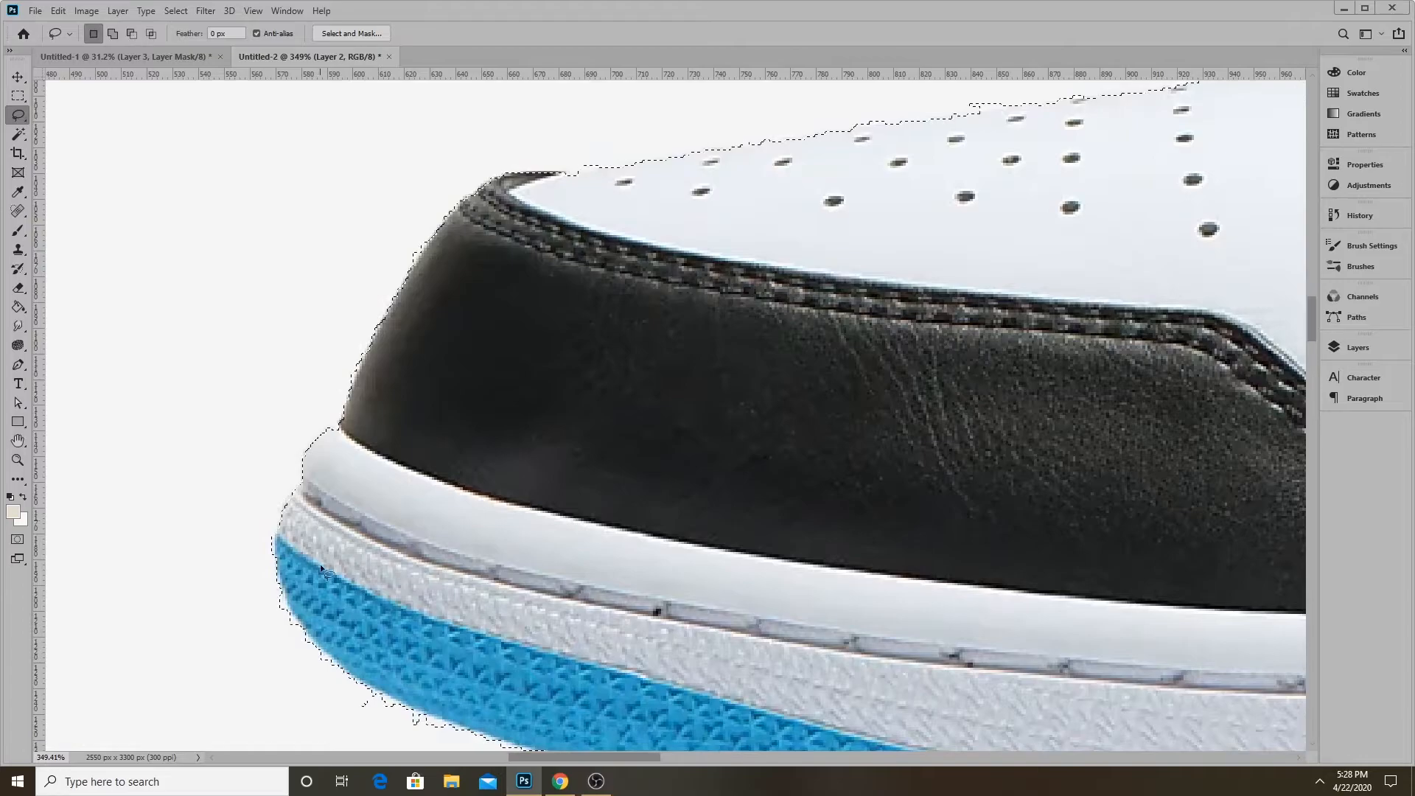
scroll(366, 551, "down", 1)
scroll(366, 550, "down", 2)
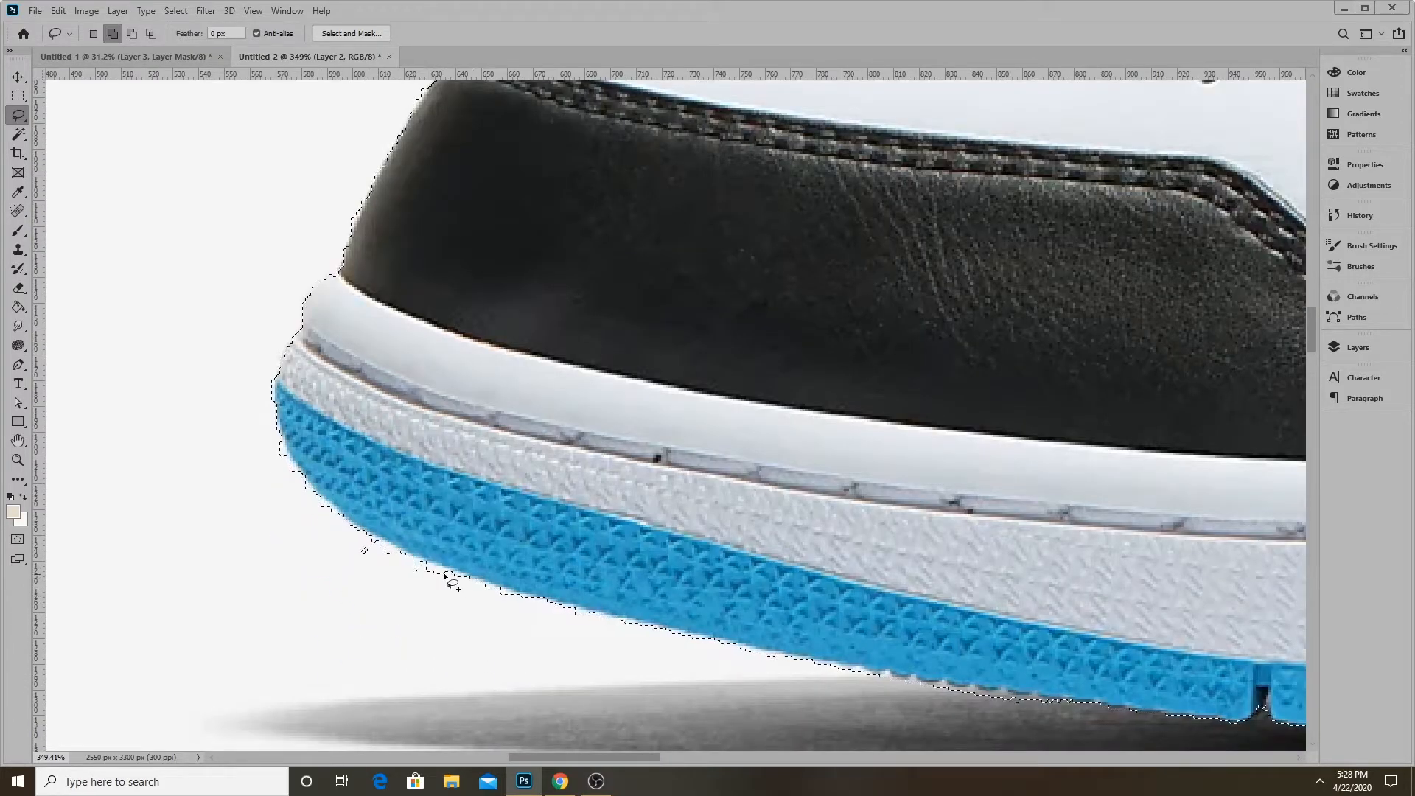
left_click_drag(309, 547, 471, 604)
scroll(307, 600, "down", 4)
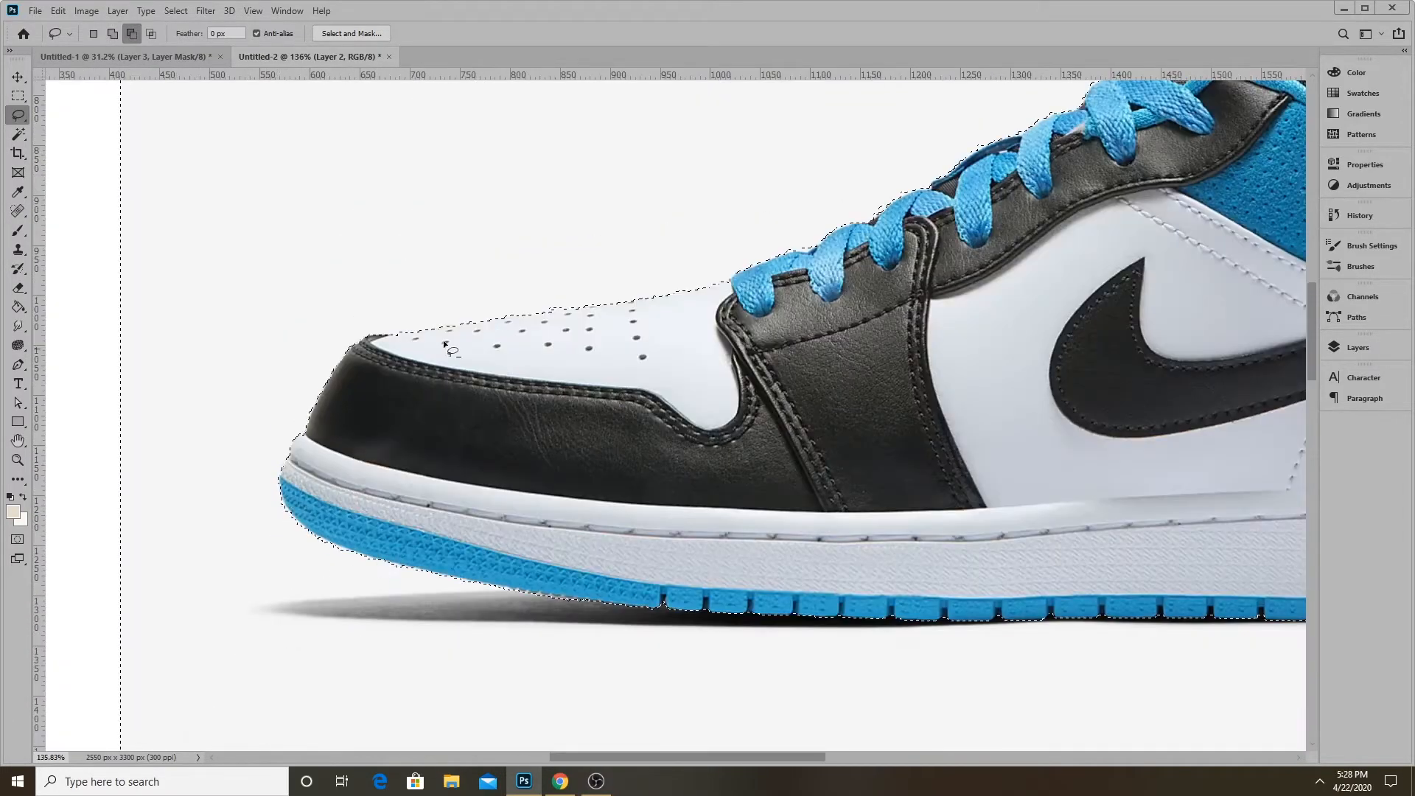
Straighten the selection edge along the rear part of the white toe box, beside the first lace, with the Polygonal Lasso tool
scroll(510, 317, "up", 4)
scroll(510, 317, "down", 4)
scroll(417, 295, "up", 5)
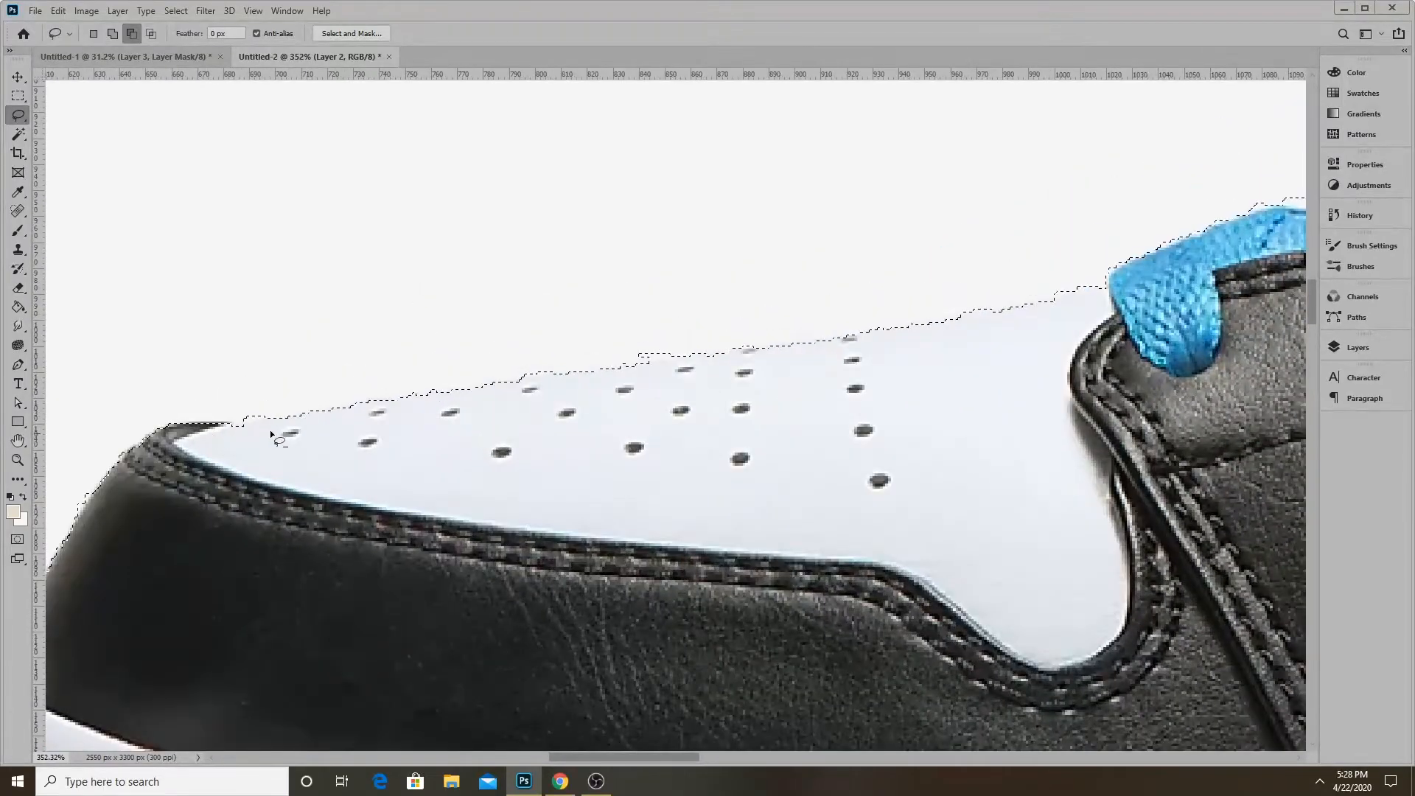
scroll(263, 435, "down", 4)
scroll(228, 458, "up", 4)
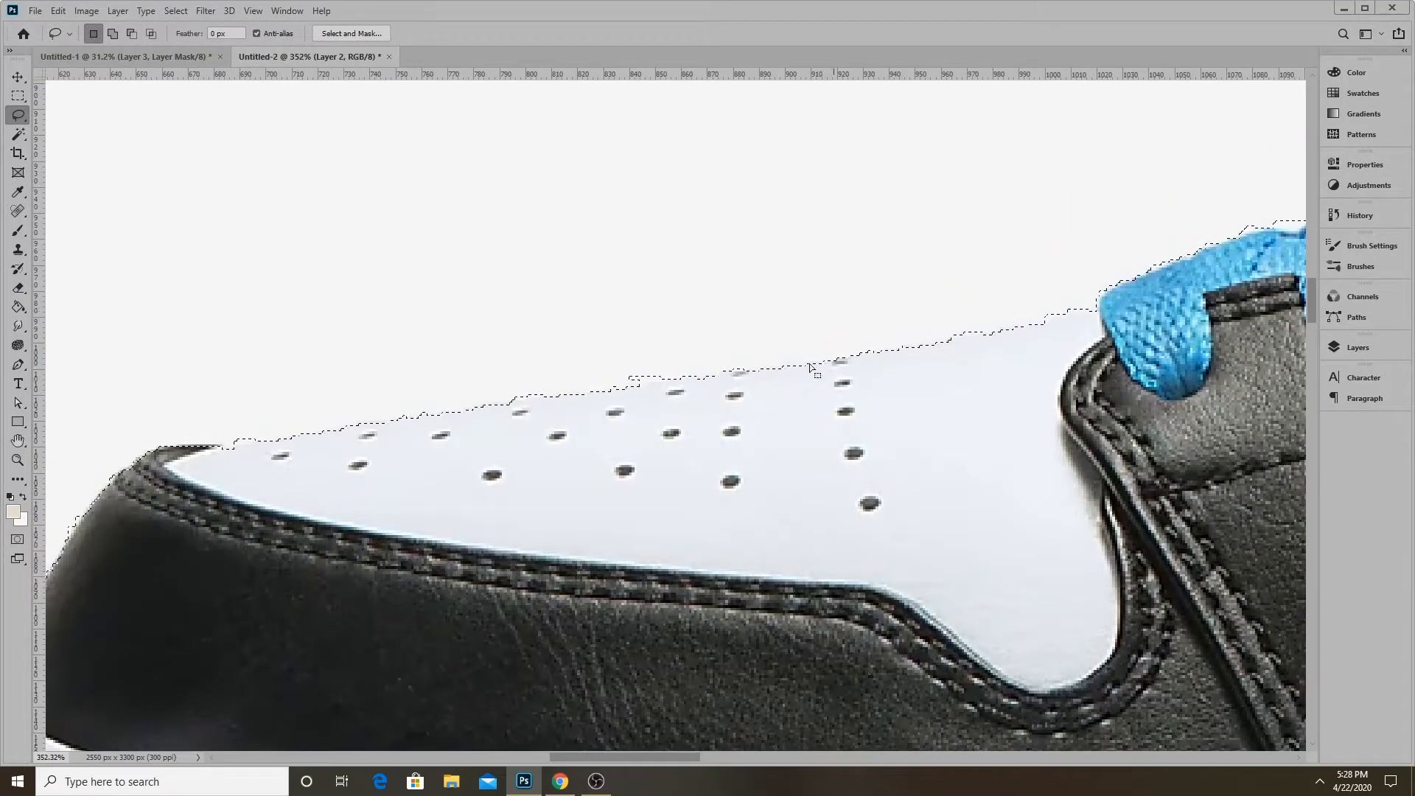
left_click(20, 104)
left_click(18, 114)
left_click(88, 112)
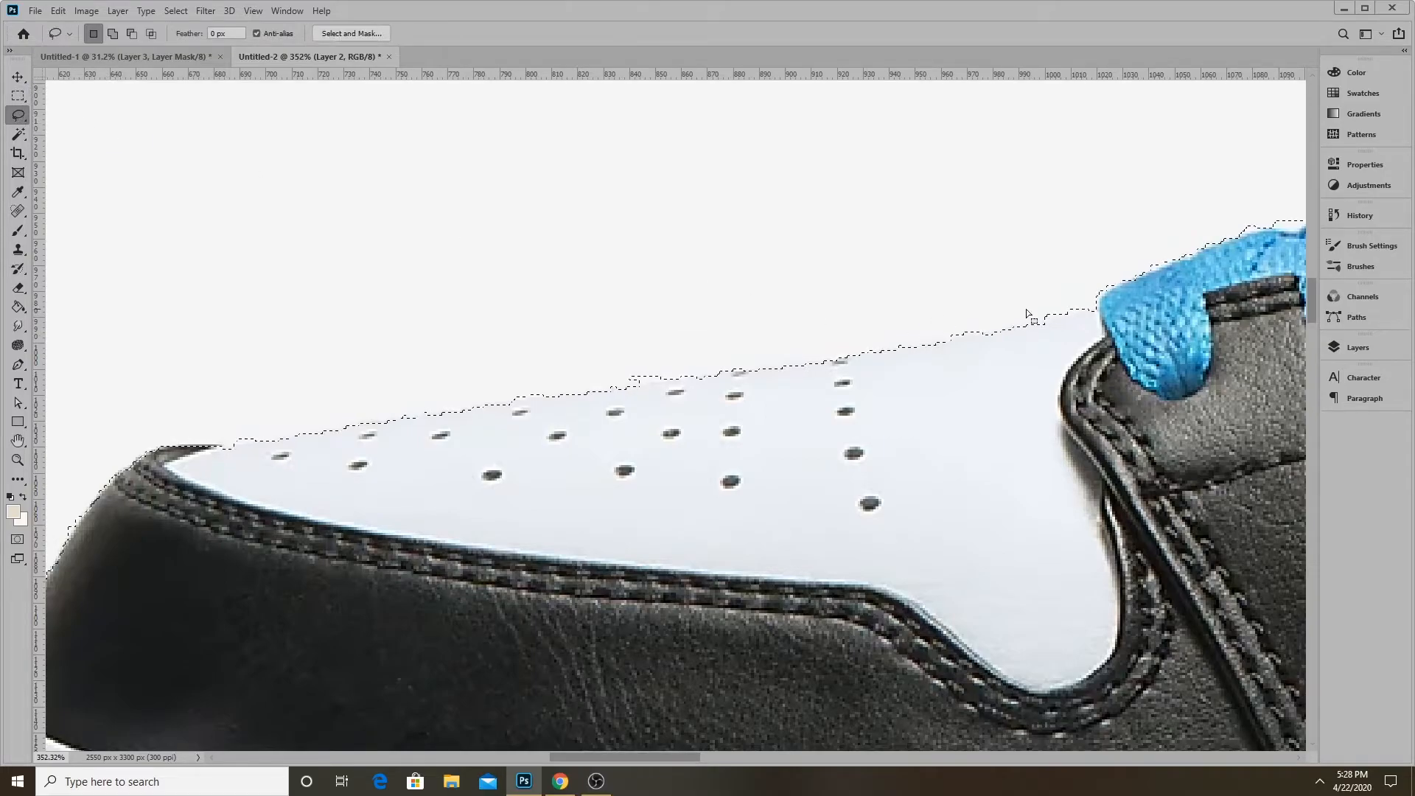
left_click(14, 122)
left_click(59, 127)
key("shift")
left_click(1095, 300)
left_click(1095, 303)
key("alt")
left_click(1098, 306)
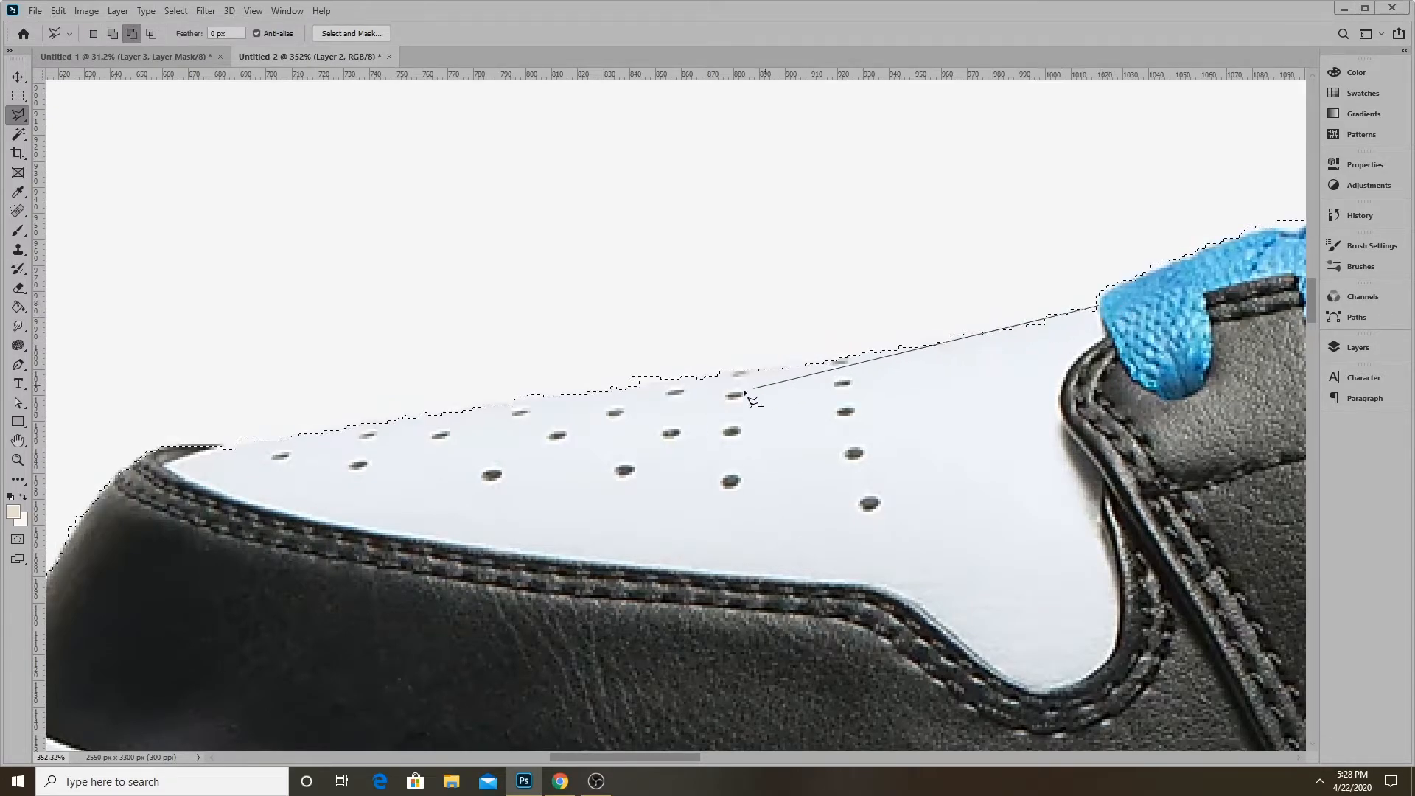
key("Escape")
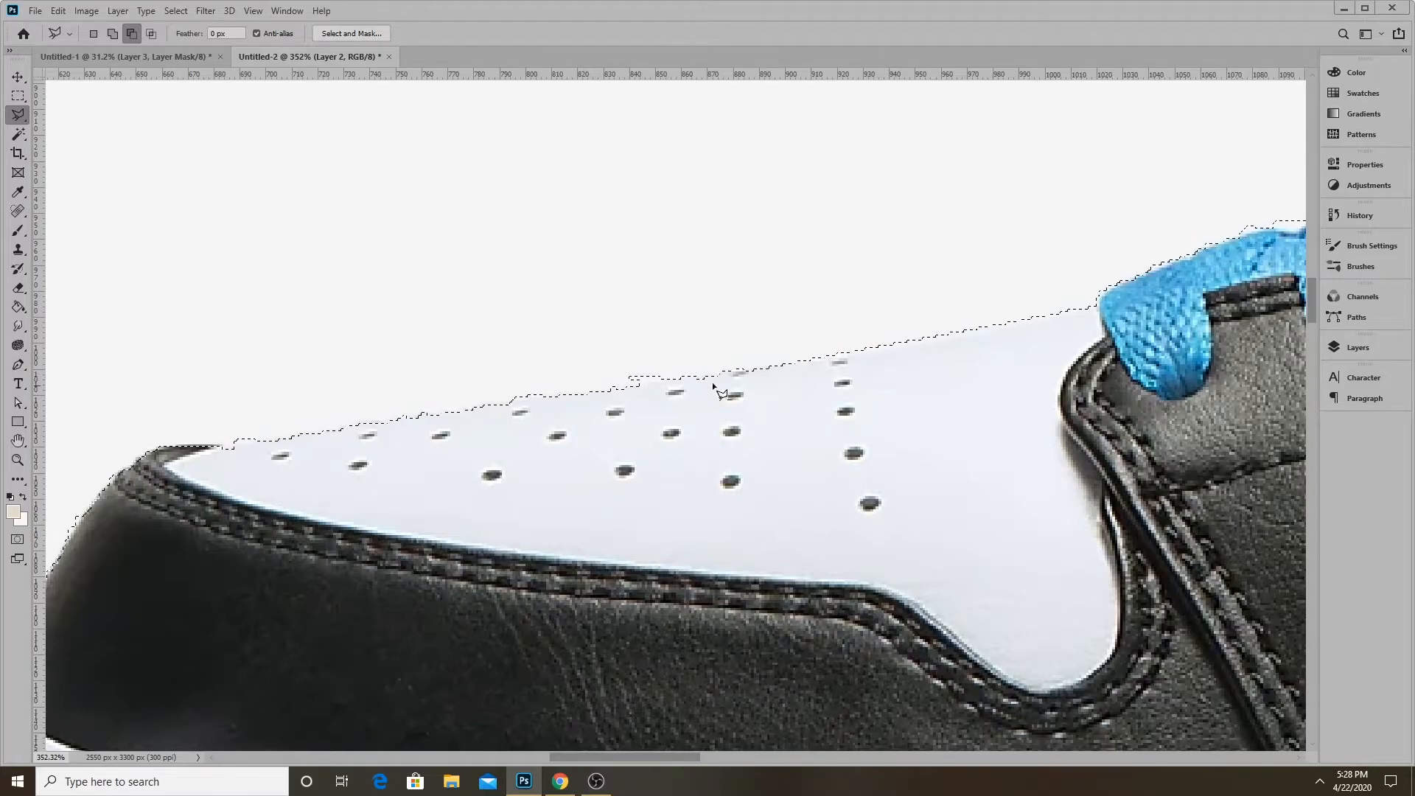
Straighten the remaining jagged selection edge along the perforated toe box towards the black toe cap
key("alt")
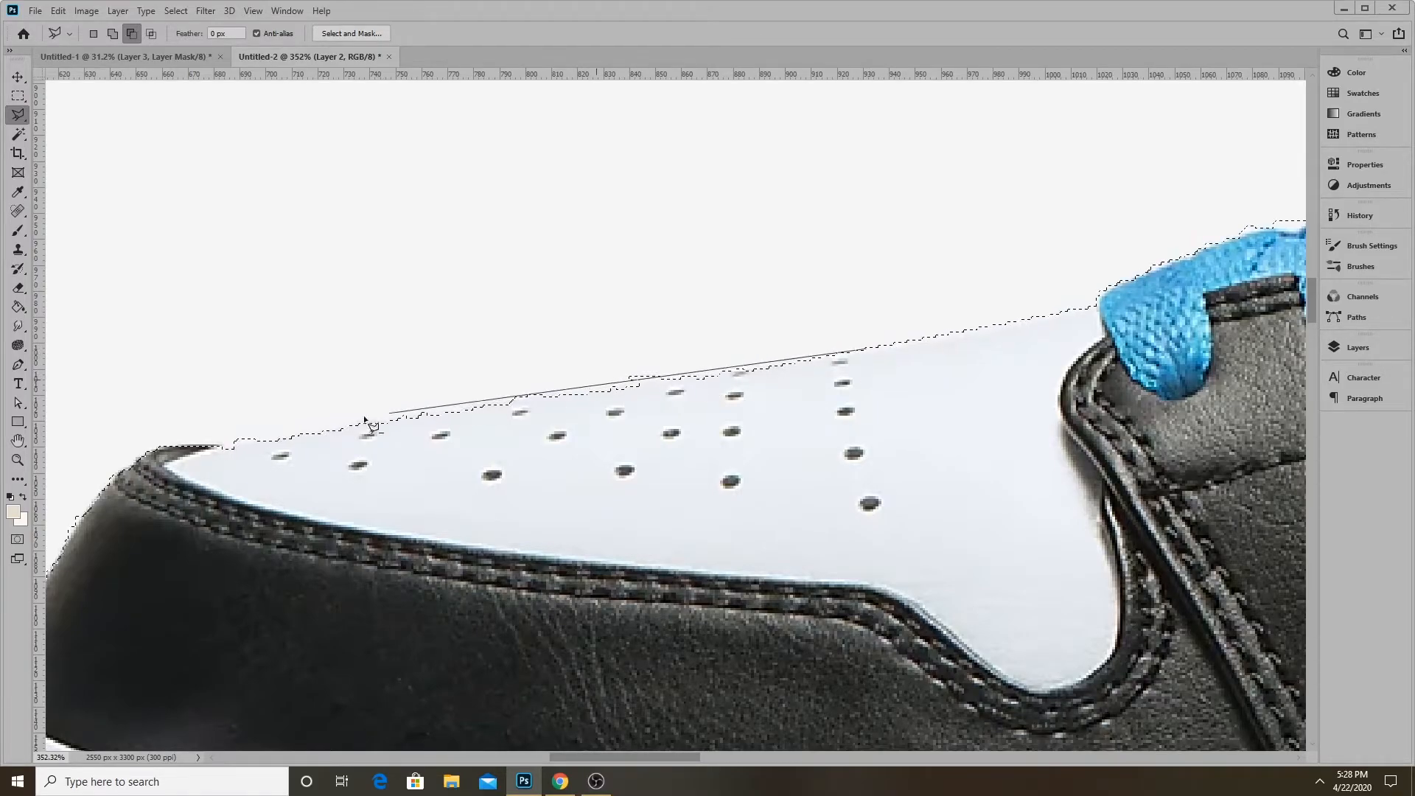
left_click(625, 472)
double_click(888, 402)
left_click(233, 446)
double_click(204, 478)
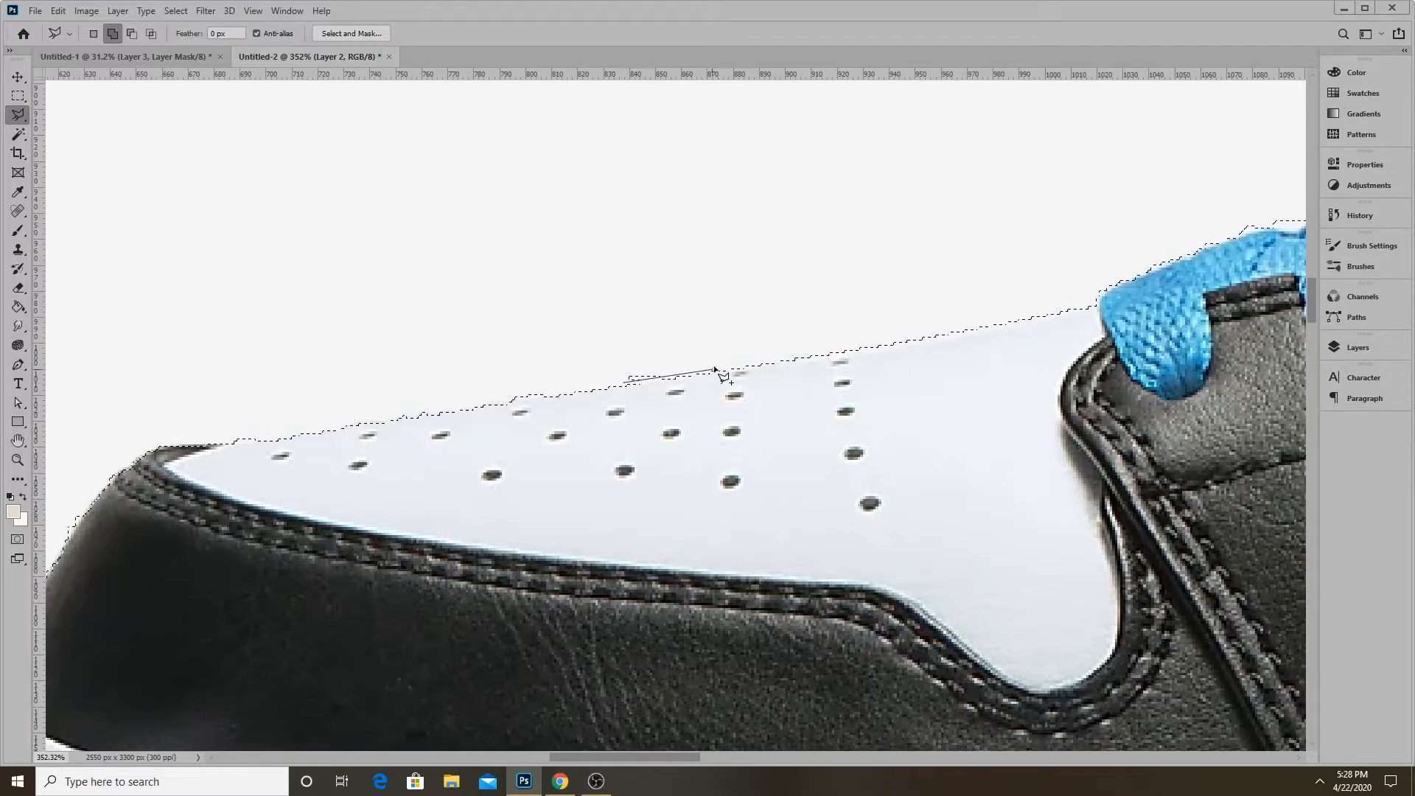
double_click(588, 330)
Smooth the selection edge above the first two blue laces with the Lasso tool, adding the missed background
scroll(591, 335, "down", 6)
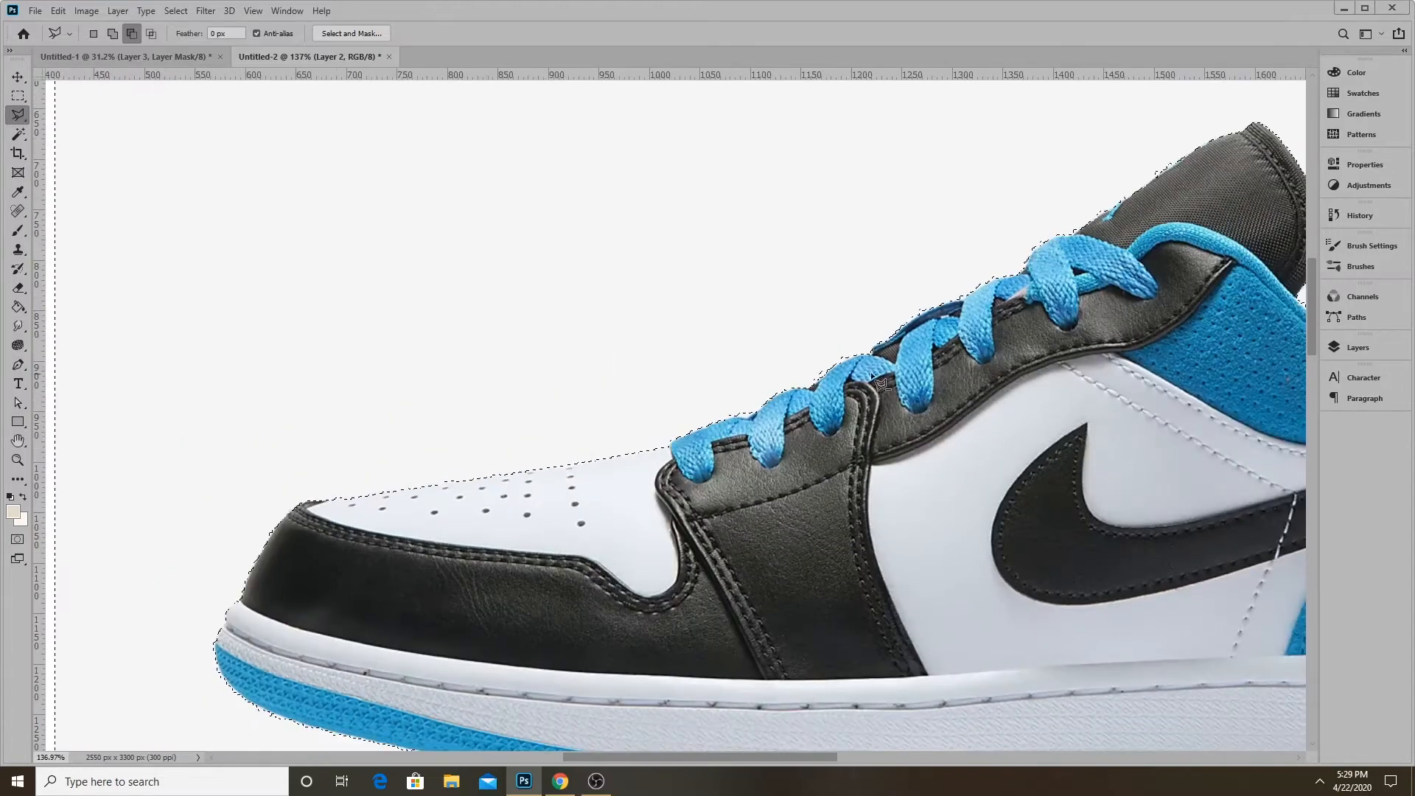
scroll(821, 391, "up", 6)
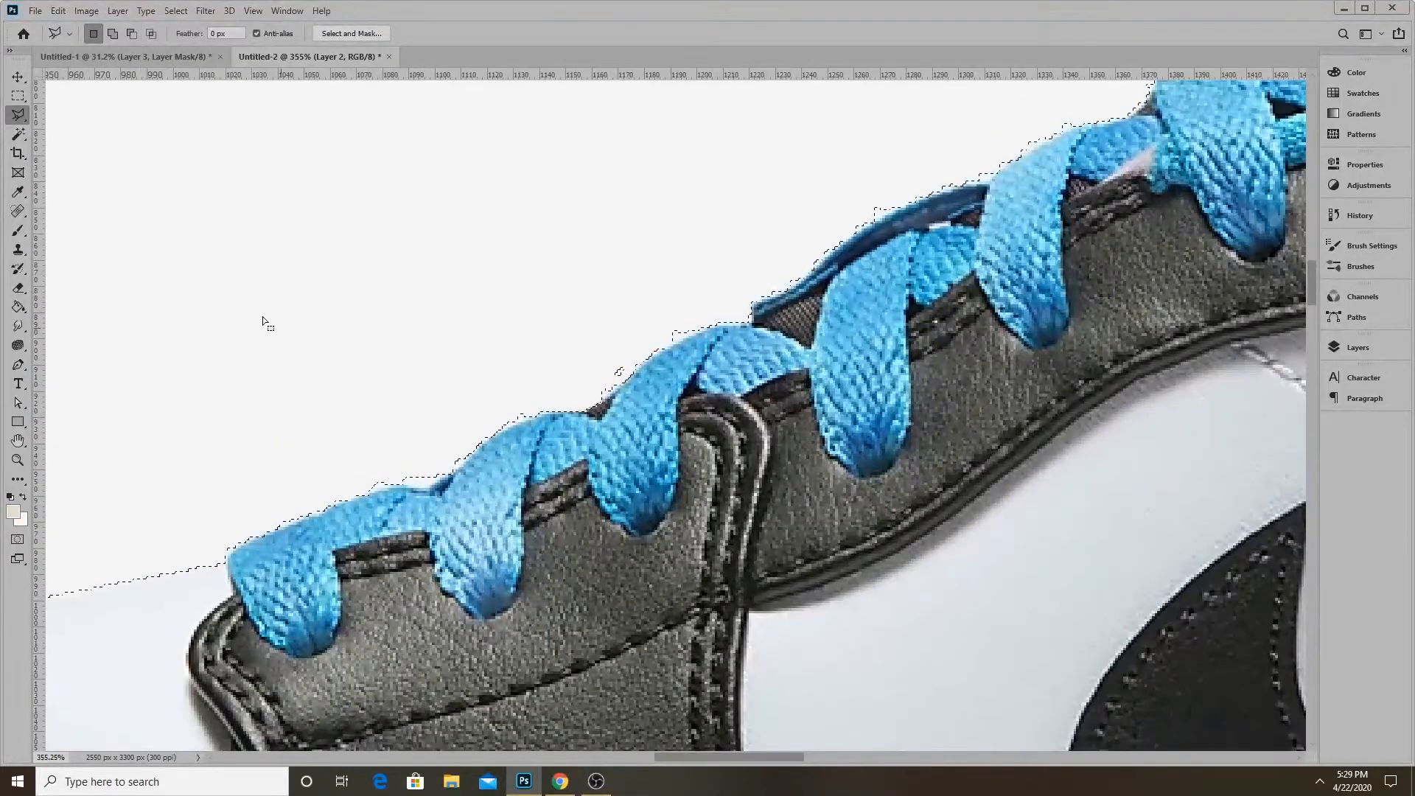
right_click(18, 115)
left_click(66, 122)
scroll(266, 530, "up", 4)
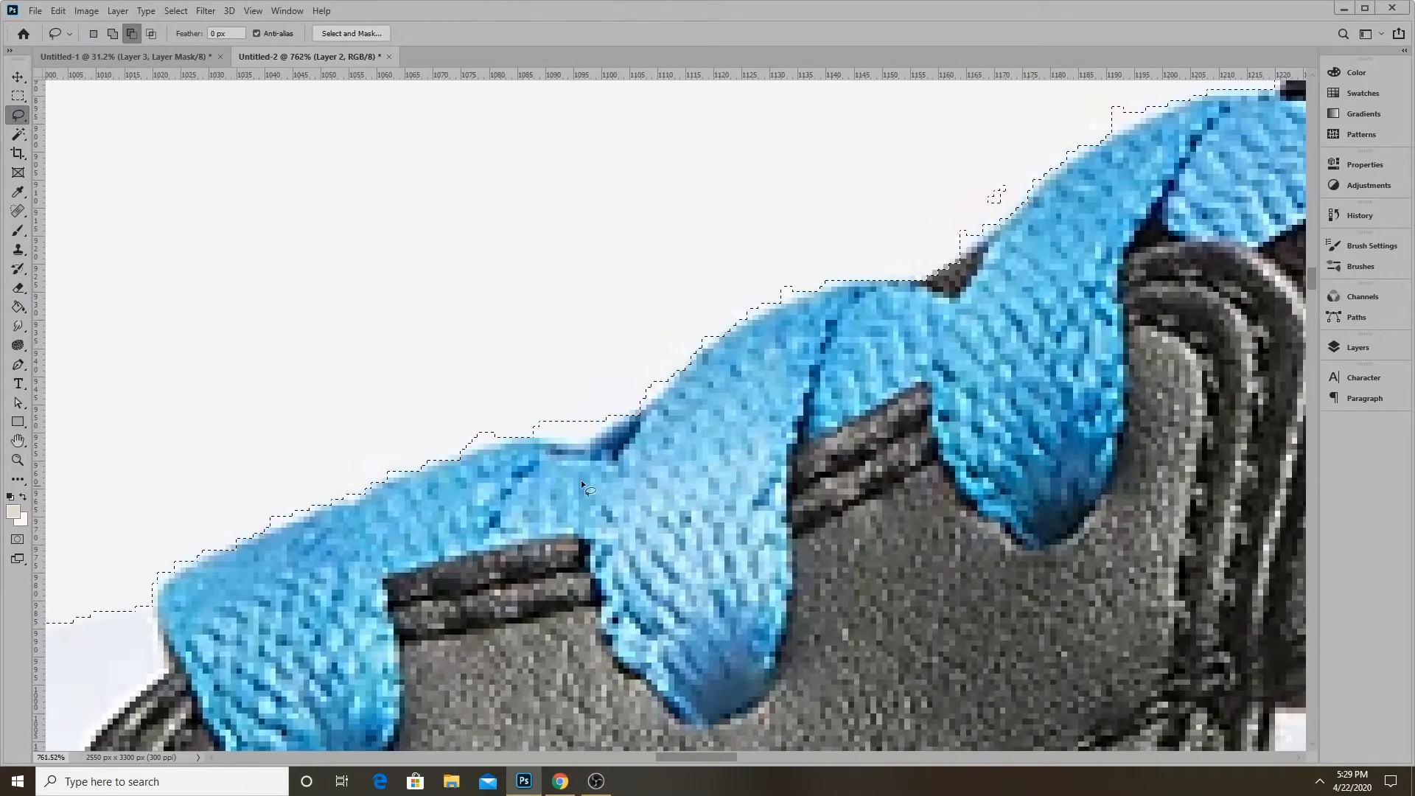
scroll(633, 410, "down", 4)
scroll(628, 407, "up", 4)
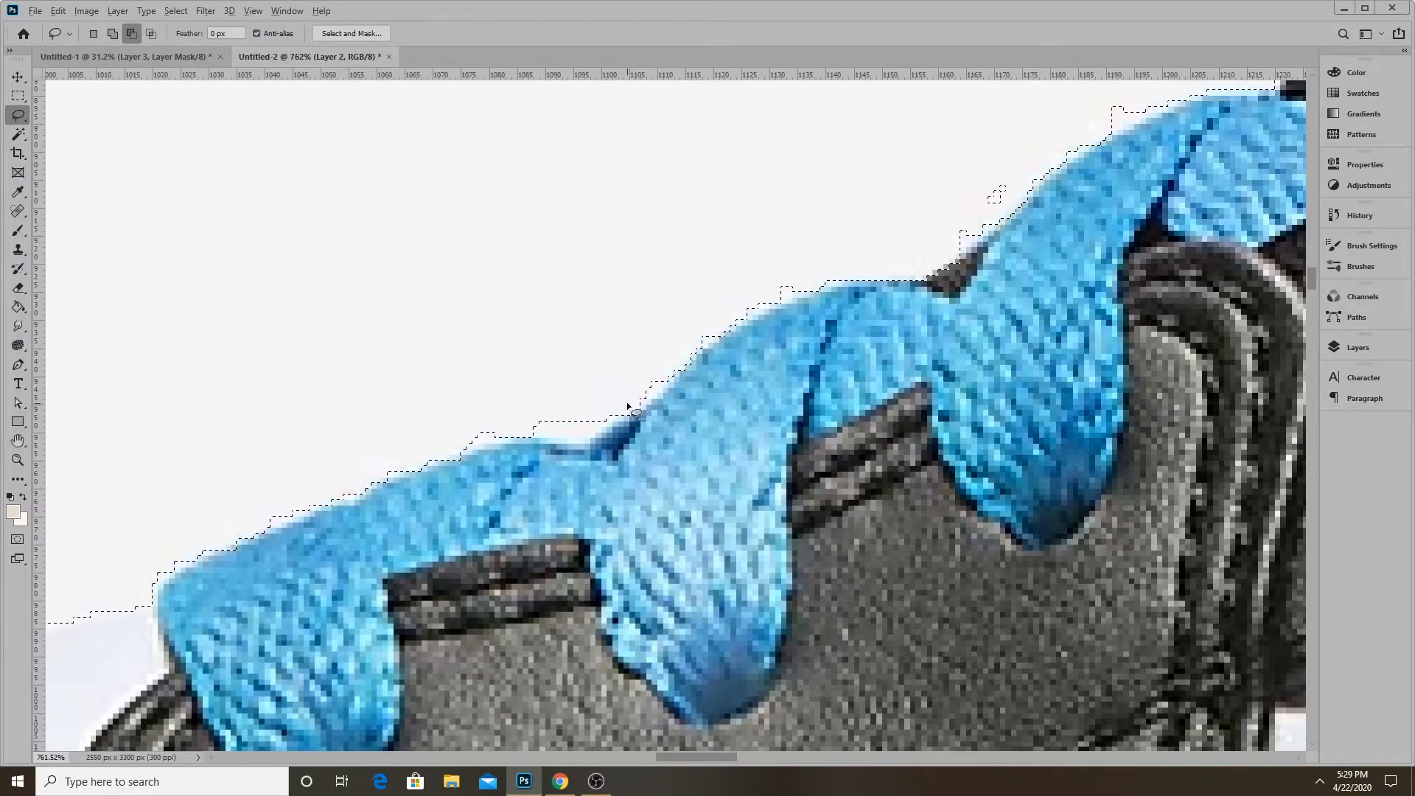
scroll(571, 448, "down", 4)
scroll(633, 391, "up", 4)
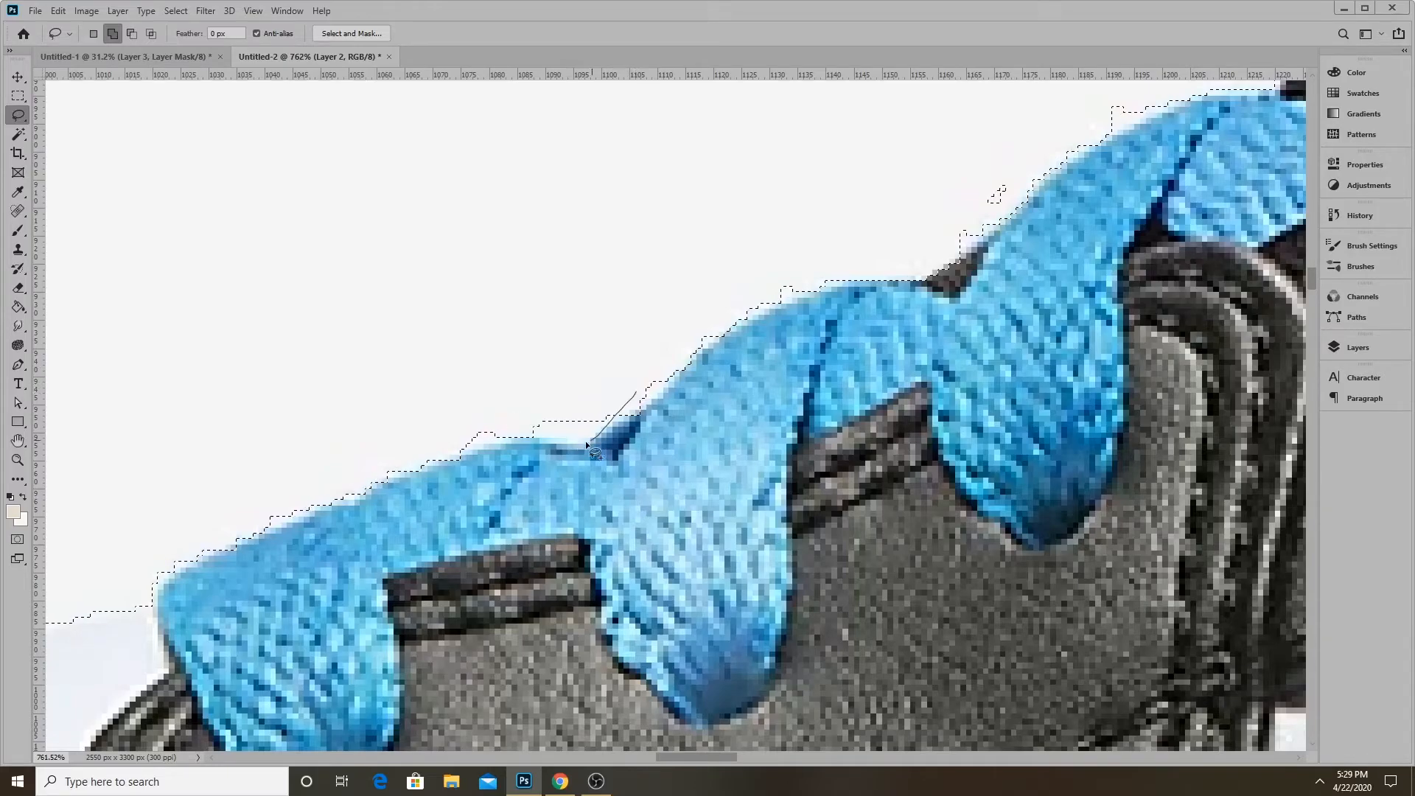
left_click_drag(669, 336, 668, 341)
mouse_move(514, 428)
left_mouse_down()
mouse_move(513, 382)
mouse_move(516, 397)
left_mouse_up()
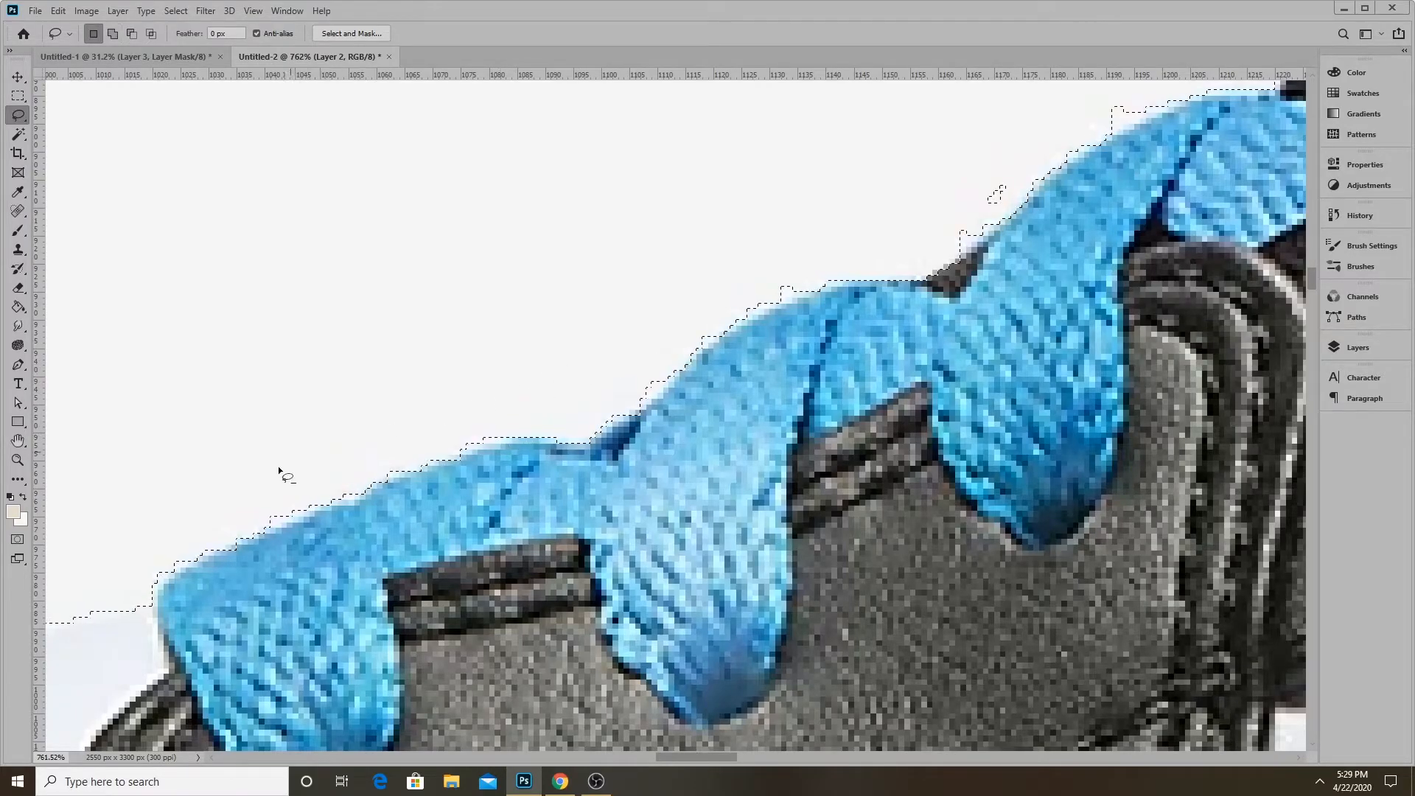
Add the missed background bits above the third blue lace to the selection
scroll(306, 451, "down", 5)
scroll(696, 340, "up", 4)
left_click_drag(789, 214, 821, 225)
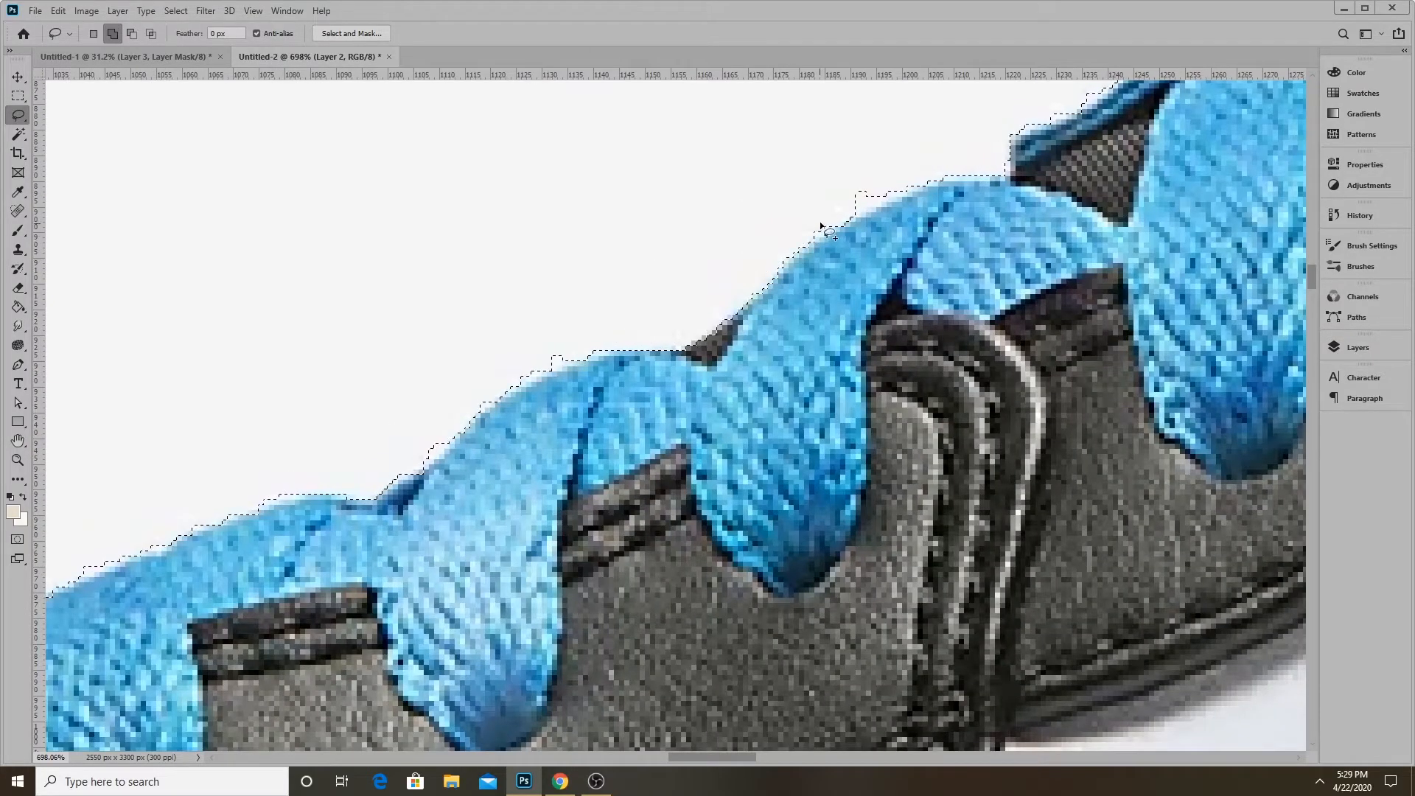
left_click_drag(838, 131, 838, 132)
scroll(715, 308, "down", 4)
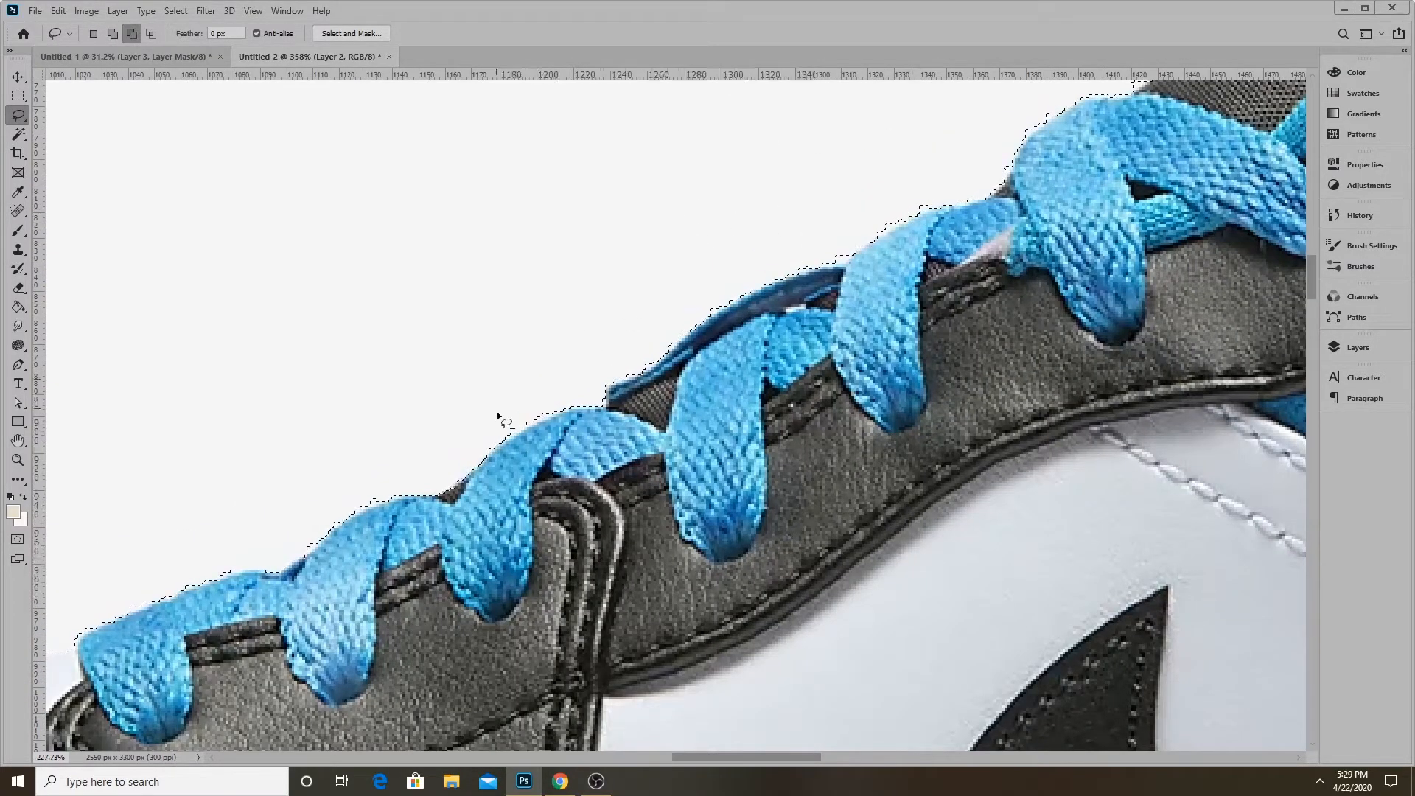
Add the stray background specks along the front edge of the black tongue to the selection
scroll(499, 411, "down", 4)
scroll(869, 236, "up", 4)
scroll(847, 247, "up", 2)
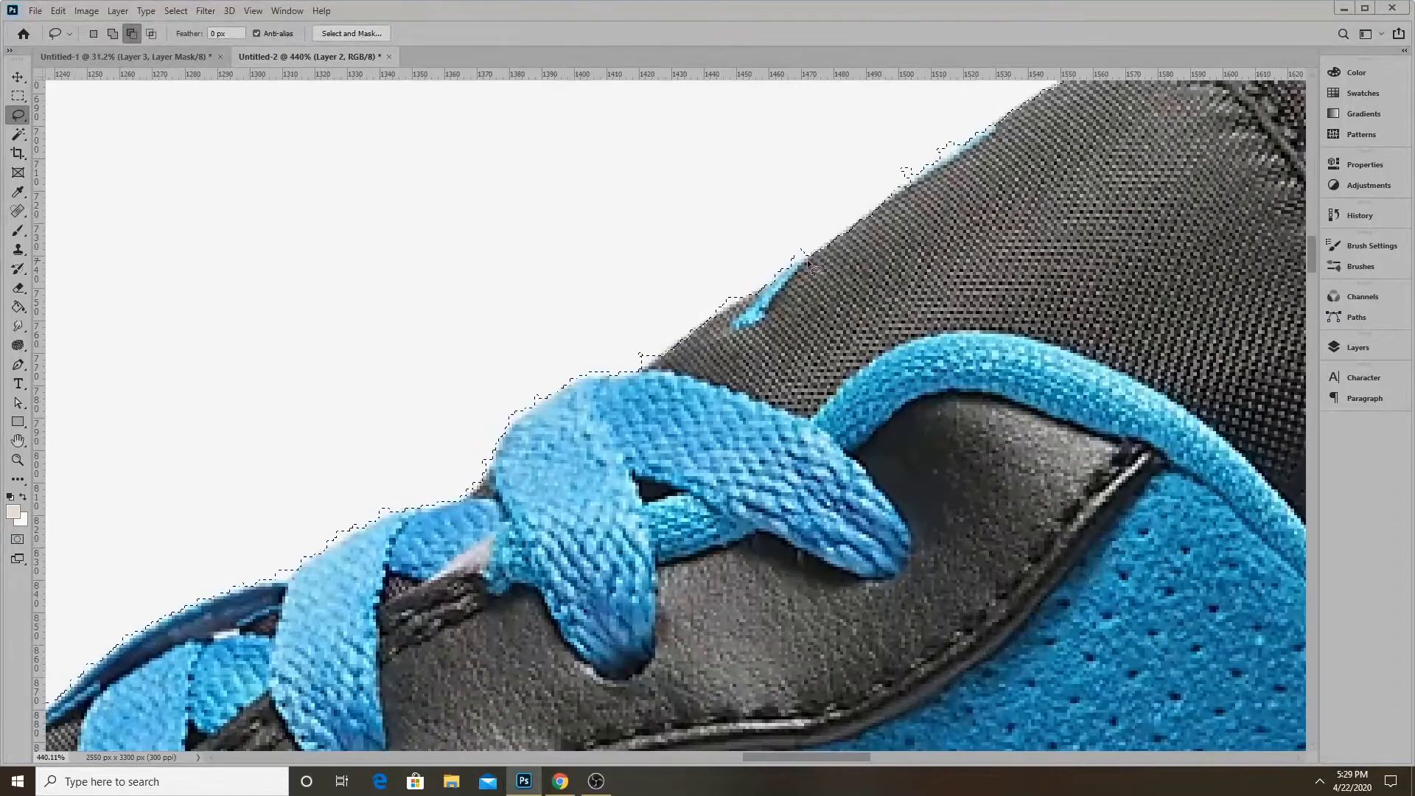
left_click_drag(791, 195, 722, 254)
scroll(842, 245, "down", 1)
scroll(508, 398, "down", 4)
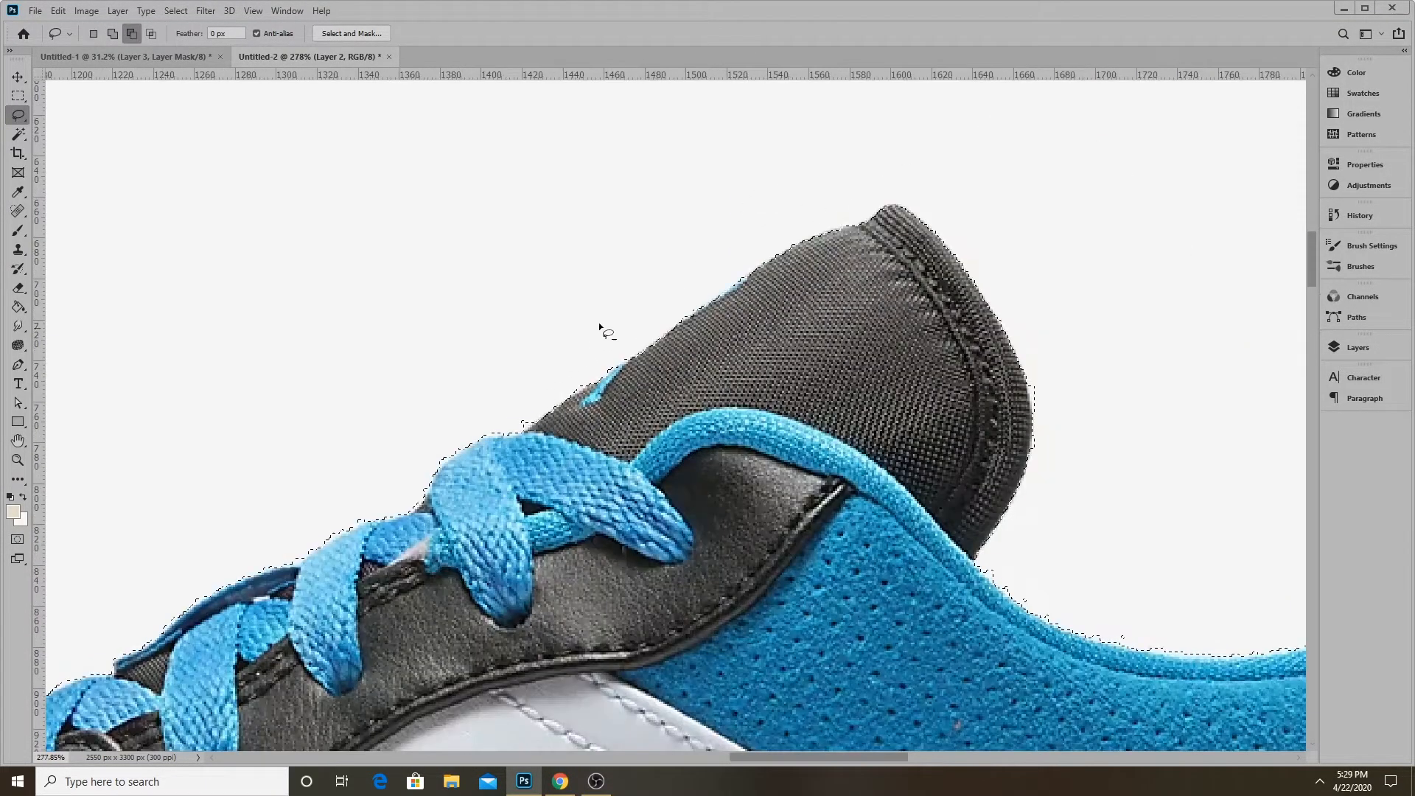
Add the missed background bits around the top and back of the blue heel collar to the selection
scroll(729, 201, "down", 5)
scroll(1072, 390, "up", 5)
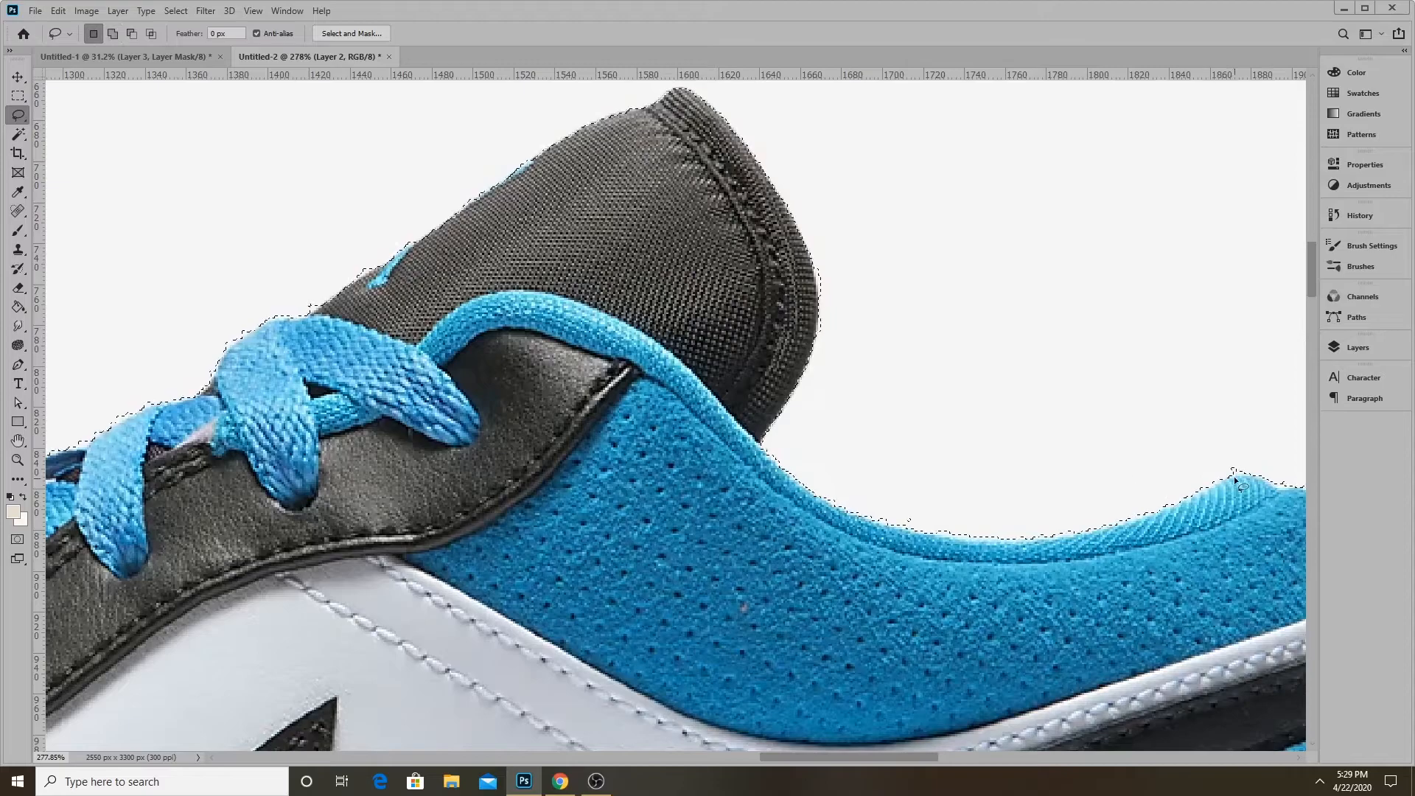
scroll(790, 420, "down", 3)
scroll(1120, 487, "up", 3)
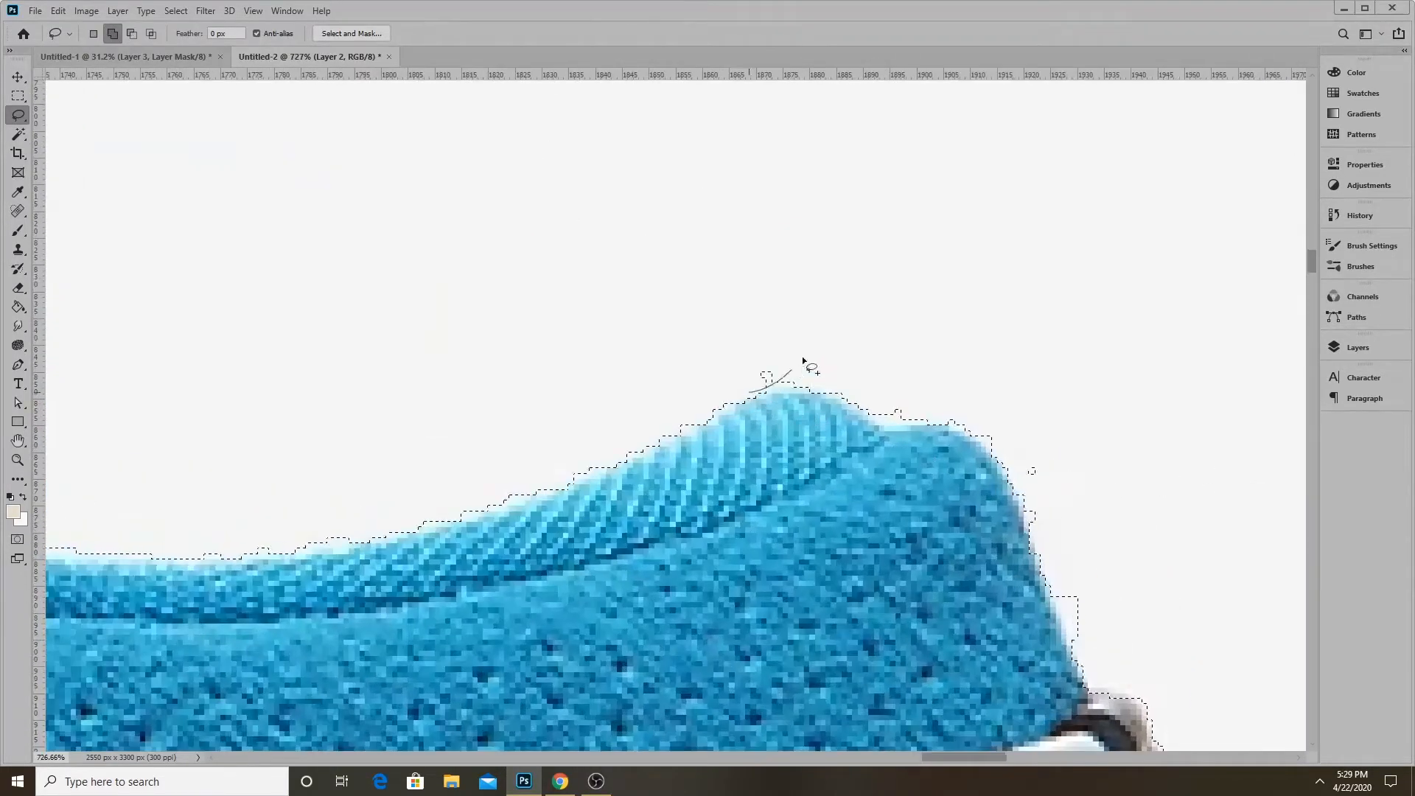
mouse_move(853, 395)
left_mouse_down()
mouse_move(891, 424)
mouse_move(849, 313)
mouse_move(966, 426)
left_mouse_up()
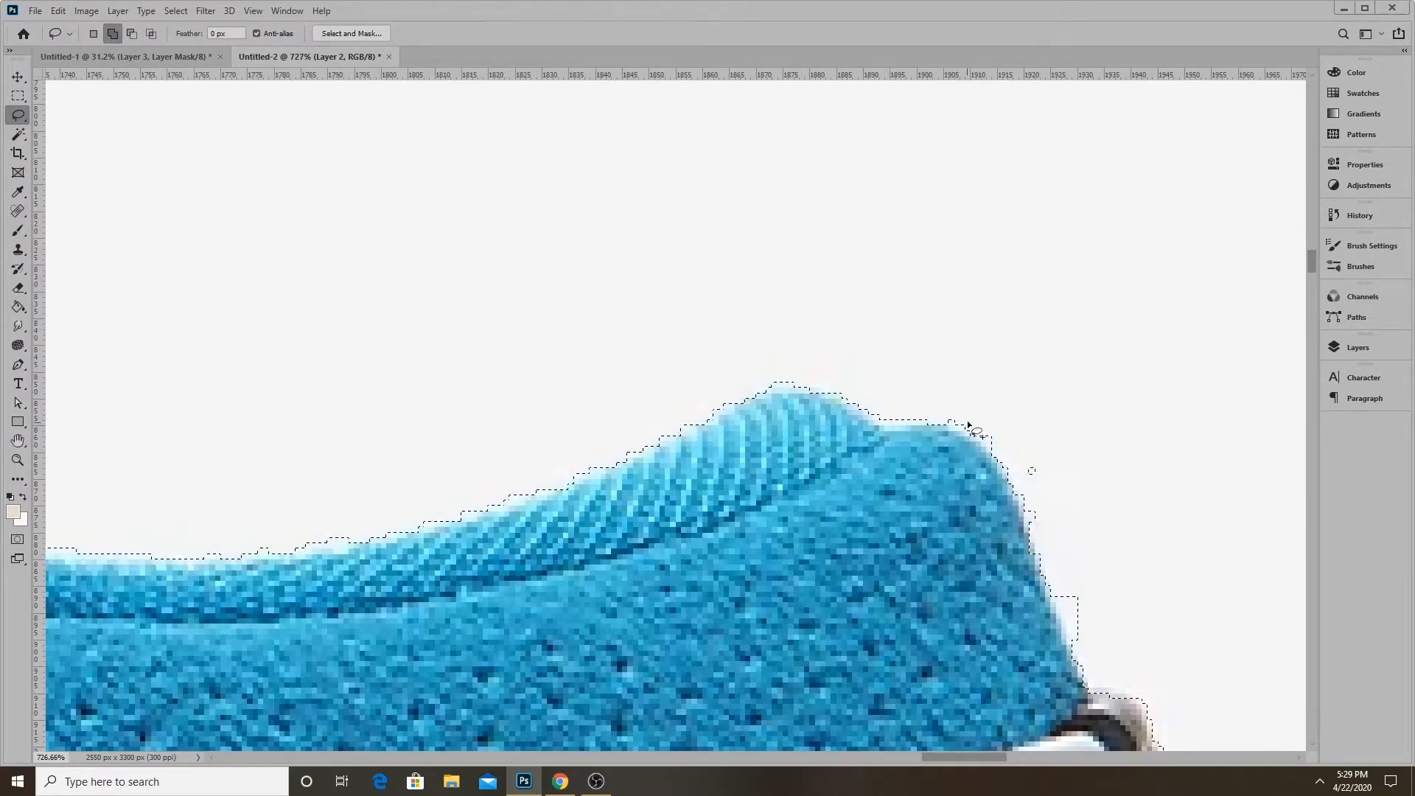
mouse_move(1089, 507)
left_mouse_down()
mouse_move(1058, 585)
mouse_move(1117, 693)
left_mouse_up()
Add the missed background specks along the back edge of the blue heel panel to the selection
scroll(860, 357, "down", 5)
scroll(989, 553, "up", 3)
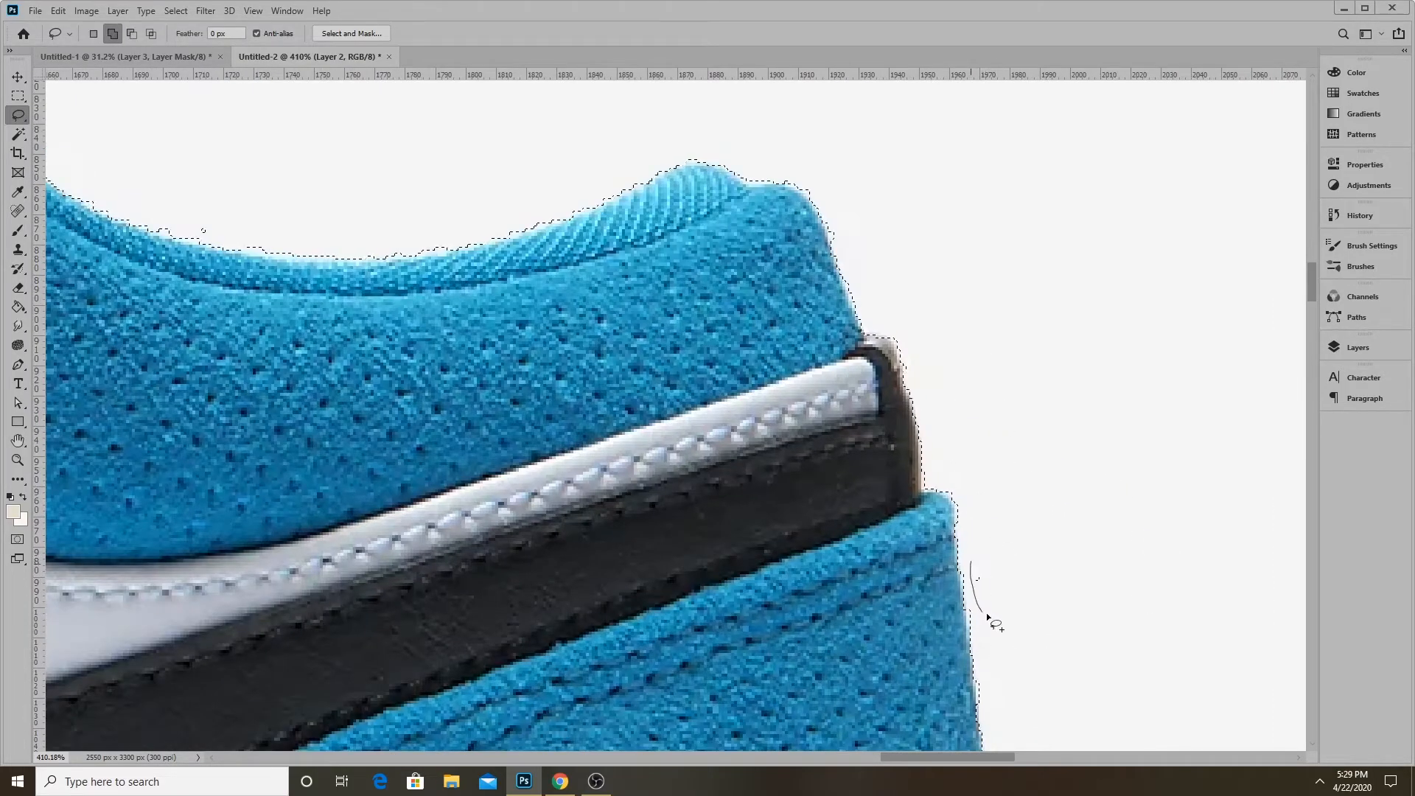
scroll(962, 334, "down", 3)
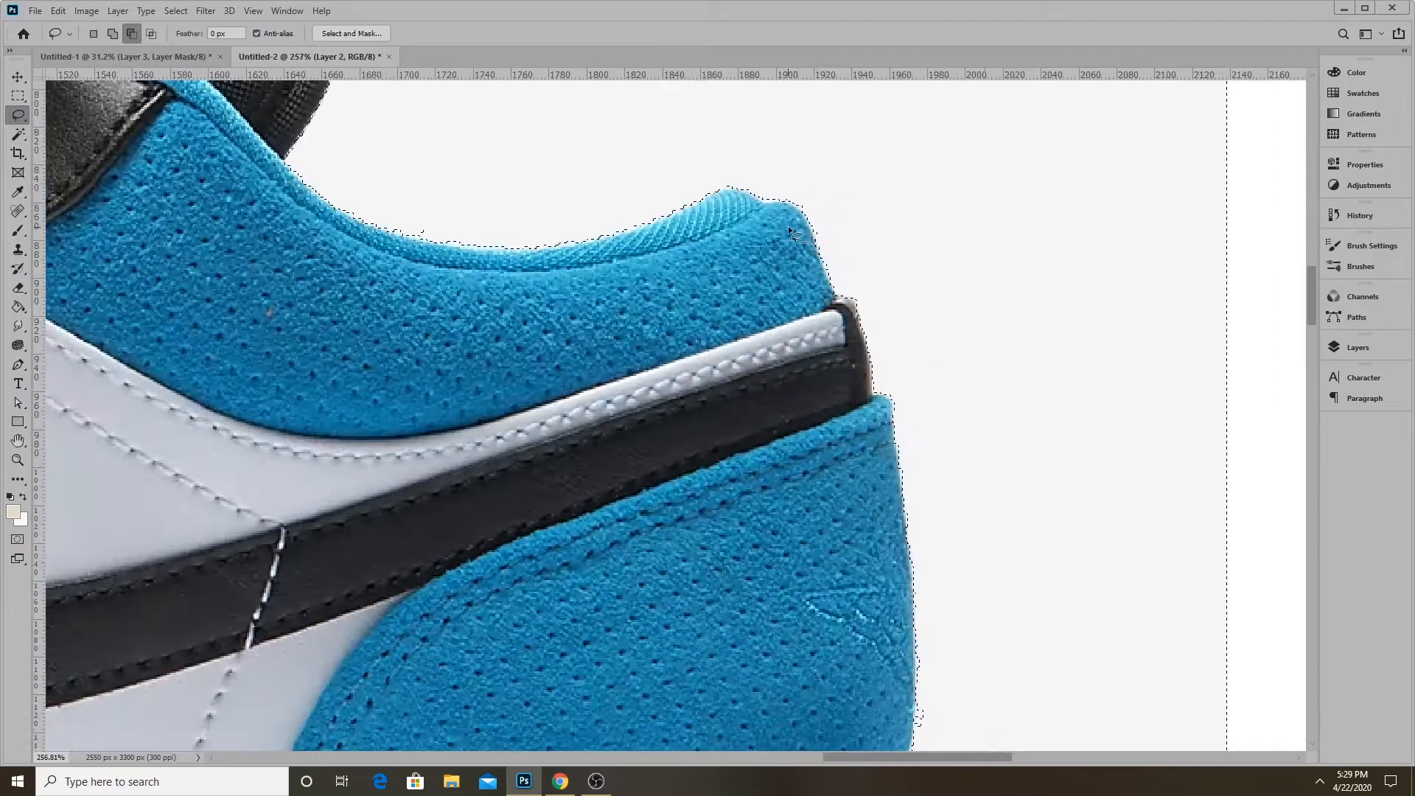
scroll(897, 568, "up", 3)
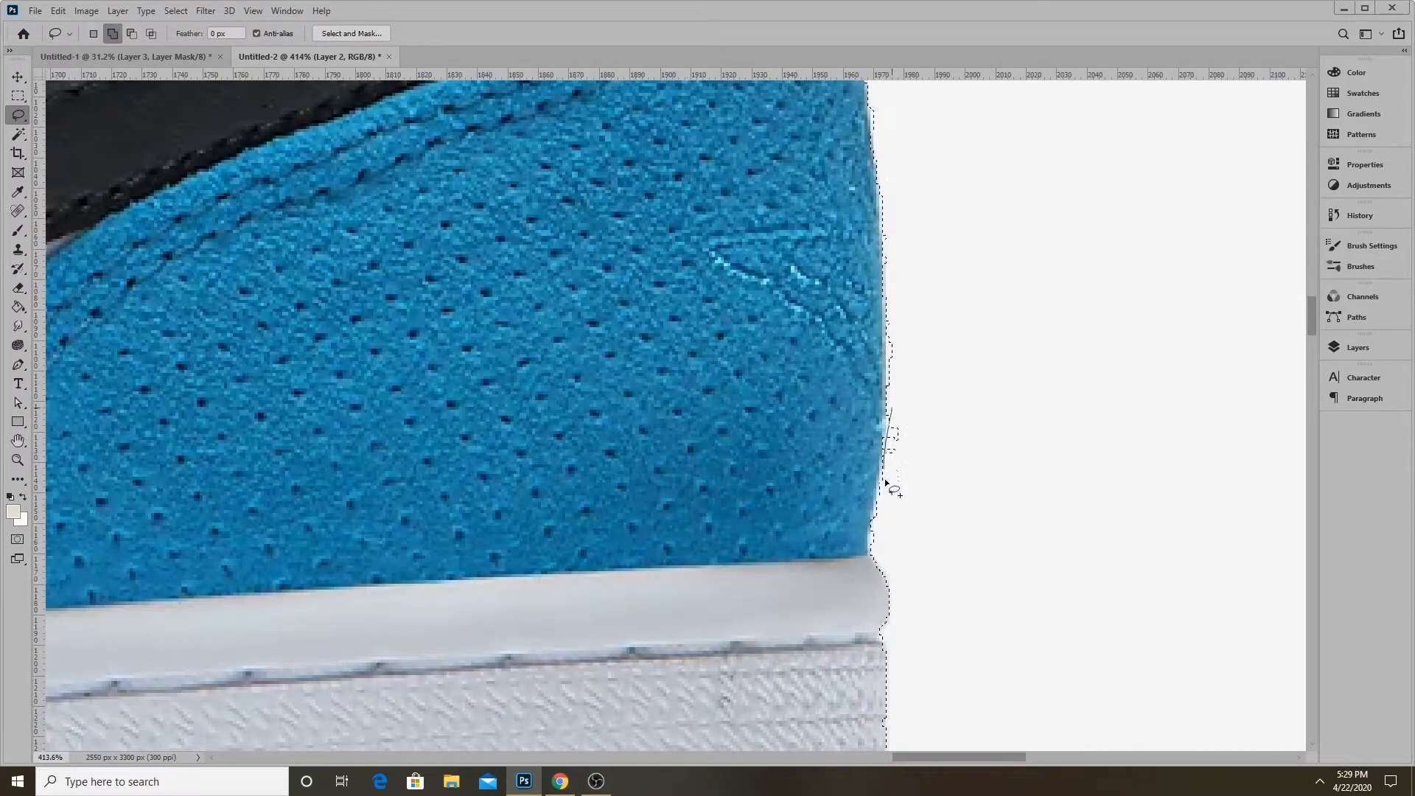
scroll(892, 383, "down", 2)
scroll(980, 331, "down", 3)
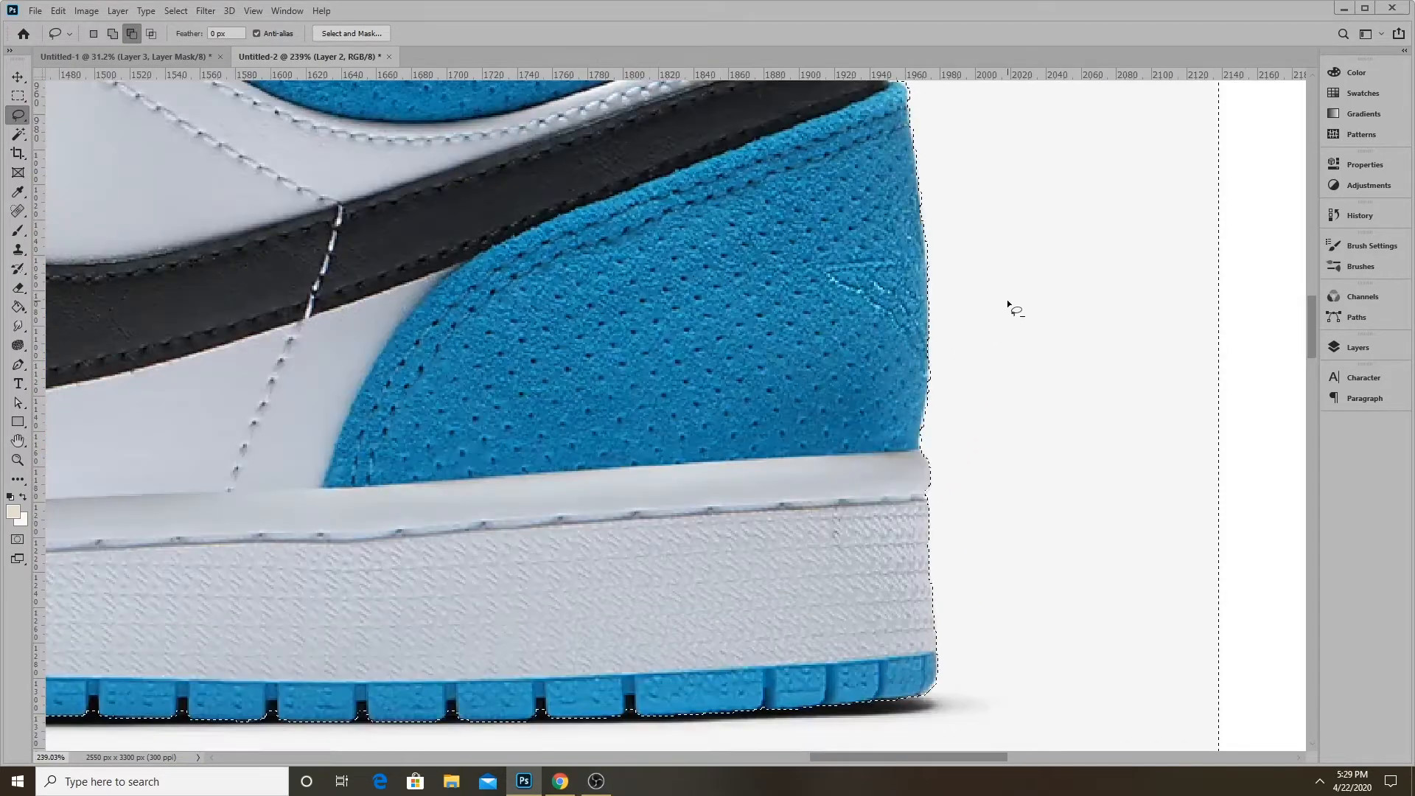
Show the layer list and add the empty canvas area around the grey square to the selection with the Magic Wand tool
scroll(1102, 575, "down", 3)
scroll(902, 540, "up", 2)
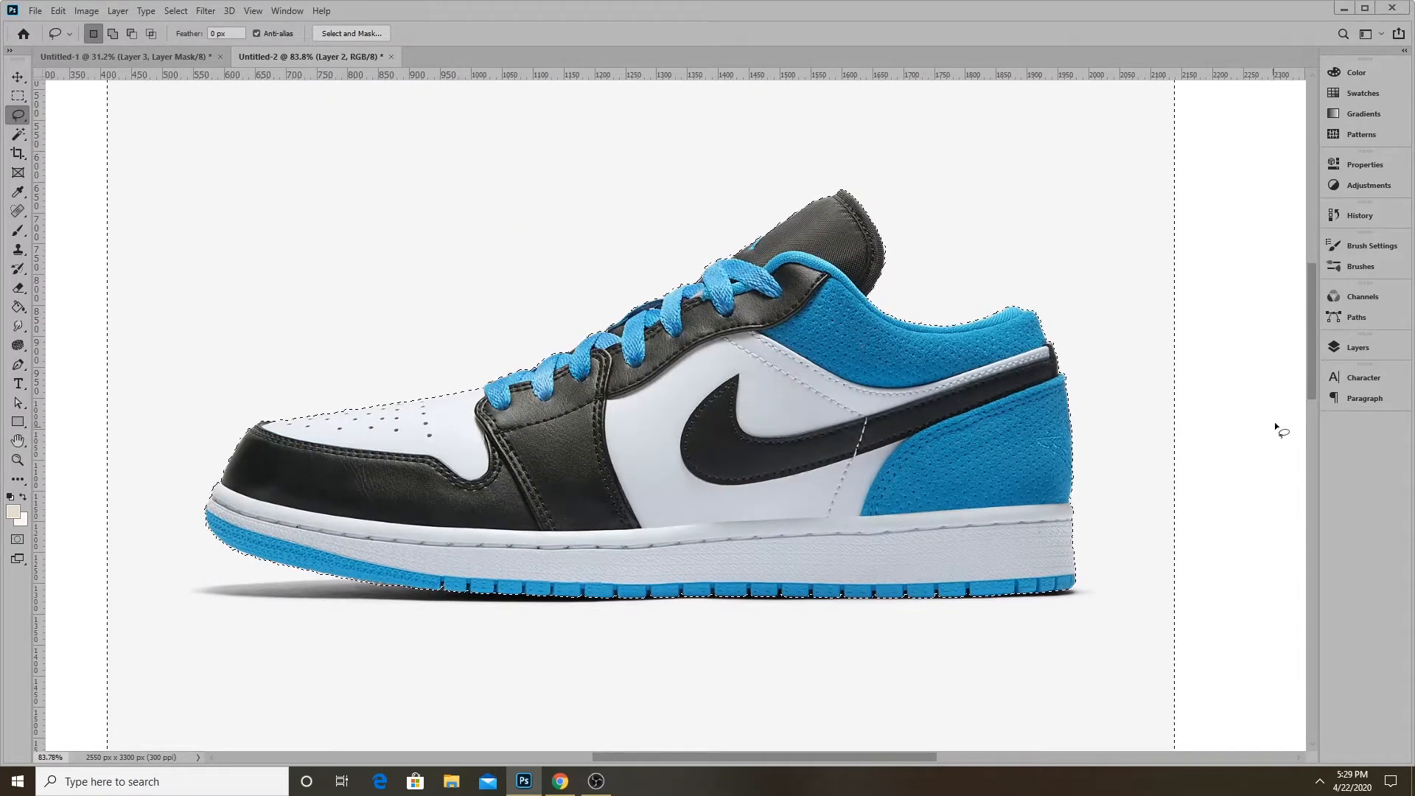
left_click(1356, 347)
scroll(625, 481, "down", 2)
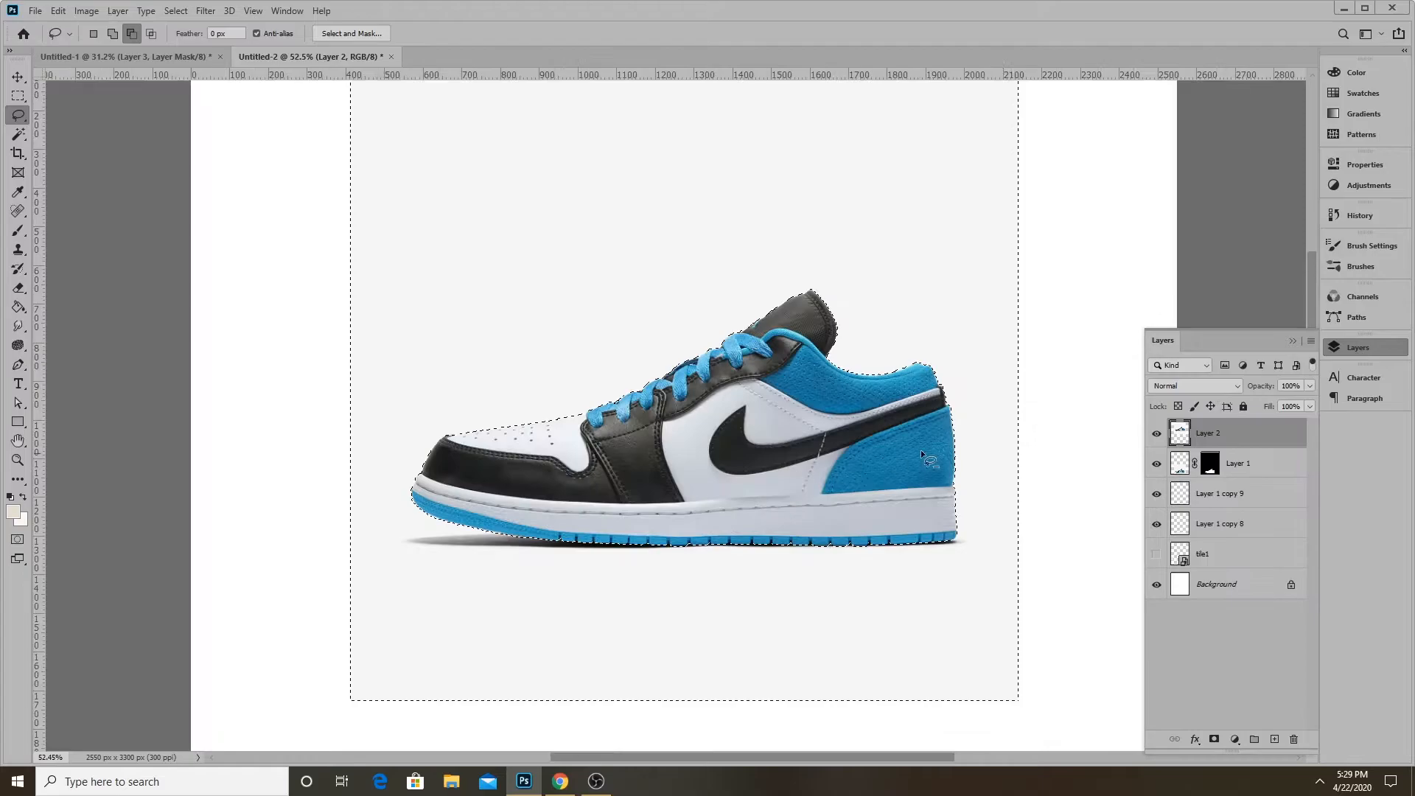
scroll(624, 481, "down", 2)
scroll(1010, 490, "up", 1)
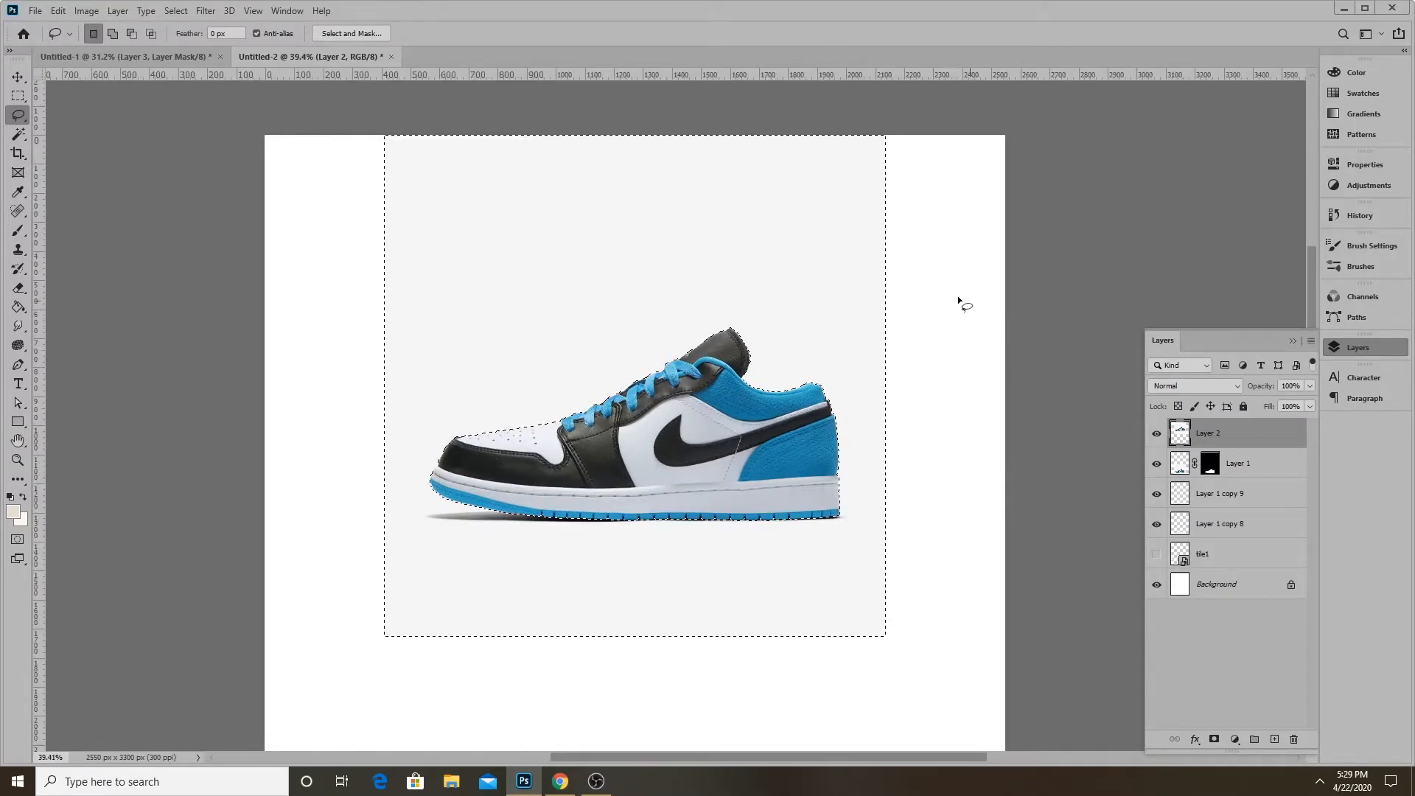
right_click(18, 115)
left_click(18, 134)
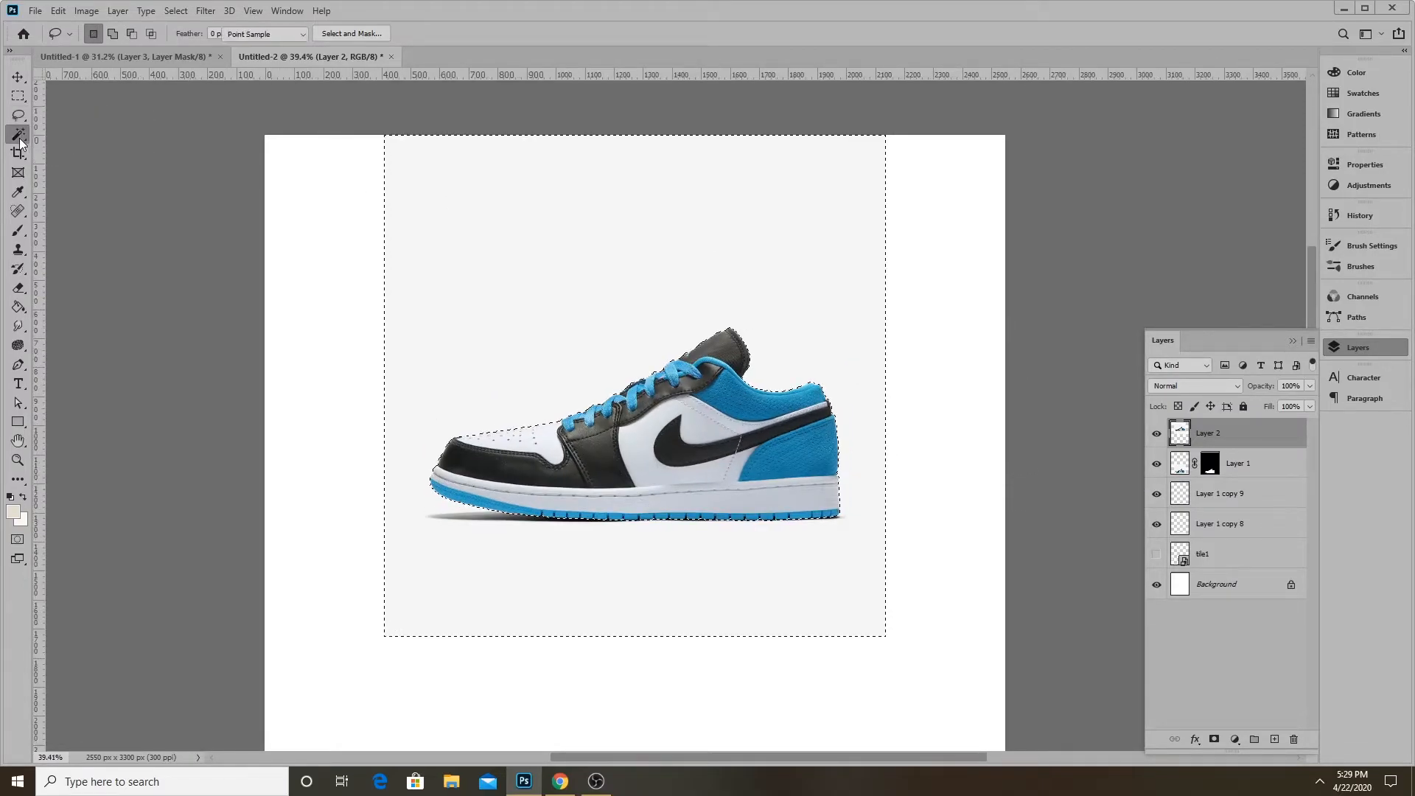
left_click(266, 195, "shift")
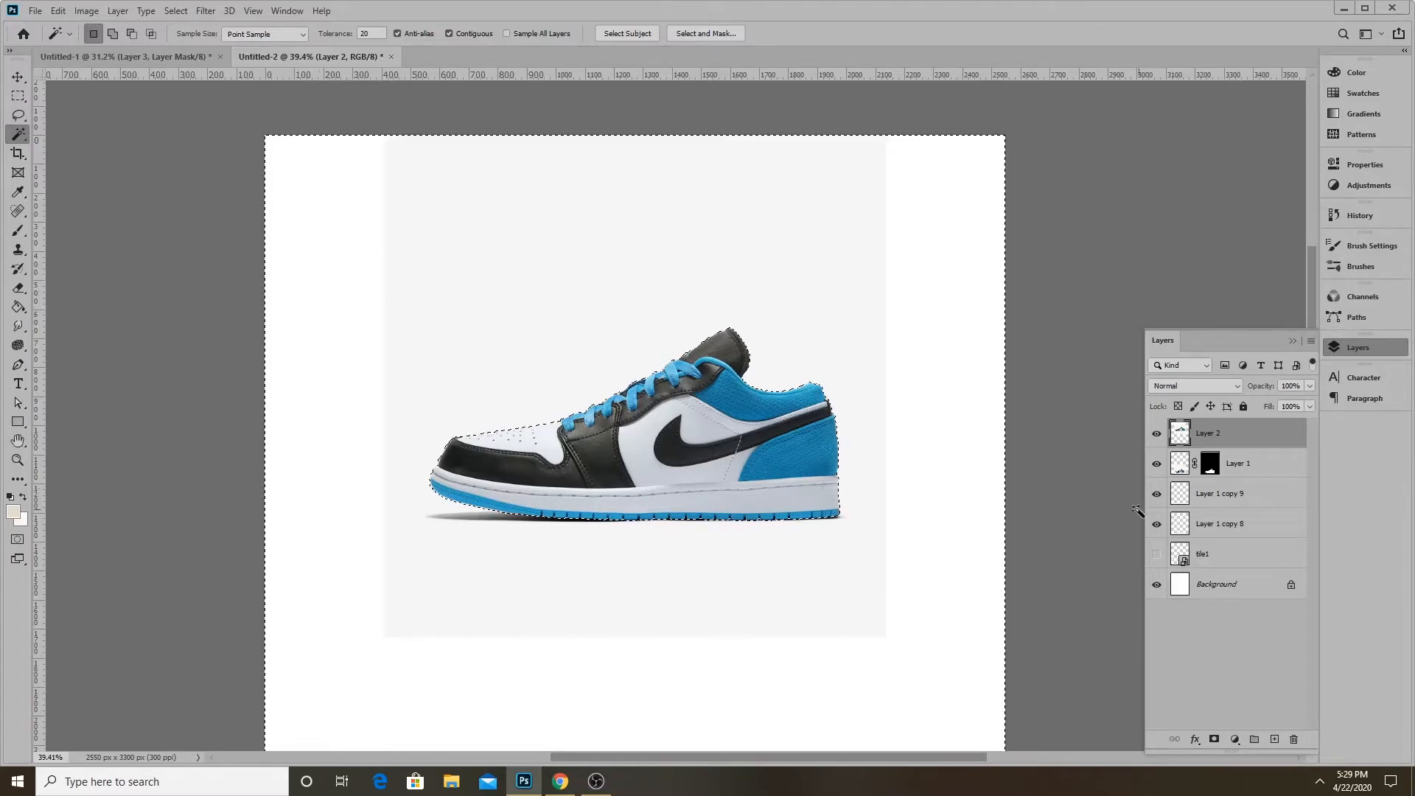
Invert the background selection and add a layer mask to Layer 2 that keeps only the sneaker
left_click(176, 11)
left_click(197, 71)
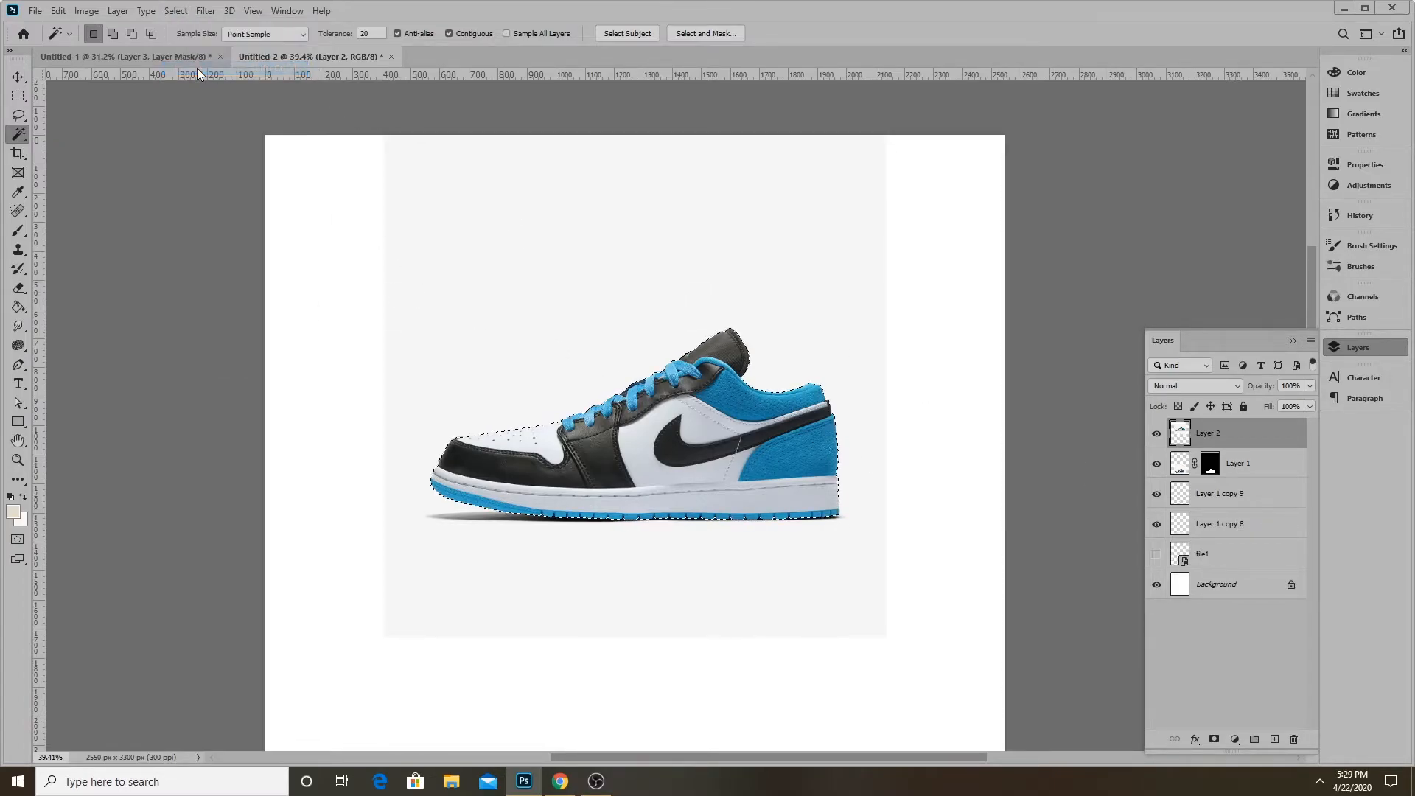
left_click(1213, 739)
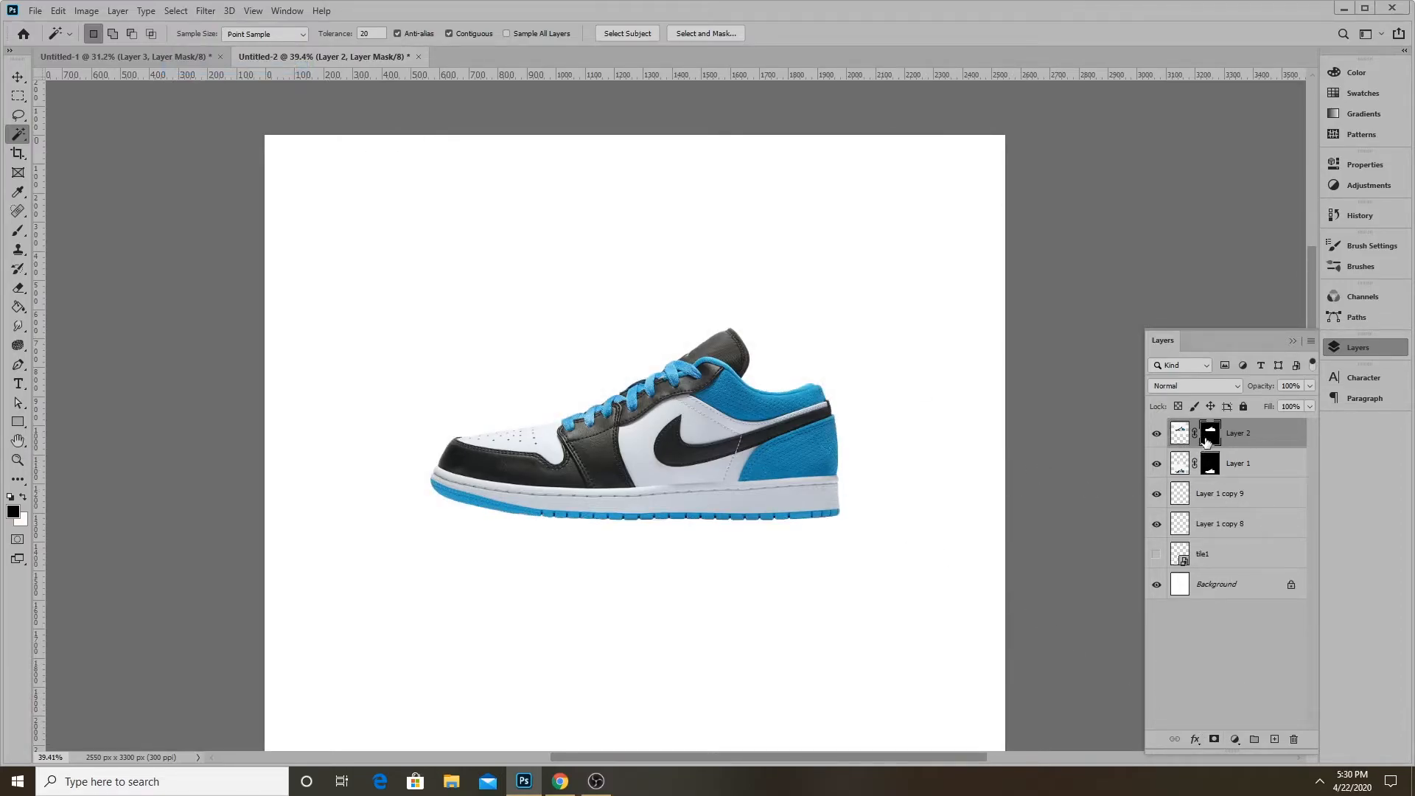
Refine the edge of Layer 2's mask with Radius 1 px, Smooth 6 and Shift Edge -36%
double_click(1206, 438)
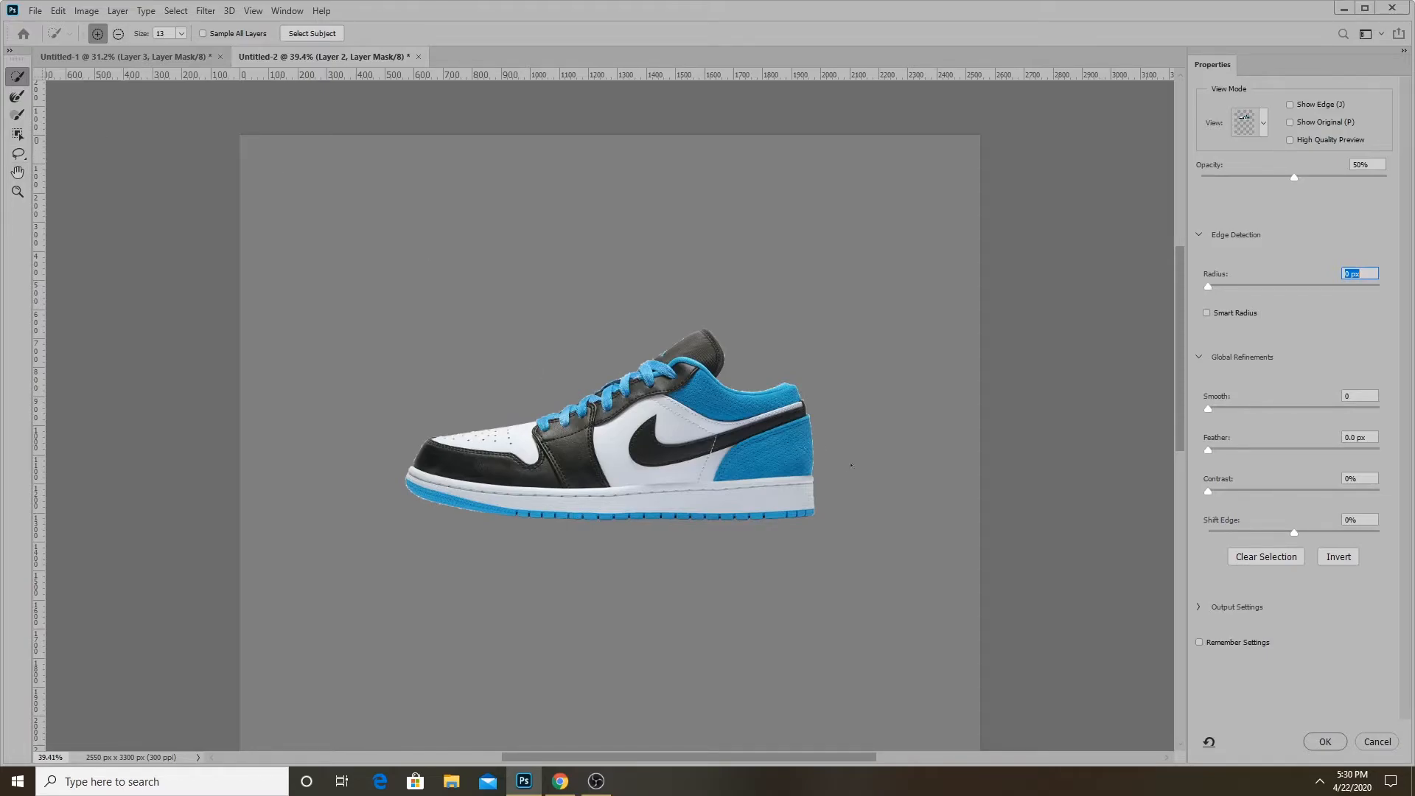
key("z")
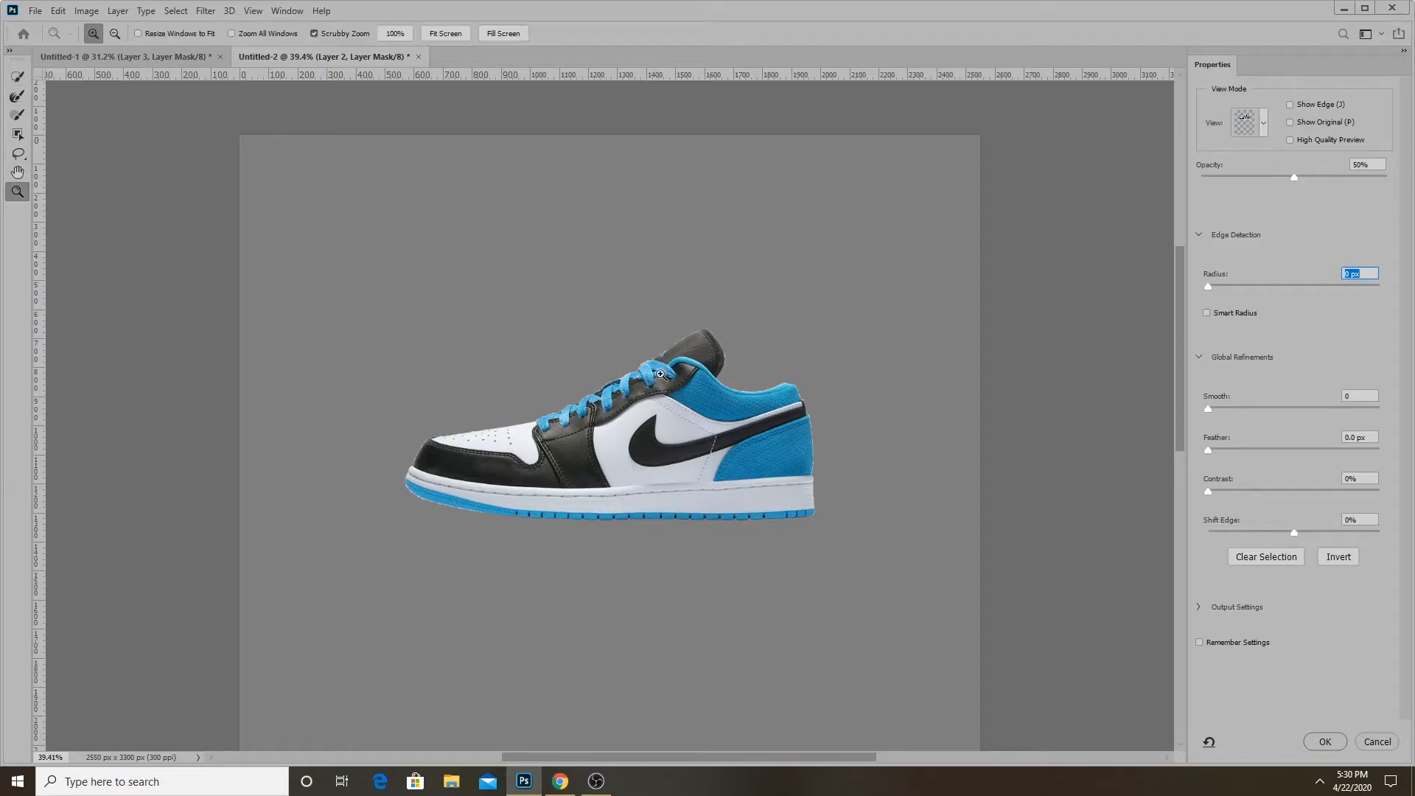
left_click(646, 400)
left_click(648, 404)
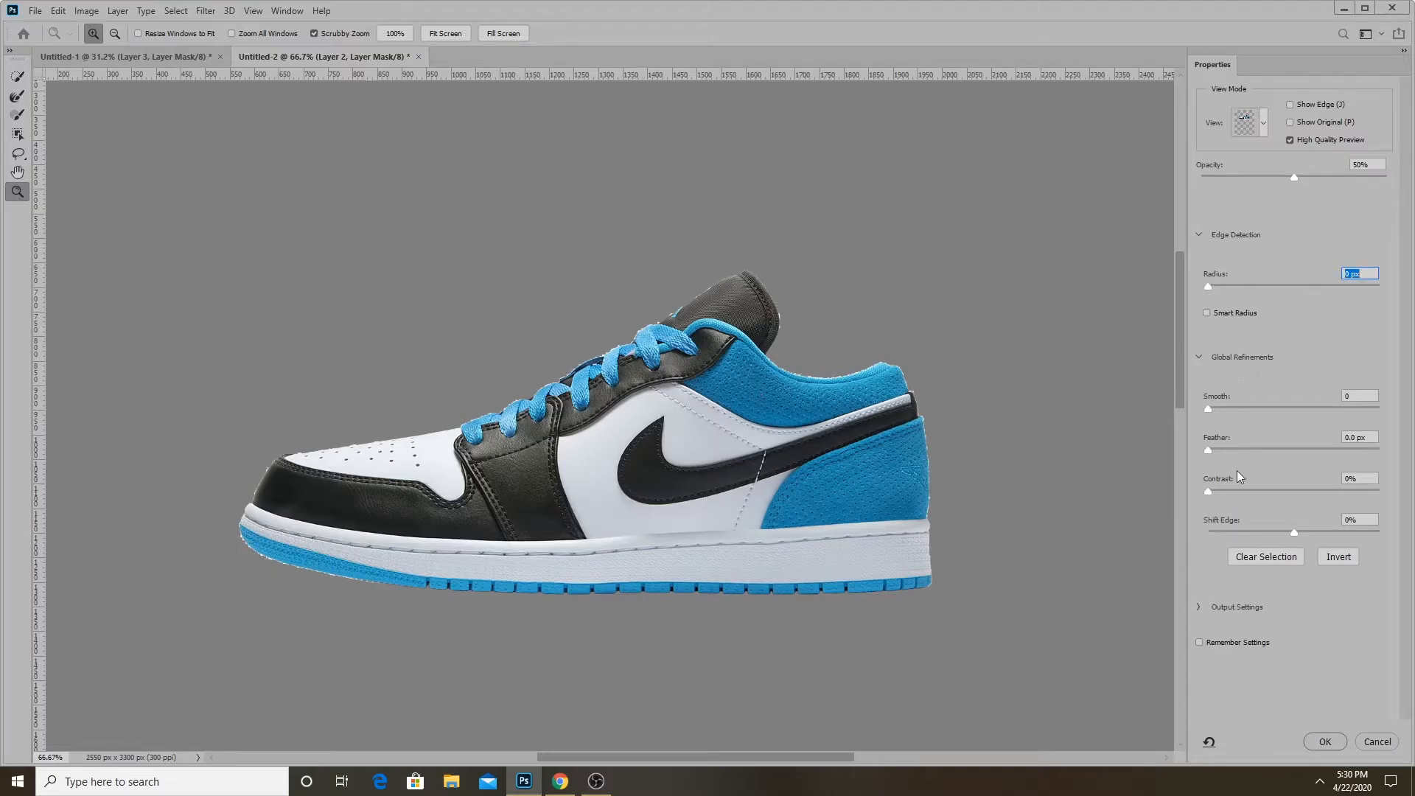
left_click_drag(1208, 410, 1219, 409)
left_click_drag(1208, 289, 1214, 287)
left_click_drag(1292, 532, 1273, 533)
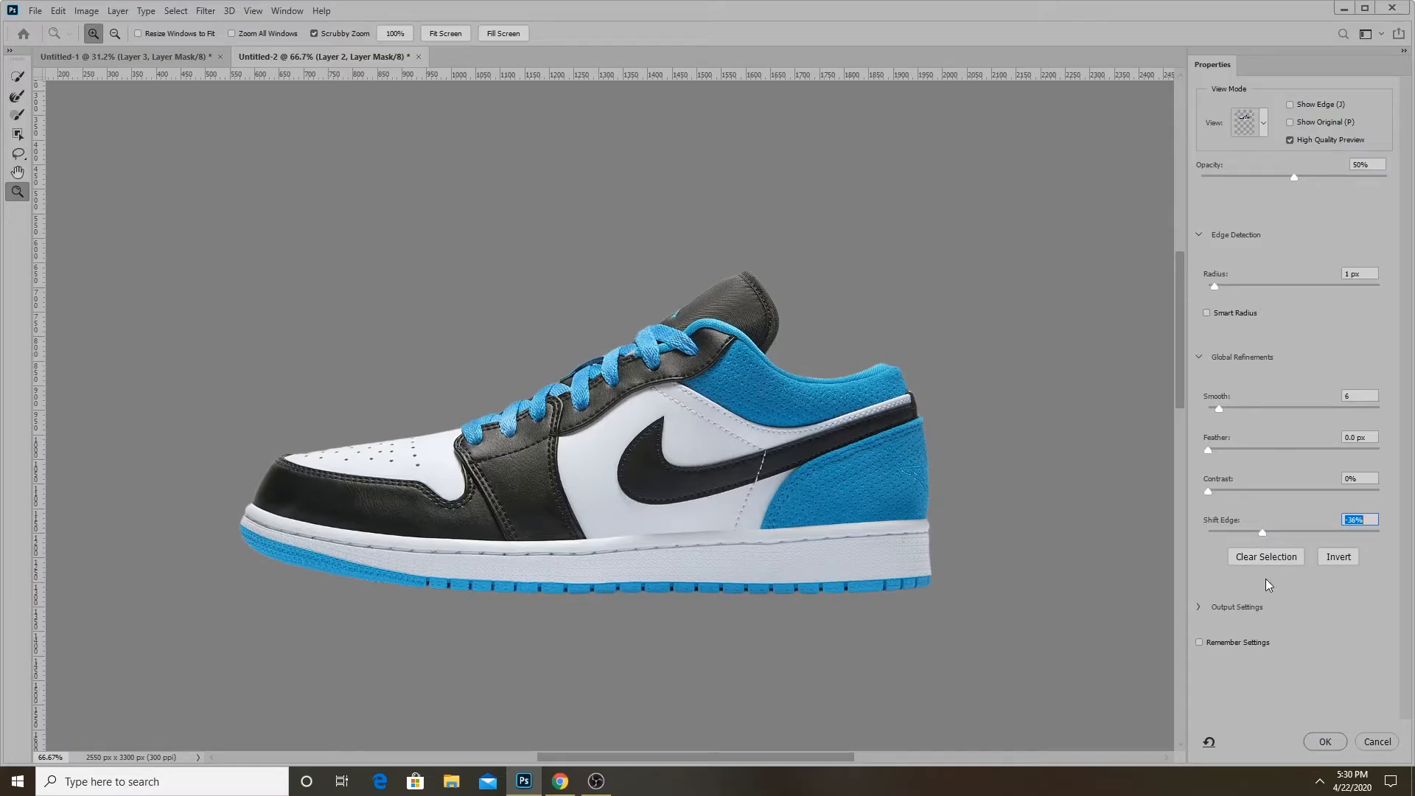
left_click(1324, 742)
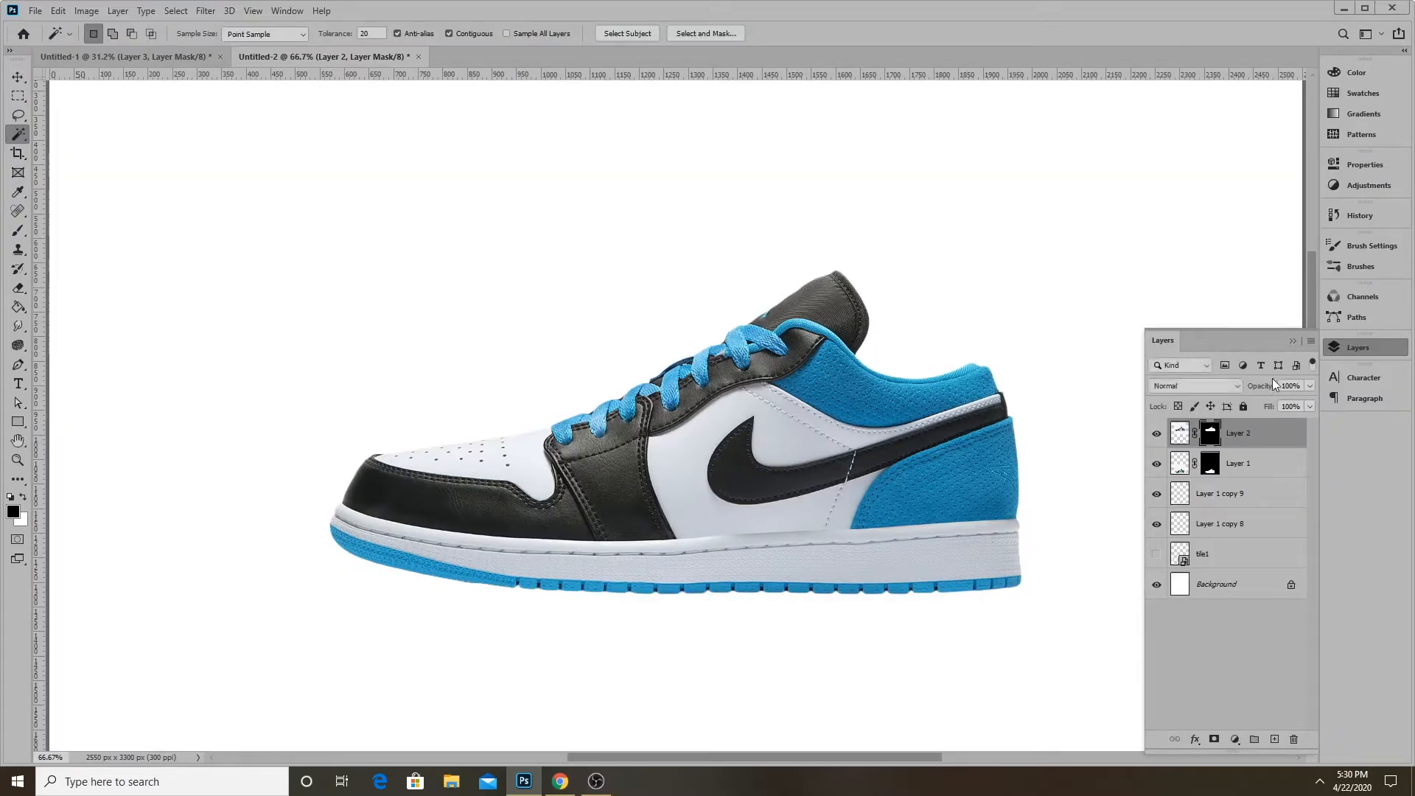
Convert the masked sneaker layers Layer 2 and Layer 1 each into a smart object
scroll(628, 295, "down", 9)
key("ctrl+0")
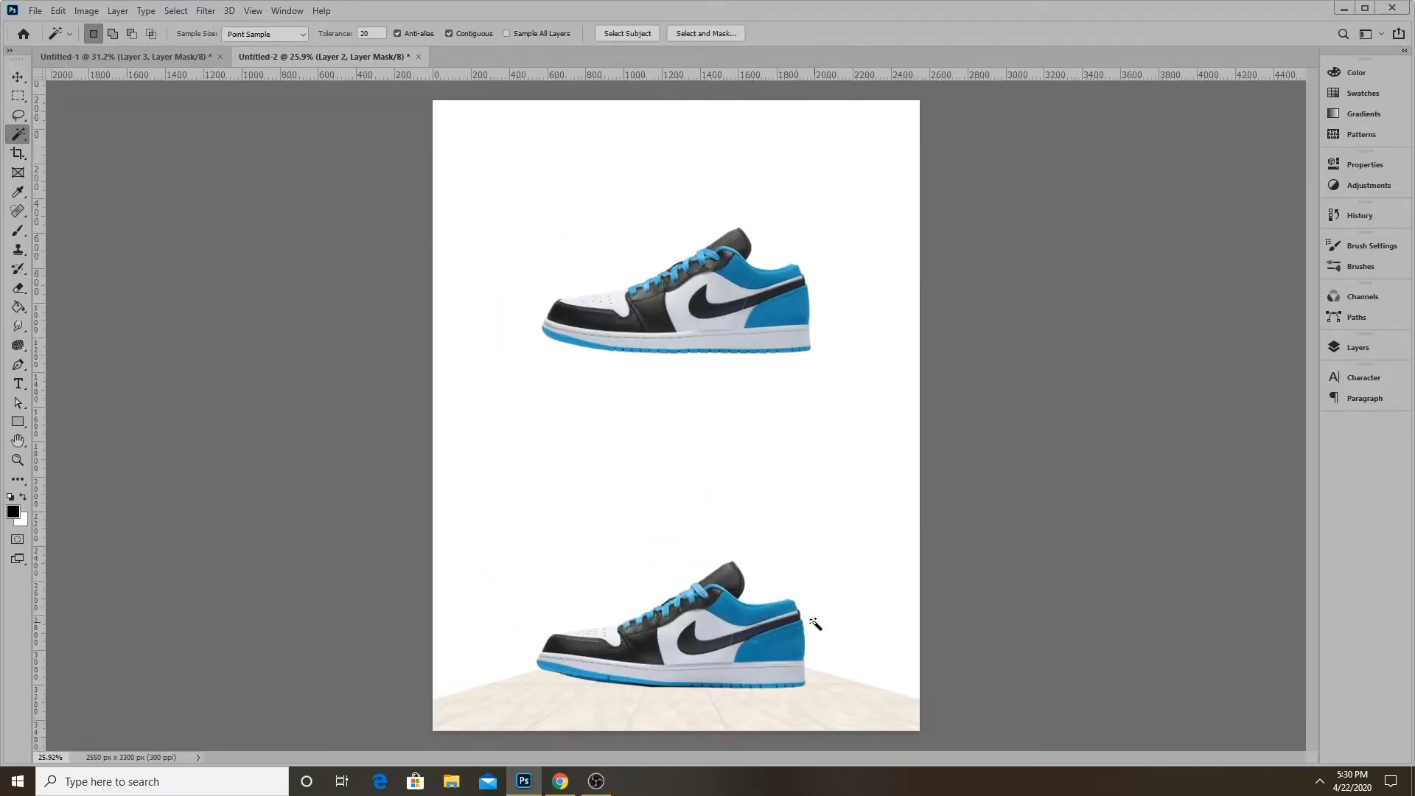
scroll(958, 657, "up", 3)
scroll(701, 477, "down", 2)
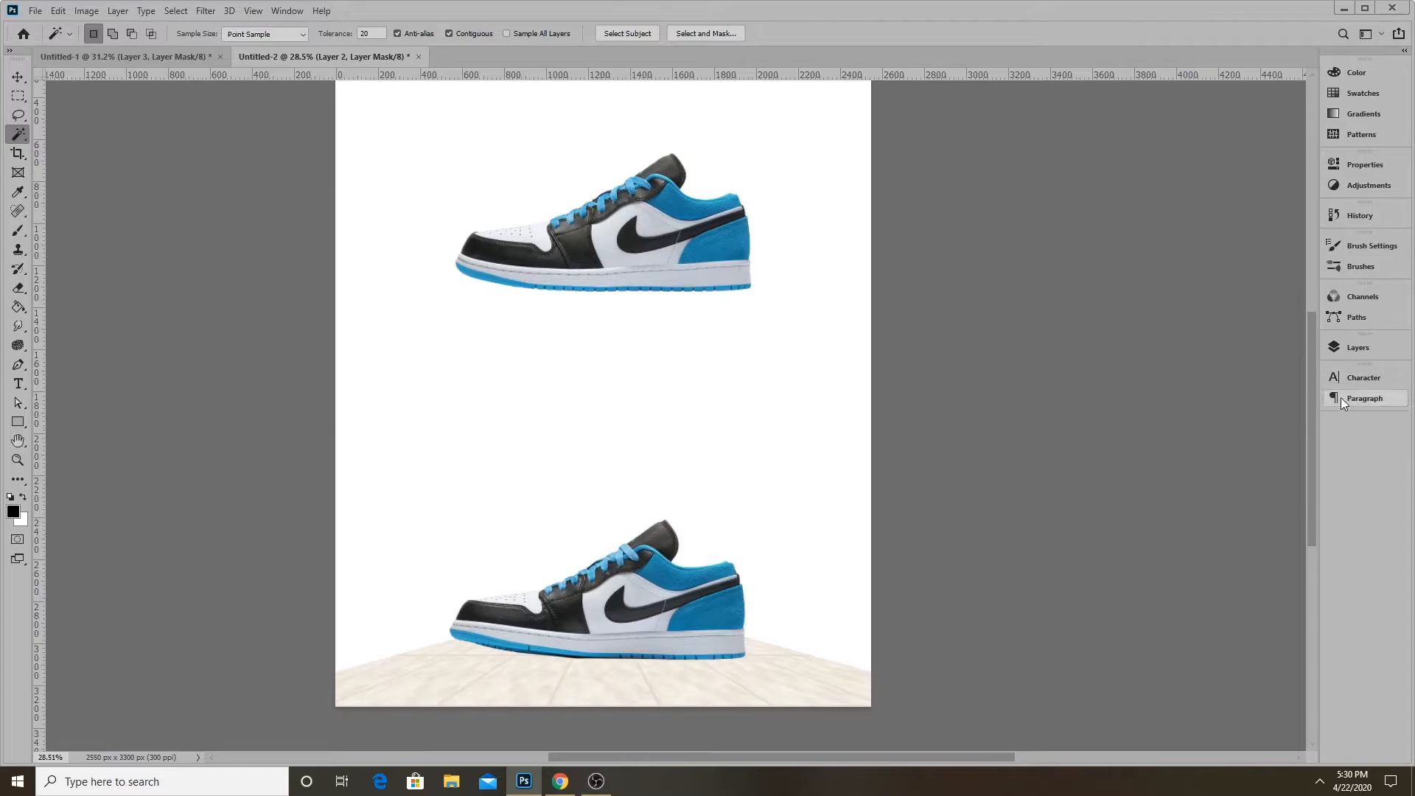
left_click(18, 76)
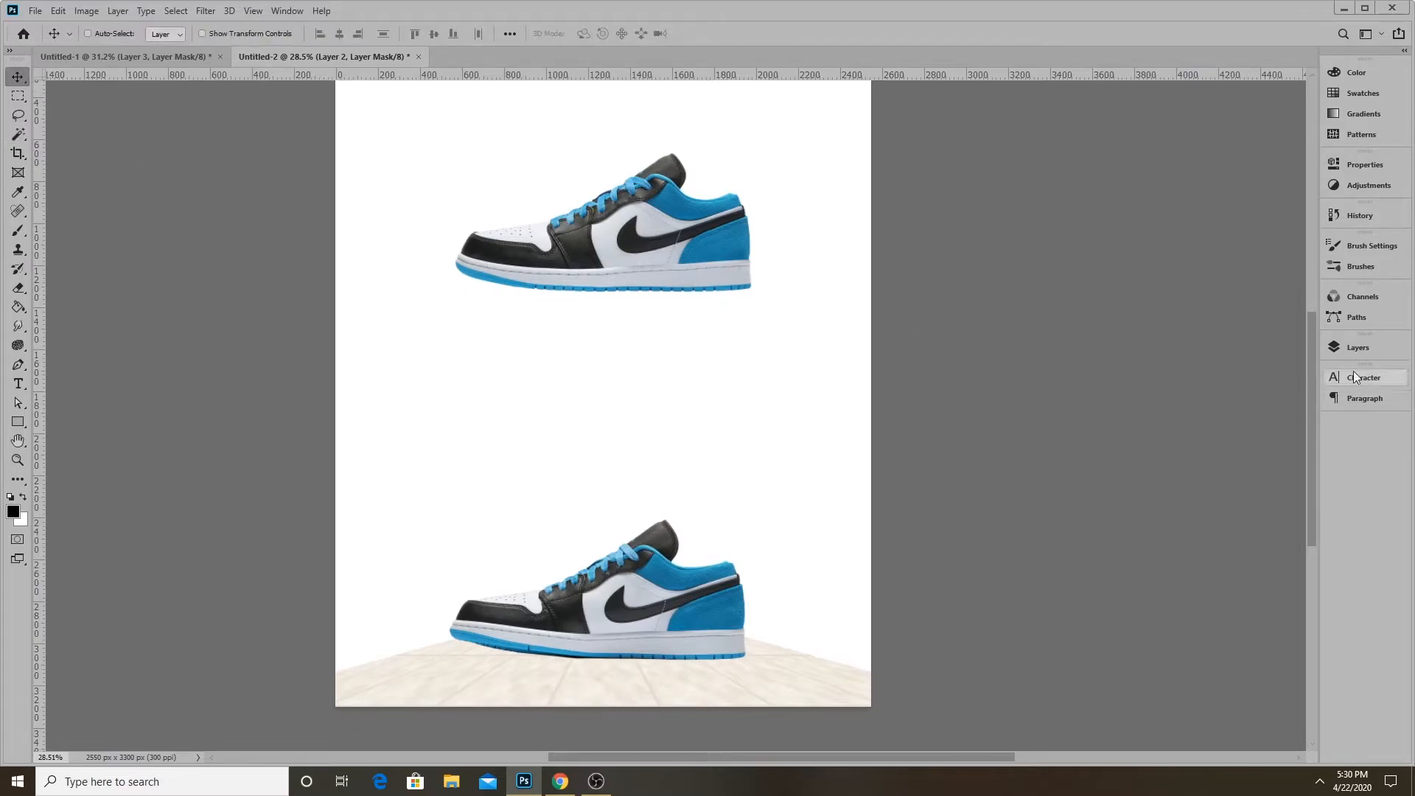
left_click(1359, 350)
left_click(1182, 470)
left_click(1273, 438)
left_click(1183, 466)
left_click(1173, 441)
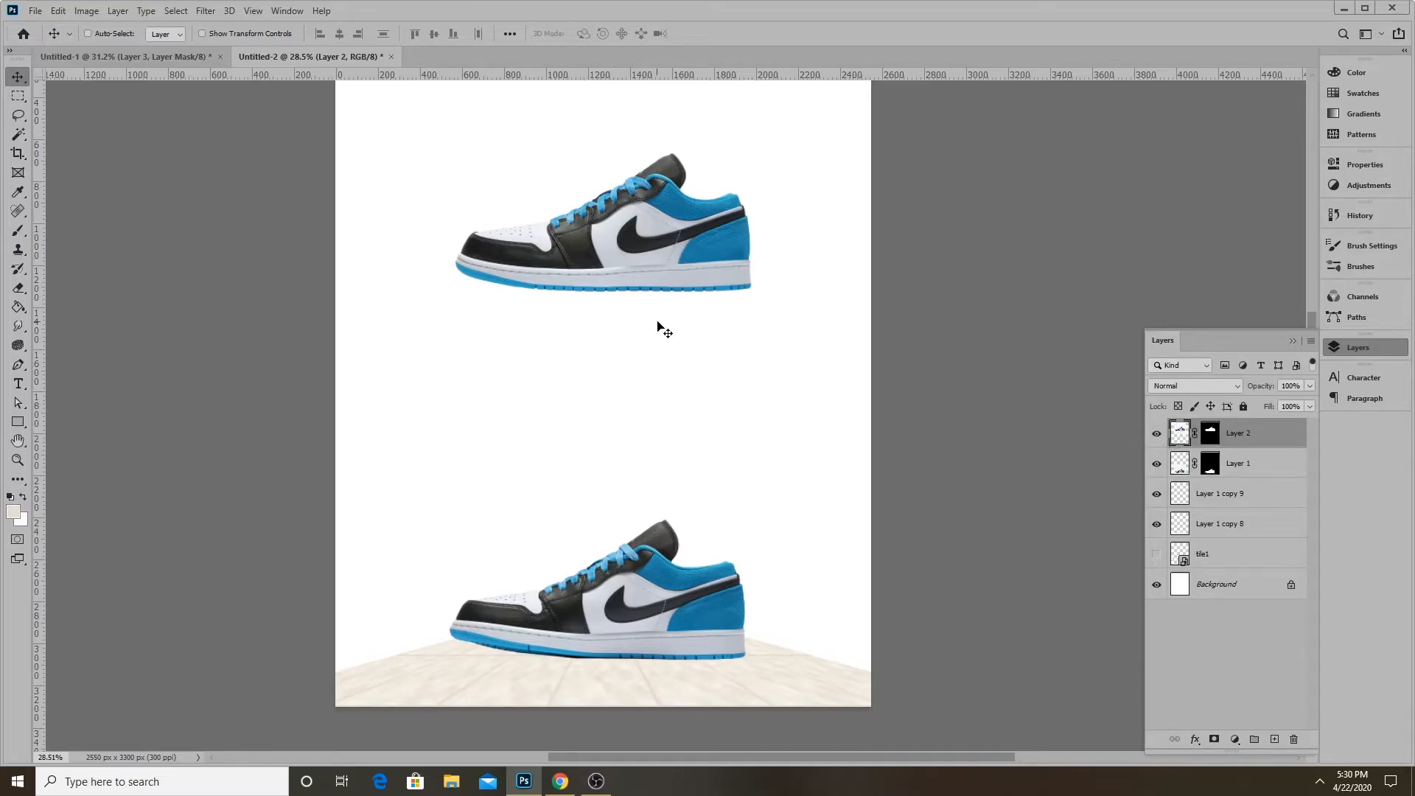
right_click(1287, 447)
left_click(1153, 347)
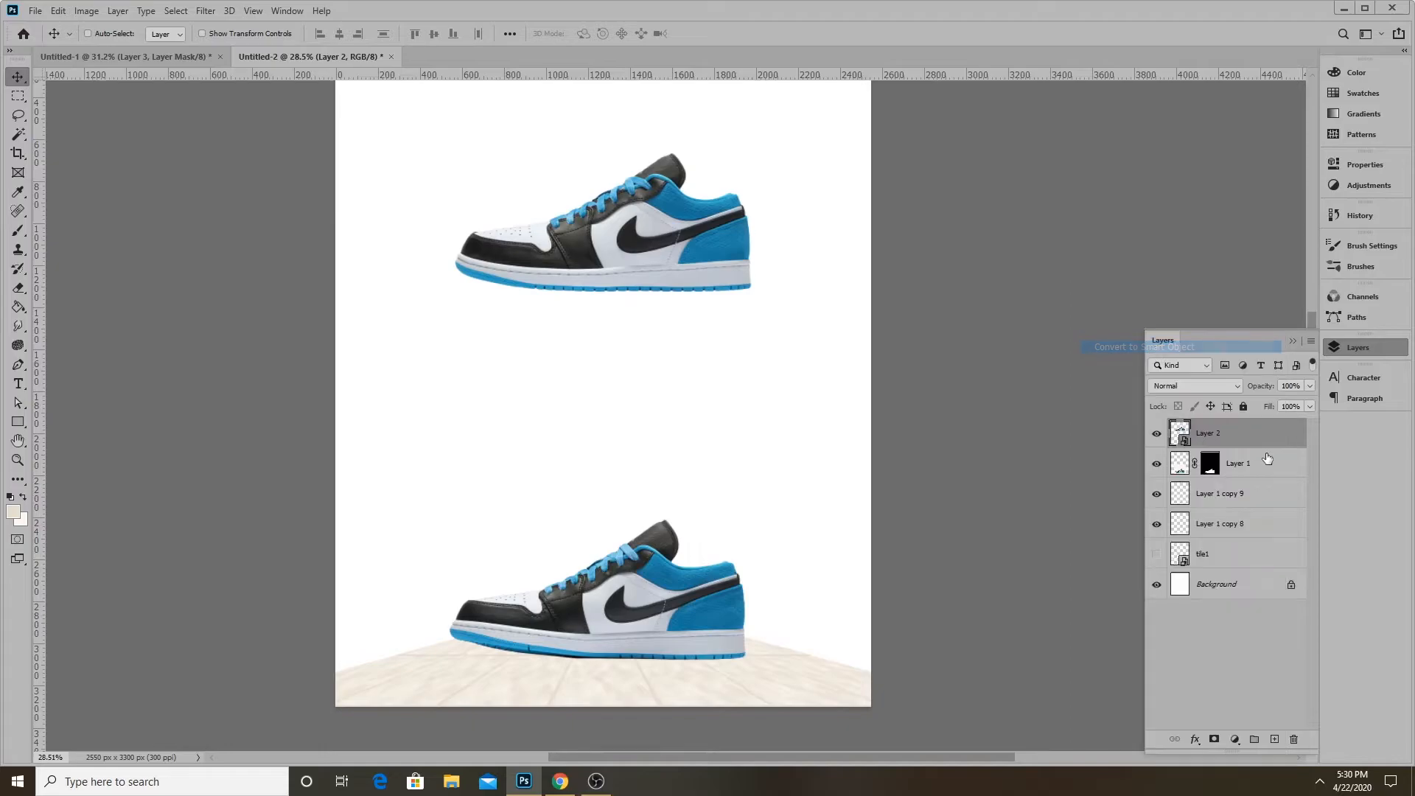
right_click(1266, 461)
left_click(1143, 348)
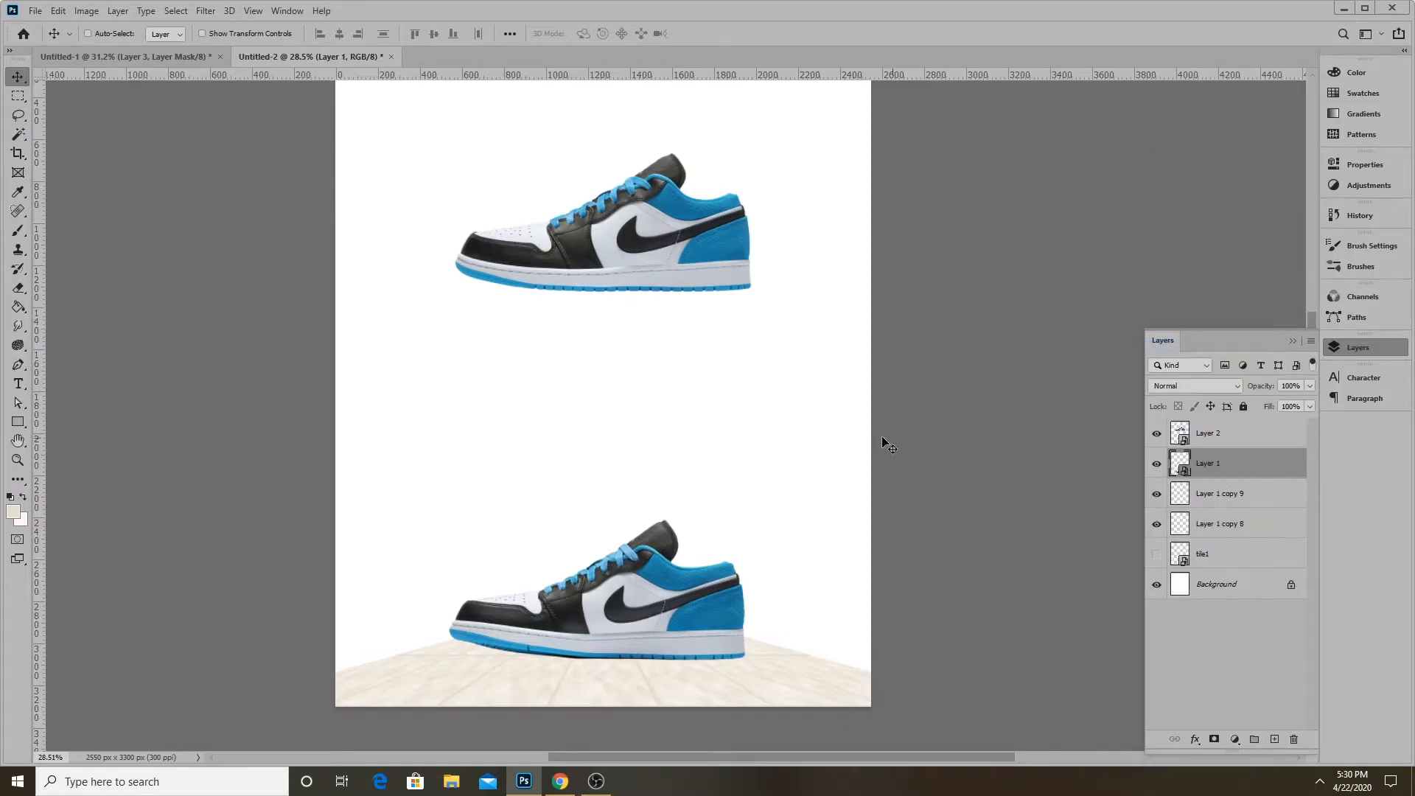
Move the Layer 1 sneaker up off the tiled floor to just below the other sneaker
scroll(723, 528, "down", 2)
left_click_drag(747, 611, 750, 483)
scroll(663, 476, "up", 3)
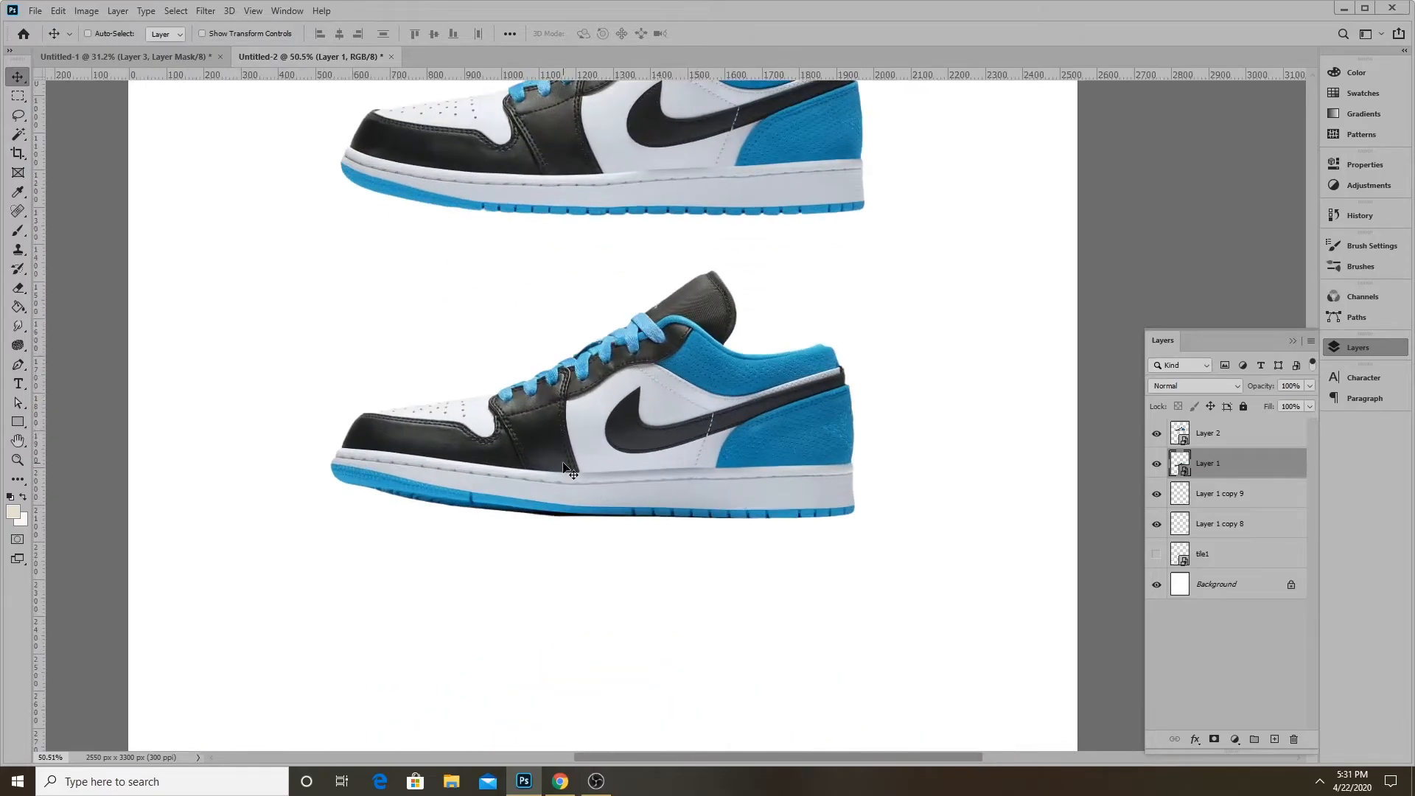
scroll(568, 469, "down", 2)
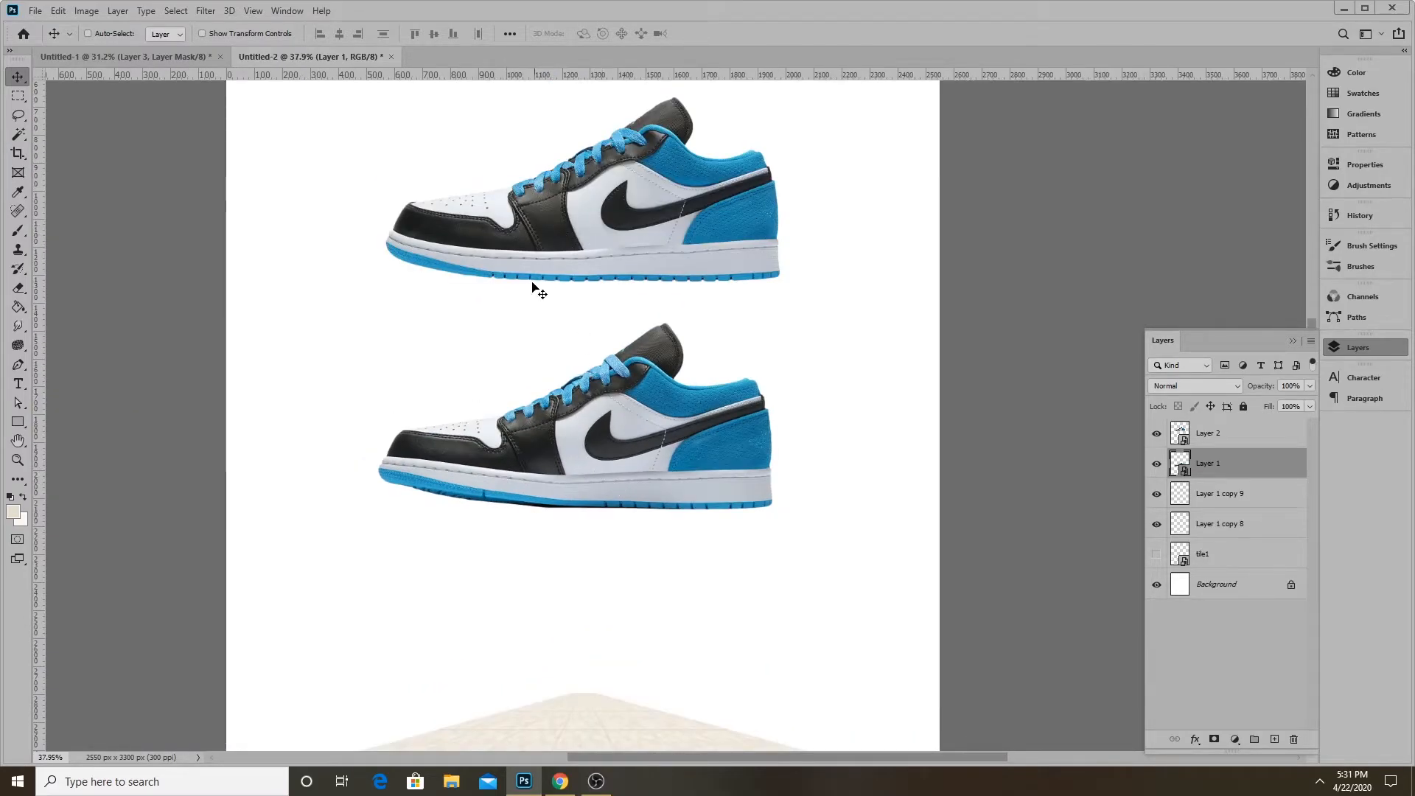
scroll(549, 302, "down", 3)
scroll(556, 363, "up", 1)
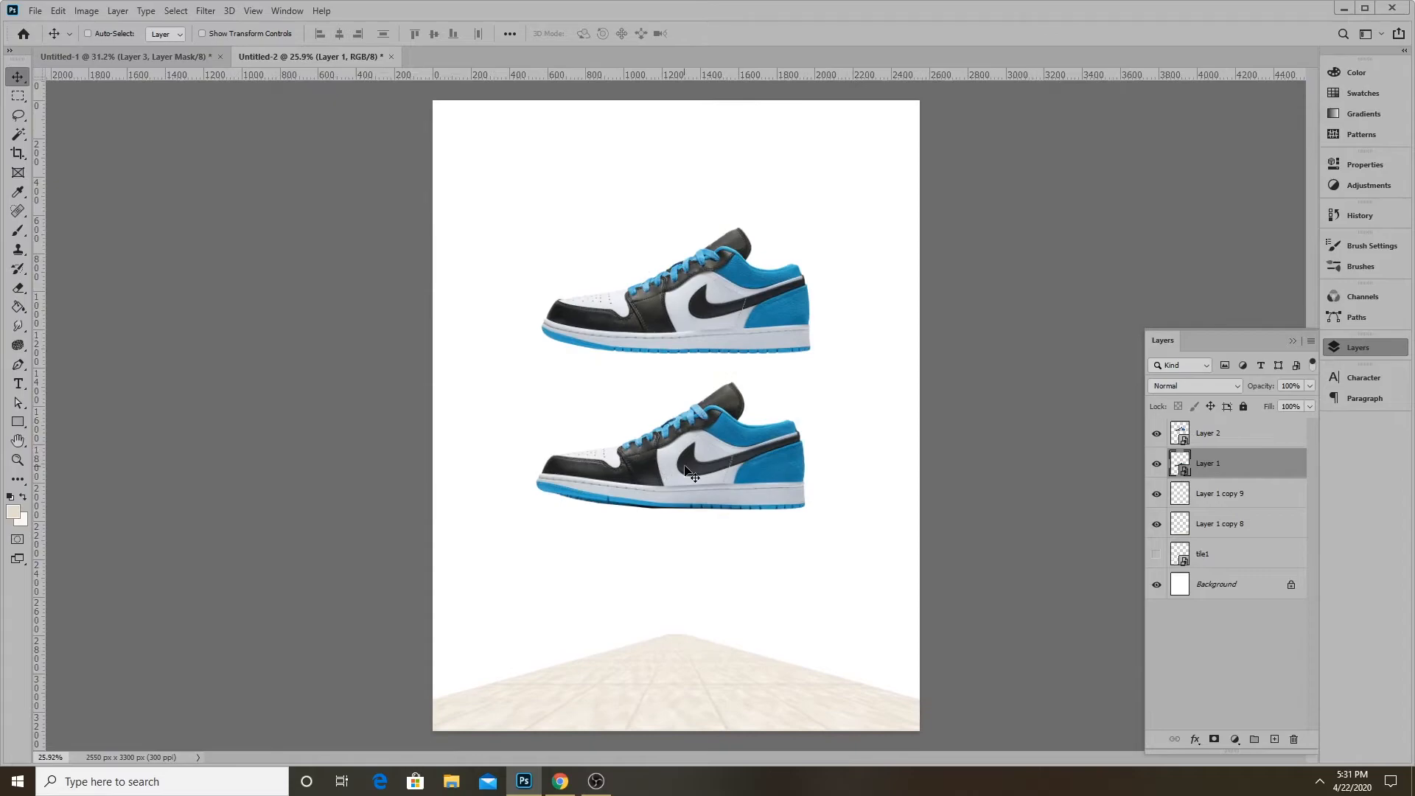
scroll(880, 524, "up", 1)
scroll(796, 507, "down", 1)
Swap the sneakers' vertical order so Layer 2 sits lower, slightly overlapping the Layer 1 sneaker above it
left_click_drag(682, 329, 737, 513)
left_click(722, 442, "ctrl")
left_click_drag(722, 442, 722, 359)
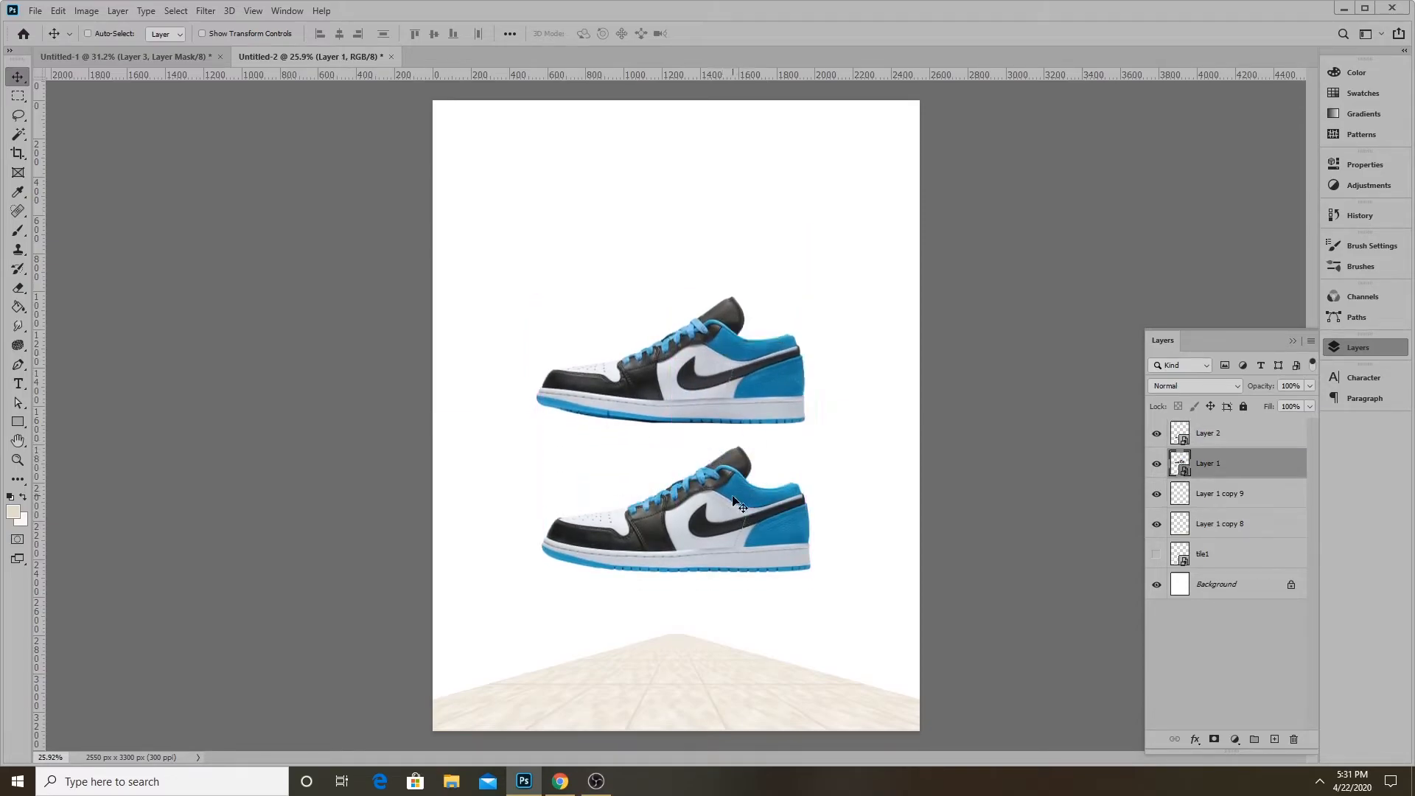
left_click_drag(735, 538, 767, 491)
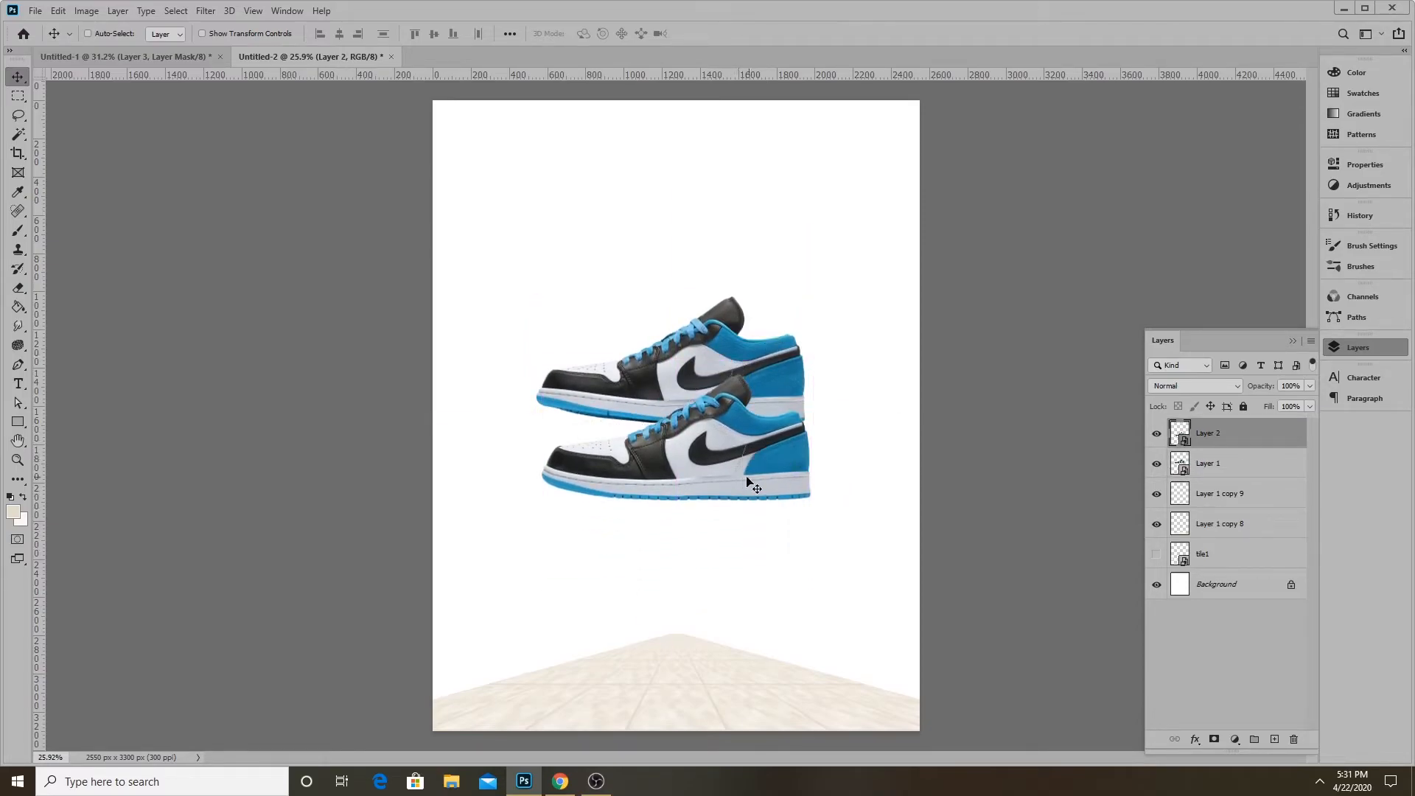
left_click(722, 368, "ctrl")
left_click(733, 481, "ctrl")
left_click(57, 11)
left_click(118, 333)
mouse_move(811, 507)
left_mouse_down()
mouse_move(846, 512)
mouse_move(832, 510)
left_mouse_up()
key("Escape")
key("ctrl+z")
key("ctrl+z")
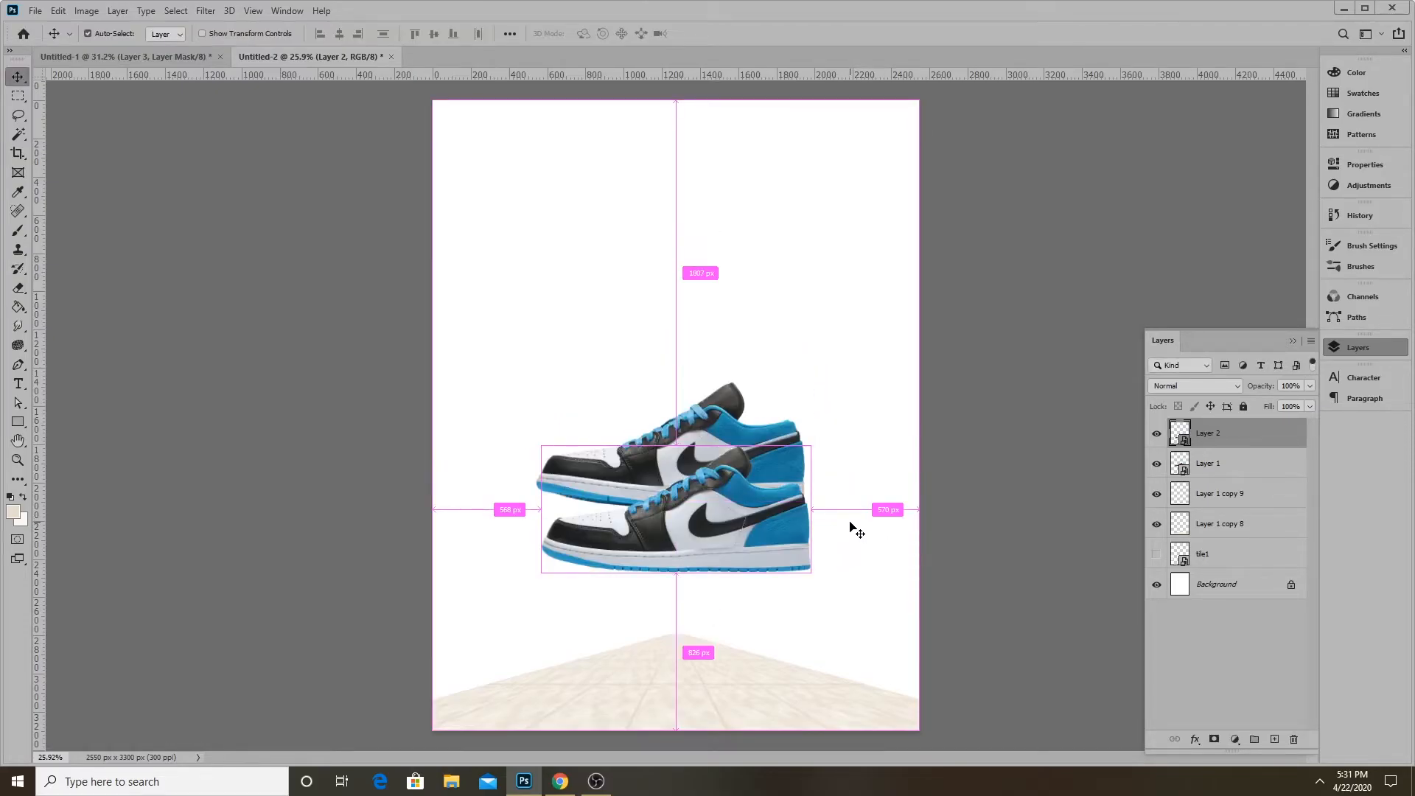
key("ctrl+shift+z")
key("ctrl+shift+z")
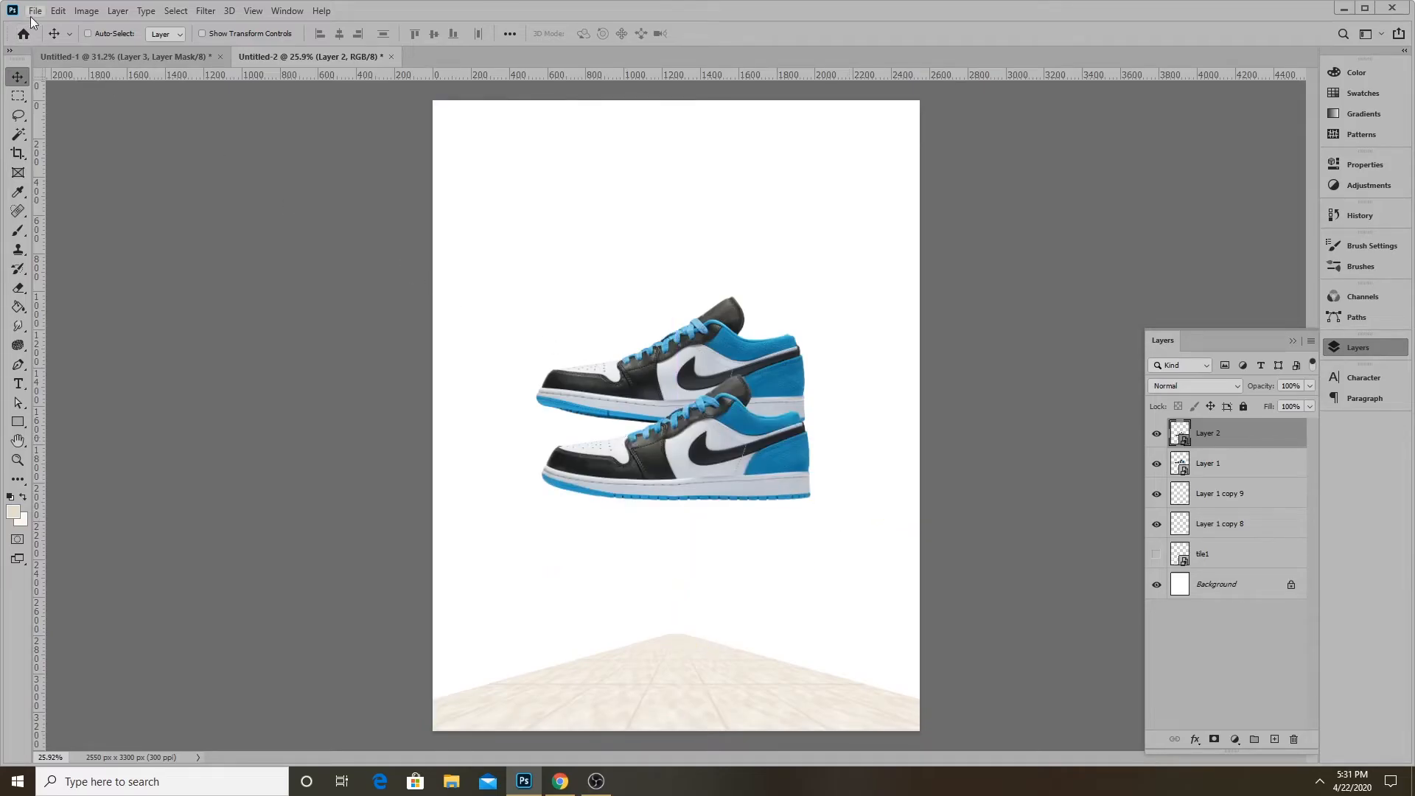
Scale the front sneaker on Layer 2 up to 107.56% and nudge it slightly upward
left_click(57, 11)
left_click(151, 322)
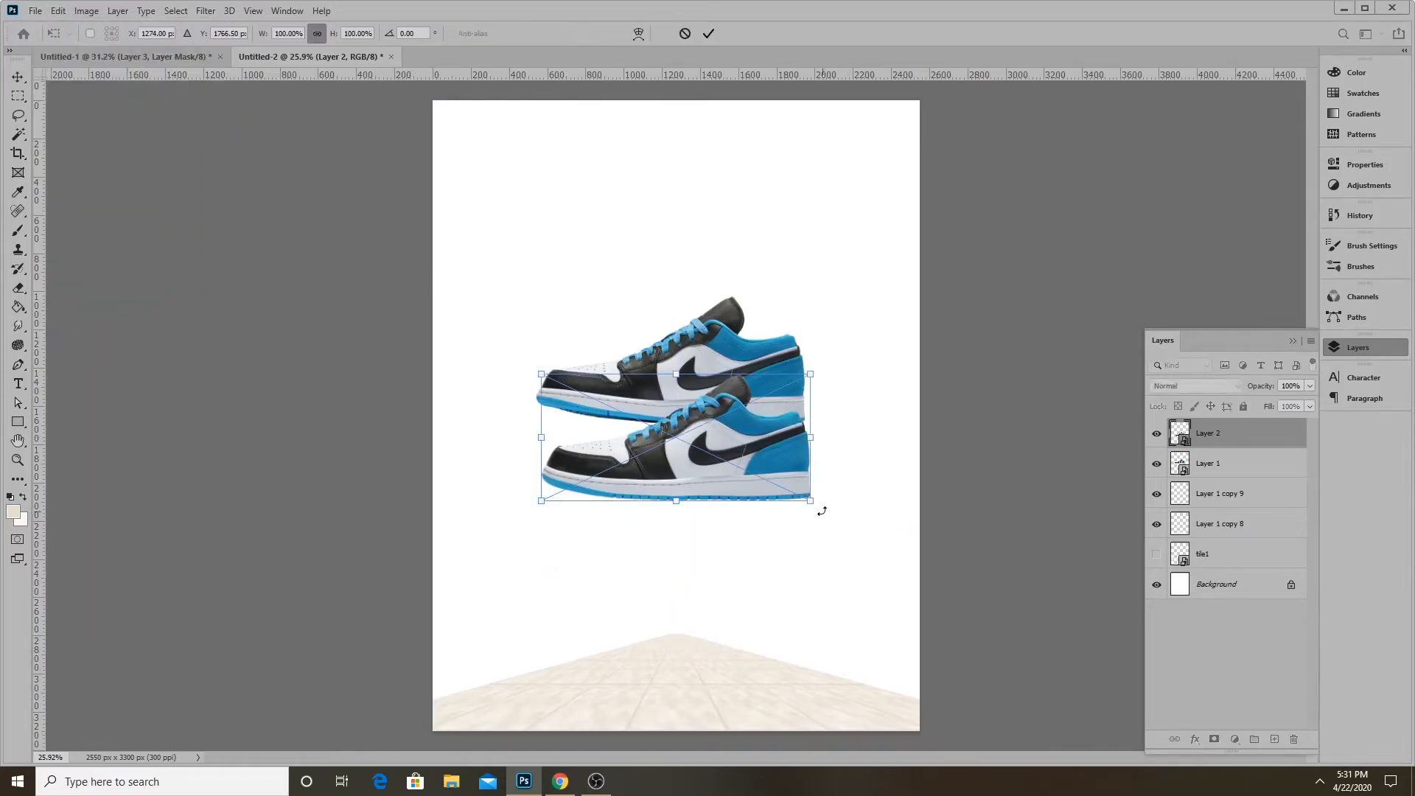
left_click_drag(811, 501, 829, 520)
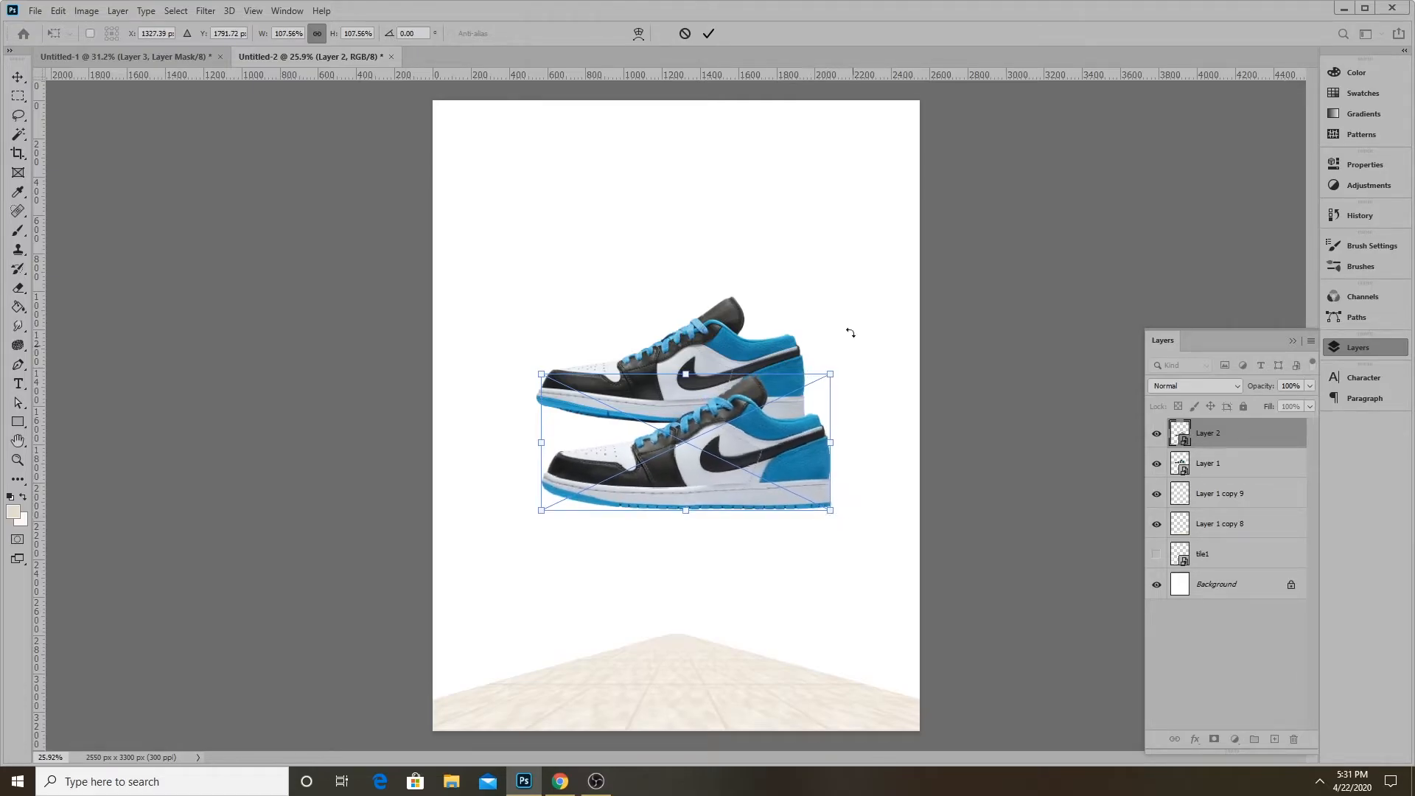
left_click(709, 35)
mouse_move(789, 470)
left_mouse_down()
mouse_move(772, 405)
mouse_move(785, 449)
left_mouse_up()
Rotate the rear sneaker on Layer 1 counterclockwise so its toe points steeply down, and place it above the front sneaker
left_click(786, 365, "ctrl")
left_click_drag(787, 366, 766, 359)
left_click(58, 10)
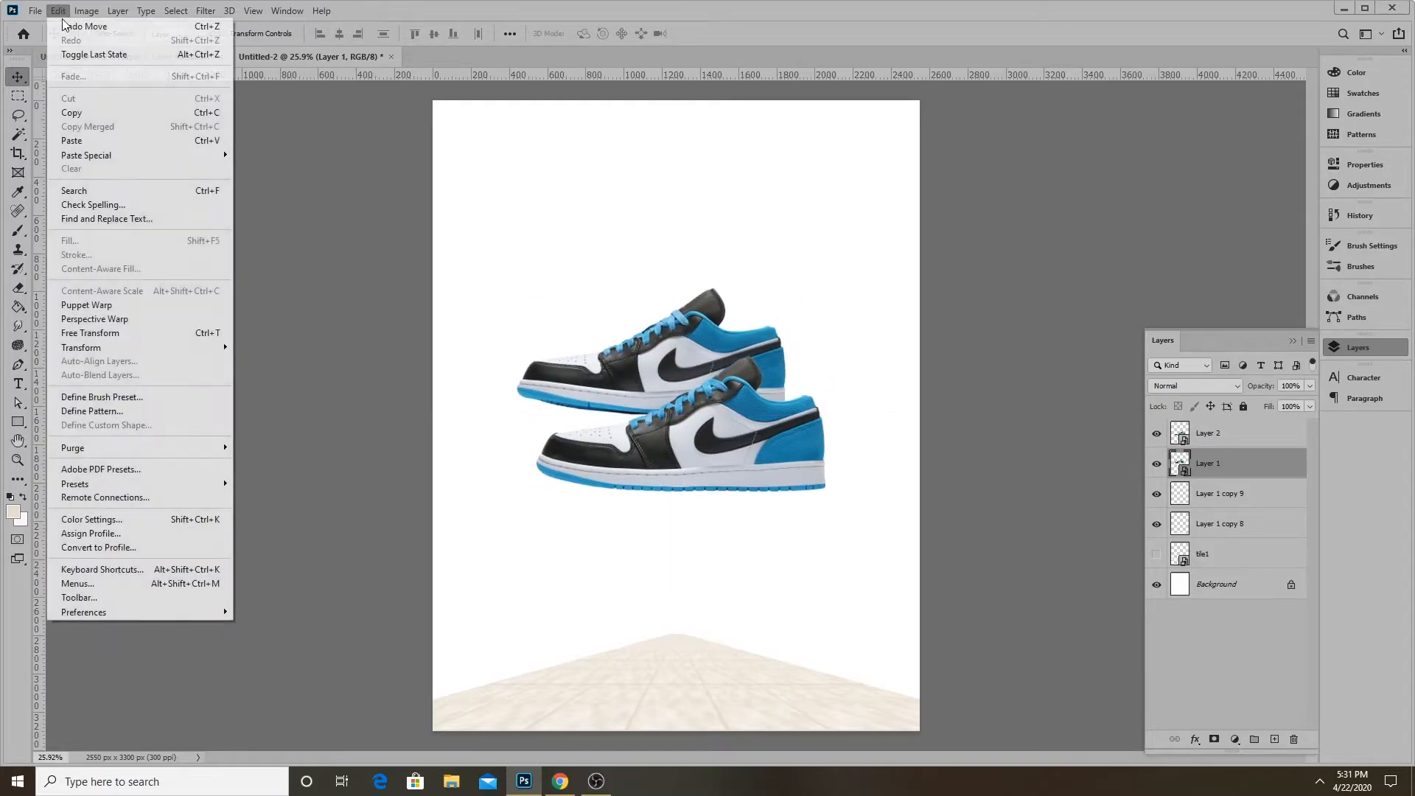
left_click(88, 329)
left_click_drag(821, 233, 732, 209)
left_click(708, 35)
left_click_drag(748, 319, 745, 232)
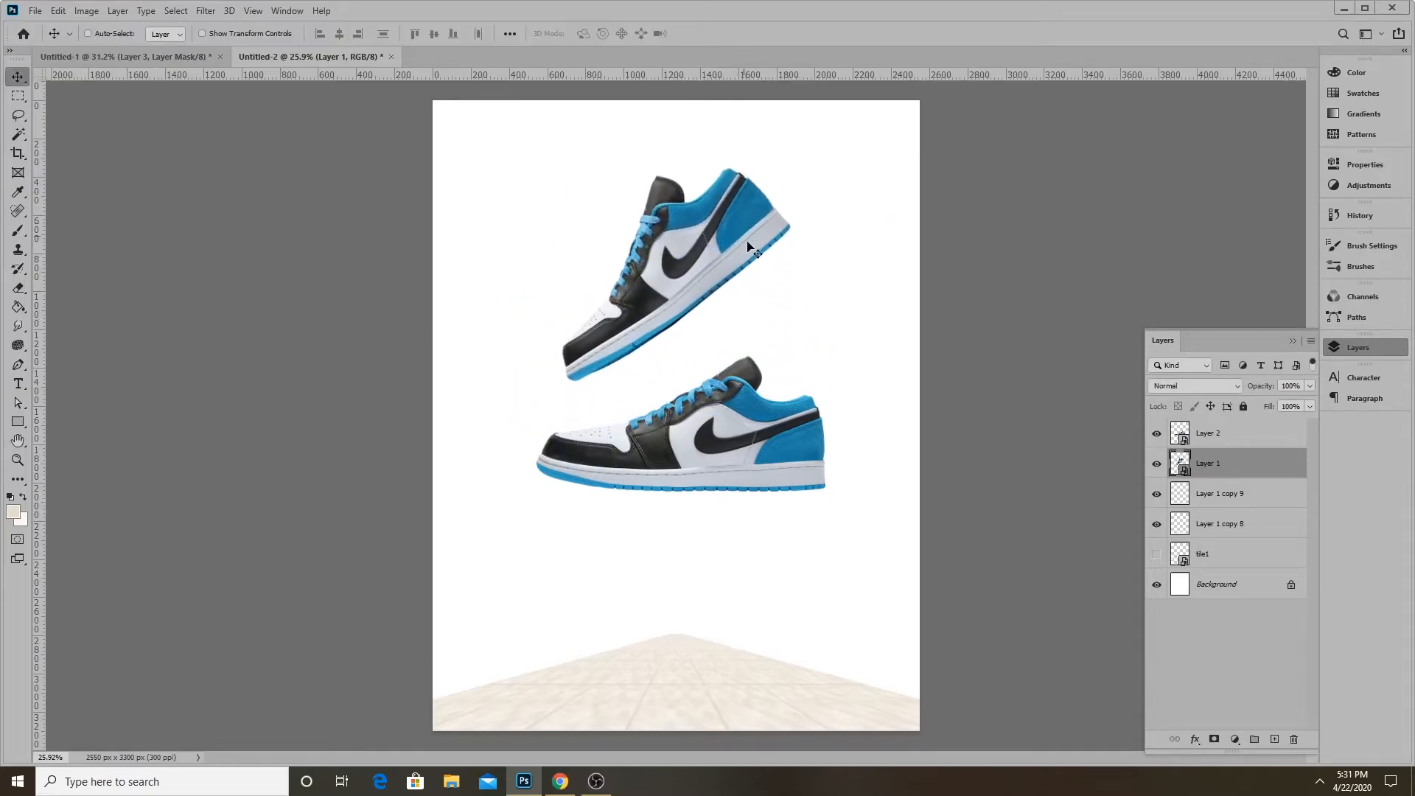
Rotate the Layer 2 sneaker by about -17 degrees and place it lower, between the upper sneaker and the floor
left_click(739, 450, "ctrl")
left_click(58, 11)
left_click(102, 339)
left_click_drag(840, 489, 788, 320)
mouse_move(734, 415)
left_mouse_down()
mouse_move(778, 443)
mouse_move(751, 425)
left_mouse_up()
left_click_drag(834, 328, 842, 333)
left_click_drag(757, 446, 752, 498)
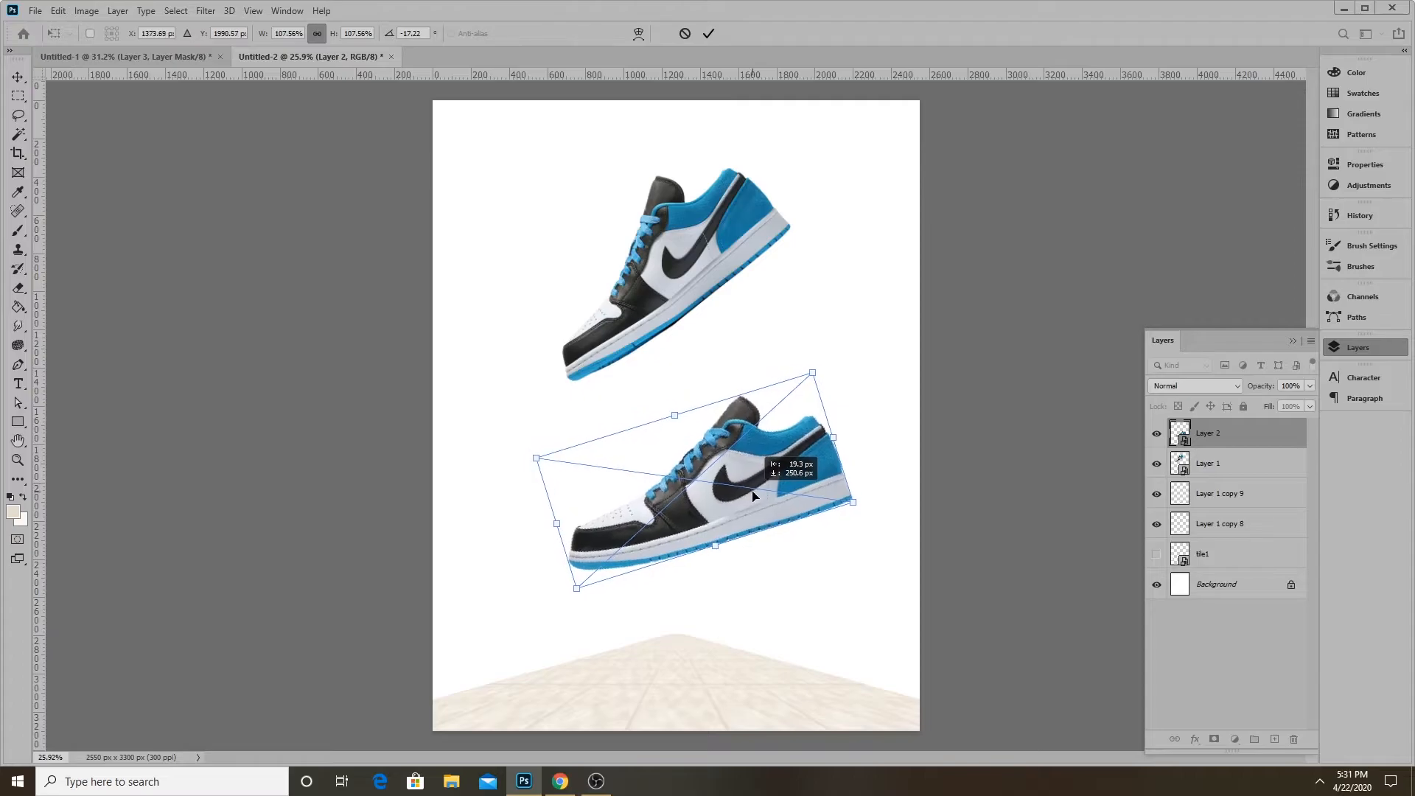
left_click(710, 33)
Shift both tilted sneakers slightly down and to the left, bringing the upper one closer to the lower one
left_click_drag(740, 240, 724, 295)
left_click_drag(818, 504, 803, 538)
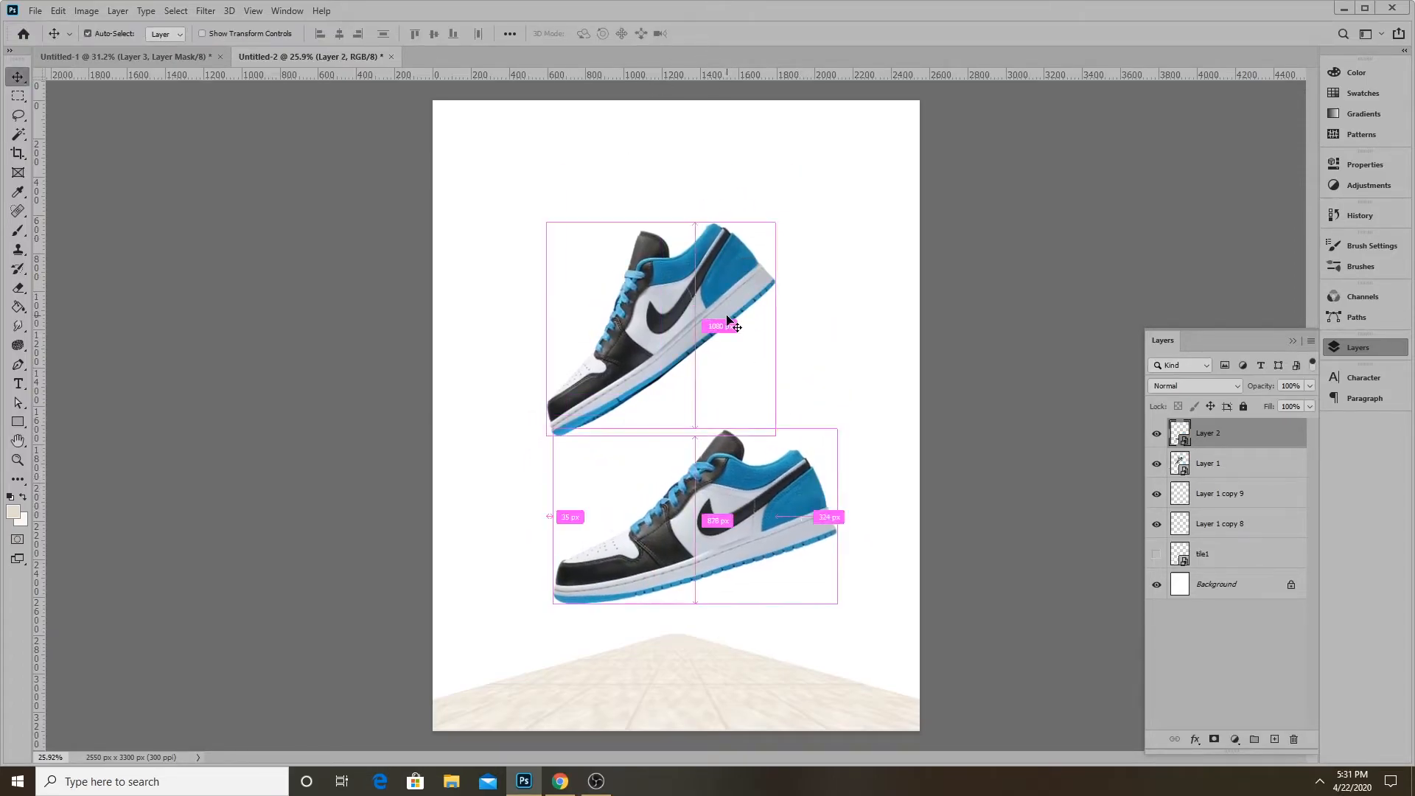
left_click_drag(733, 285, 725, 311)
Scale the Layer 1 and Layer 2 sneakers down together and reposition the pair centrally above the tiled floor
left_click(1216, 435, "shift")
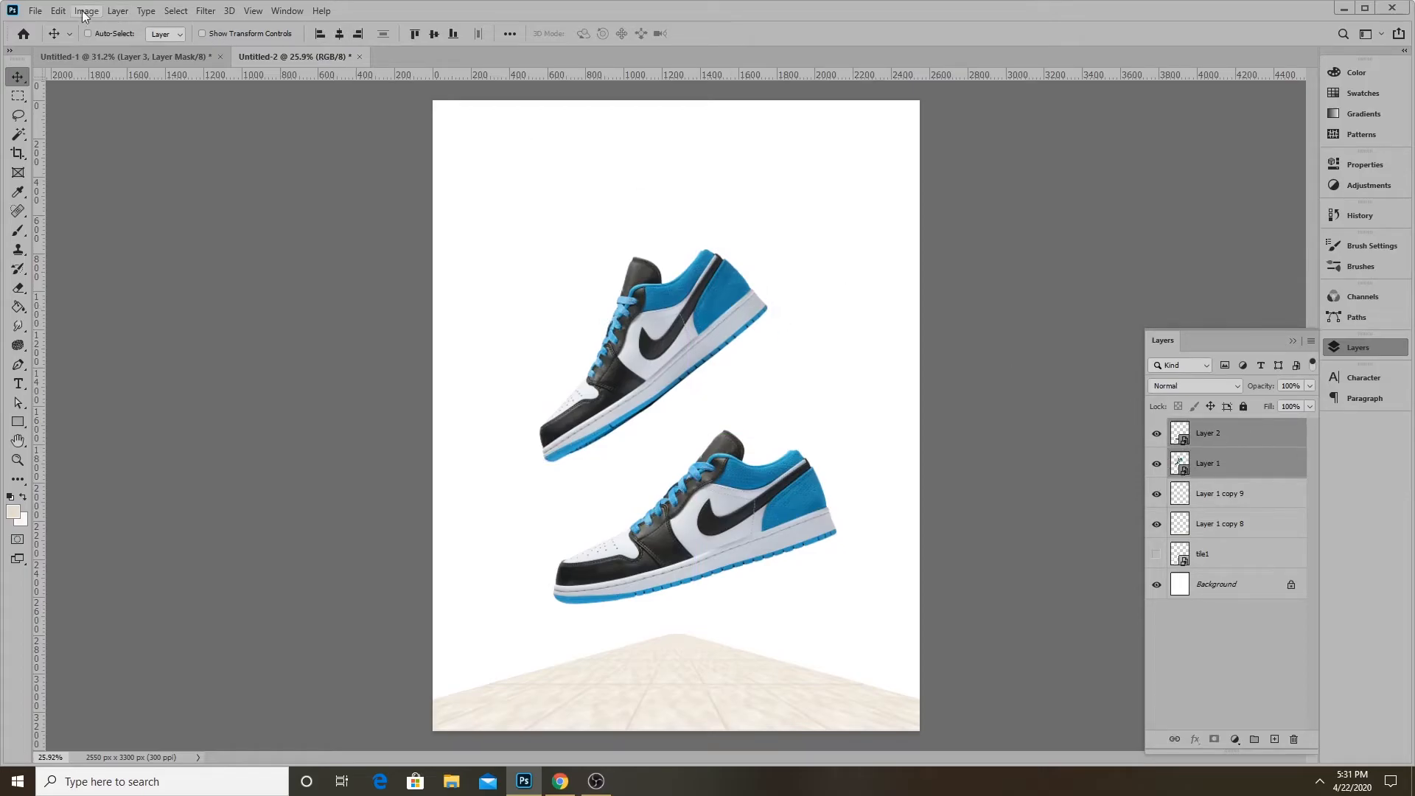
left_click(58, 10)
left_click(93, 333)
left_click_drag(840, 248, 762, 338)
left_click_drag(668, 388, 701, 396)
left_click_drag(793, 330, 817, 302)
mouse_move(722, 358)
left_mouse_down()
mouse_move(706, 360)
mouse_move(722, 338)
left_mouse_up()
left_click(734, 34)
scroll(540, 354, "down", 2)
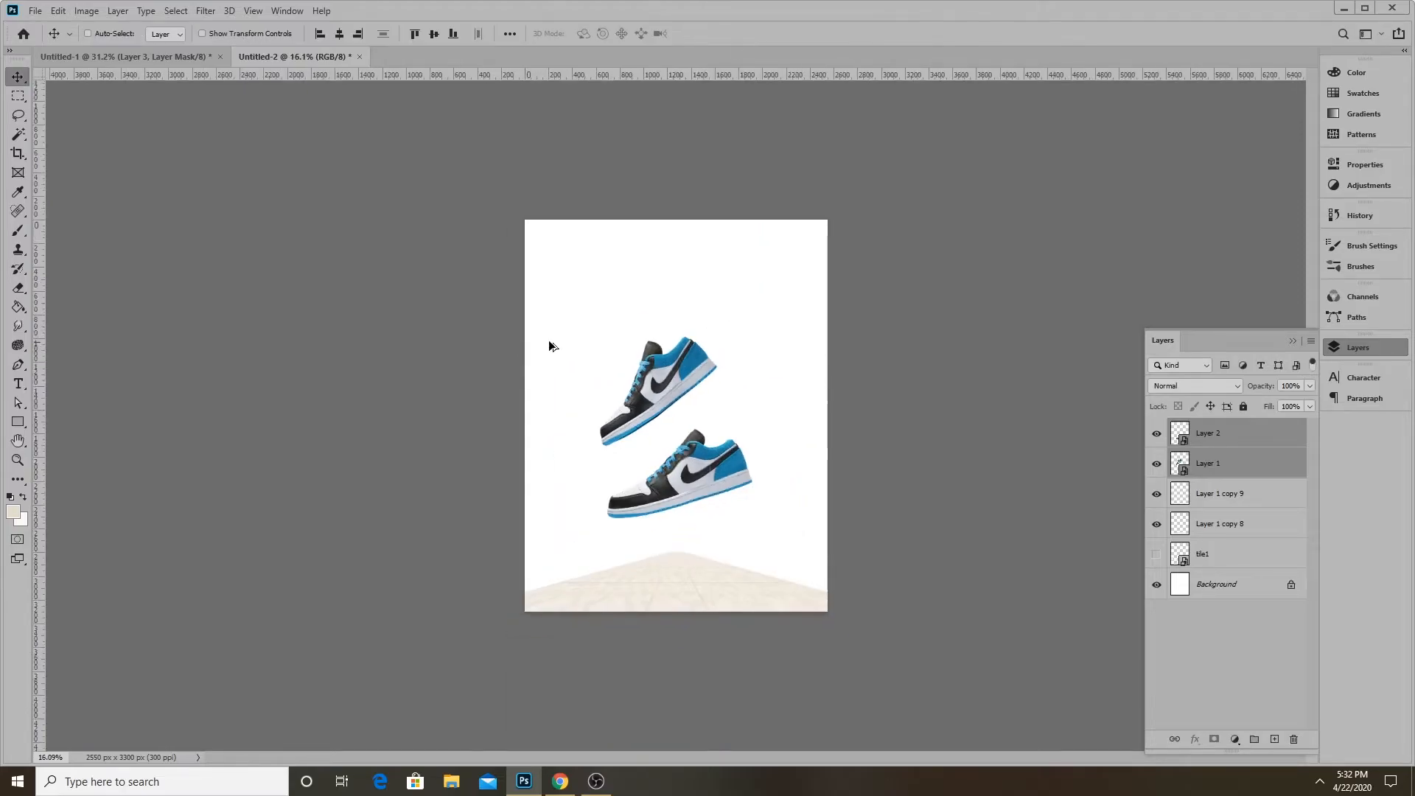
scroll(708, 587, "up", 3)
scroll(694, 541, "up", 1)
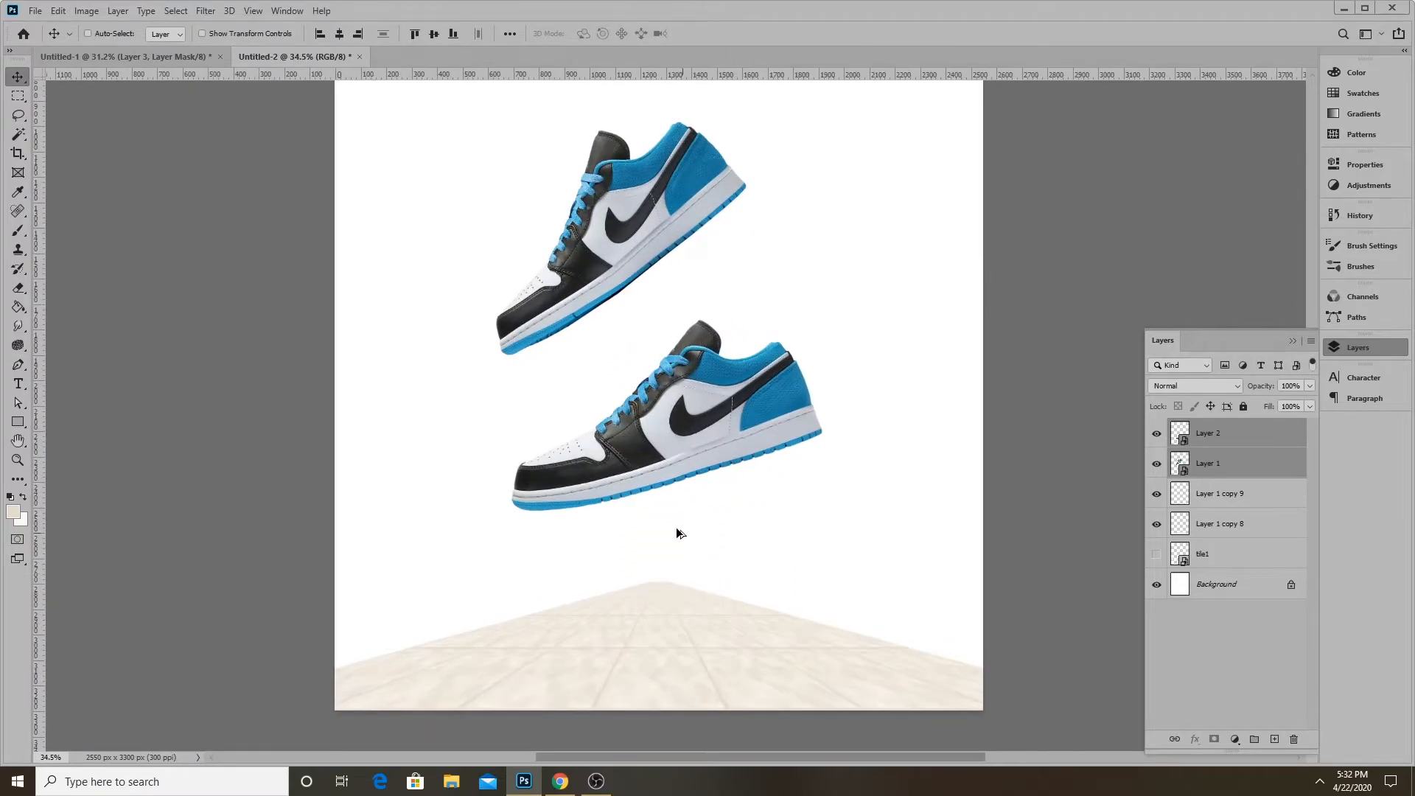
scroll(669, 536, "down", 1)
scroll(673, 557, "down", 5)
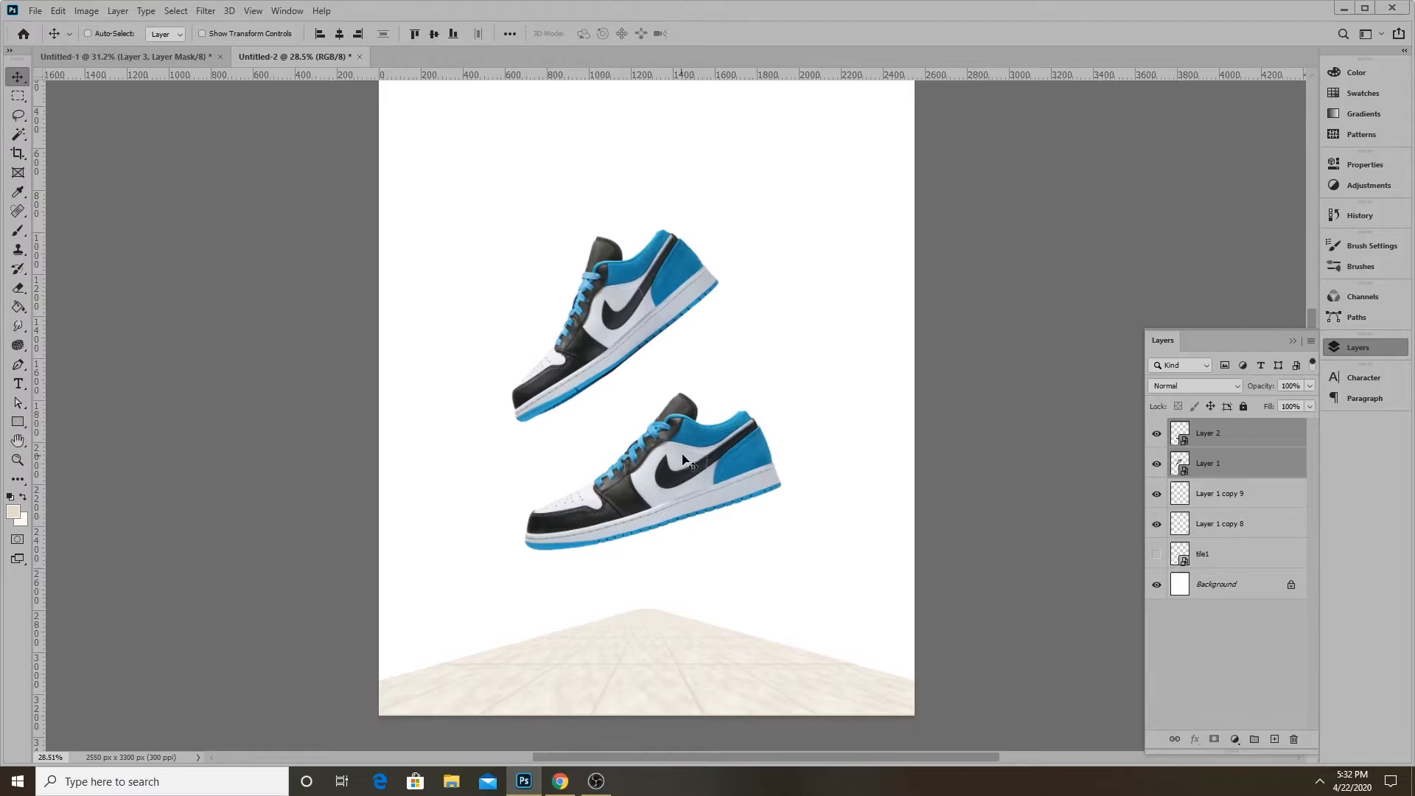
Add a new layer on top and draw a circular selection spanning the lower sneaker and the back of the tiled floor
scroll(648, 564, "up", 2)
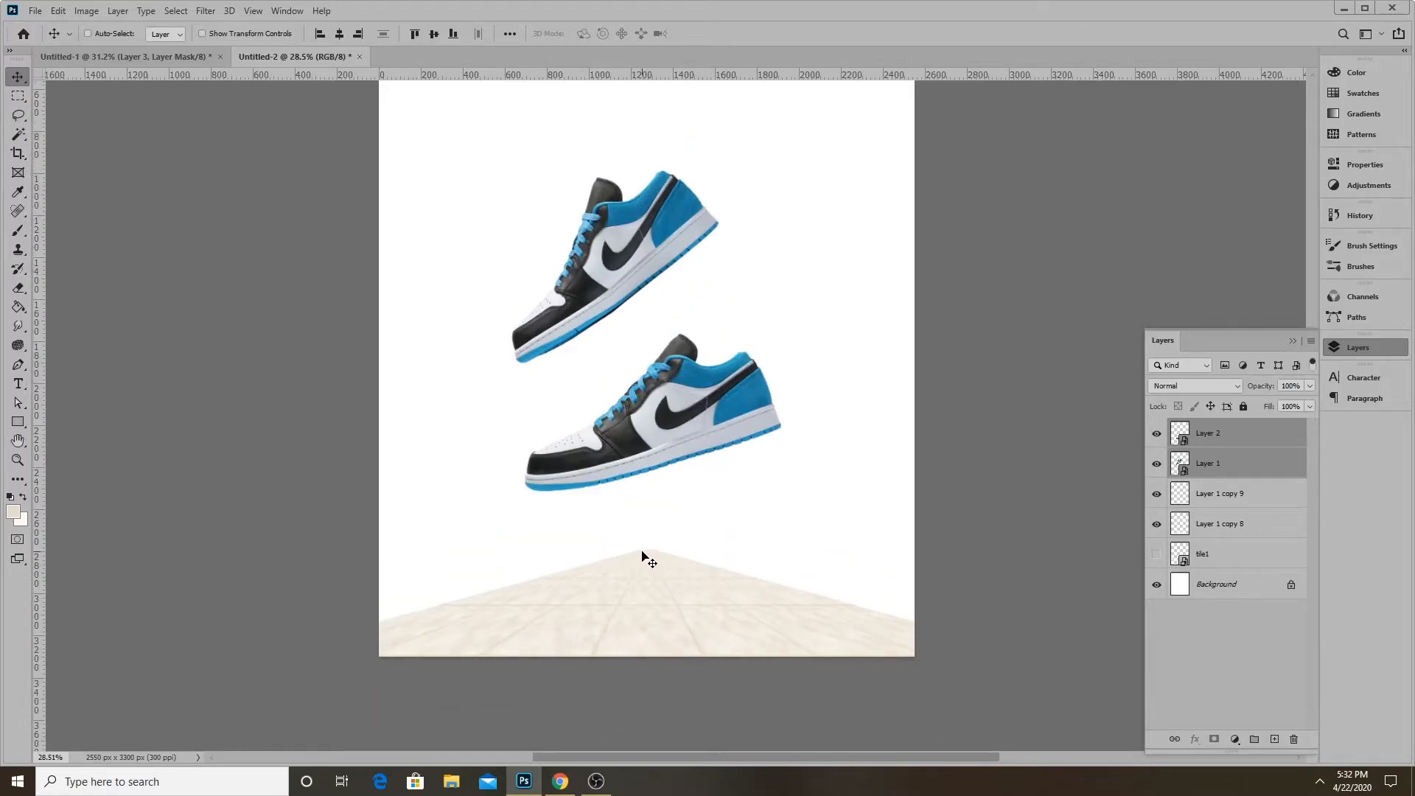
scroll(649, 641, "up", 2)
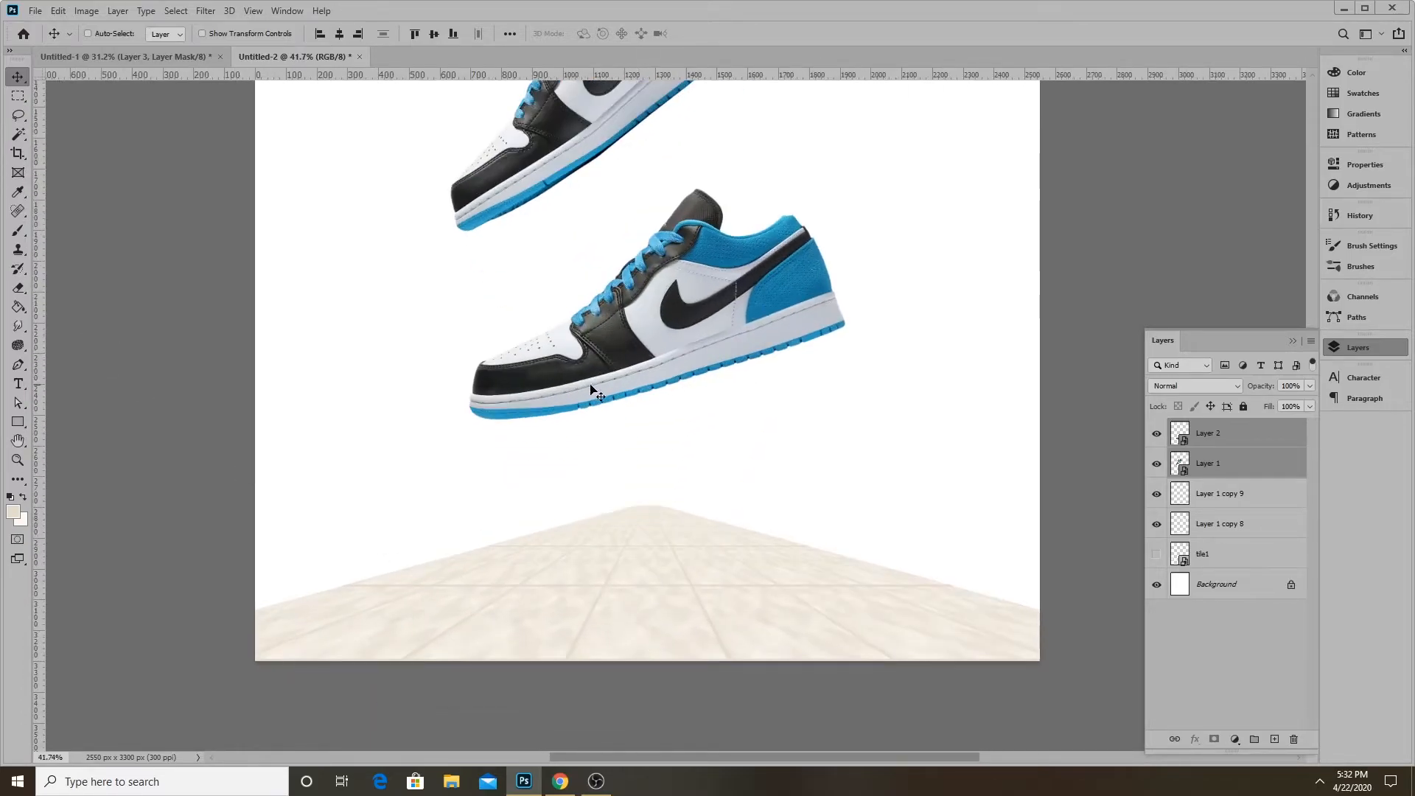
left_click(17, 96)
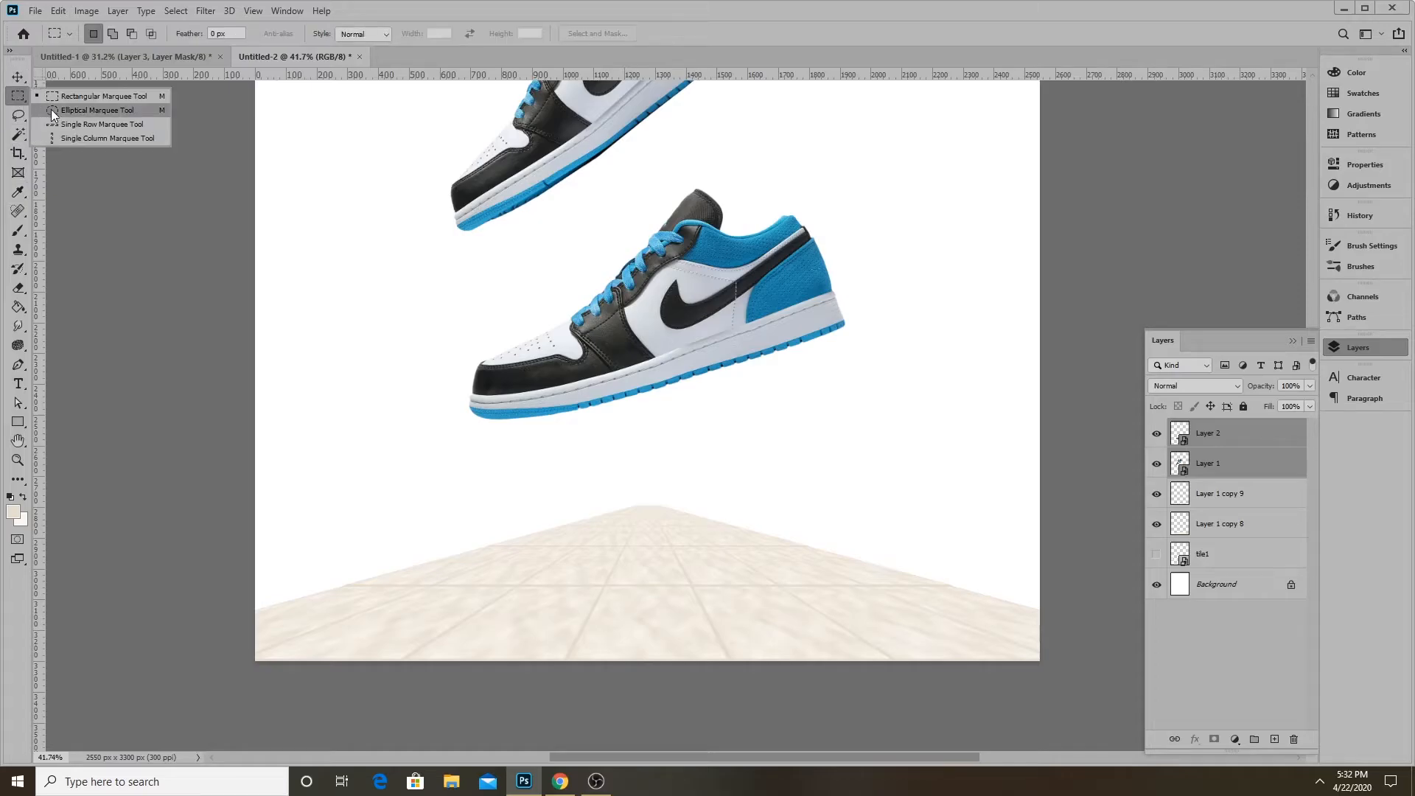
left_click(53, 109)
left_click(1275, 738)
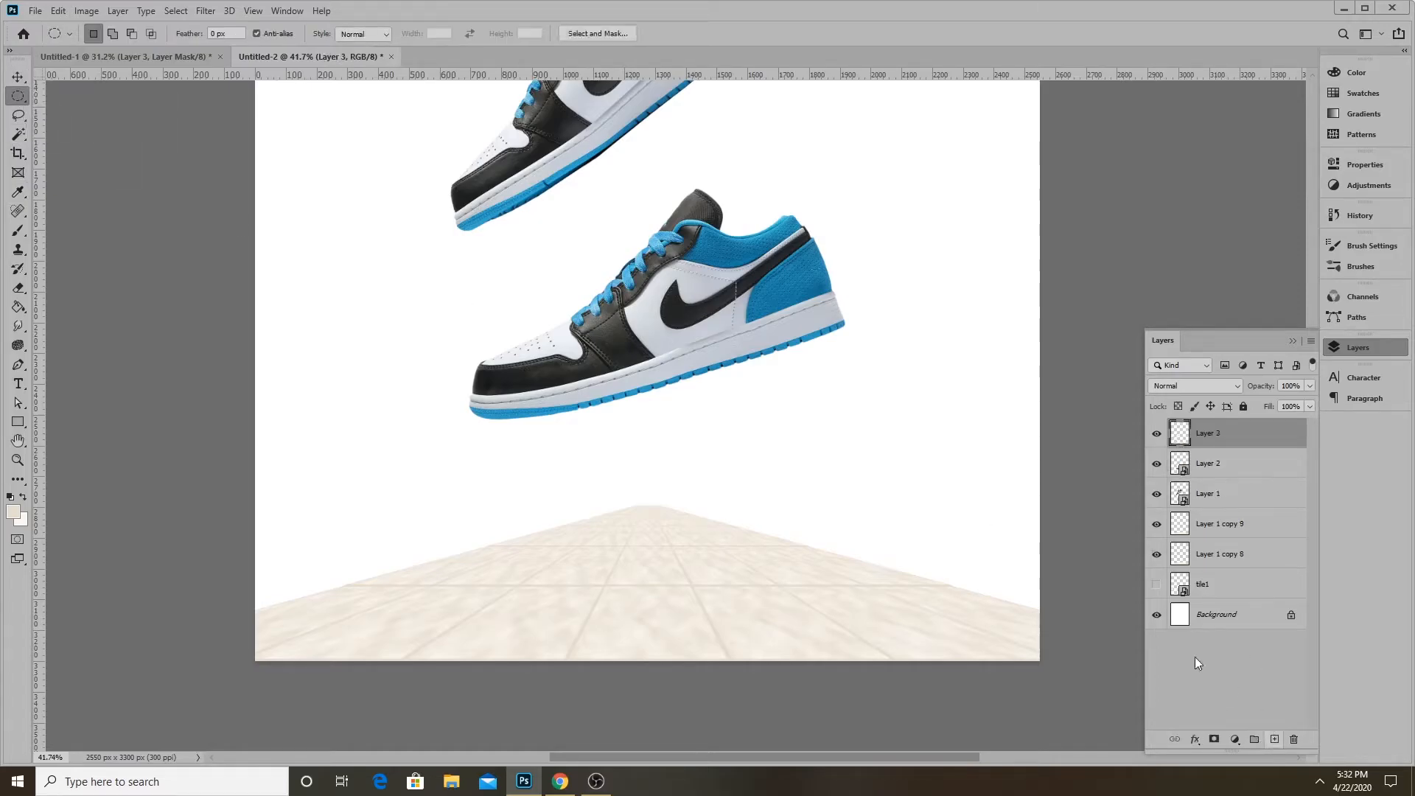
left_click(18, 104)
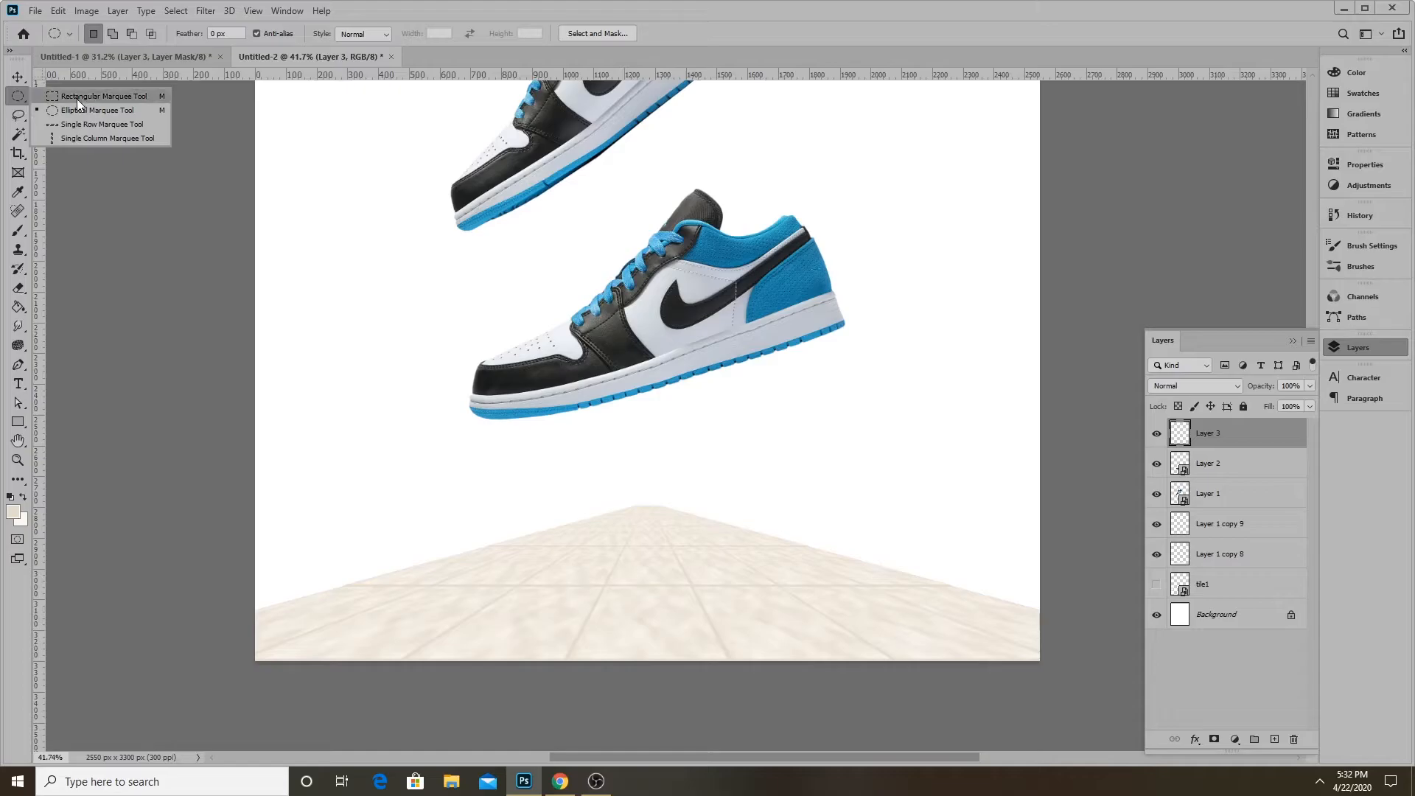
left_click(75, 109)
left_click_drag(461, 225, 836, 600)
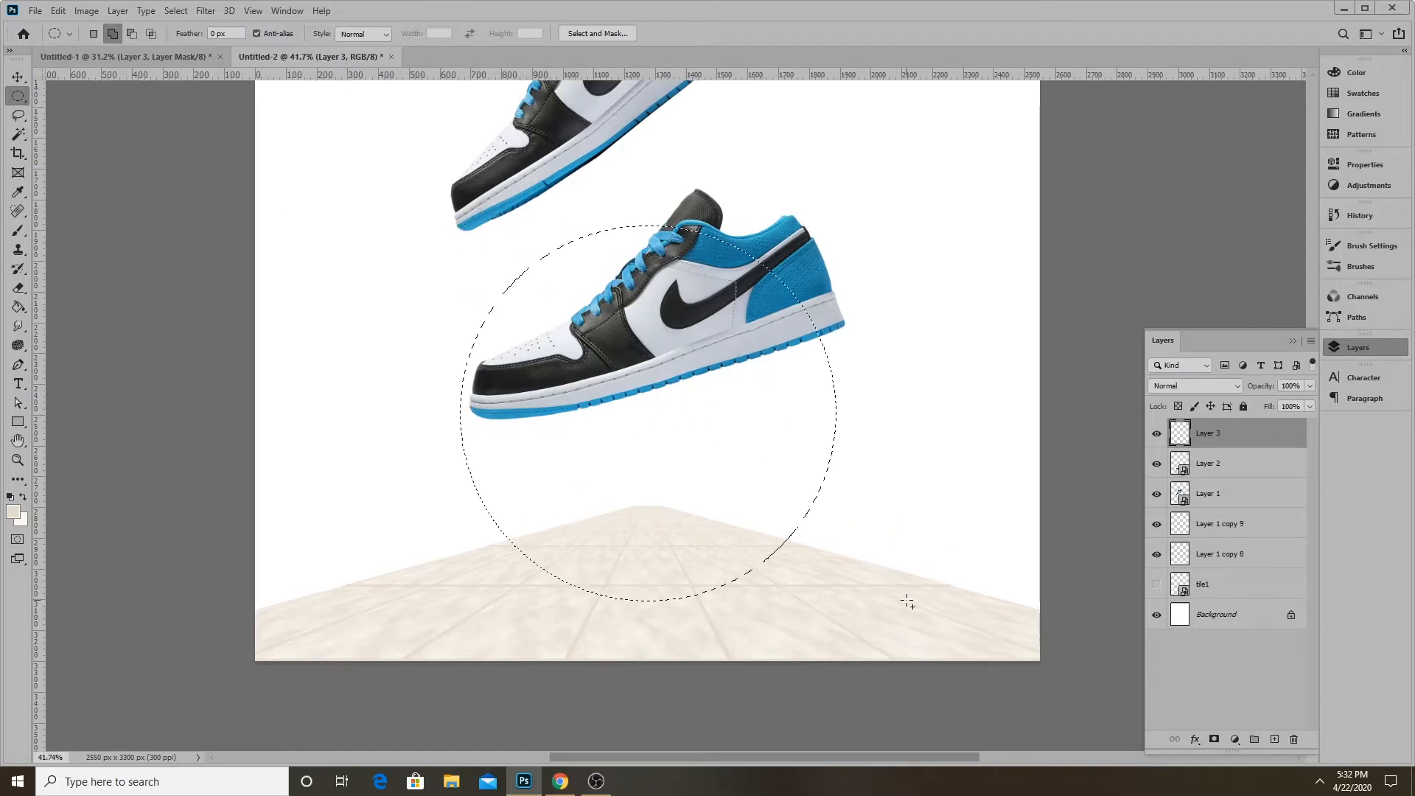
Activate the Gradient tool and set the foreground color to black, #000000
left_click(18, 306)
left_click(64, 305)
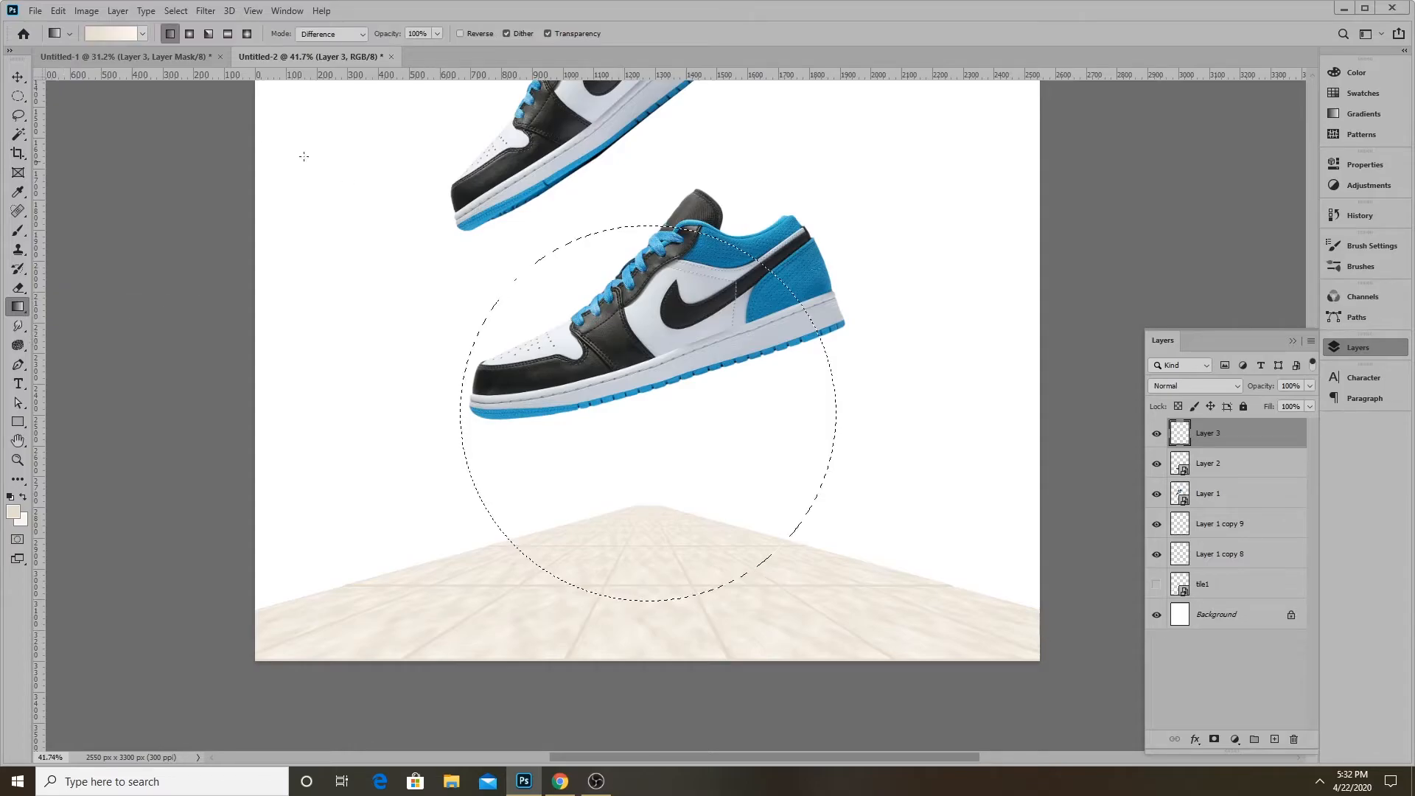
left_click(13, 511)
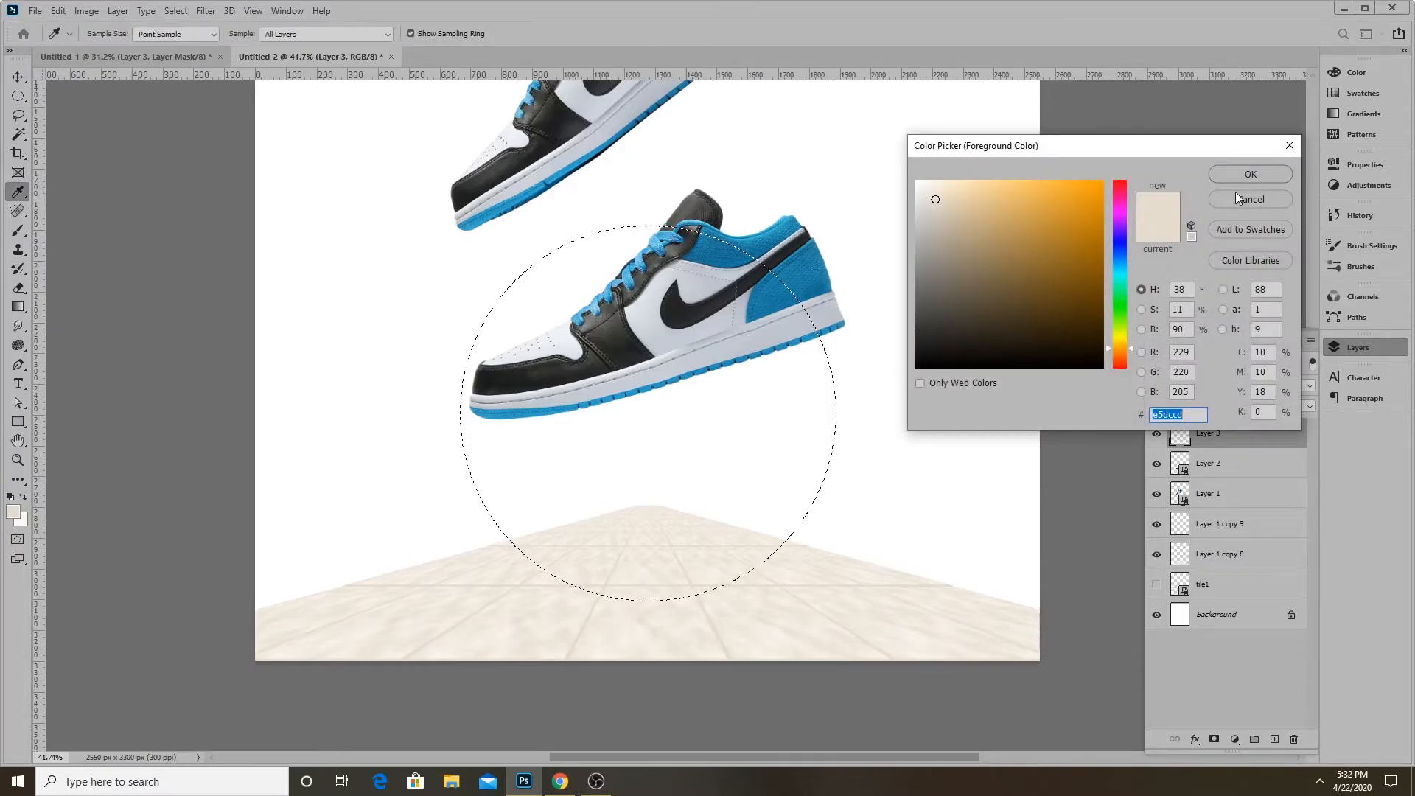
type("000000")
left_click(1239, 201)
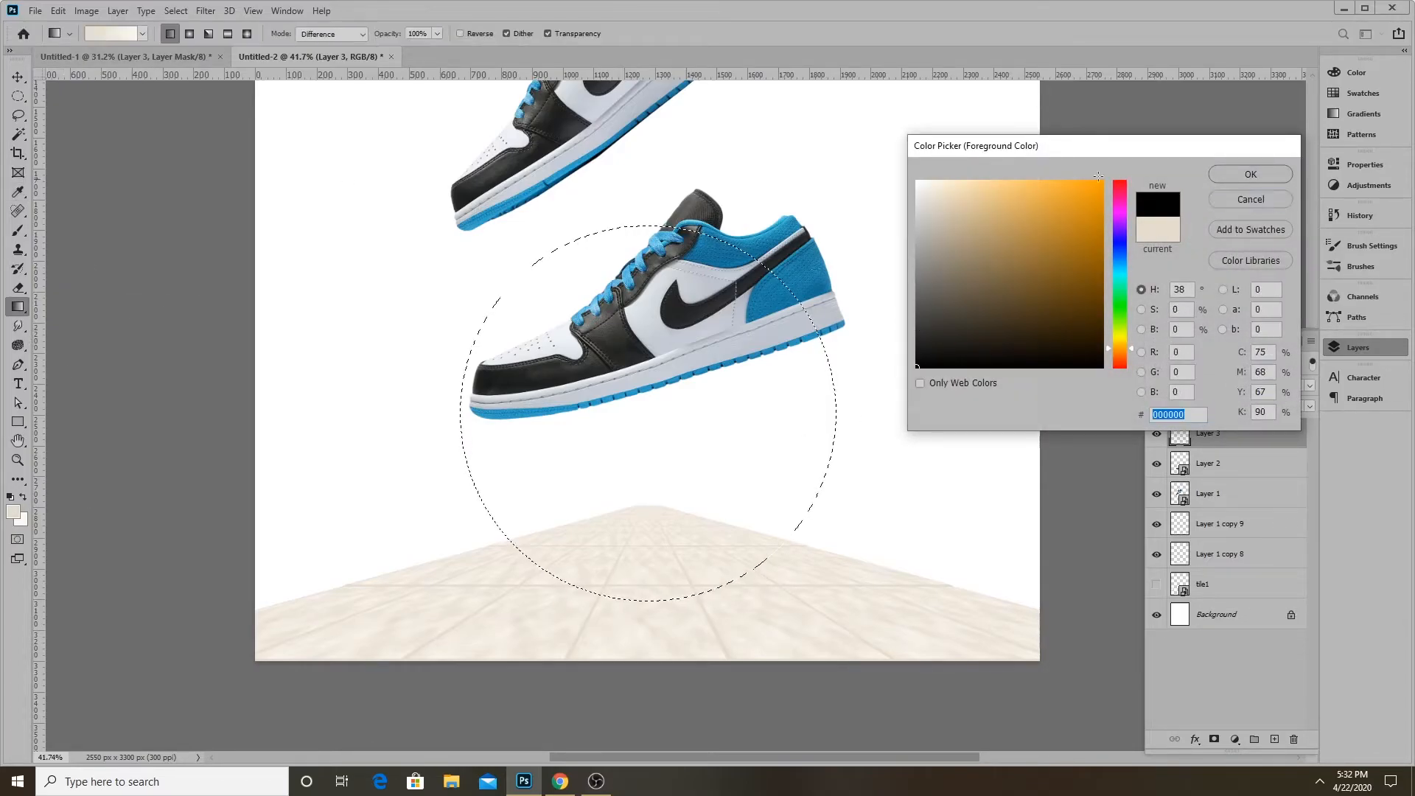
Choose the Black, White preset from the Basics gradients and set the gradient type to radial
left_click(122, 35)
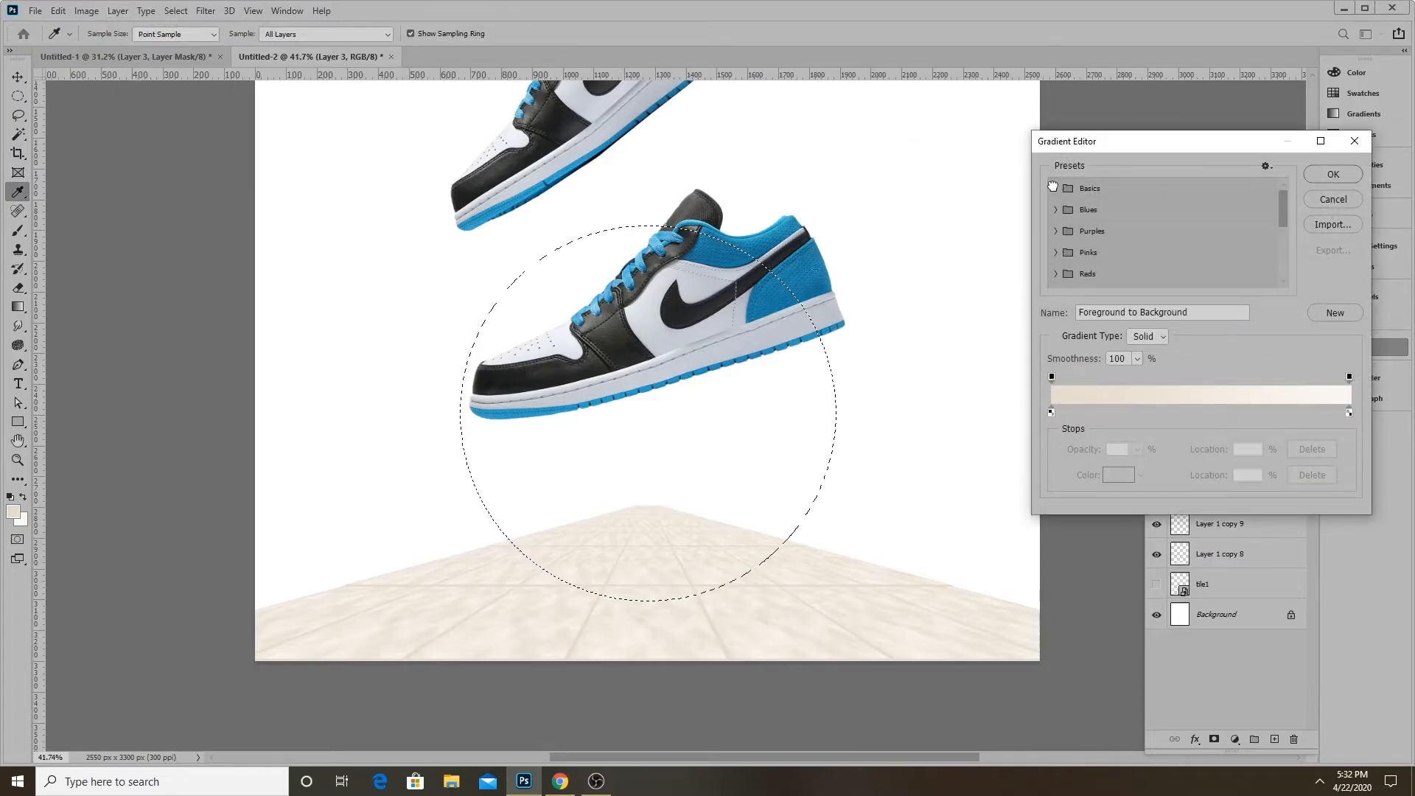
left_click(1054, 187)
left_click(1120, 213)
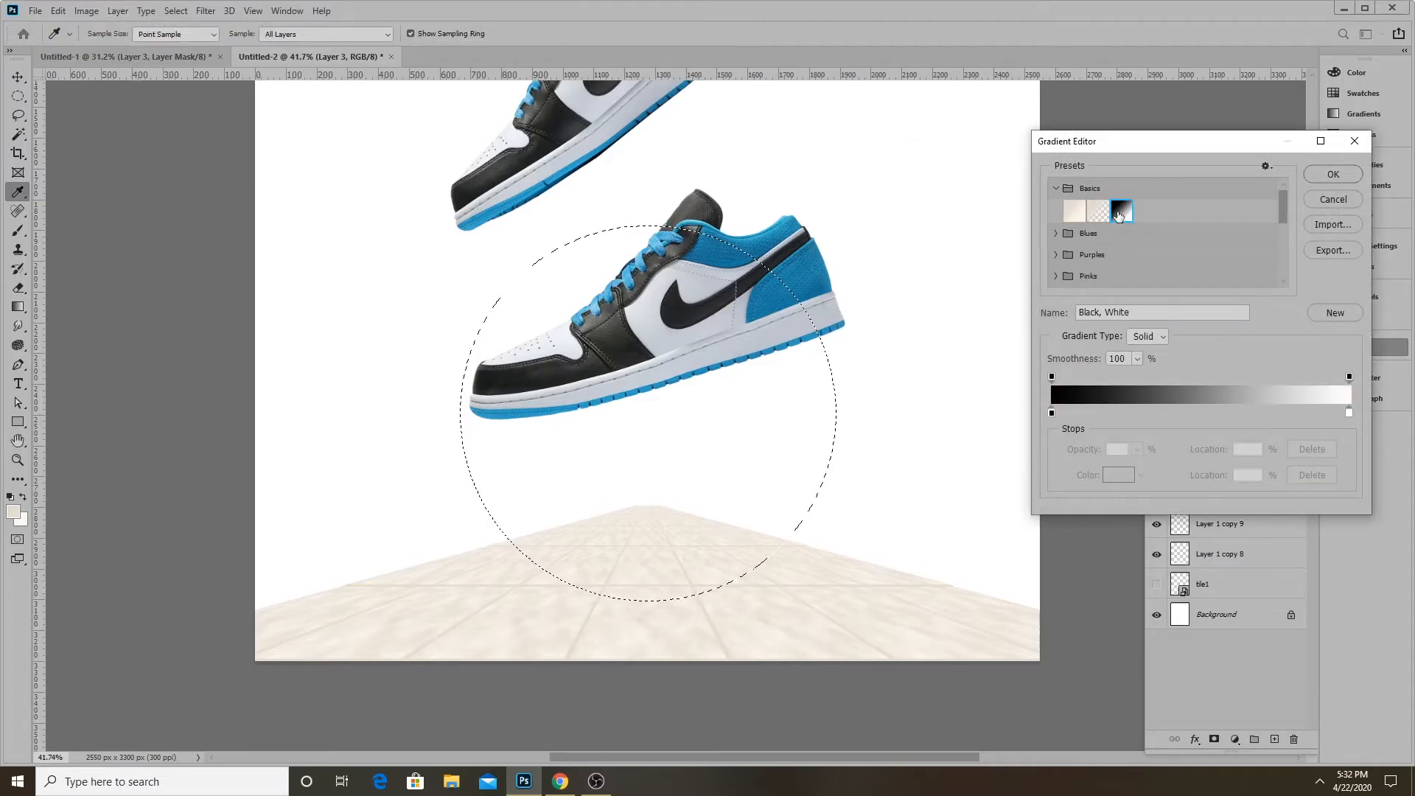
left_click(1333, 175)
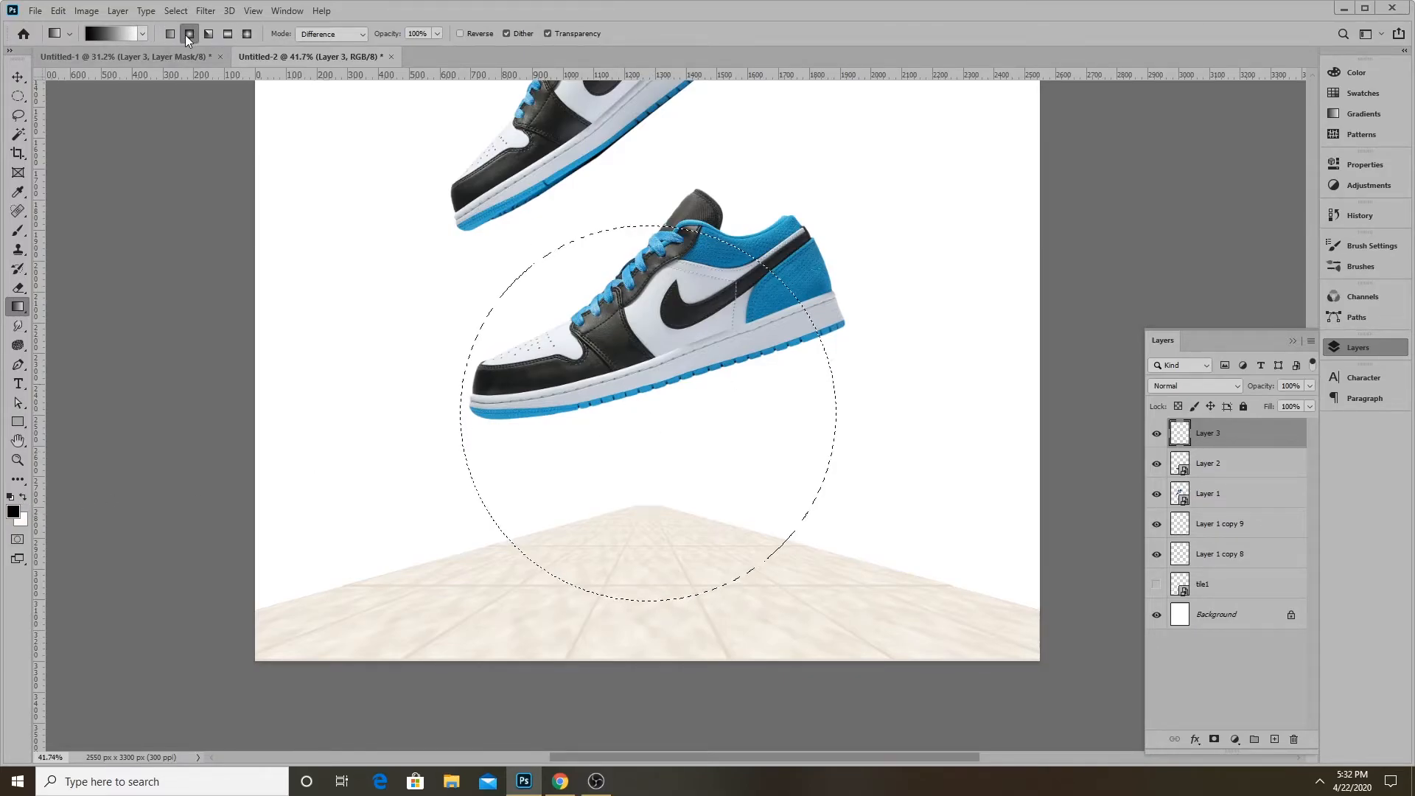
Try filling the circular selection with the radial black-to-white gradient from its center outward, undoing each attempt
left_click_drag(659, 418, 794, 216)
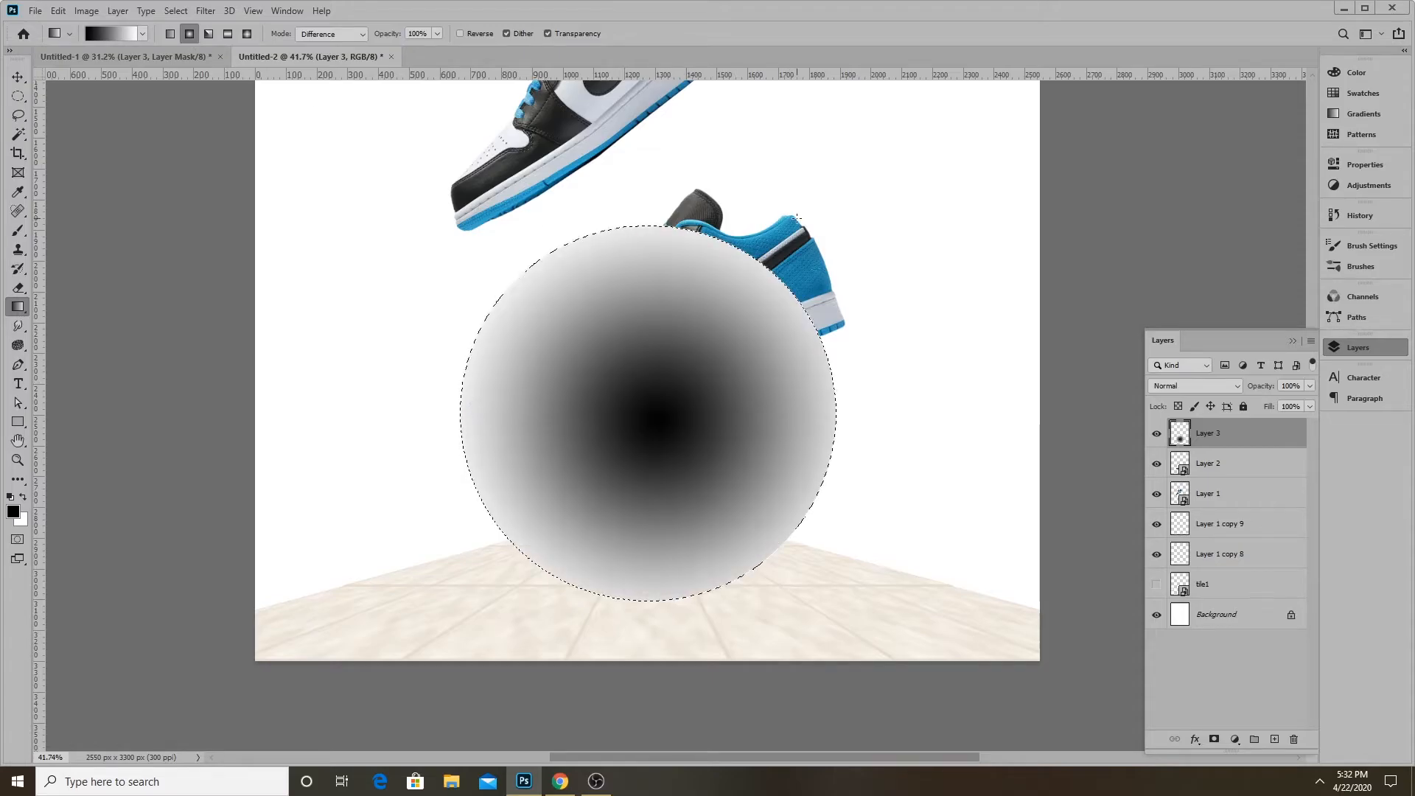
key("ctrl+z")
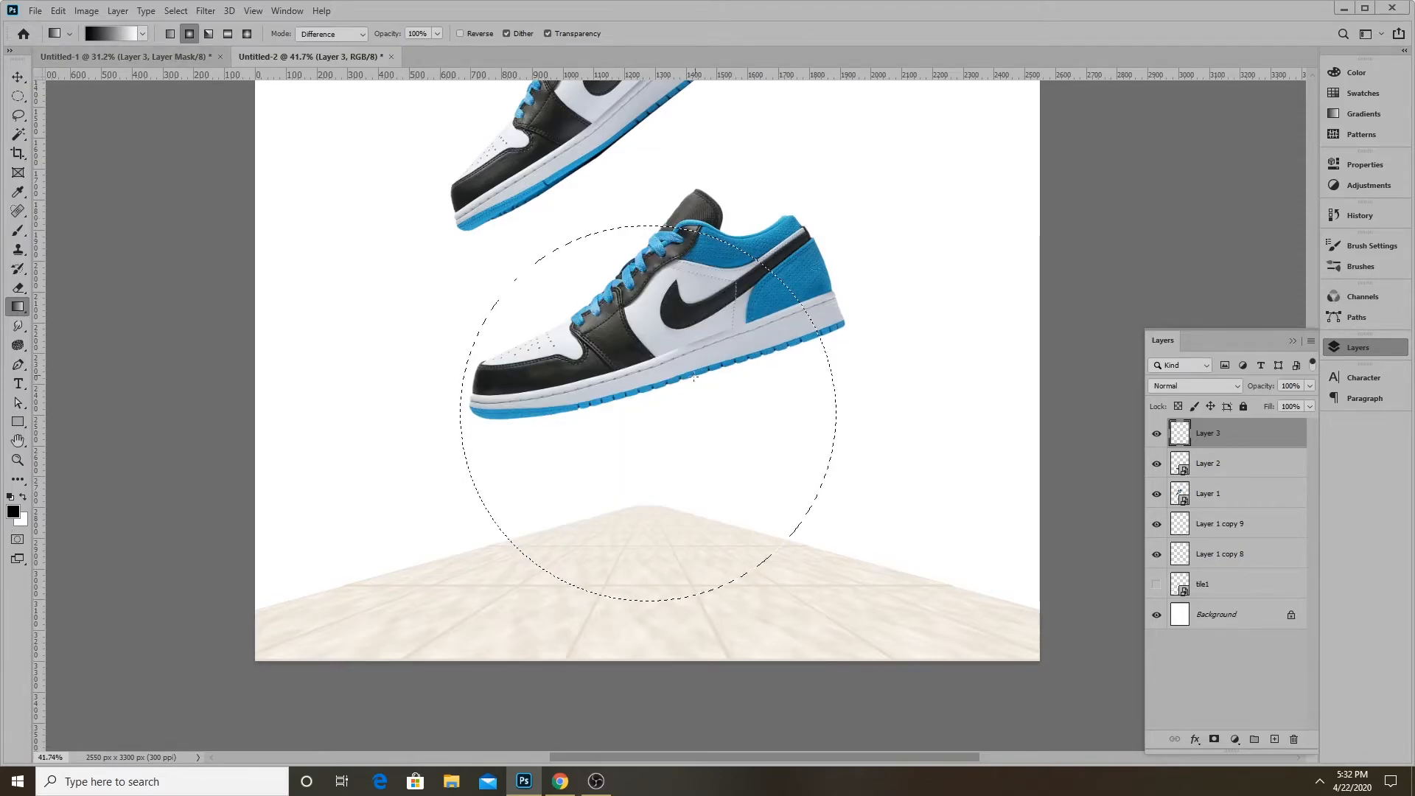
left_click_drag(650, 416, 778, 237)
key("ctrl+z")
left_click_drag(646, 412, 741, 249)
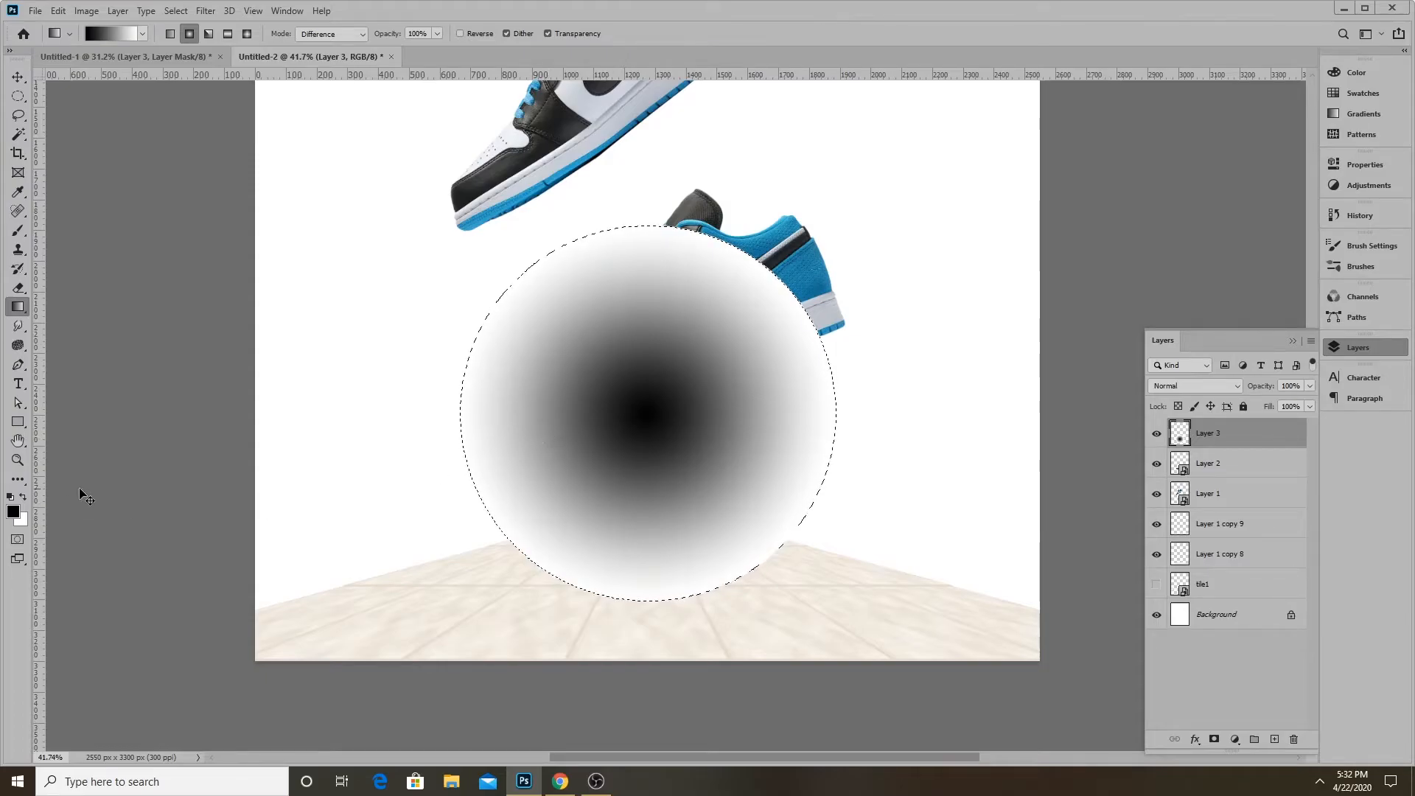
key("ctrl+z")
Change the gradient's white end color stop to black, #000000
left_click(106, 32)
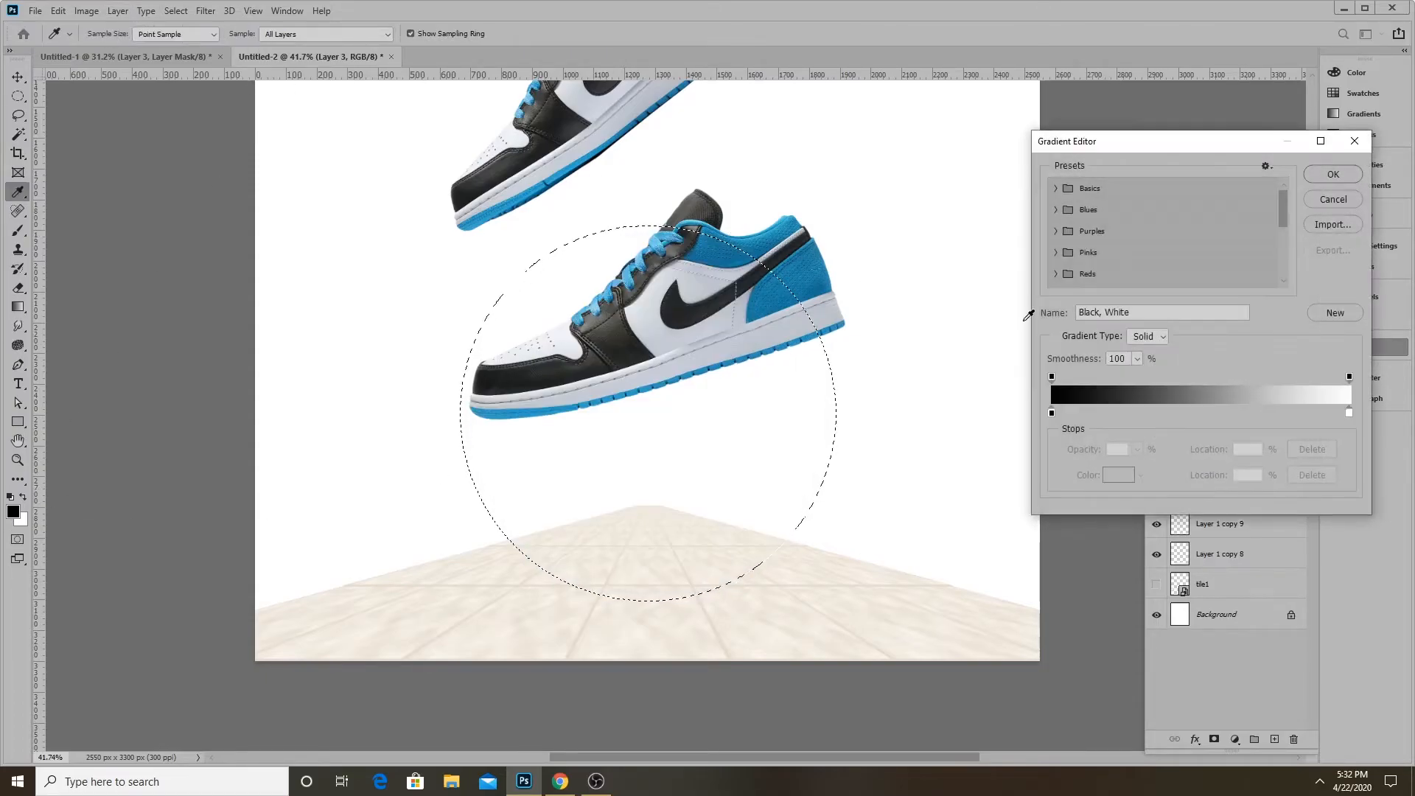
left_click(1350, 414)
left_click(1128, 476)
left_click_drag(958, 350, 879, 412)
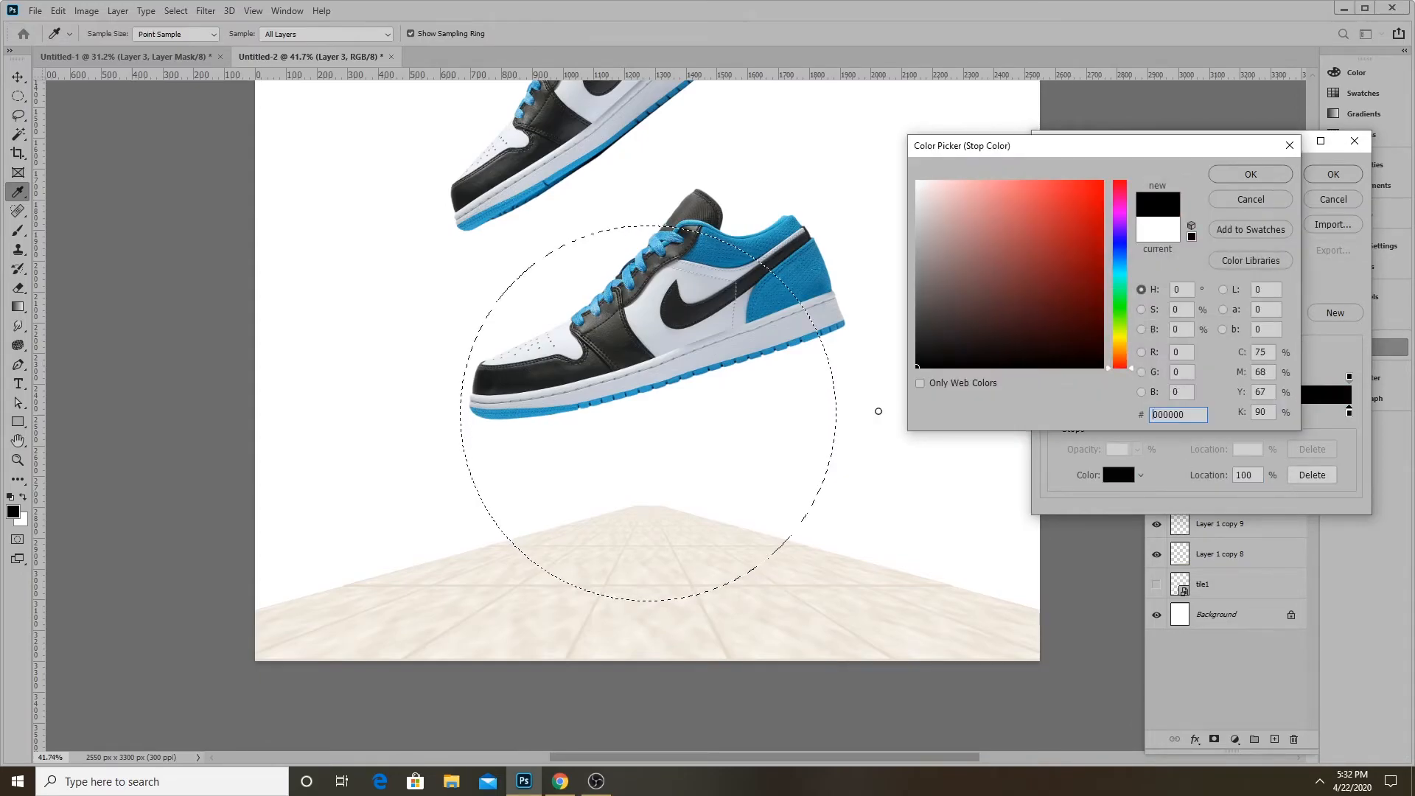
left_click(1252, 174)
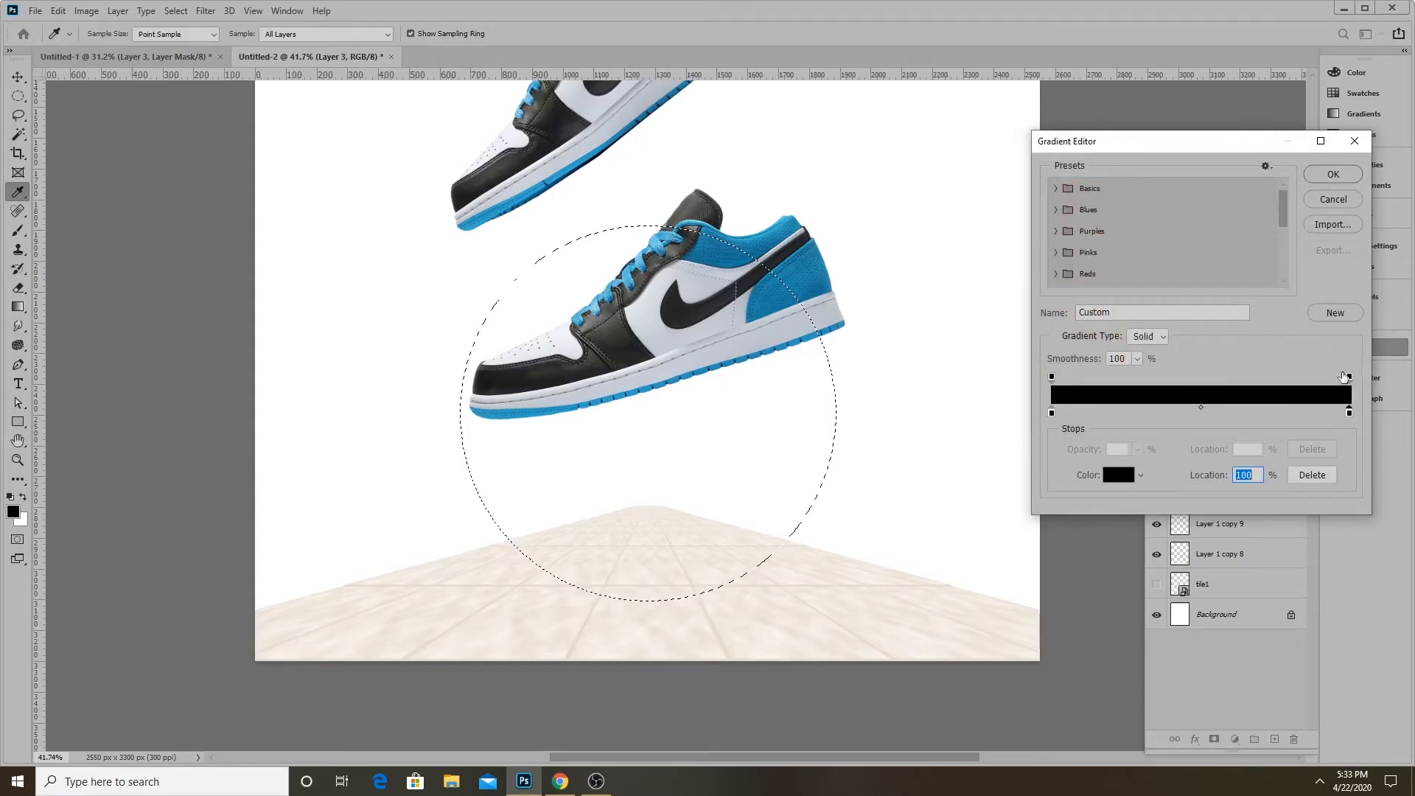
Set the gradient's end opacity stop to 0% so it fades from black to transparent, and accept the gradient
left_click(1348, 377)
left_click(1138, 450)
left_click_drag(1140, 468, 1006, 473)
left_click(1179, 427)
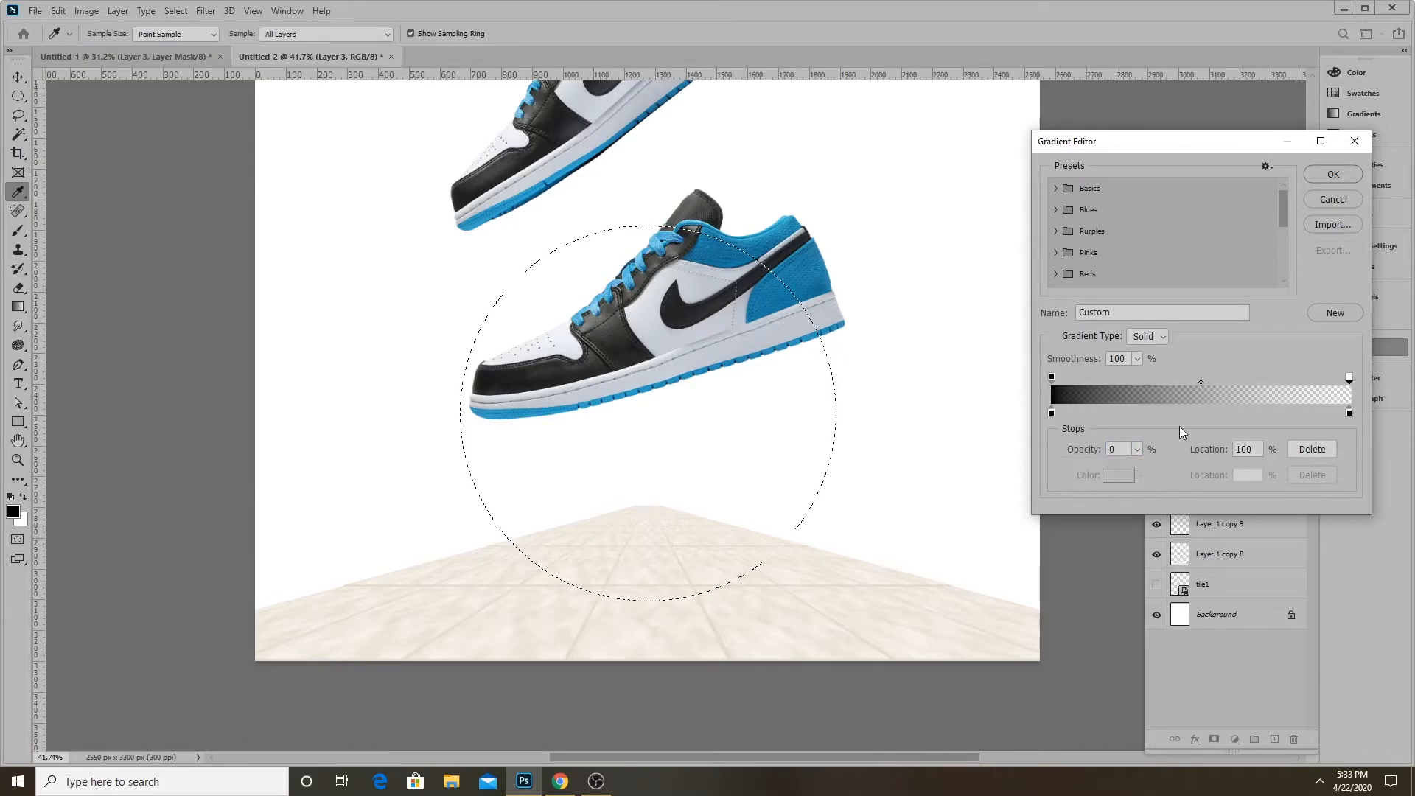
left_click(1334, 177)
Try several radial black-to-transparent fills from the center of the circular selection, undoing each one
left_click_drag(651, 412, 716, 245)
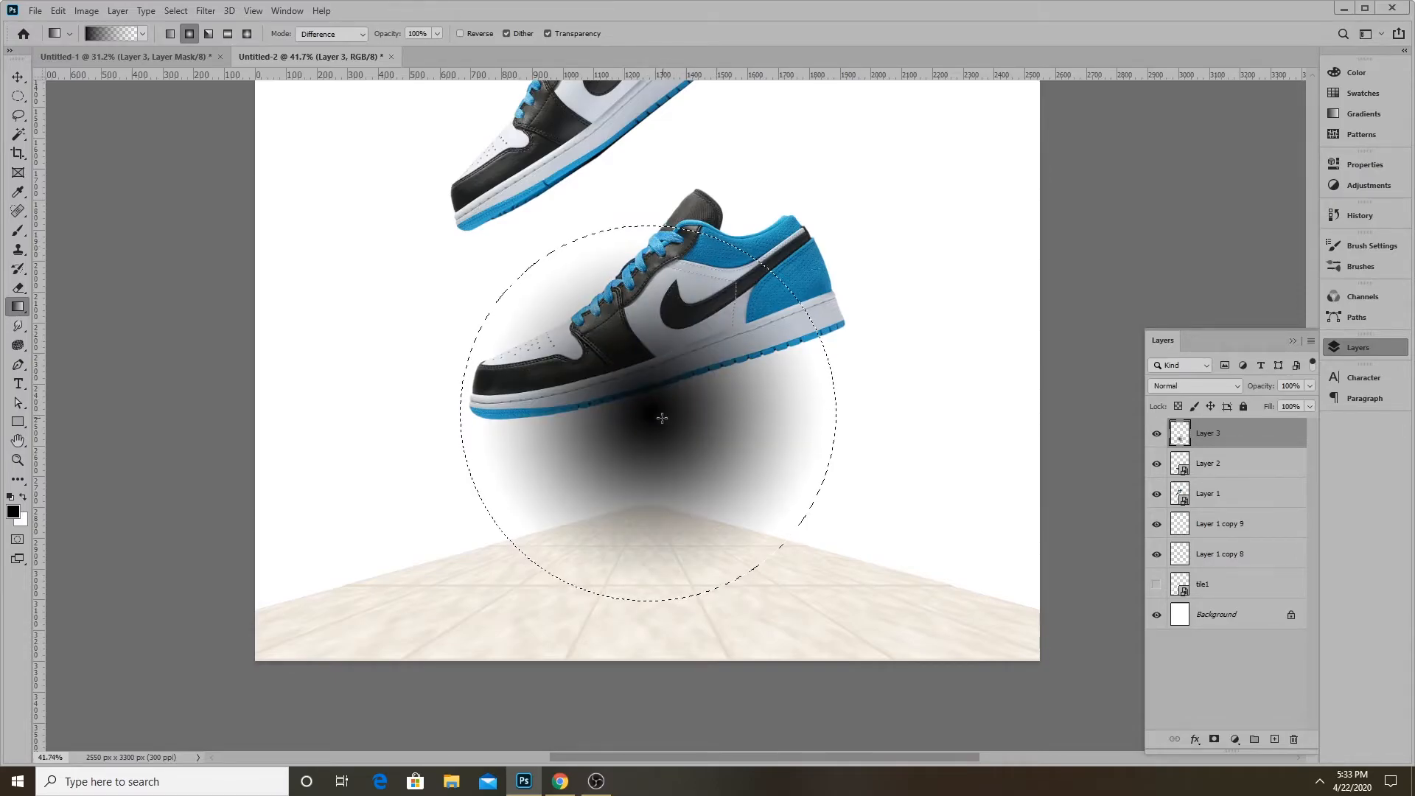
key("ctrl+z")
left_click_drag(655, 422, 645, 283)
left_click_drag(656, 235, 656, 235)
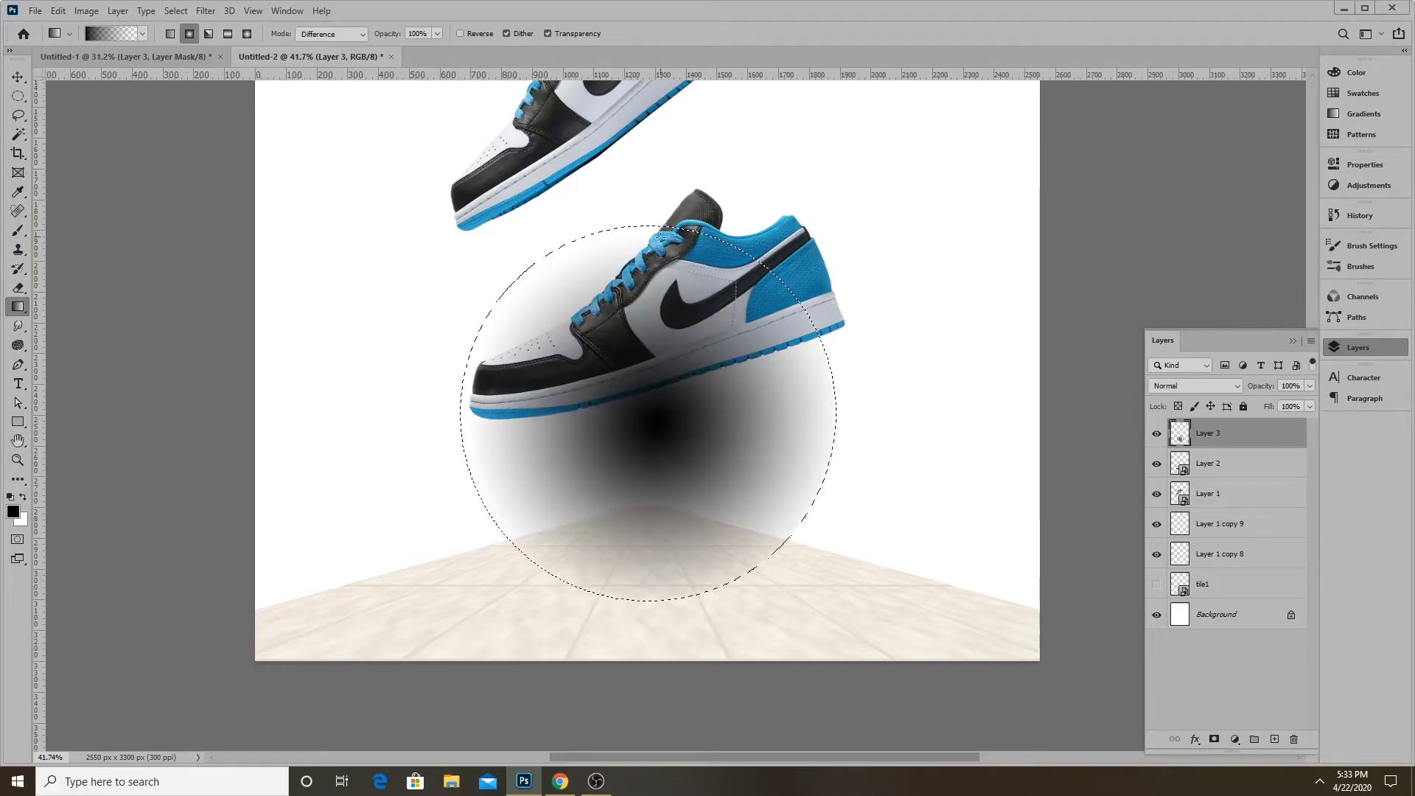
key("ctrl+z")
left_click_drag(650, 421, 667, 223)
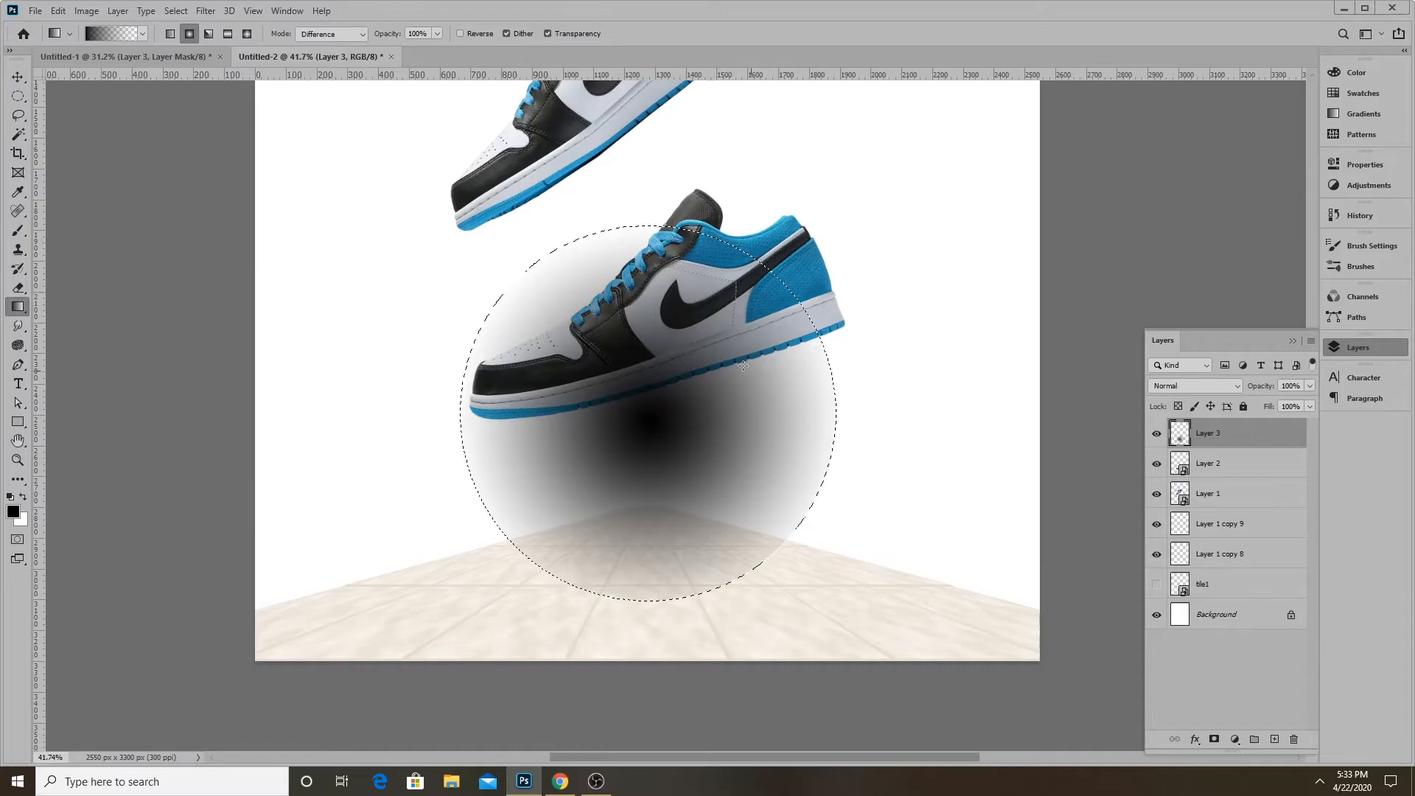
left_click(174, 12)
left_click(183, 40)
key("ctrl+z")
key("ctrl+z")
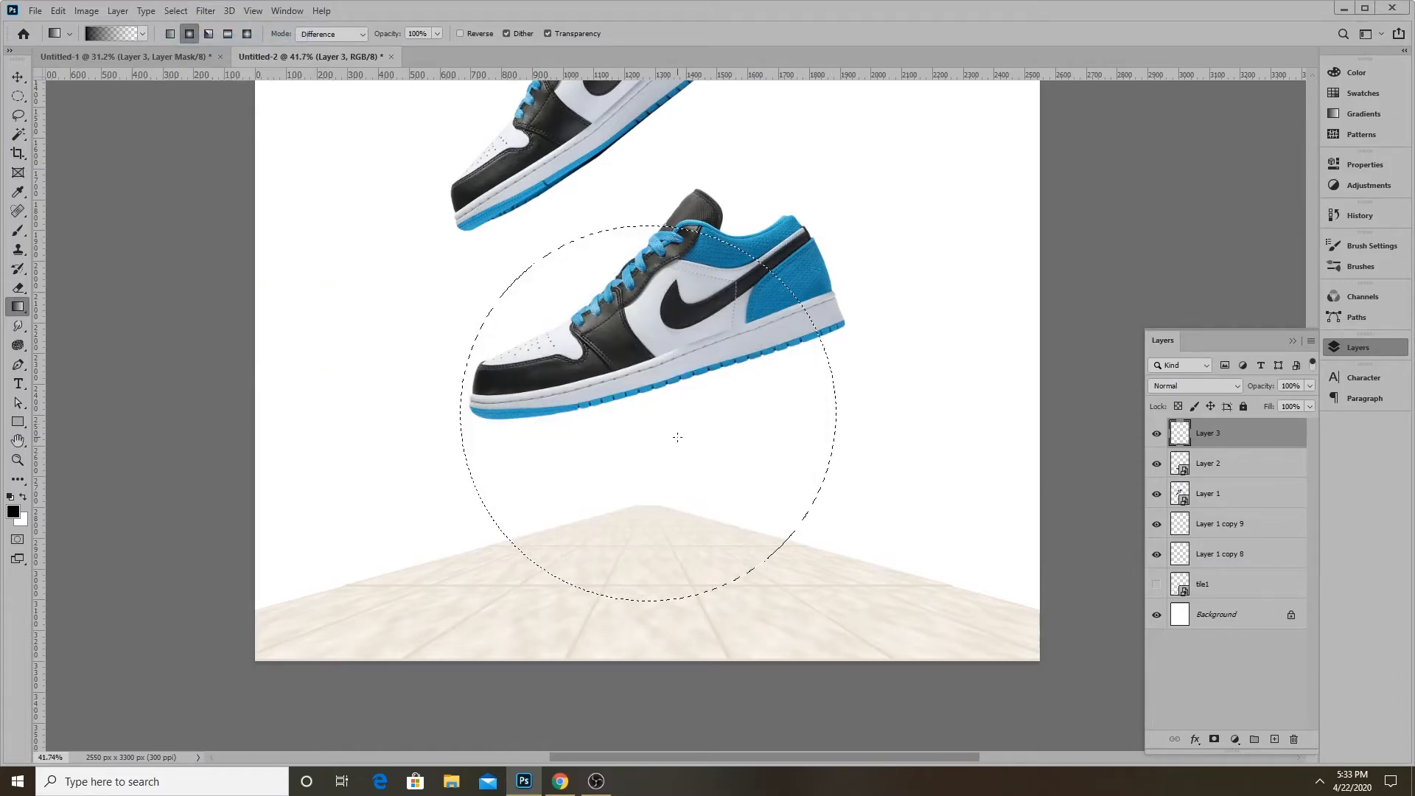
Fill the circular selection on Layer 3 with a single radial black-to-transparent gradient from its center and deselect
left_click_drag(655, 420, 678, 260)
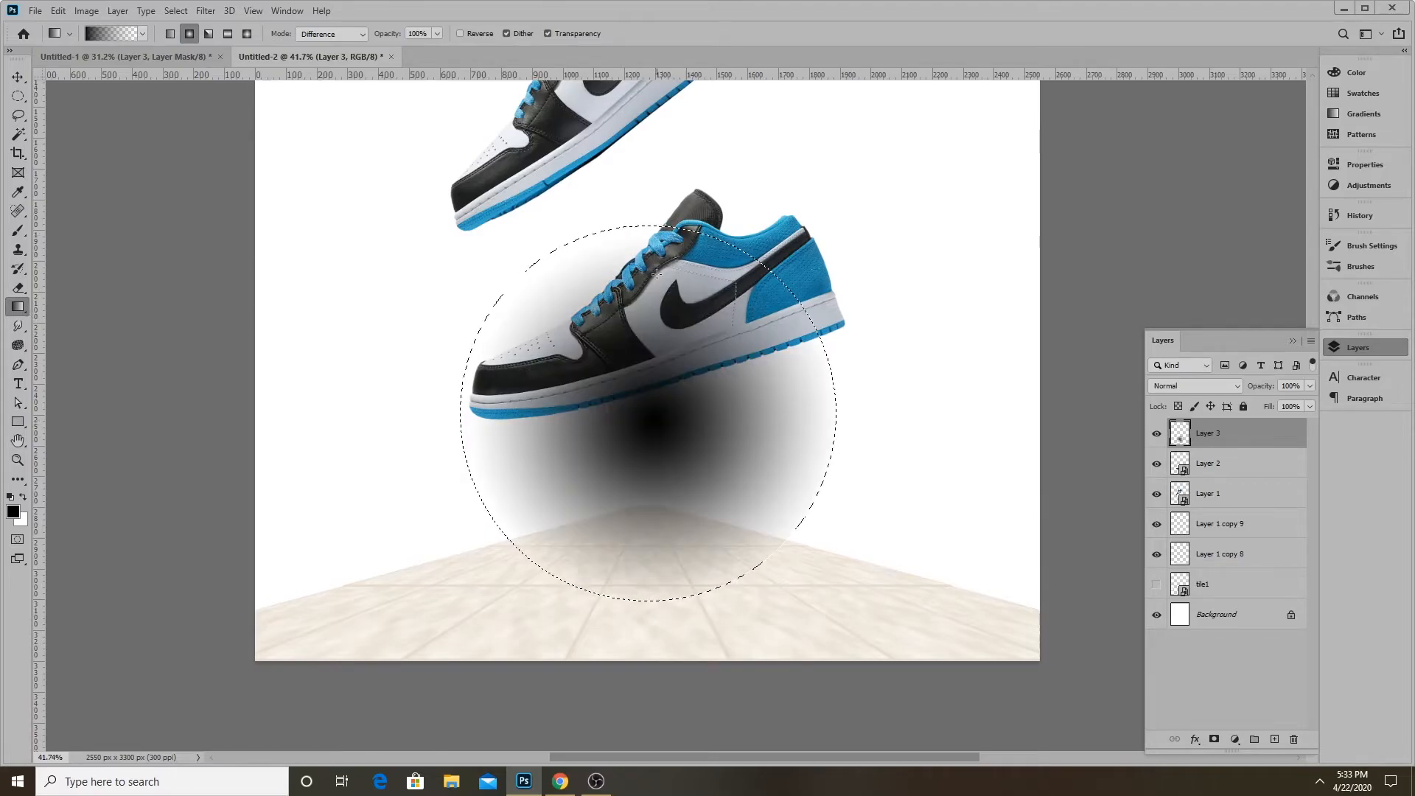
left_click_drag(654, 414, 646, 231)
left_click(176, 11)
left_click(193, 41)
key("ctrl+z")
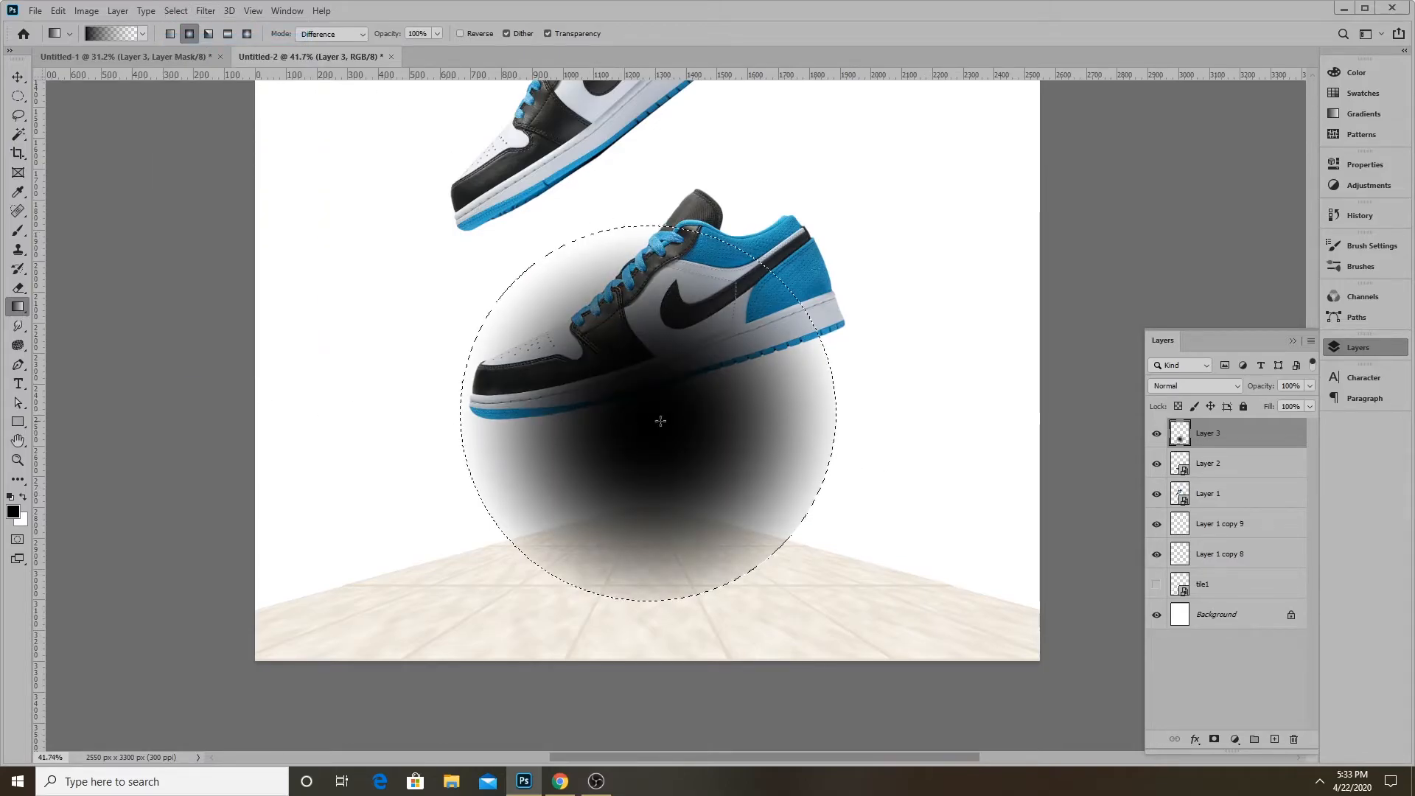
key("ctrl+z")
left_click(175, 11)
left_click(193, 40)
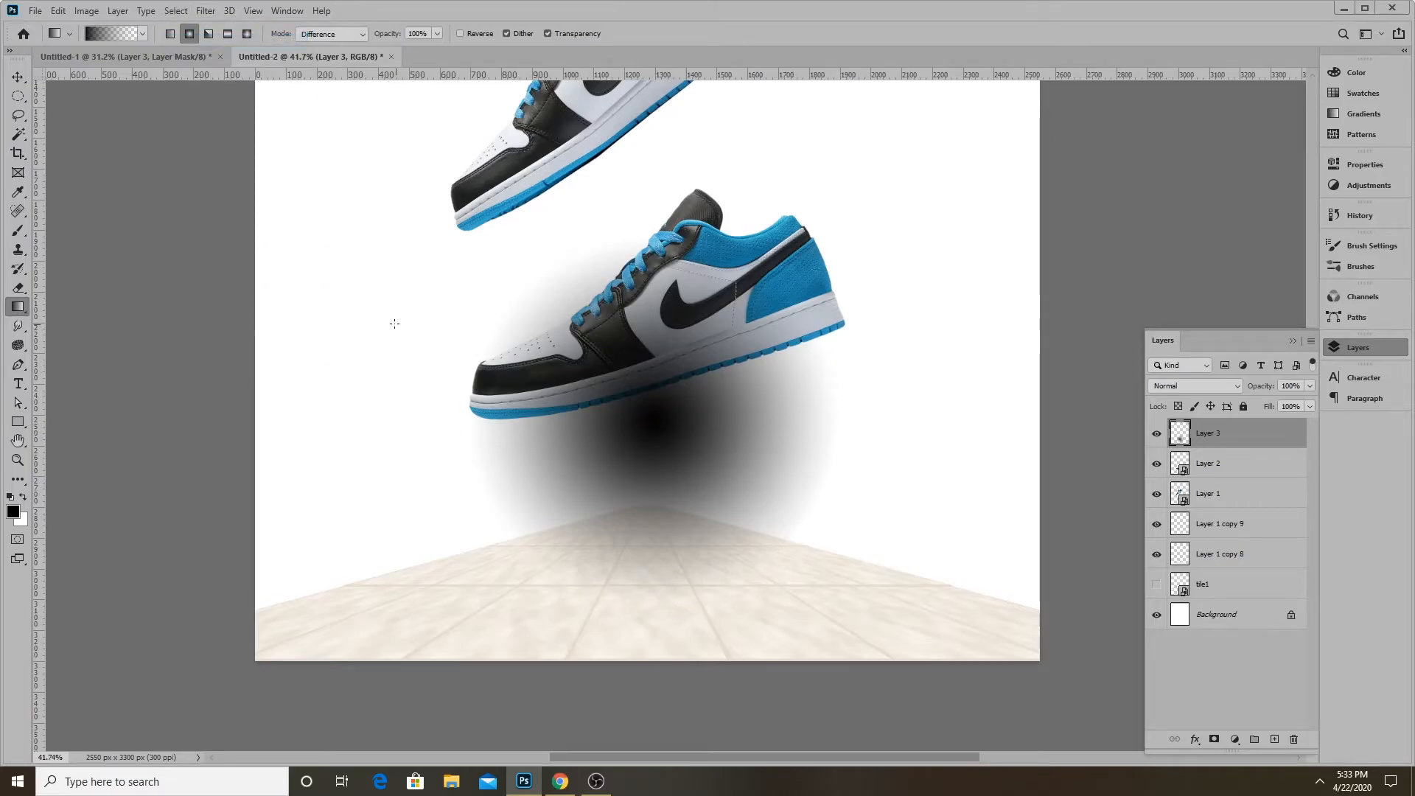
Flatten the Layer 3 gradient circle to about 6.8% height with Free Transform, forming a thin shadow on the tiled floor
left_click(58, 11)
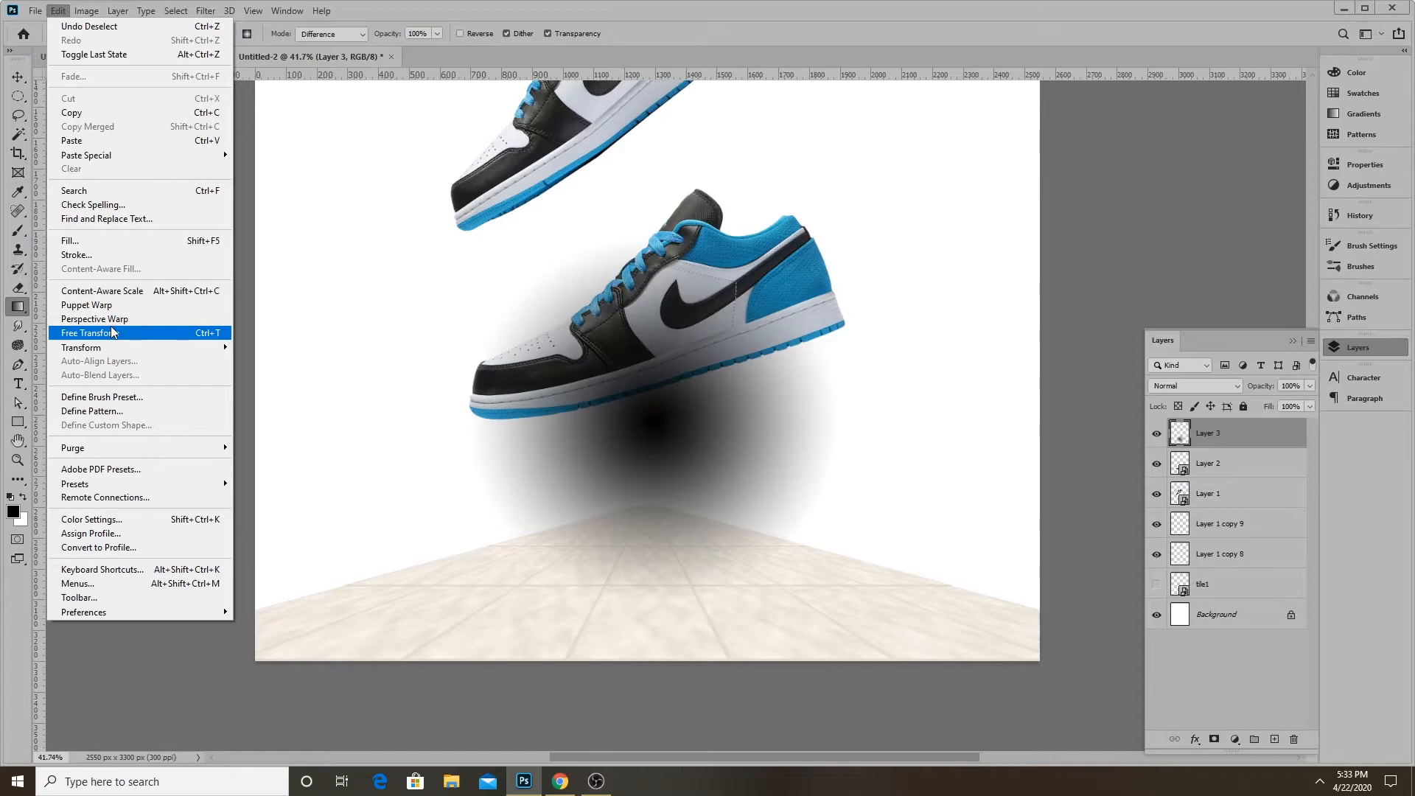
left_click(85, 333)
left_click_drag(650, 231, 653, 570)
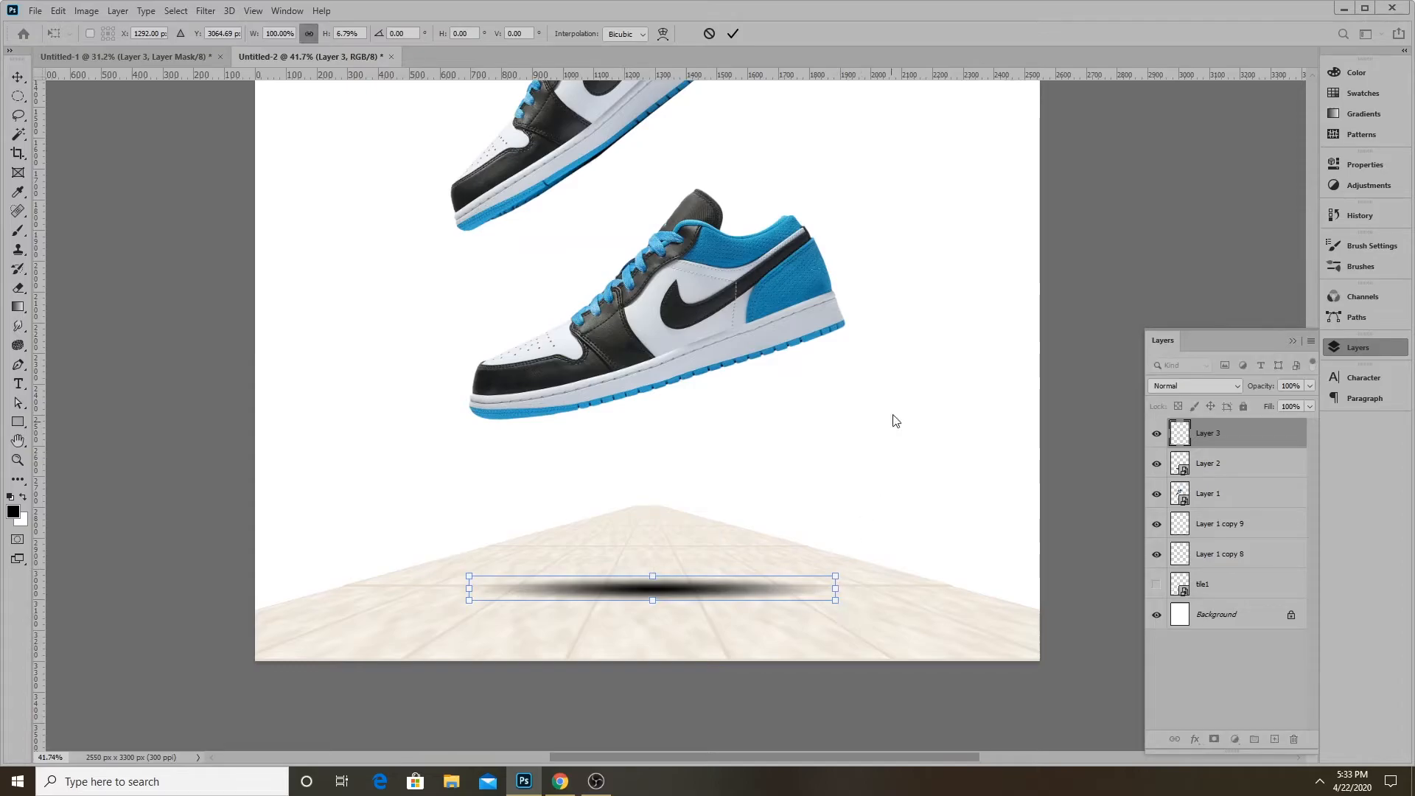
left_click(732, 33)
key("g")
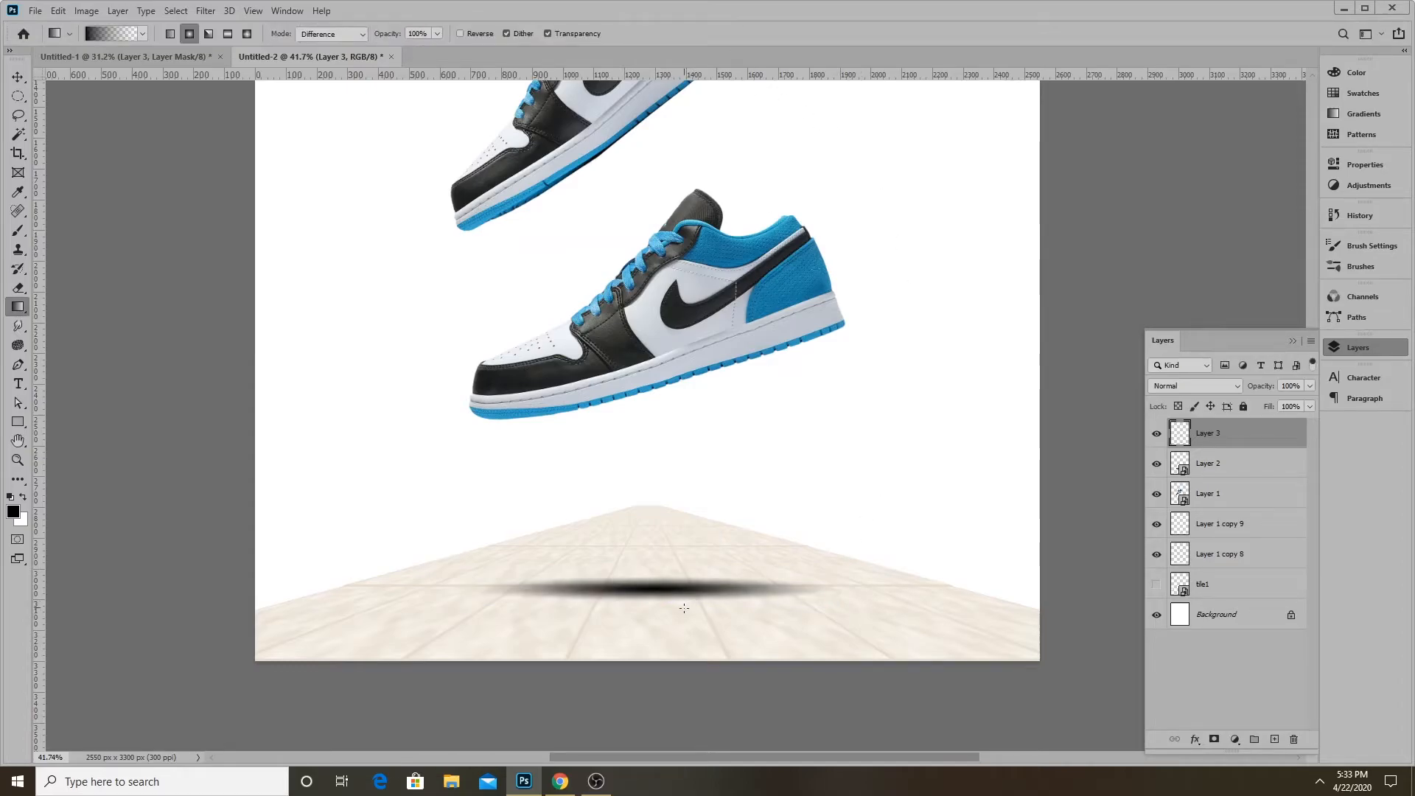
Duplicate the floor shadow and stagger the pair, with the copy higher and to the left and the original near the poster's bottom edge
left_click(18, 76)
left_click_drag(662, 591, 639, 537)
left_click_drag(680, 594, 681, 625)
key("ctrl+z")
left_click_drag(669, 553, 668, 595)
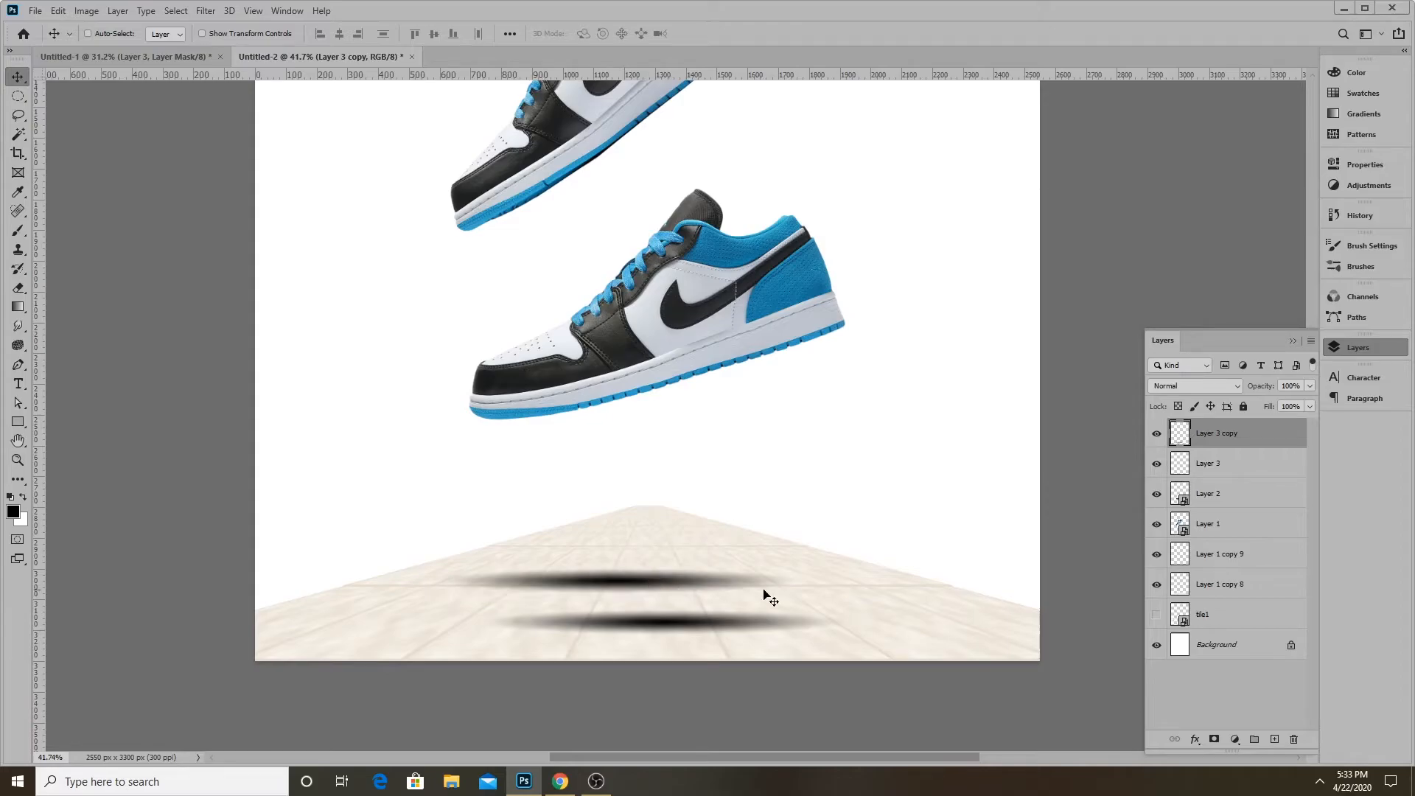
Narrow the upper shadow on Layer 3 copy slightly from its right end with Free Transform
left_click(59, 11)
left_click(81, 325)
left_click_drag(796, 563, 760, 571)
left_click(730, 35)
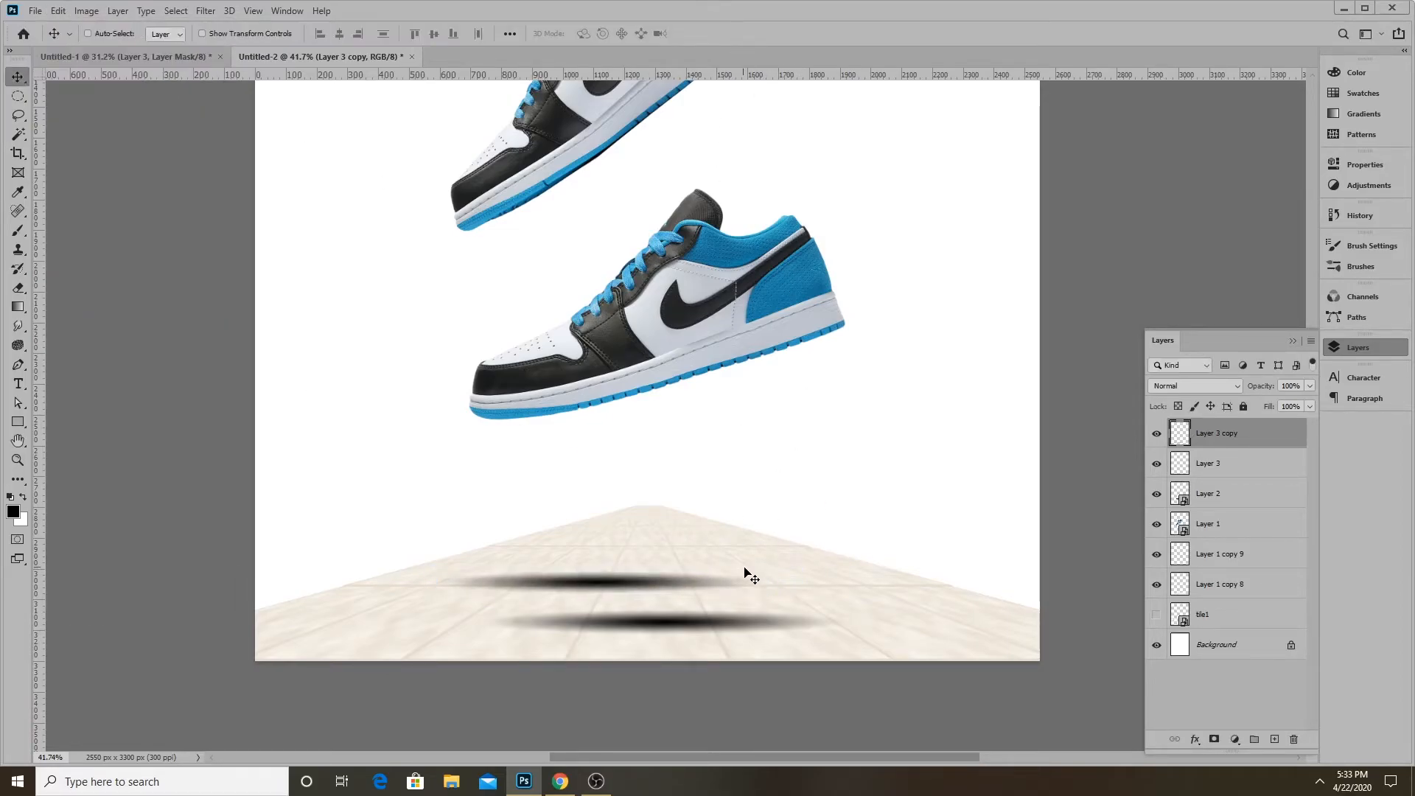
Lower the opacity of the Layer 3 shadow to 50% and of the Layer 3 copy shadow to 30%
left_click(1258, 463)
left_click(1311, 386)
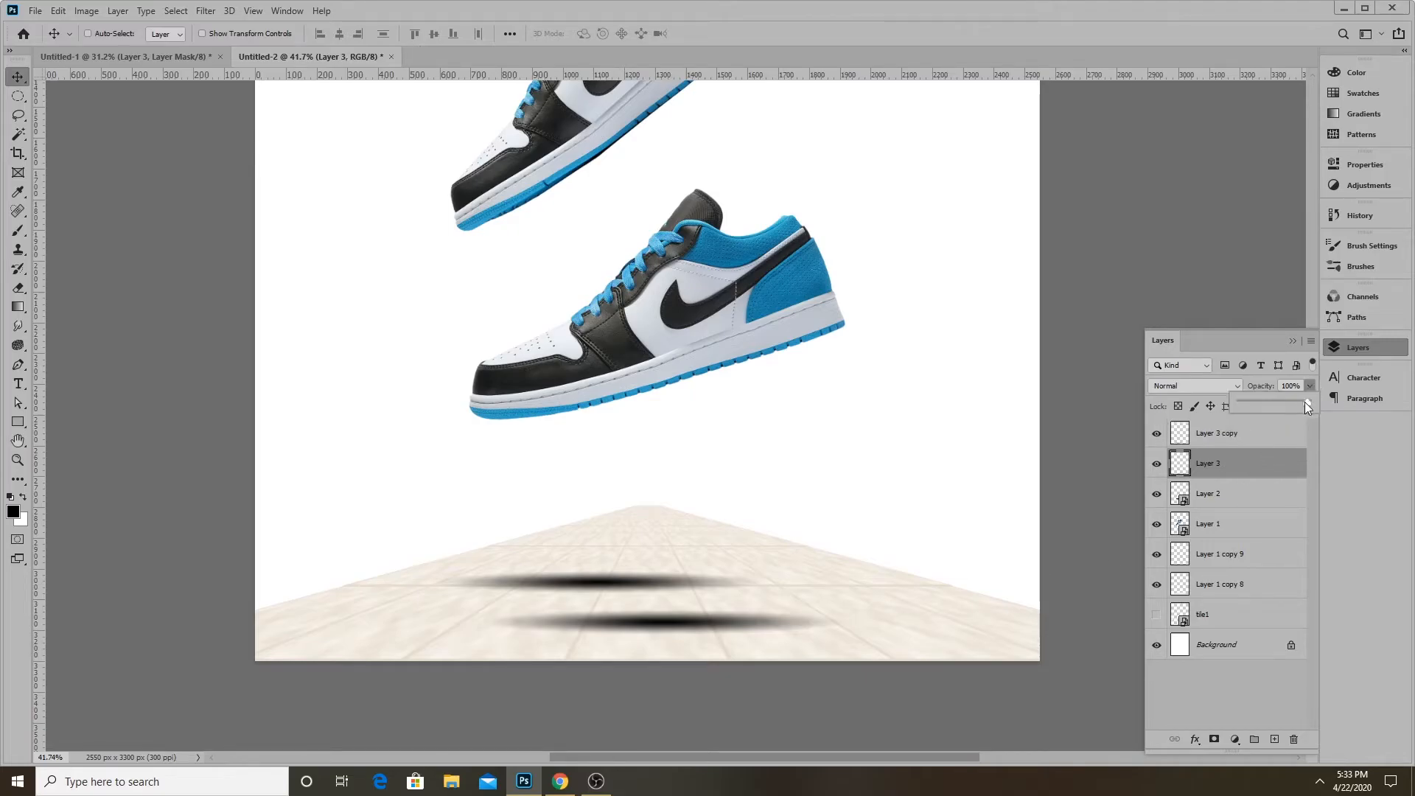
left_click_drag(1306, 401, 1272, 403)
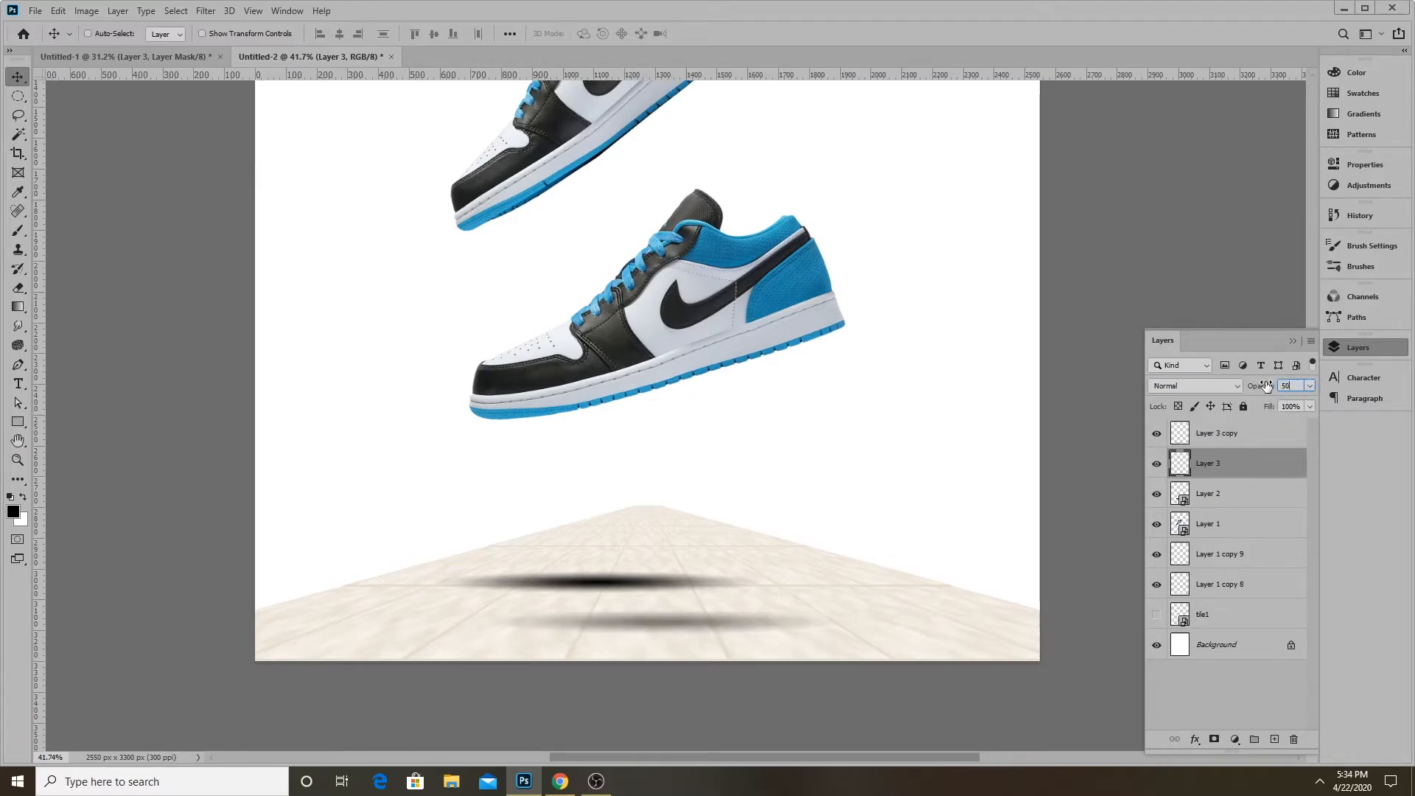
left_click(1238, 440)
type("30")
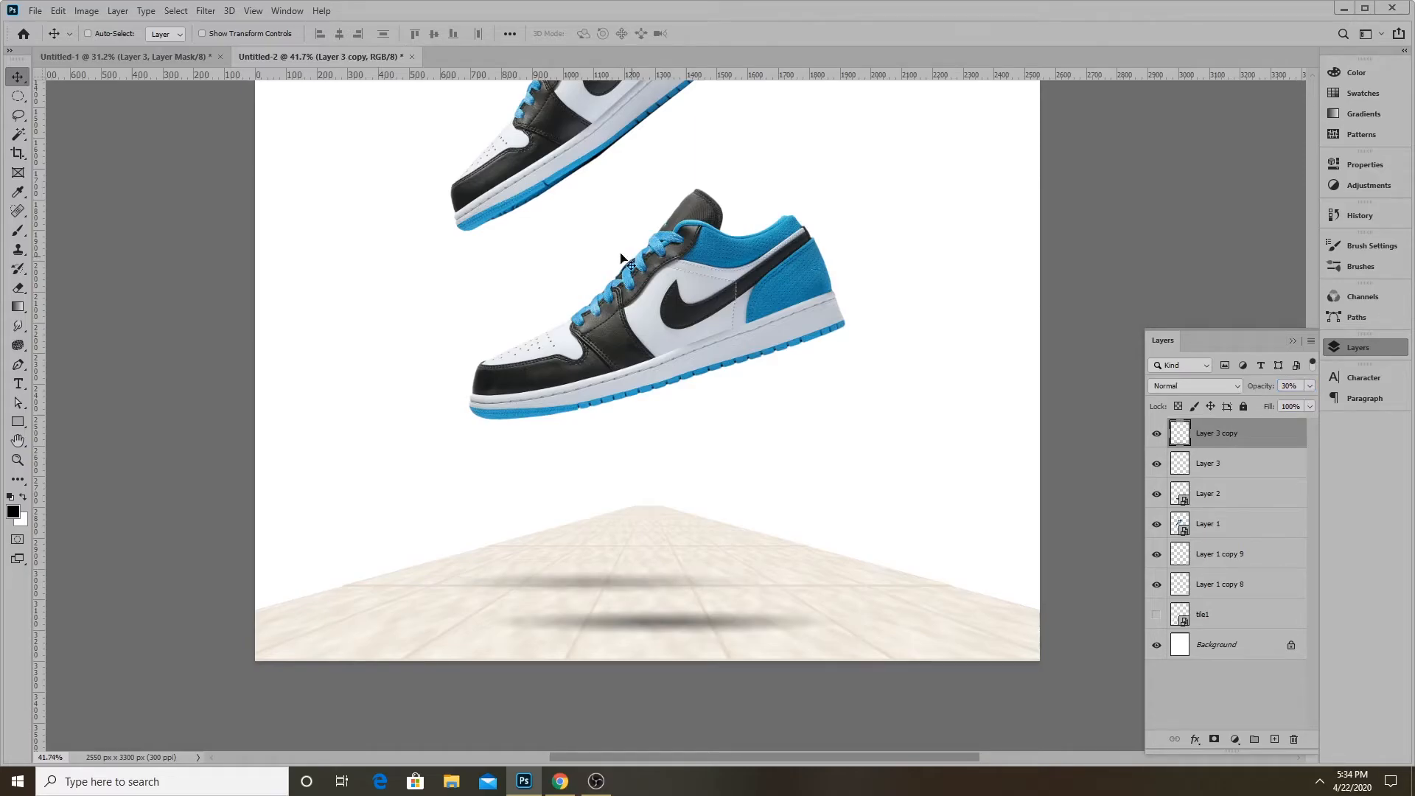
Compare the whole composition with the finished reference poster in Untitled-1, checking its background, sneakers and shadows
scroll(470, 482, "down", 2)
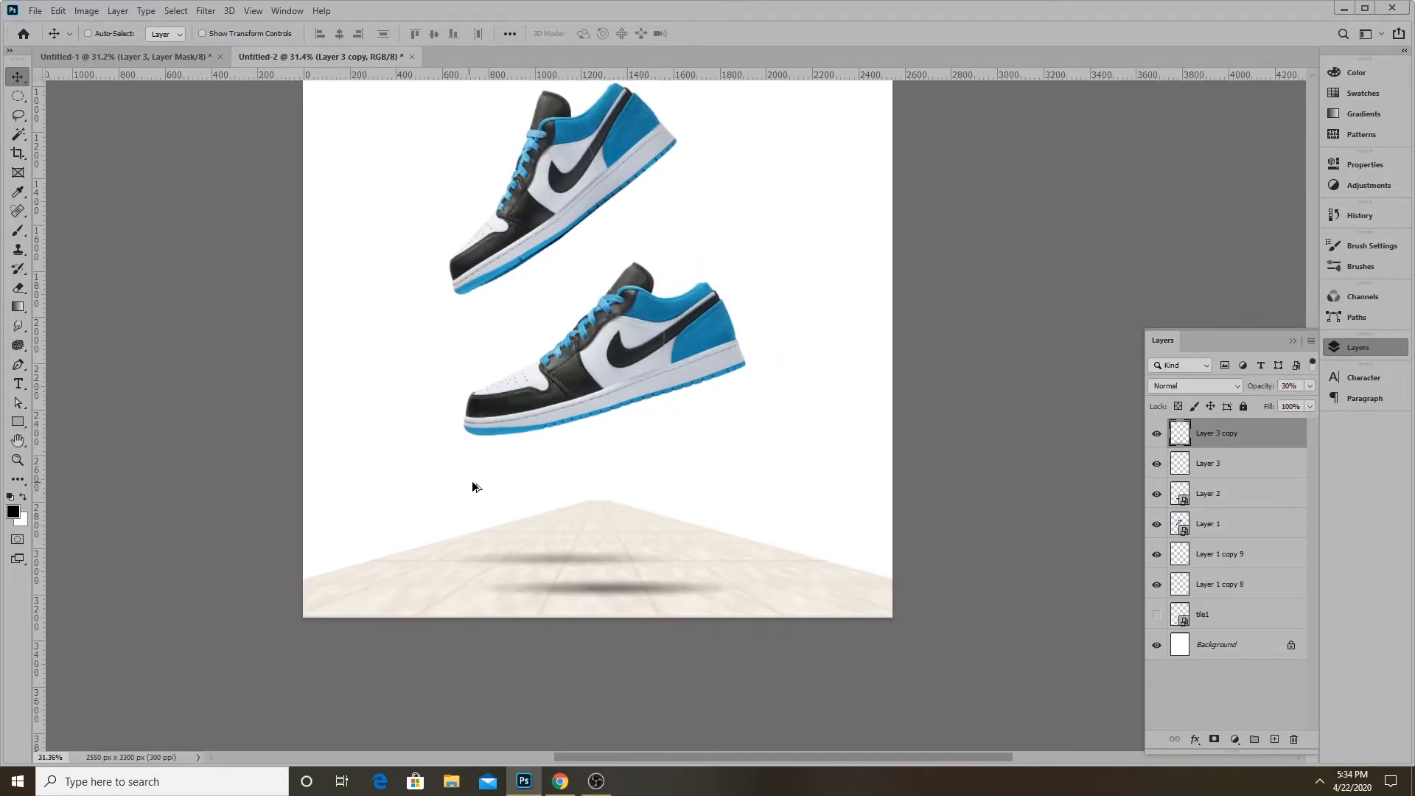
scroll(469, 482, "down", 5)
scroll(824, 614, "up", 4)
scroll(615, 454, "down", 2)
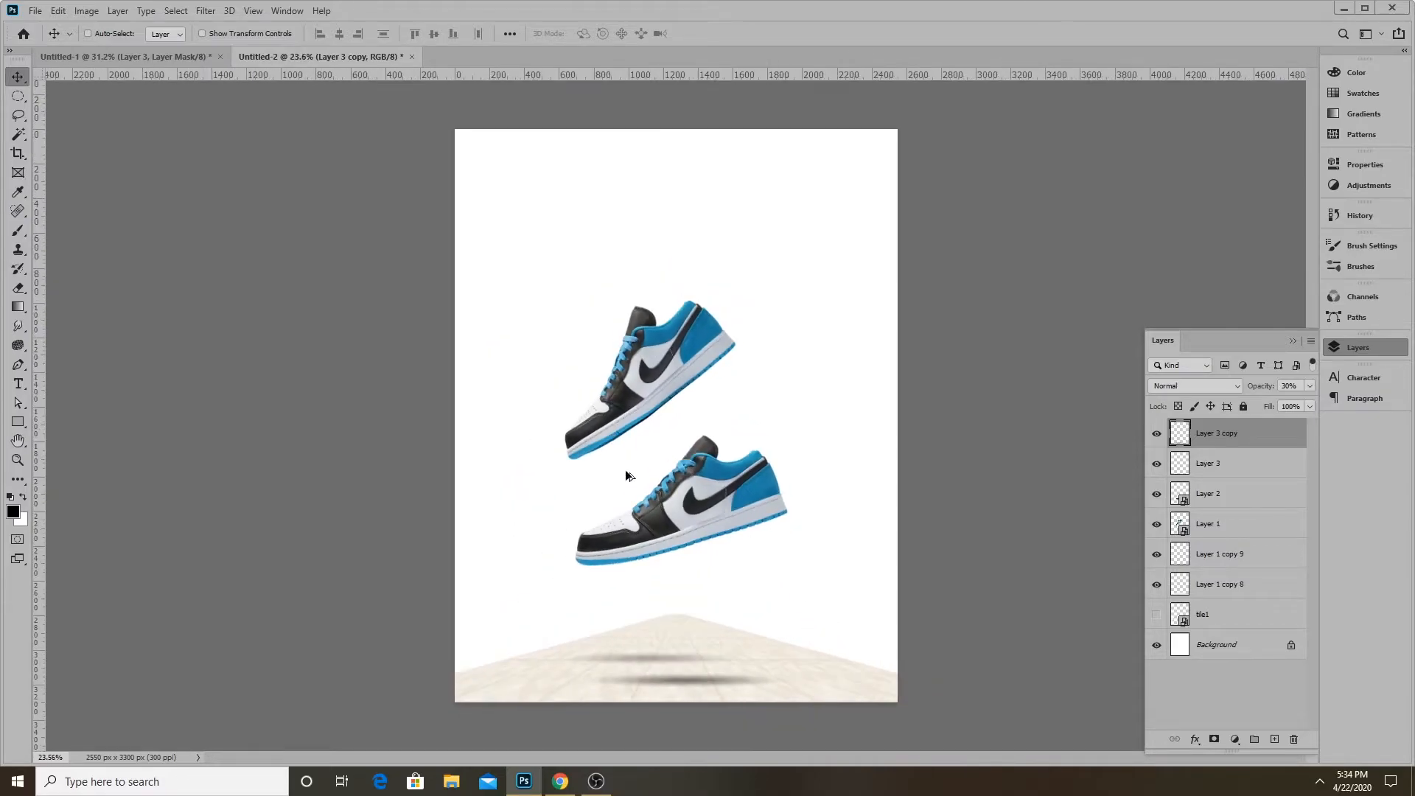
scroll(631, 489, "up", 1)
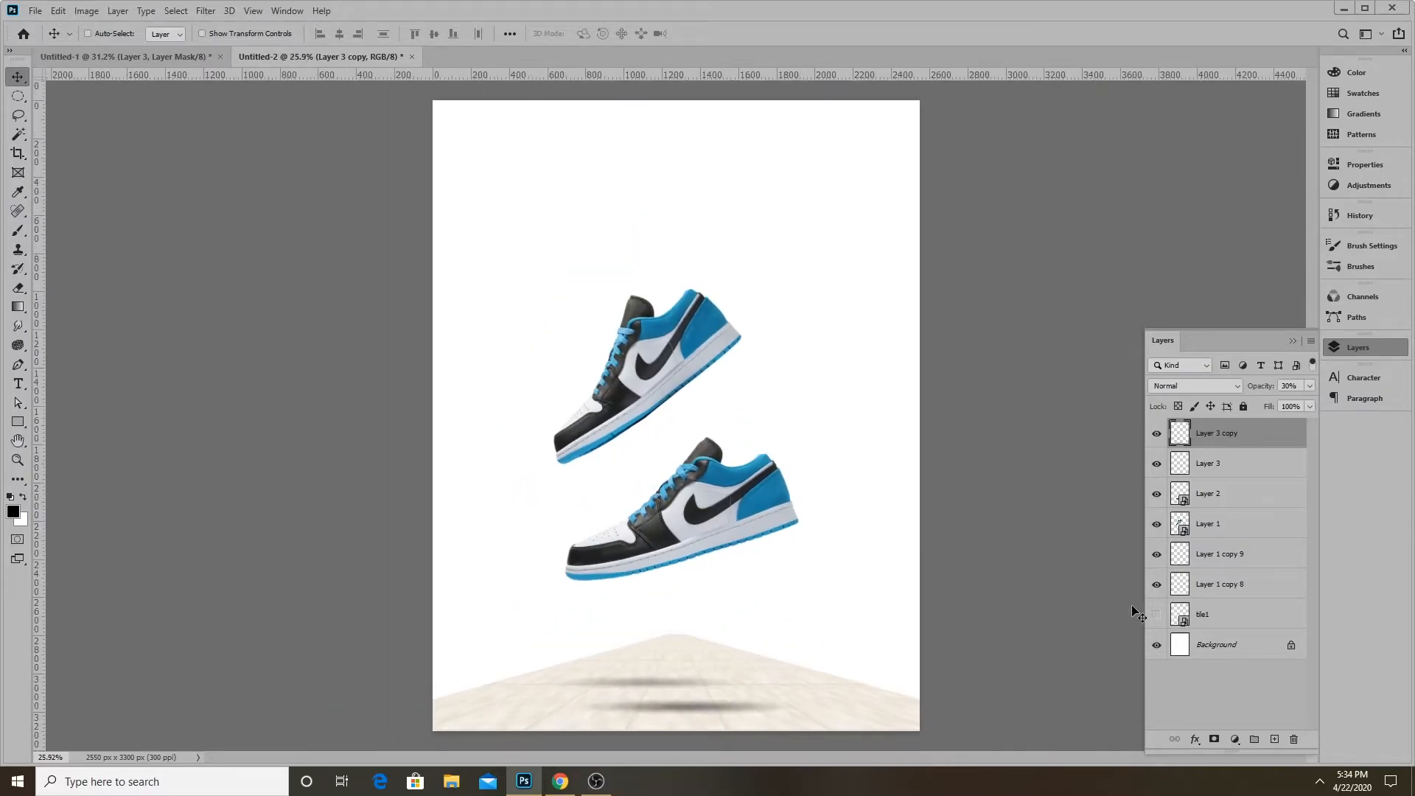
left_click(162, 60)
scroll(515, 388, "down", 2)
scroll(818, 466, "up", 1)
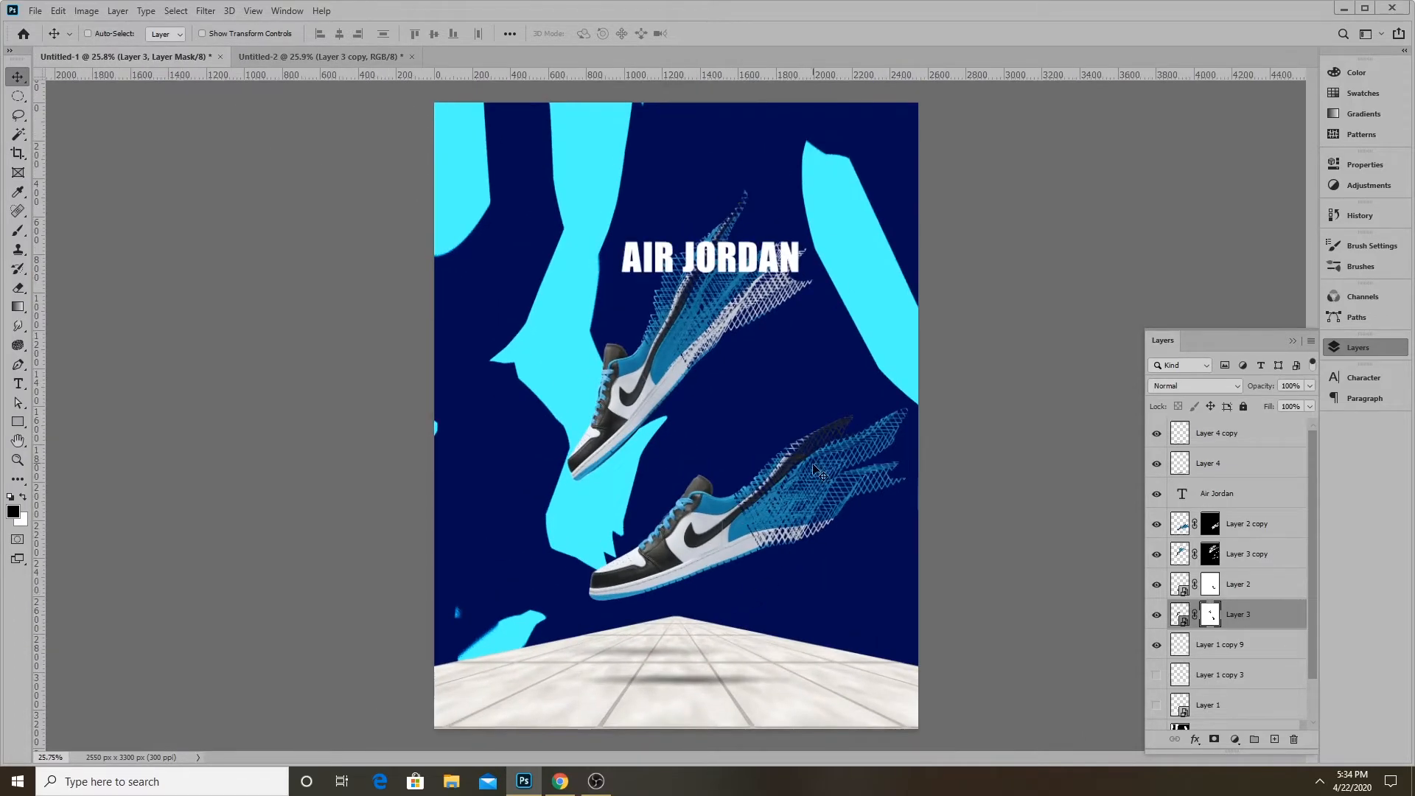
left_click(290, 56)
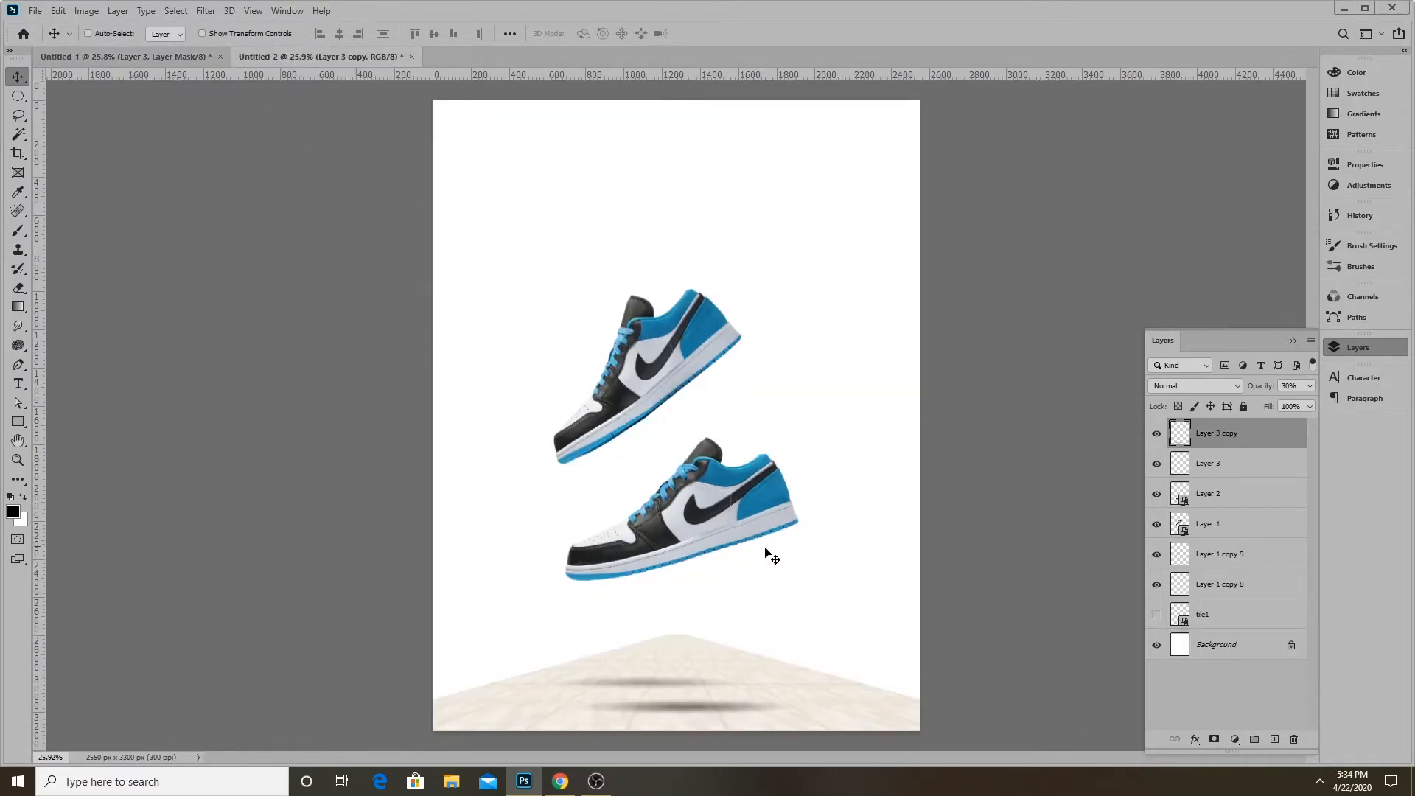
scroll(763, 552, "up", 1)
Select the Background layer and load the Gradient tool with the Foreground to Background preset
left_click(1212, 645)
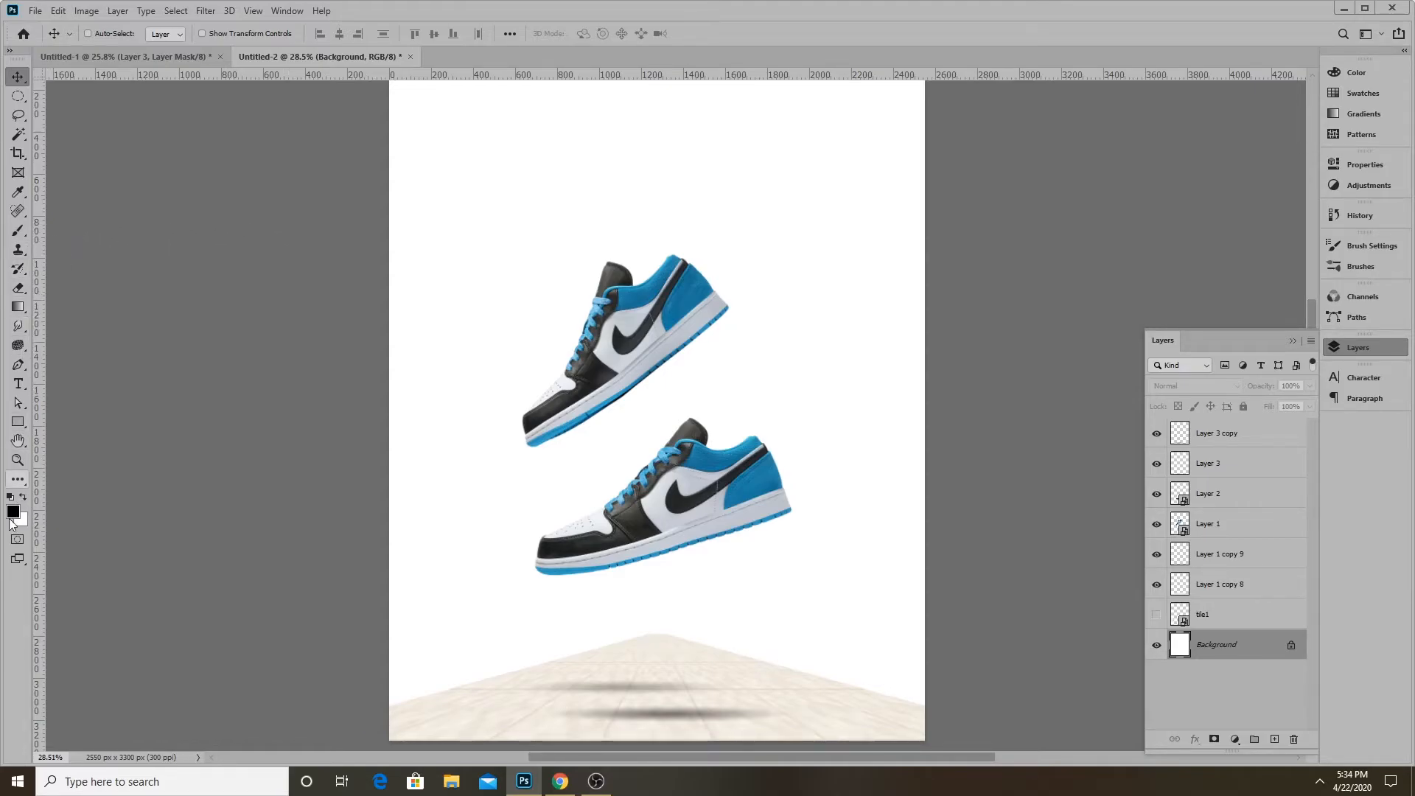
left_click(19, 288)
left_click(20, 326)
left_click(19, 307)
left_click(62, 308)
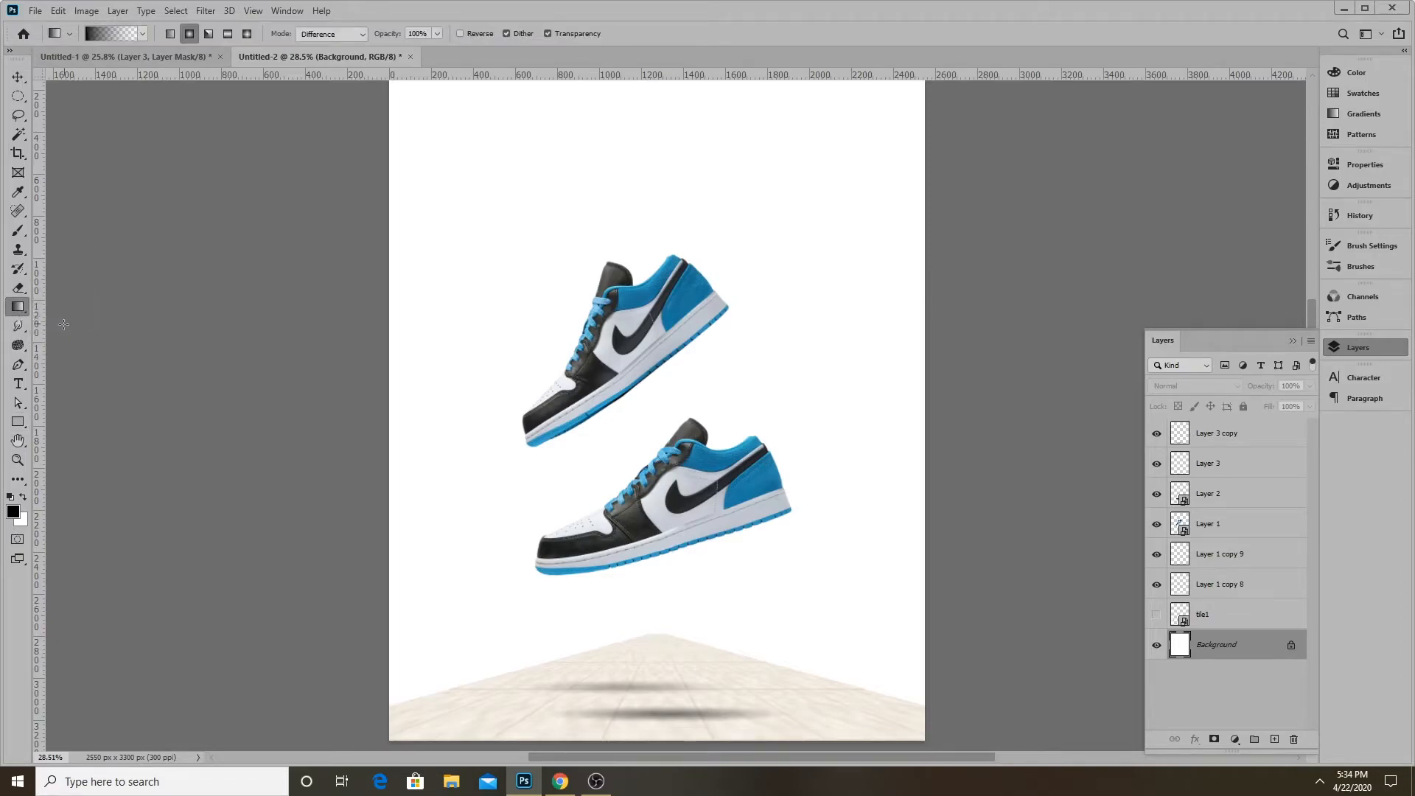
left_click(127, 34)
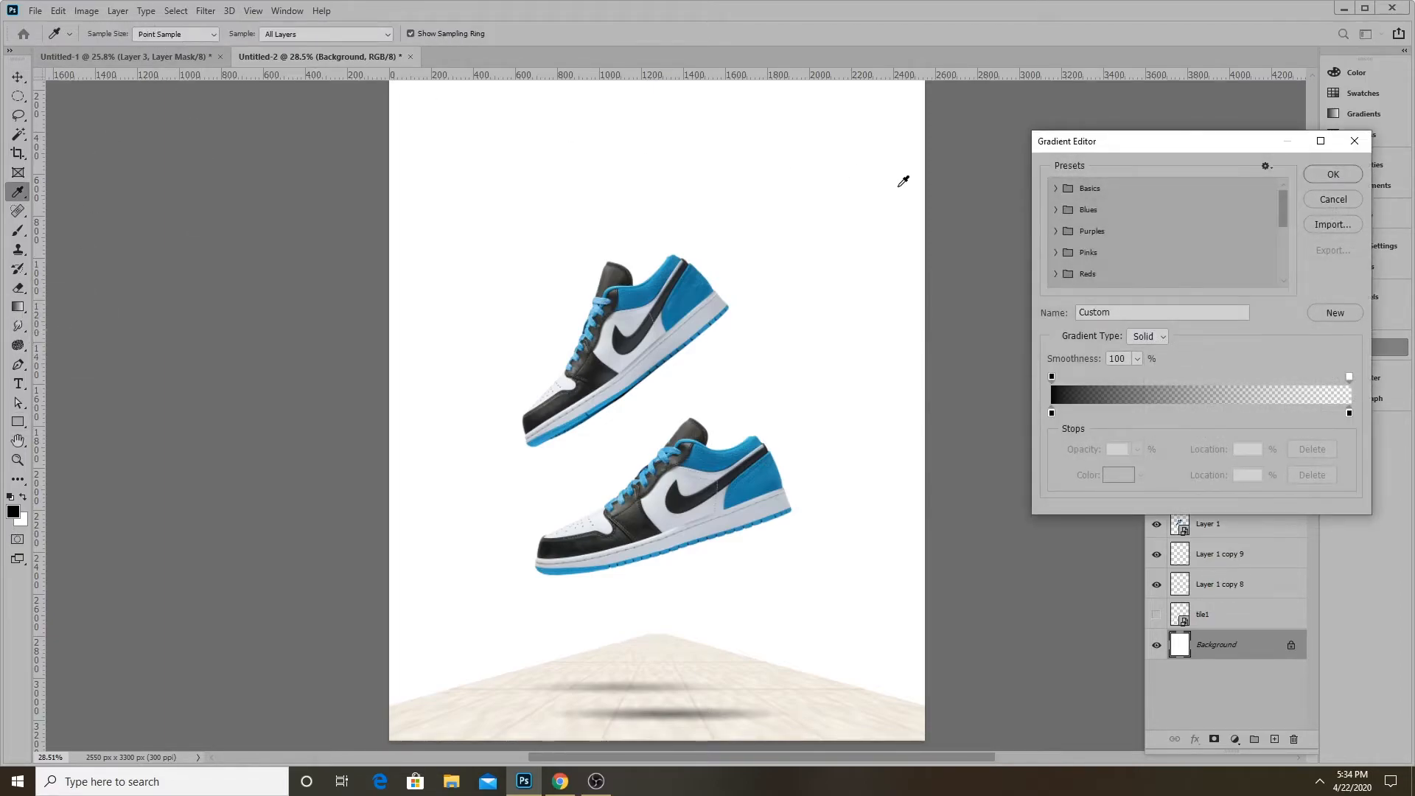
left_click(1070, 193)
left_click(1067, 213)
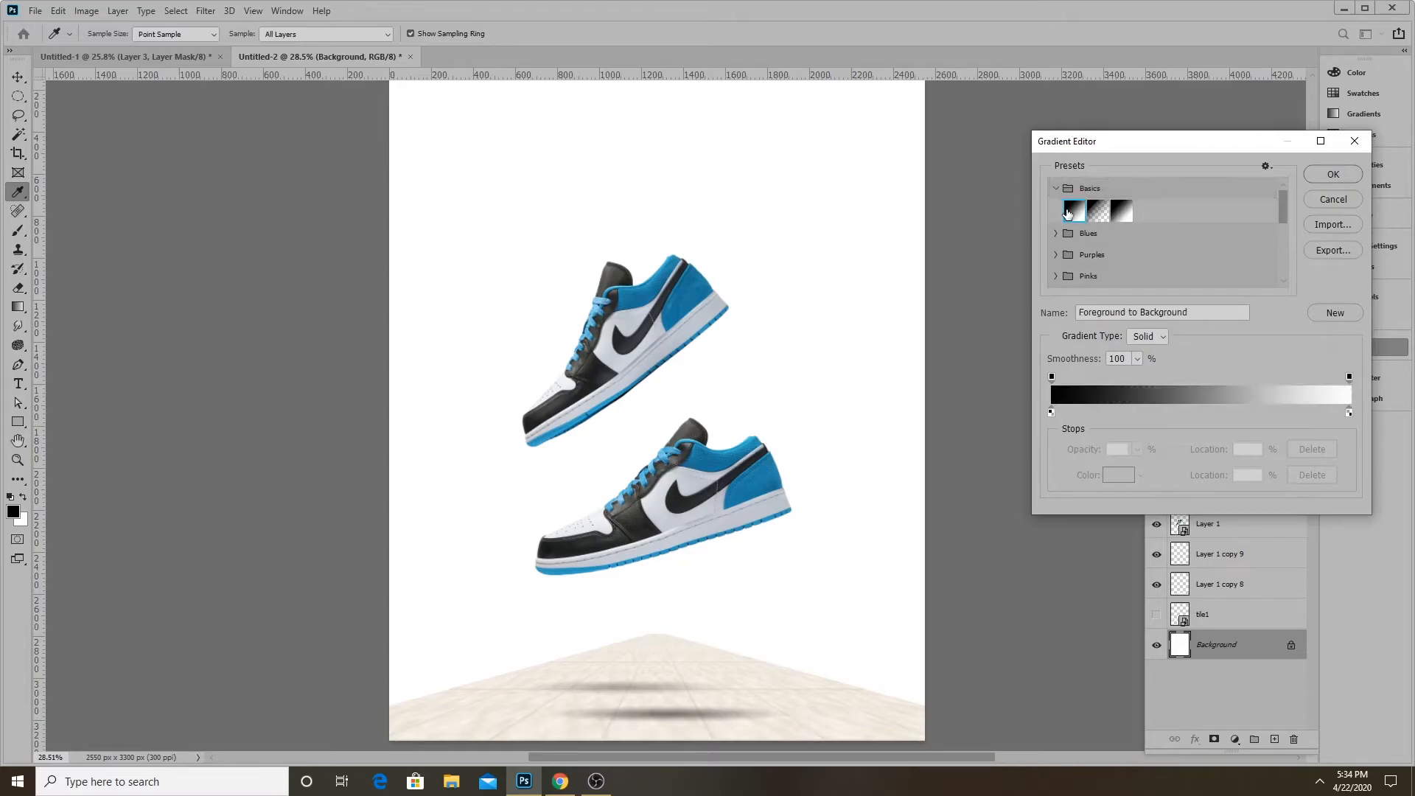
left_click(1327, 178)
Try radial black-to-white gradients in Difference mode behind the sneakers on the Background layer and undo them
left_click(331, 34)
left_click(317, 46)
left_click(330, 33)
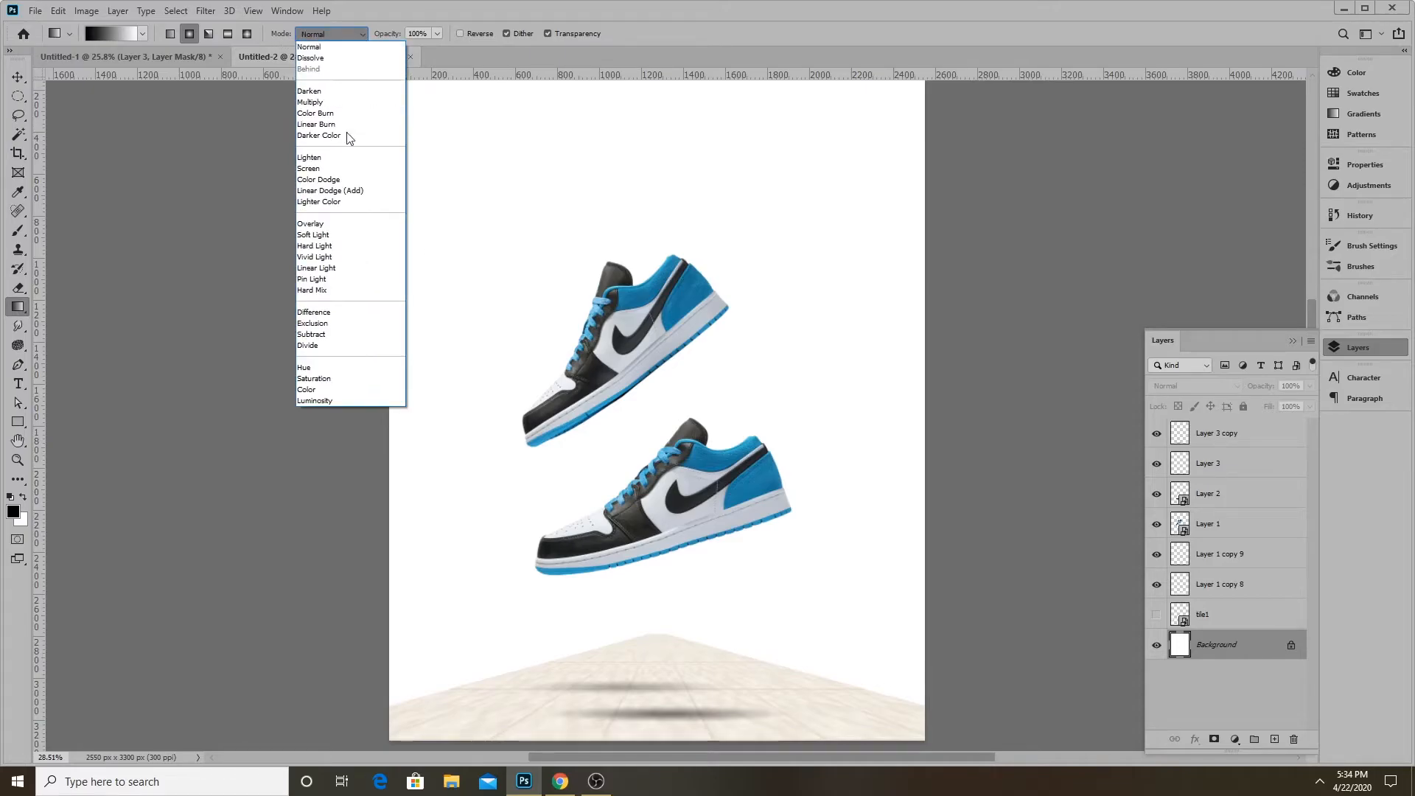
left_click(335, 312)
left_click_drag(755, 358, 848, 310)
left_click_drag(618, 239, 551, 175)
key("ctrl+z")
key("ctrl+z")
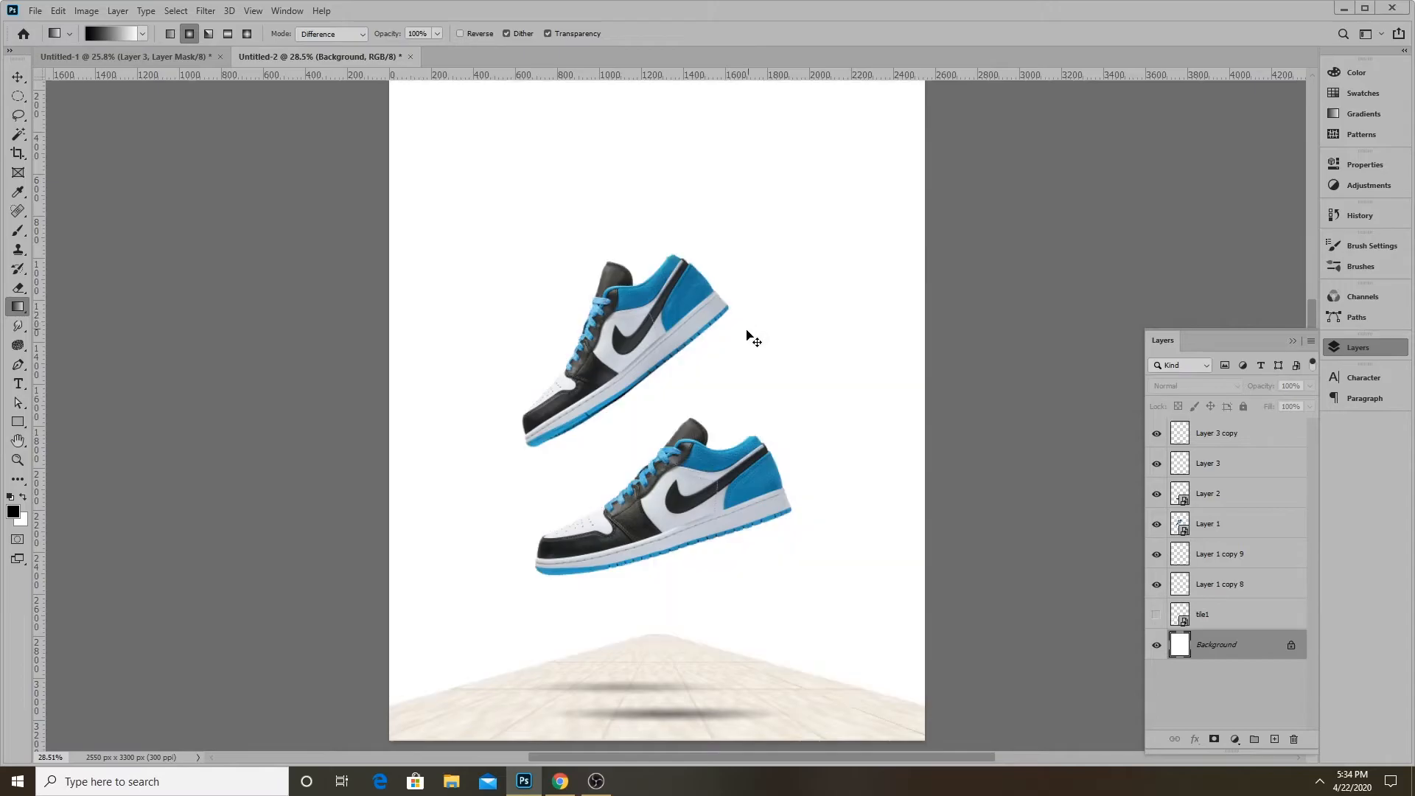
left_click_drag(679, 234, 620, 270)
key("ctrl+z")
key("ctrl+z")
Layer many overlapping linear black-to-white gradients in Difference mode across the Background in varied directions, forming an abstract grayscale folded pattern
left_click(325, 34)
left_click(324, 310)
left_click(169, 34)
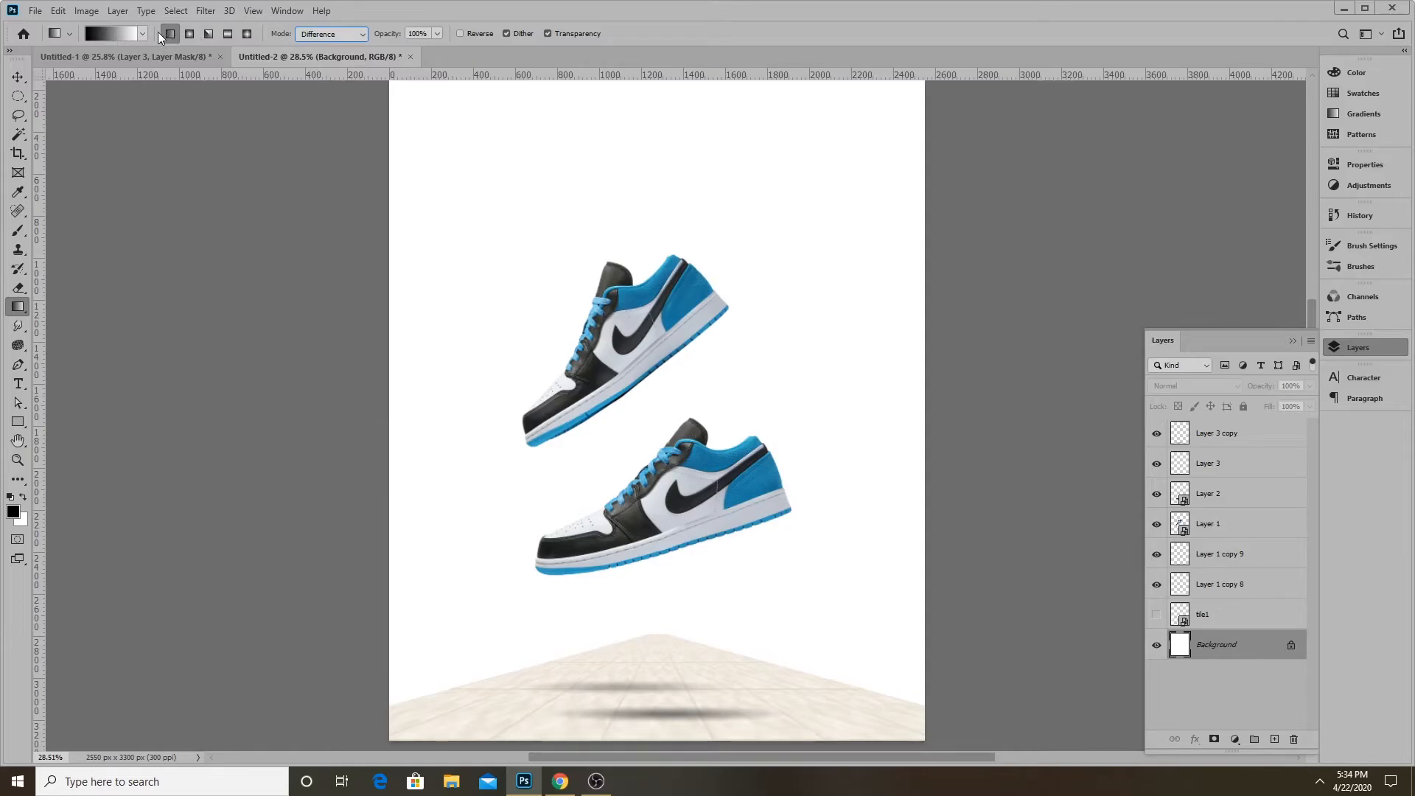
left_click_drag(700, 309, 765, 141)
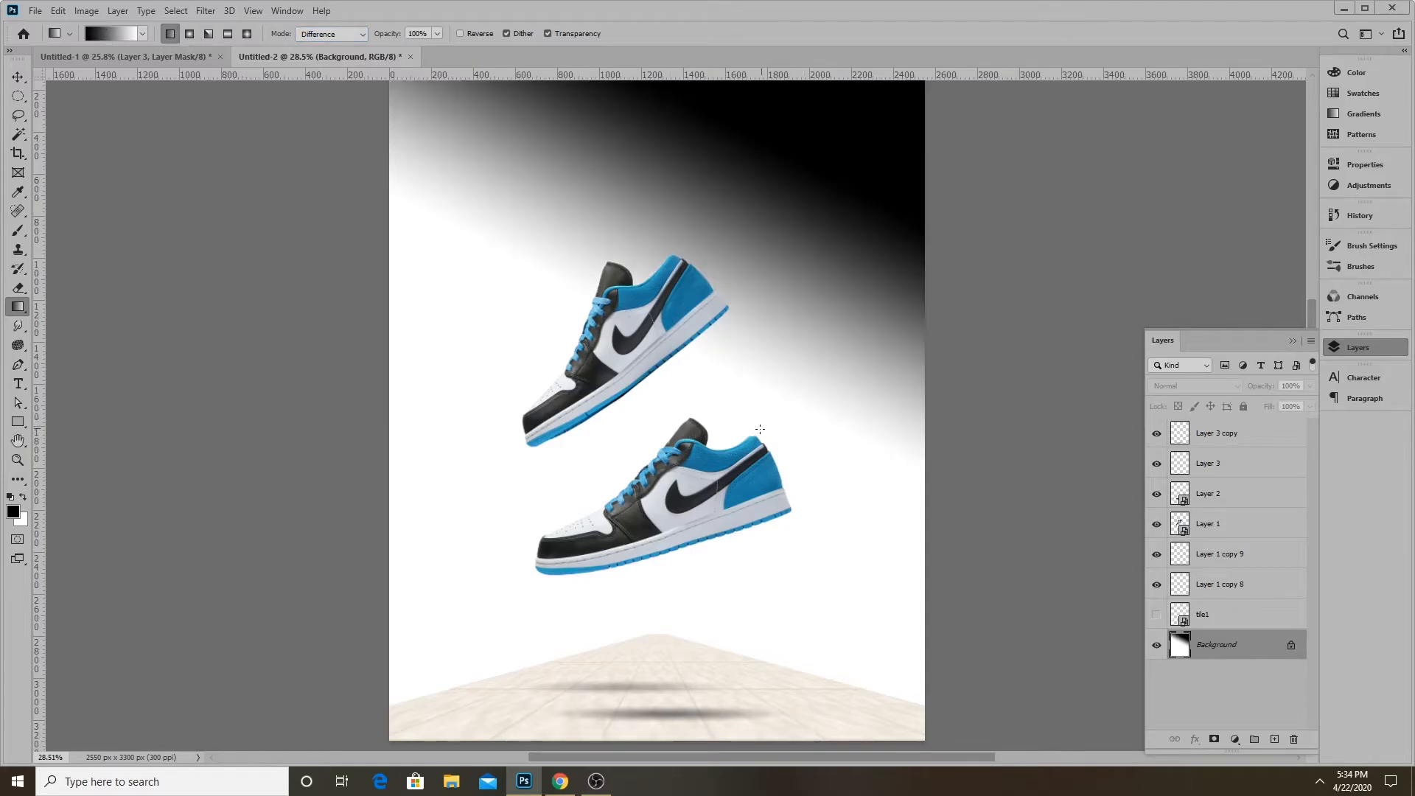
left_click_drag(779, 329, 688, 421)
left_click_drag(533, 477, 365, 378)
left_click_drag(687, 629, 918, 692)
left_click_drag(738, 593, 898, 425)
mouse_move(659, 436)
left_mouse_down()
mouse_move(805, 354)
mouse_move(889, 73)
left_mouse_up()
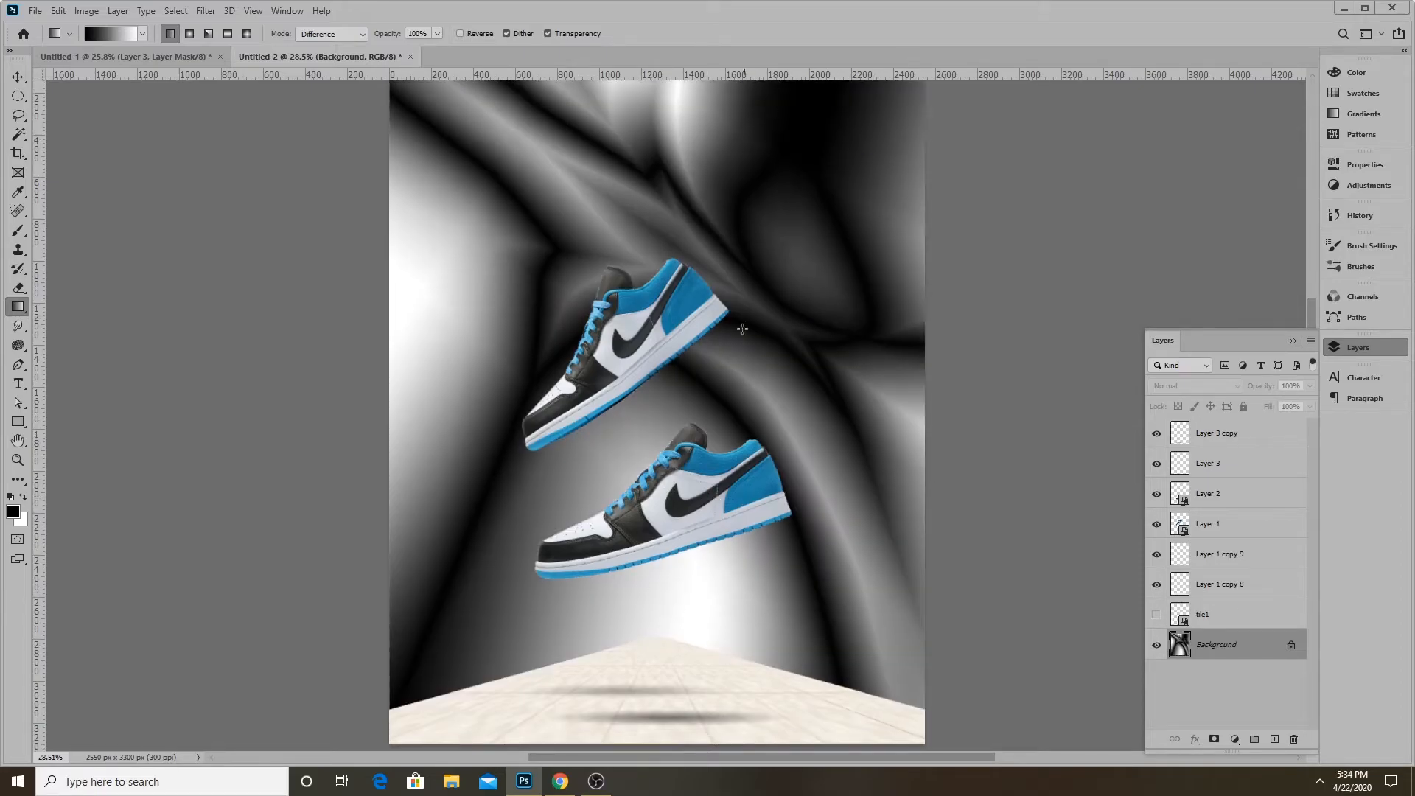
left_click_drag(676, 489, 475, 519)
left_click_drag(467, 415, 472, 398)
left_click_drag(701, 587, 863, 633)
left_click_drag(591, 484, 410, 472)
left_click_drag(495, 399, 437, 428)
left_click_drag(632, 493, 803, 508)
left_click_drag(751, 575, 764, 333)
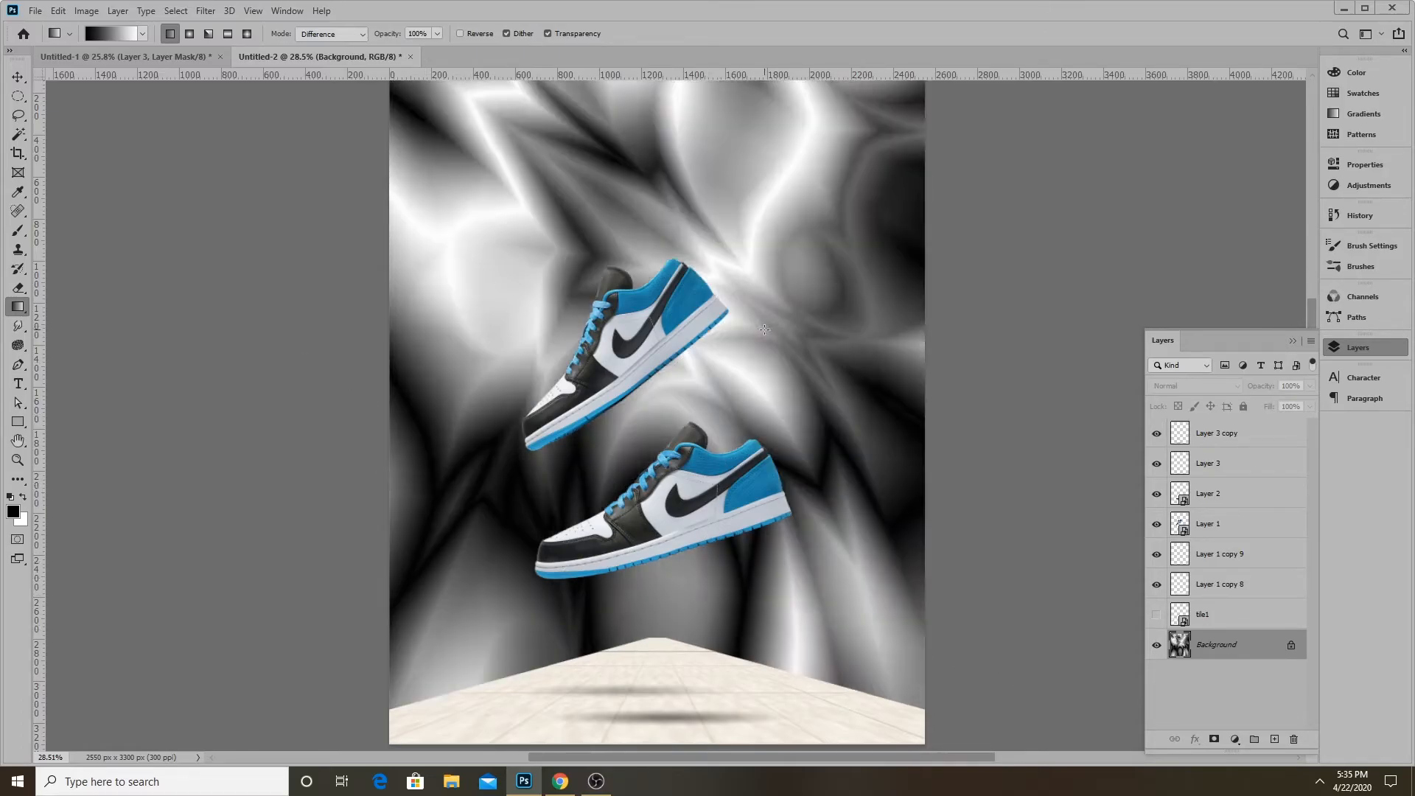
left_click_drag(735, 520, 772, 524)
left_click_drag(538, 667, 719, 693)
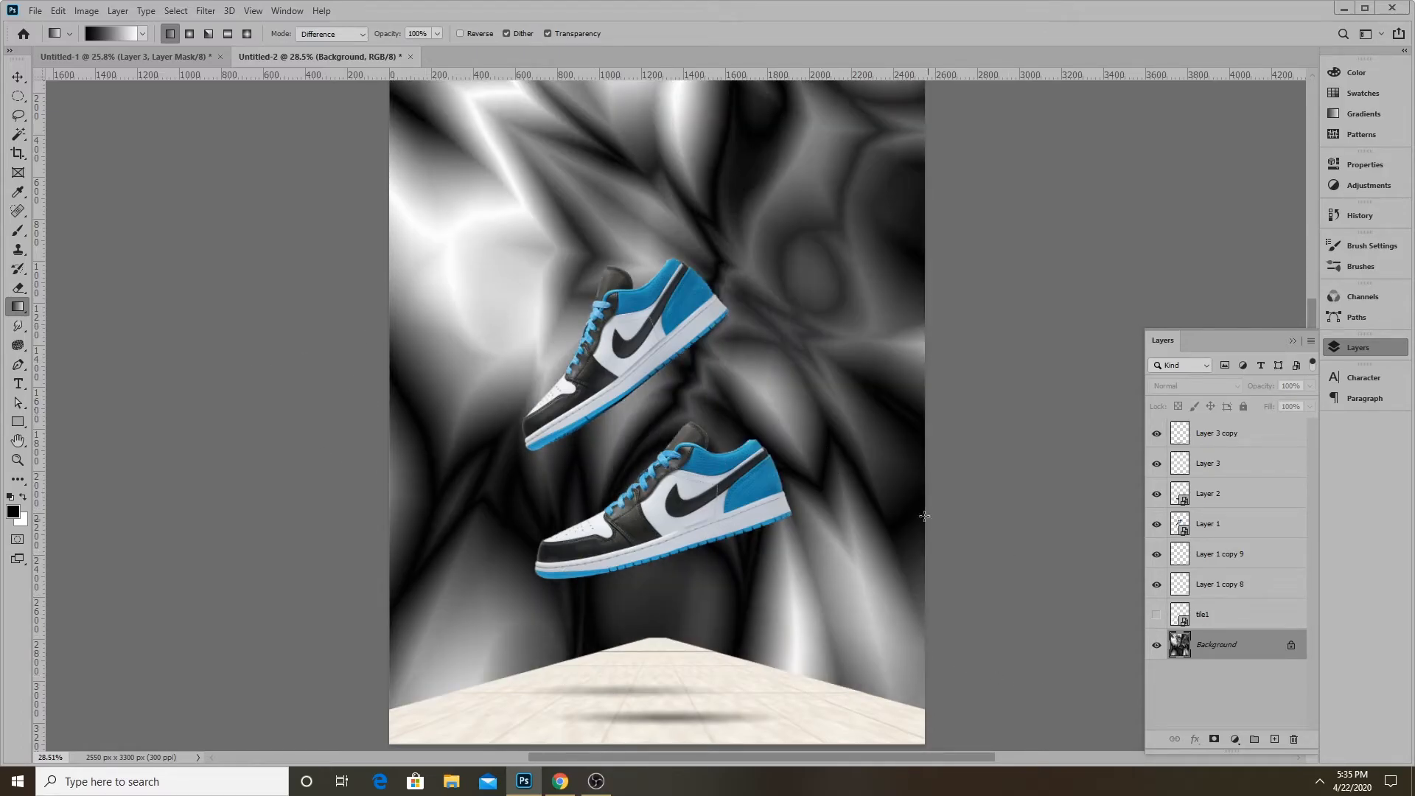
left_click_drag(821, 526, 941, 535)
left_click_drag(518, 296, 358, 222)
Unlock the gradient-filled Background, turning it into a regular layer
scroll(759, 564, "down", 5)
scroll(758, 563, "up", 5)
scroll(706, 558, "down", 2)
scroll(710, 551, "up", 1)
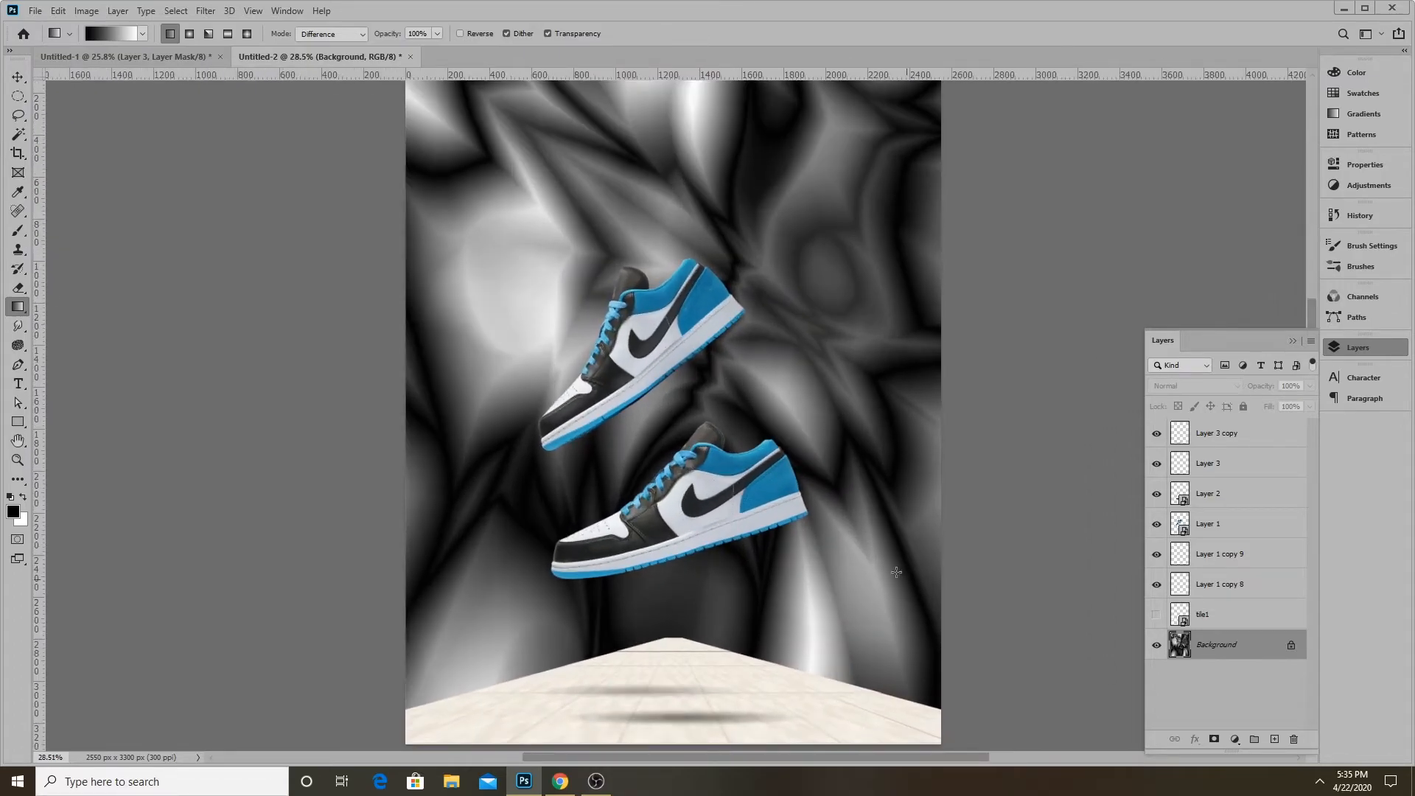
scroll(703, 452, "down", 3)
scroll(707, 459, "up", 6)
scroll(722, 475, "down", 5)
scroll(724, 477, "up", 2)
left_click(1290, 646)
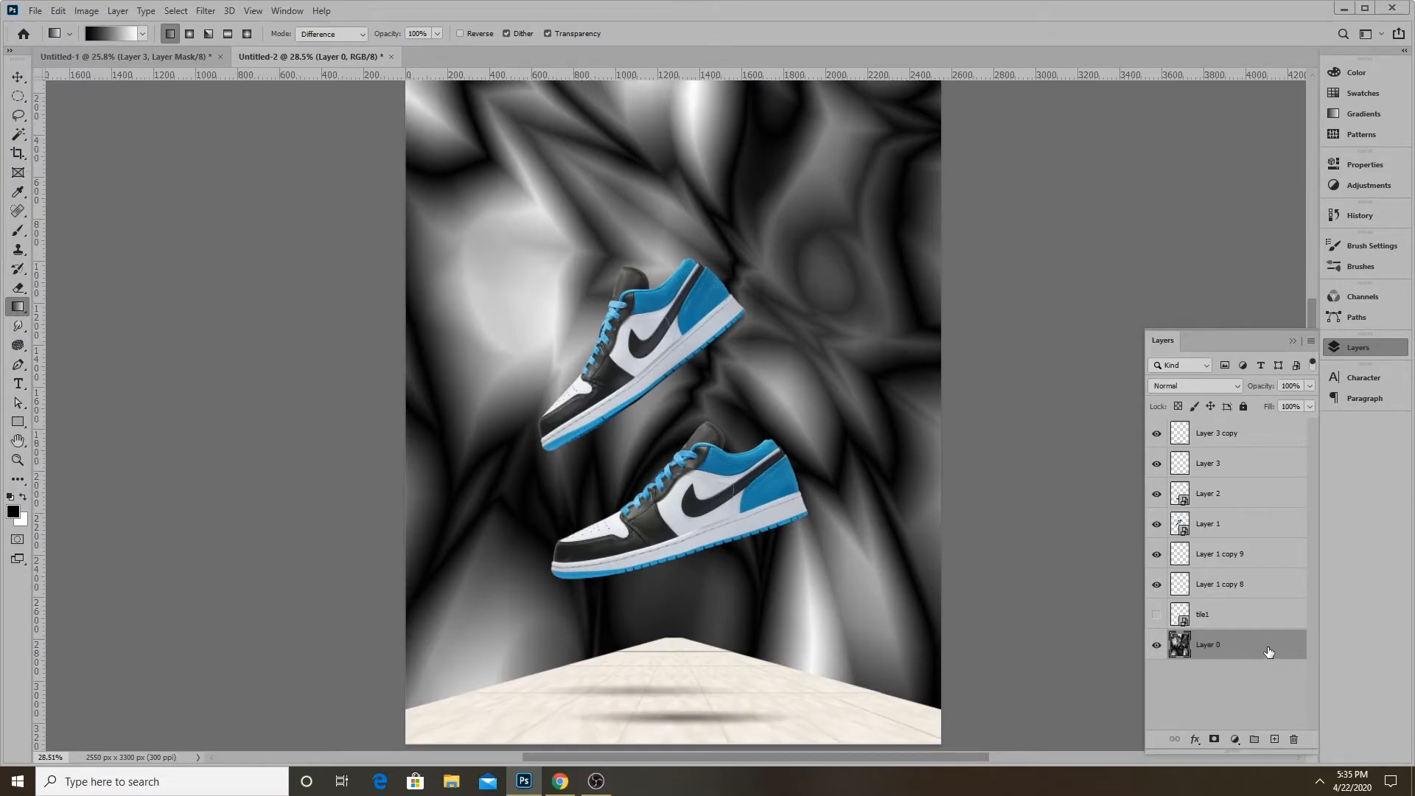
key("h")
Try a Color Overlay on Layer 0, sampling the blue from the upper sneaker as its color
double_click(1266, 648)
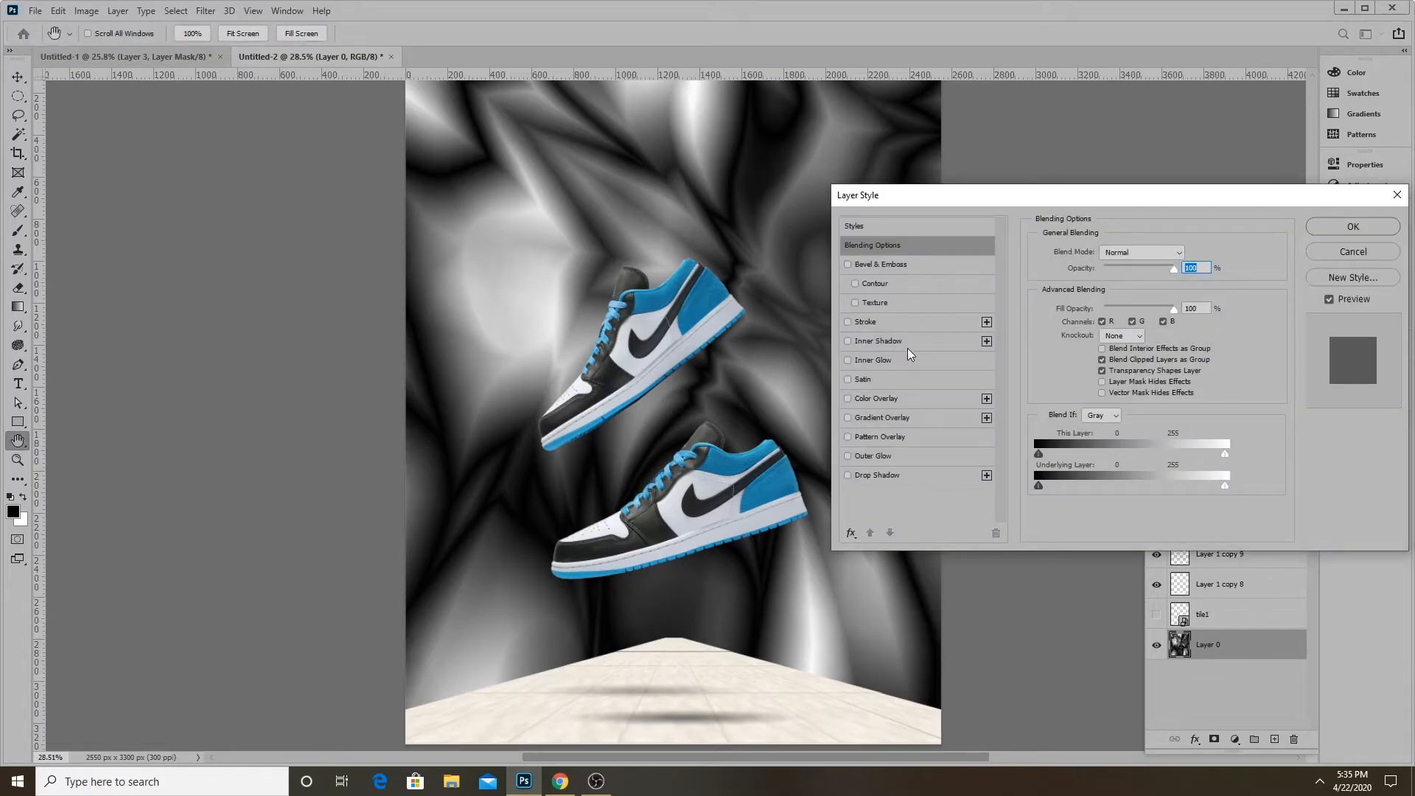
left_click(904, 399)
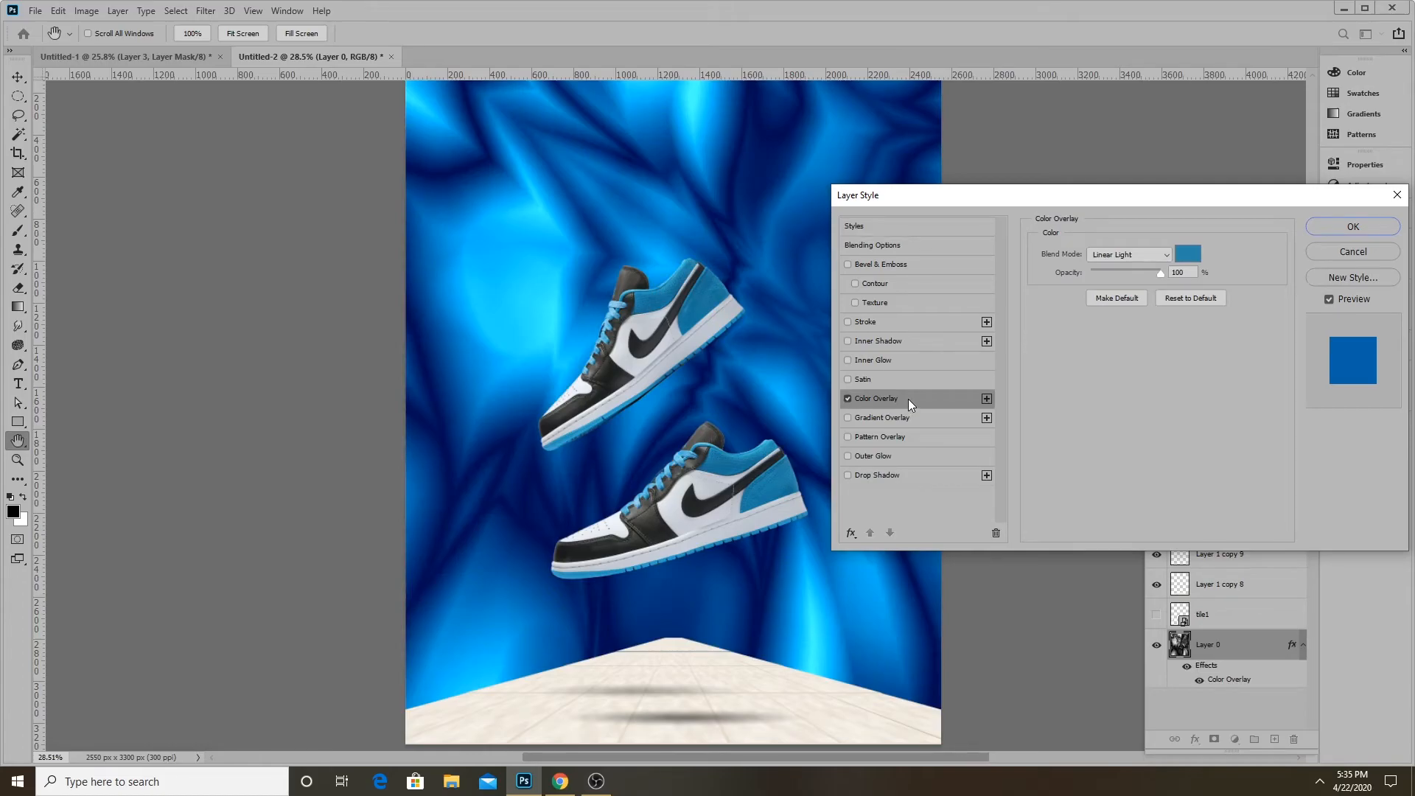
left_click(1187, 254)
left_click(688, 312)
left_click(643, 298)
left_click(647, 294)
left_click(649, 298)
left_click(1256, 180)
Try Lighten, Screen and neighboring blend modes for the Color Overlay on Layer 0, and discard the layer style
left_click(1125, 255)
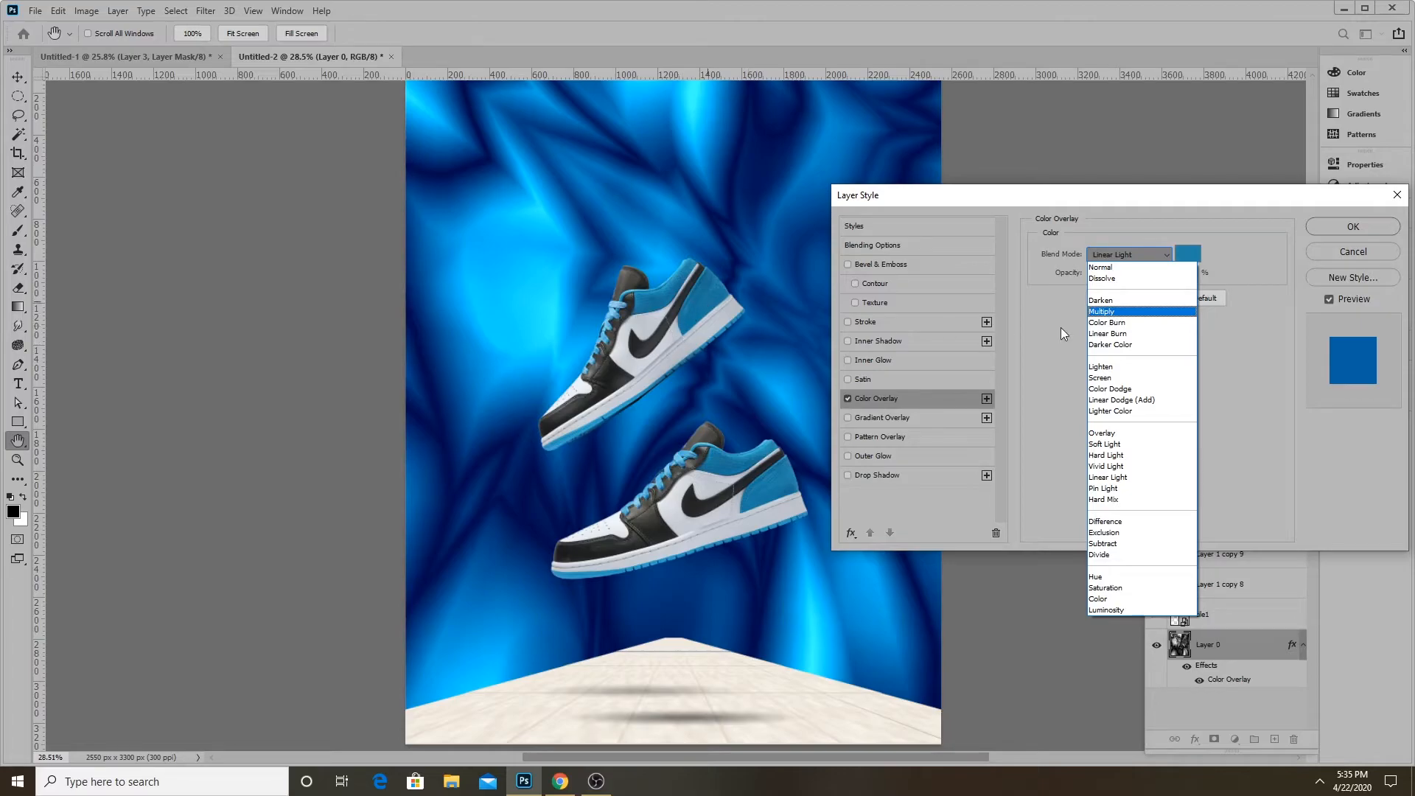
left_click(1104, 367)
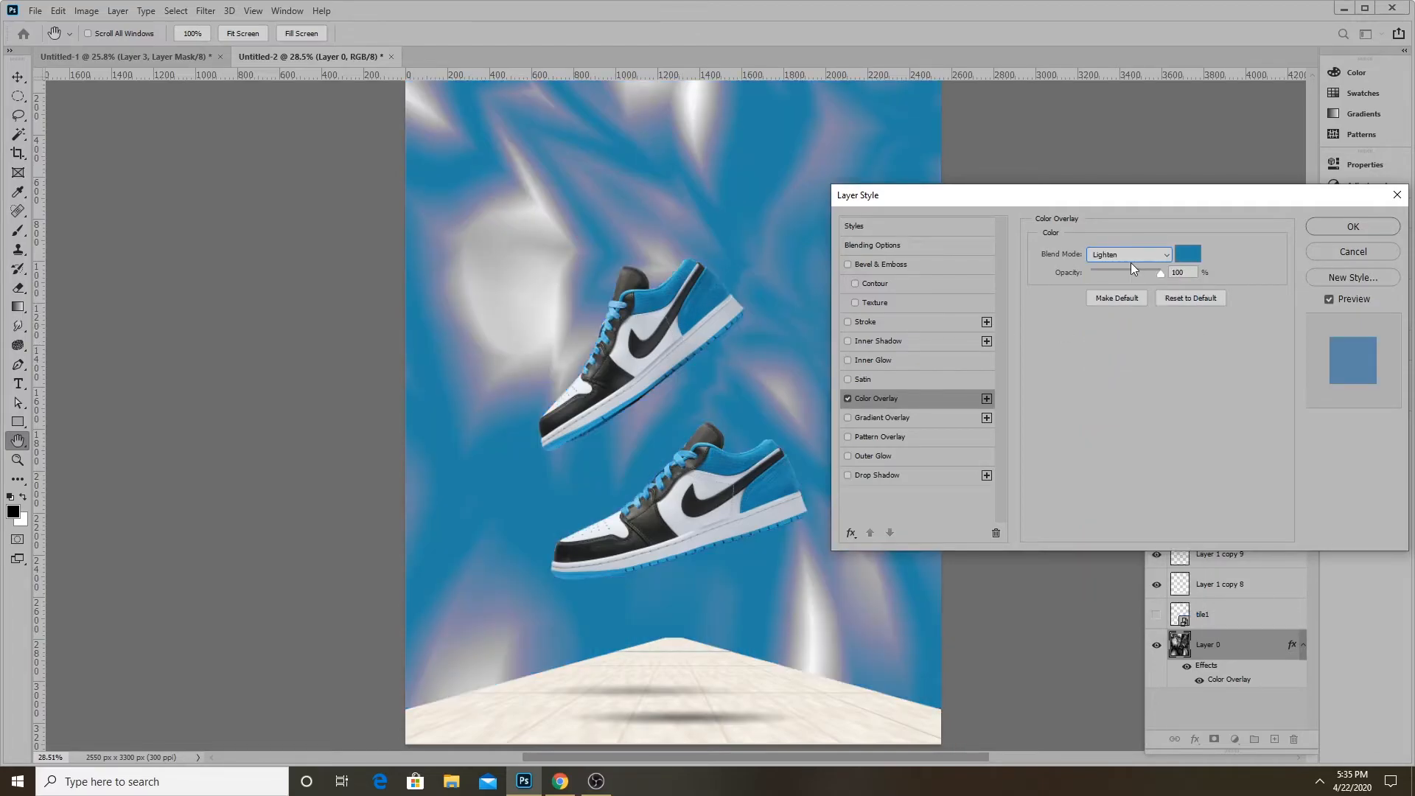
scroll(1128, 258, "down", 1)
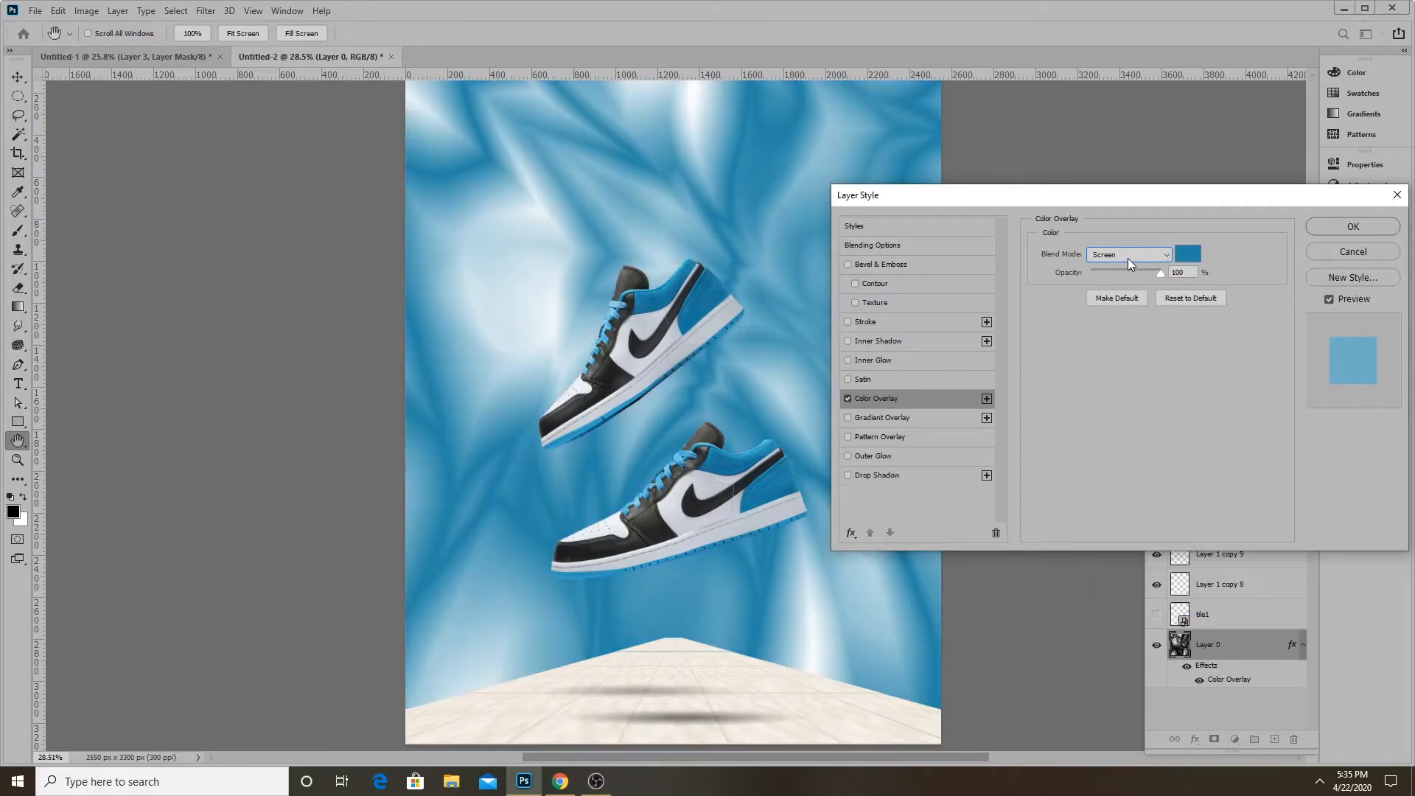
scroll(1128, 258, "down", 2)
scroll(1128, 259, "up", 1)
scroll(1127, 258, "up", 2)
scroll(1127, 259, "down", 1)
scroll(1126, 261, "down", 1)
scroll(1126, 263, "up", 1)
left_click(1352, 252)
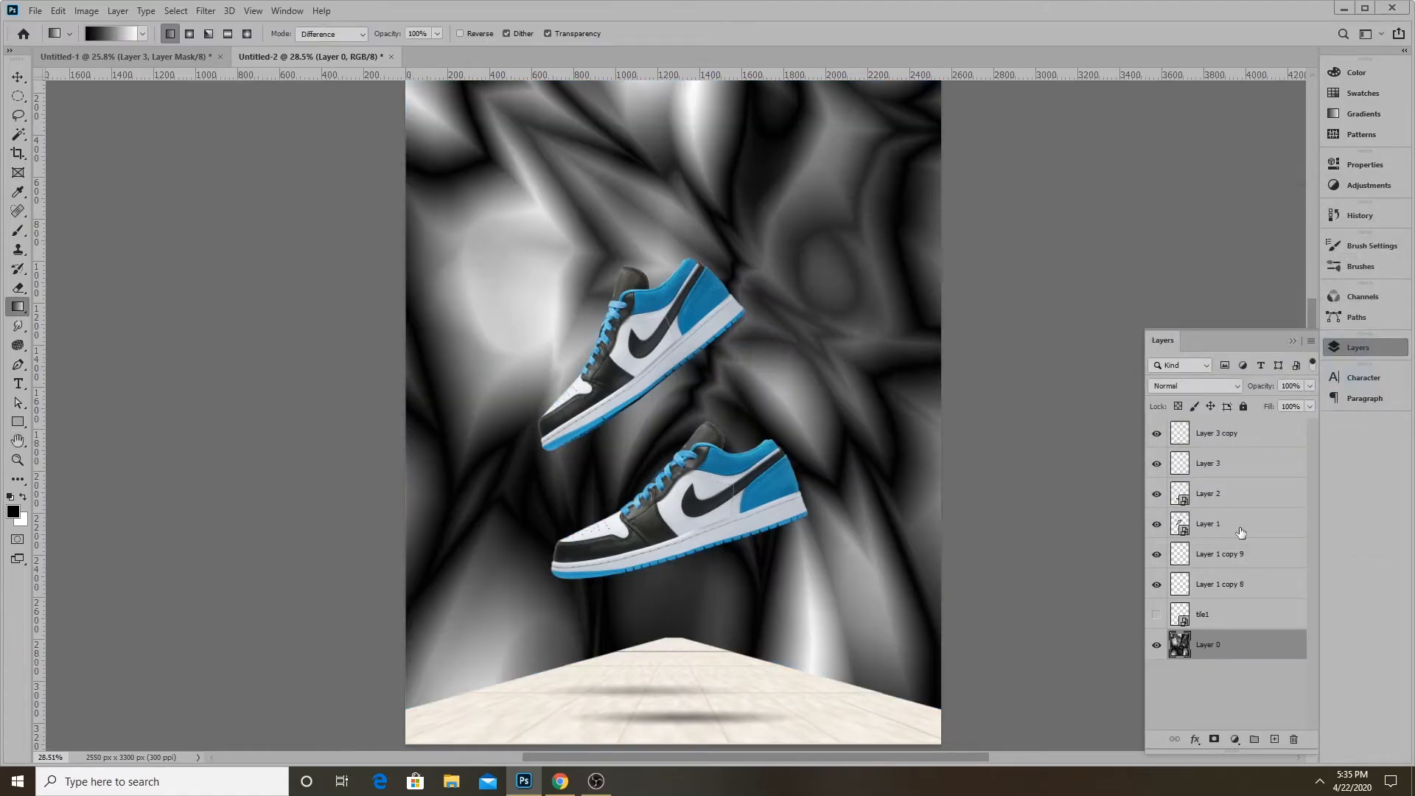
Apply a Threshold adjustment at a level of about 88 to Layer 0, reducing the pattern to solid black and white shapes
left_click(86, 11)
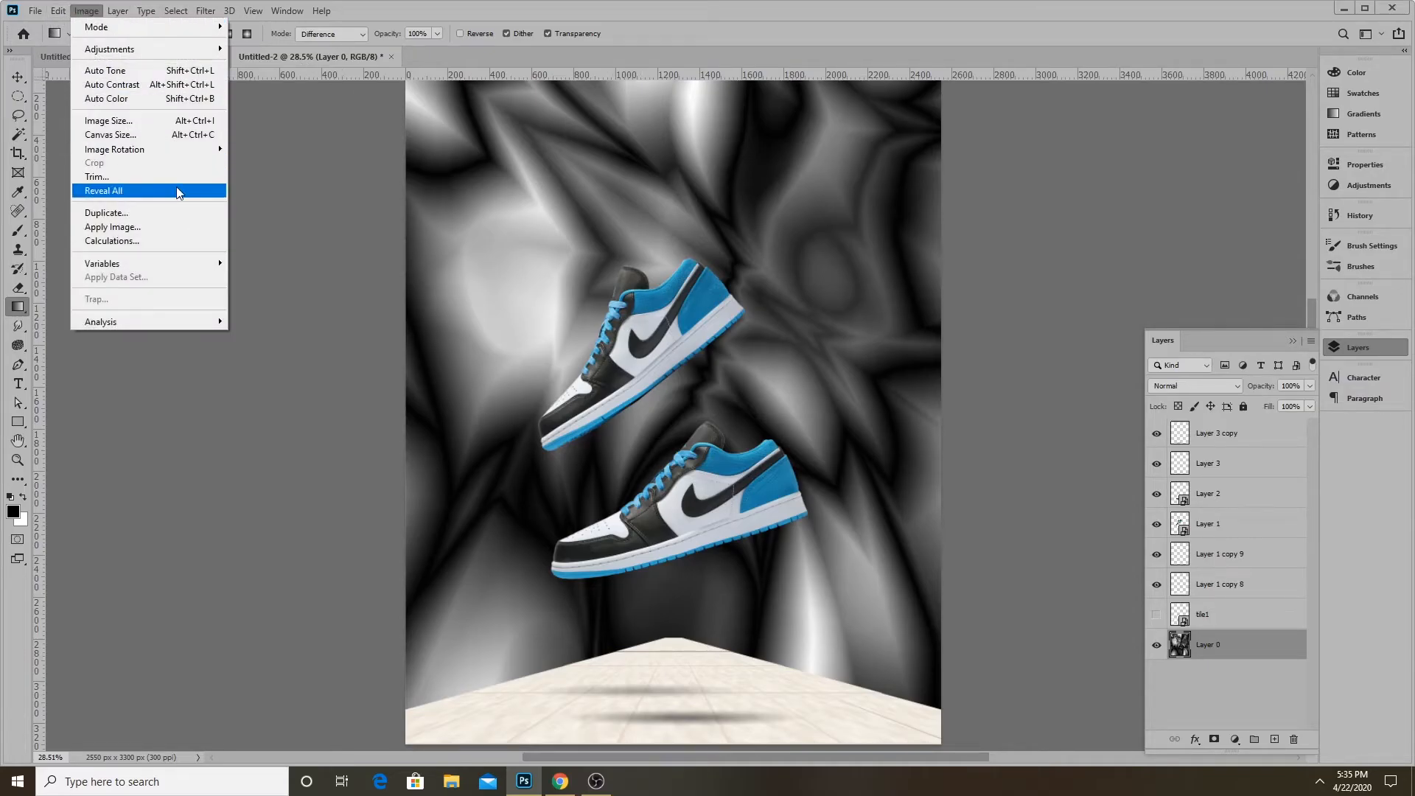
mouse_move(155, 50)
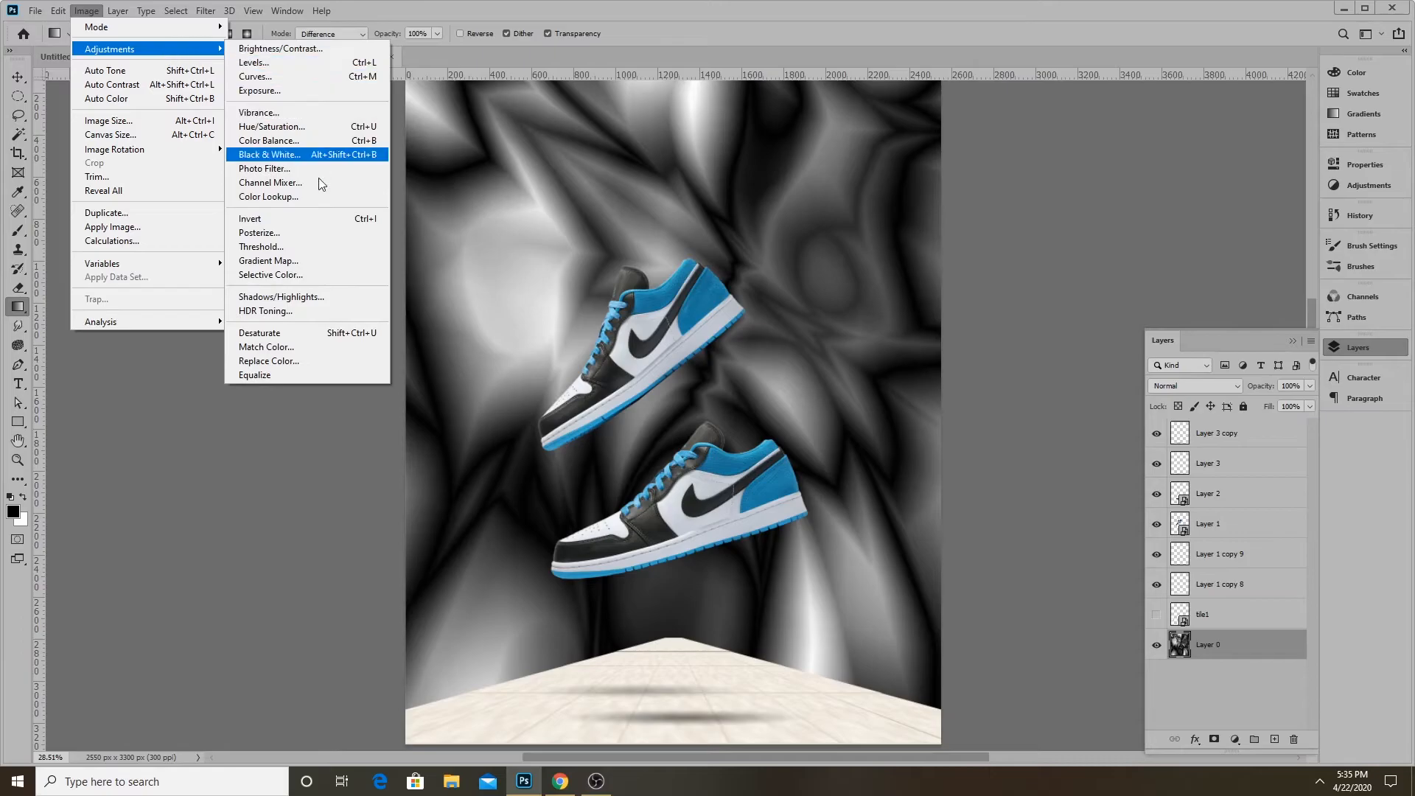
left_click(300, 247)
left_click_drag(790, 328, 761, 338)
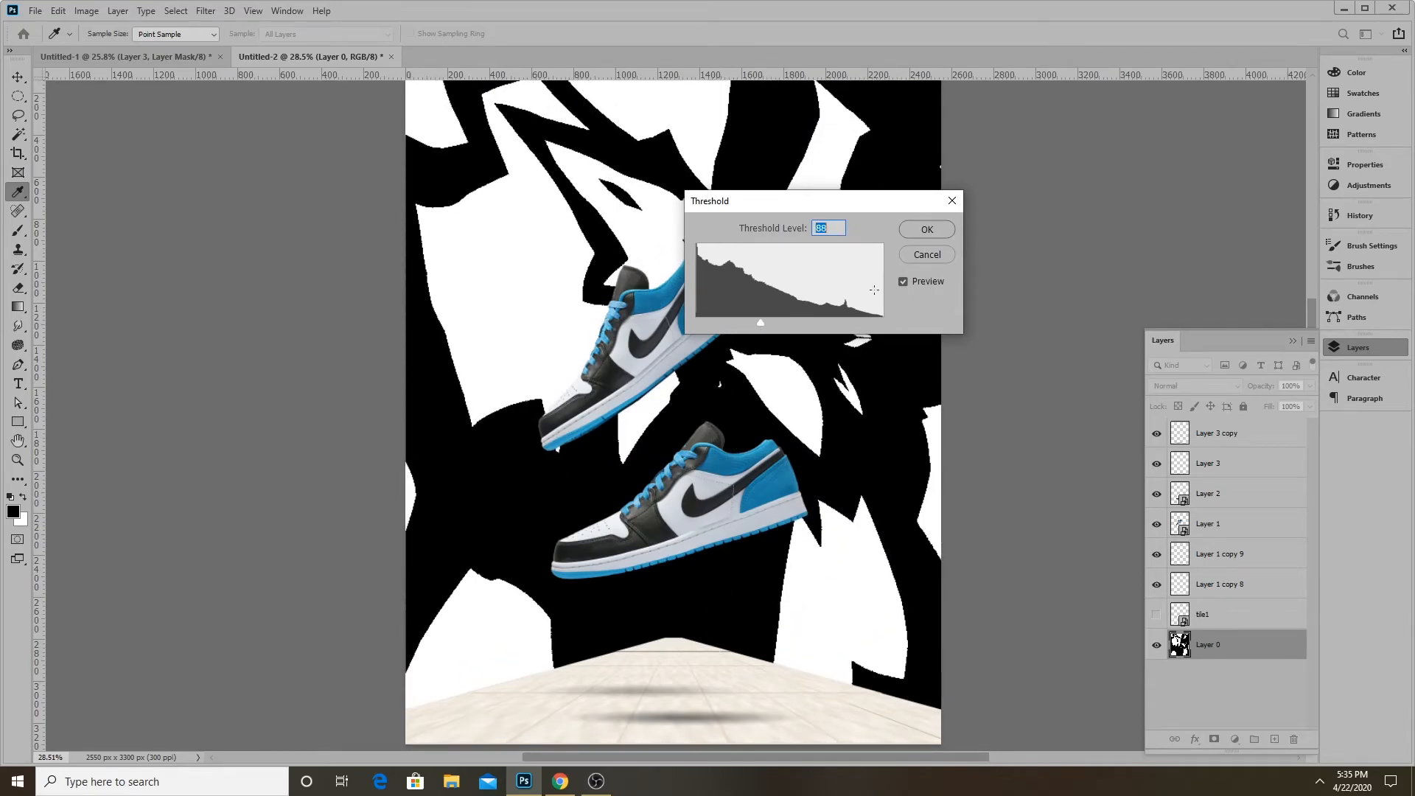
left_click(927, 230)
key("g")
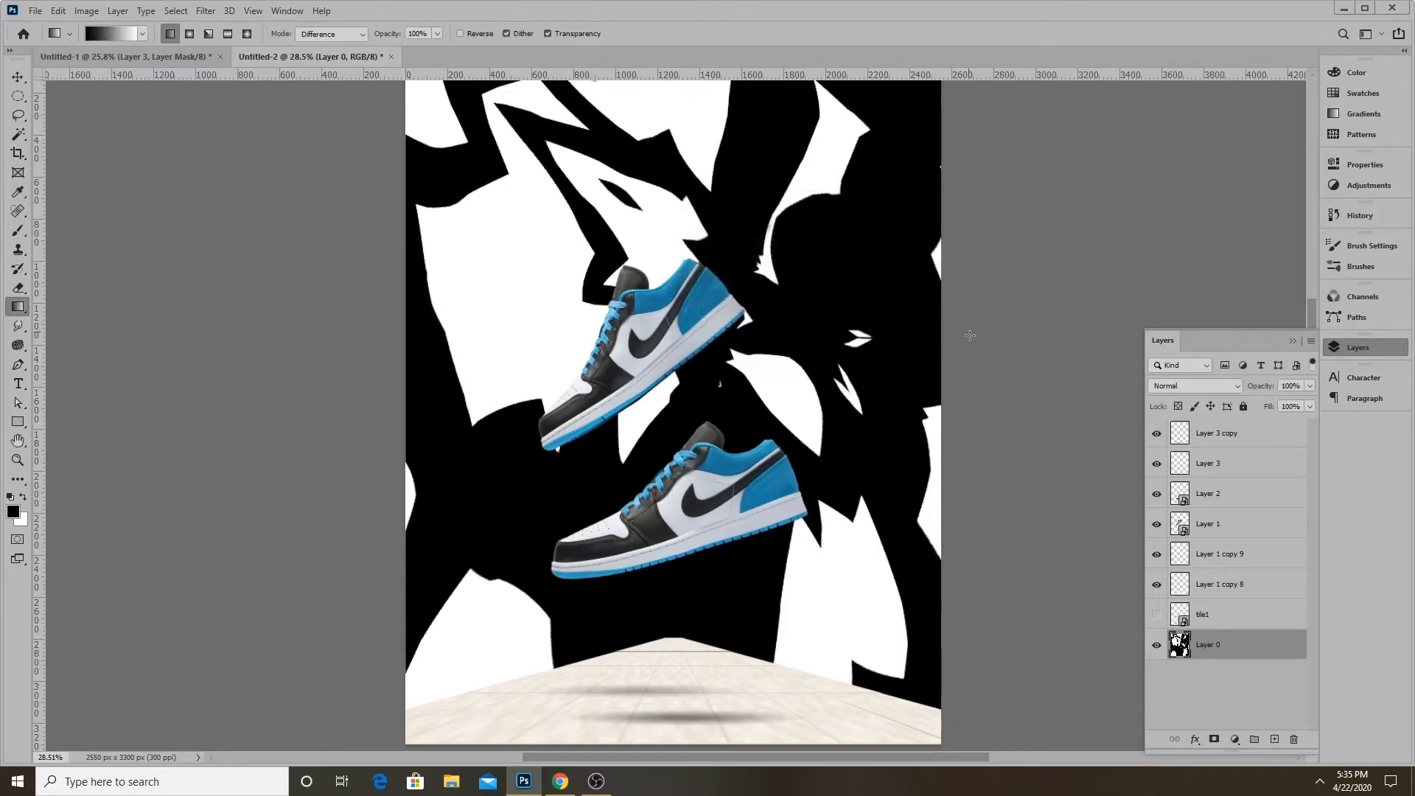
Add the blue Color Overlay to Layer 0 and try blend modes such as Lighter Color, Soft Light, Linear Light, Difference and Saturation
double_click(1264, 650)
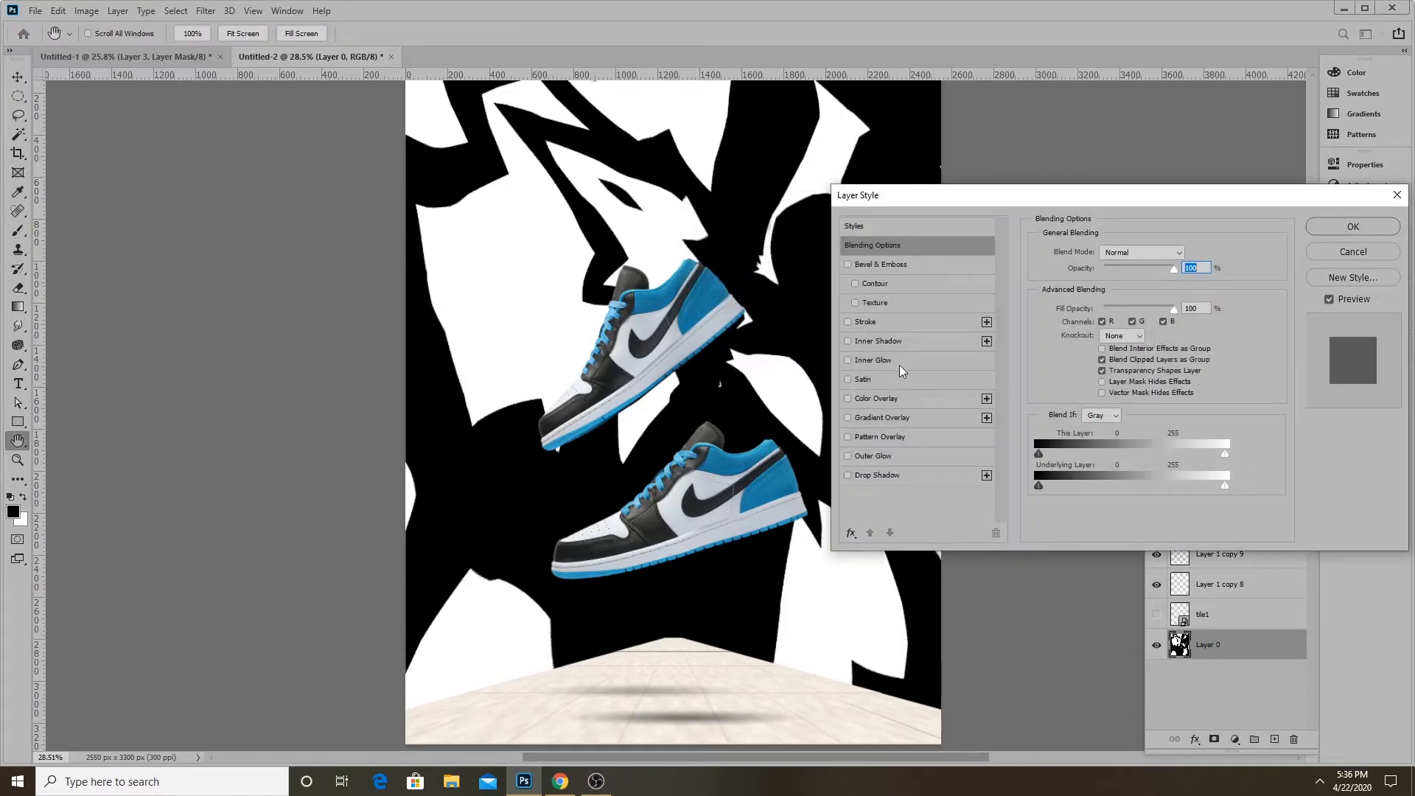
left_click(909, 397)
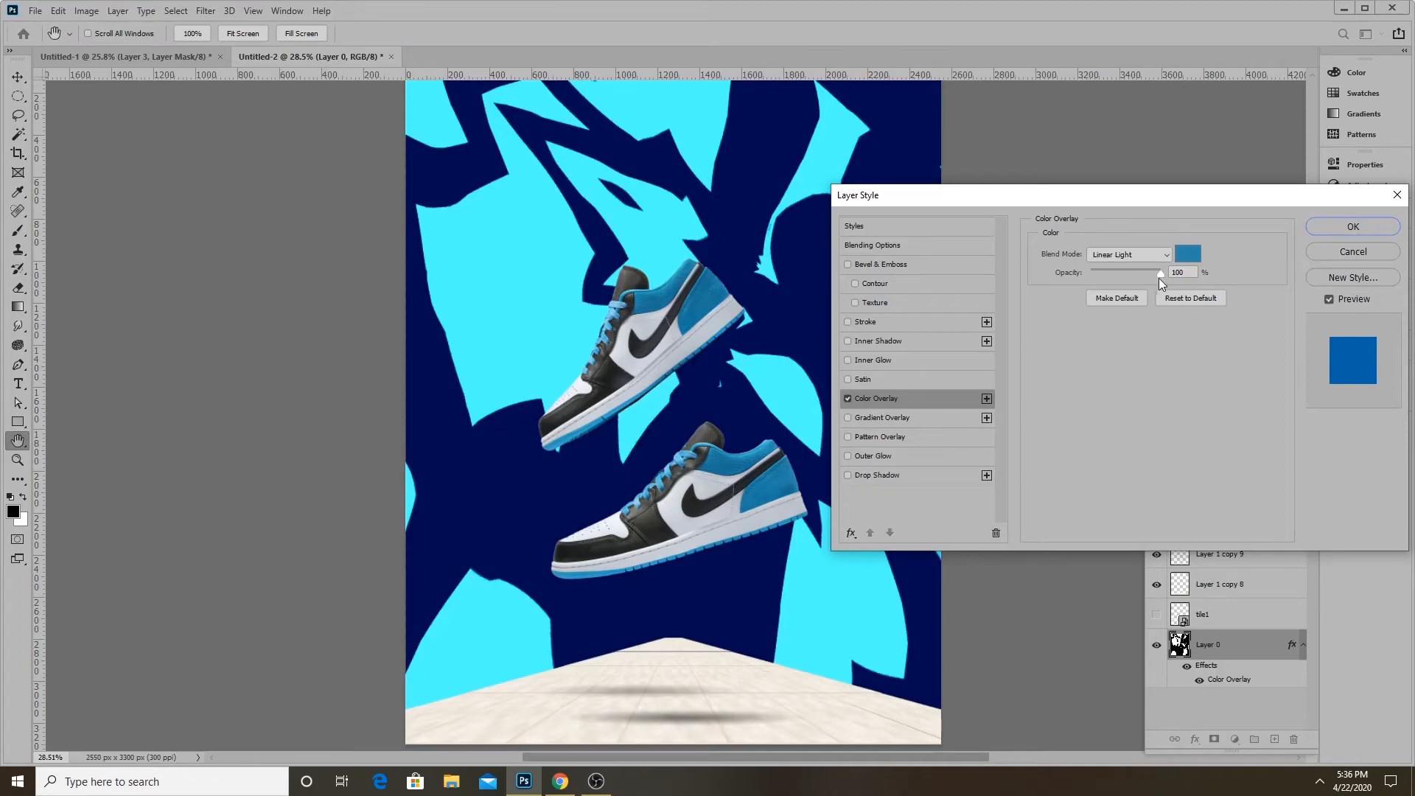
left_click(1142, 259)
left_click(1131, 266)
scroll(1130, 256, "down", 4)
scroll(1129, 255, "down", 5)
scroll(1130, 258, "down", 3)
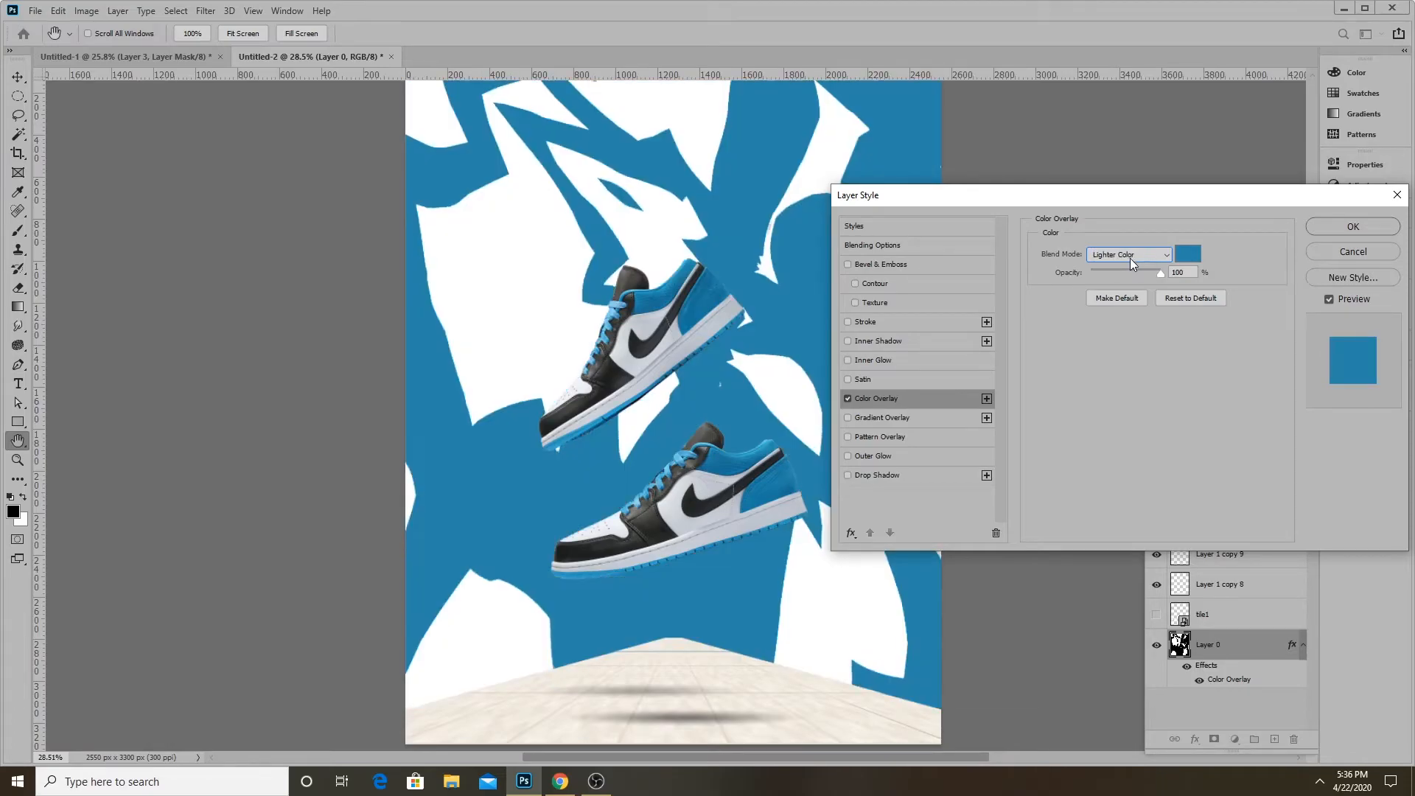
scroll(1130, 260, "up", 2)
scroll(1151, 258, "down", 2)
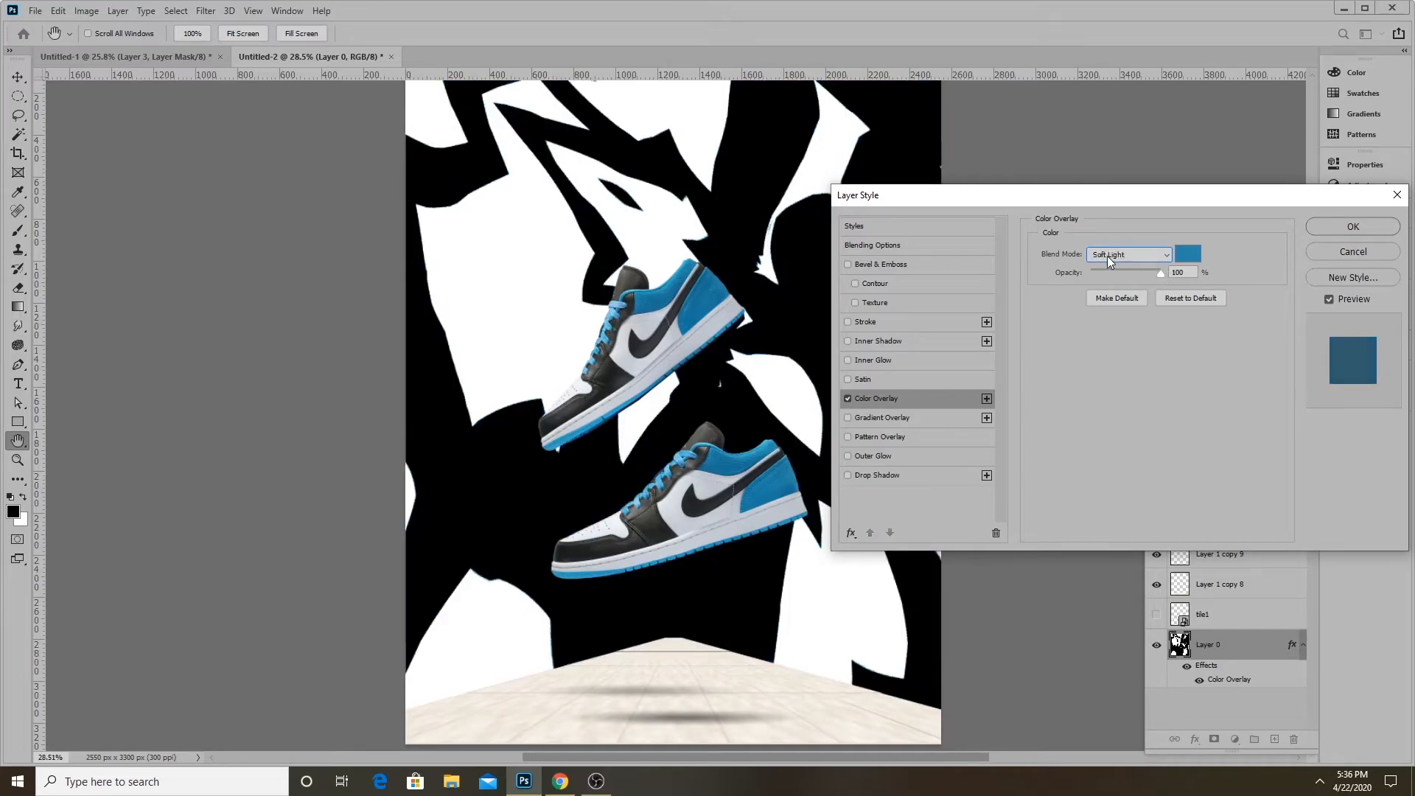
scroll(1126, 255, "up", 2)
scroll(1126, 256, "down", 3)
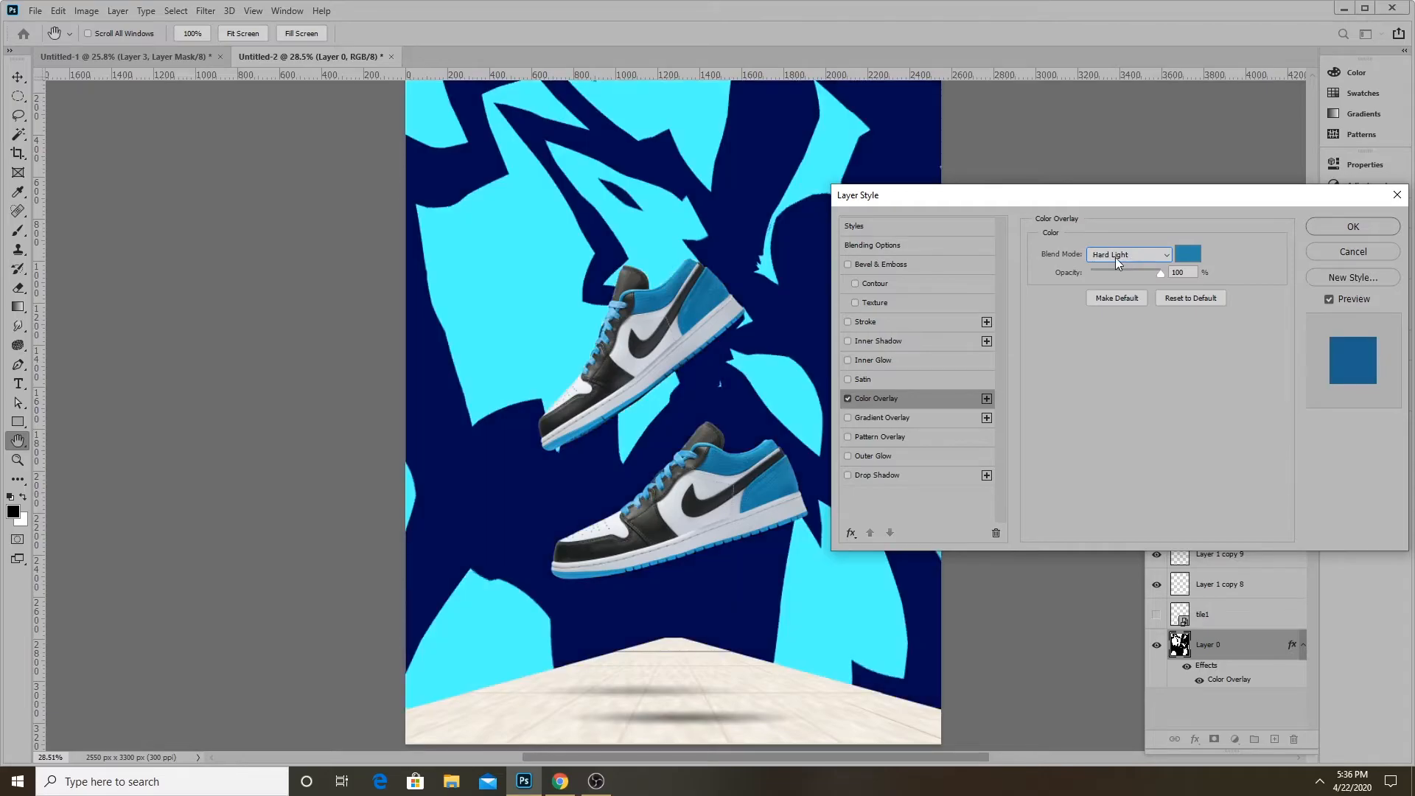
scroll(1126, 258, "down", 1)
scroll(1126, 258, "down", 1)
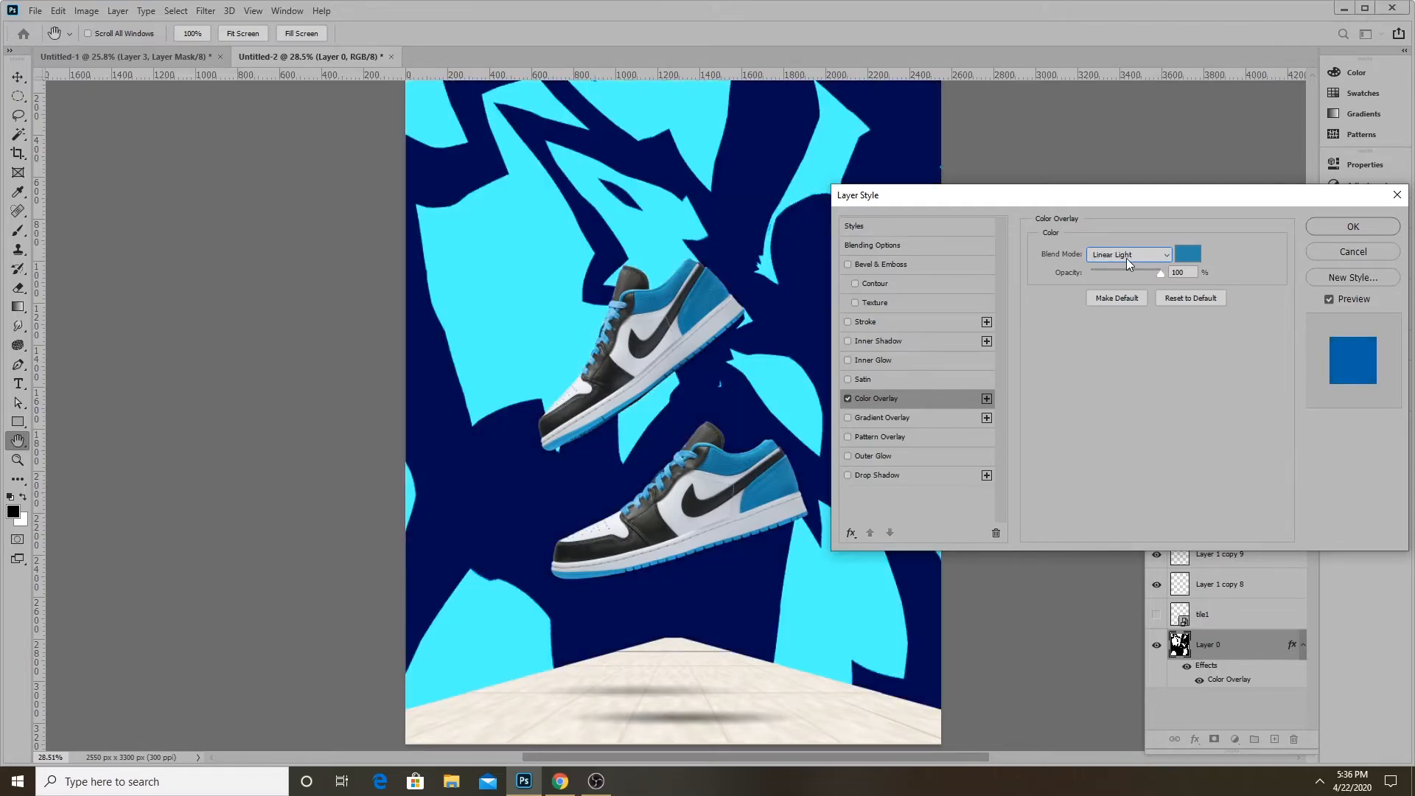
scroll(1126, 258, "down", 4)
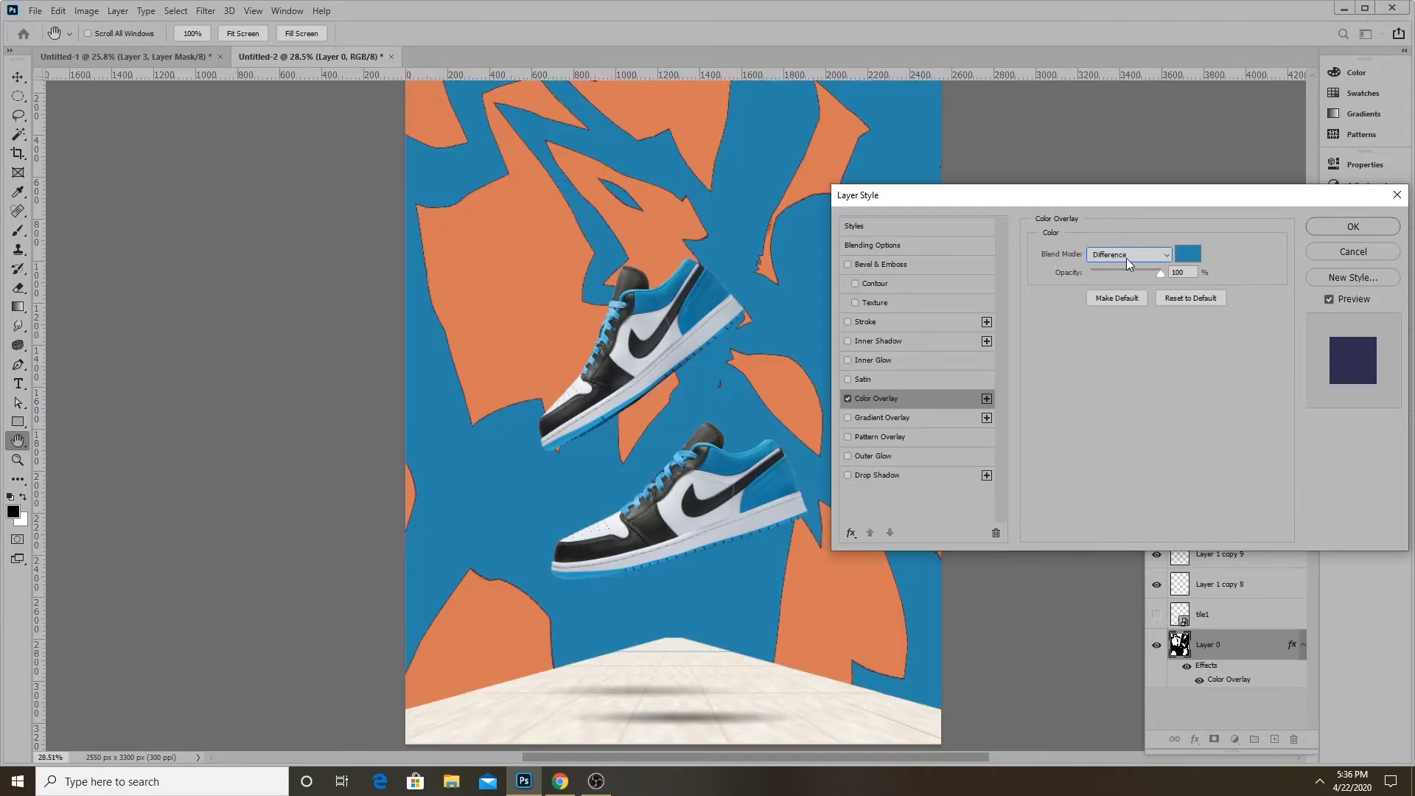
scroll(1126, 258, "down", 3)
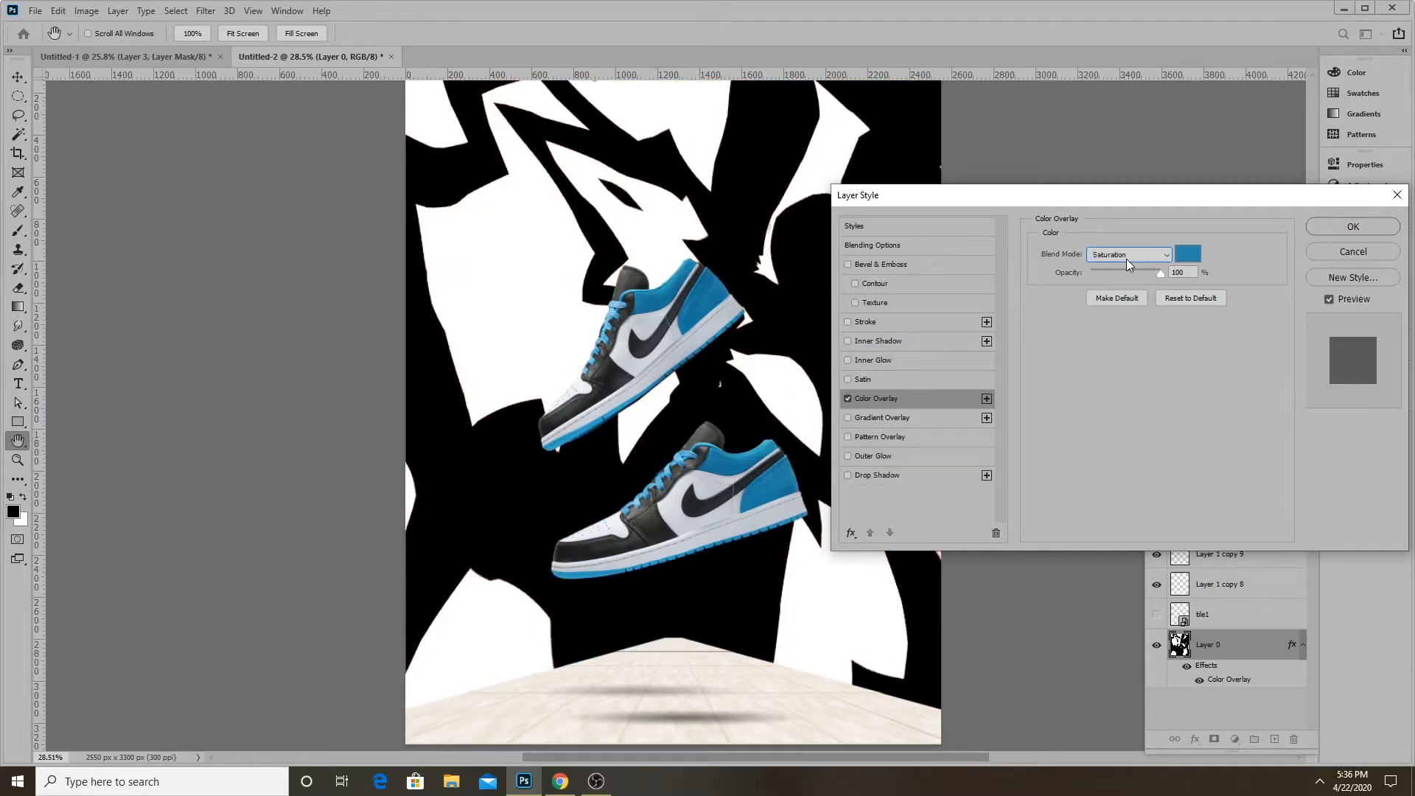
scroll(1126, 259, "down", 2)
Set the Color Overlay's blend mode to Lighten at 100% opacity and apply the layer style to Layer 0
scroll(1126, 258, "up", 9)
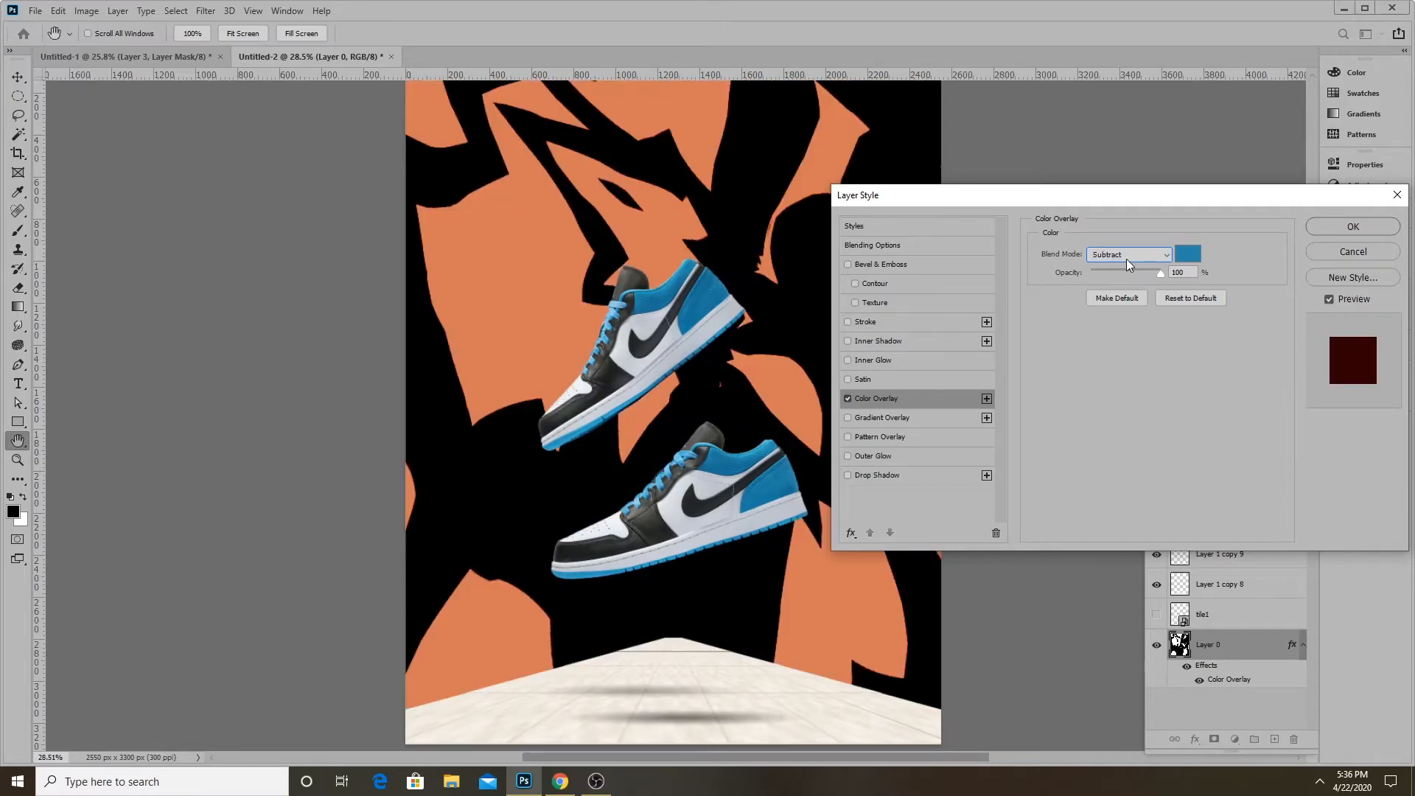
scroll(1126, 259, "up", 3)
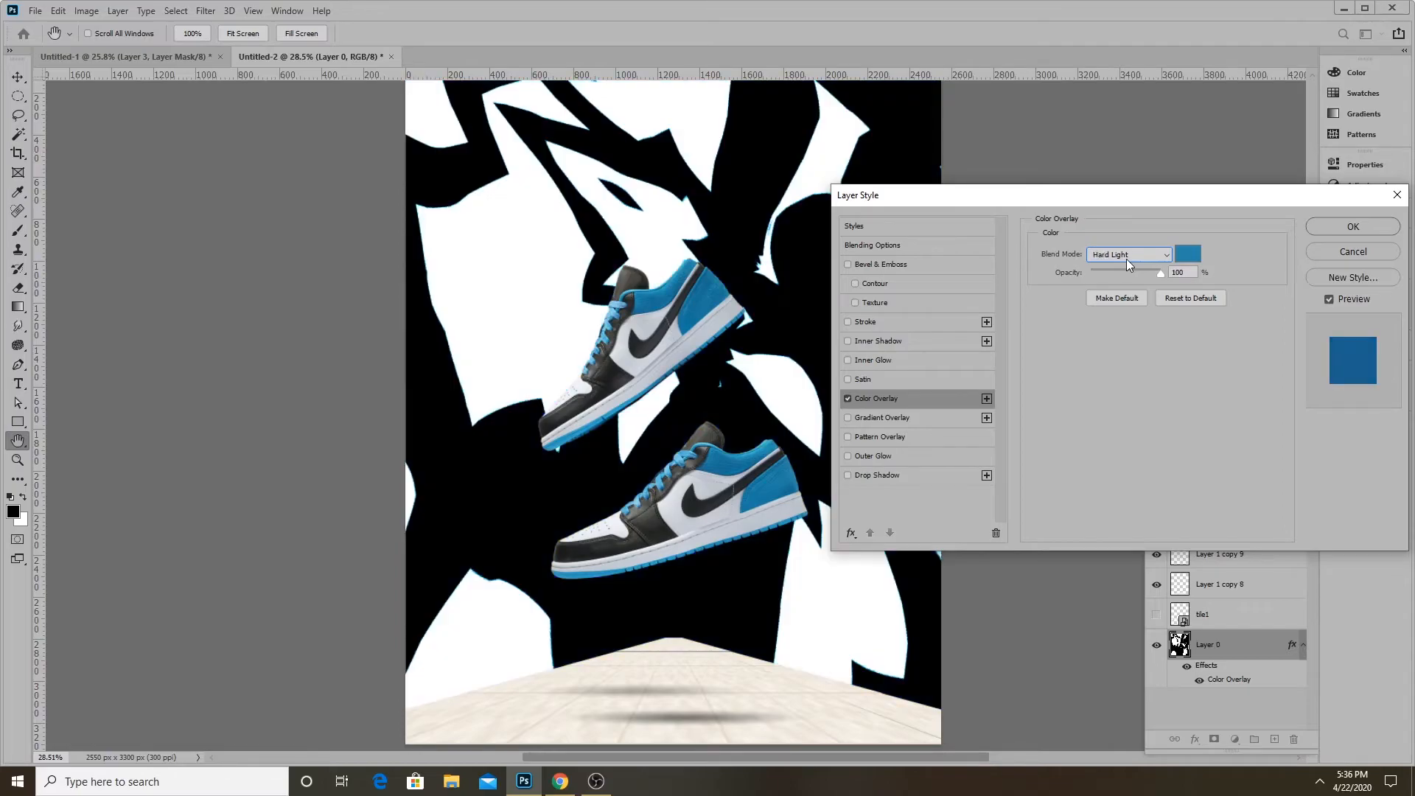
scroll(1126, 258, "up", 8)
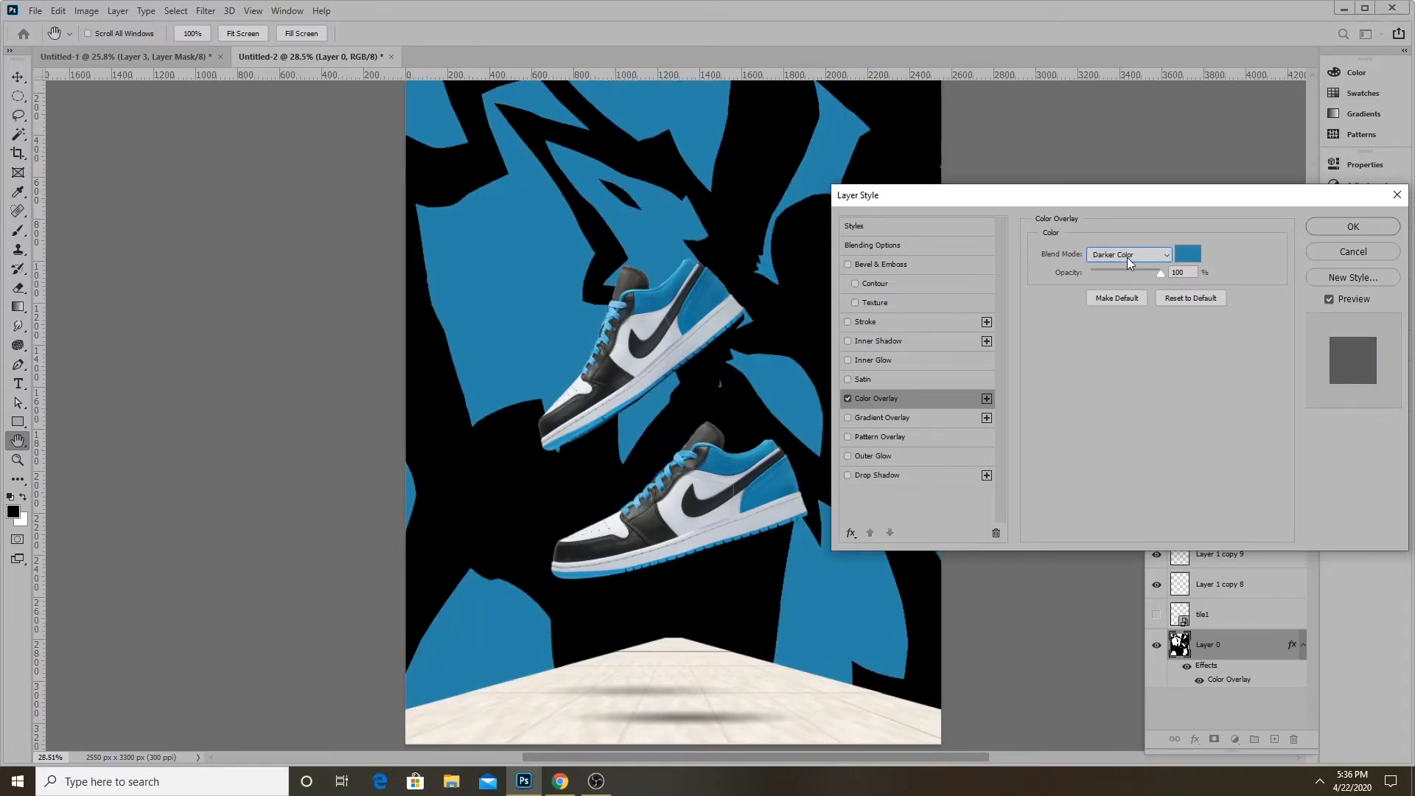
scroll(1126, 257, "down", 1)
scroll(1126, 258, "up", 1)
scroll(1130, 257, "down", 1)
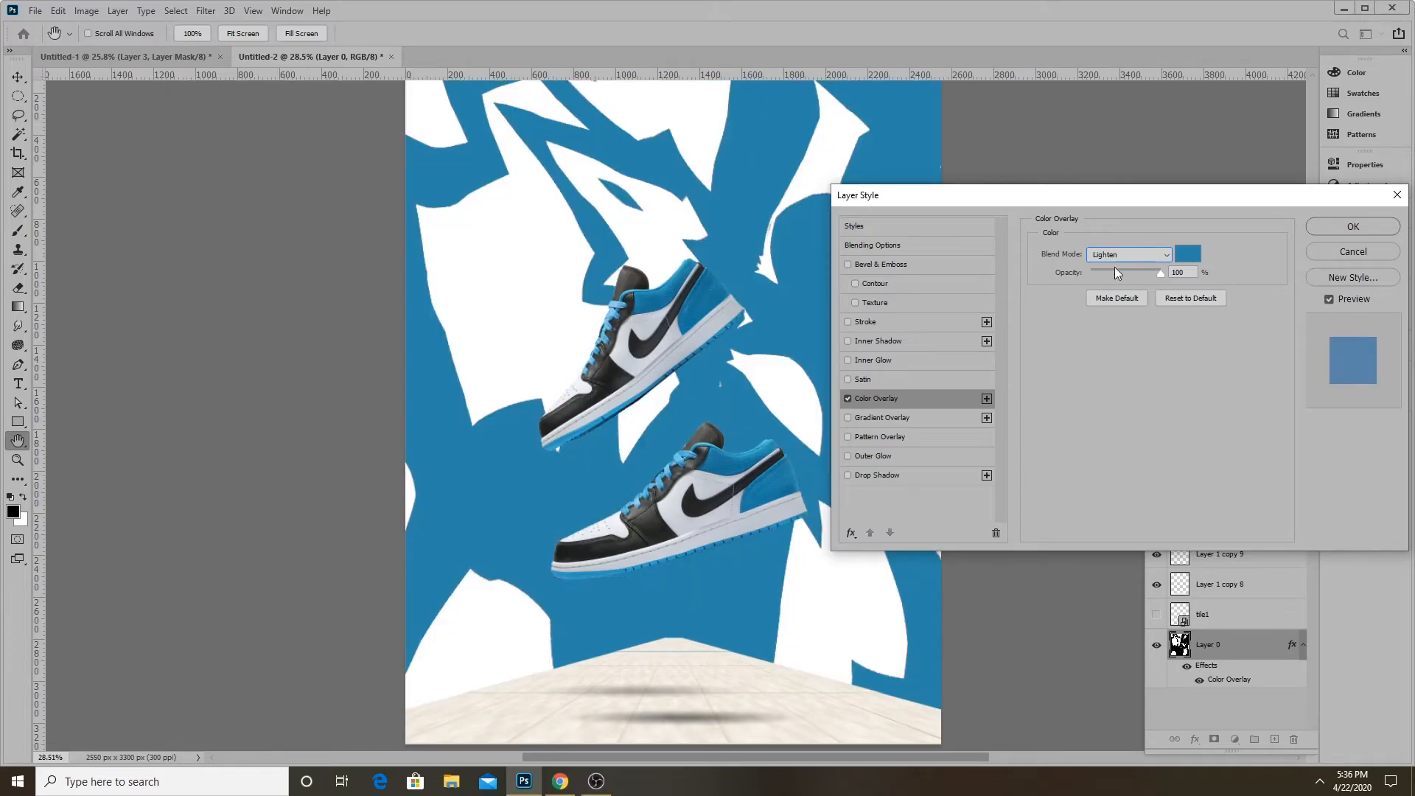
left_click(1361, 228)
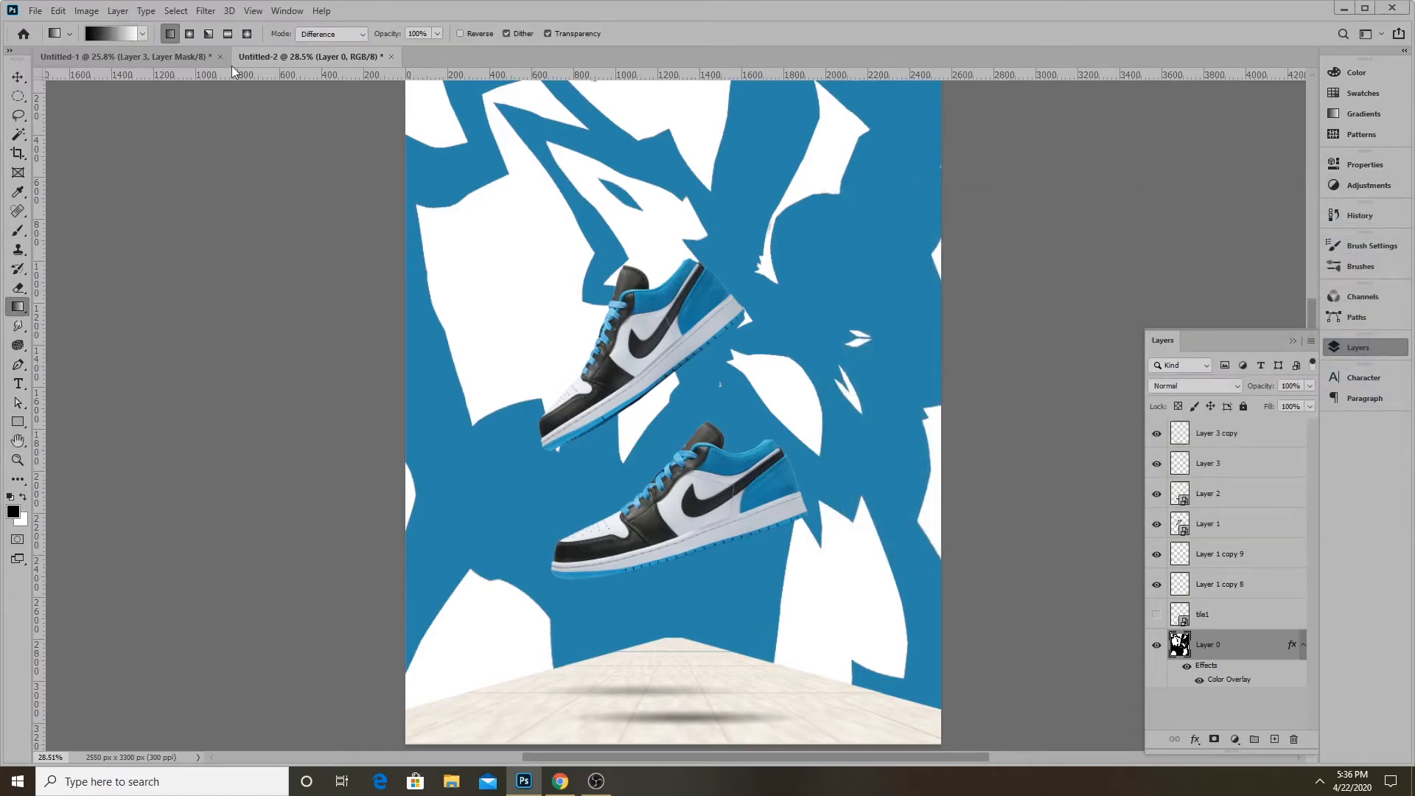
Compare the new blue and white background with the Untitled-1 poster and examine the composition around the shoes
left_click(130, 56)
left_click(305, 57)
scroll(621, 322, "down", 2)
scroll(621, 321, "up", 3)
scroll(695, 456, "down", 2)
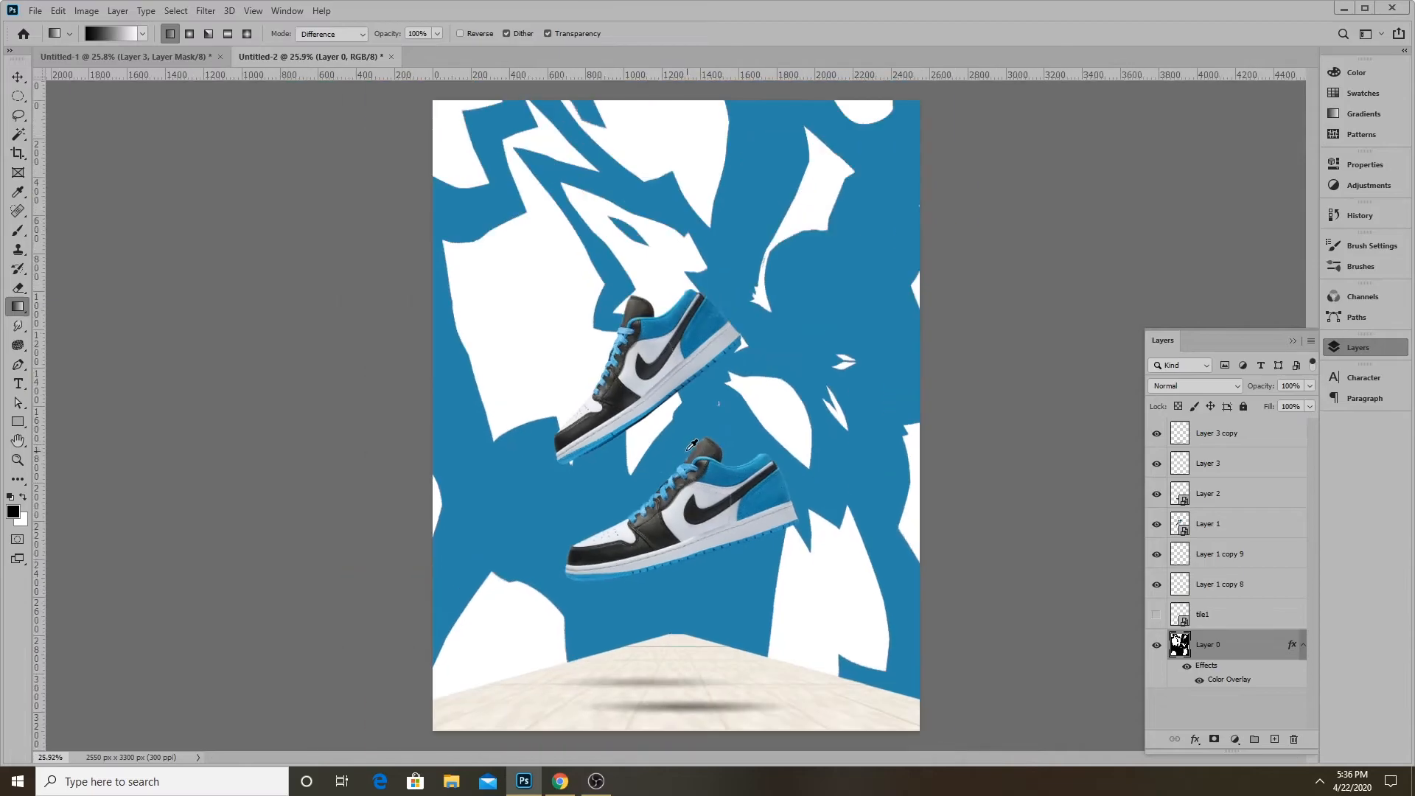
scroll(695, 457, "up", 2)
scroll(579, 345, "down", 3)
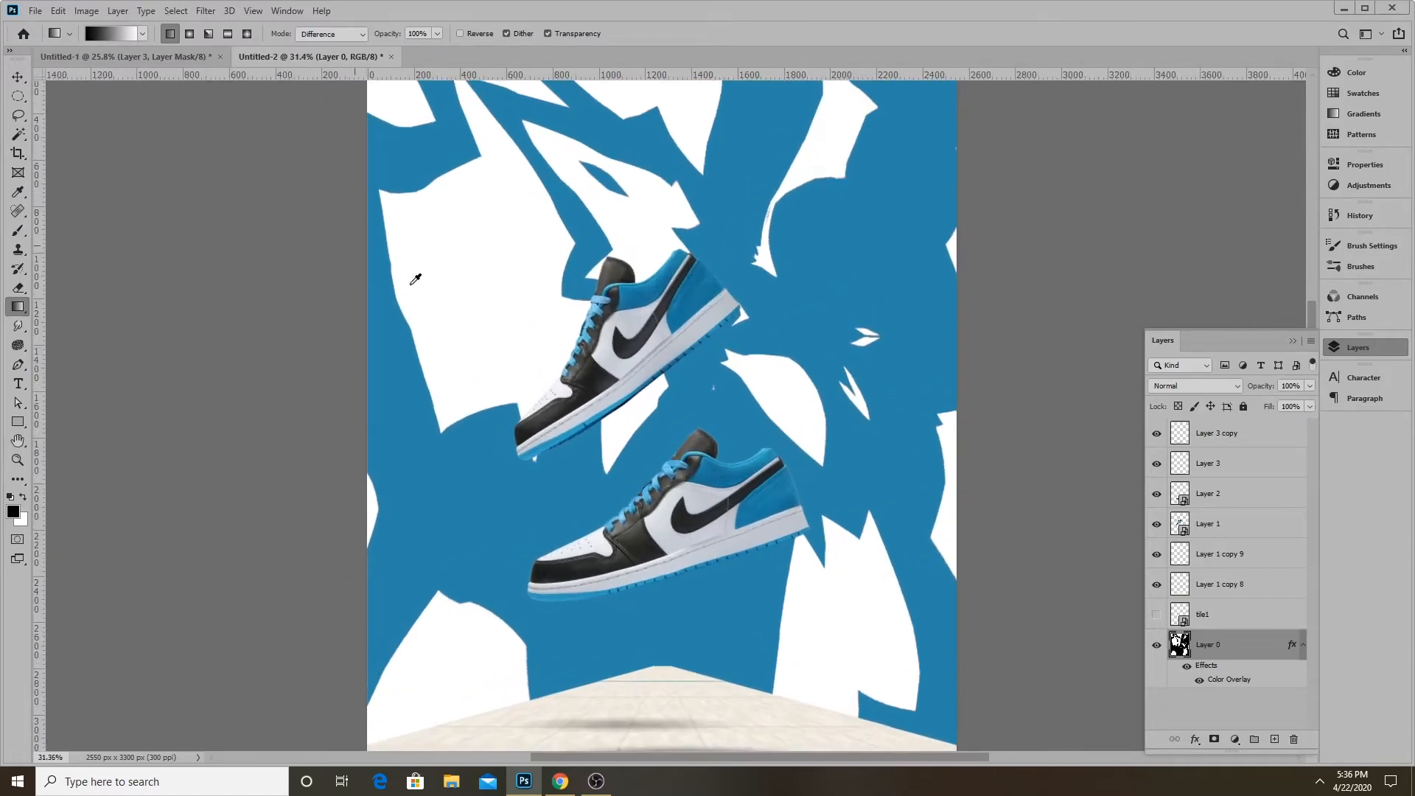
scroll(579, 344, "down", 1)
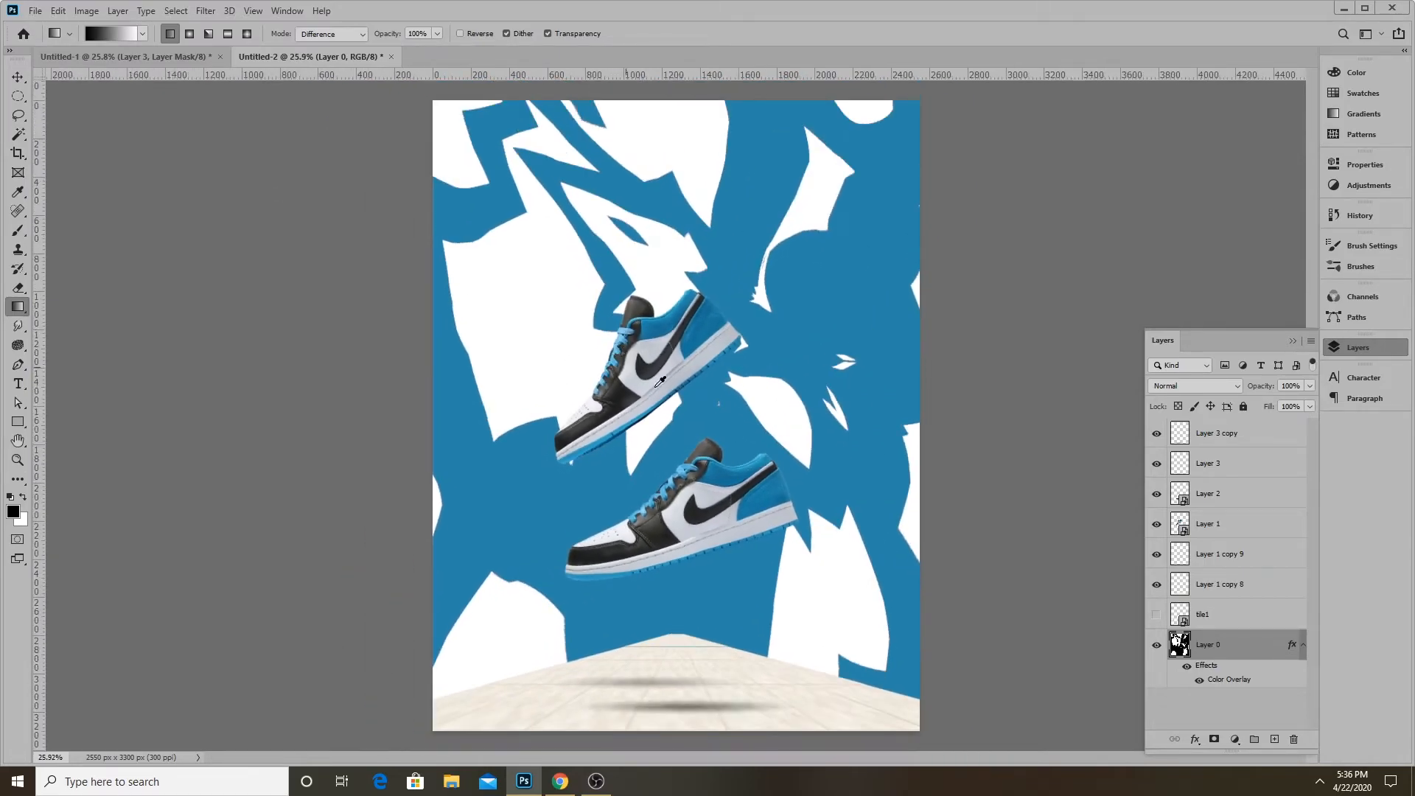
Move the lower shoe and the upper shoe straight down, closer to the tiled floor
left_click(18, 76)
left_click_drag(719, 504, 721, 535)
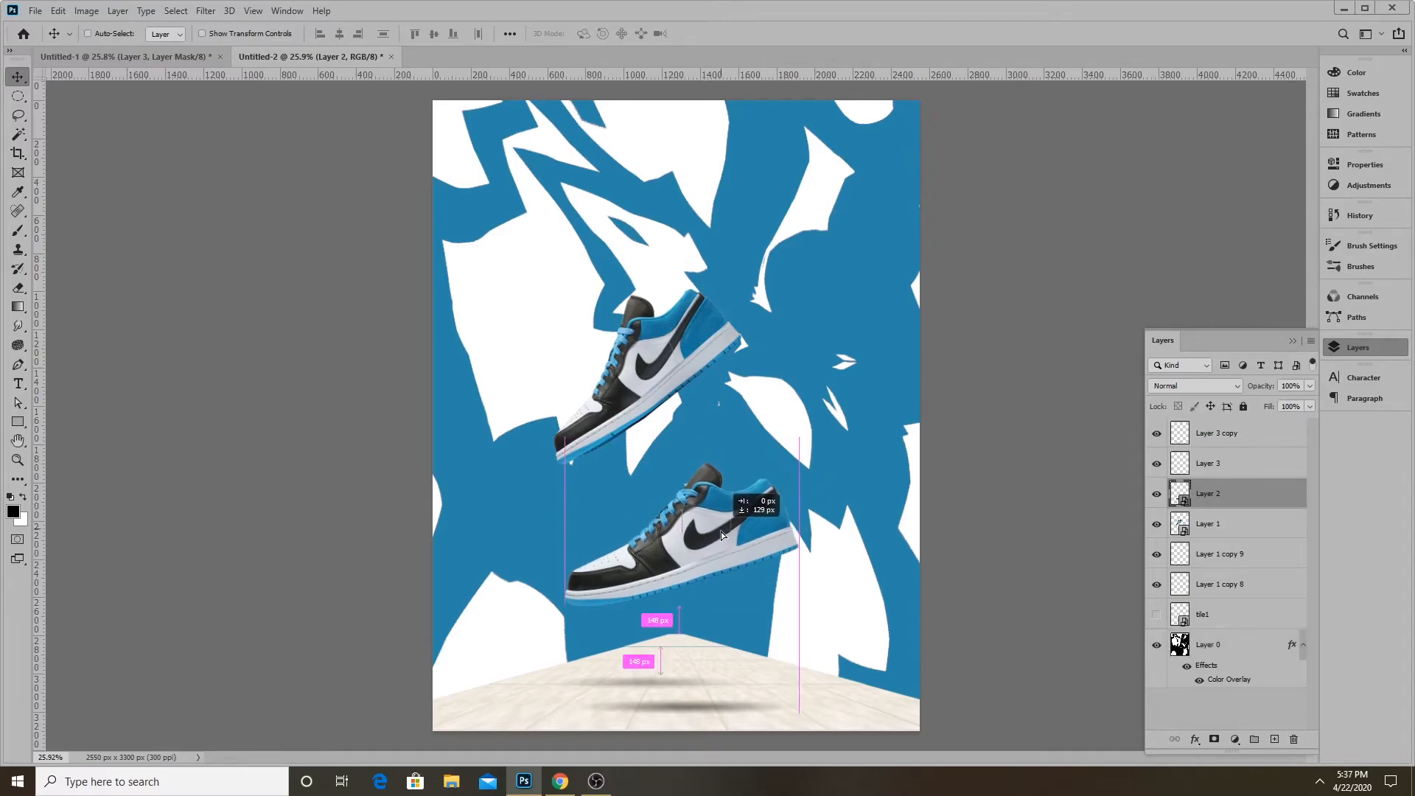
left_click_drag(711, 352, 713, 382)
Add the title AIR JORDAN in black 48 pt Impact and place it above the upper shoe
left_click(18, 383)
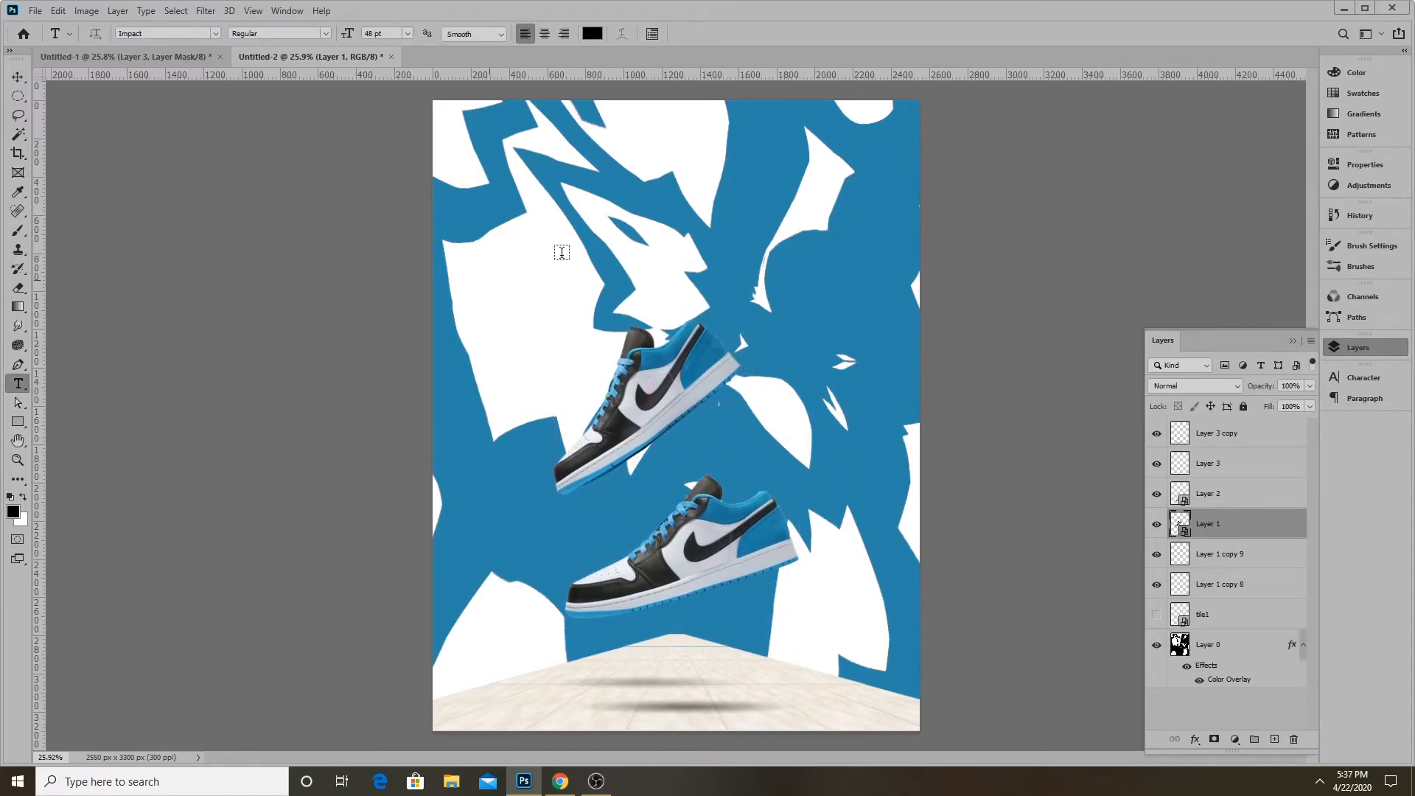
left_click(644, 254)
type("AIR JORDAN")
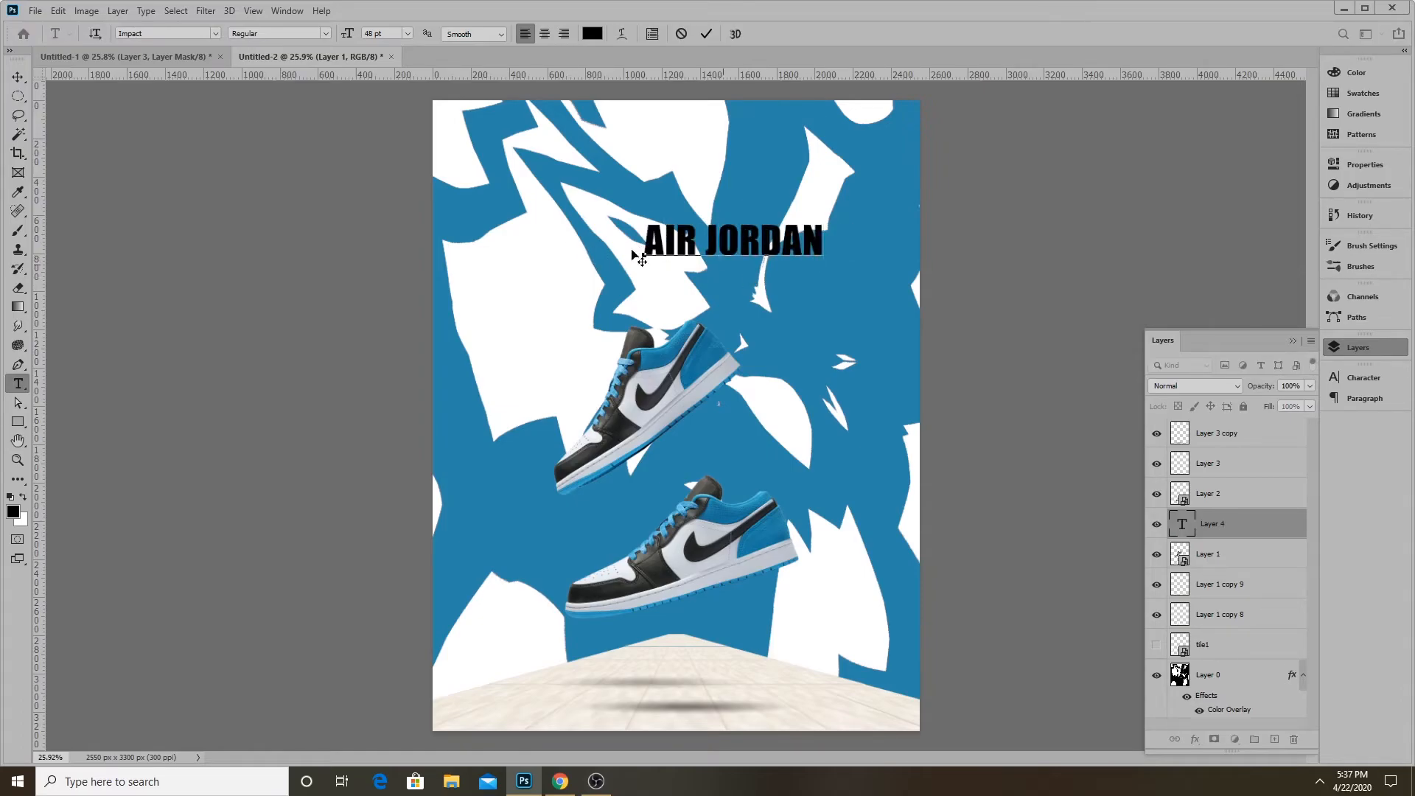
left_click(17, 78)
left_click_drag(776, 242, 772, 223)
scroll(874, 471, "up", 2)
scroll(910, 515, "down", 1)
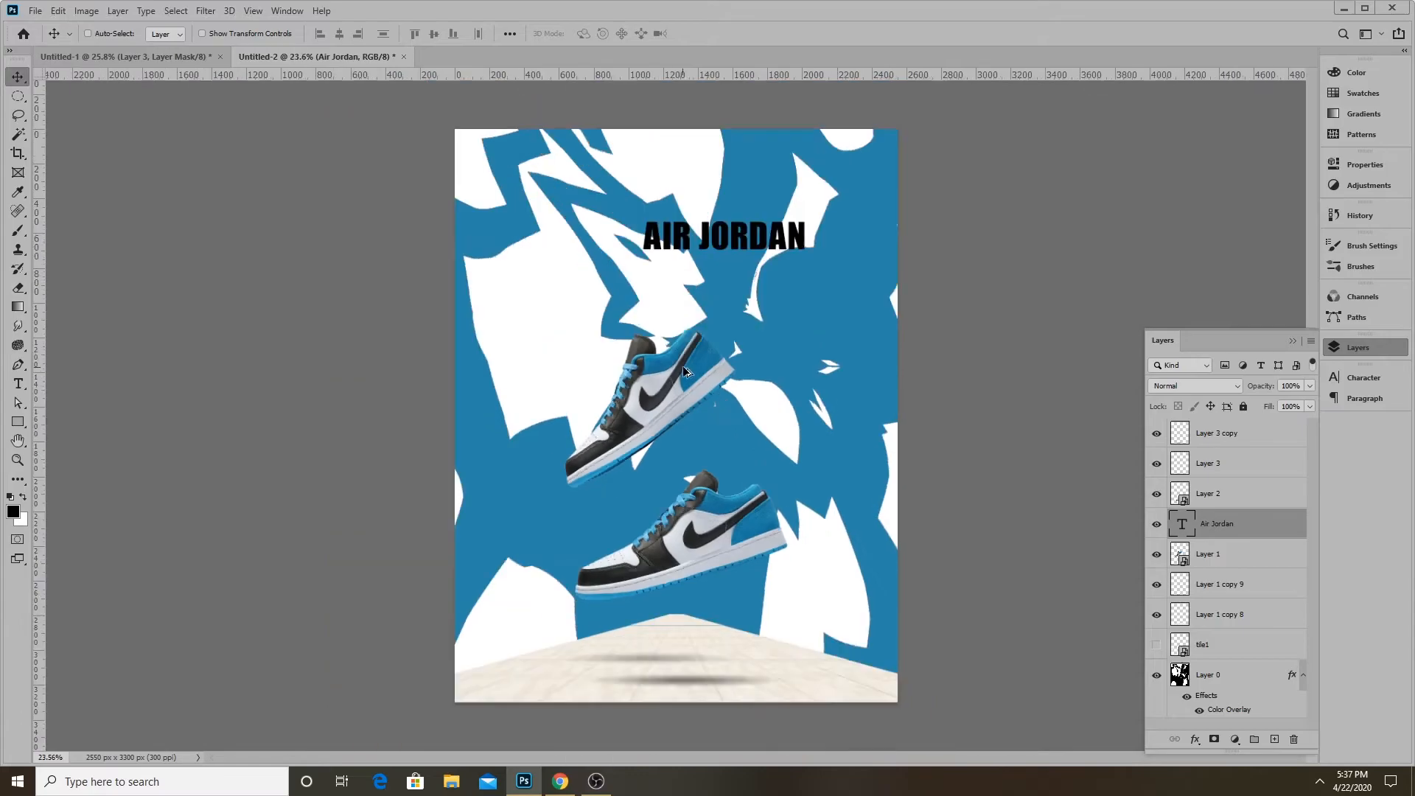
Compare the title's placement with the finished poster in Untitled-1, returning to Untitled-2
left_click(129, 57)
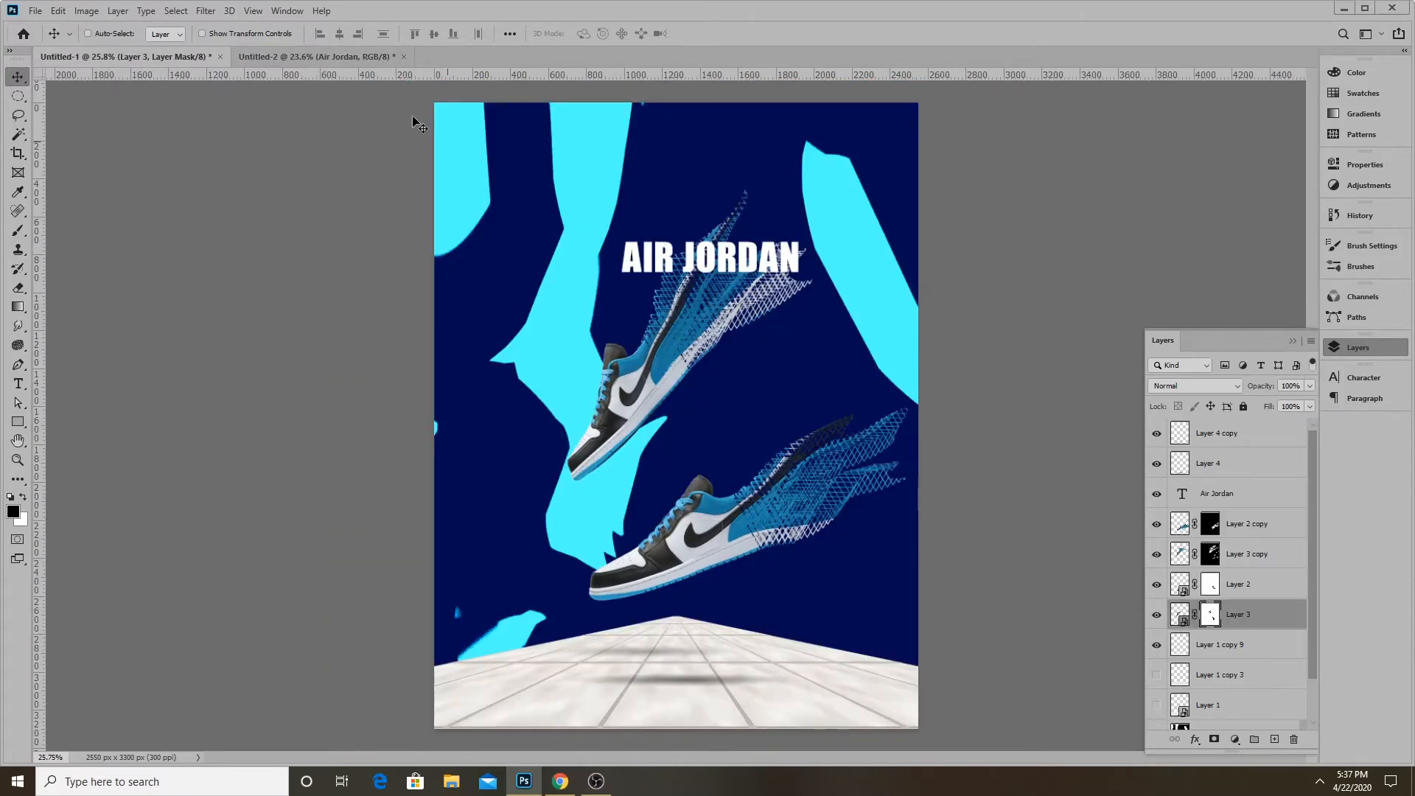
left_click(310, 57)
scroll(531, 388, "up", 2)
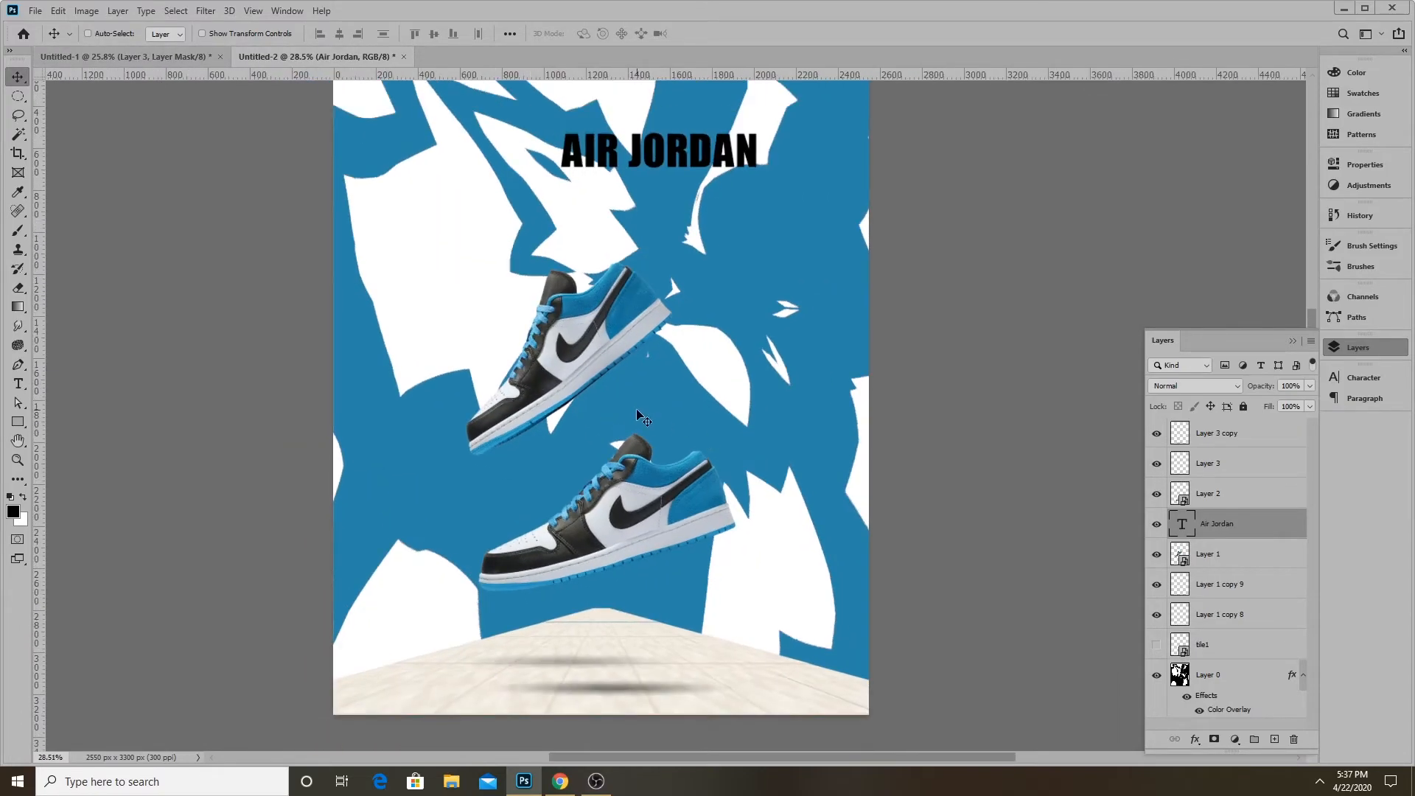
scroll(708, 475, "down", 1)
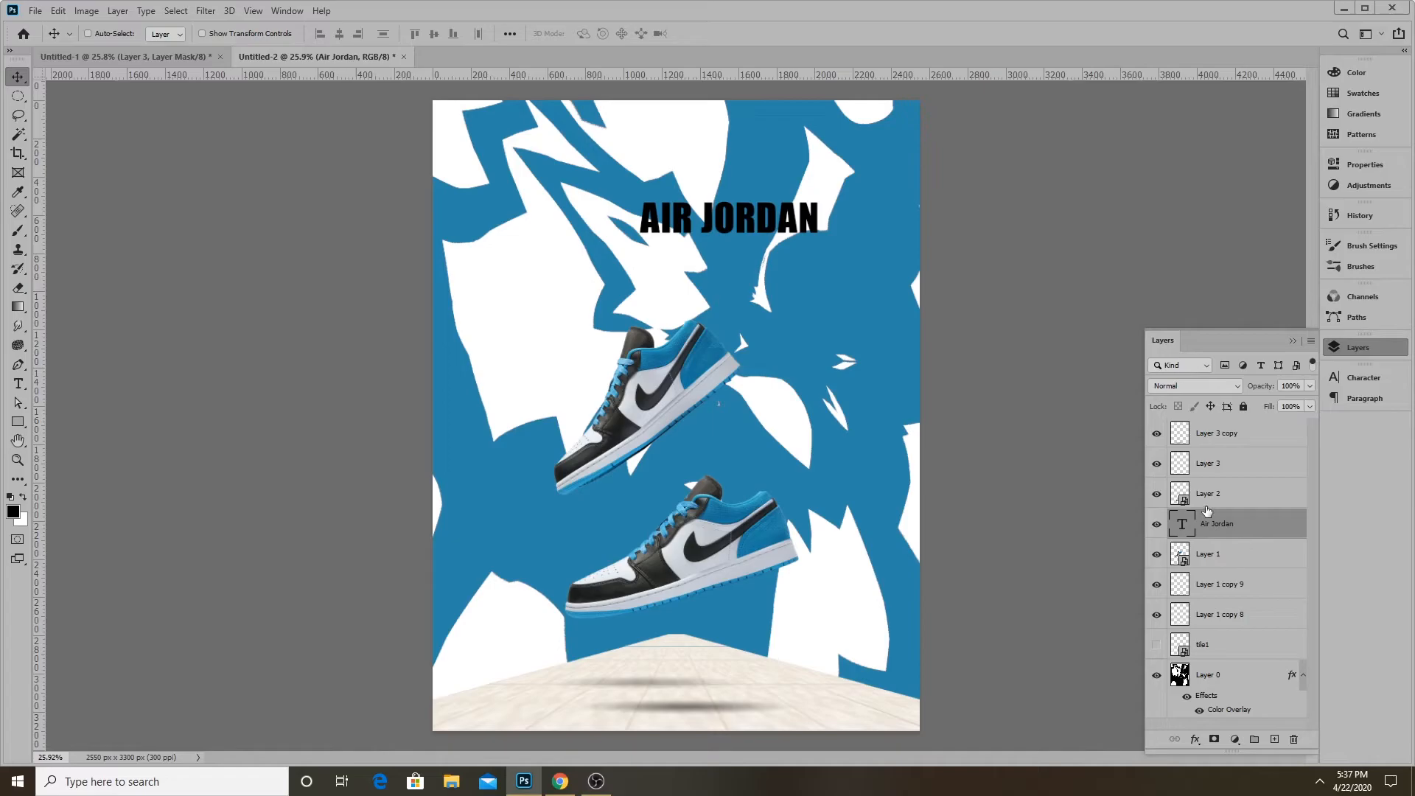
Move the Air Jordan text layer to the top of the layer stack
left_click_drag(1221, 550, 1210, 508)
left_click_drag(1259, 558, 1245, 424)
left_click(1157, 434)
left_click(1156, 433)
Rename Layer 3 copy and Layer 3, which hold the floor shadows, both as shadow
left_click(1218, 470)
left_click(1156, 464)
left_click(1156, 465)
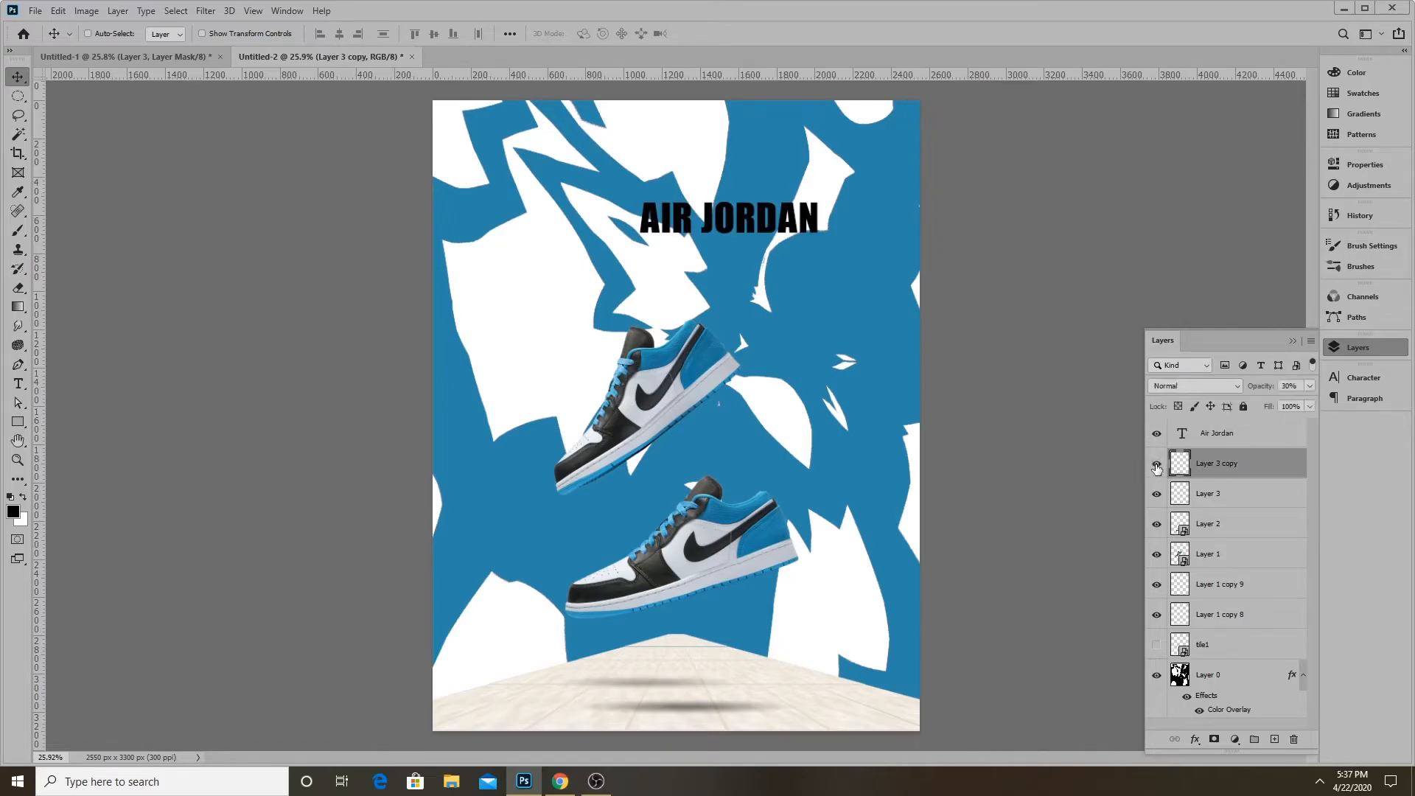
double_click(1223, 464)
type("shadow")
left_click(1223, 501)
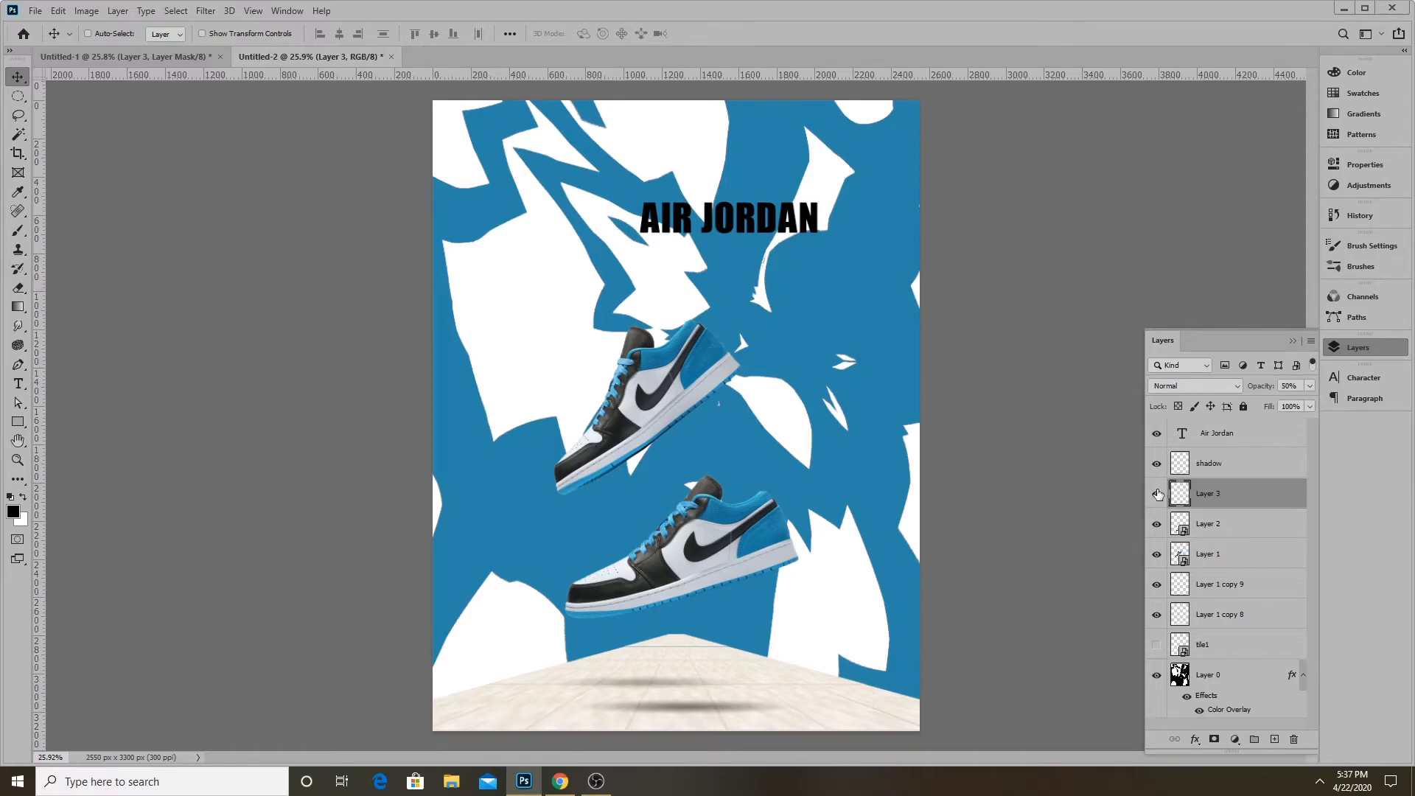
double_click(1204, 493)
type("shadow")
key("Return")
Check which shoe Layer 2 and Layer 1 each hold by temporarily hiding Layer 2
left_click(1209, 523)
left_click(1156, 524)
left_click(1156, 524)
double_click(1211, 527)
left_click(1216, 555)
left_click(1213, 534)
left_click(1213, 554)
left_click(1213, 527)
left_click(1240, 554)
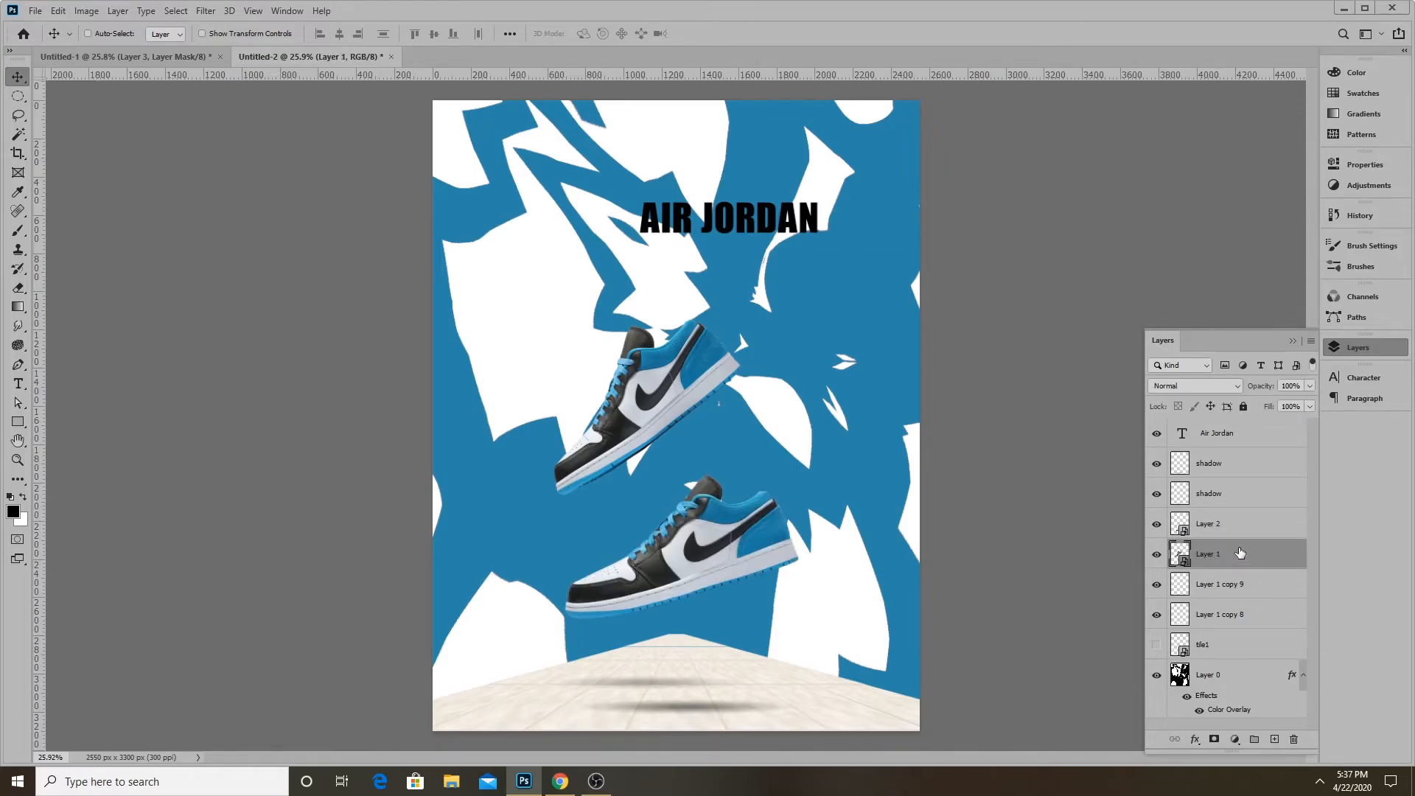
double_click(1213, 524)
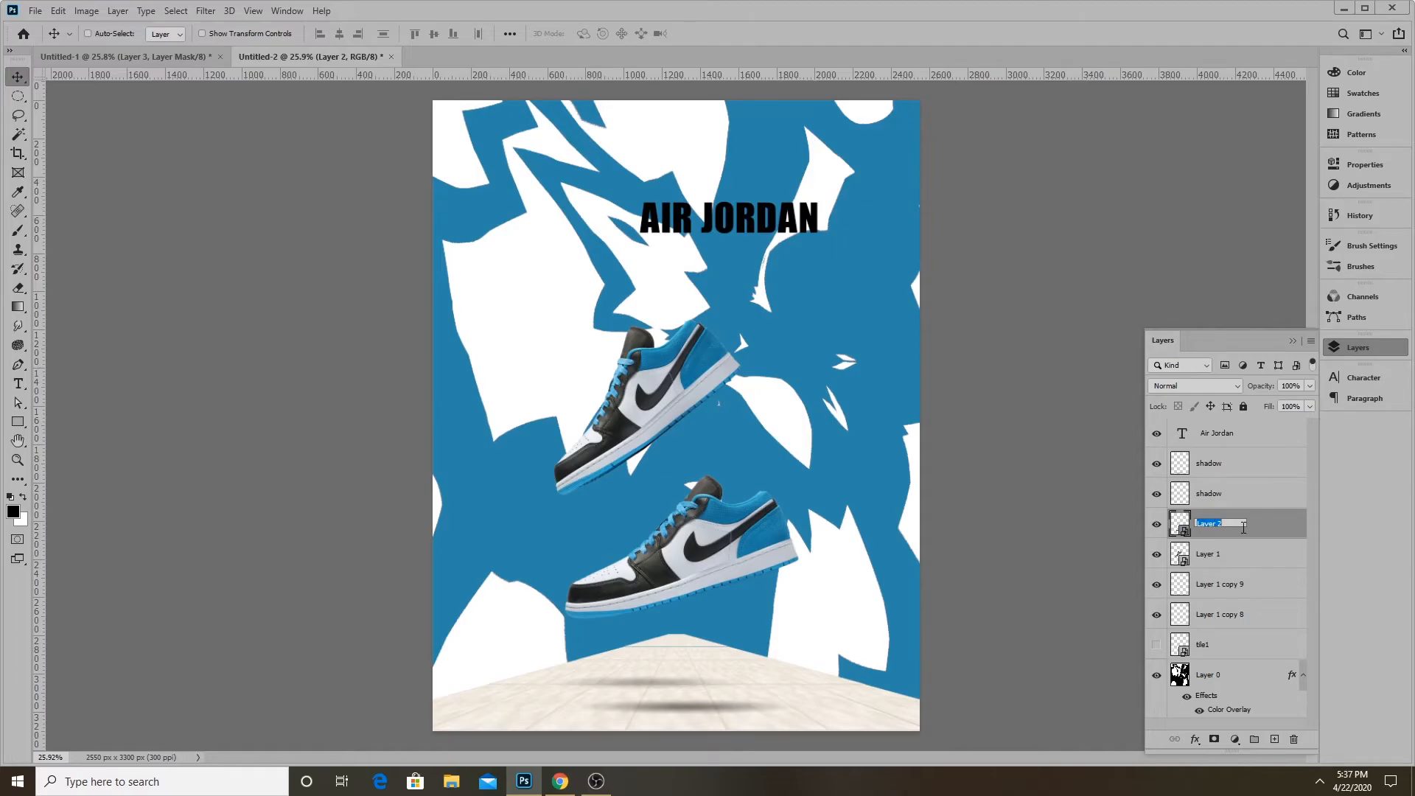
left_click(1201, 554)
left_click(1156, 525)
left_click(1158, 525)
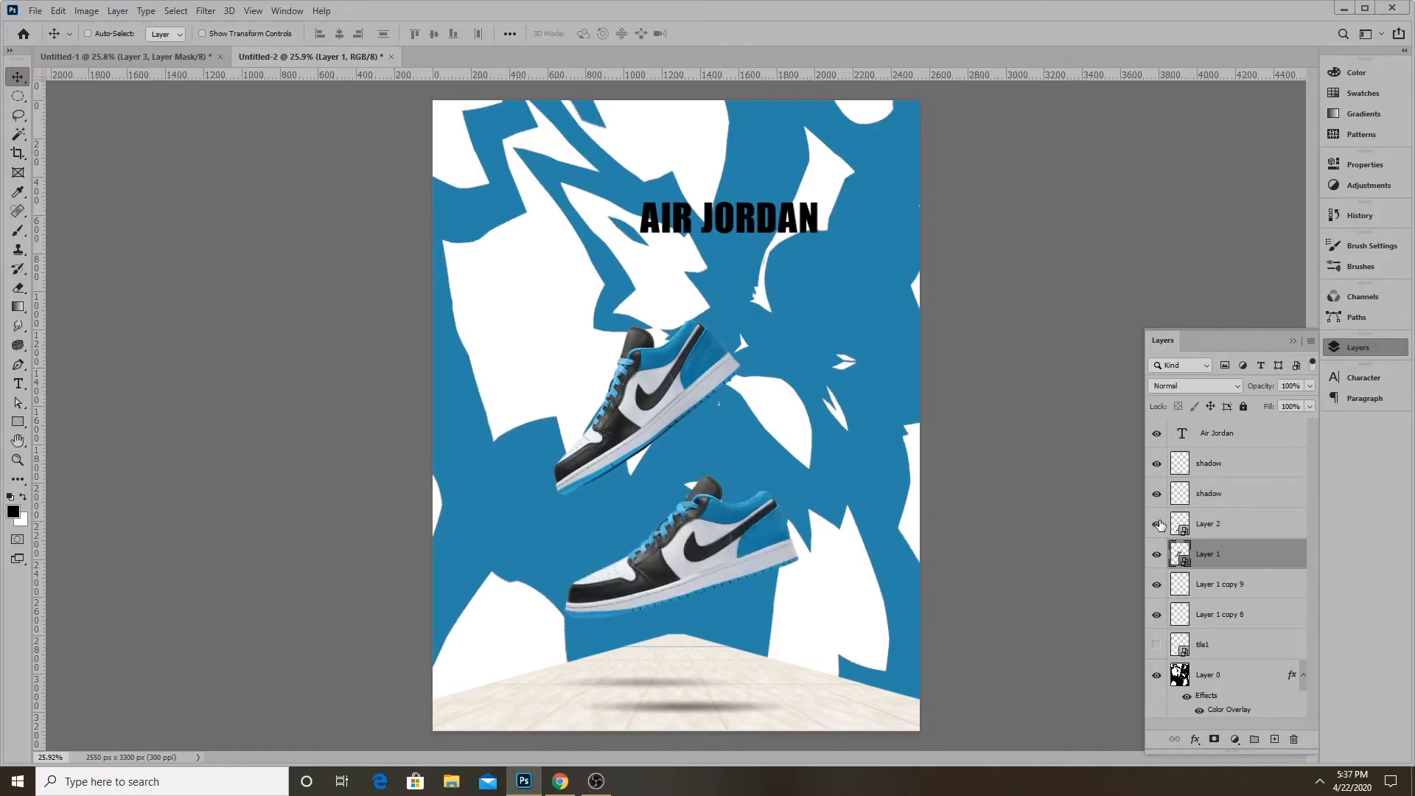
Rename the lower shoe's layer as leftShoe and the upper shoe's layer as rightShoe
double_click(1208, 524)
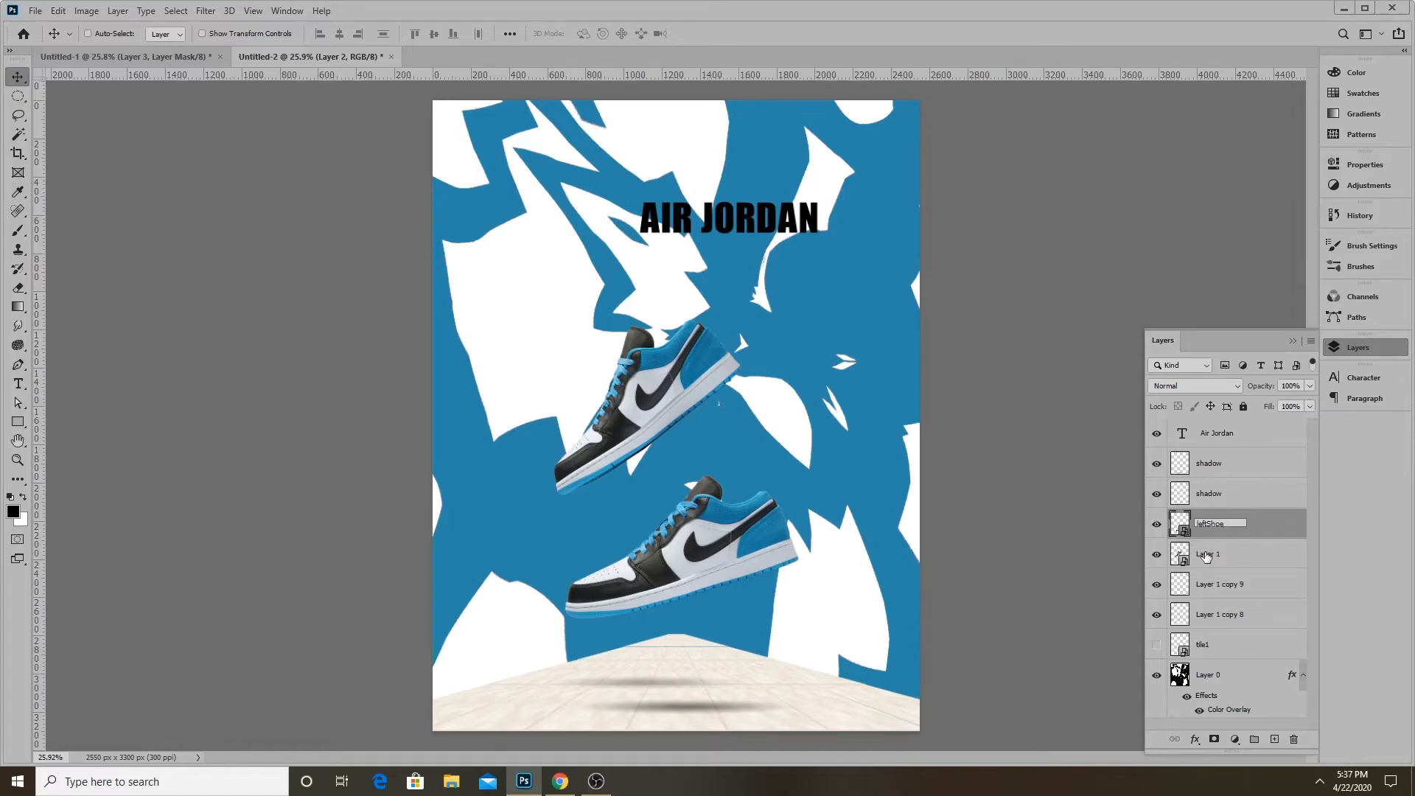
double_click(1207, 555)
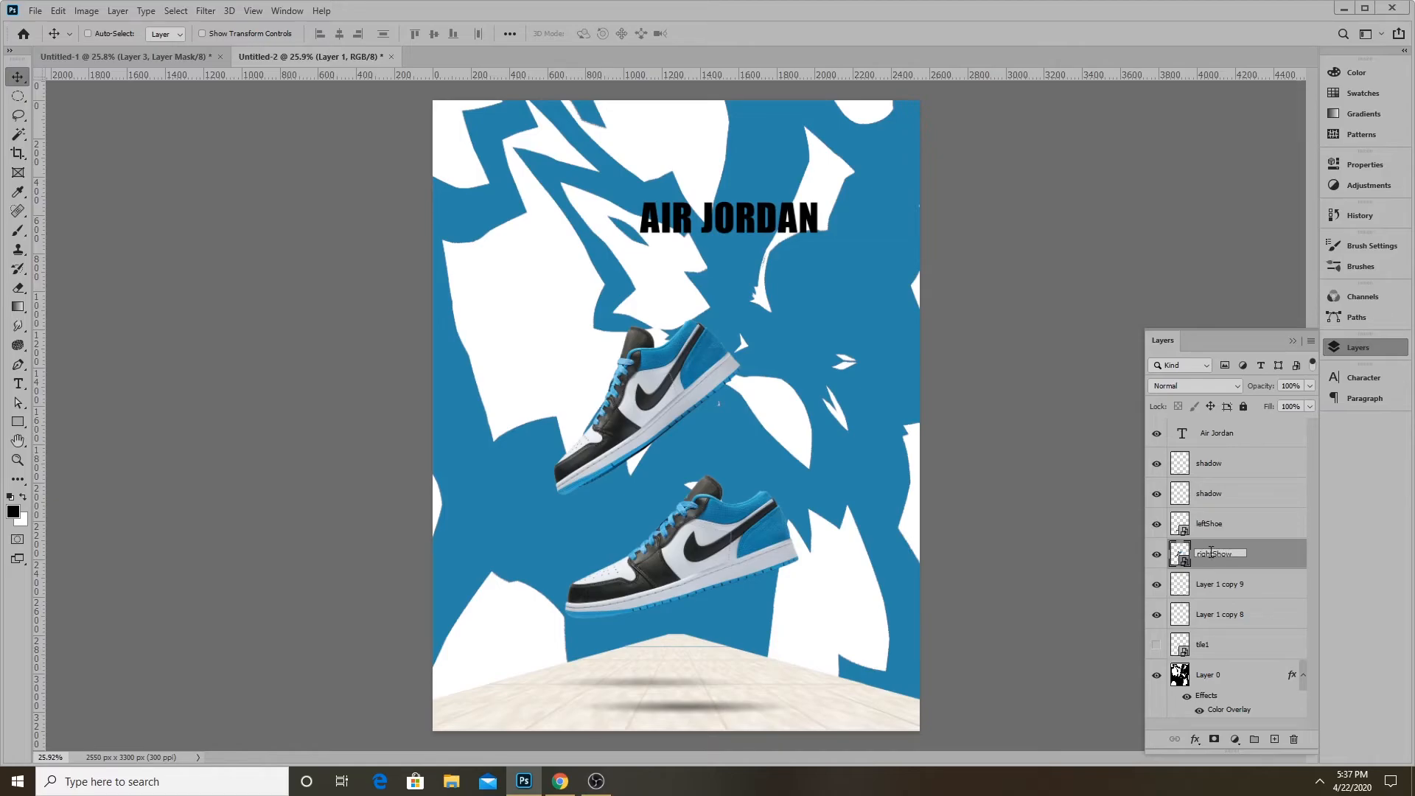
key("Return")
Check which parts of the tiled floor Layer 1 copy 9 and Layer 1 copy 8 hold by toggling their visibility
left_click(1191, 586)
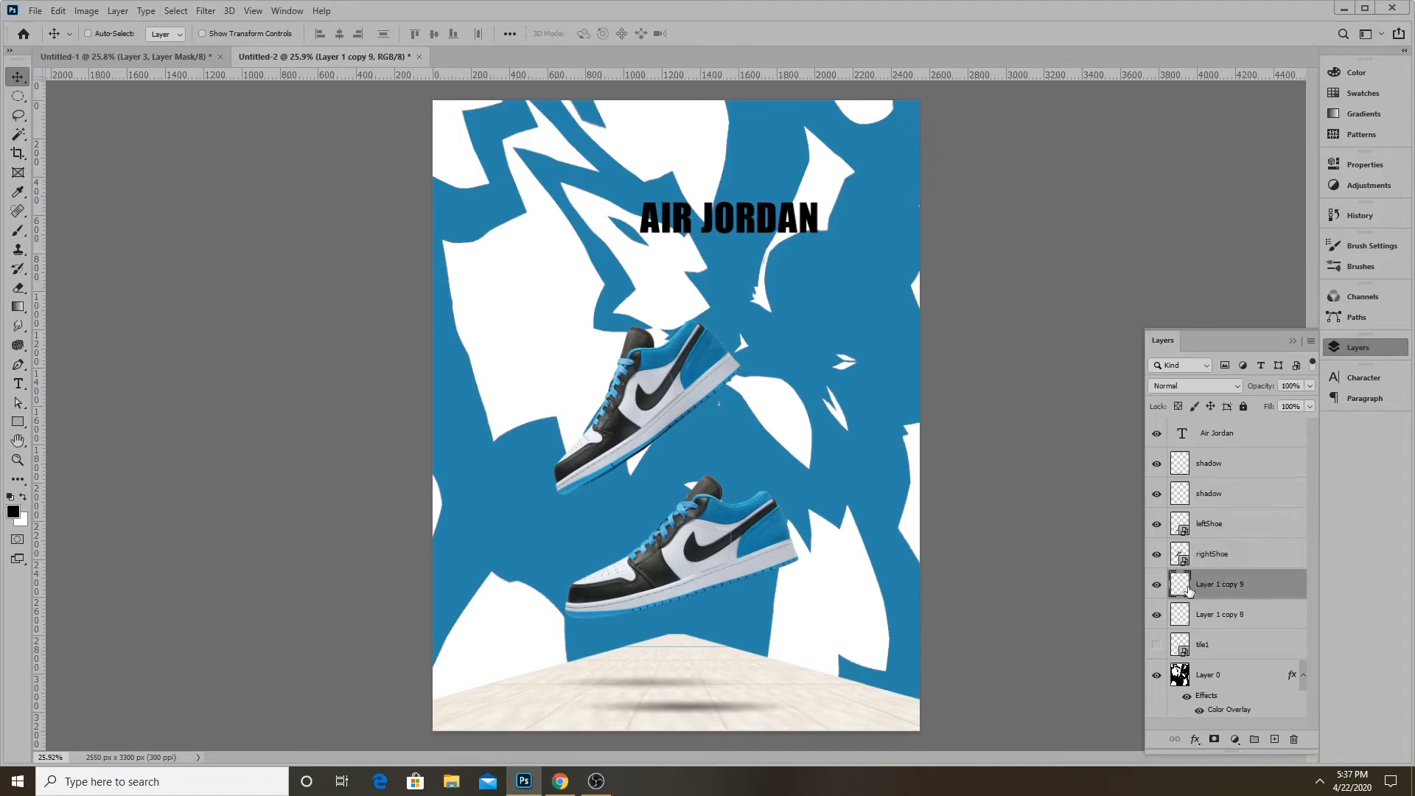
left_click(1161, 587)
left_click(1161, 587)
scroll(731, 638, "up", 4)
scroll(619, 590, "down", 1)
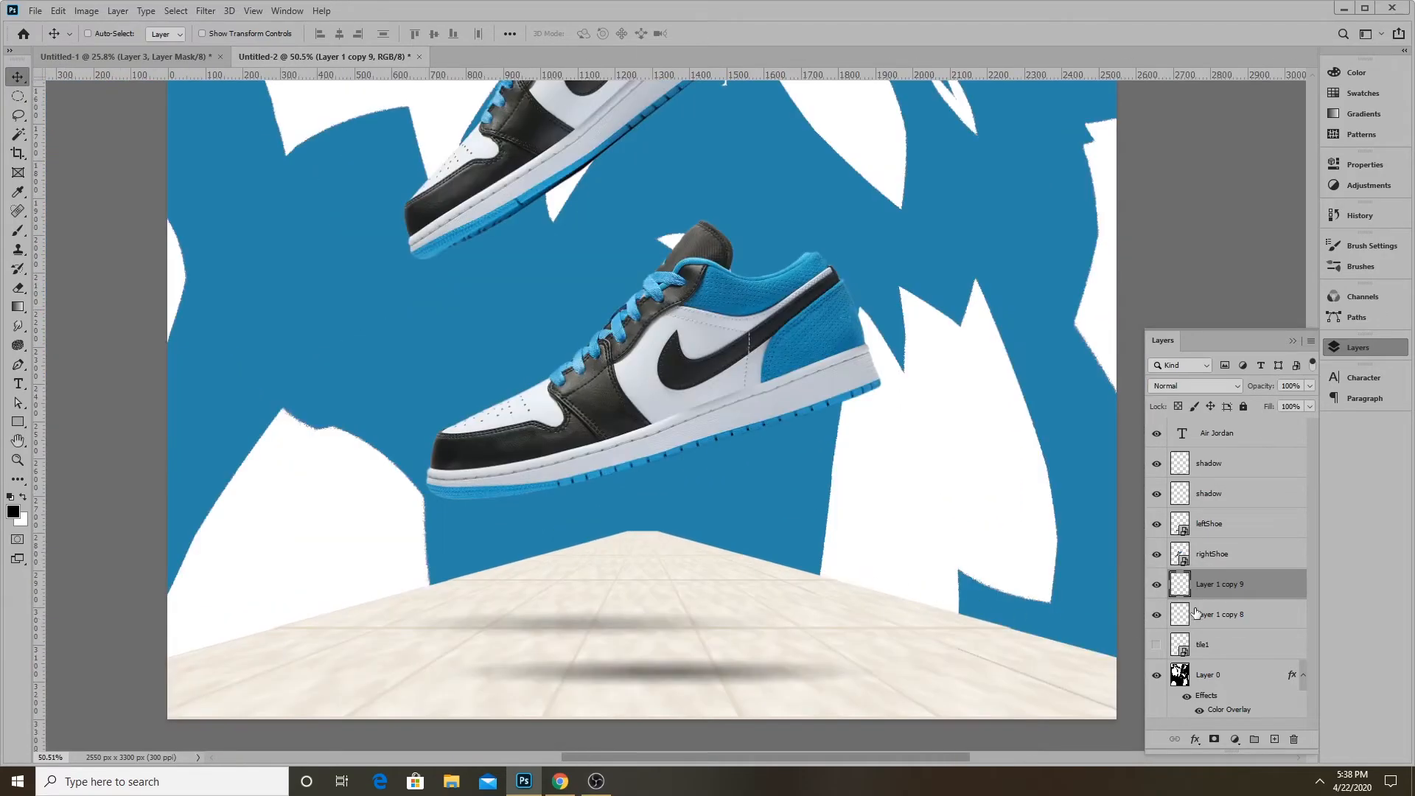
left_click(1208, 617)
left_click(1161, 587)
left_click(1161, 587)
left_click(1156, 612)
left_click(1156, 612)
left_click(1157, 589)
left_click(1229, 594)
left_click(1159, 589)
Merge the floor layers Layer 1 copy 9 and Layer 1 copy 8 into one layer and rename it tiles
left_click(1223, 614, "shift")
right_click(1218, 608)
left_click(1090, 579)
left_click(1156, 586)
left_click(1157, 587)
double_click(1219, 585)
type("t")
key("Return")
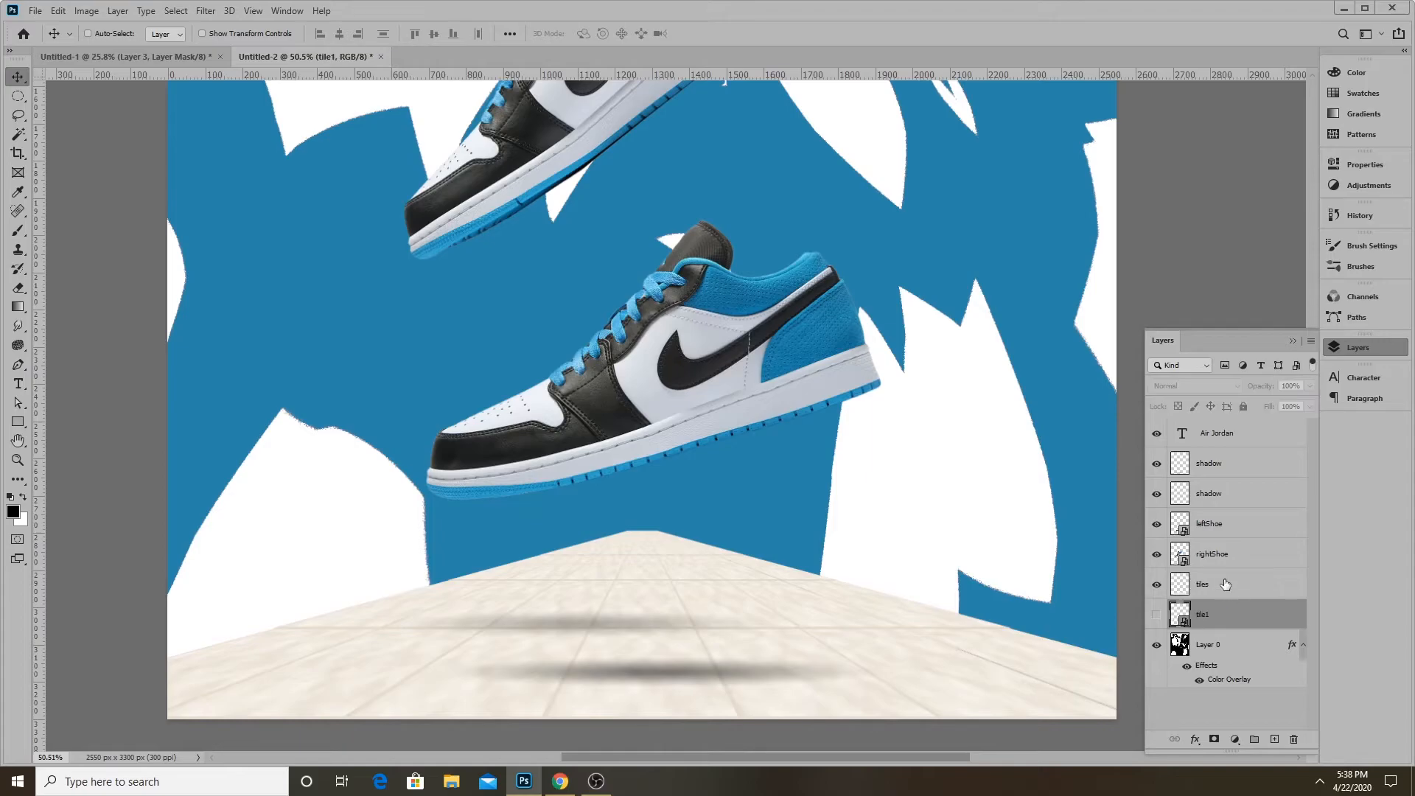
Select the rightShoe layer and examine the shoe effects on the Untitled-1 poster for comparison
scroll(1126, 573, "up", 2)
scroll(1125, 572, "down", 2)
scroll(600, 504, "down", 2)
scroll(693, 524, "up", 3)
left_click(1216, 525)
left_click(1219, 554)
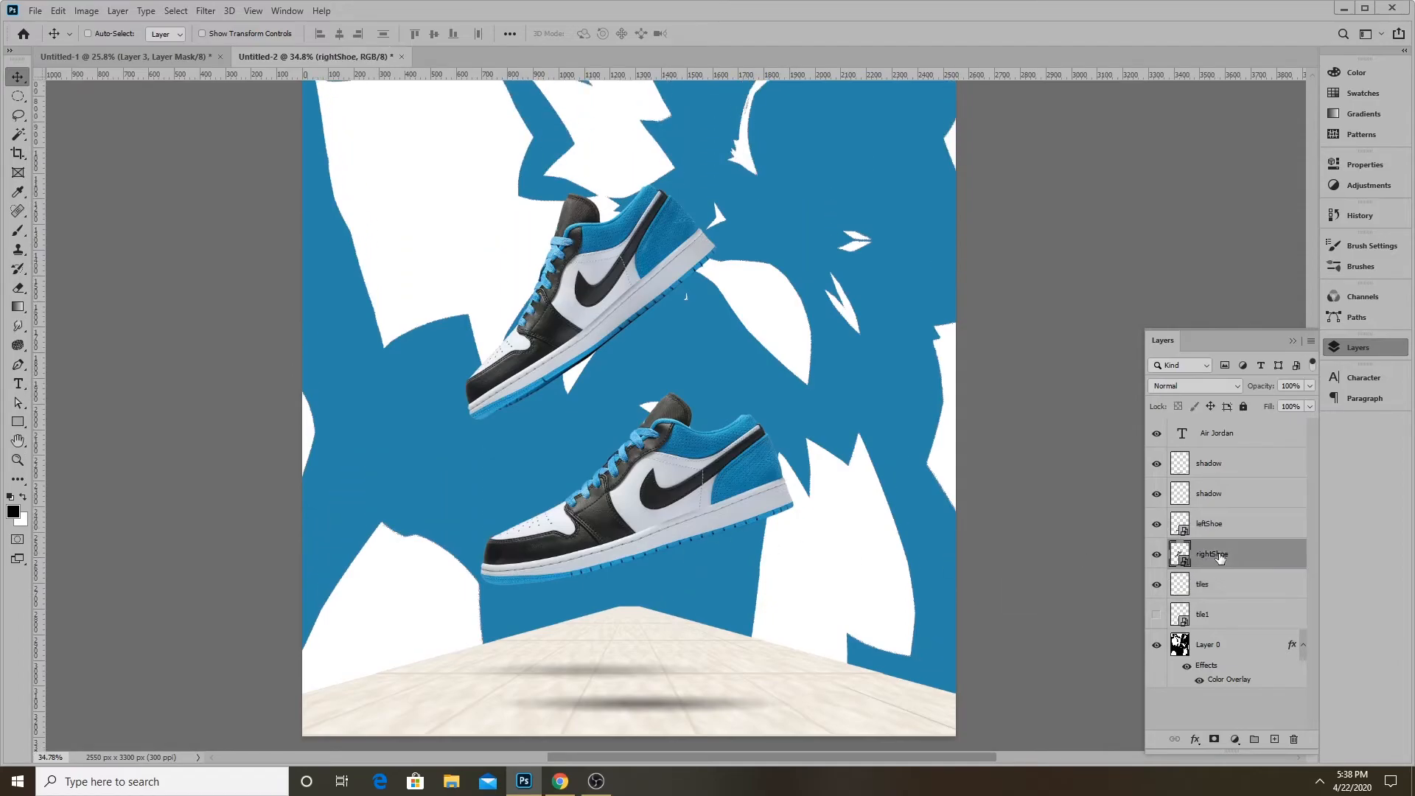
left_click(136, 57)
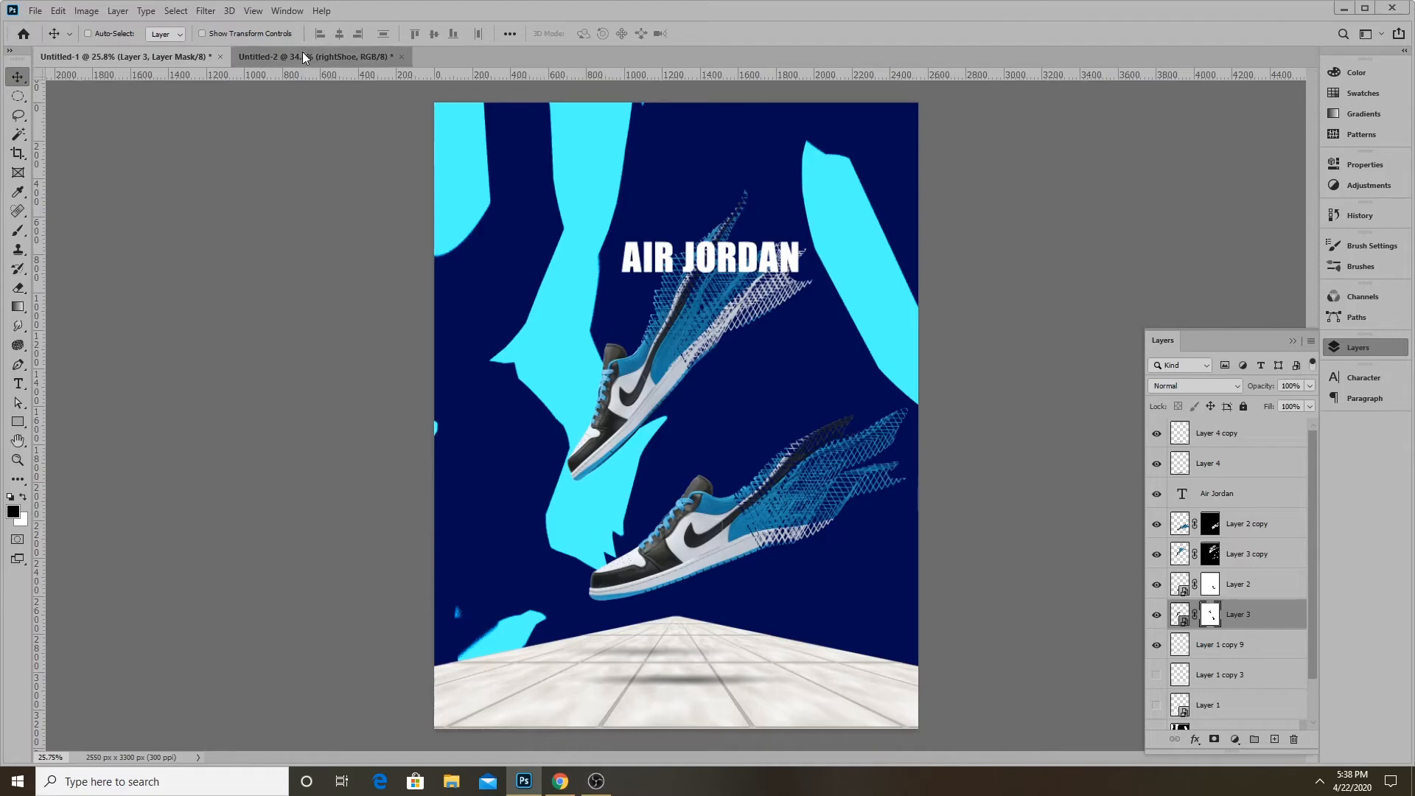
Switch to the Untitled-2 poster and duplicate the leftShoe and rightShoe layers together
left_click(305, 58)
left_click(1225, 524, "shift")
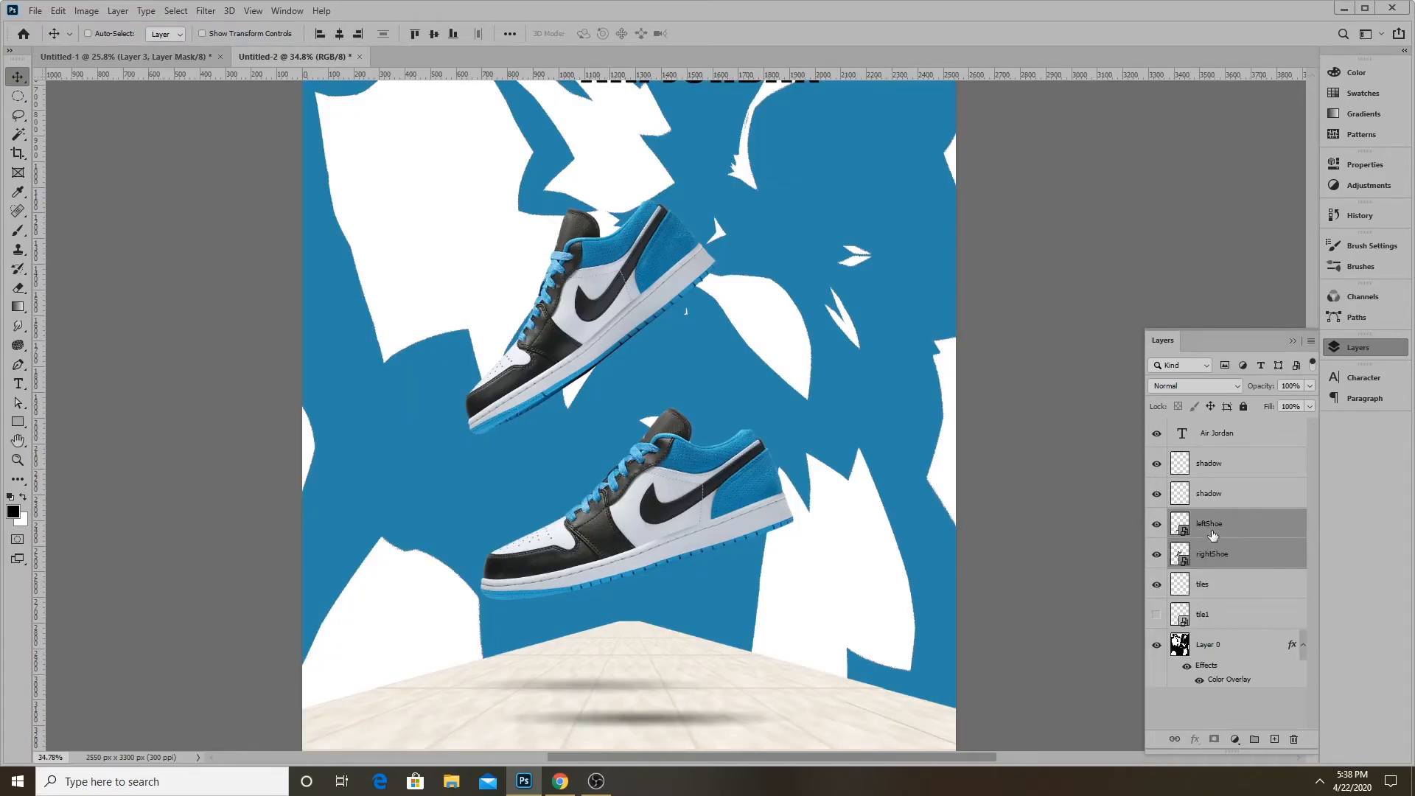
key("ctrl+j")
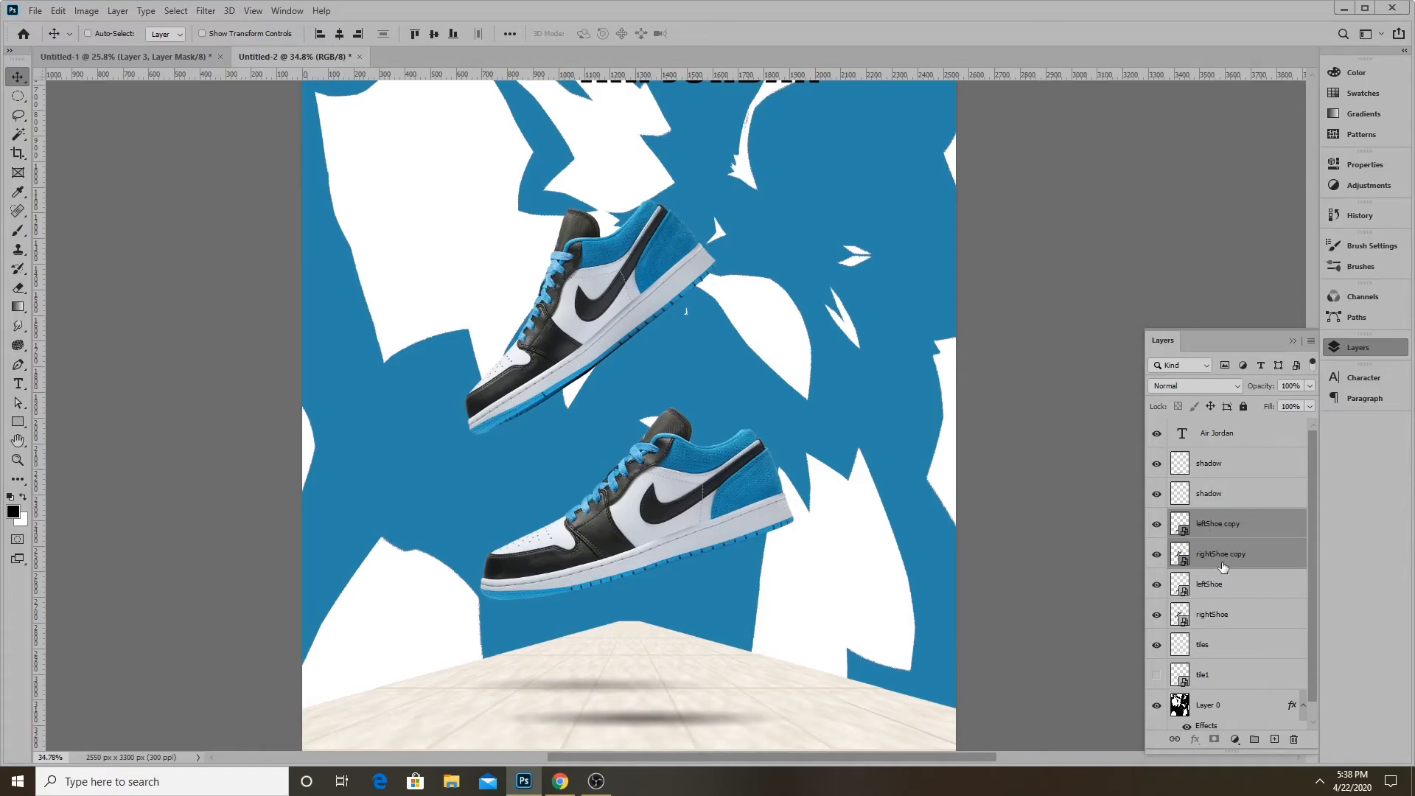
left_click(1214, 592)
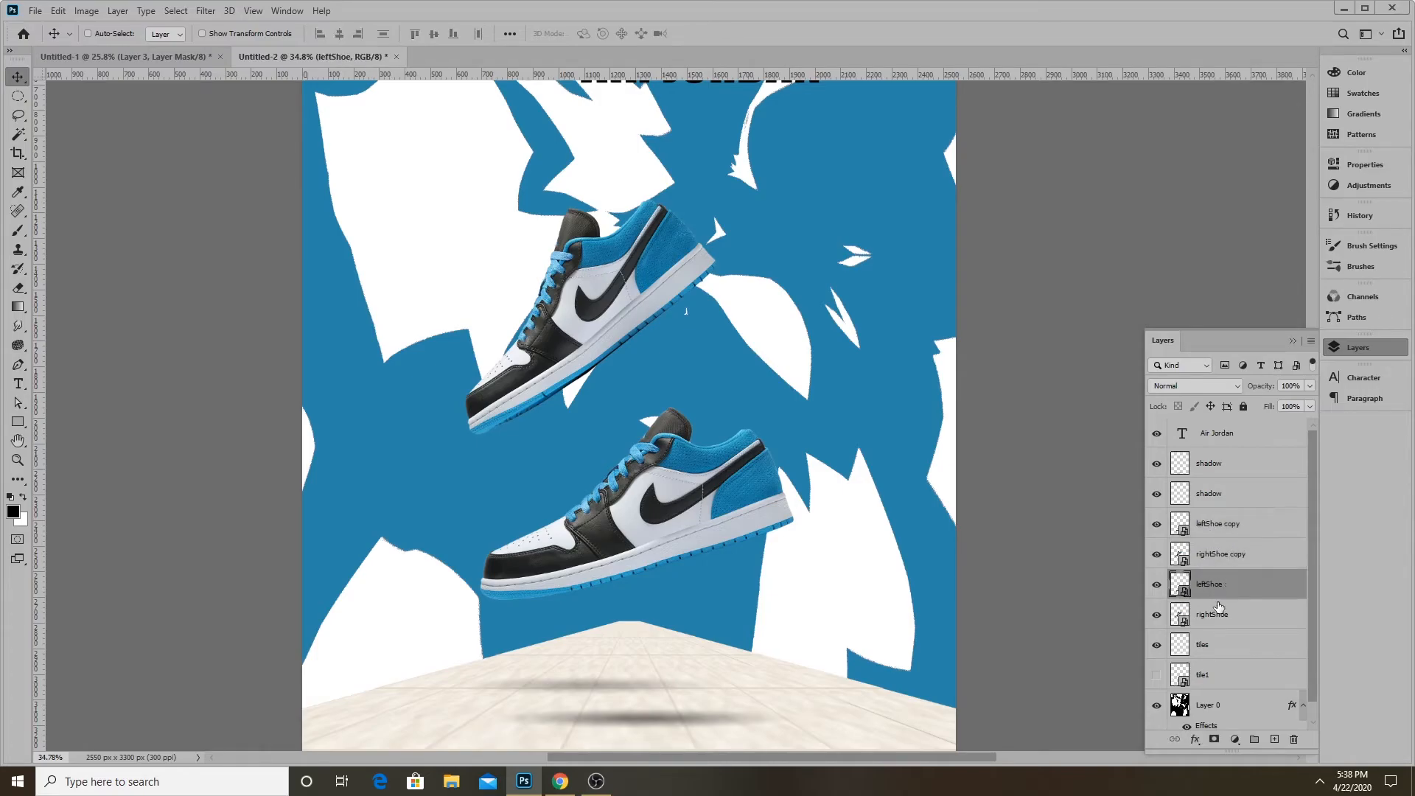
Rasterize the leftShoe copy and rightShoe copy layers
left_click(1226, 558)
left_click(1224, 531)
left_click(1230, 556)
right_click(1223, 530)
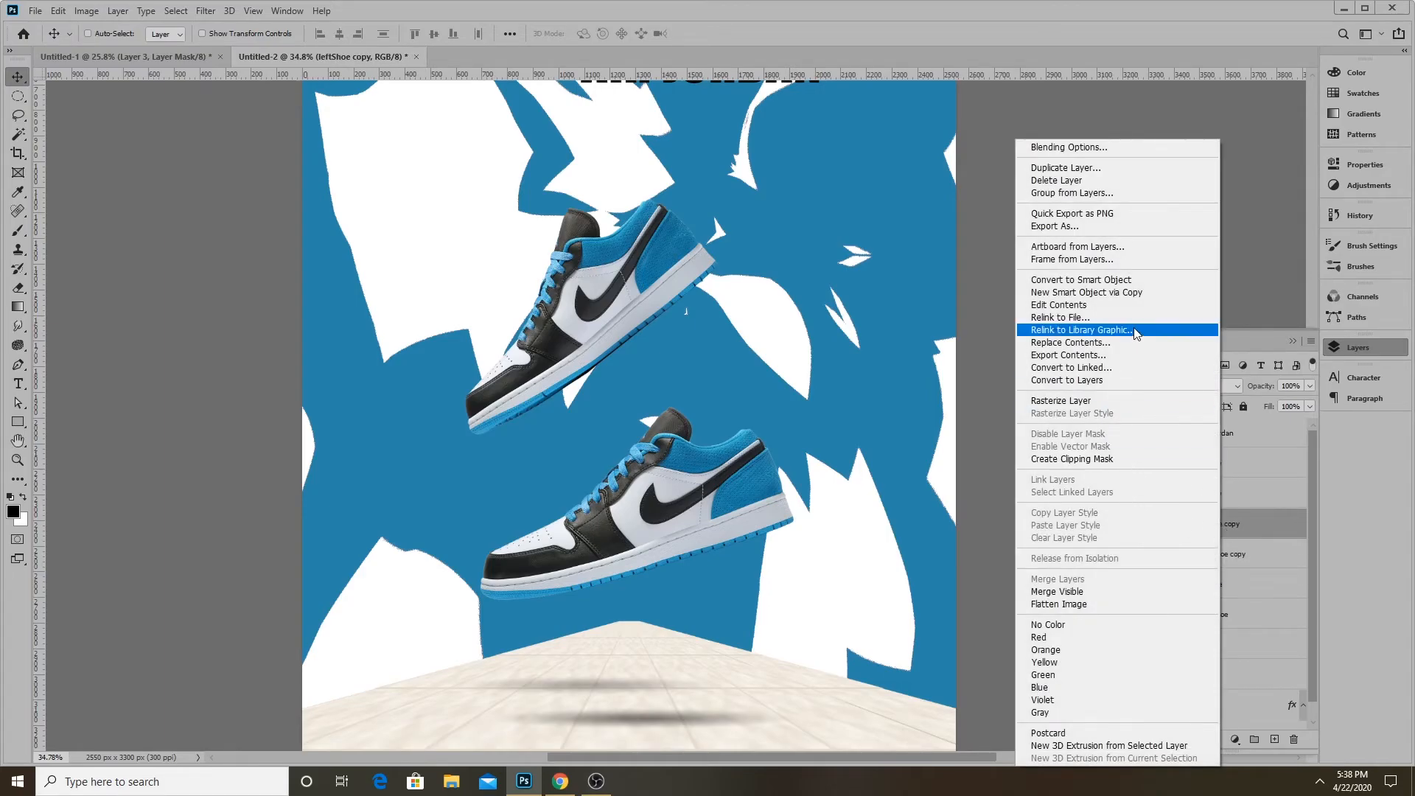
left_click(1086, 403)
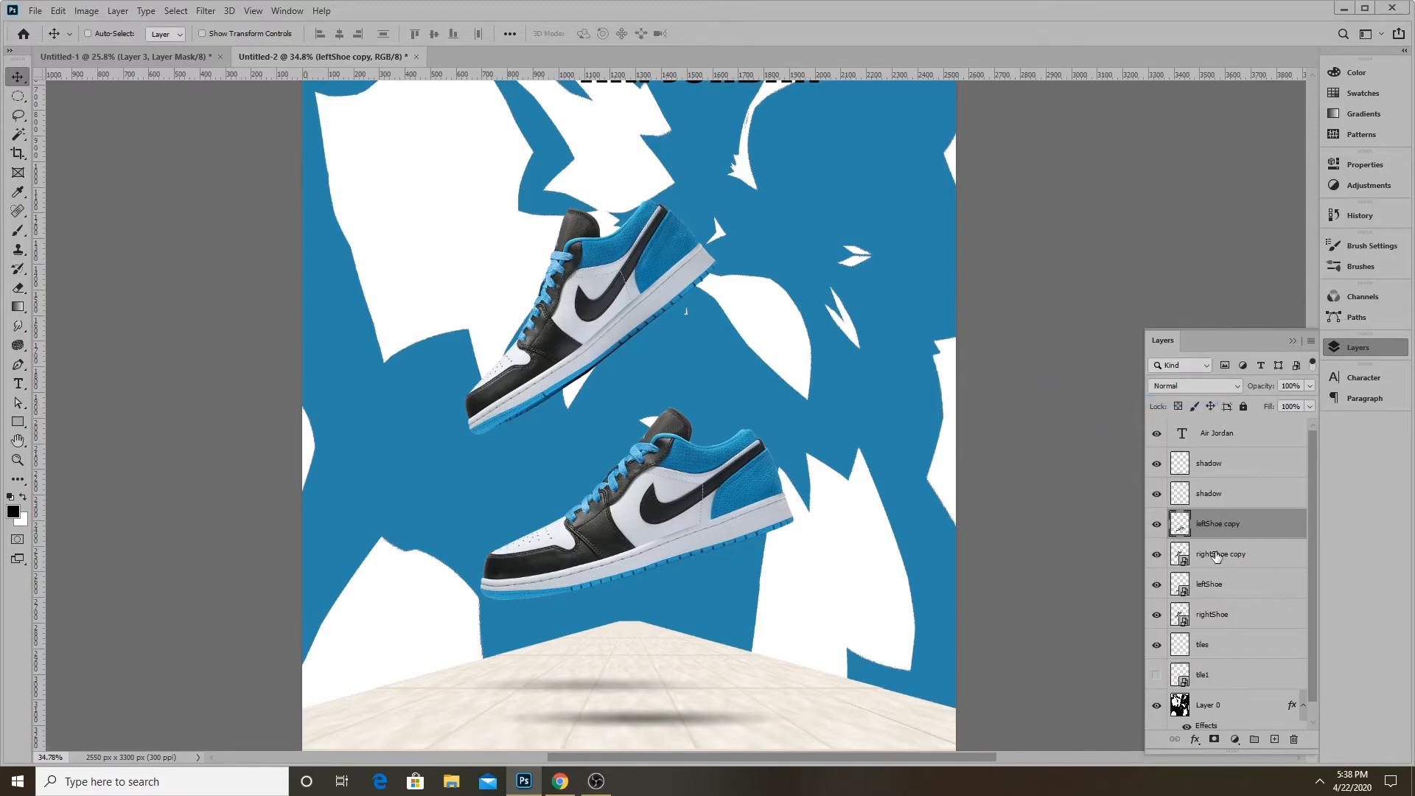
left_click(1215, 554)
right_click(1214, 554)
left_click(1083, 402)
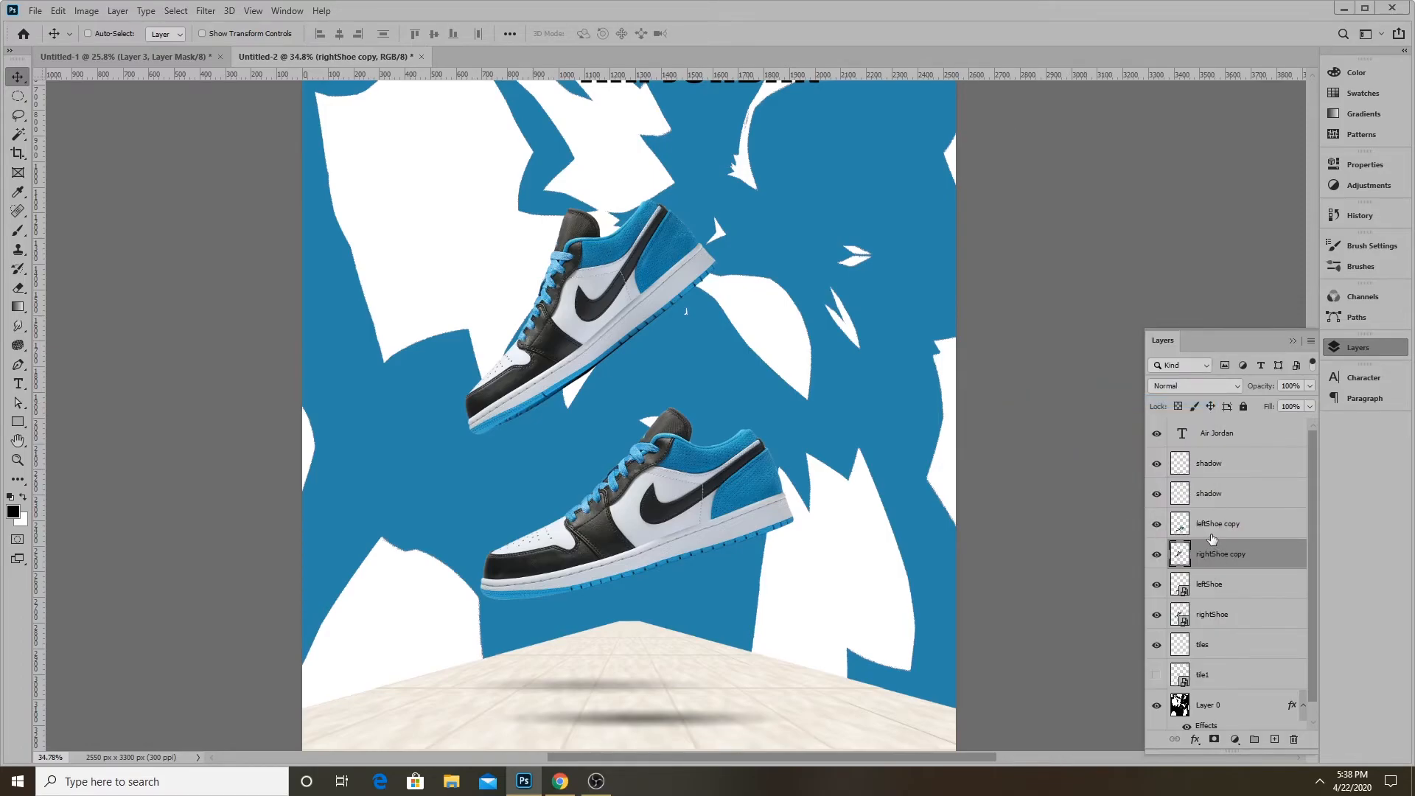
Open leftShoe copy in Liquify and warp the shoe's heel, collar and sole outward into long trailing spikes with the size 300 brush
scroll(927, 452, "down", 2)
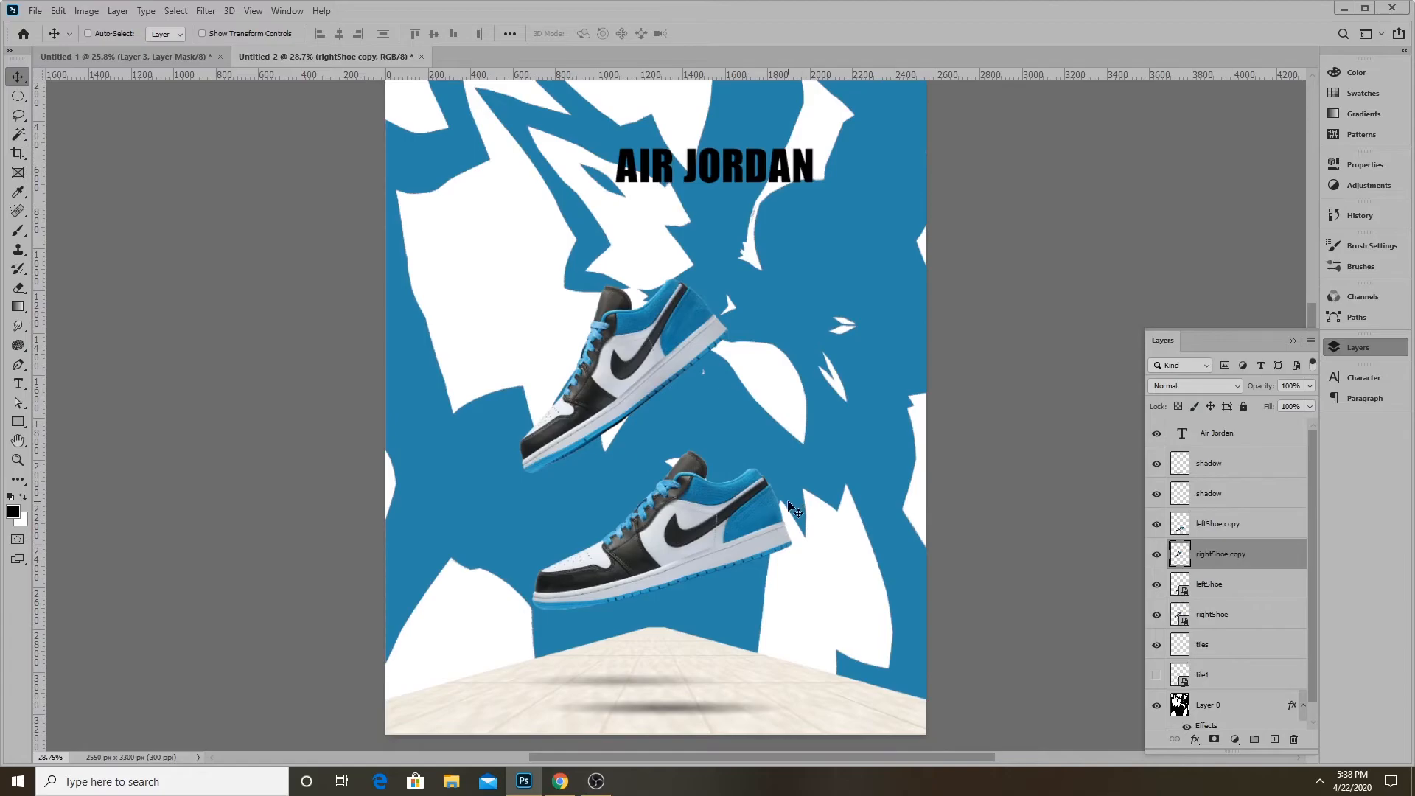
left_click(1192, 528)
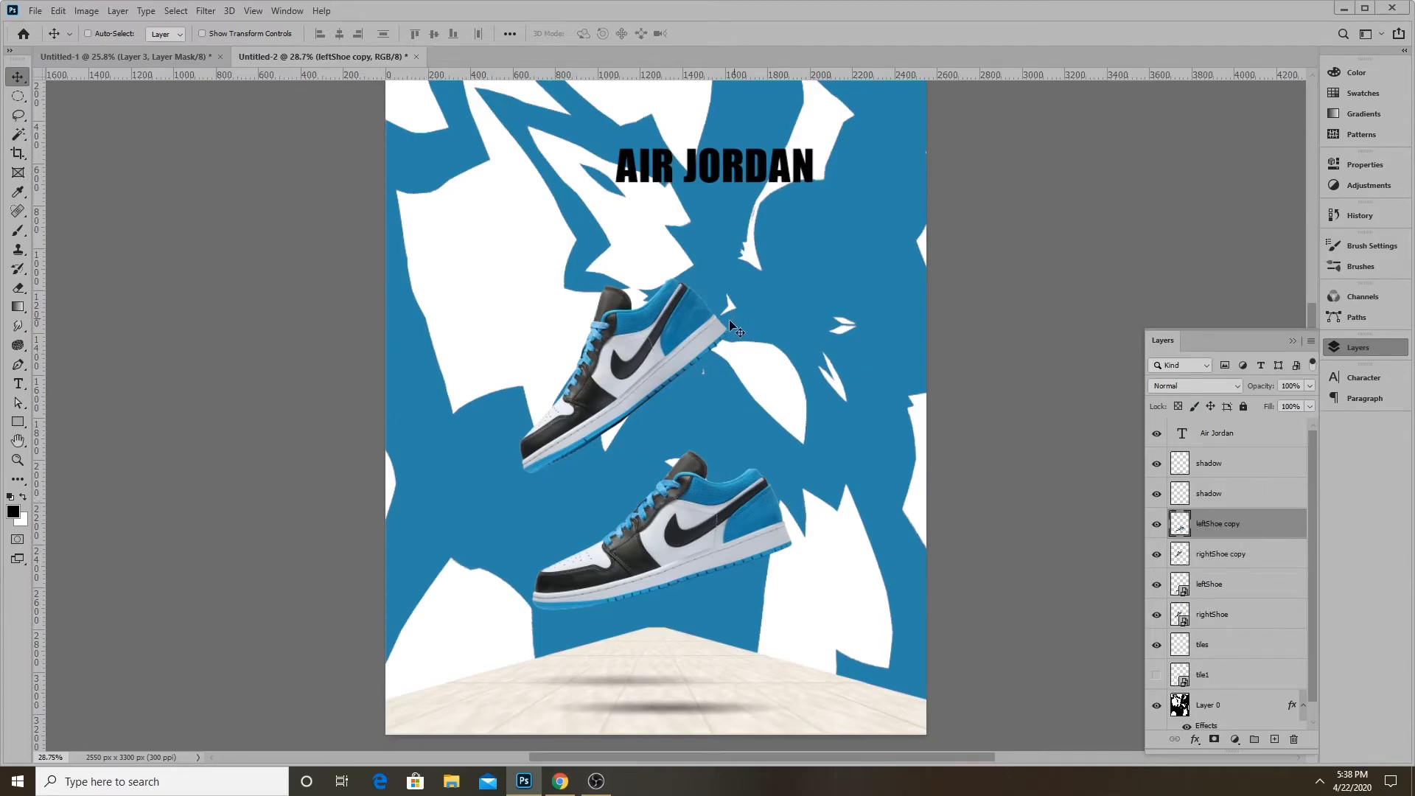
left_click(205, 10)
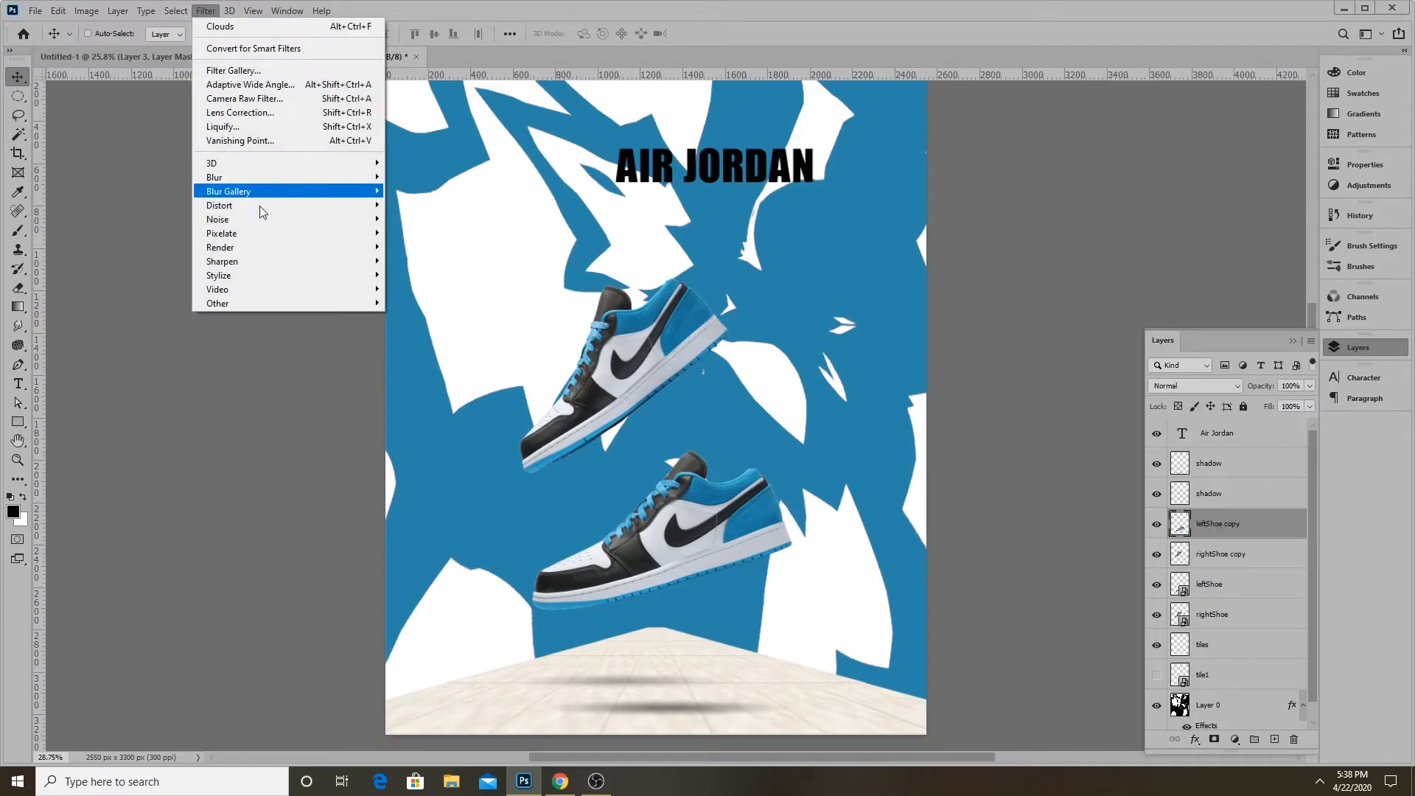
left_click(248, 126)
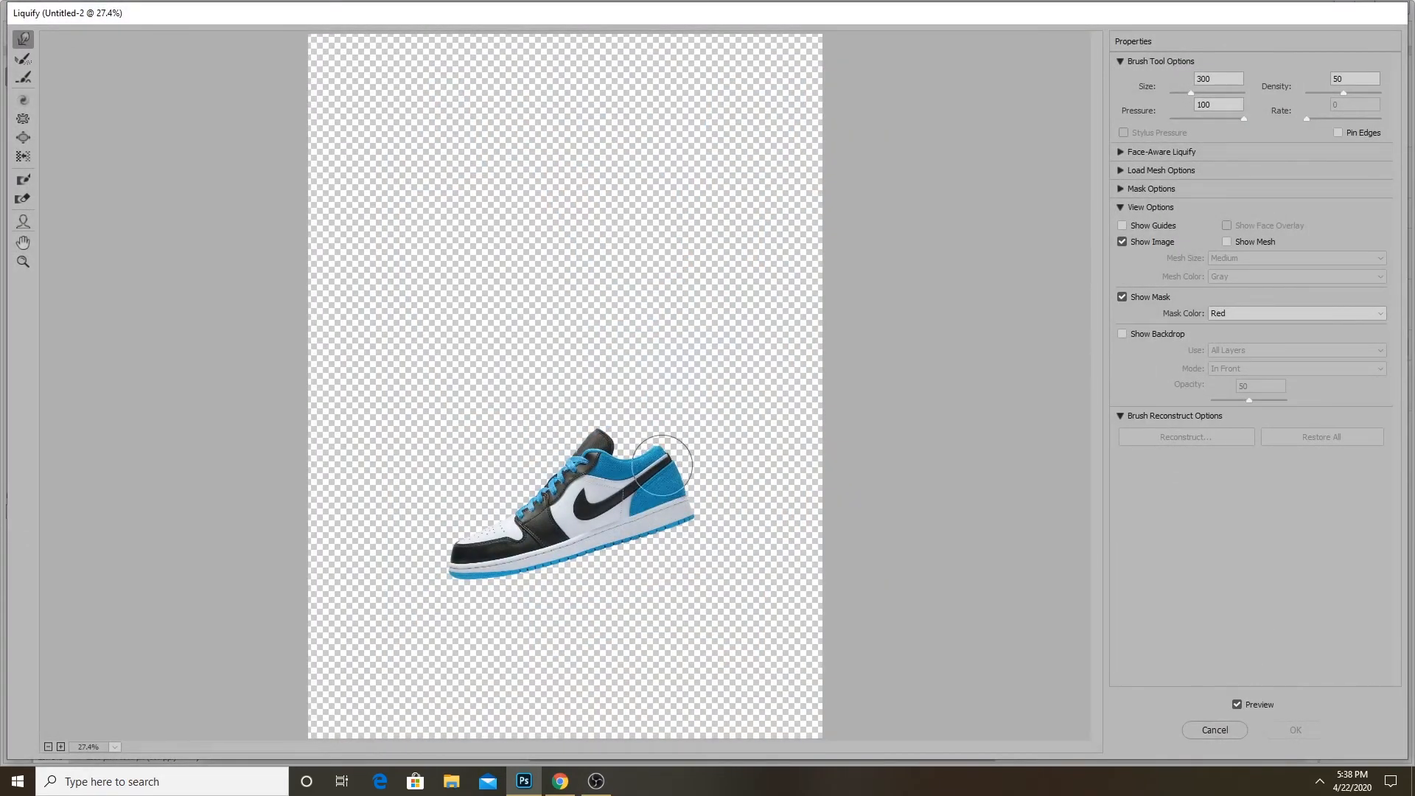
left_click_drag(662, 465, 793, 343)
left_click_drag(653, 449, 757, 338)
left_click_drag(704, 445, 870, 385)
mouse_move(674, 482)
left_mouse_down()
mouse_move(855, 405)
mouse_move(746, 496)
mouse_move(804, 499)
left_mouse_up()
left_click_drag(658, 513, 922, 497)
mouse_move(671, 489)
left_mouse_down()
mouse_move(888, 438)
mouse_move(687, 481)
mouse_move(933, 457)
left_mouse_up()
left_click_drag(726, 508, 975, 484)
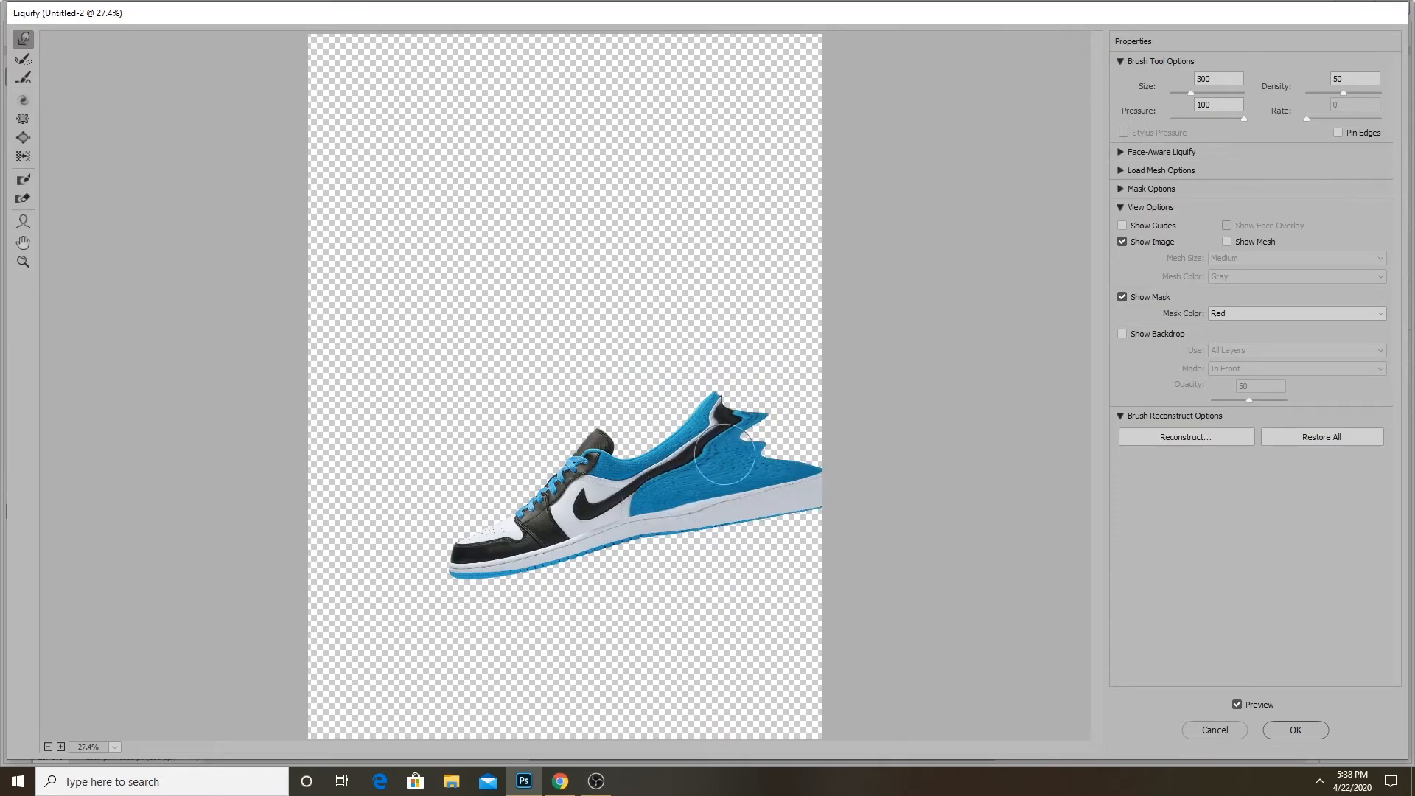
left_click_drag(725, 454, 978, 387)
left_click_drag(728, 423, 887, 338)
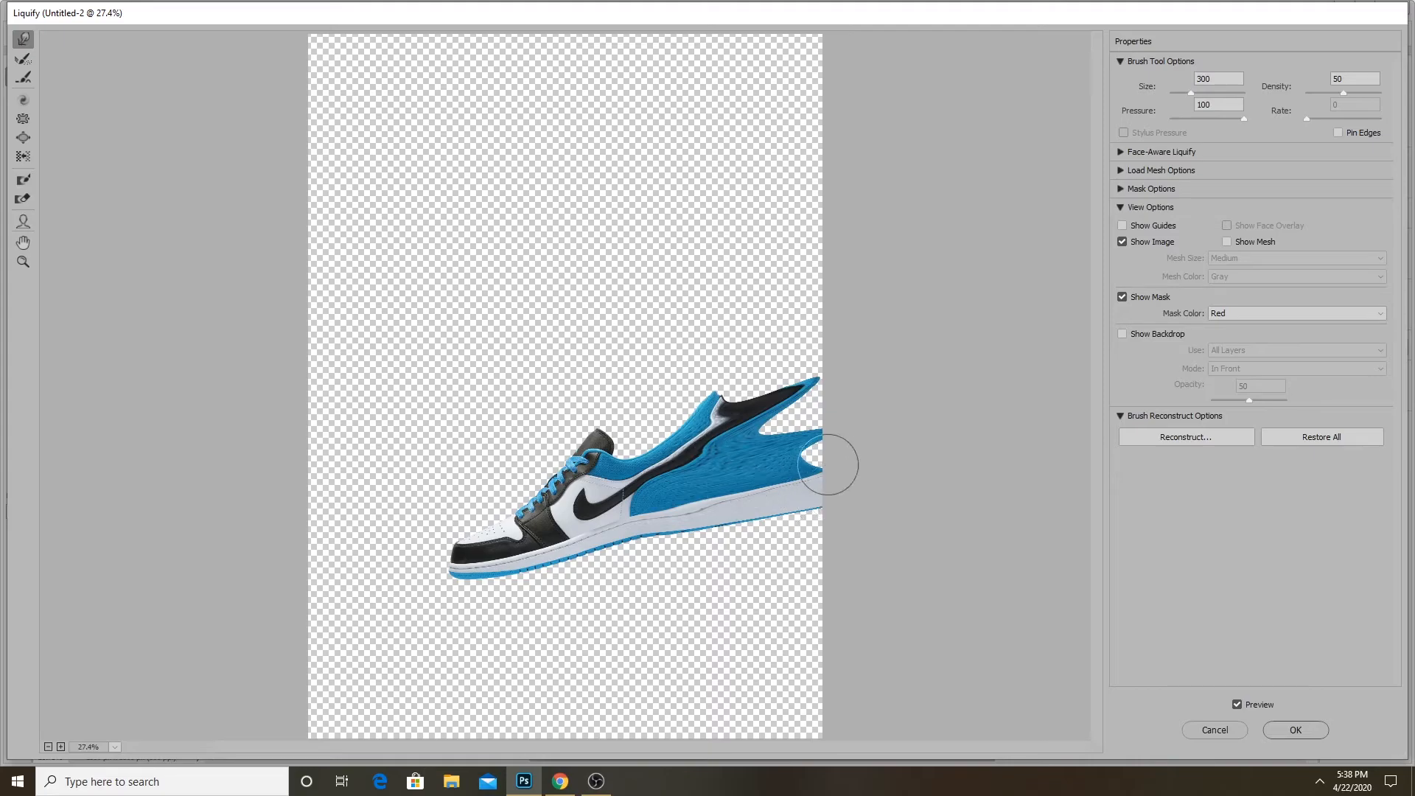
Push notches into the stretched heel and sole, extend the collar and sole tips further, and apply the Liquify distortion to leftShoe copy
left_click_drag(832, 463, 732, 483)
left_click_drag(853, 502, 776, 506)
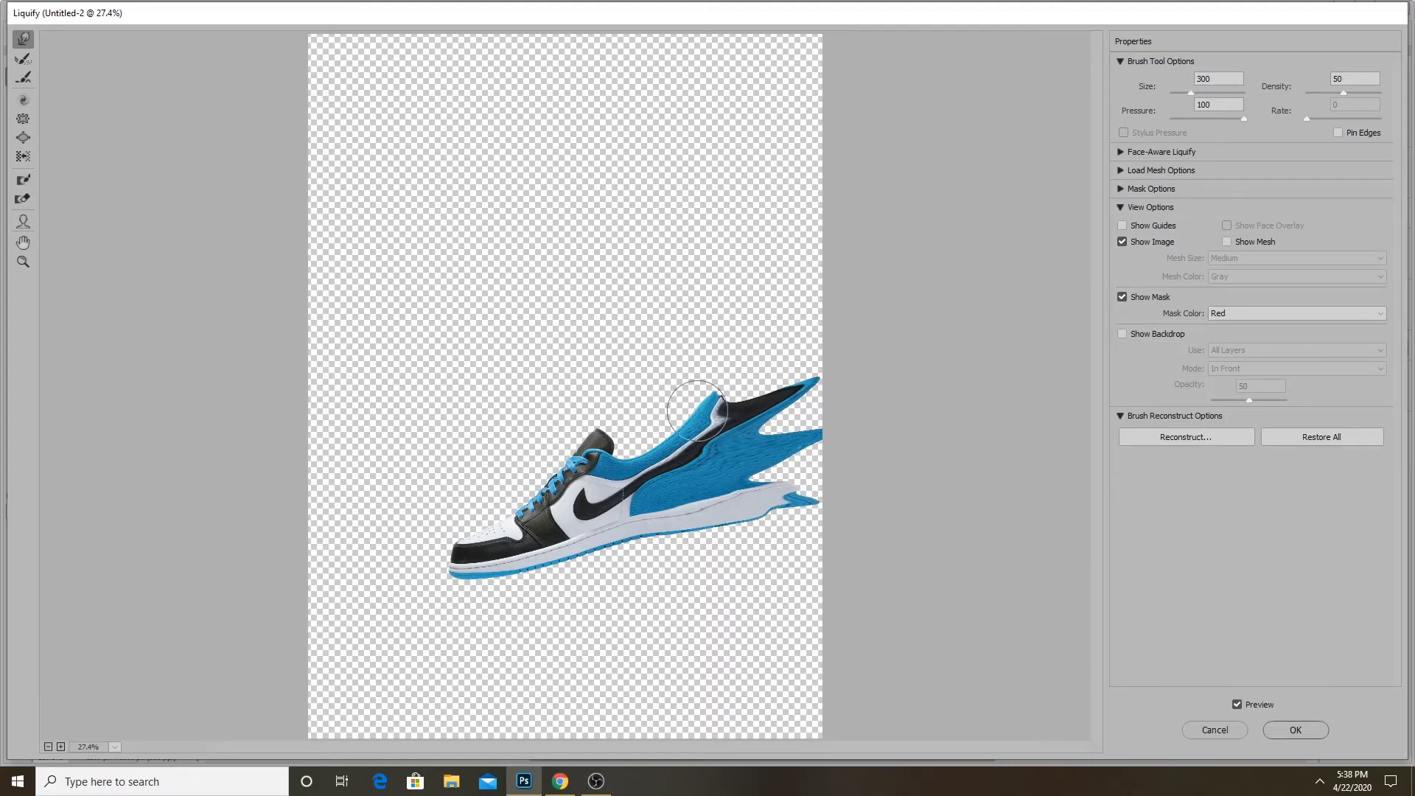
left_click_drag(696, 411, 763, 344)
mouse_move(720, 492)
left_mouse_down()
mouse_move(837, 461)
mouse_move(809, 525)
mouse_move(712, 524)
mouse_move(701, 564)
mouse_move(745, 498)
mouse_move(845, 489)
mouse_move(730, 499)
mouse_move(720, 526)
mouse_move(940, 455)
mouse_move(817, 480)
mouse_move(940, 451)
left_mouse_up()
left_click_drag(762, 534, 759, 524)
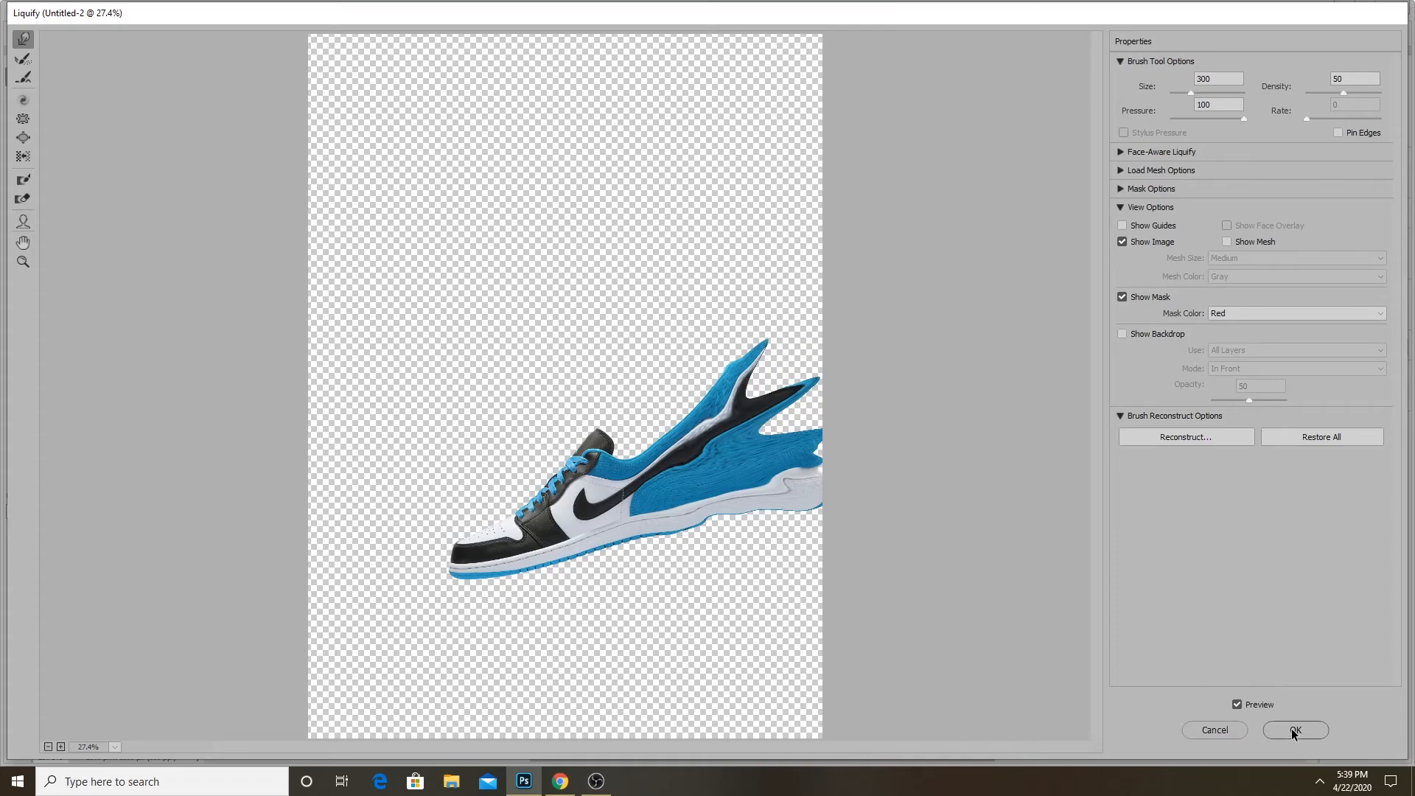
left_click(1290, 729)
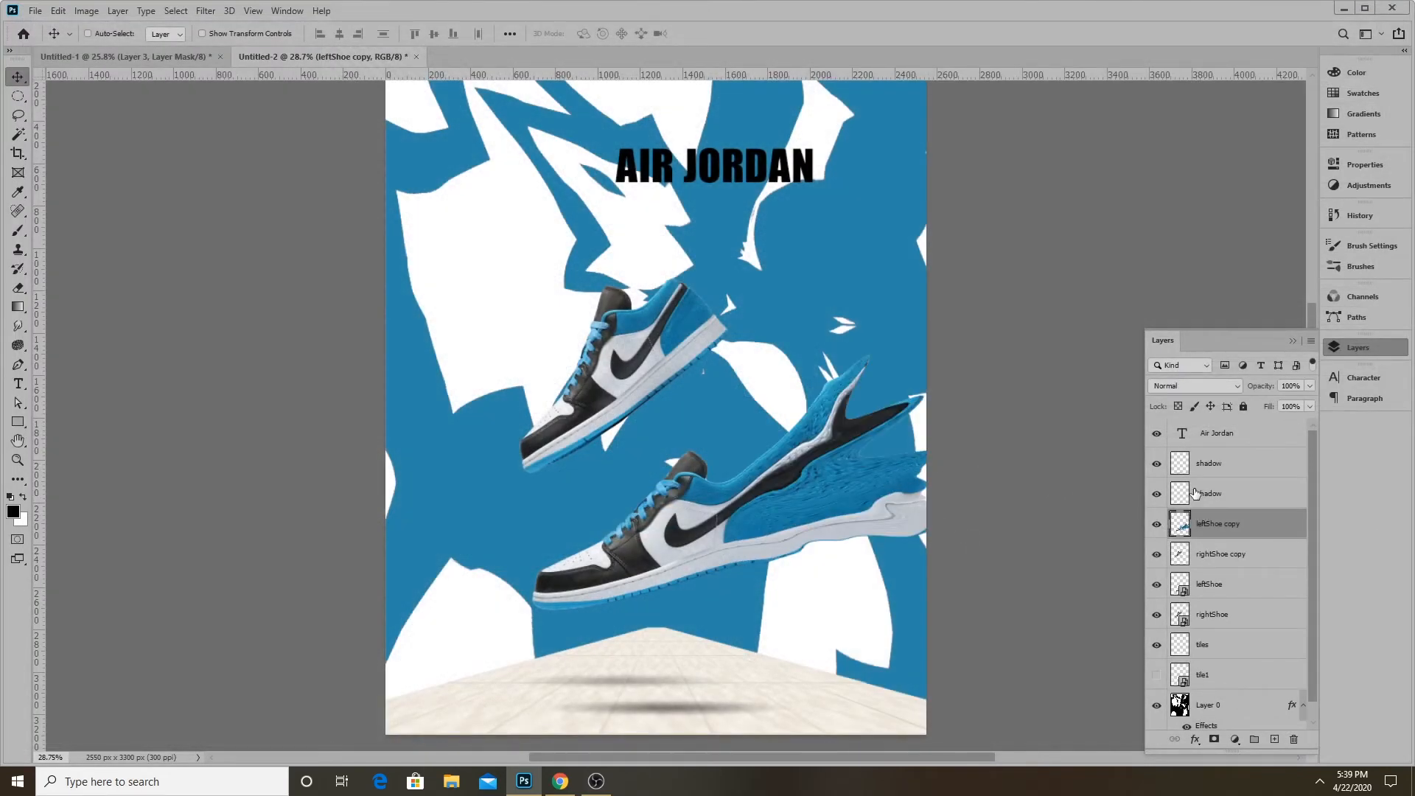
Liquify the rightShoe copy layer with the size 300 brush, stretching the heel, collar and sole up and outward into several pointed spikes
left_click(1220, 556)
left_click(205, 11)
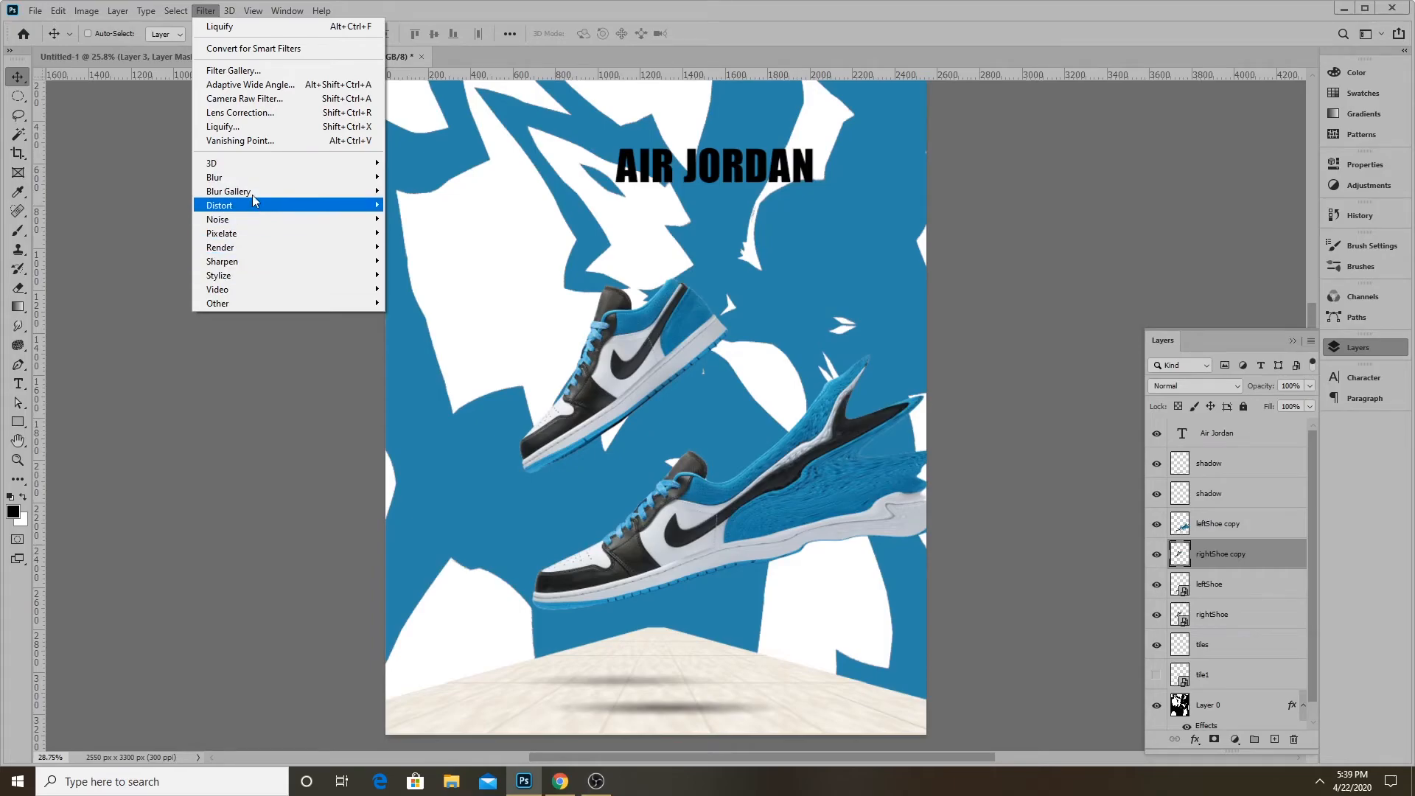
left_click(247, 126)
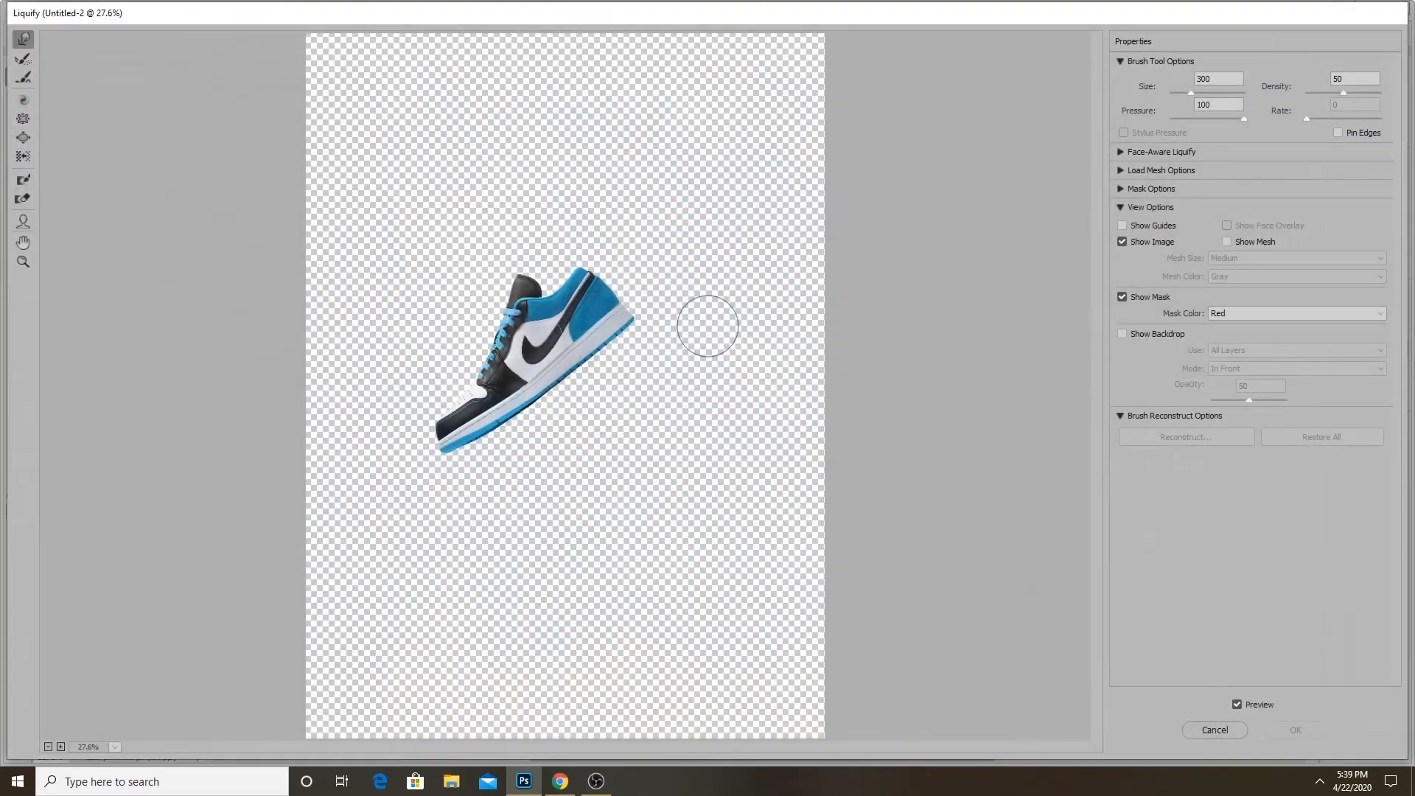
mouse_move(603, 304)
left_mouse_down()
mouse_move(654, 296)
mouse_move(827, 225)
left_mouse_up()
left_click_drag(653, 304, 794, 231)
left_click_drag(611, 295, 728, 183)
left_click_drag(602, 258, 647, 176)
mouse_move(578, 273)
left_mouse_down()
mouse_move(642, 134)
mouse_move(712, 127)
left_mouse_up()
left_click_drag(611, 239, 700, 113)
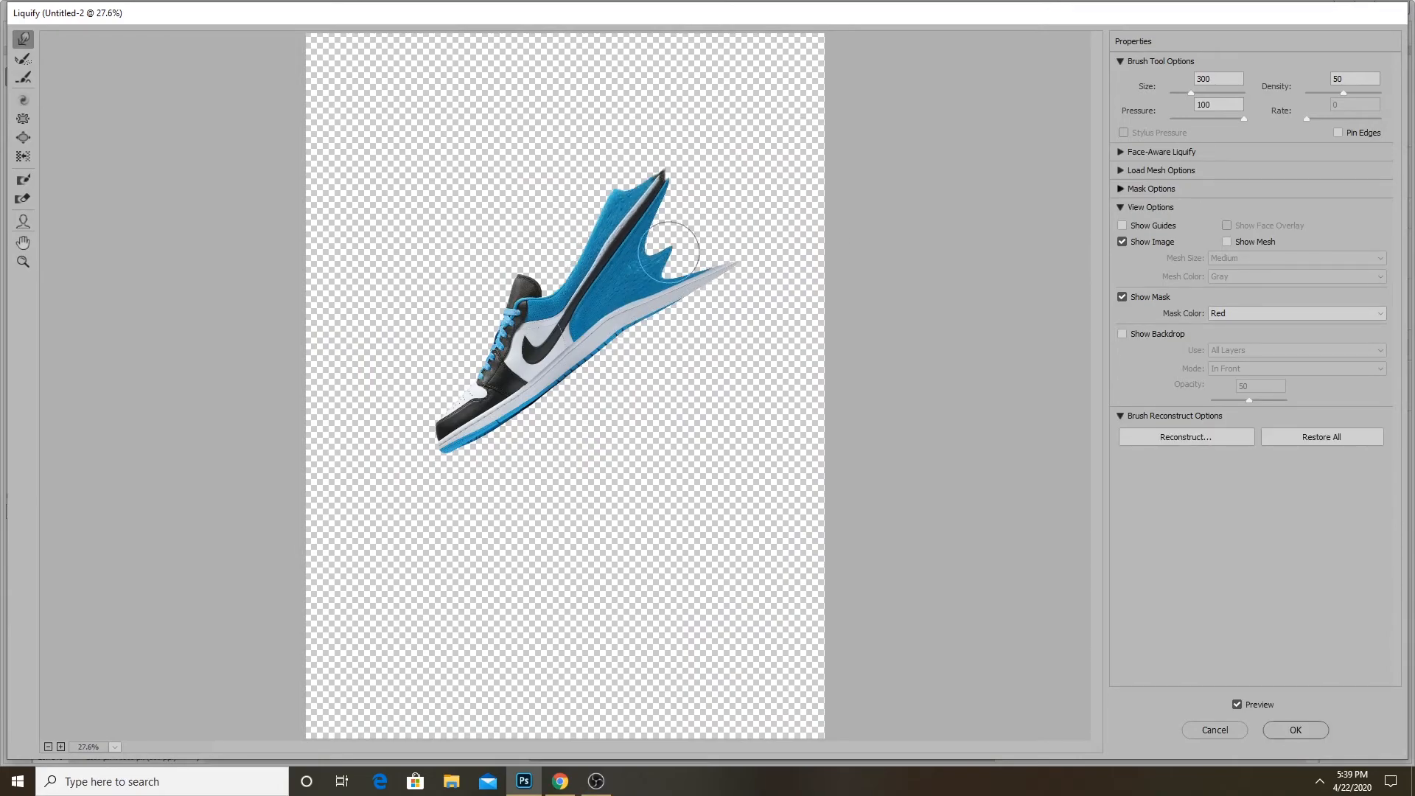
left_click_drag(644, 262, 772, 133)
left_click_drag(642, 195, 657, 126)
left_click_drag(611, 191, 638, 103)
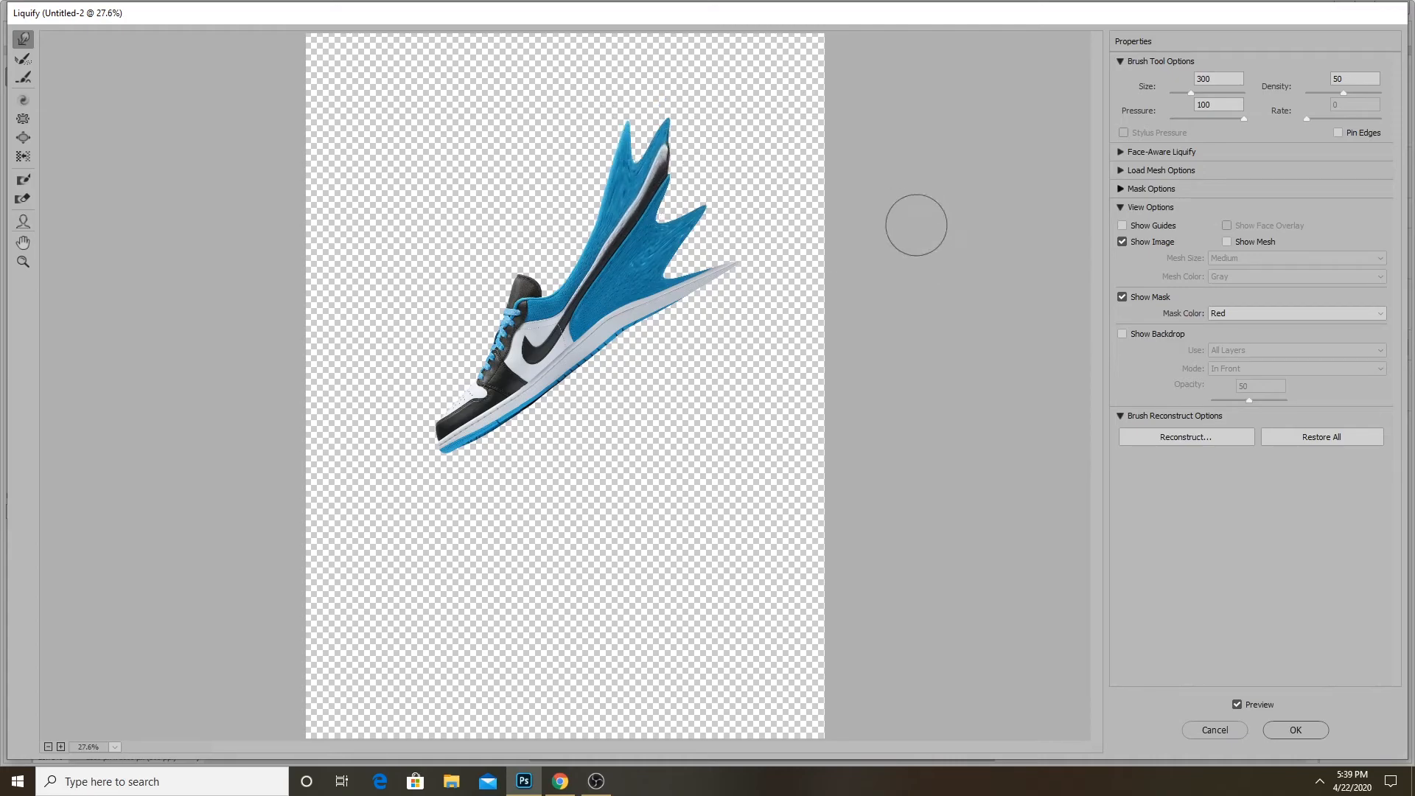
left_click(1295, 730)
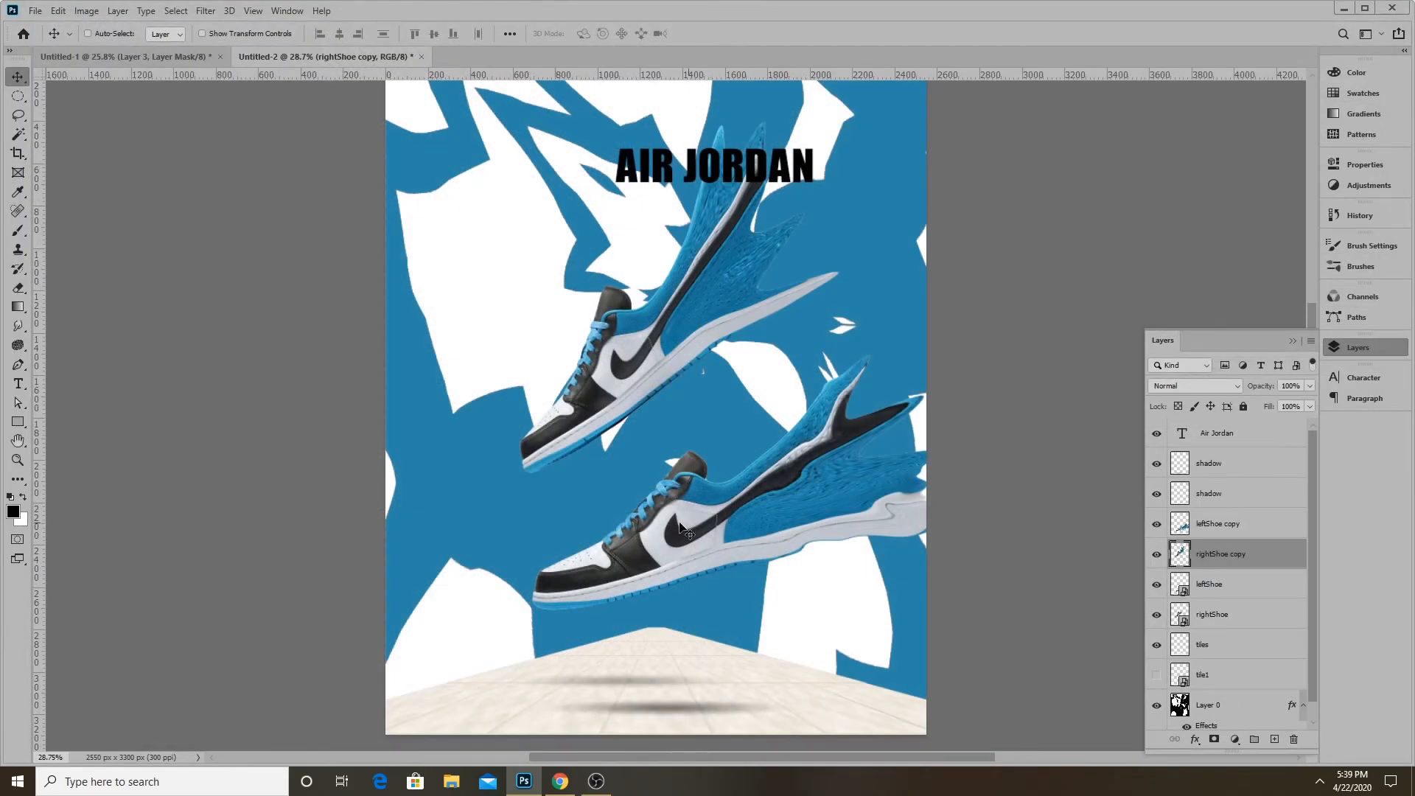
Add a white layer mask to both the leftShoe copy and rightShoe copy layers
scroll(697, 531, "down", 2)
scroll(637, 464, "down", 2)
scroll(852, 513, "up", 2)
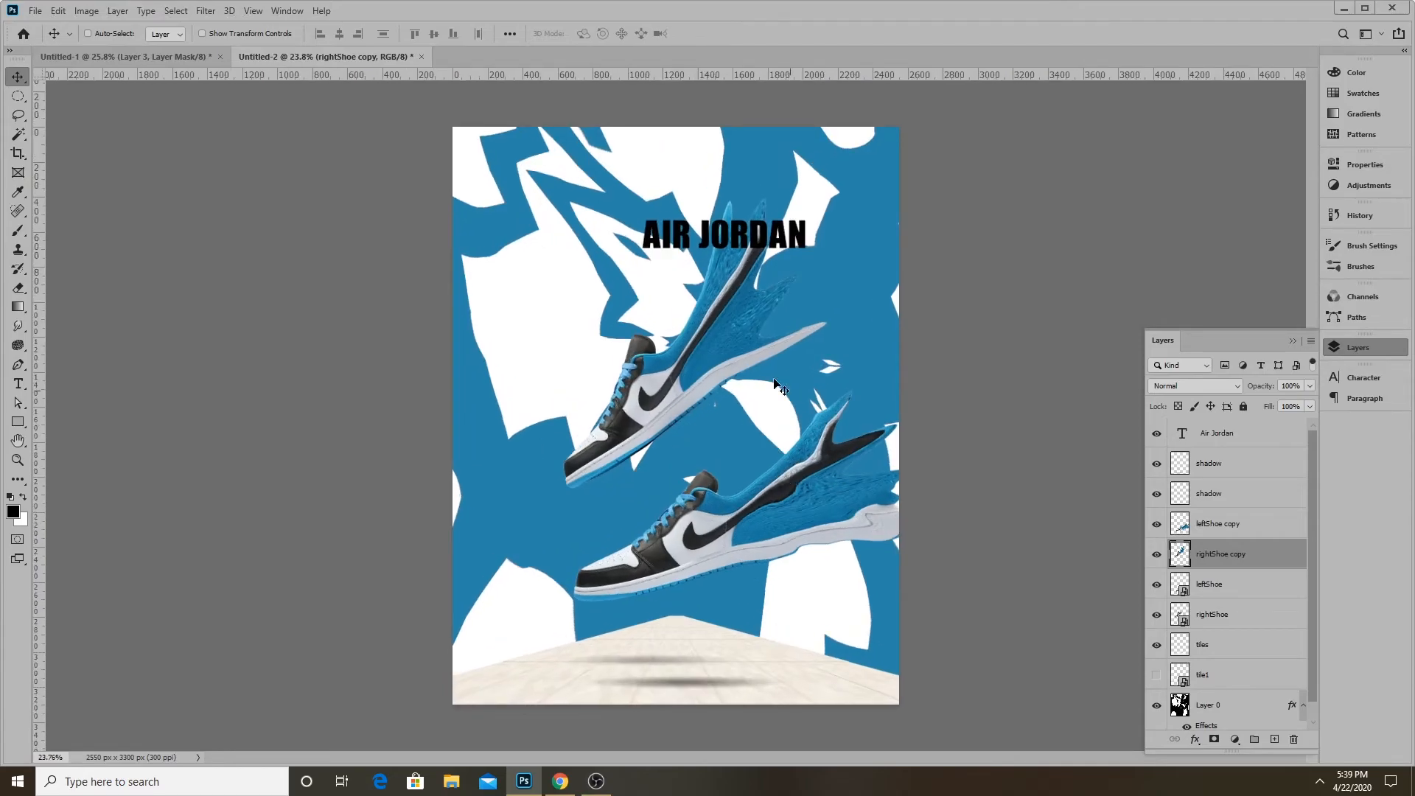
left_click(1214, 535)
left_click(1219, 558)
left_click(1225, 536)
left_click(1232, 560)
left_click(1217, 530)
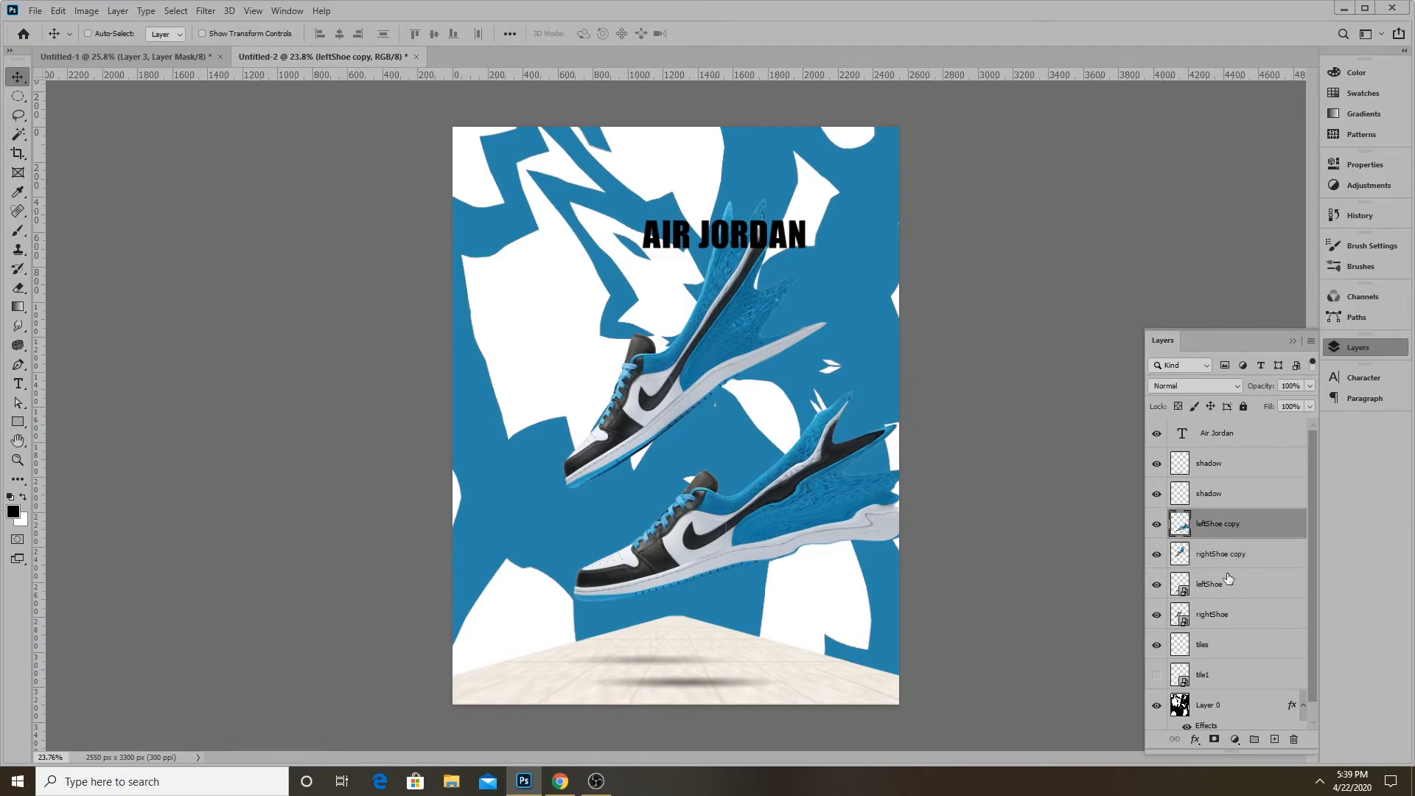
left_click(1214, 741)
left_click(1229, 553)
left_click(1213, 740)
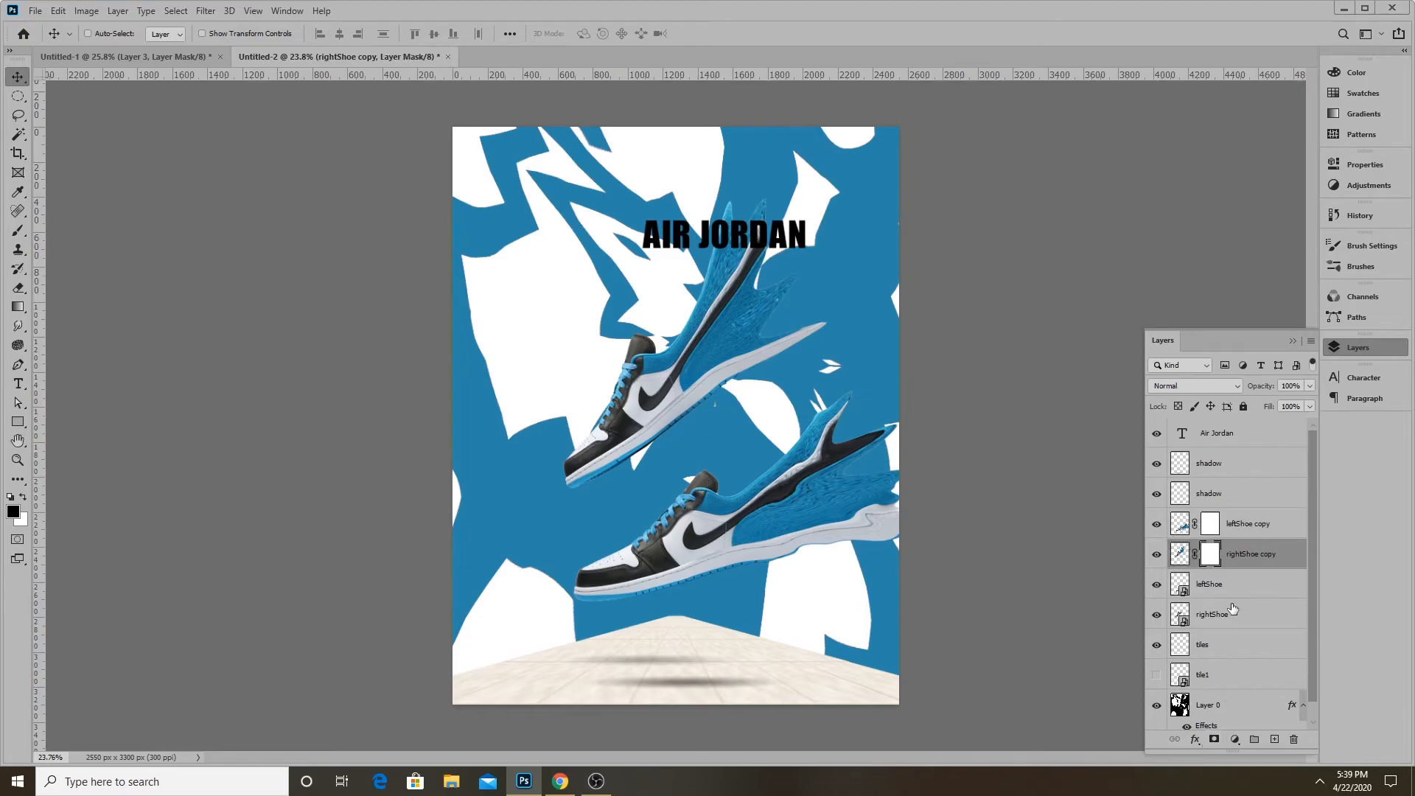
Fill the leftShoe copy's layer mask with black using the Paint Bucket
left_click(1211, 526)
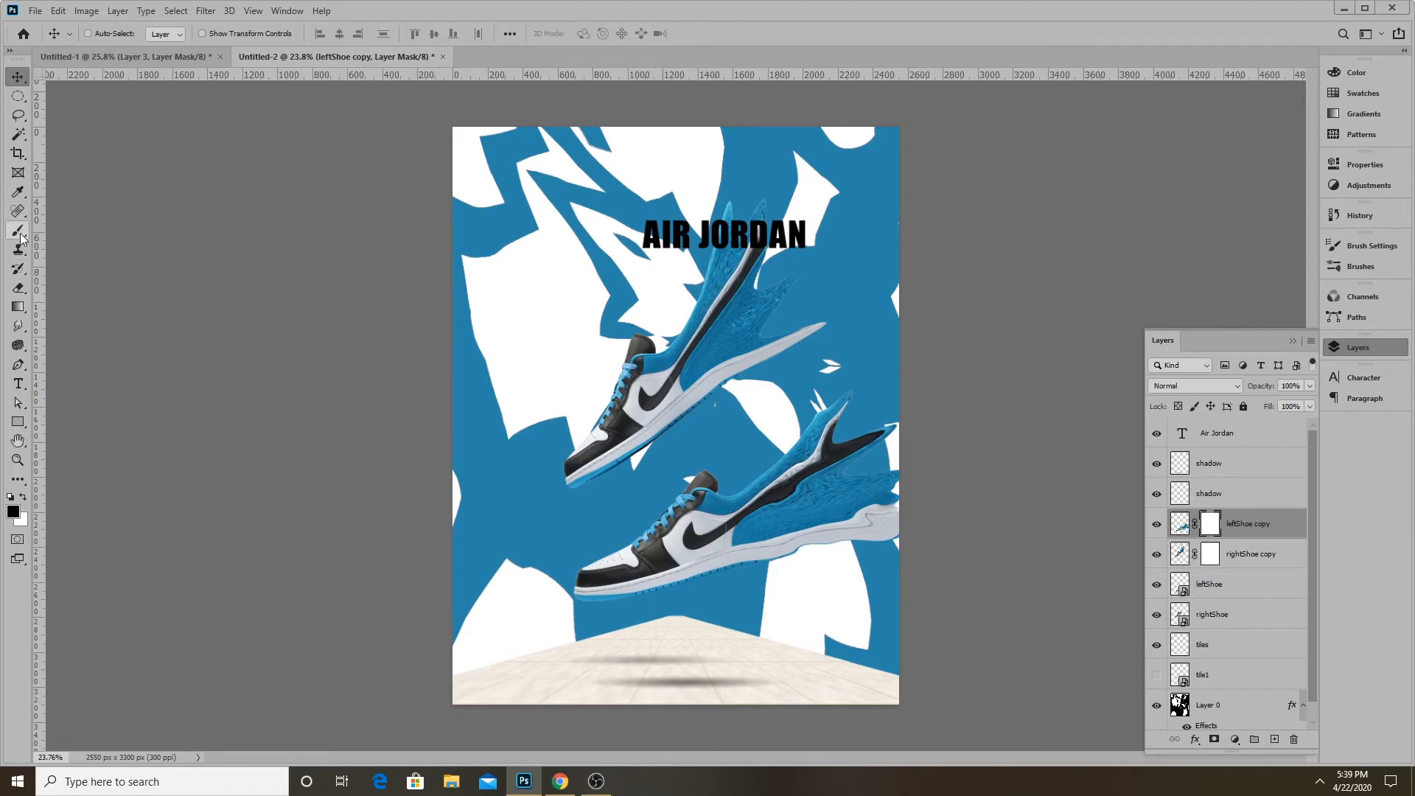
left_click(20, 308)
right_click(22, 309)
left_click(74, 321)
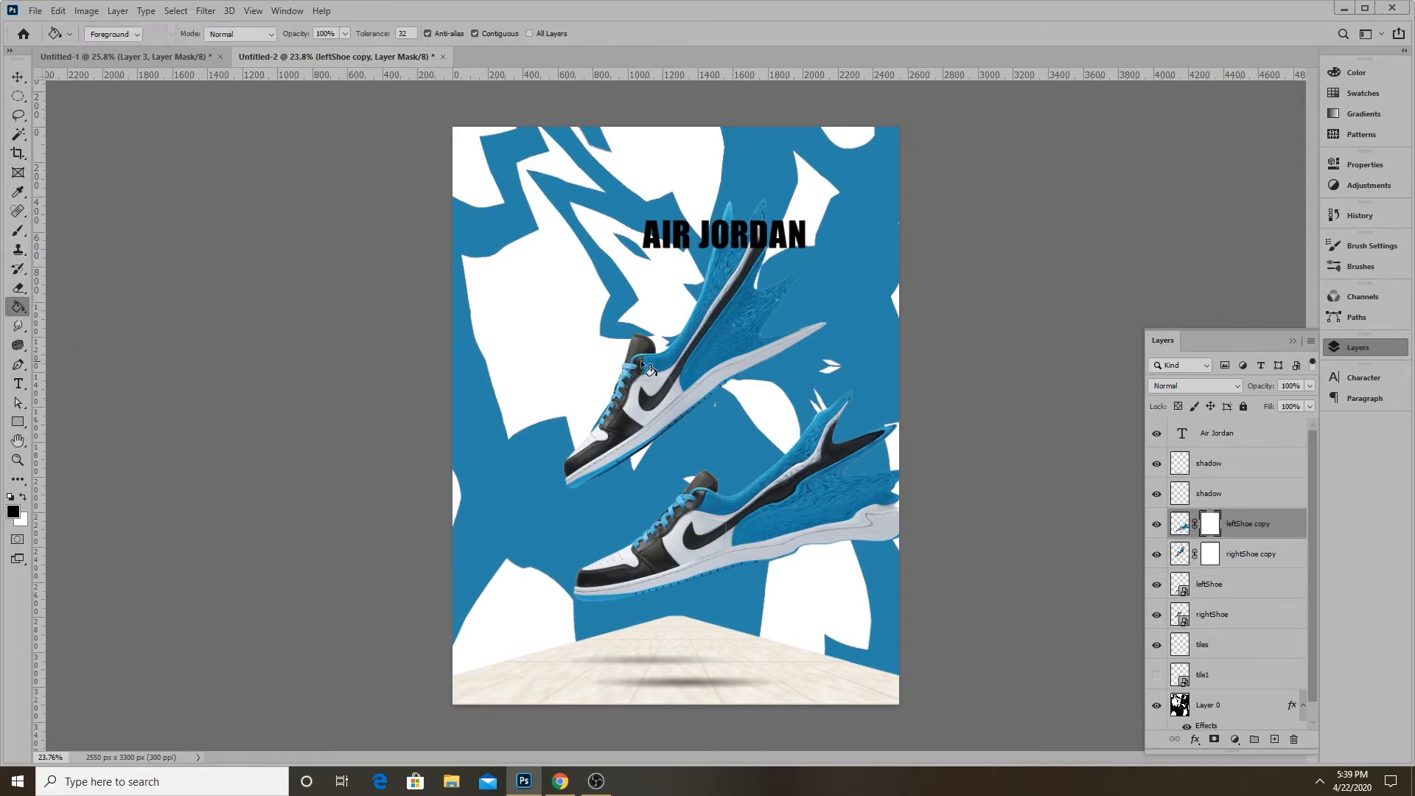
left_click(902, 438)
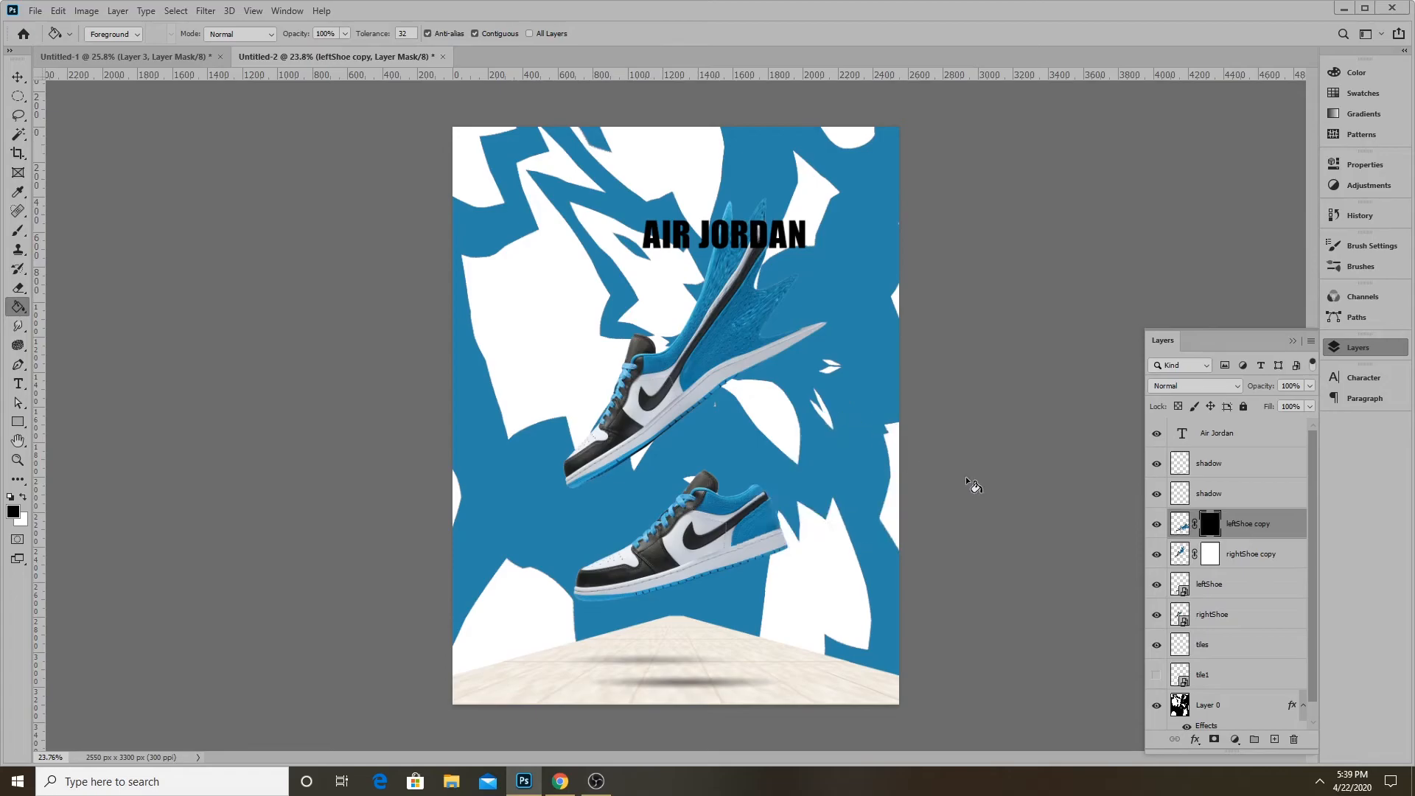
left_click(1226, 554)
left_click(773, 401)
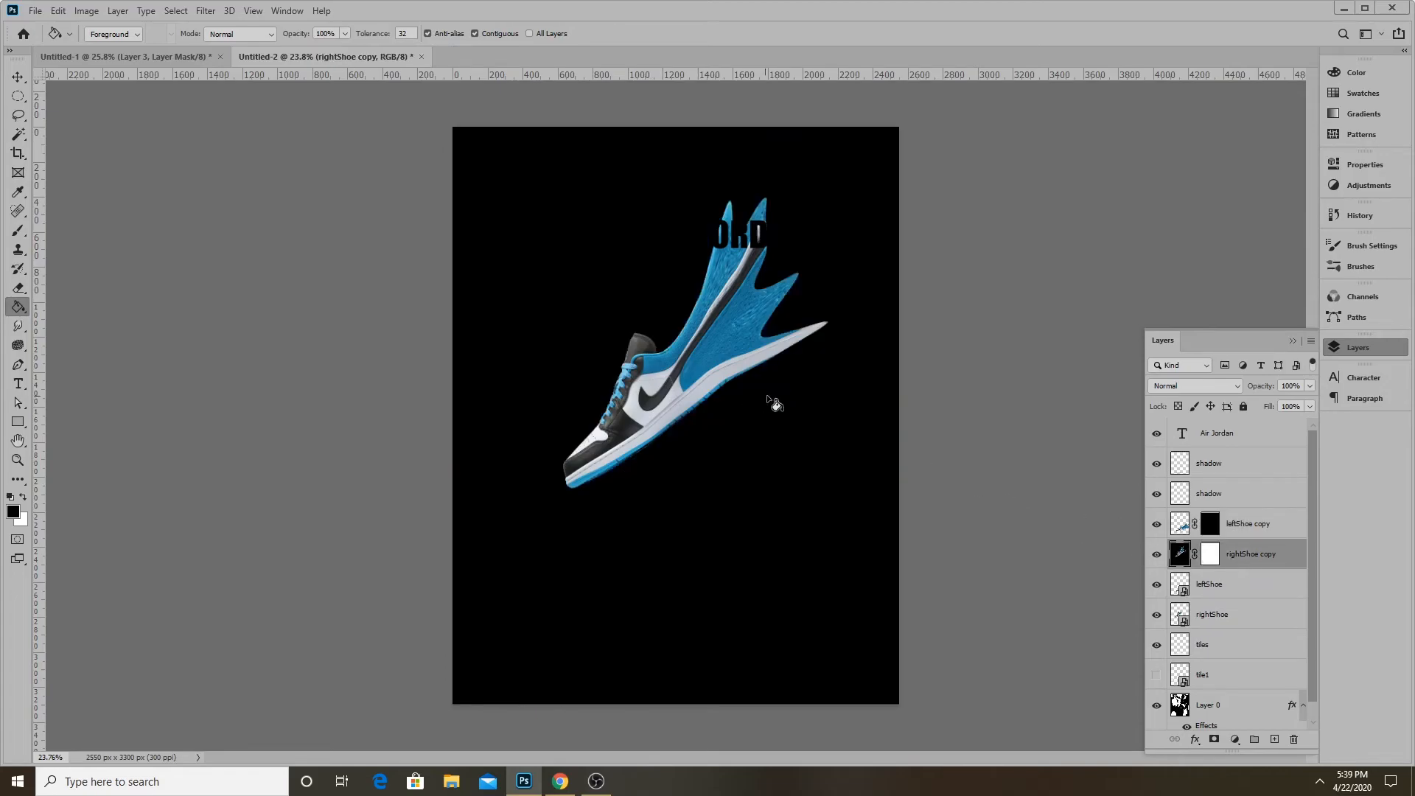
key("ctrl+z")
Fill the rightShoe copy's layer mask with black using the Paint Bucket
left_click(1210, 554)
left_click(774, 466)
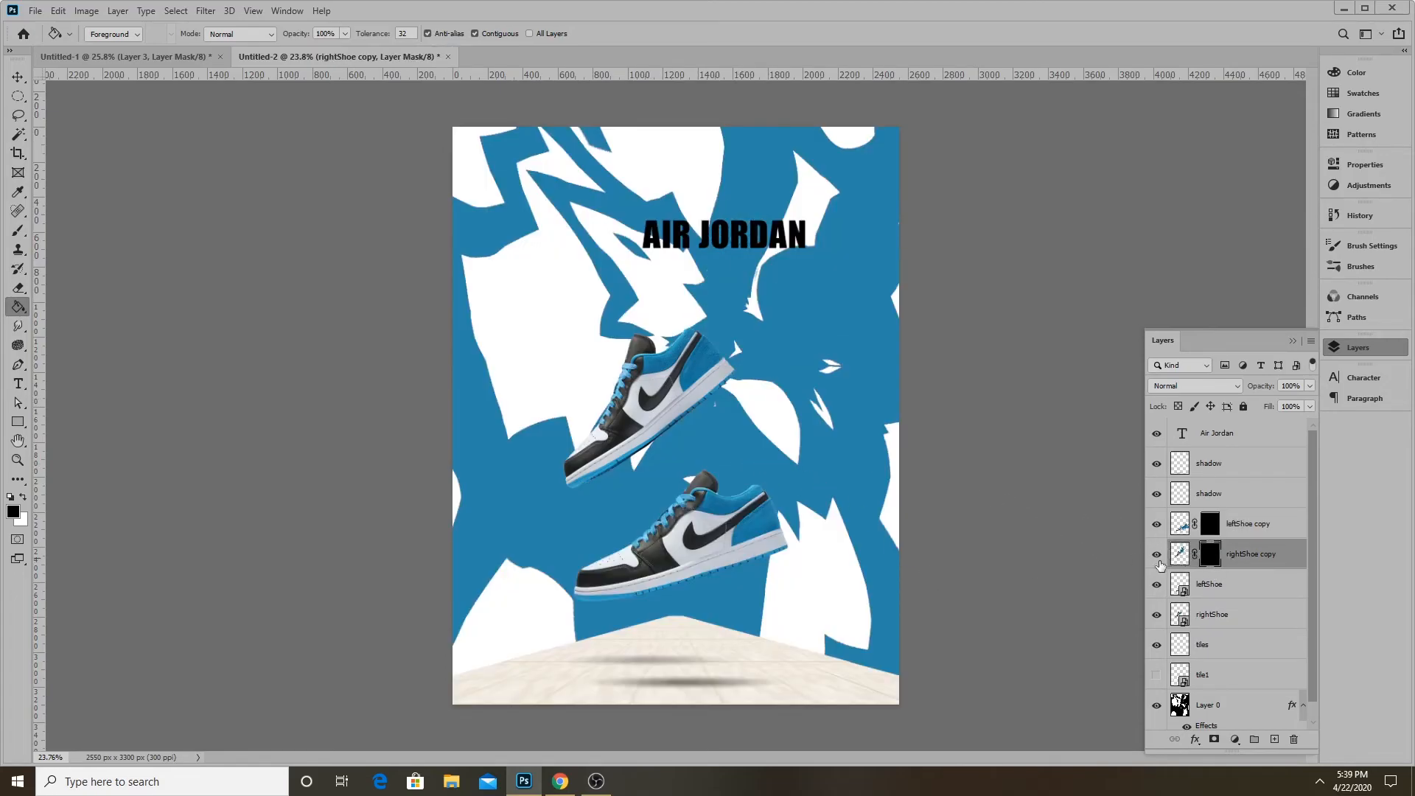
left_click(1209, 524)
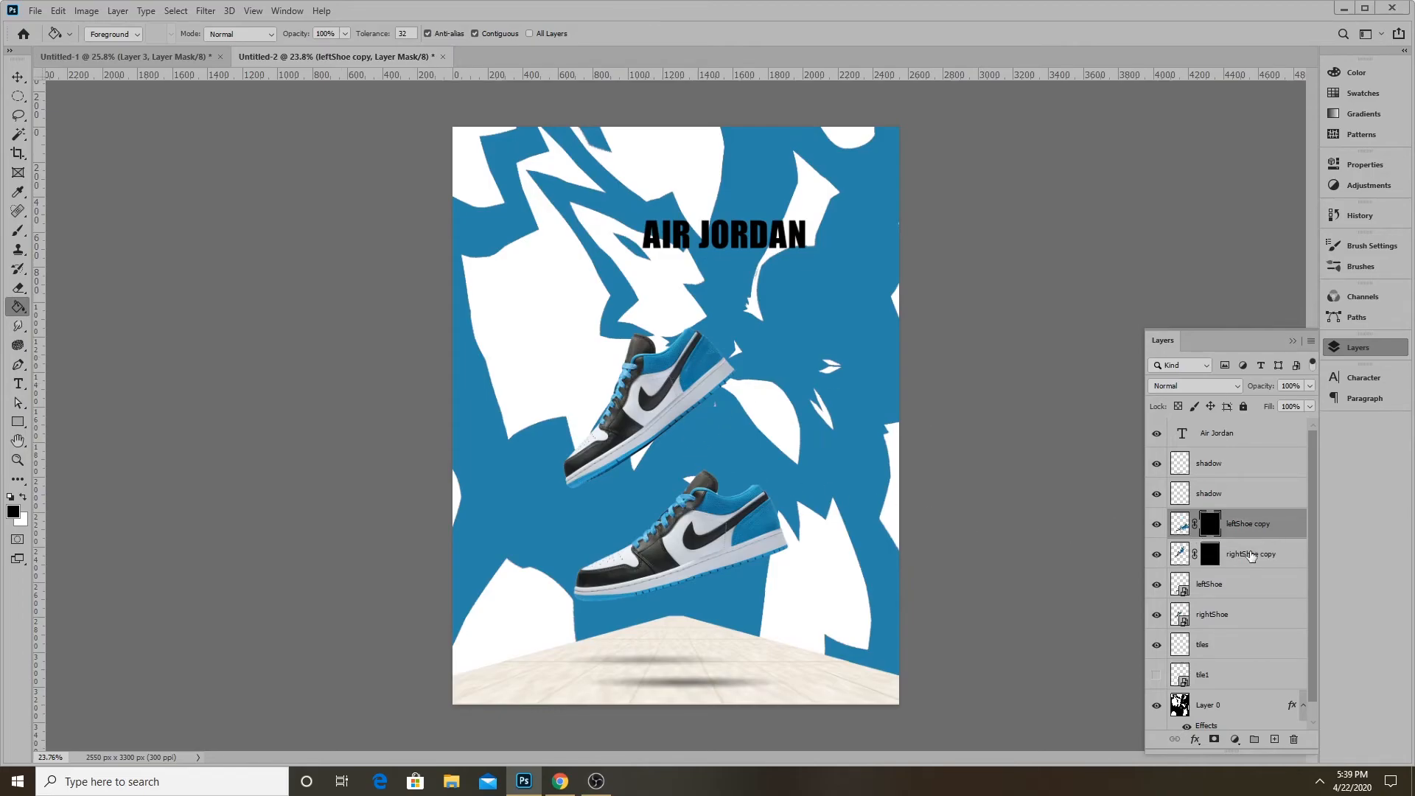
left_click(1157, 524)
left_click(1252, 590)
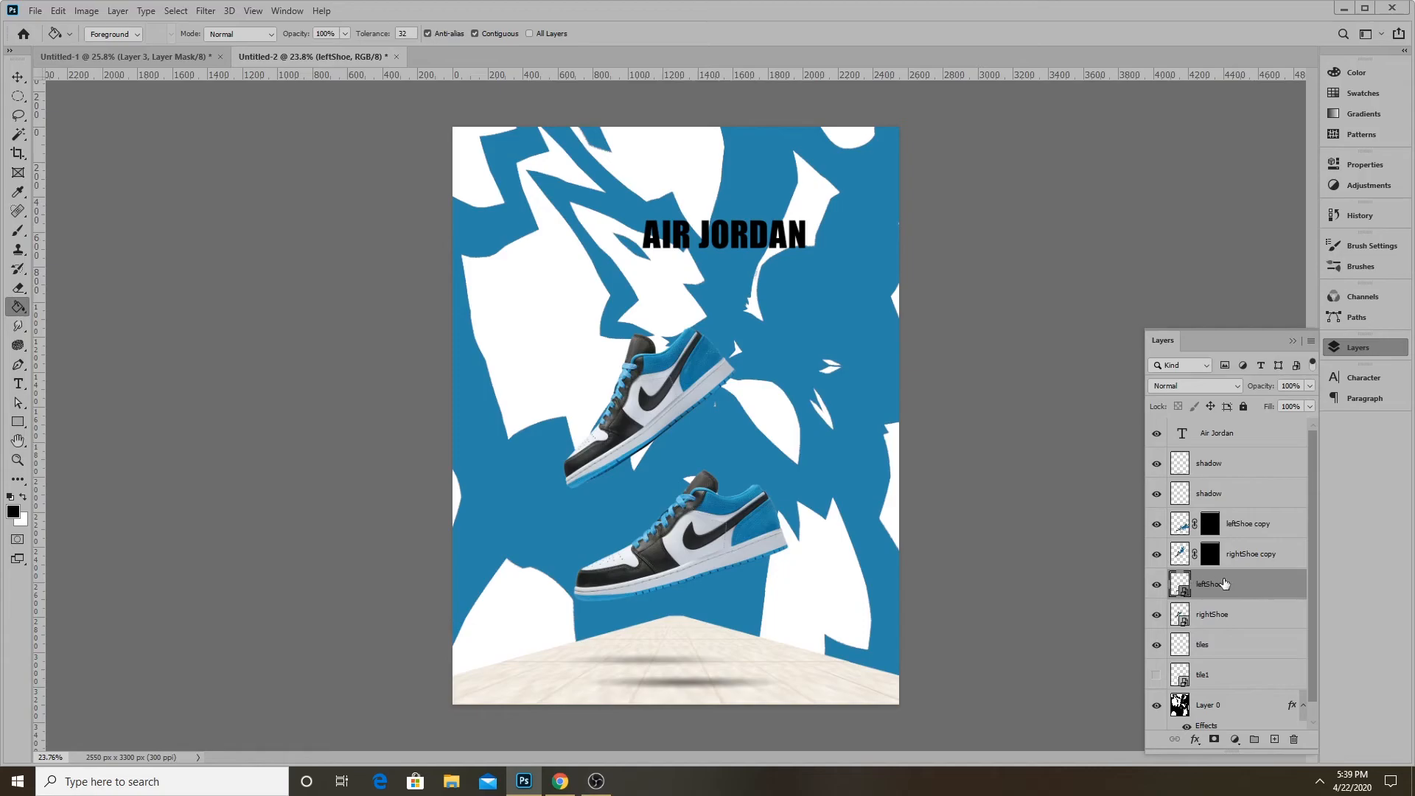
Target the leftShoe copy's layer mask and set up the Brush with the zigzag sampled tip at size 80
left_click(1205, 527)
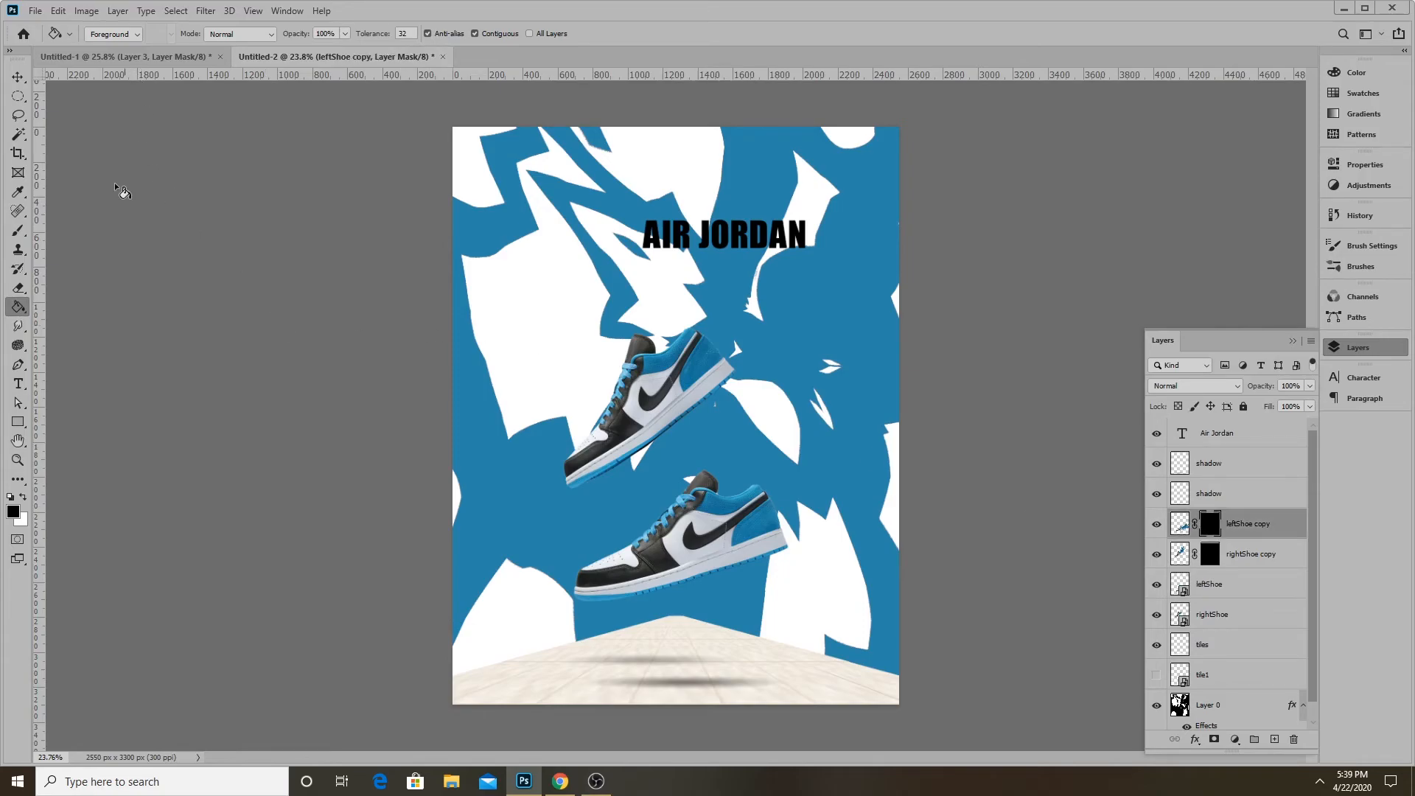
left_click(19, 231)
left_click(68, 228)
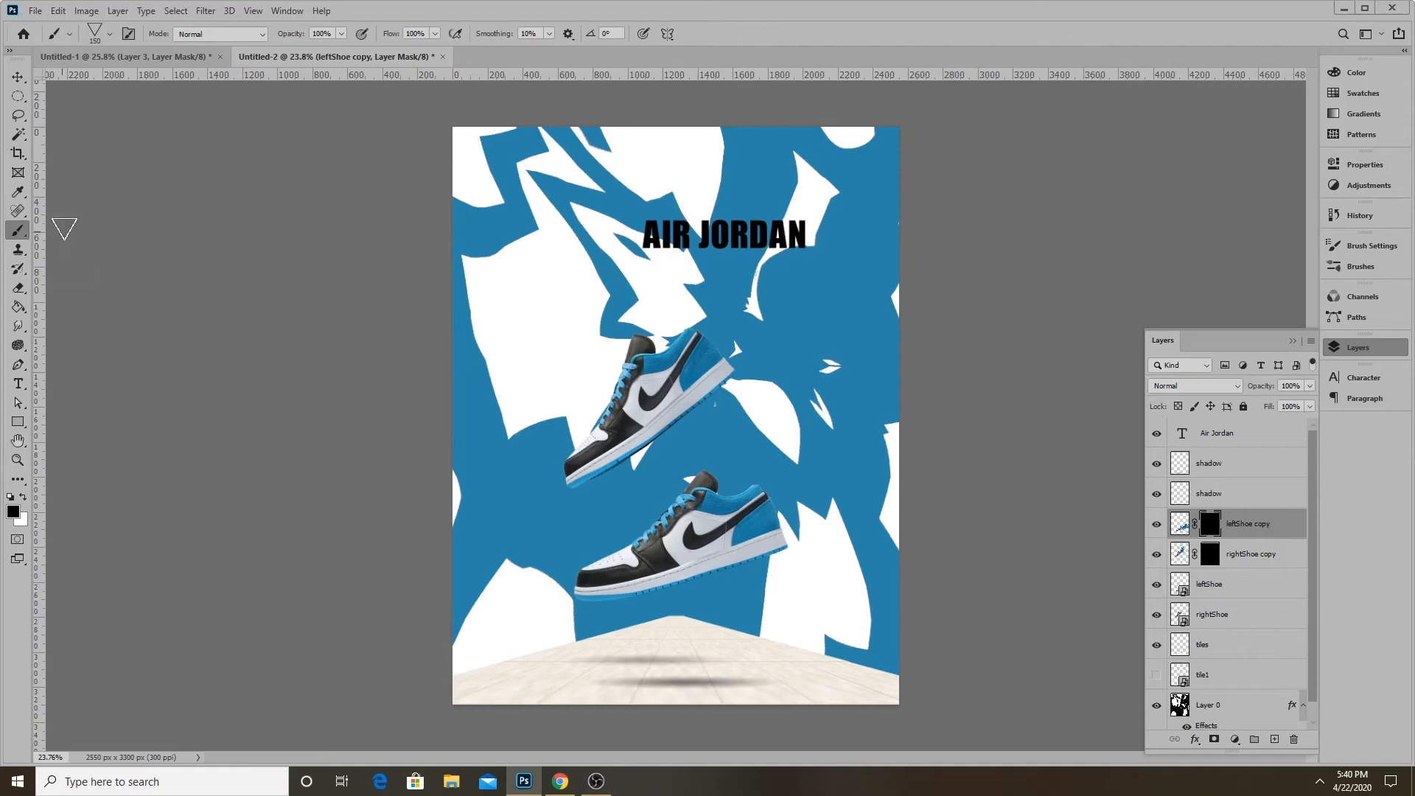
left_click(110, 34)
left_click(110, 34)
left_click(110, 32)
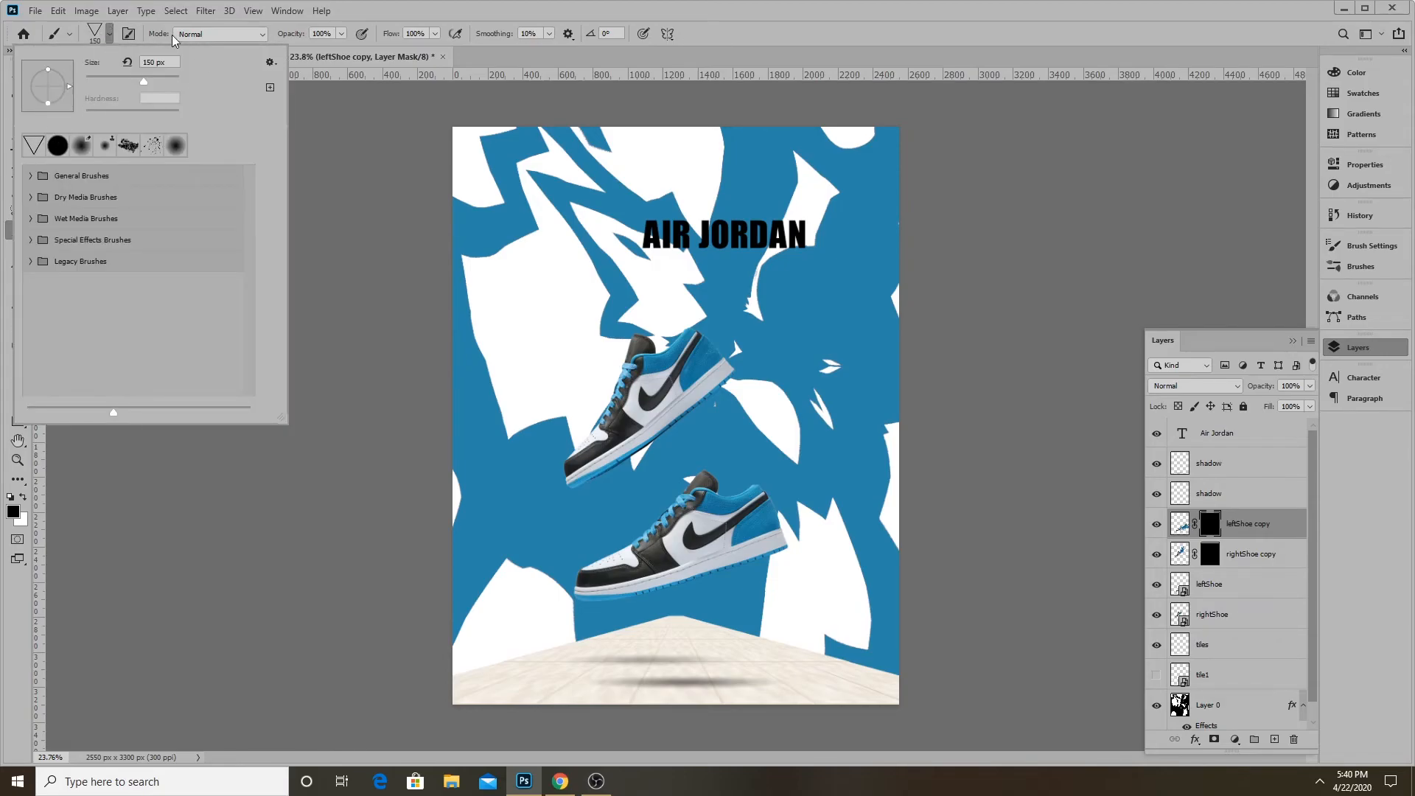
left_click(127, 35)
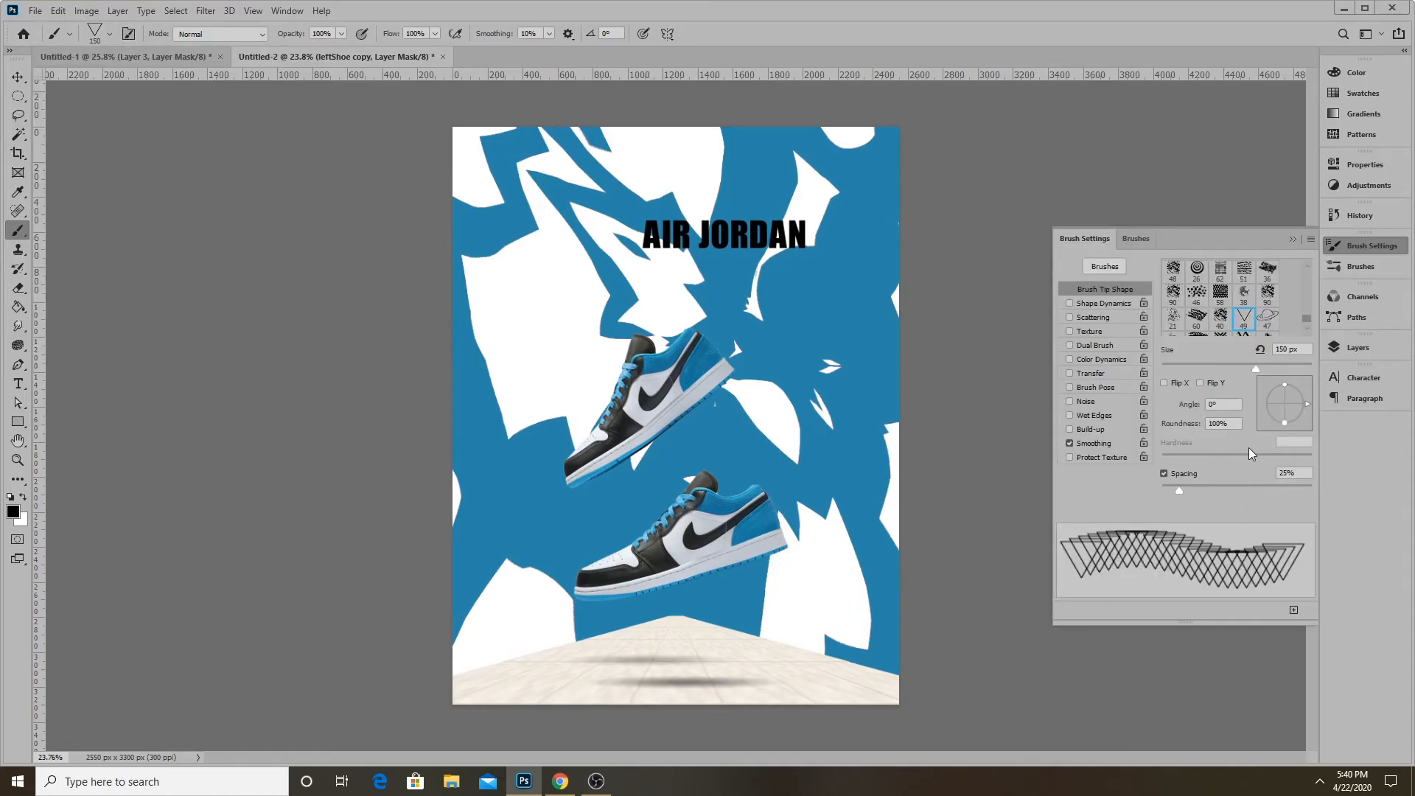
left_click(1266, 319)
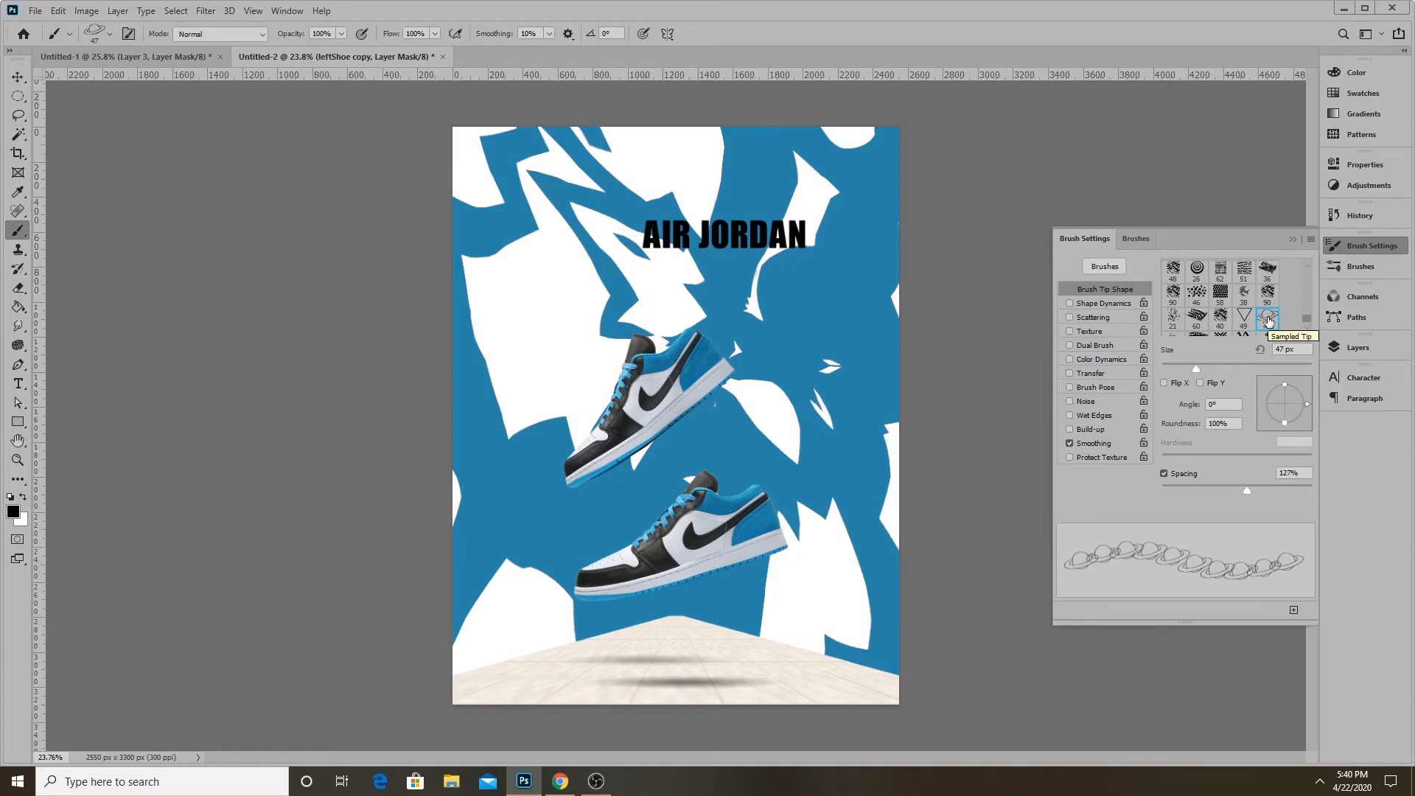
left_click(1207, 321)
left_click(1268, 319)
scroll(1266, 312, "down", 1)
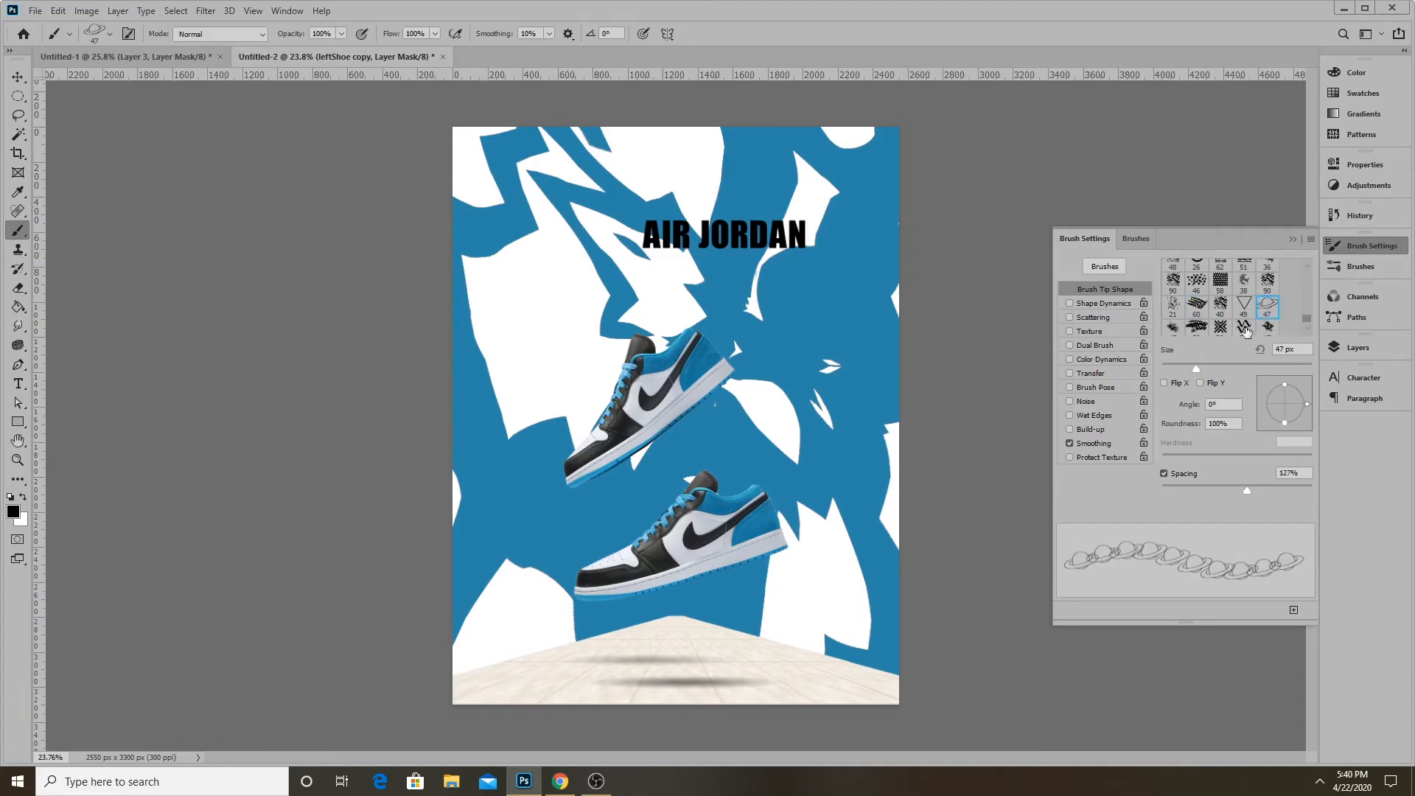
left_click(1245, 329)
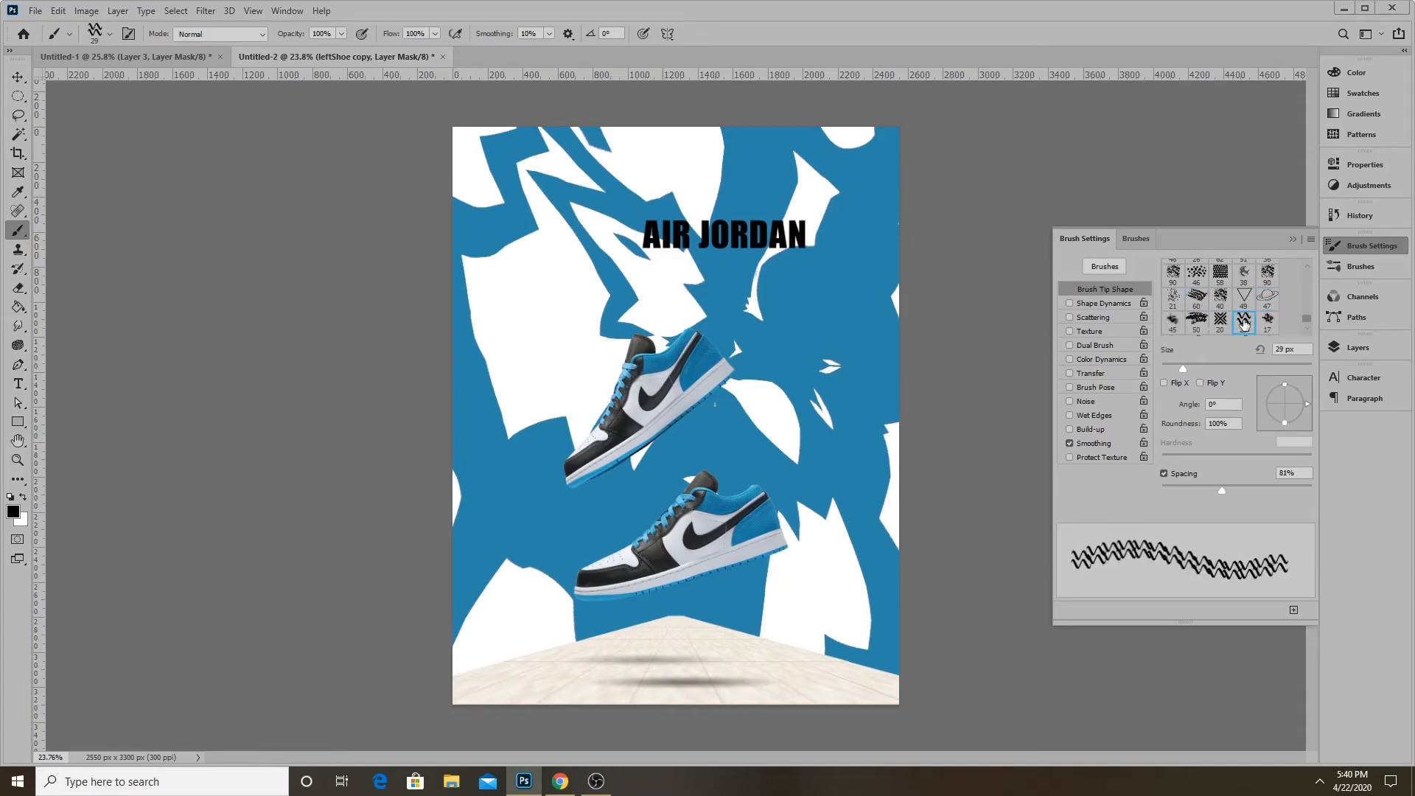
left_click(1293, 240)
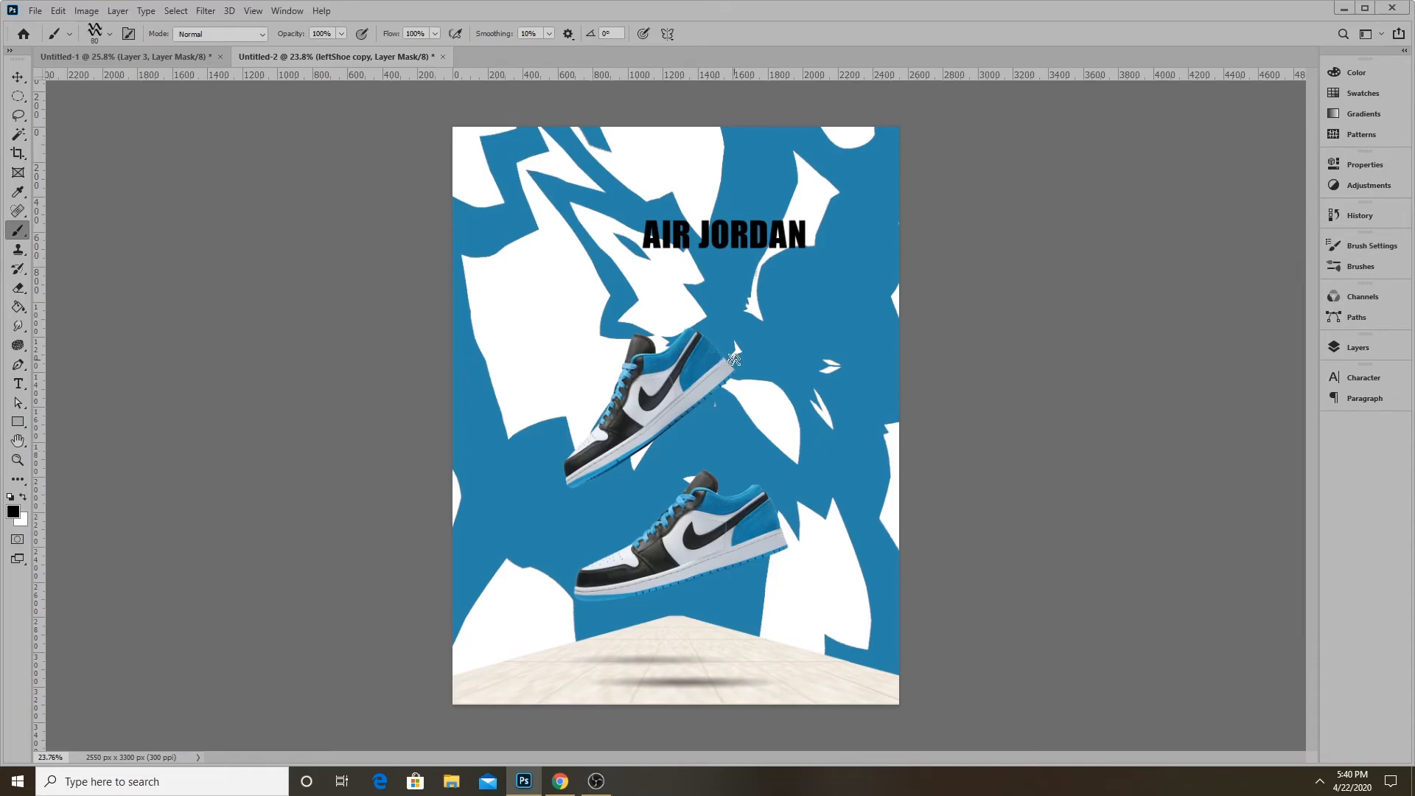
Paint white zigzag strokes on the leftShoe copy's mask, fanning from the lower shoe's heel up and outward to the poster's edge
scroll(725, 356, "up", 3)
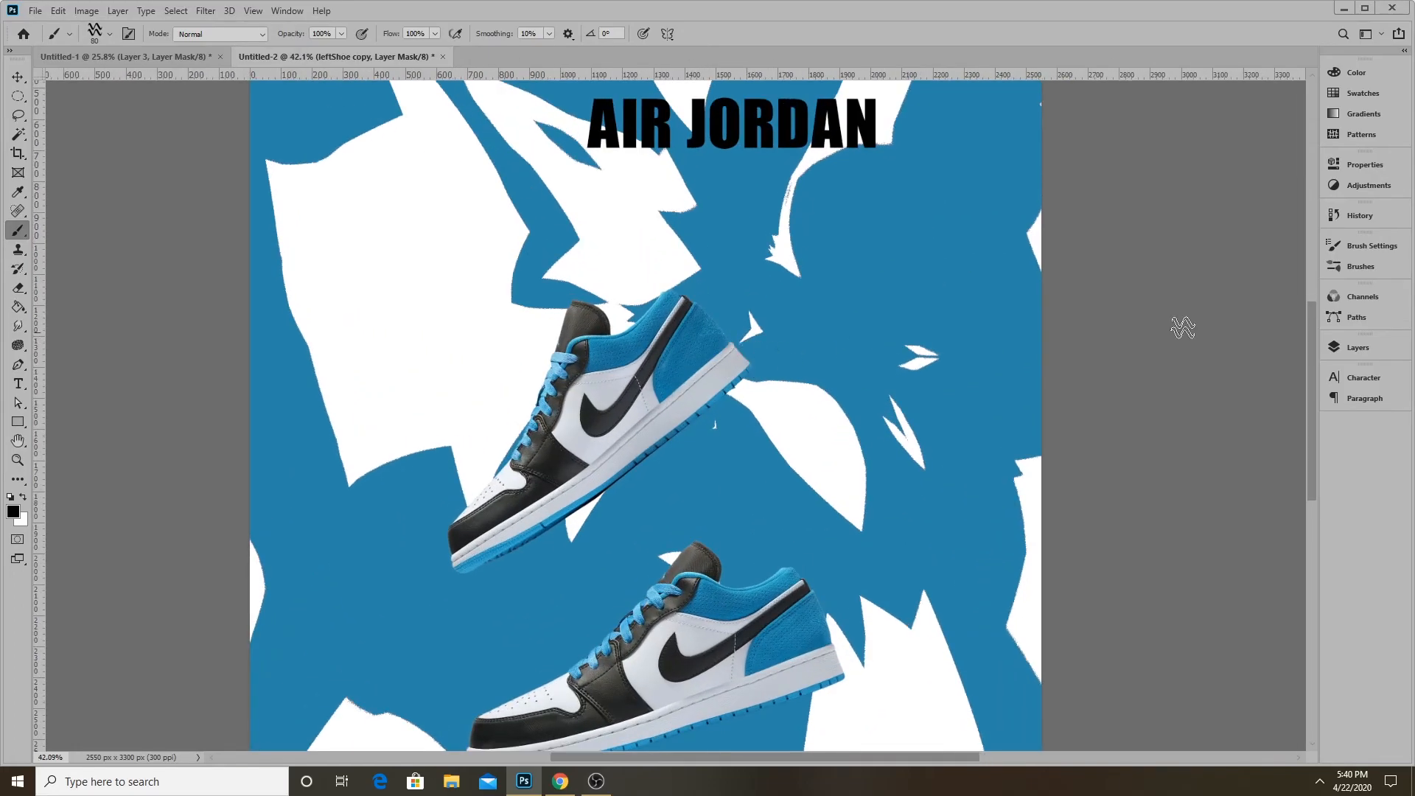
left_click(1343, 374)
left_click(1355, 347)
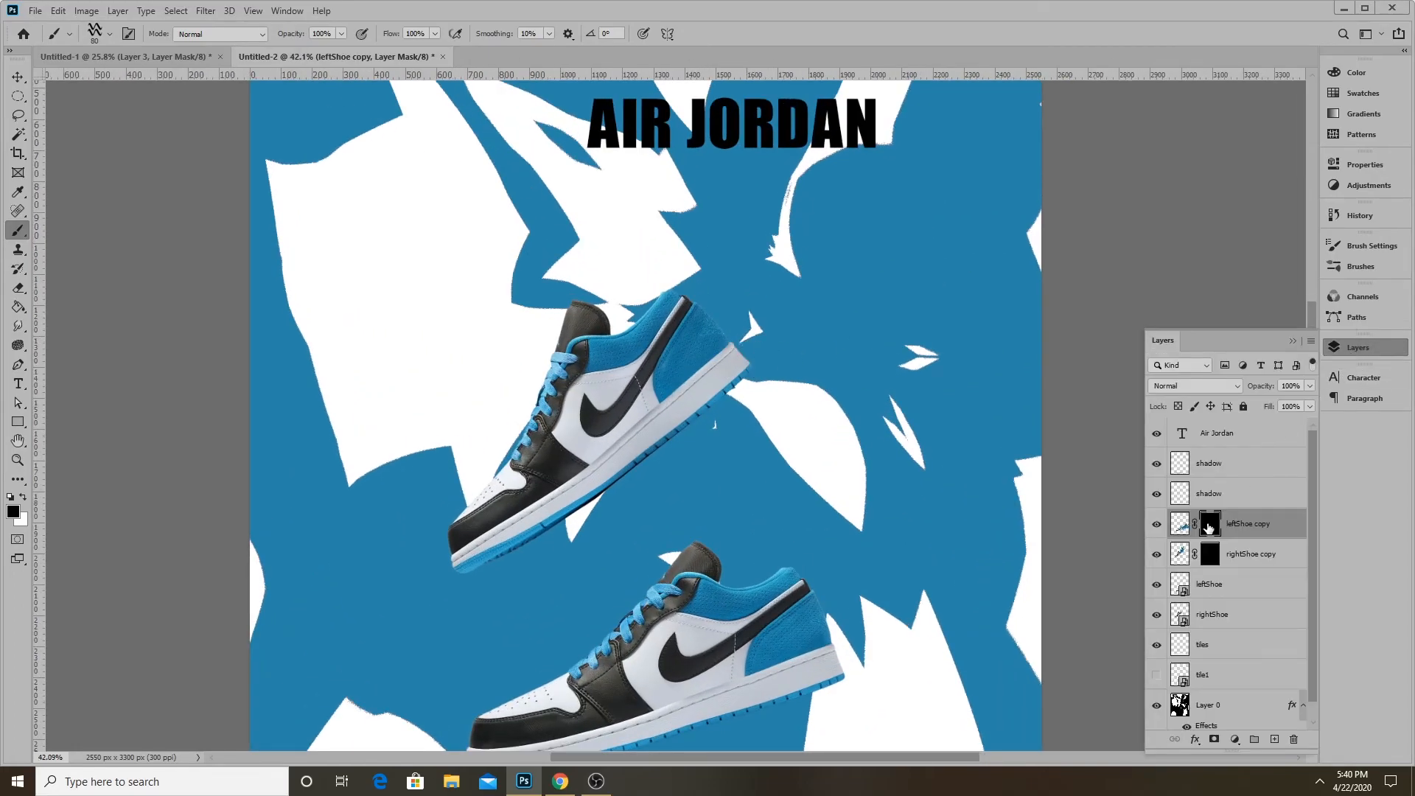
left_click(23, 497)
scroll(576, 402, "down", 3)
scroll(768, 332, "up", 1)
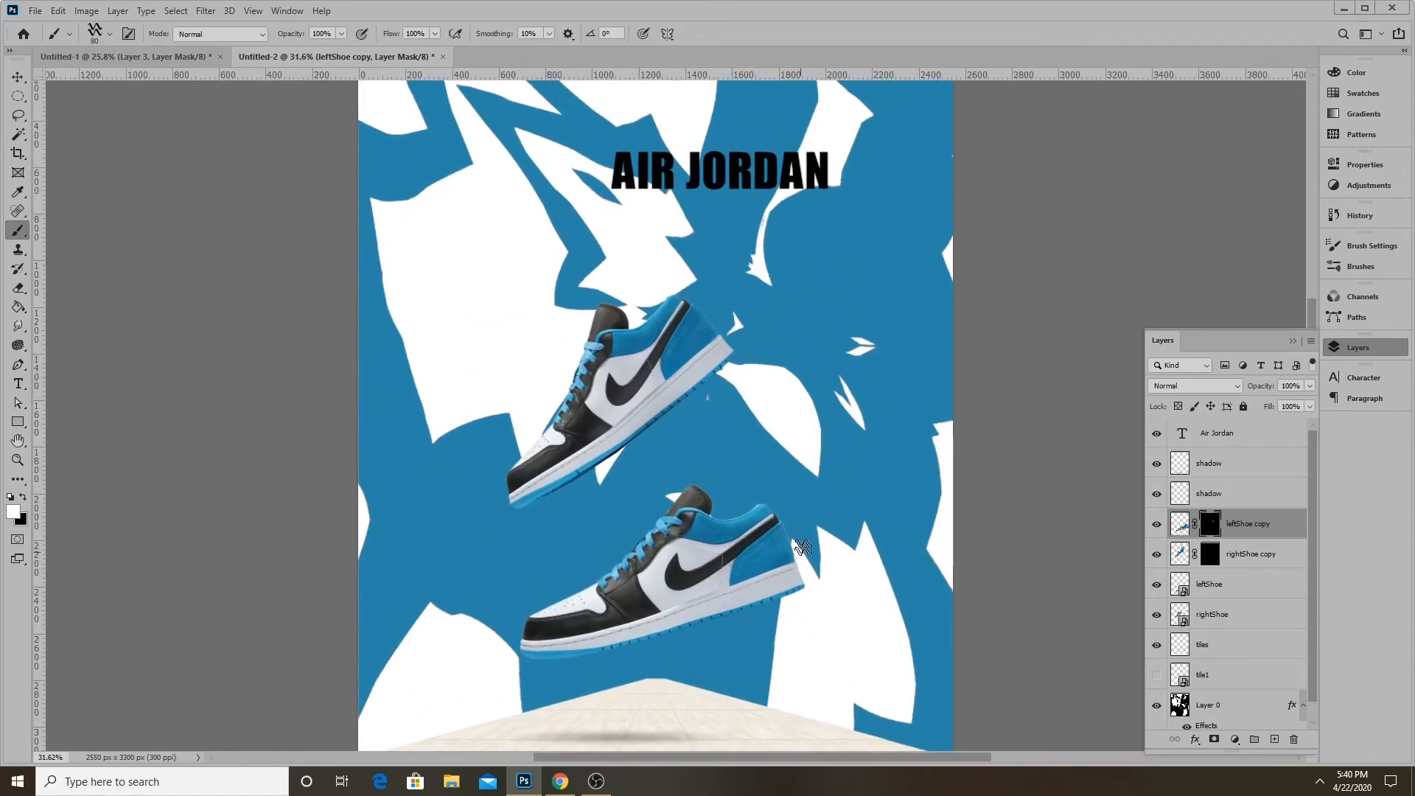
left_click_drag(772, 528, 884, 496)
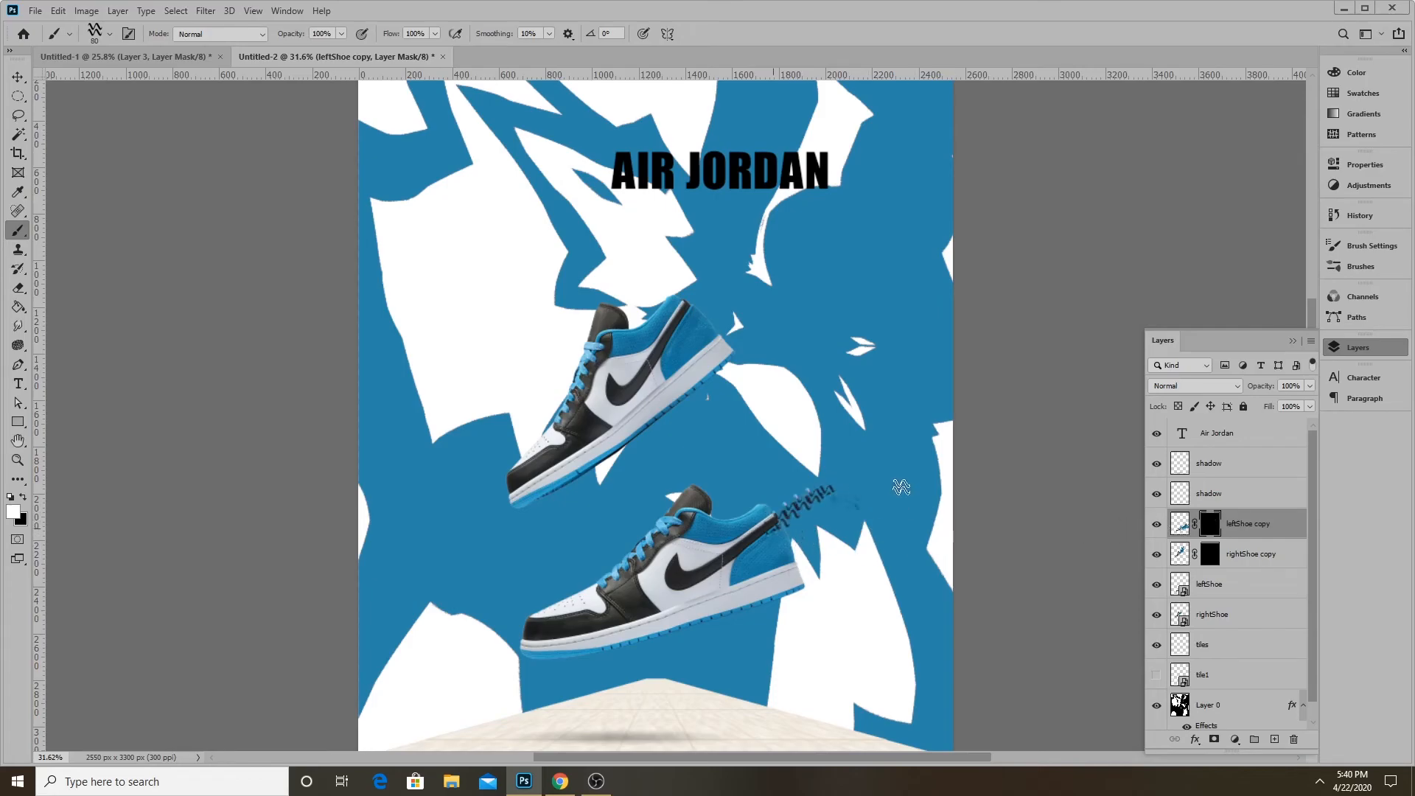
mouse_move(763, 524)
left_mouse_down()
mouse_move(850, 427)
mouse_move(920, 420)
mouse_move(758, 506)
mouse_move(849, 387)
left_mouse_up()
left_click_drag(796, 517, 1010, 422)
left_click_drag(801, 549, 994, 464)
mouse_move(790, 577)
left_mouse_down()
mouse_move(919, 578)
mouse_move(899, 564)
mouse_move(778, 579)
mouse_move(958, 477)
left_mouse_up()
left_click_drag(781, 551, 911, 458)
left_click_drag(818, 509, 958, 416)
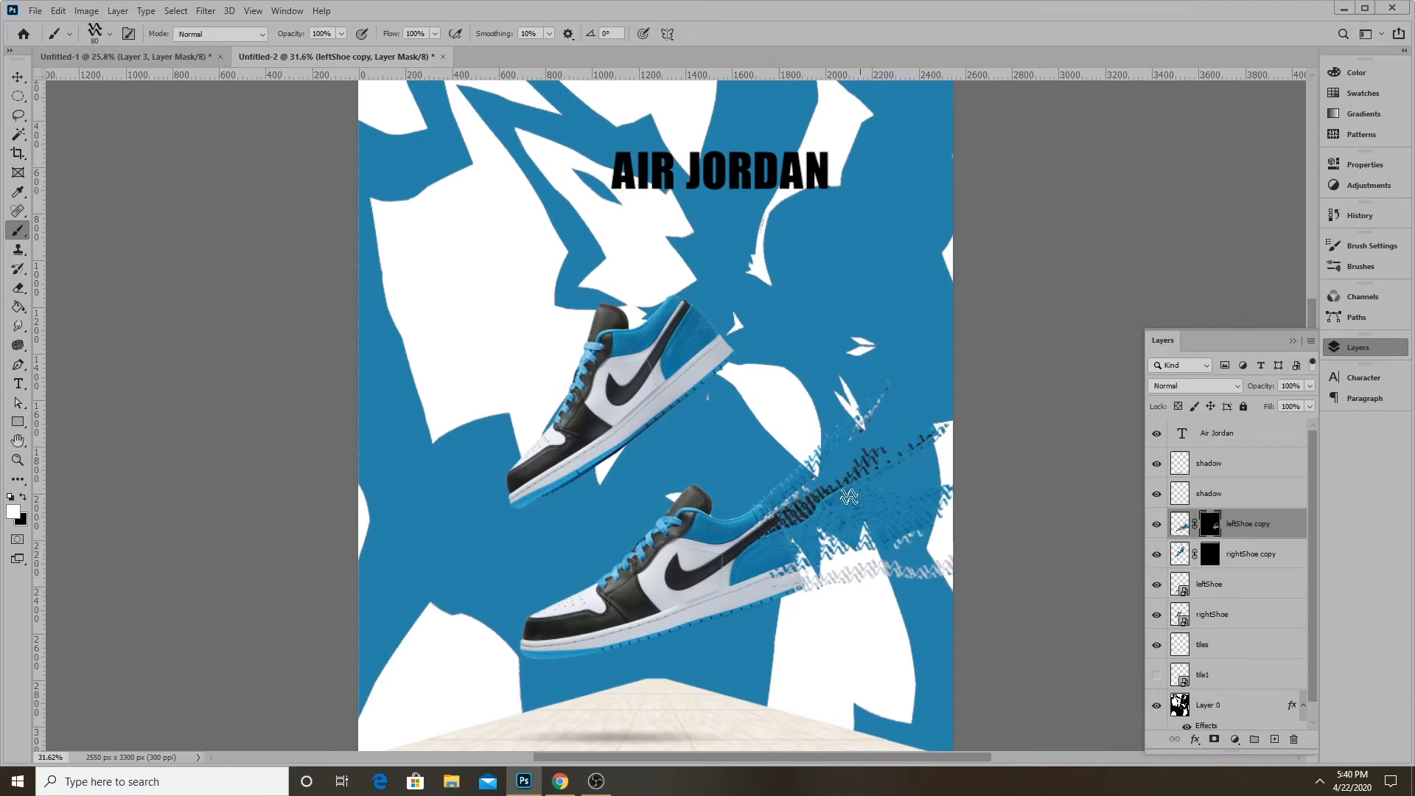
mouse_move(833, 567)
left_mouse_down()
mouse_move(786, 514)
mouse_move(762, 514)
mouse_move(824, 599)
mouse_move(782, 567)
left_mouse_up()
left_click_drag(793, 503, 801, 536)
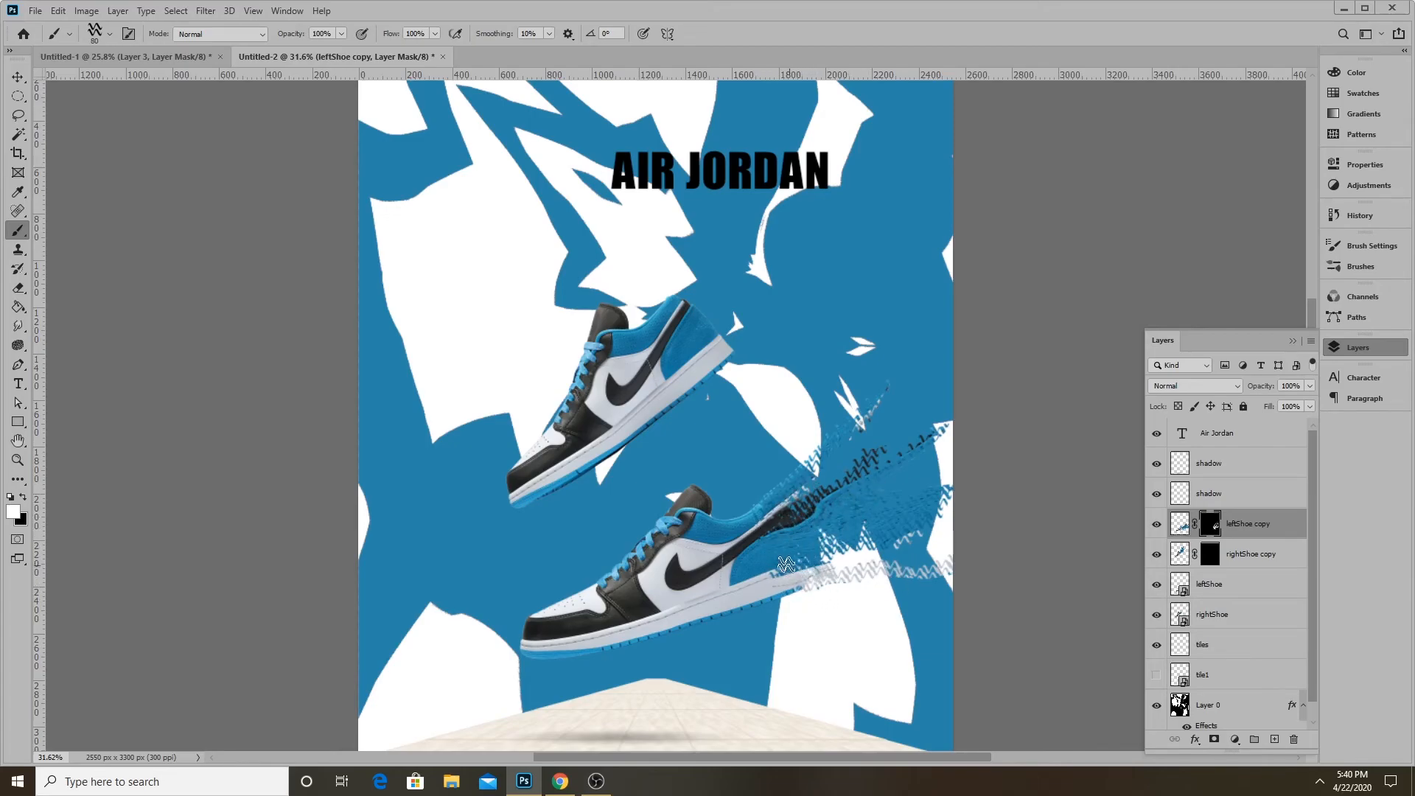
Paint white zigzag strokes on the rightShoe copy's mask, fanning up and outward from the upper shoe's heel and sole
left_click(1209, 554)
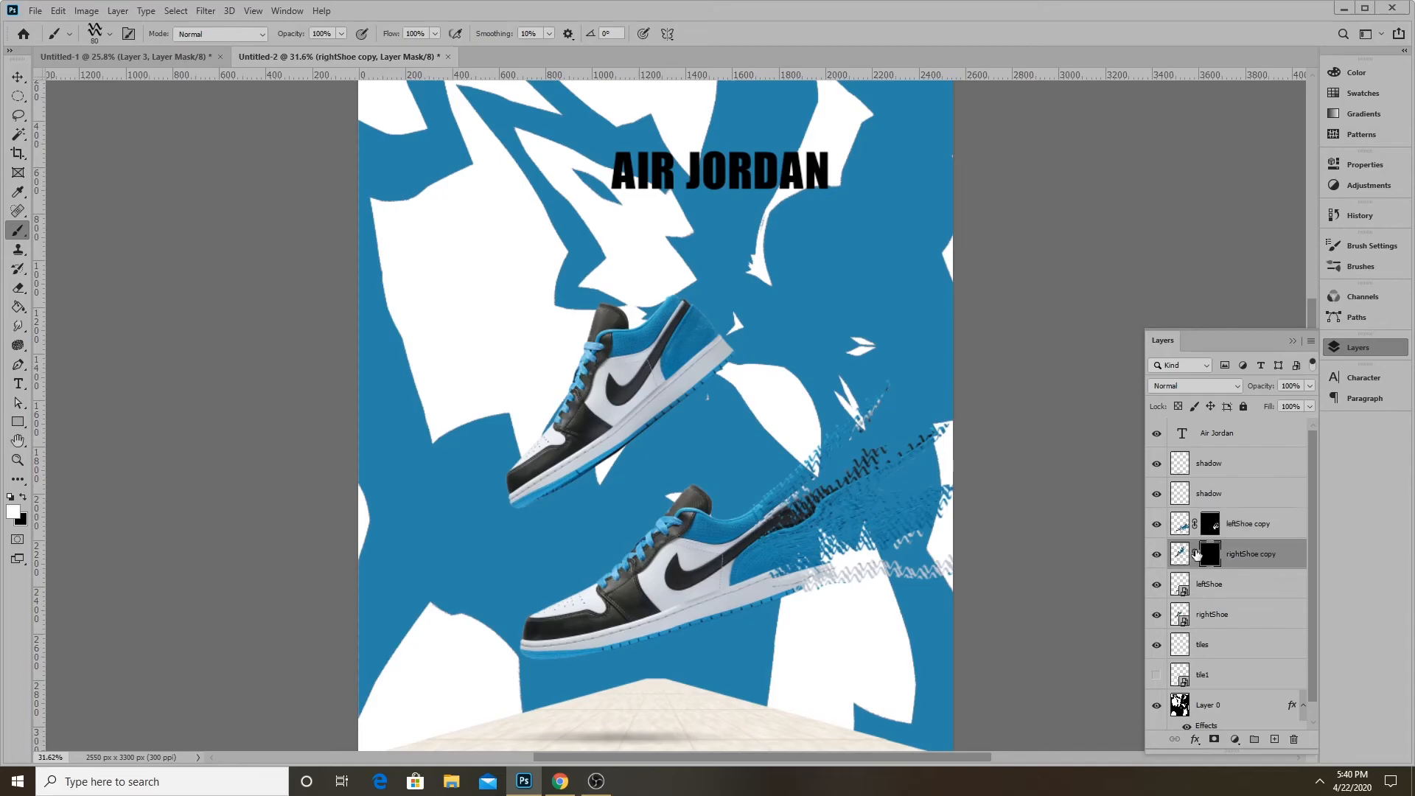
mouse_move(740, 352)
left_mouse_down()
mouse_move(764, 324)
mouse_move(728, 349)
mouse_move(764, 282)
mouse_move(661, 319)
mouse_move(811, 183)
mouse_move(688, 339)
mouse_move(886, 218)
mouse_move(674, 318)
mouse_move(744, 165)
mouse_move(692, 343)
mouse_move(911, 234)
mouse_move(683, 348)
mouse_move(970, 262)
mouse_move(653, 335)
mouse_move(727, 340)
mouse_move(865, 266)
mouse_move(716, 293)
mouse_move(820, 170)
mouse_move(669, 306)
mouse_move(724, 158)
mouse_move(663, 322)
mouse_move(734, 288)
mouse_move(747, 318)
mouse_move(726, 303)
mouse_move(726, 333)
left_mouse_up()
scroll(906, 562, "down", 4)
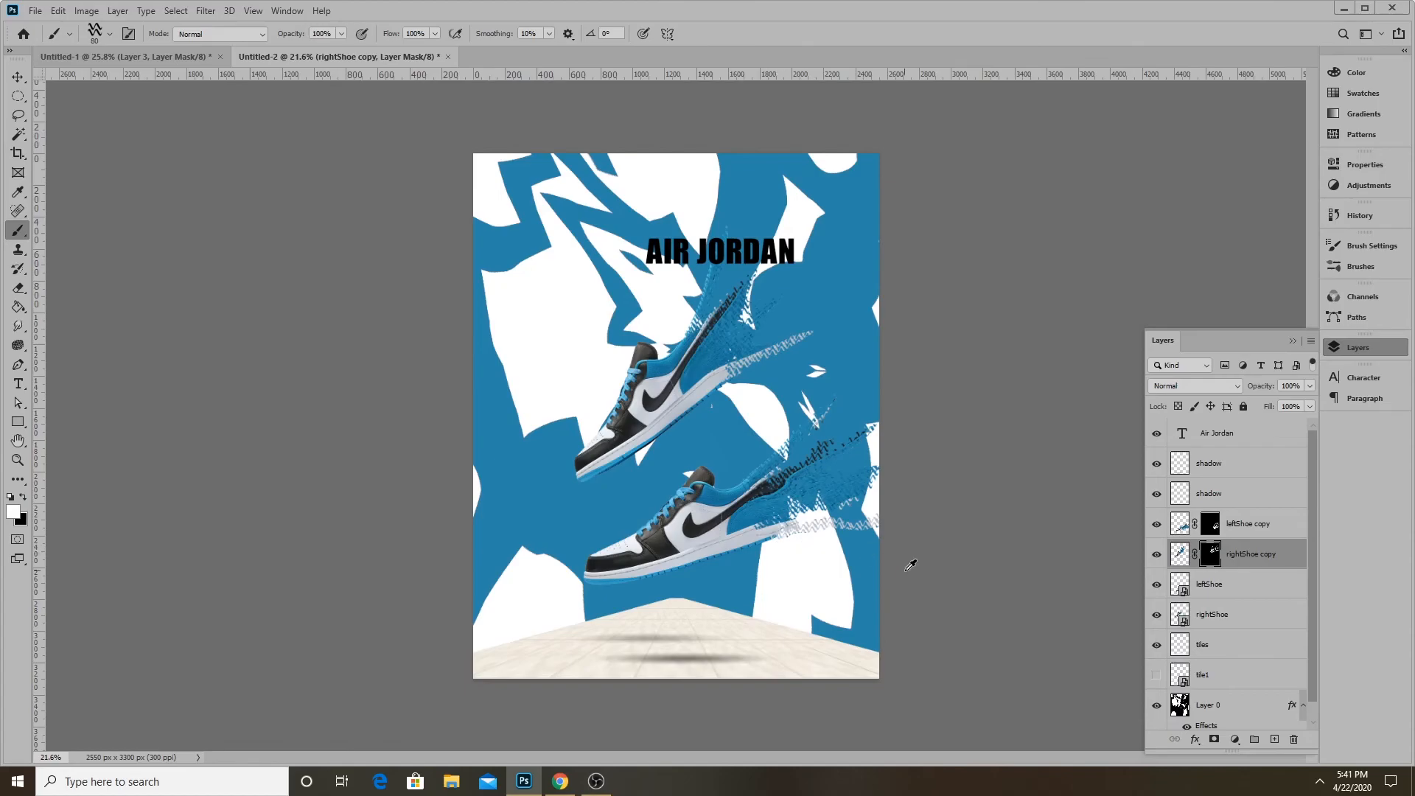
Add a white layer mask to both the leftShoe and rightShoe layers
scroll(820, 520, "up", 4)
left_click(1209, 590)
left_click(1156, 586)
left_click(1157, 615)
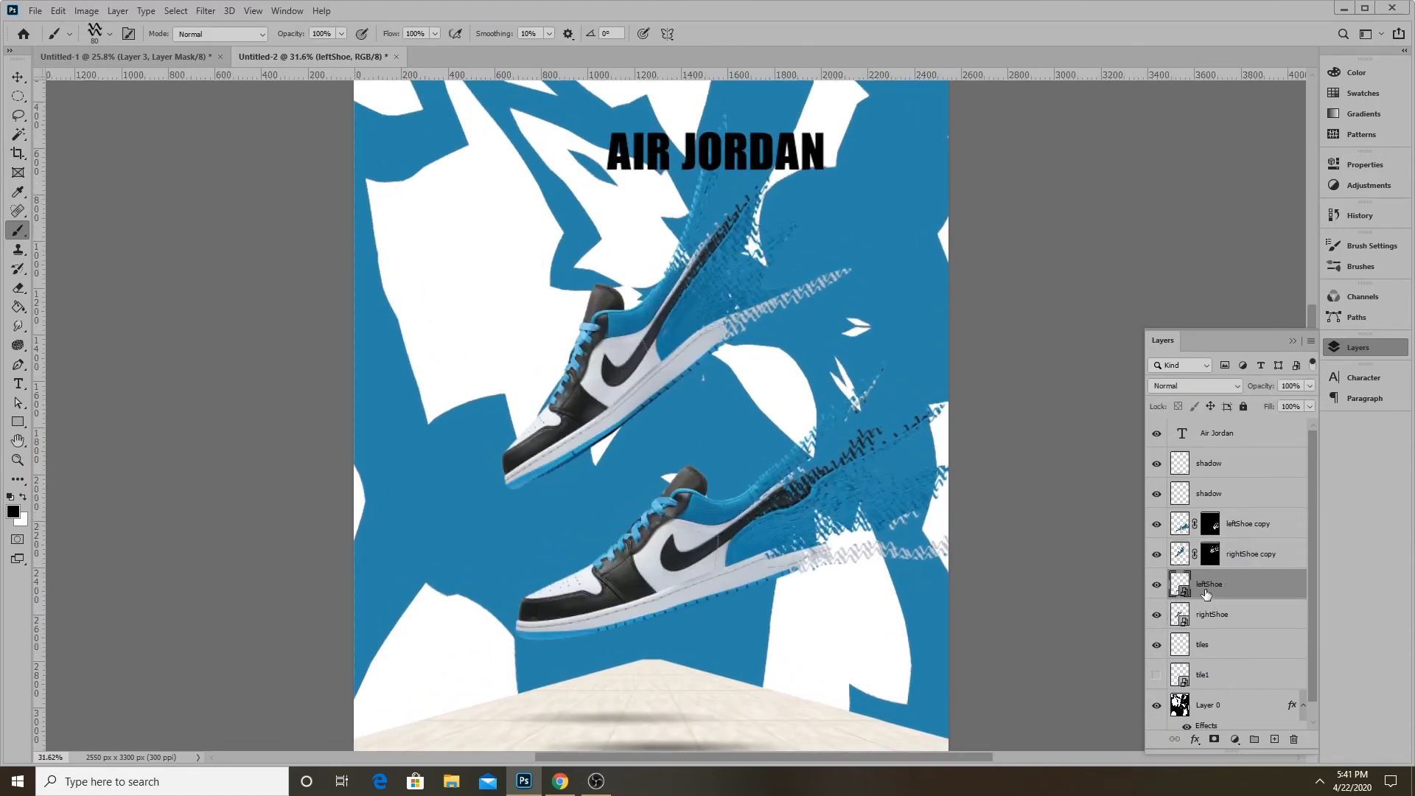
left_click(1214, 739)
left_click(1213, 623)
left_click(1213, 739)
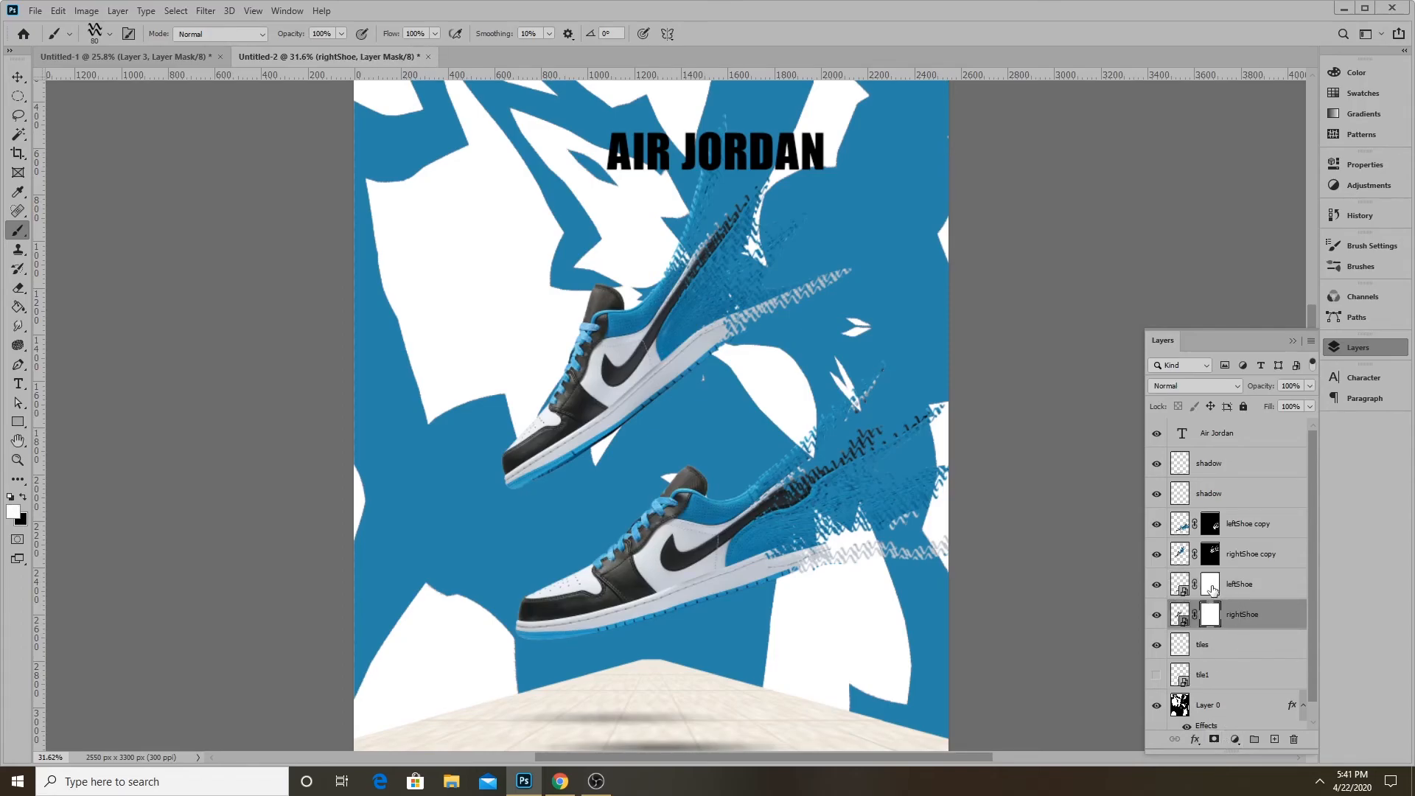
Paint black zigzag strokes on the leftShoe's mask to break up the lower shoe's heel edge, undoing the first attempts
left_click(1212, 587)
left_click(24, 499)
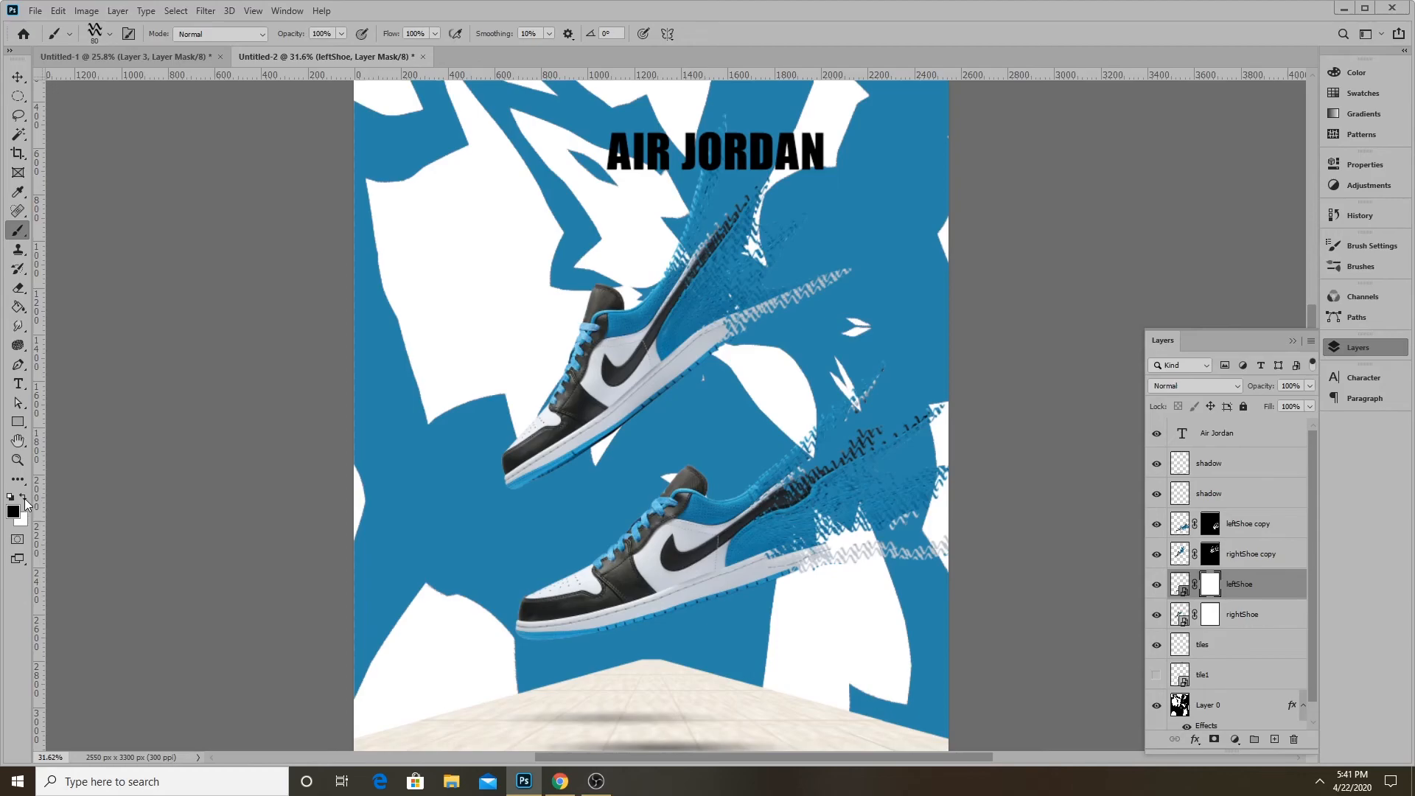
scroll(806, 568, "up", 3)
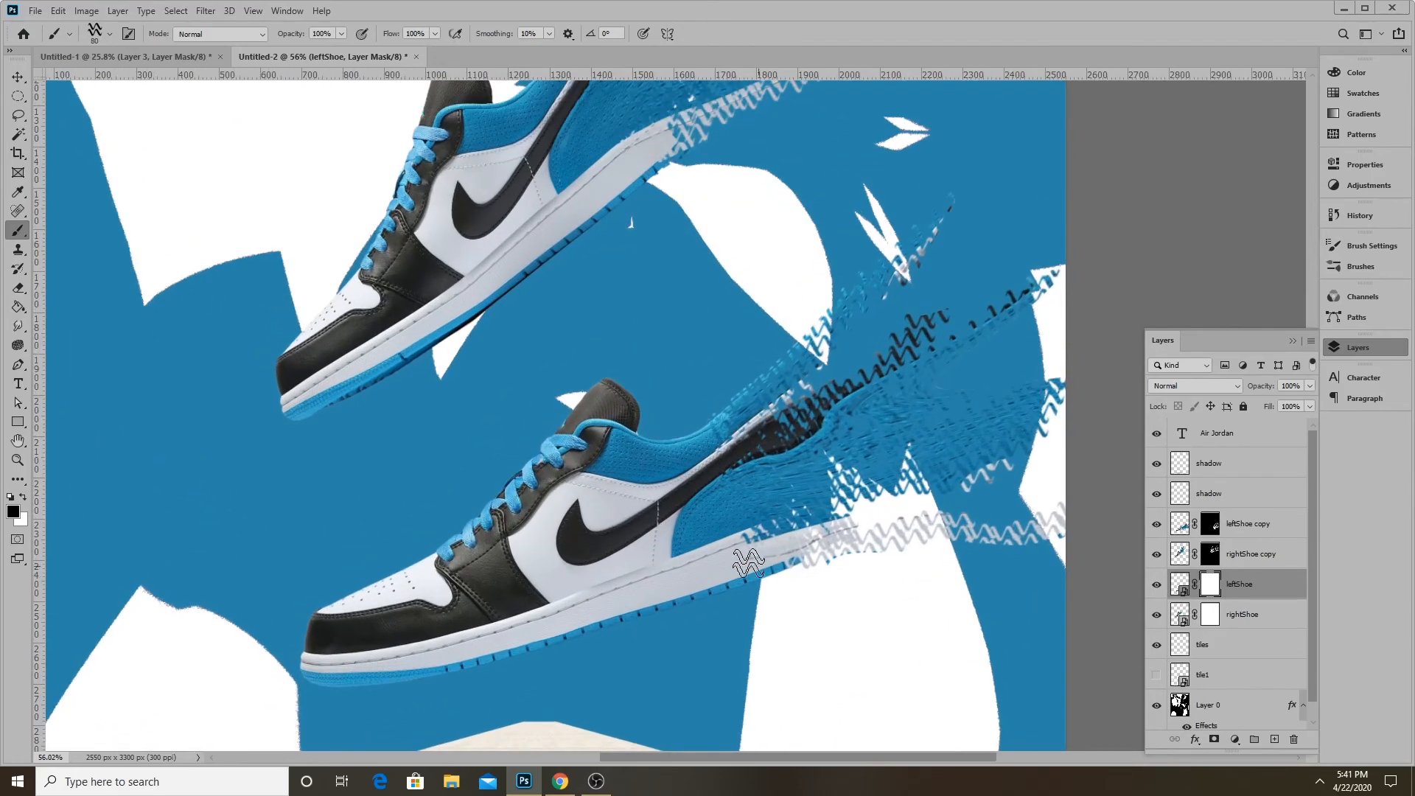
mouse_move(708, 466)
left_mouse_down()
mouse_move(700, 529)
mouse_move(665, 564)
mouse_move(633, 563)
mouse_move(712, 595)
mouse_move(542, 595)
mouse_move(494, 607)
mouse_move(488, 675)
mouse_move(442, 660)
left_mouse_up()
key("ctrl+z")
key("ctrl+z")
mouse_move(814, 587)
left_mouse_down()
mouse_move(777, 567)
mouse_move(729, 404)
mouse_move(703, 420)
left_mouse_up()
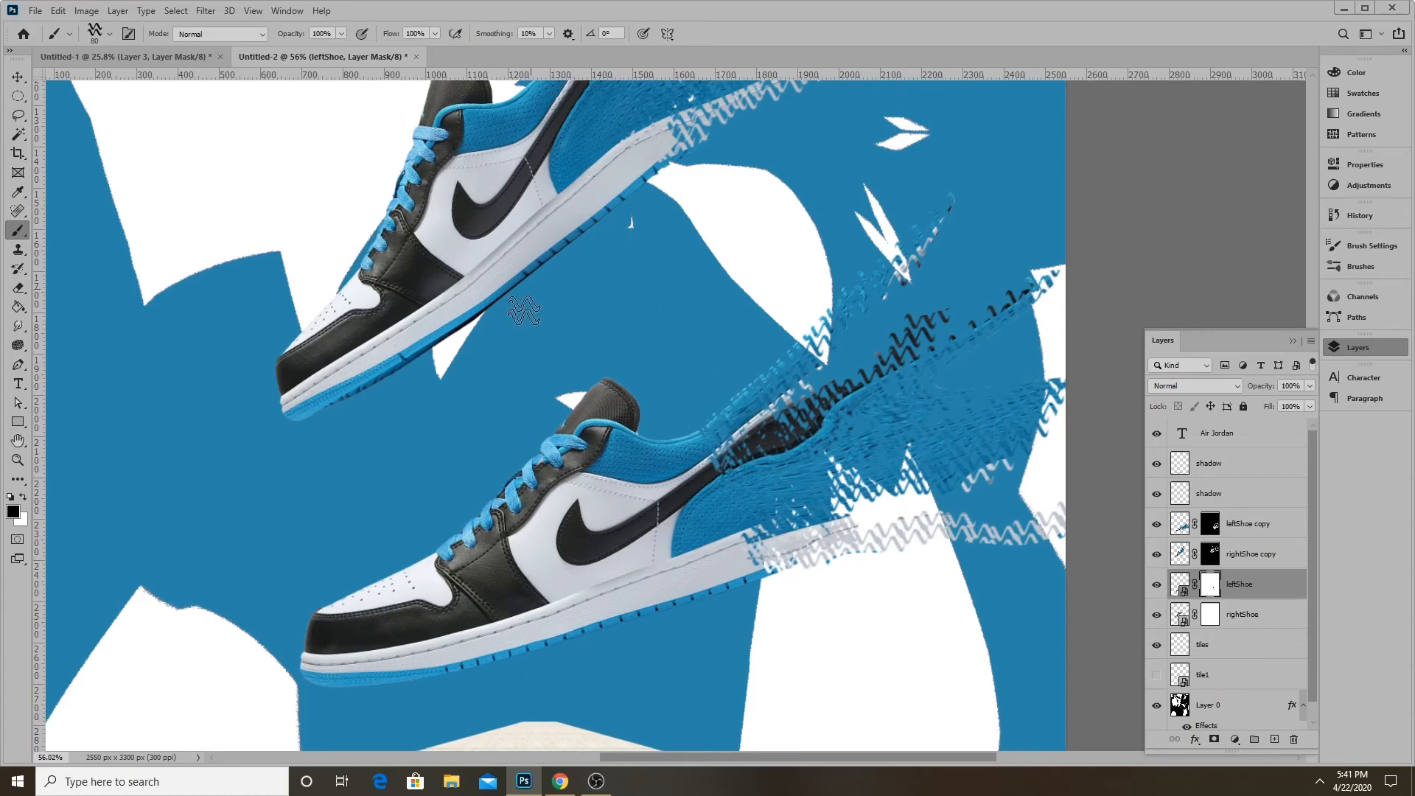
scroll(618, 203, "down", 3)
scroll(648, 221, "up", 3)
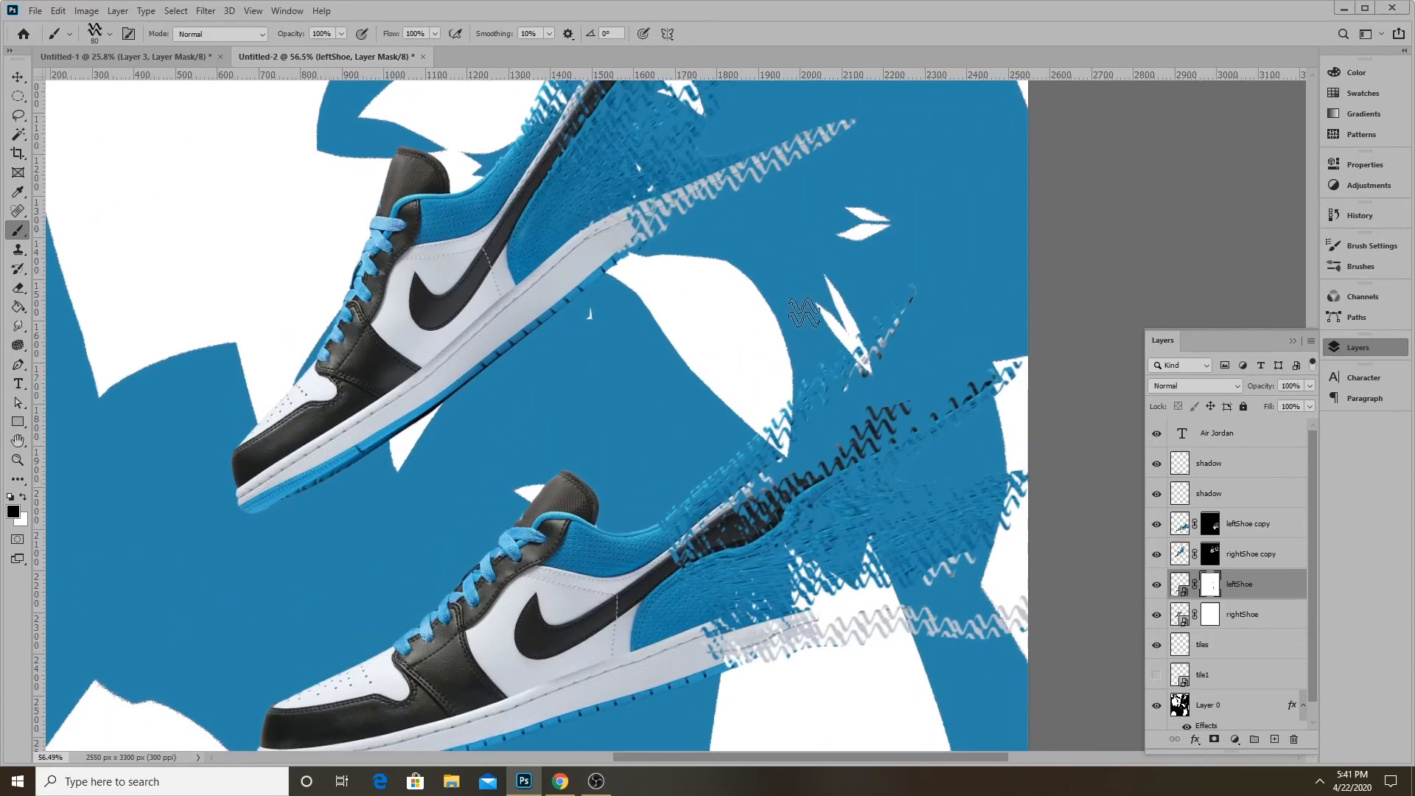
Paint black zigzag strokes on the rightShoe's mask to break up the upper shoe's heel and sole edge, undoing the stray strokes
left_click(1210, 614)
scroll(829, 524, "down", 2)
scroll(829, 525, "up", 2)
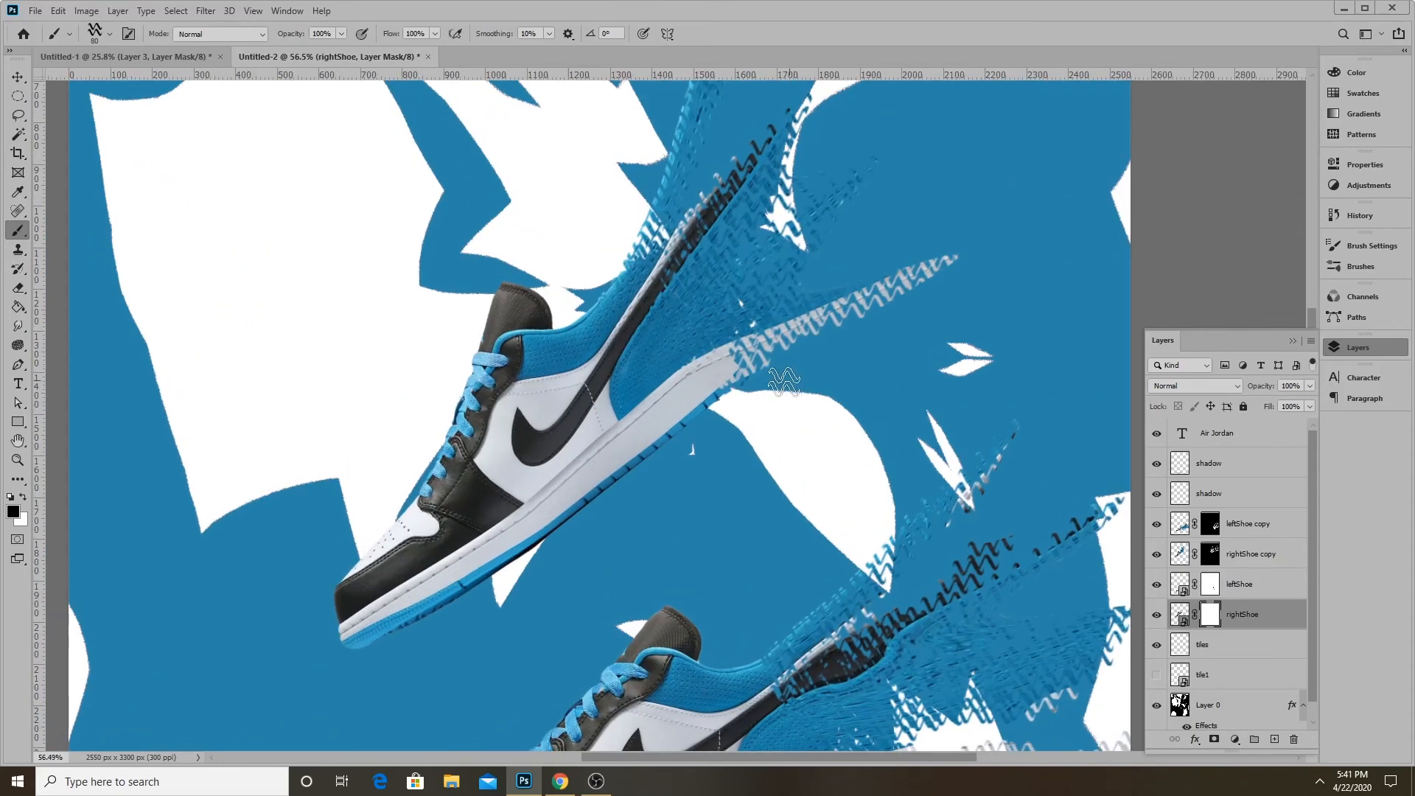
left_click_drag(619, 283, 599, 312)
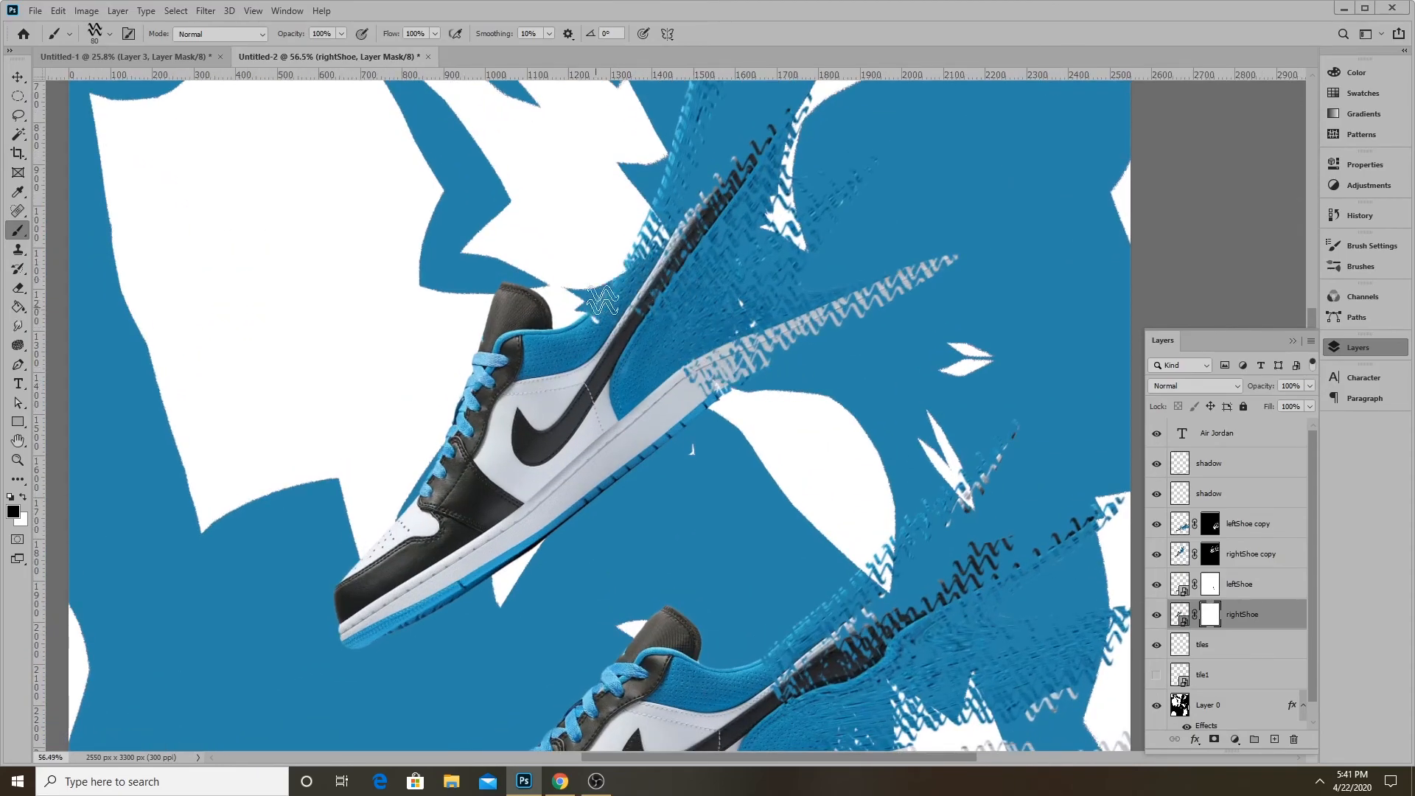
scroll(702, 212, "down", 2)
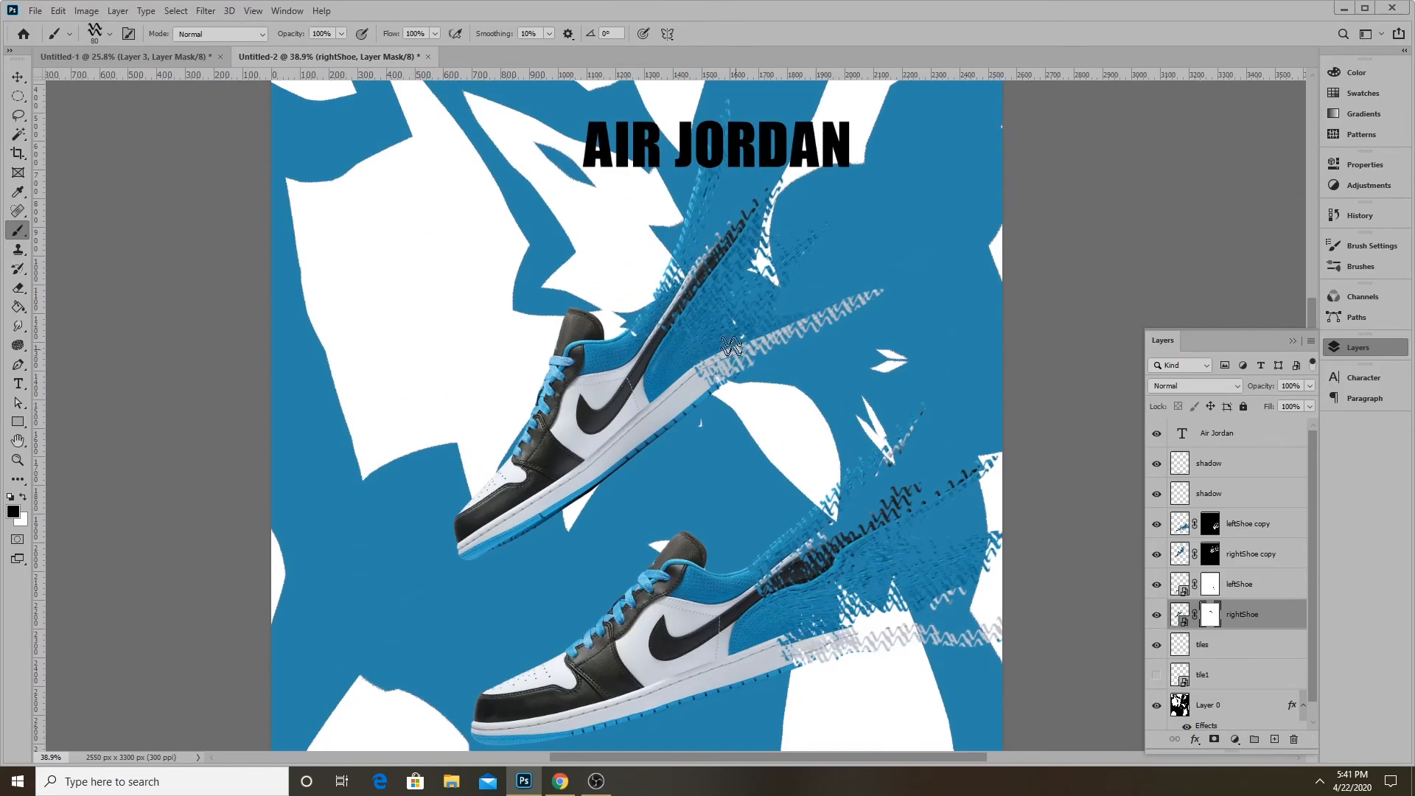
key("ctrl+z")
mouse_move(710, 380)
left_mouse_down()
mouse_move(690, 384)
mouse_move(708, 381)
left_mouse_up()
key("ctrl+z")
scroll(475, 436, "down", 7)
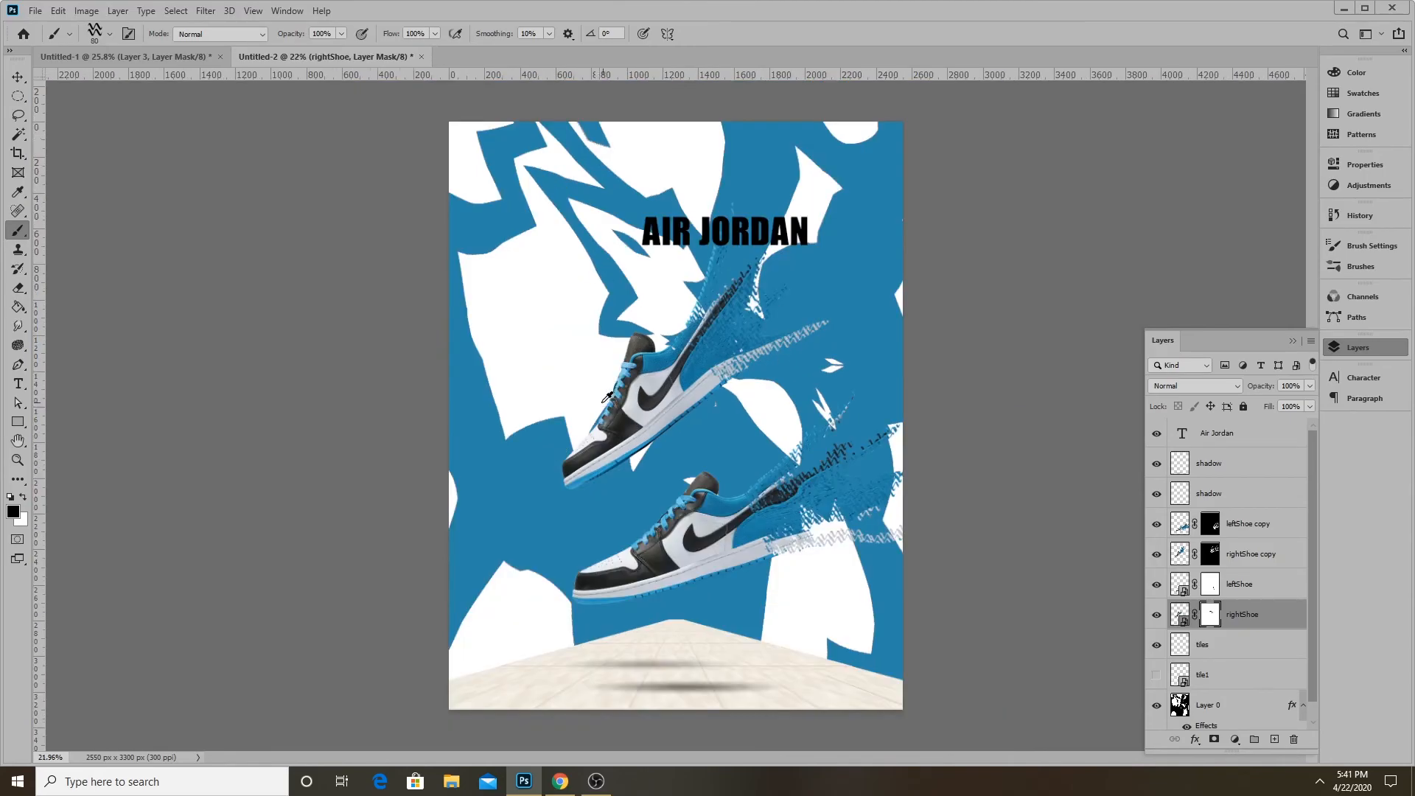
Examine the zigzag dispersion on both shoes, across the whole poster and up close at the upper shoe's heel
scroll(908, 513, "up", 4)
scroll(648, 427, "down", 3)
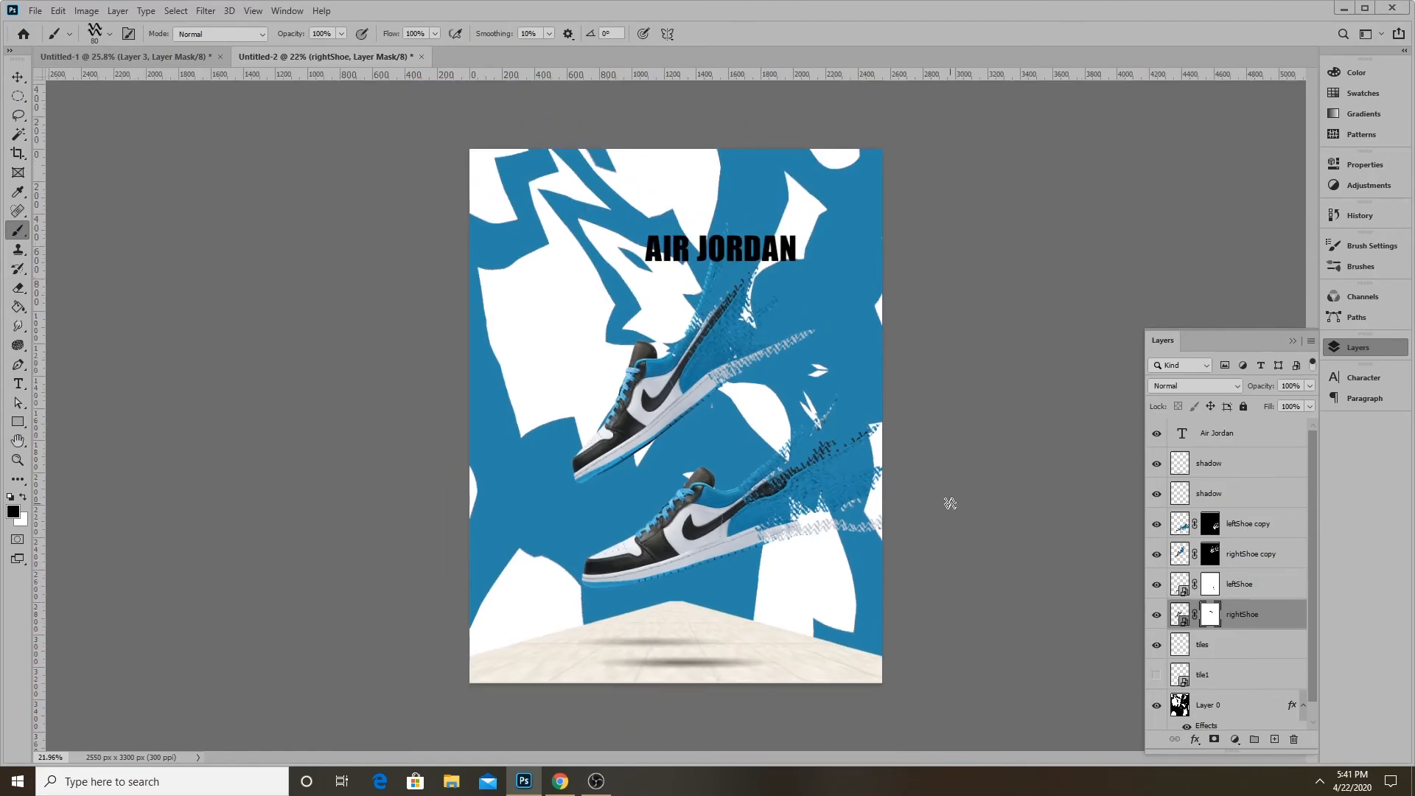
scroll(801, 475, "up", 3)
scroll(787, 505, "down", 2)
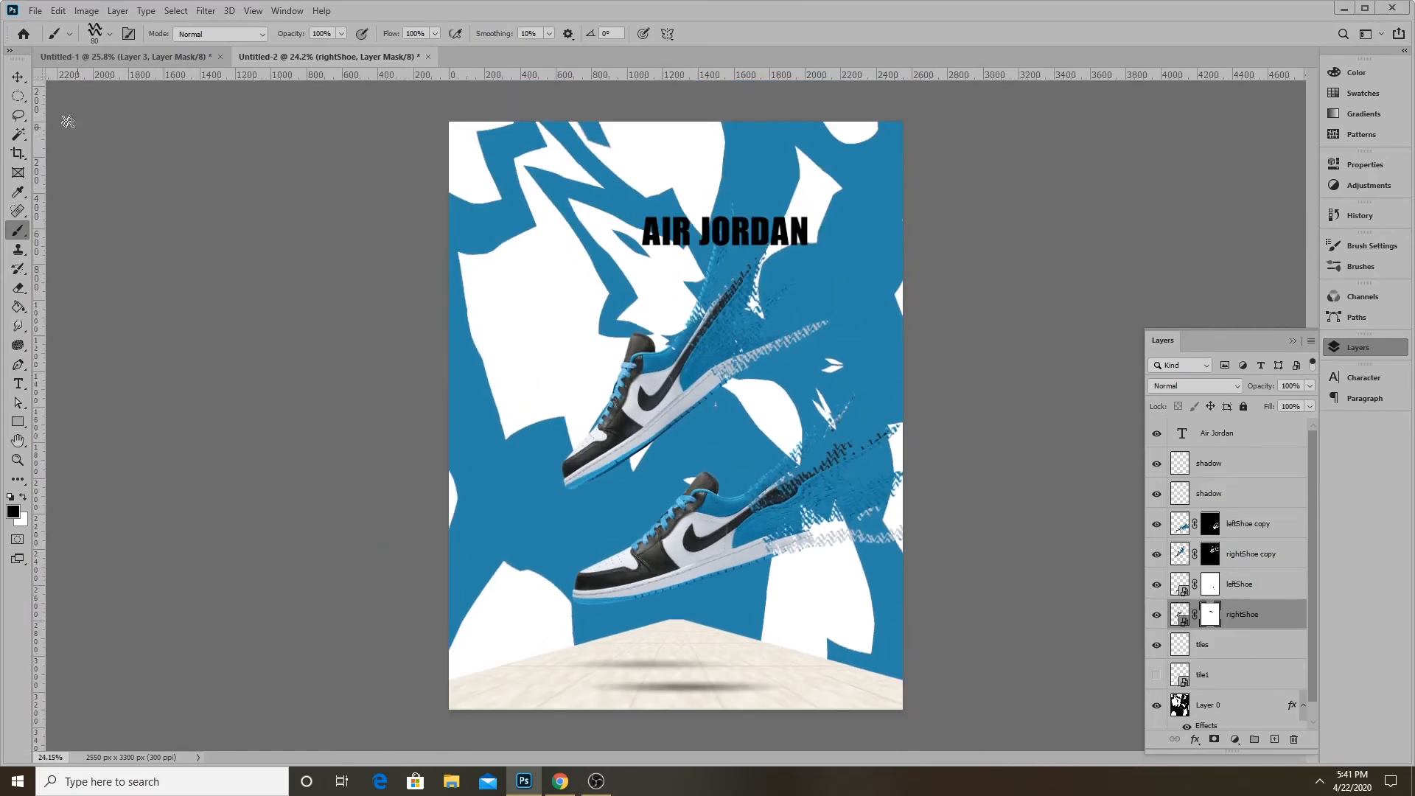
left_click(20, 81)
scroll(750, 296, "up", 8)
scroll(751, 296, "up", 3)
scroll(735, 319, "down", 4)
scroll(722, 347, "up", 6)
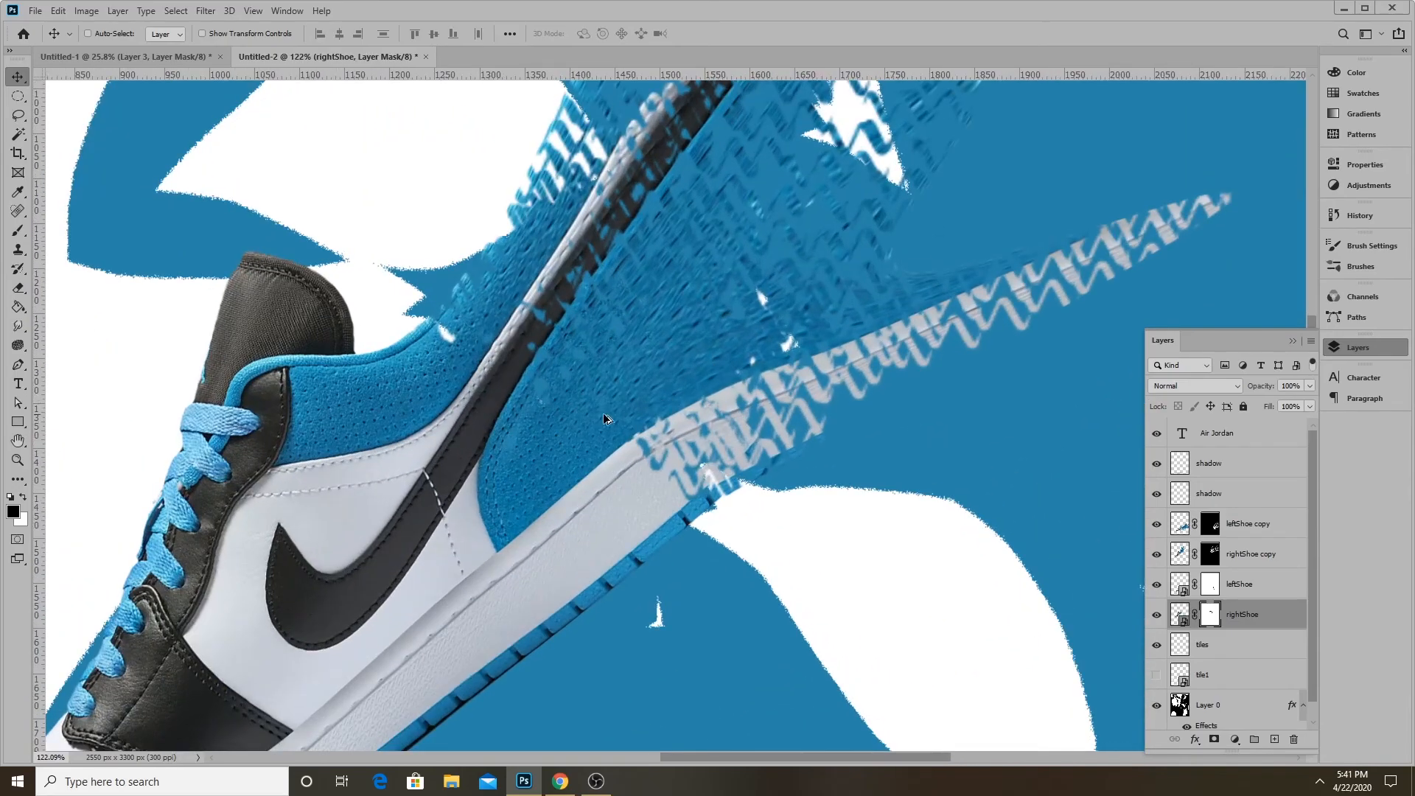
scroll(604, 350, "down", 5)
left_click(1210, 524)
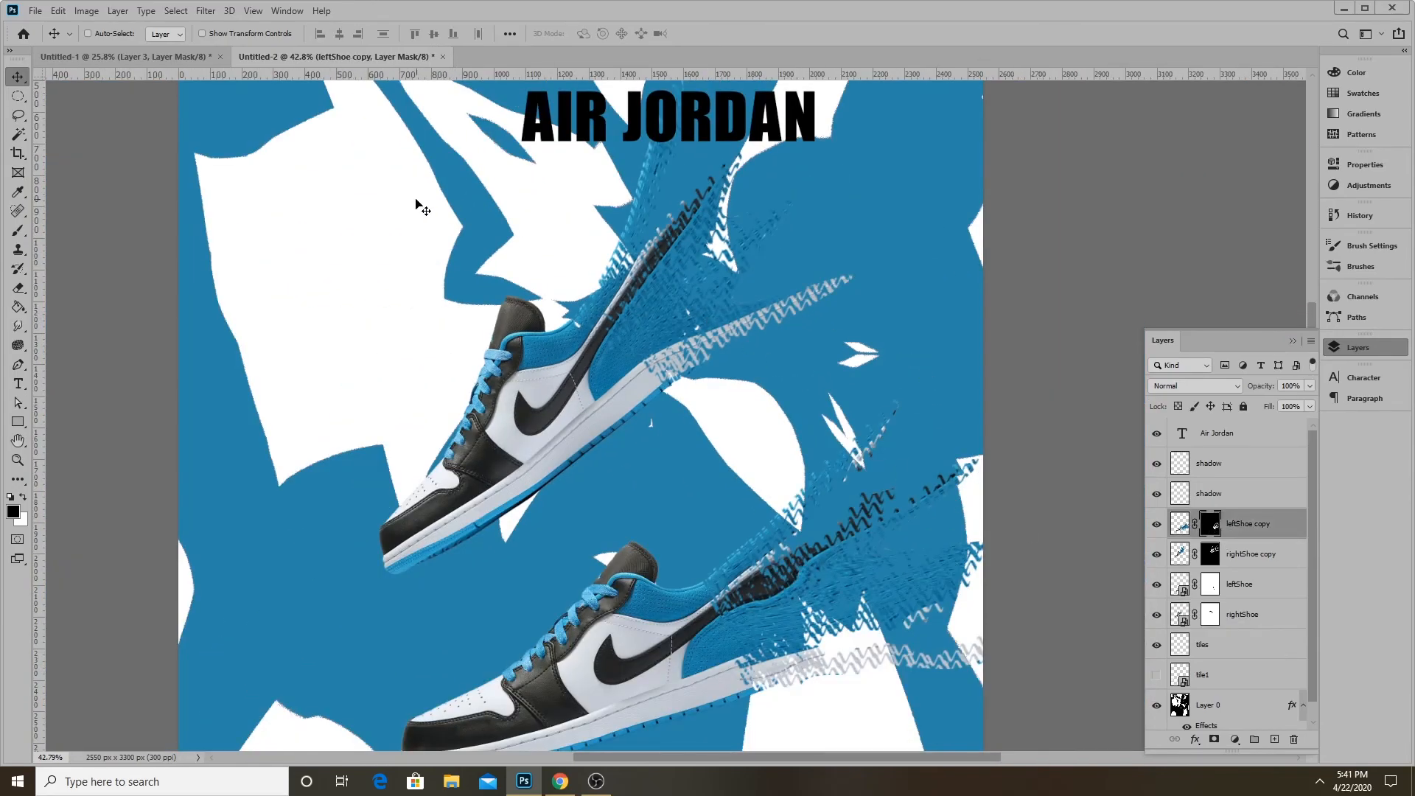
scroll(689, 302, "up", 4)
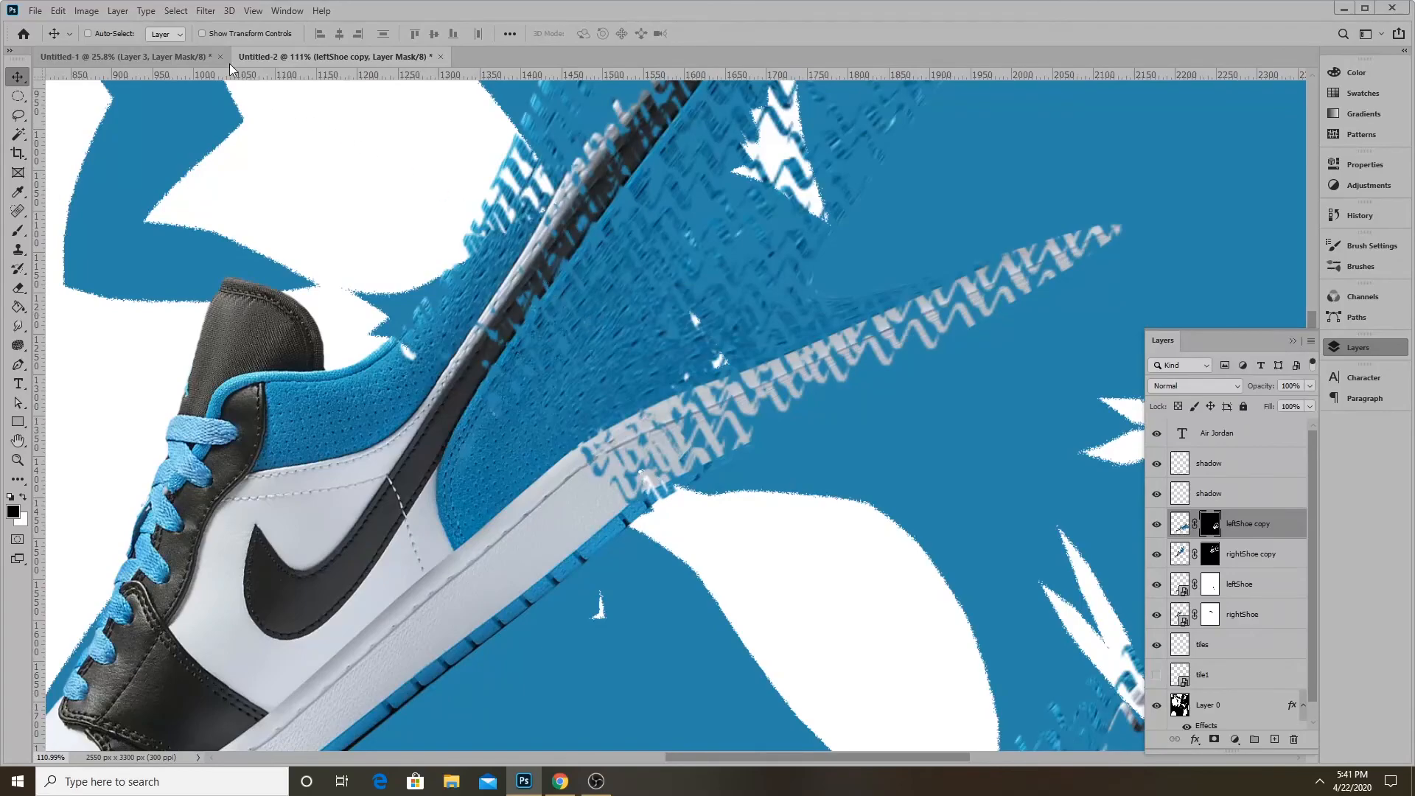
left_click(205, 10)
mouse_move(272, 234)
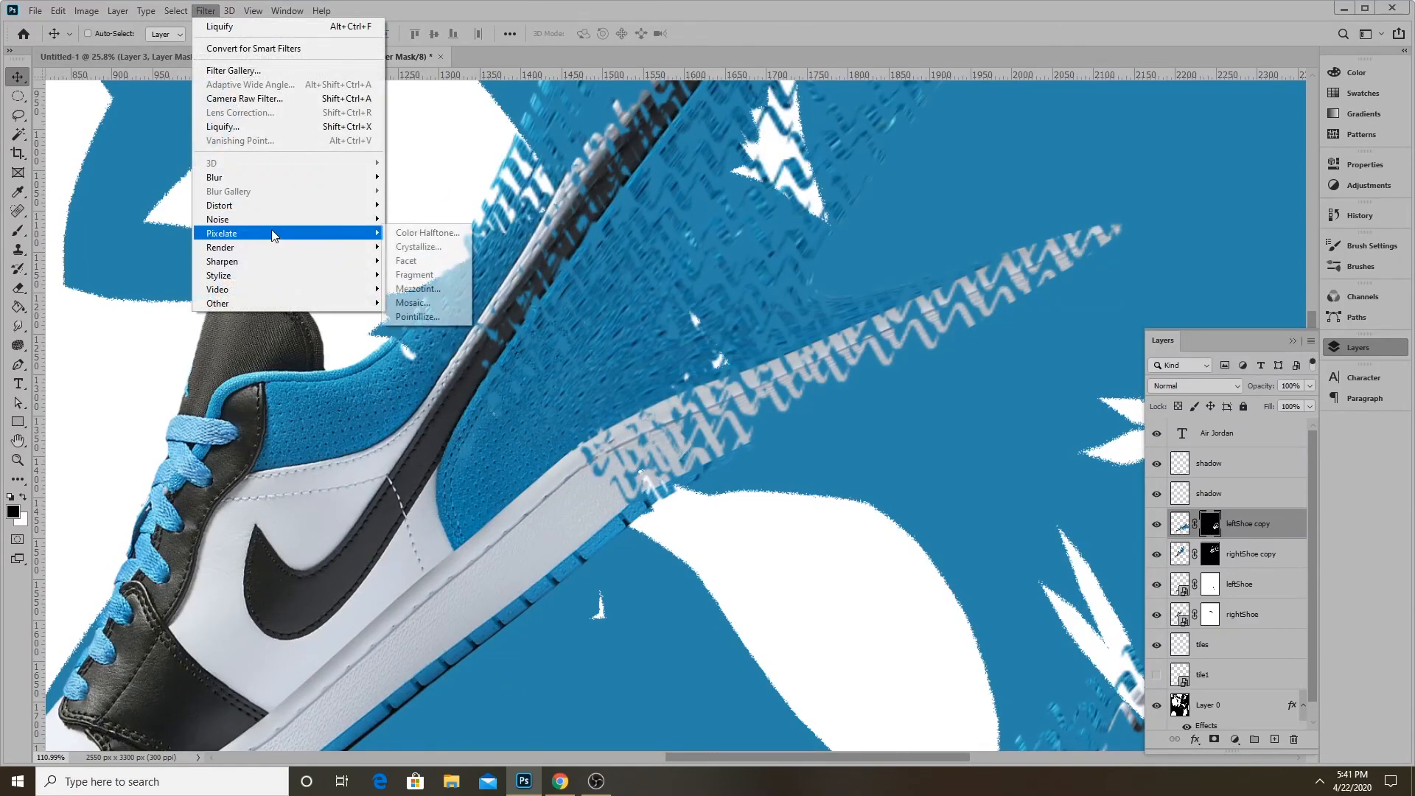
left_click(1214, 524)
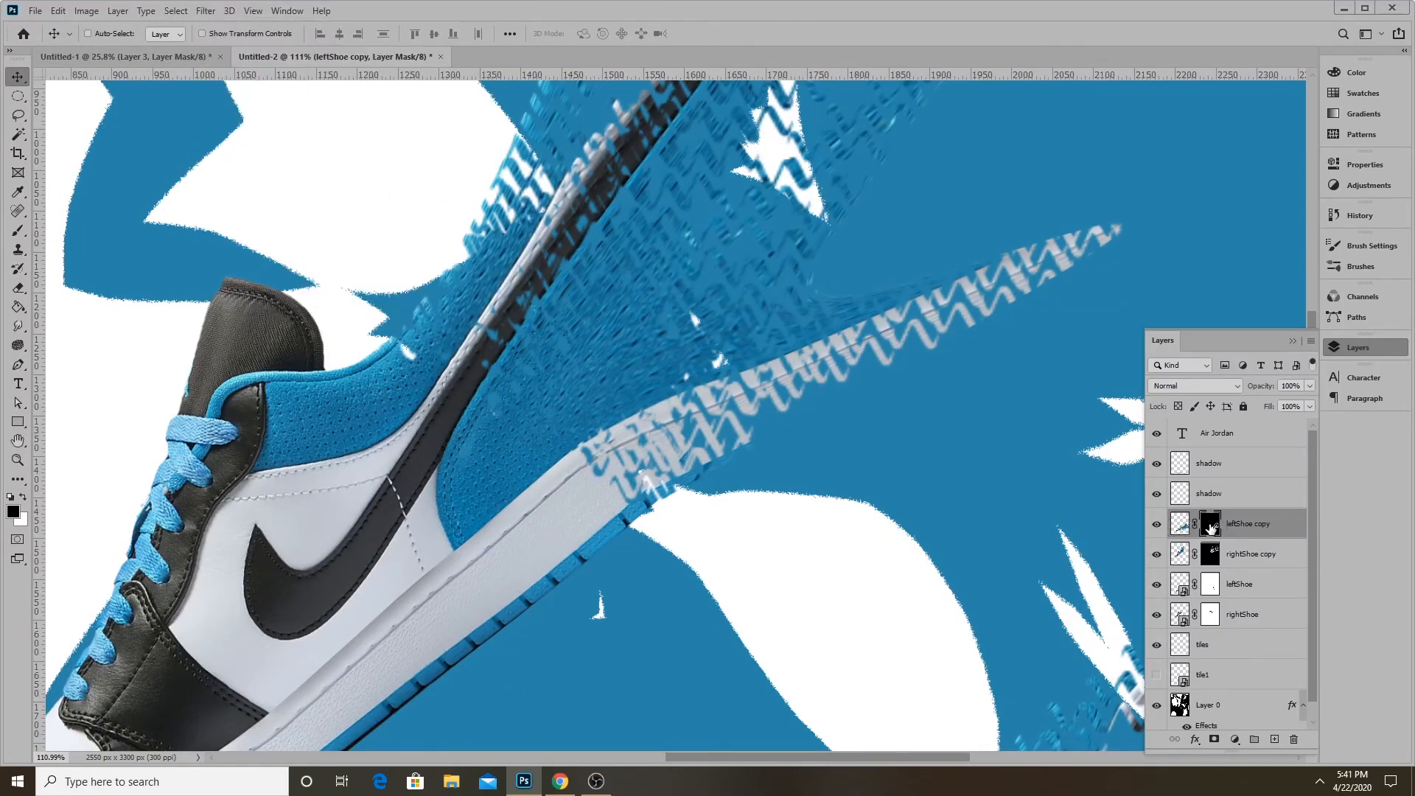
left_click(200, 11)
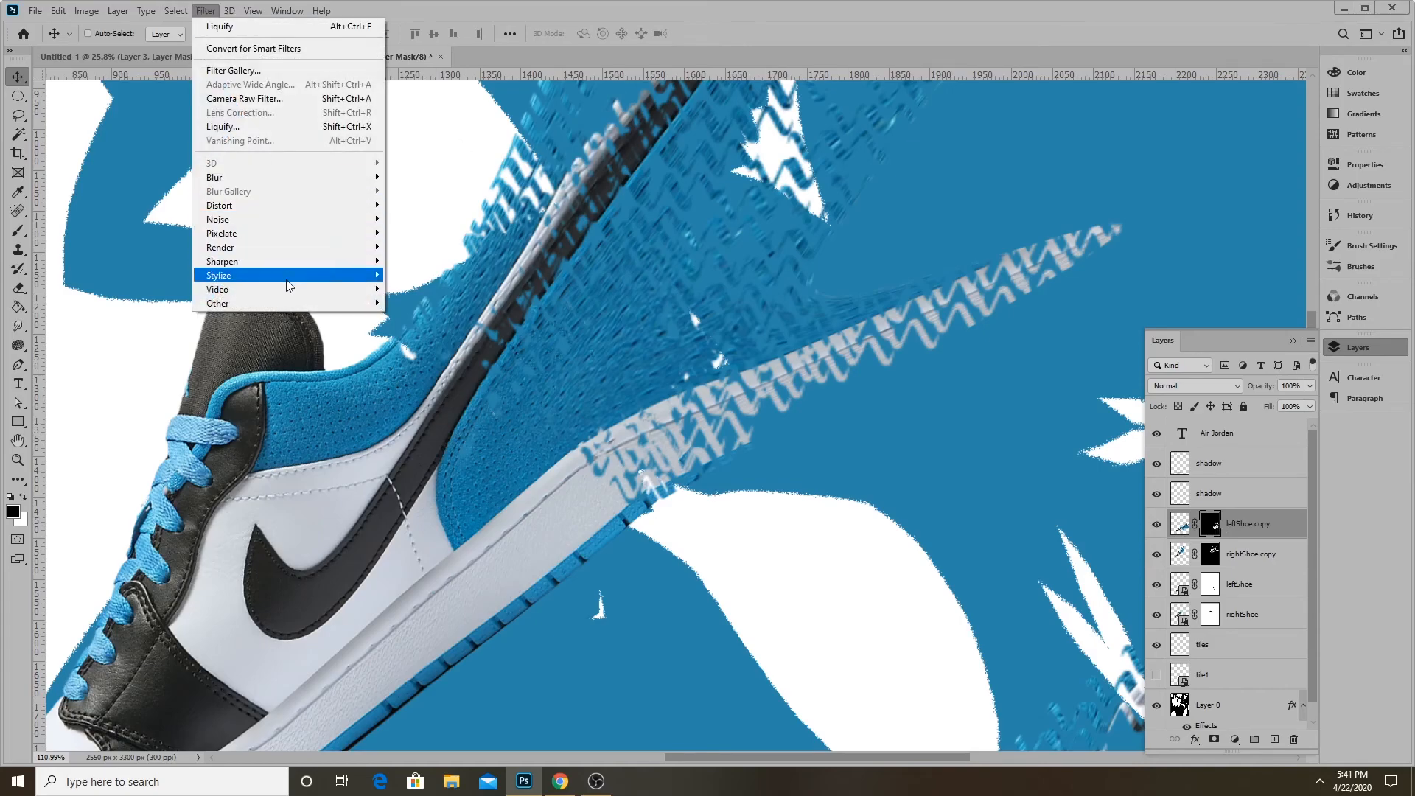
mouse_move(280, 261)
left_click(412, 320)
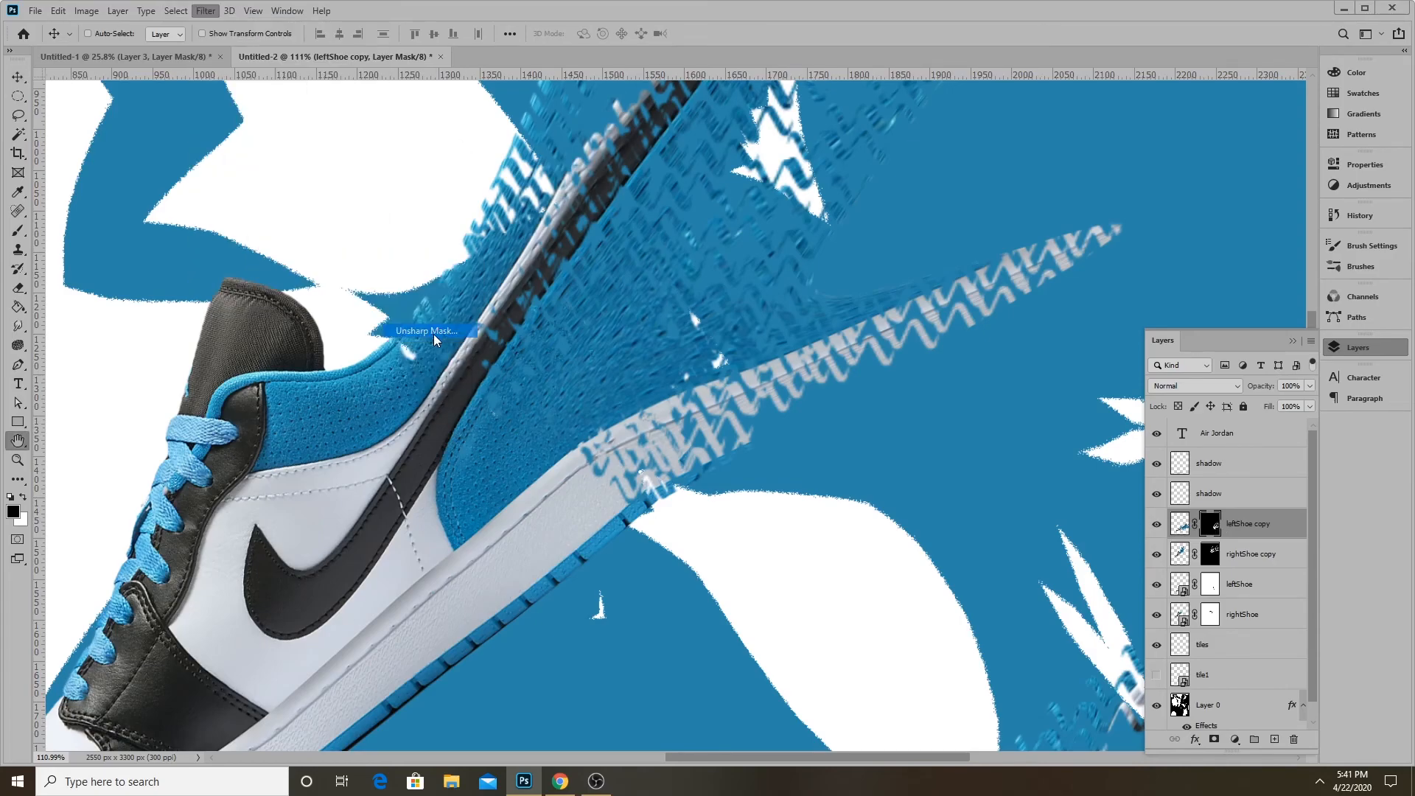
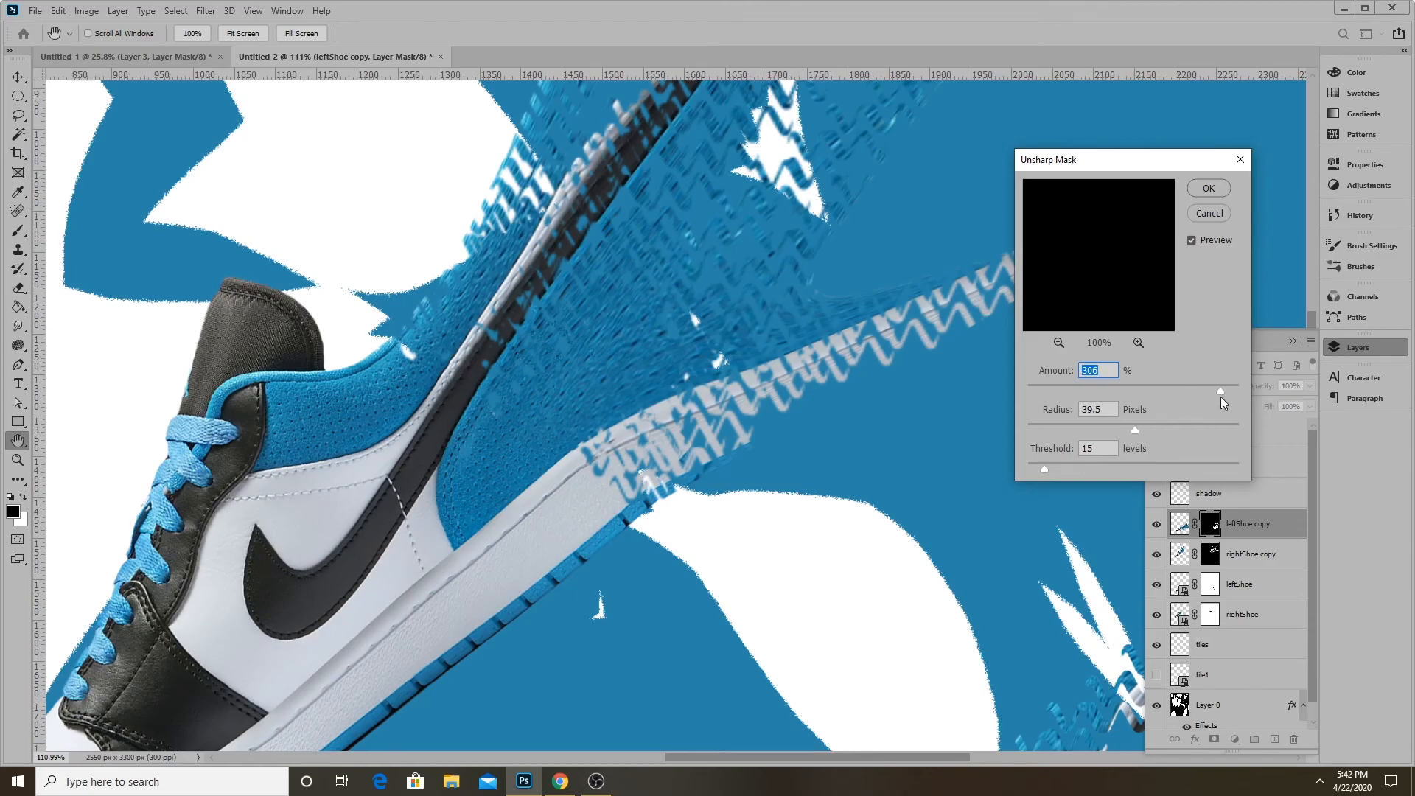
left_click(1204, 217)
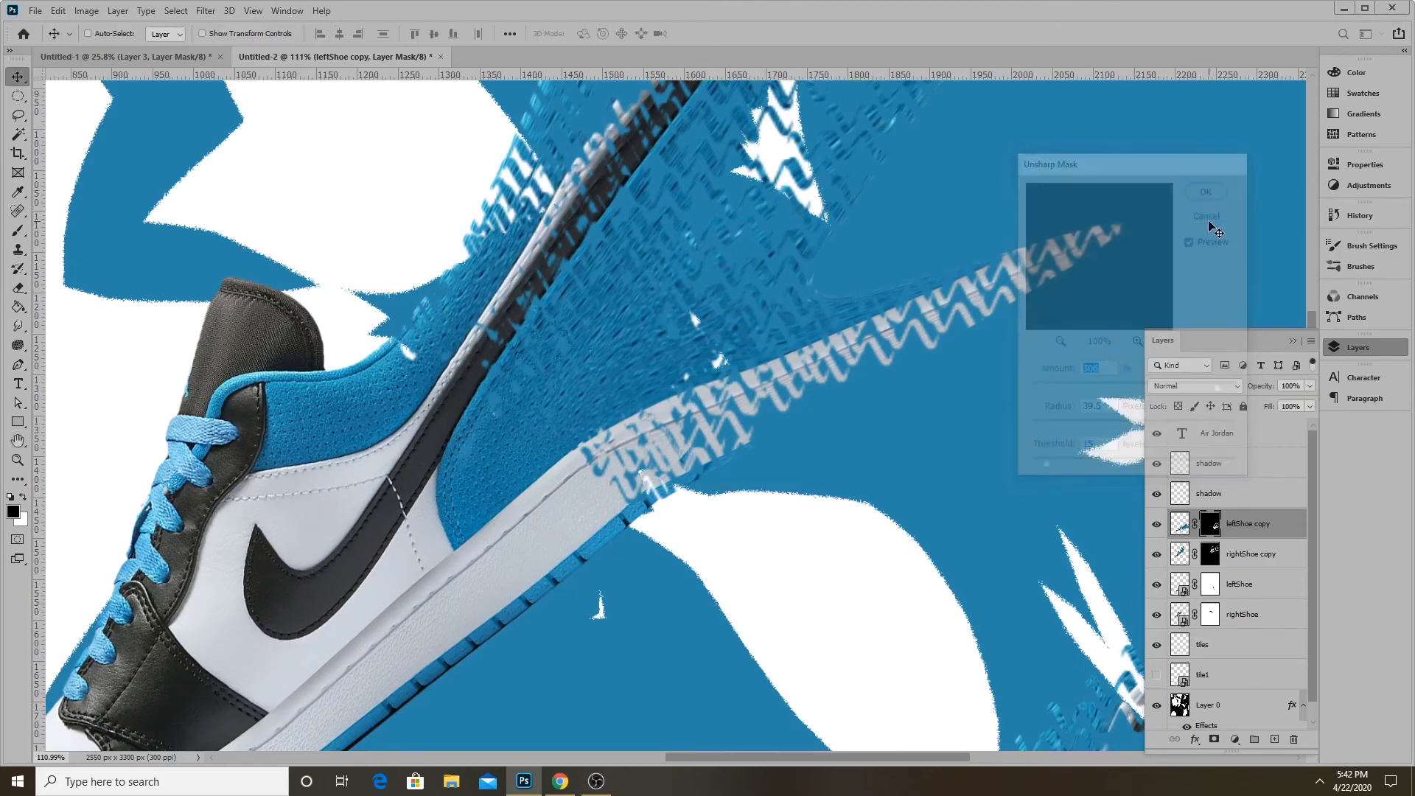
Sharpen the leftShoe copy's layer mask with Unsharp Mask at amount 306%, radius 39.5 pixels and threshold 15 levels
scroll(860, 387, "down", 3)
scroll(862, 451, "down", 7)
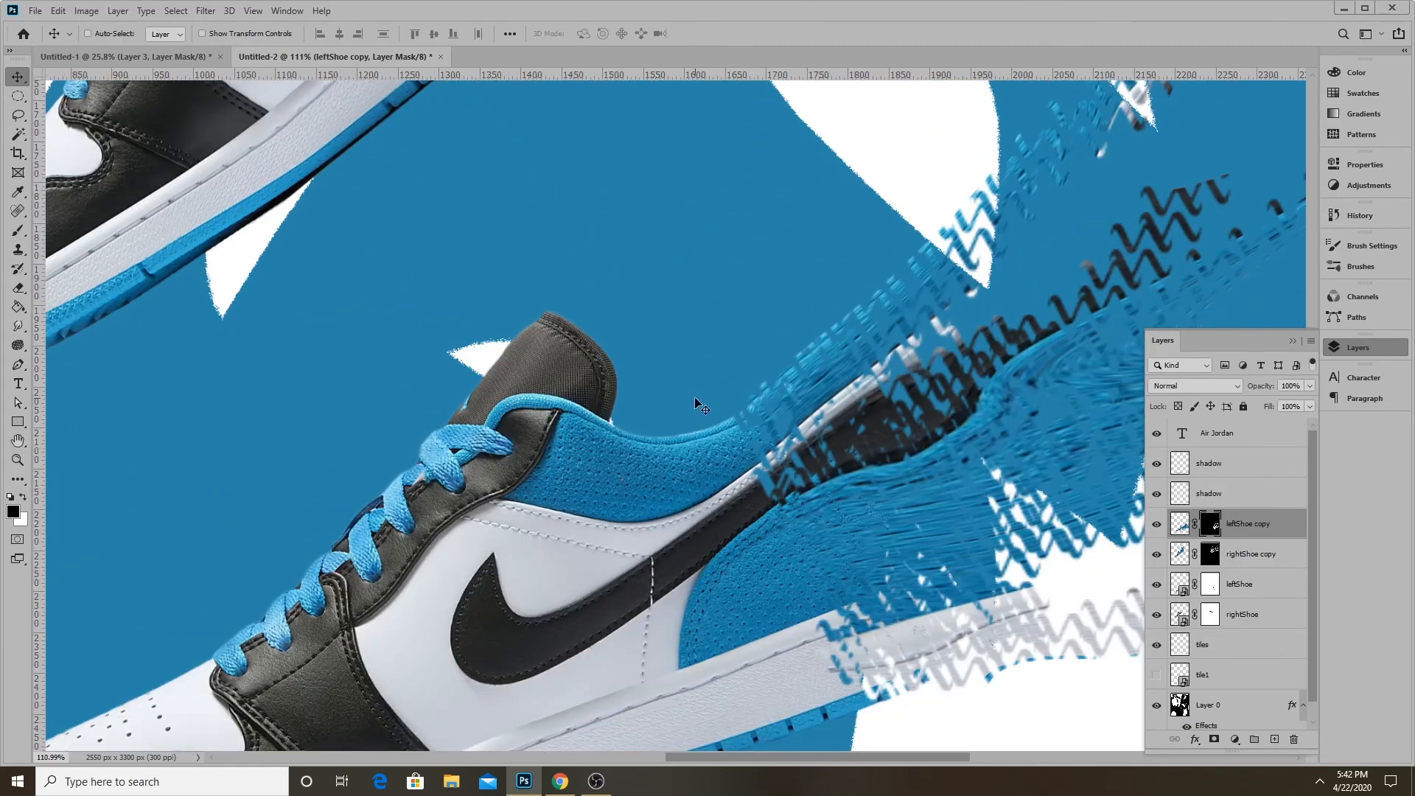
scroll(695, 404, "down", 4)
scroll(936, 377, "up", 3)
scroll(958, 375, "down", 3)
scroll(1031, 367, "up", 1)
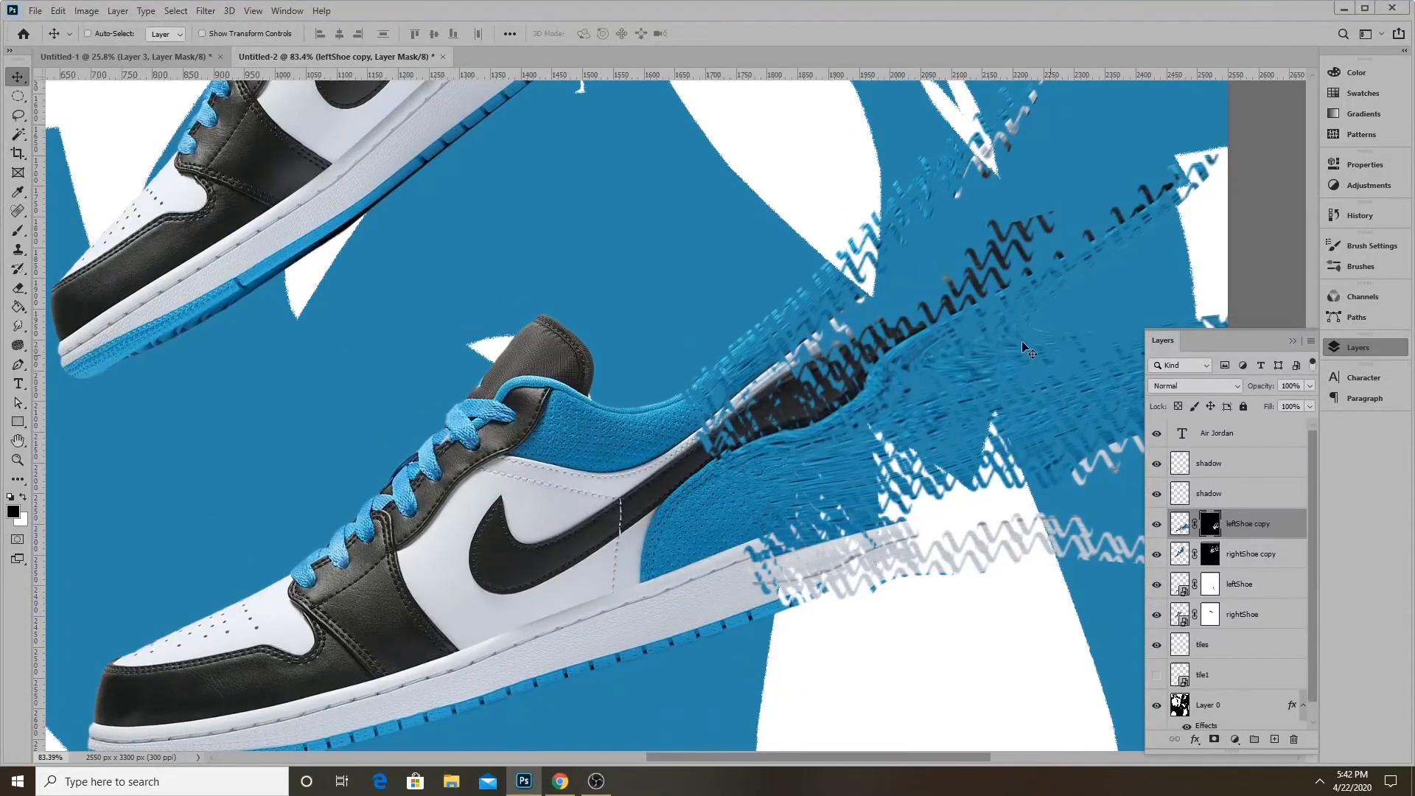
left_click(206, 10)
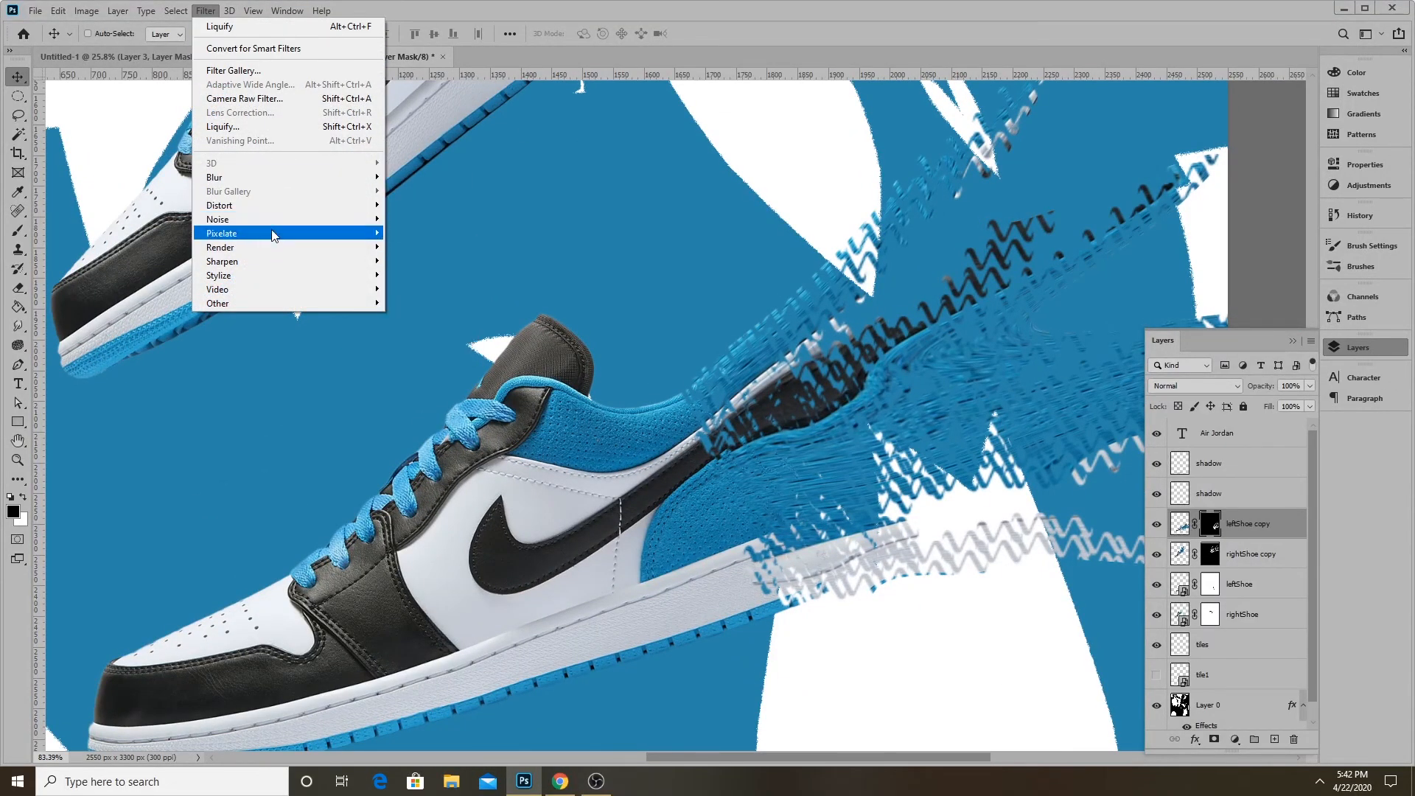
mouse_move(272, 269)
left_click(439, 330)
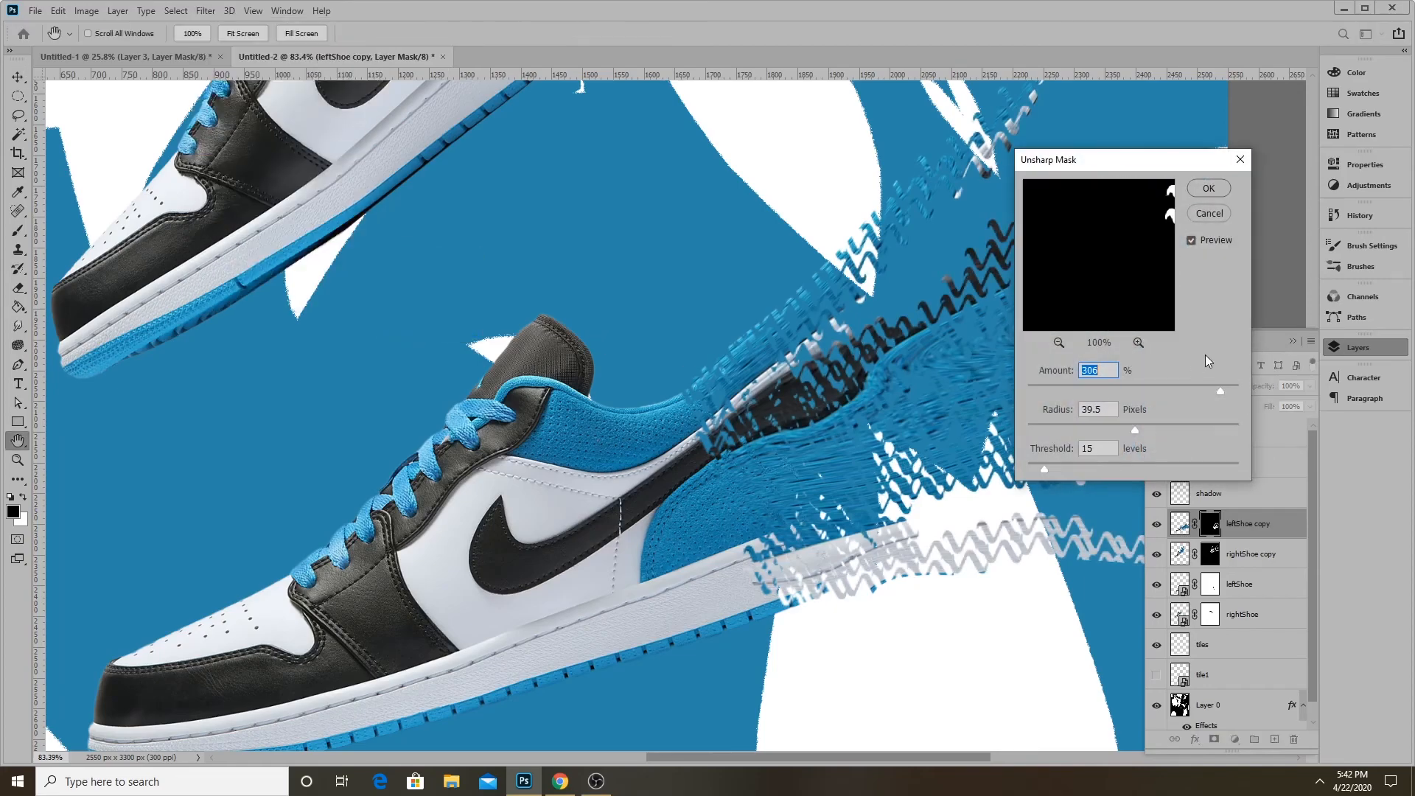
left_click_drag(1113, 161, 1240, 128)
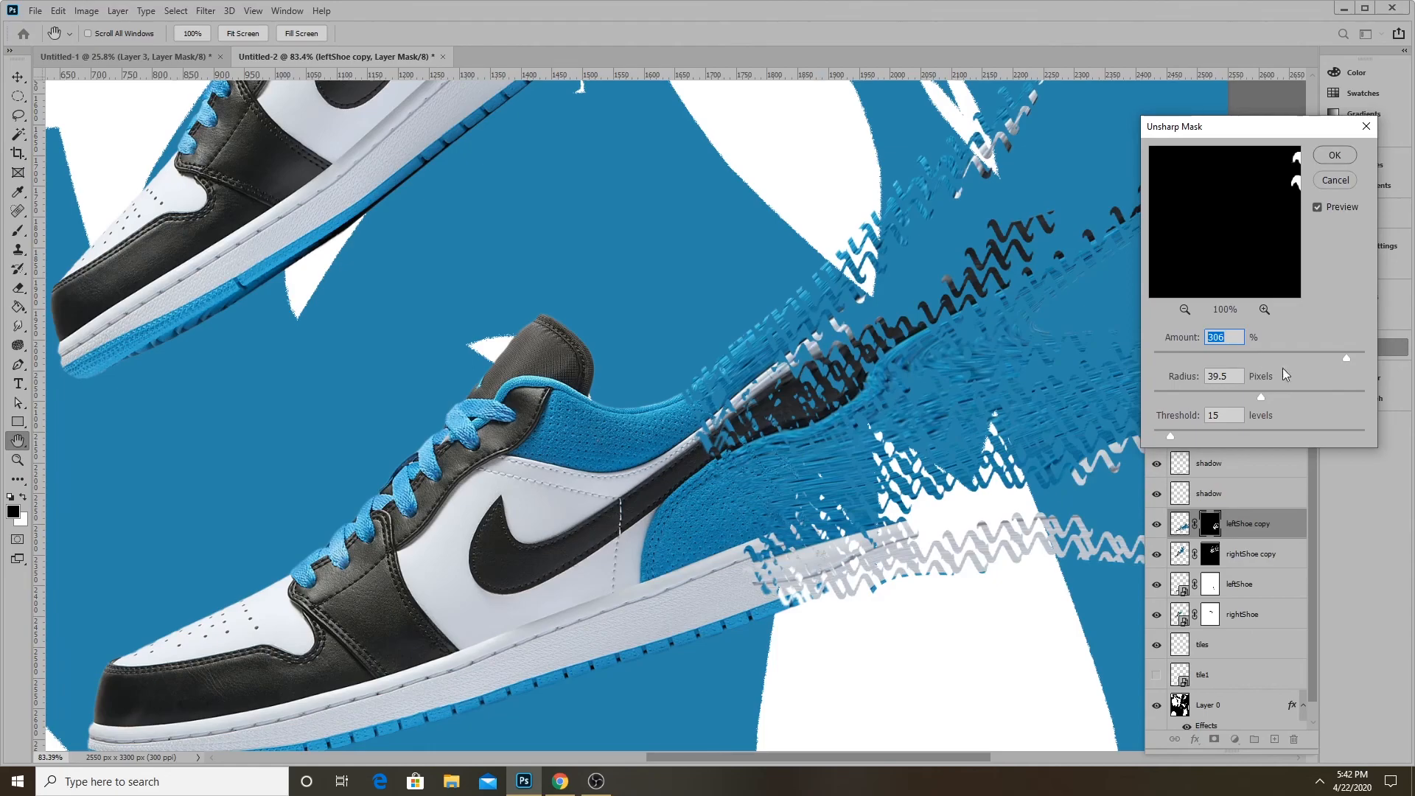
left_click(1335, 156)
Reapply the last Unsharp Mask filter to the rightShoe copy's layer mask
scroll(701, 442, "up", 10)
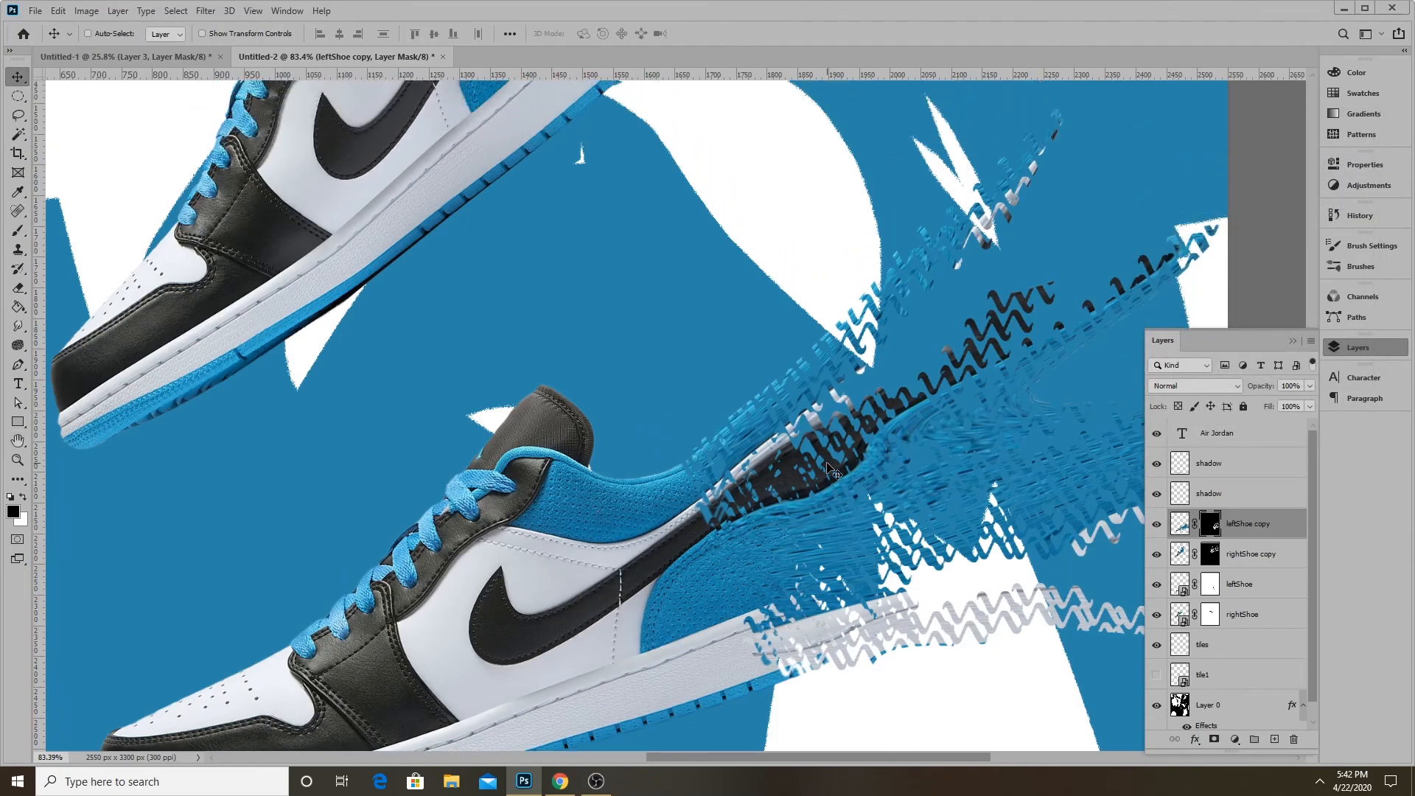
scroll(626, 432, "up", 4)
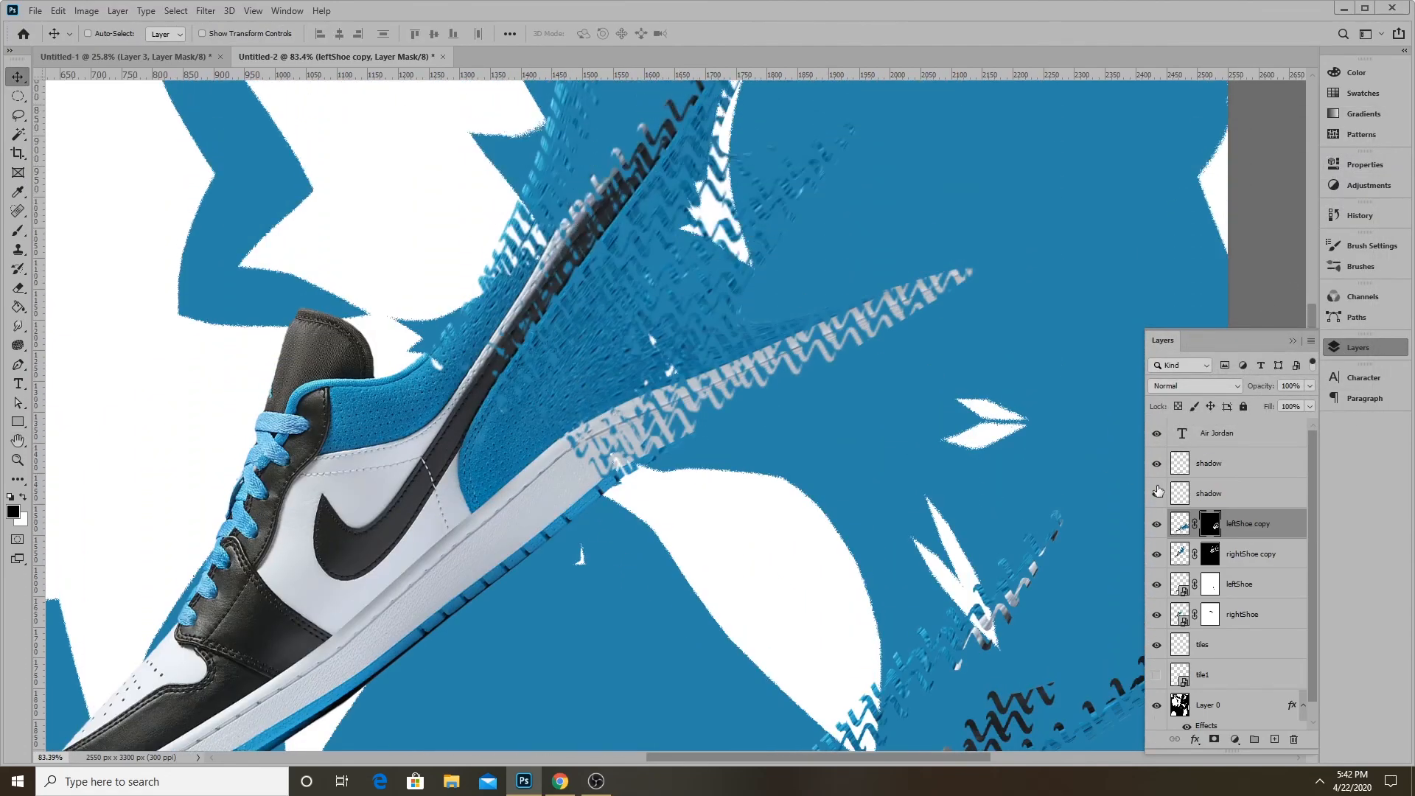
left_click(1212, 555)
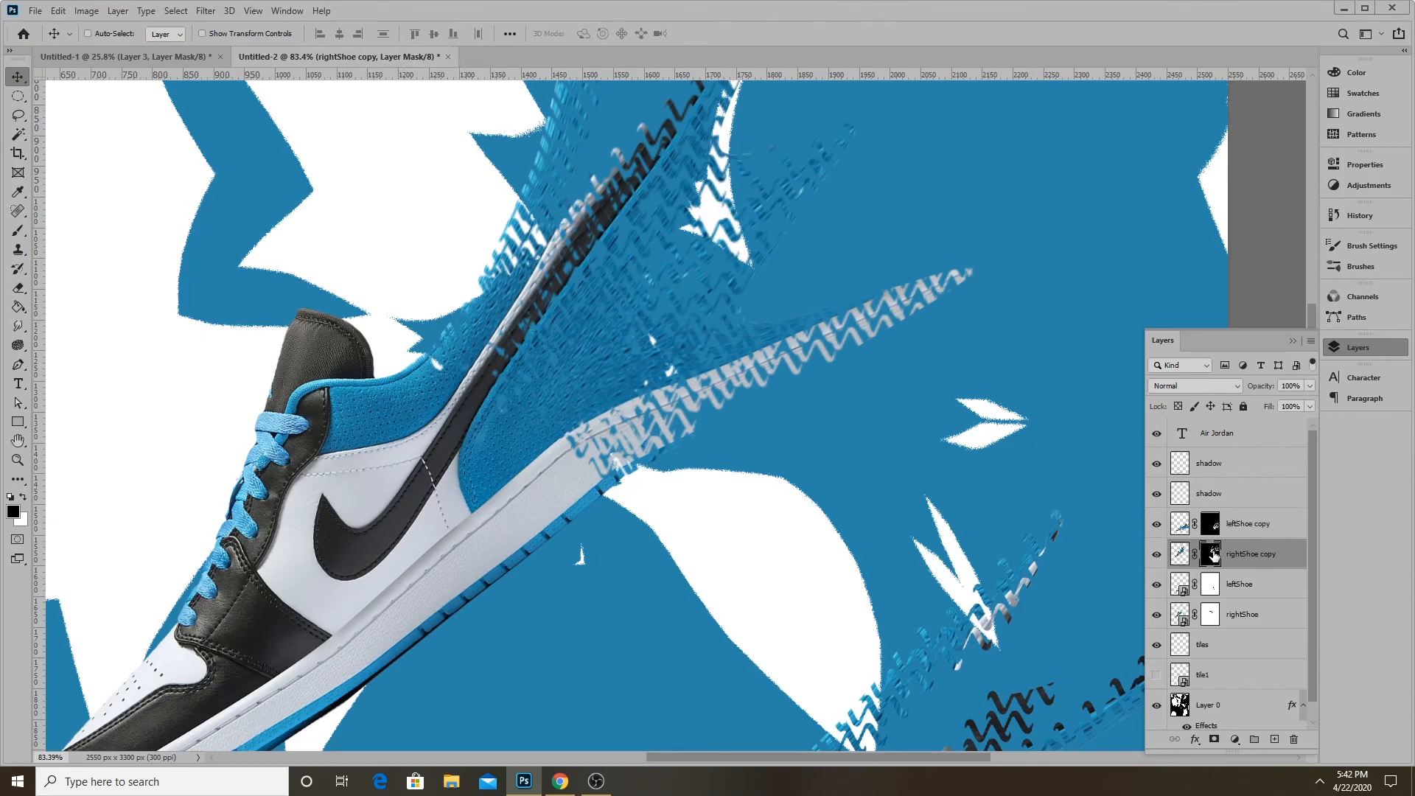
left_click(206, 11)
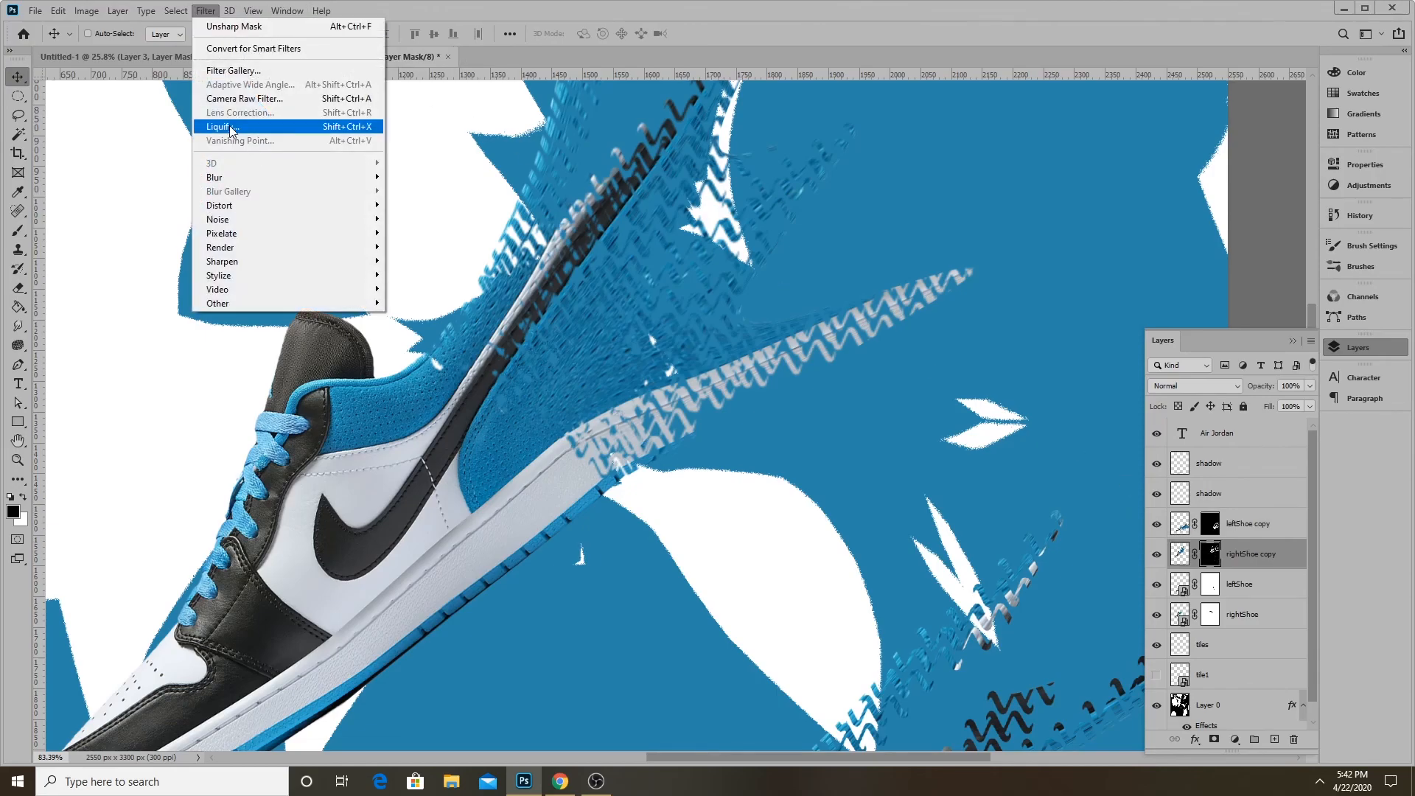
left_click(232, 30)
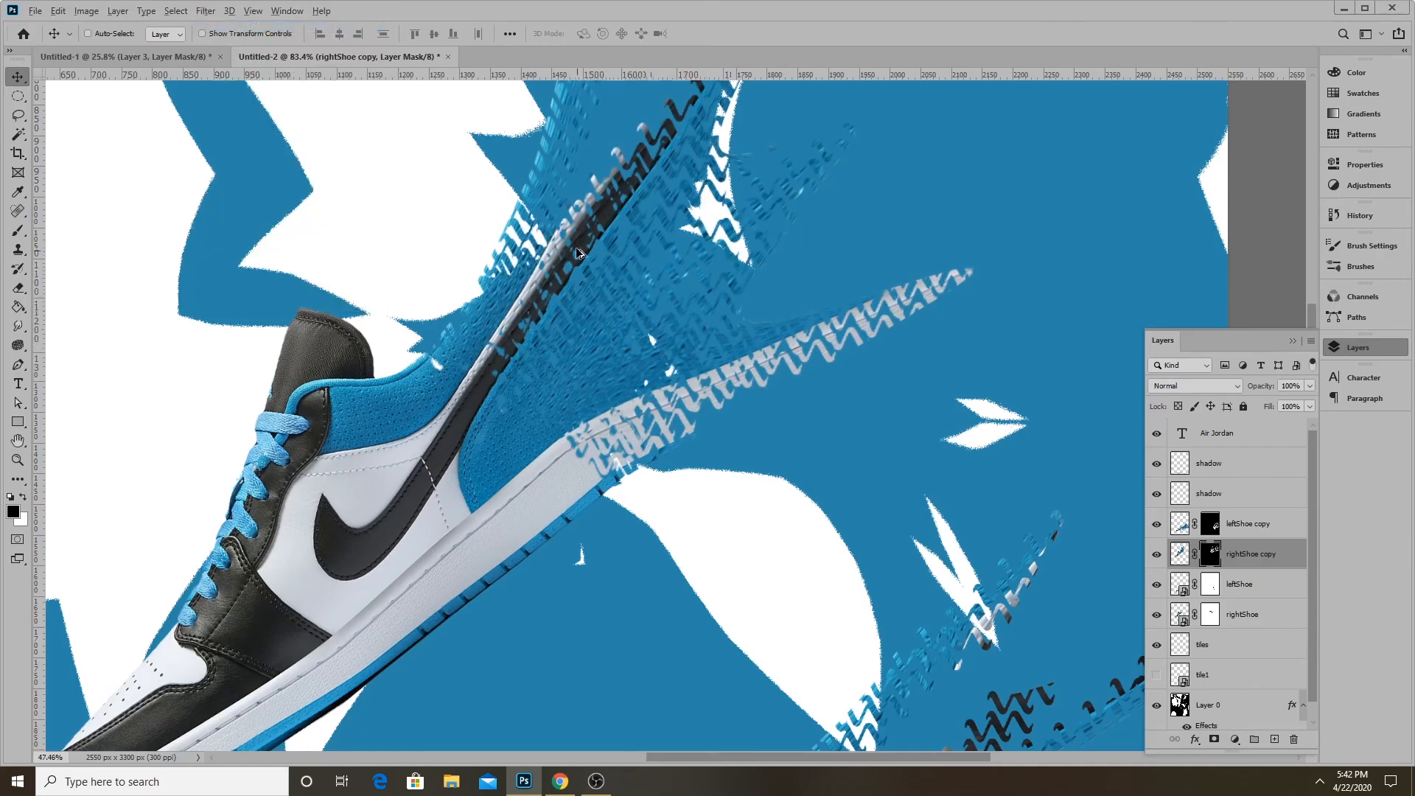
Reapply the last Unsharp Mask filter to the layer masks of leftShoe and rightShoe
scroll(674, 404, "down", 5)
scroll(902, 630, "up", 3)
scroll(1028, 635, "up", 2)
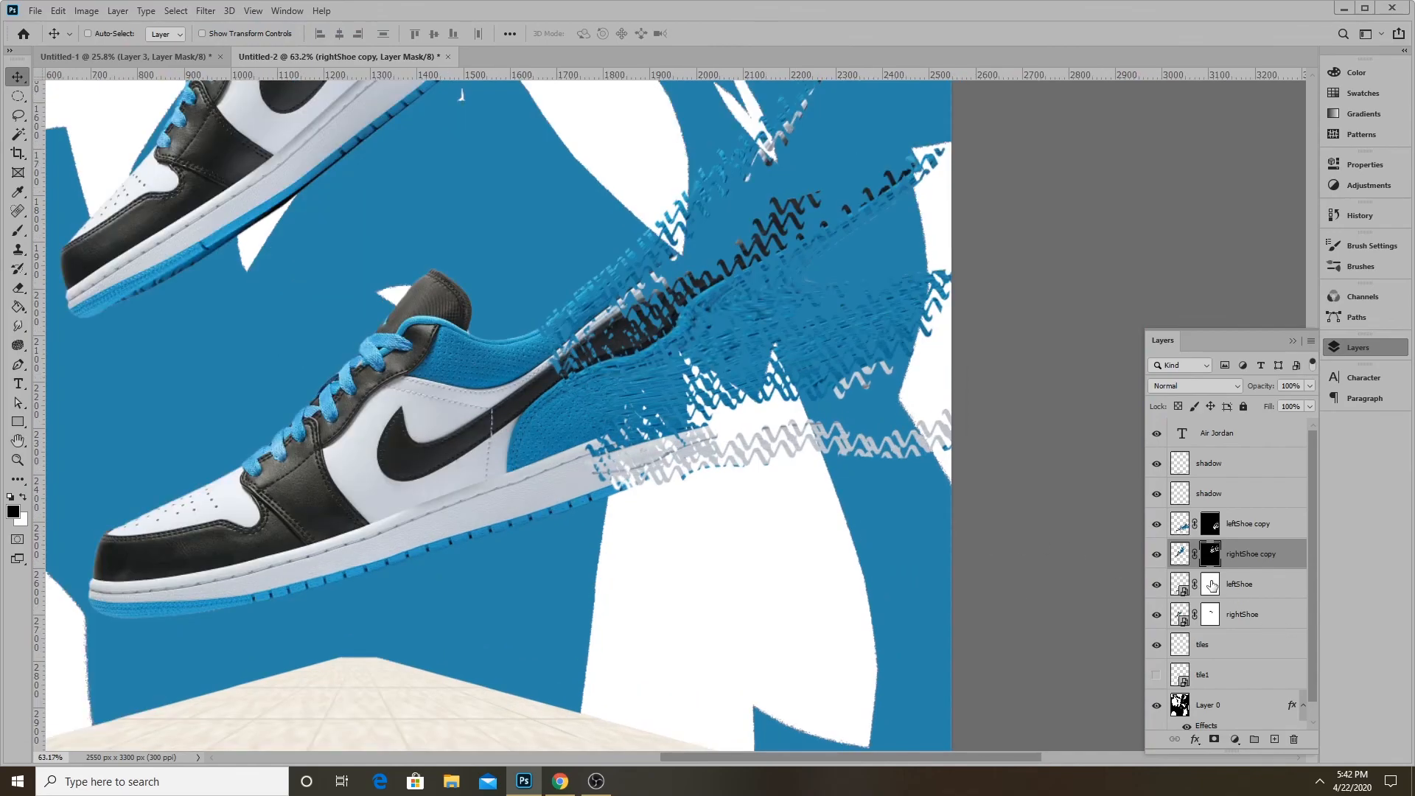
left_click(1212, 586)
left_click(205, 11)
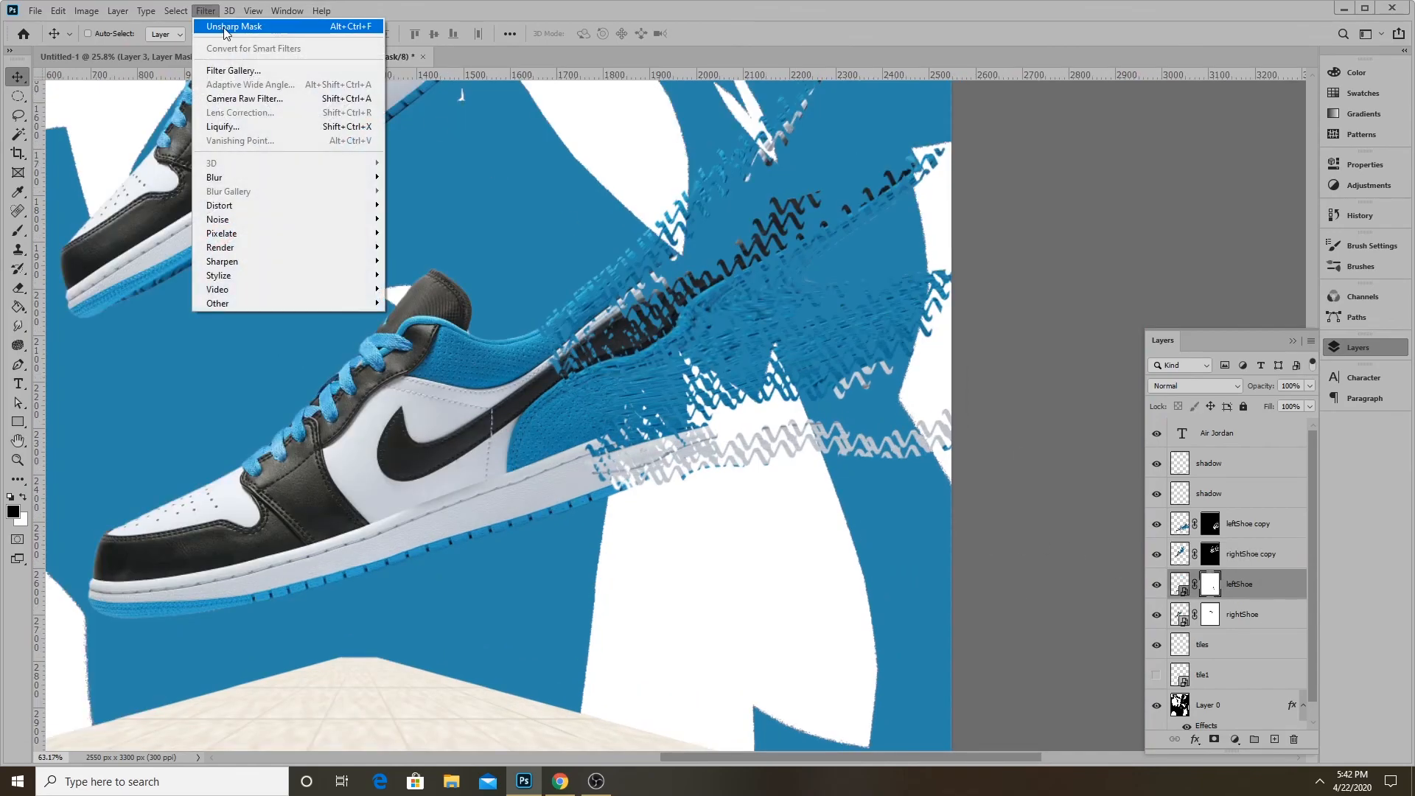
left_click(225, 33)
left_click(1207, 613)
left_click(215, 10)
left_click(236, 25)
Select the four shoe layers and both shadow layers and move them together slightly left and down on the poster
scroll(847, 560, "down", 3)
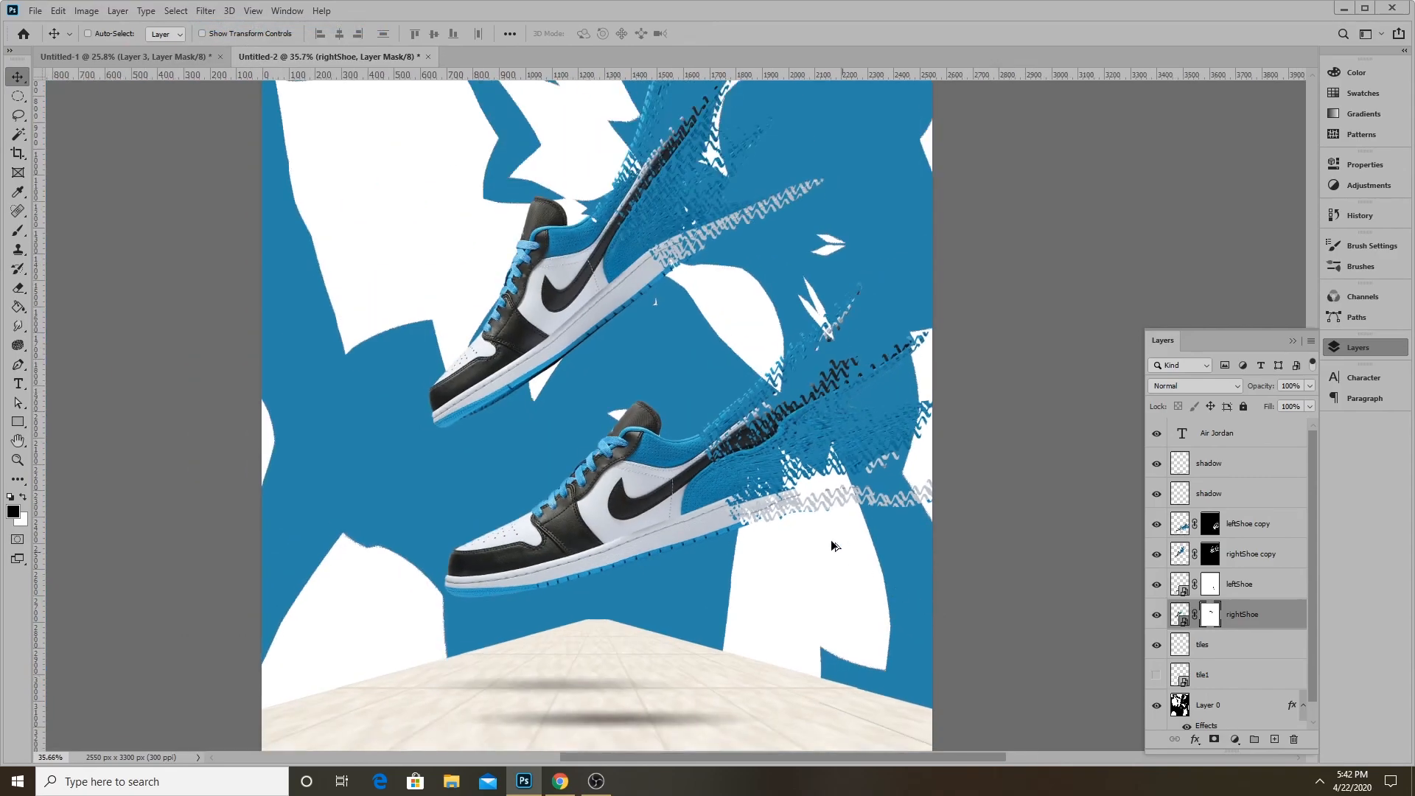
scroll(848, 560, "down", 2)
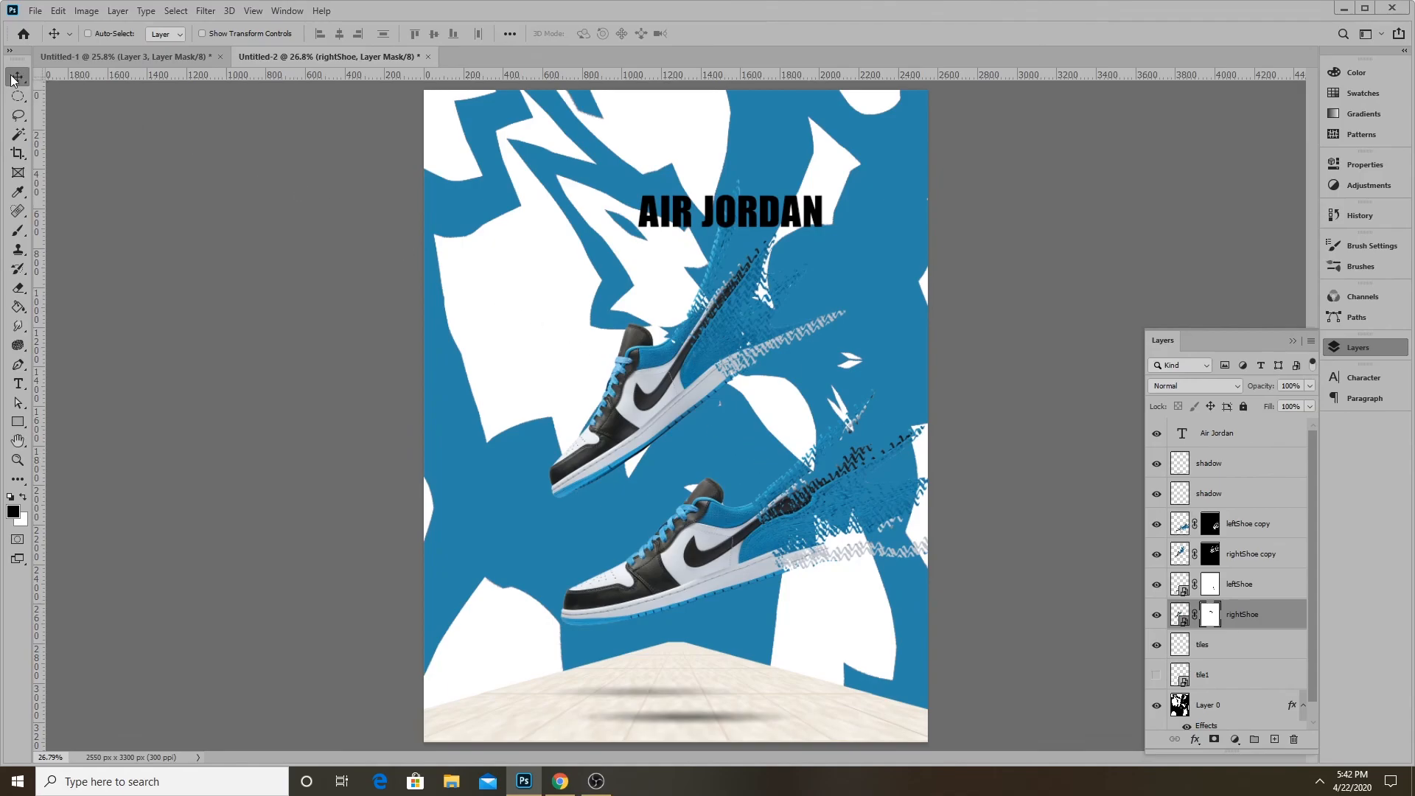
left_click(1250, 525, "shift")
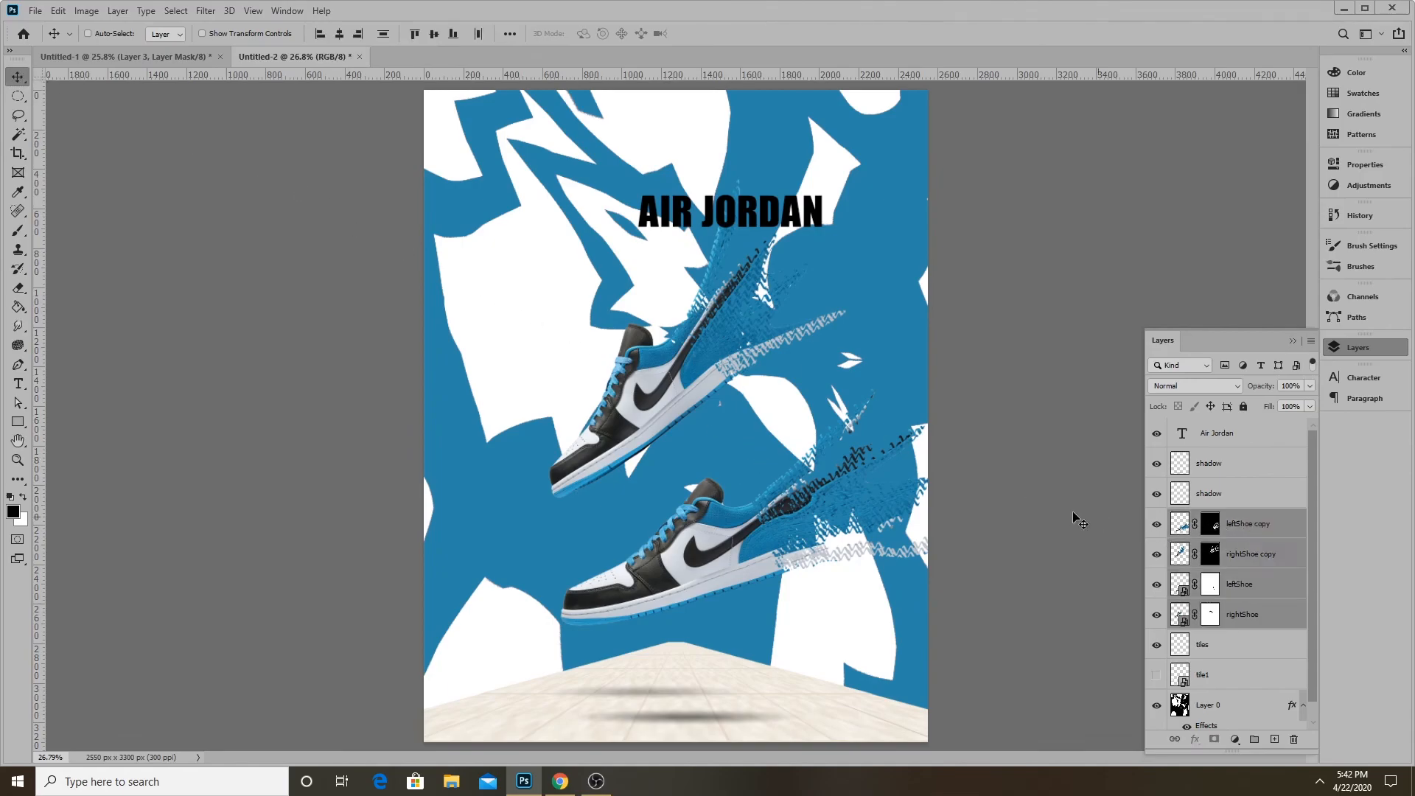
left_click(1240, 470, "shift")
left_click_drag(809, 479, 777, 477)
left_click_drag(773, 507, 775, 507)
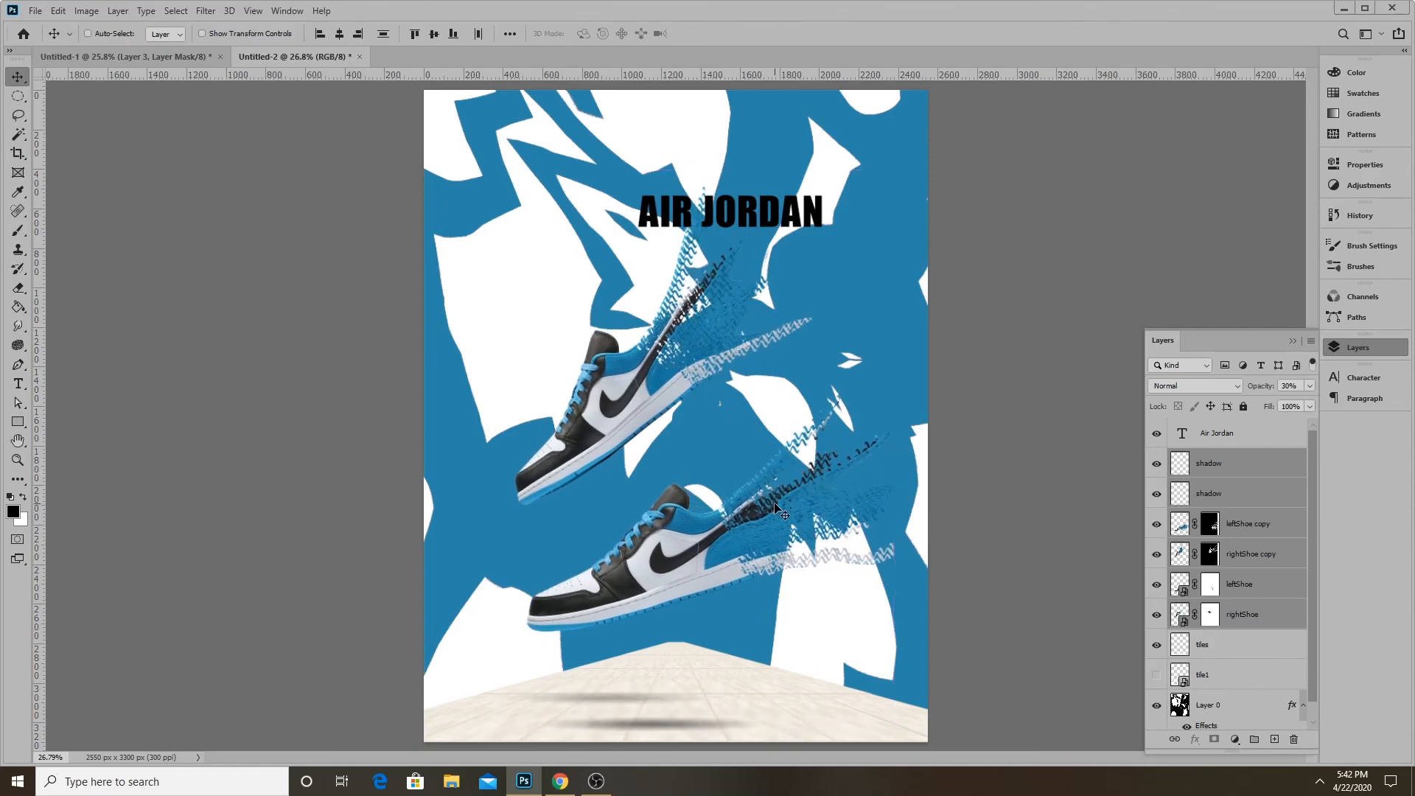
Move the Air Jordan title to the far edge of the tiled floor, centred just below the lower shoe
scroll(716, 438, "down", 2)
scroll(728, 509, "up", 1)
left_click_drag(748, 259, 628, 250)
left_click_drag(700, 289, 697, 280)
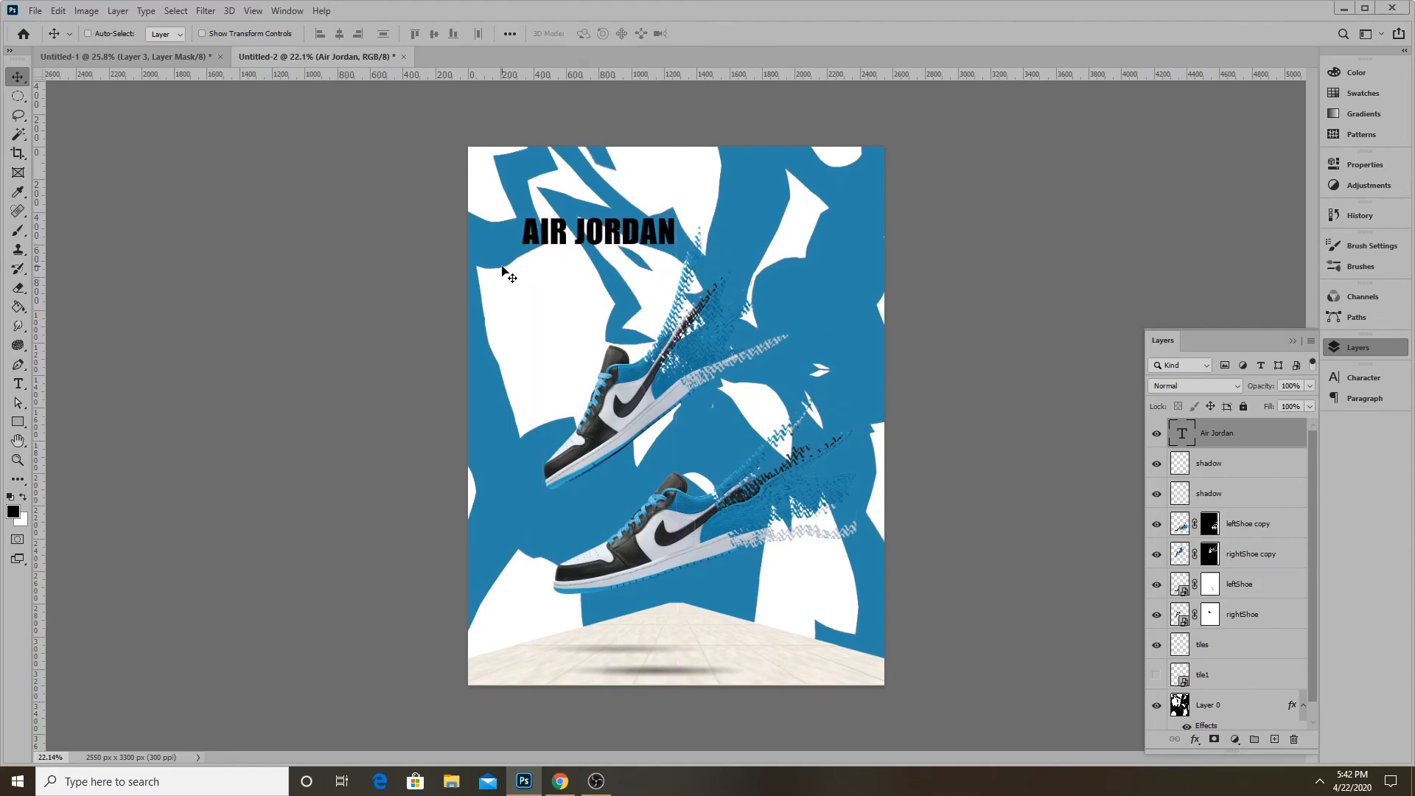
left_click_drag(628, 238, 729, 658)
scroll(720, 674, "up", 4)
scroll(730, 582, "down", 2)
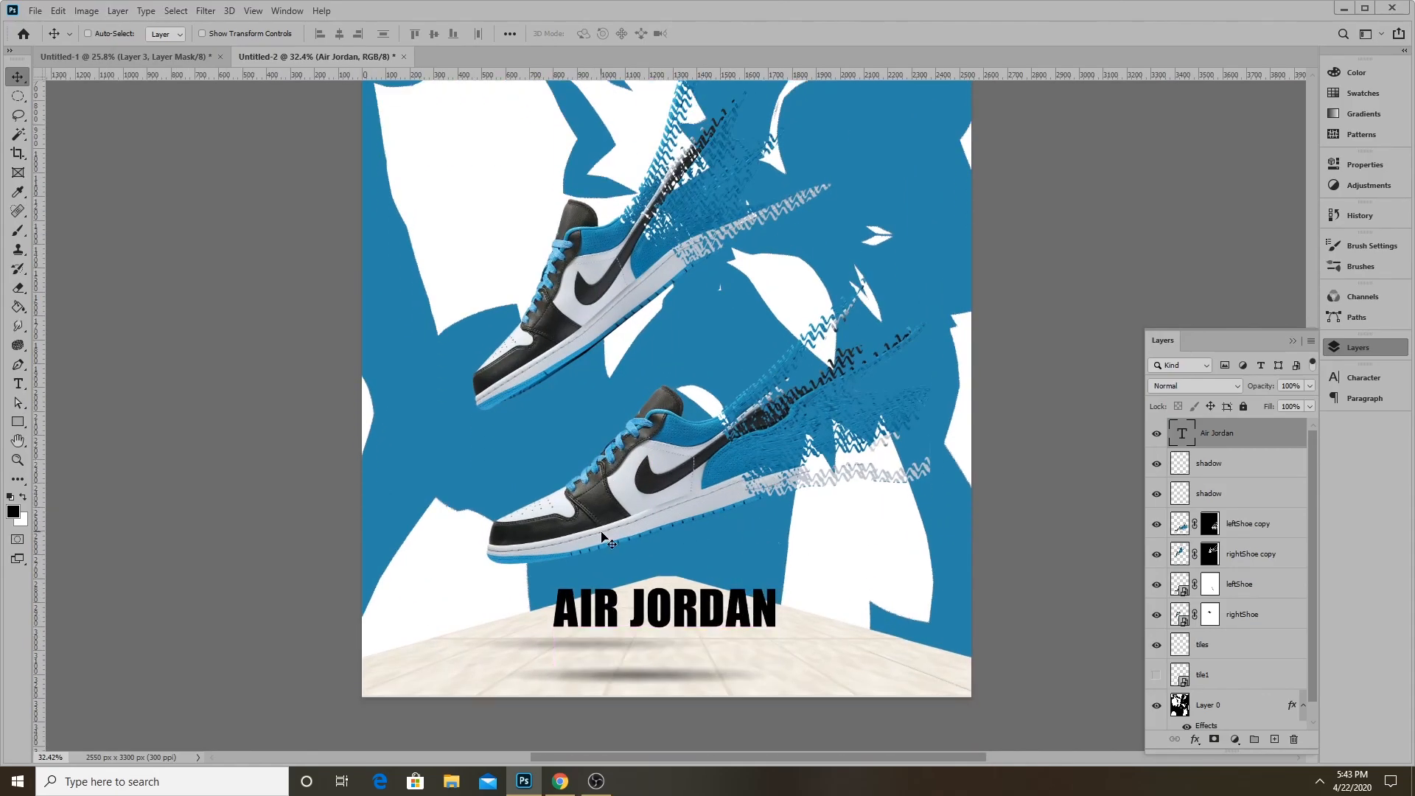
mouse_move(706, 554)
left_mouse_down()
mouse_move(699, 528)
mouse_move(691, 538)
left_mouse_up()
Select all shoe and shadow layers, with the leftShoe copy's mask enabled, and move them together slightly up and to the right
scroll(663, 621, "down", 5)
left_click(1229, 590)
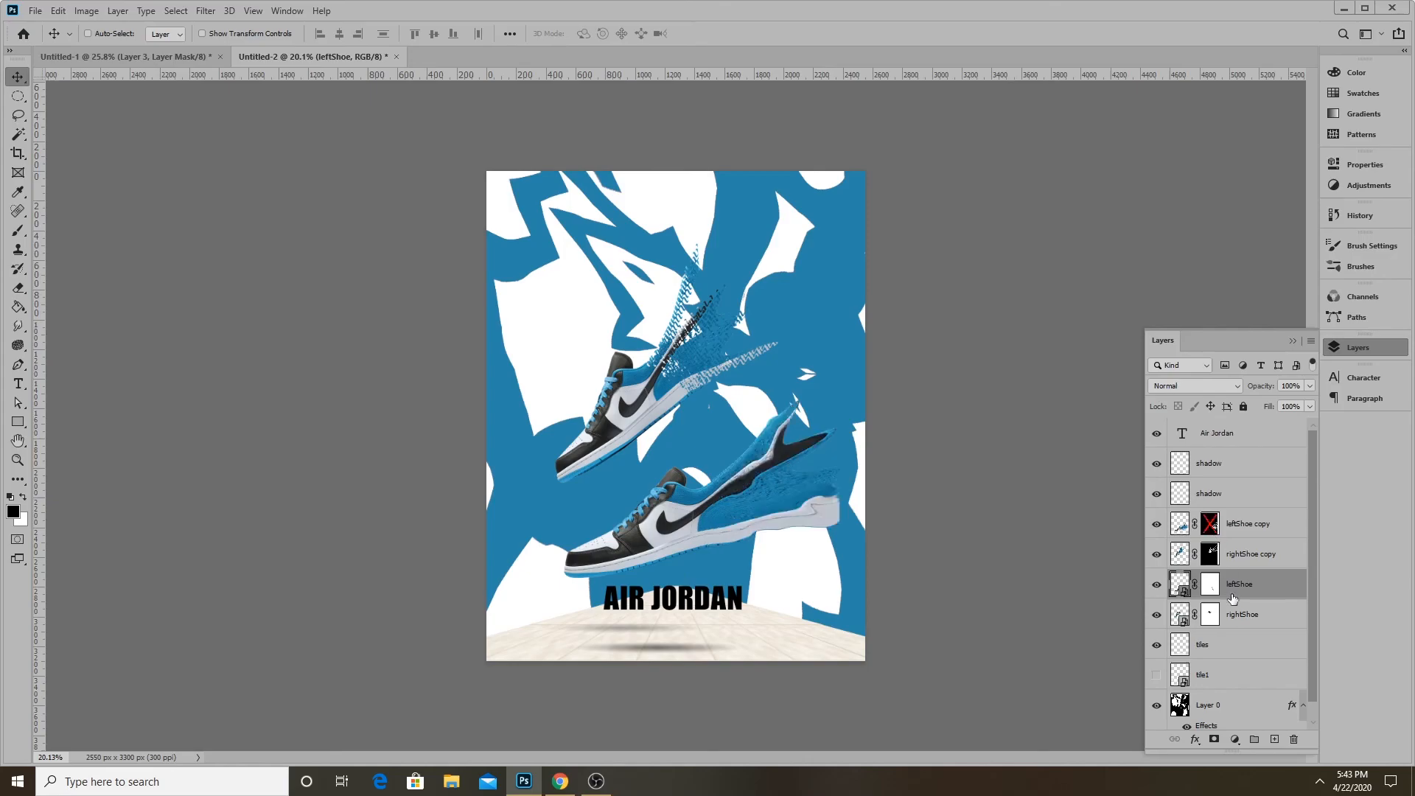
left_click(1214, 529)
left_click(1225, 609)
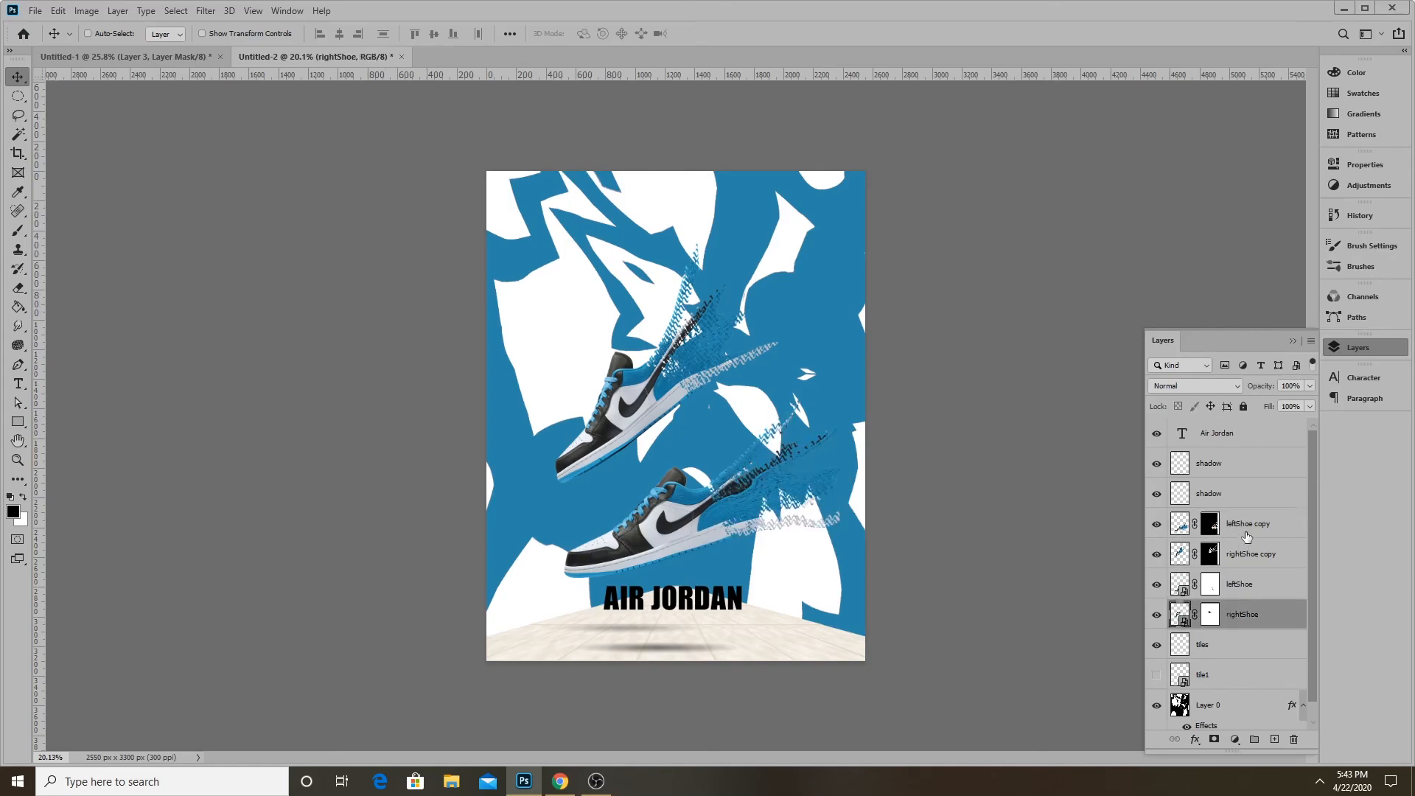
left_click(1241, 532, "shift")
left_click(1231, 475, "shift")
left_click_drag(798, 440, 815, 445)
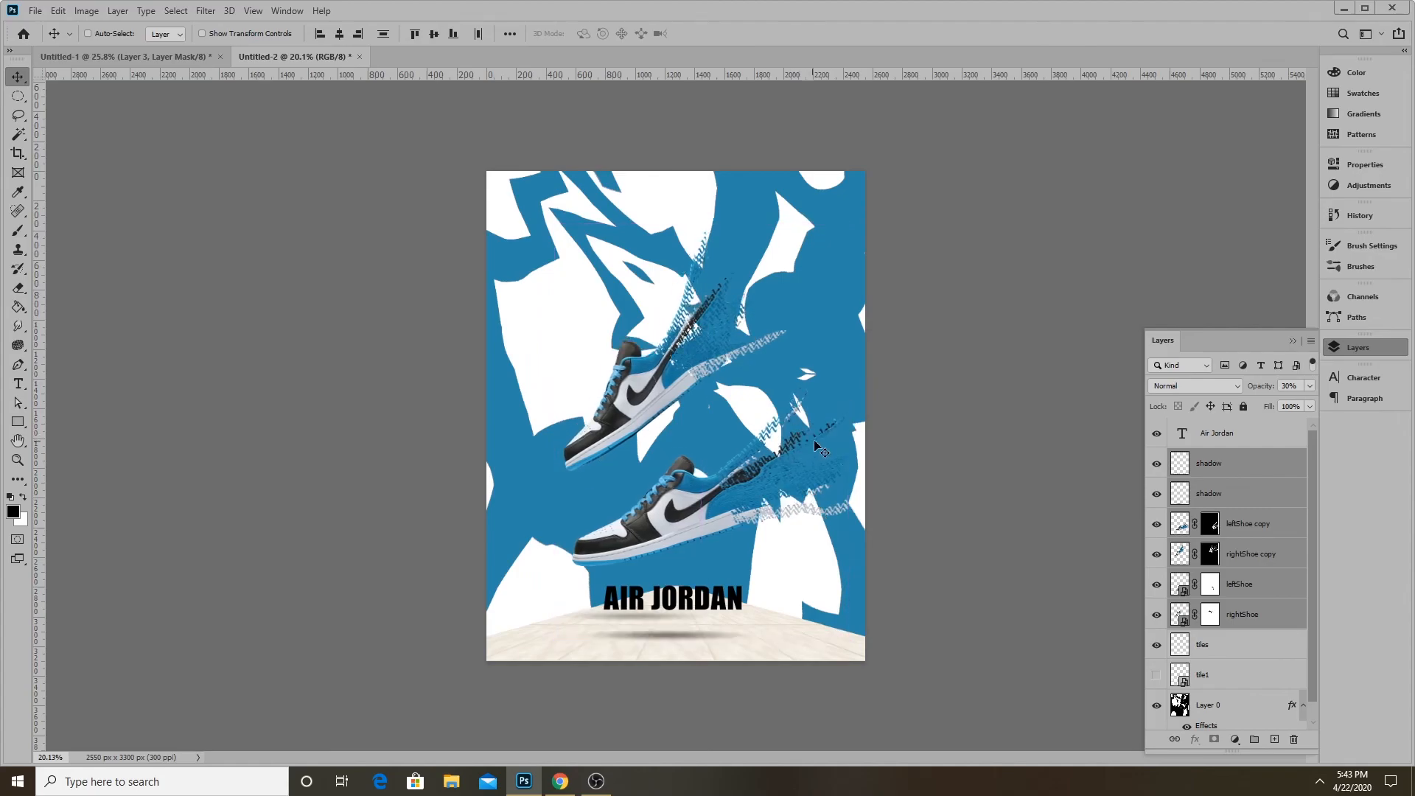
Move the Air Jordan title back to the upper part of the poster, centred above the shoes
left_click(1229, 530)
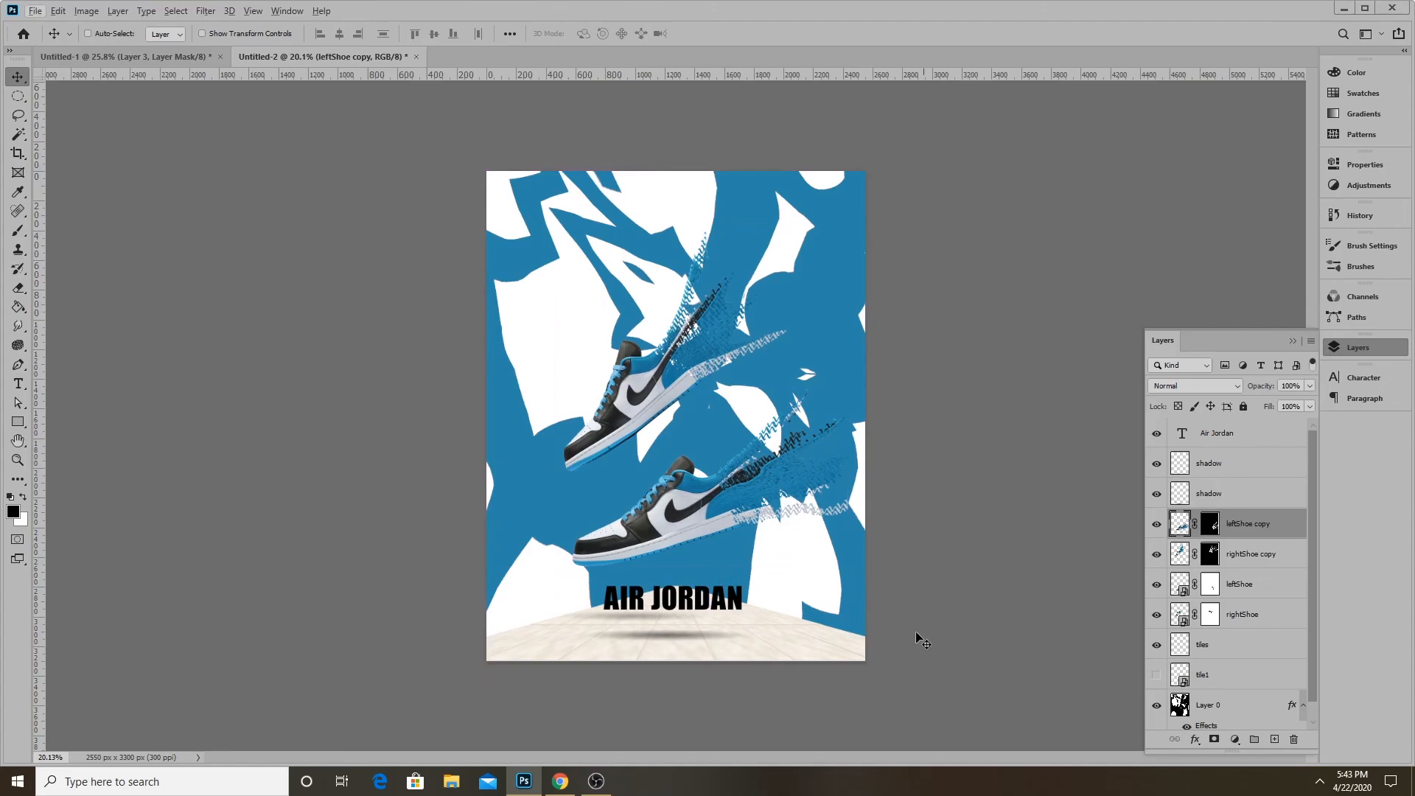
key("ctrl+0")
left_click(699, 660, "ctrl")
left_click_drag(699, 661, 699, 662)
key("ctrl+0")
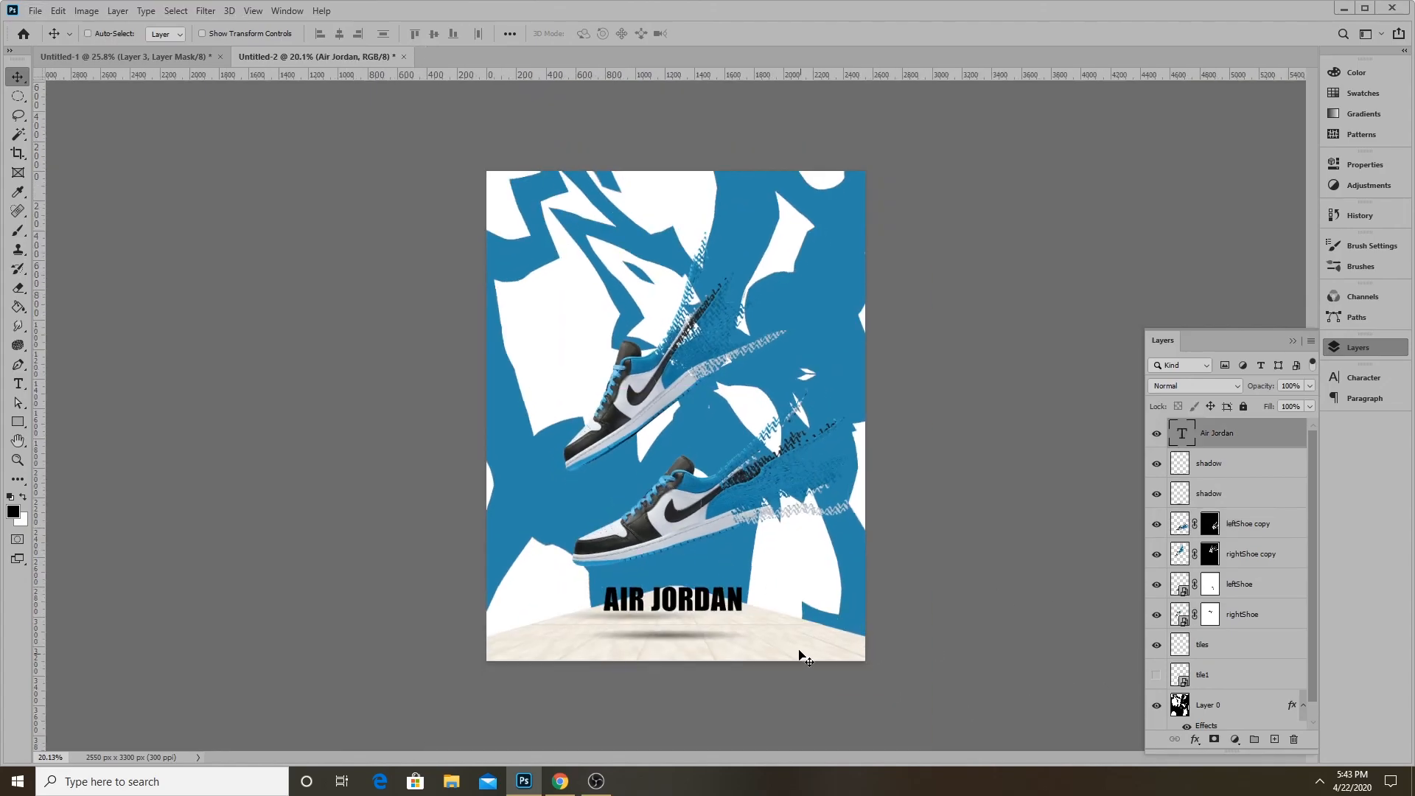
left_click_drag(693, 608, 692, 245)
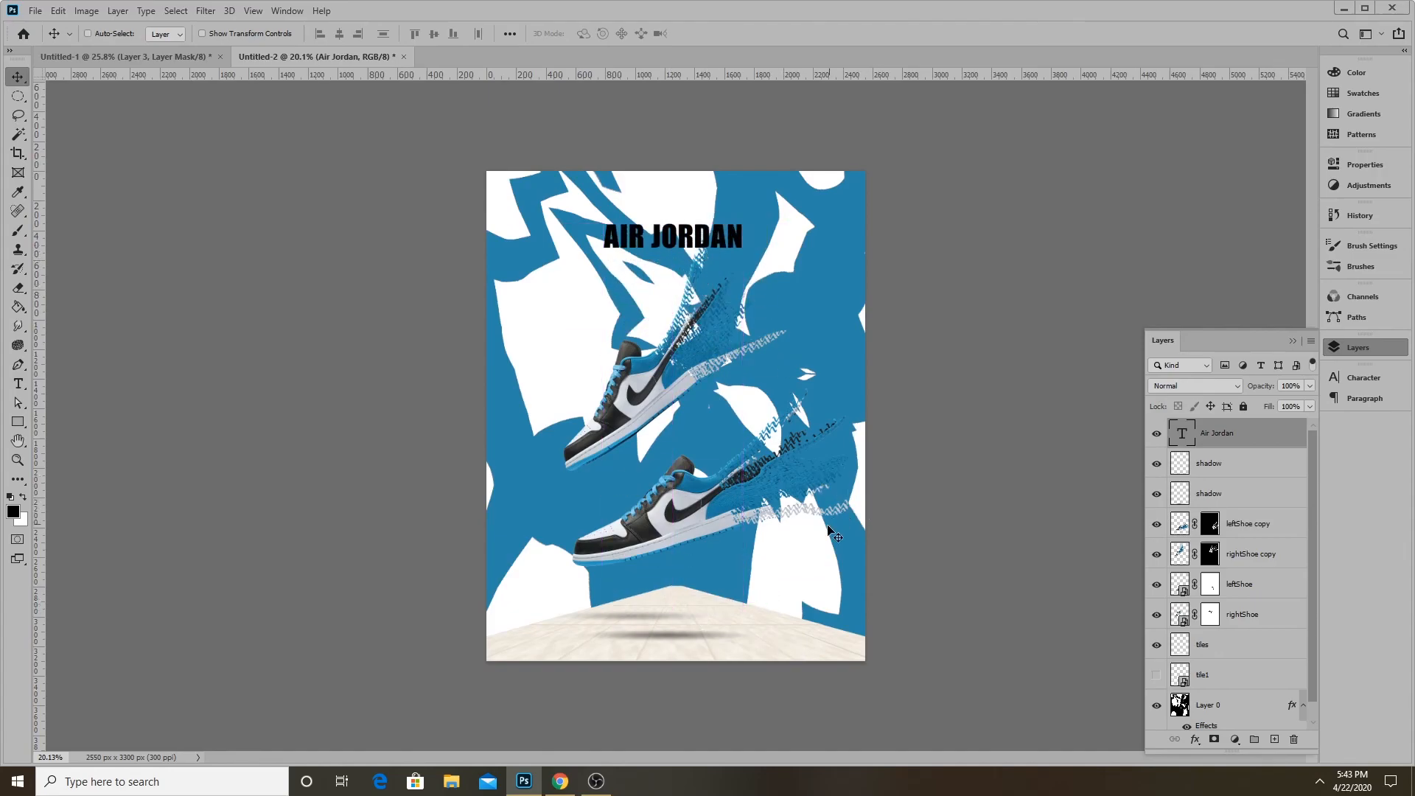